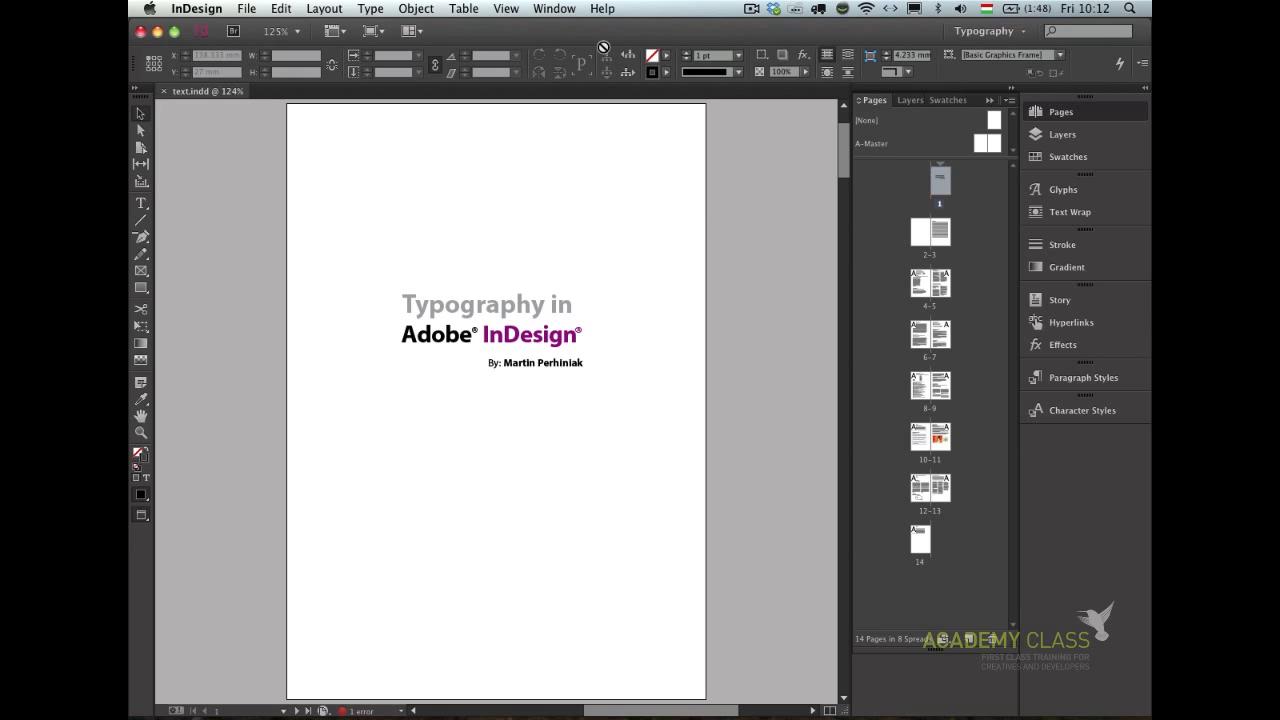
{"action": "left_click", "coordinate": [556, 8]}
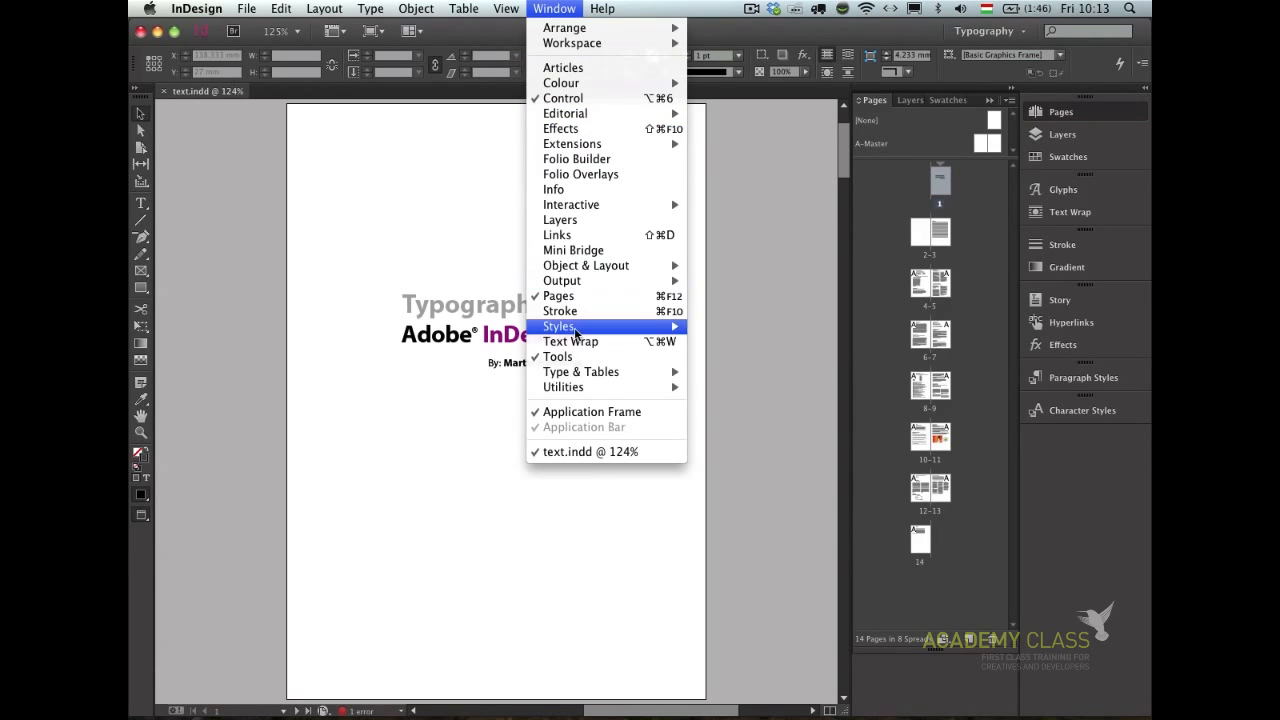
{"action": "mouse_move", "coordinate": [596, 376]}
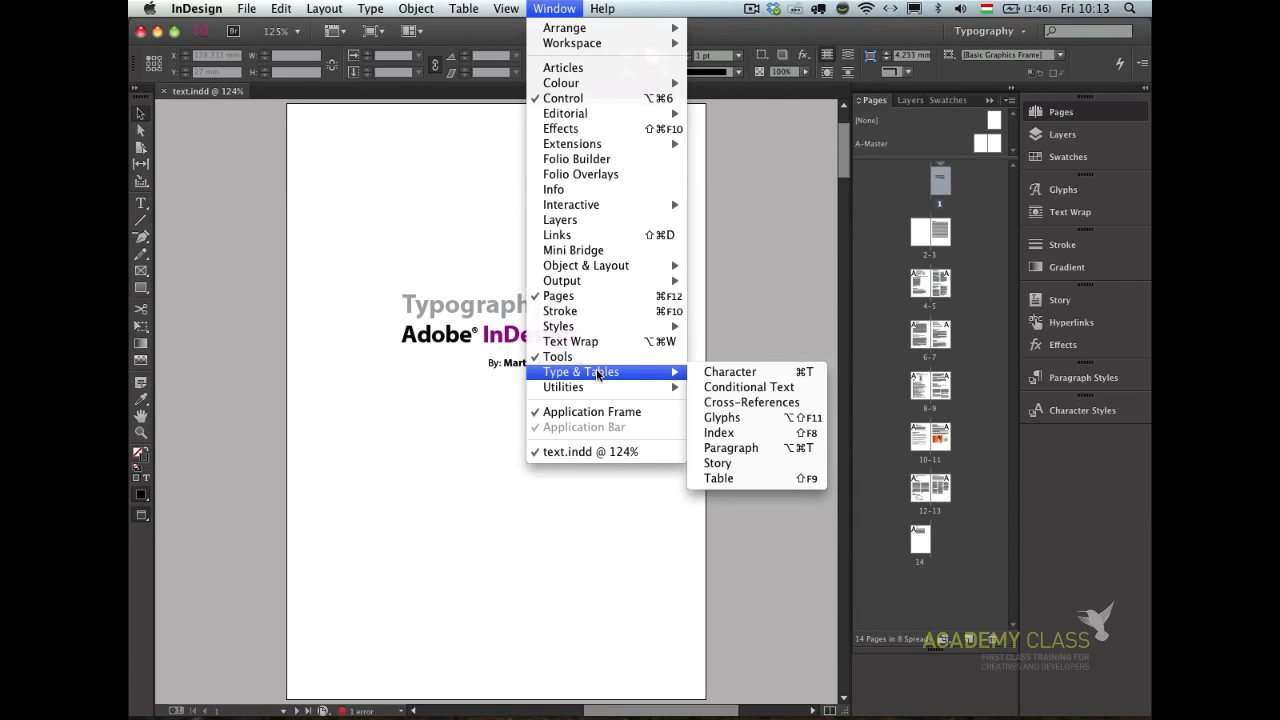
{"action": "mouse_move", "coordinate": [614, 270]}
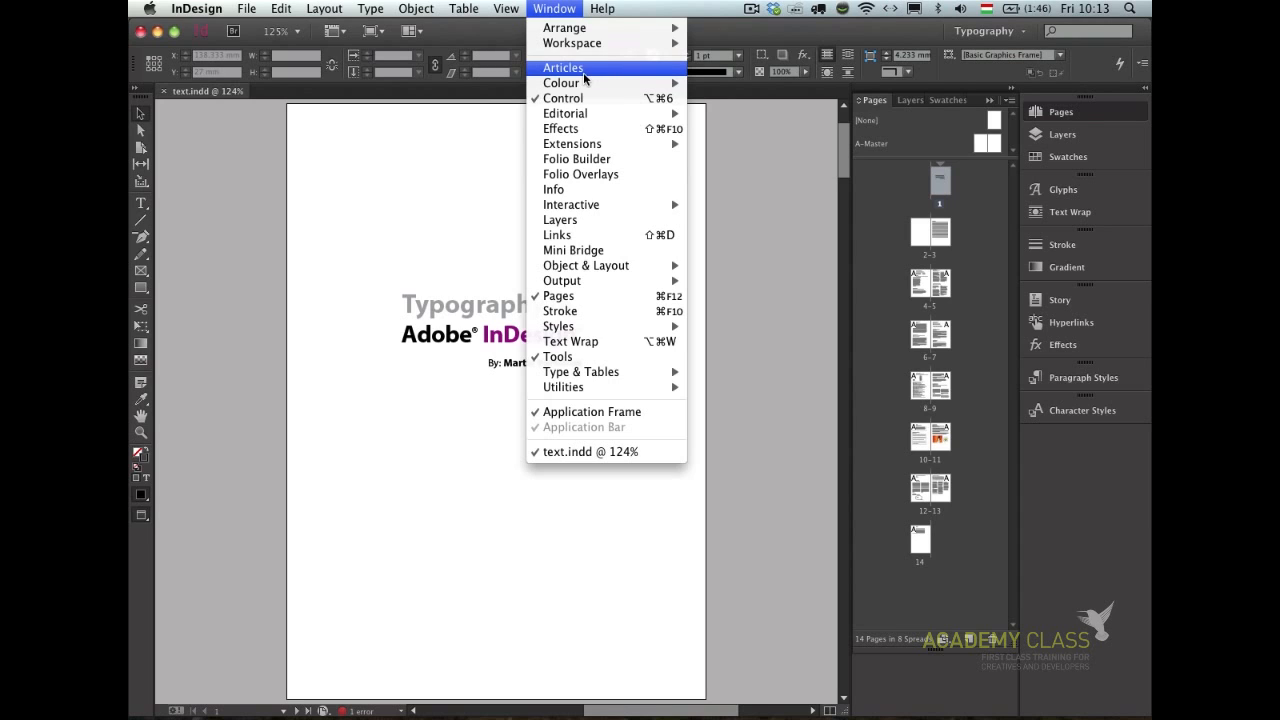
{"action": "mouse_move", "coordinate": [585, 83]}
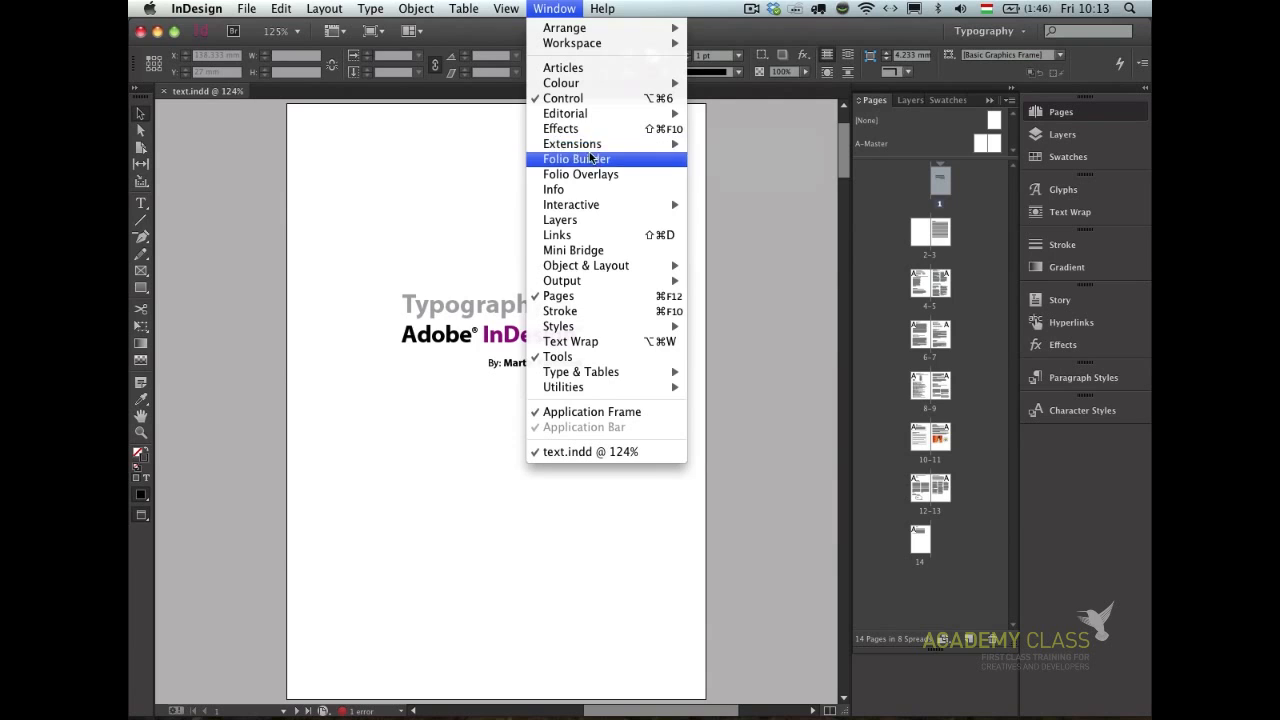
{"action": "mouse_move", "coordinate": [605, 213]}
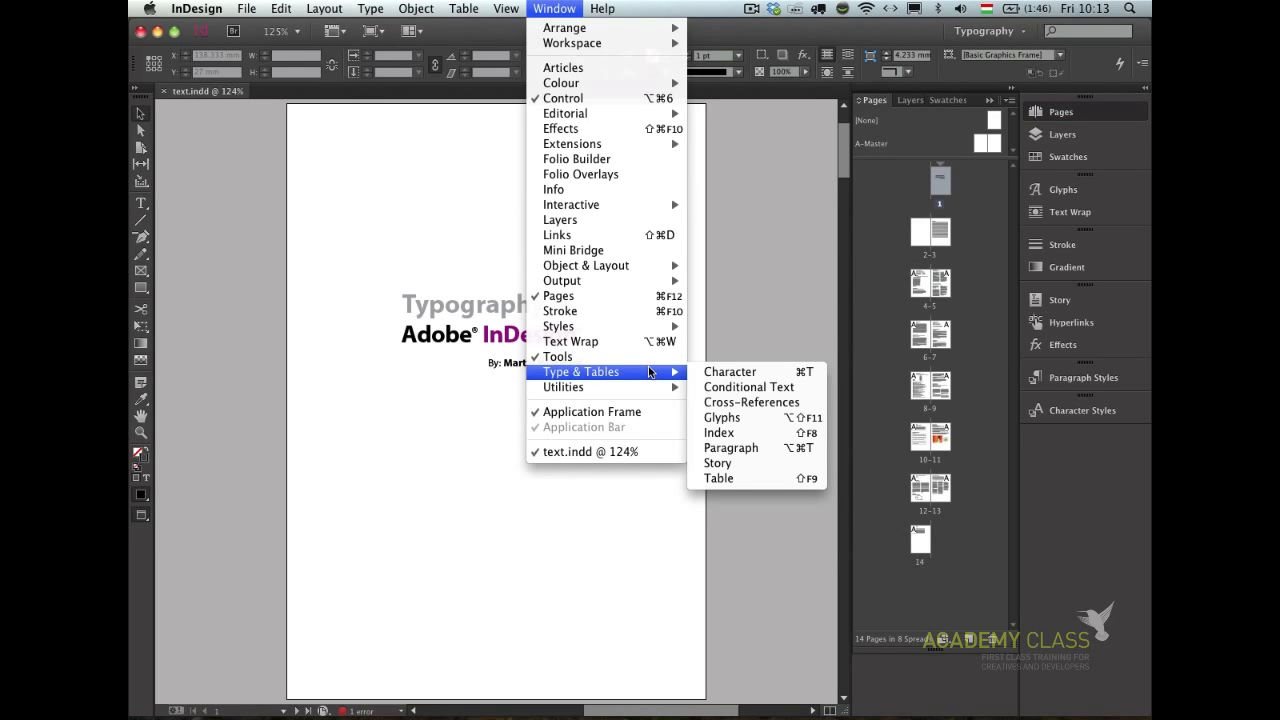
{"action": "left_click", "coordinate": [740, 287]}
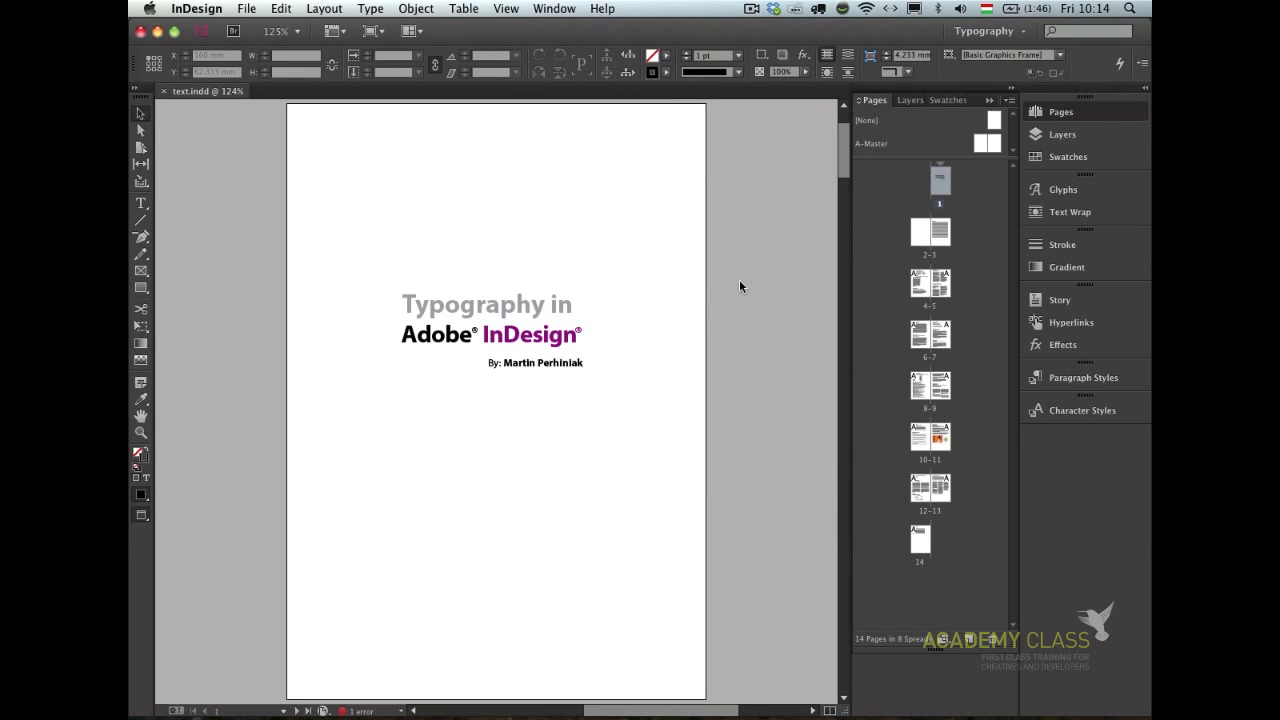
- Review the Contents list on pages 2–3 enlarged with the panels hidden, restore the panels and go to spread 4–5
{"action": "key", "text": "shift+Page_Down"}
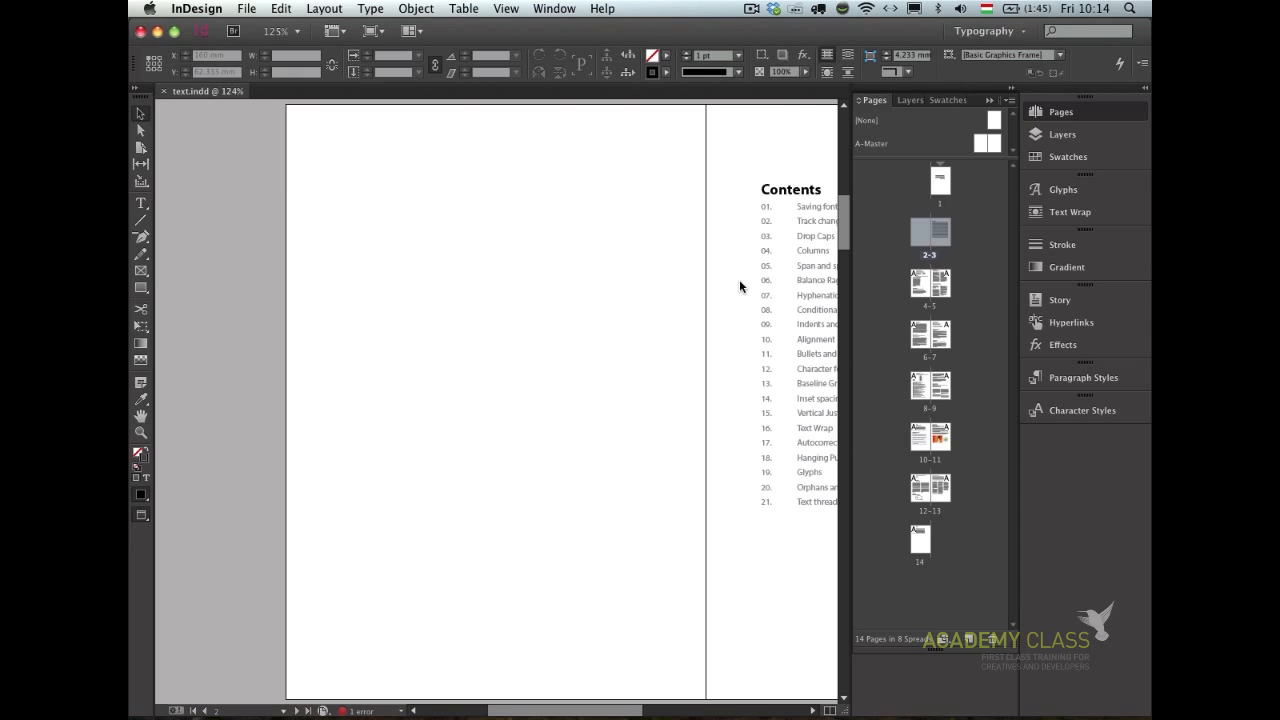
{"action": "key", "text": "super+1"}
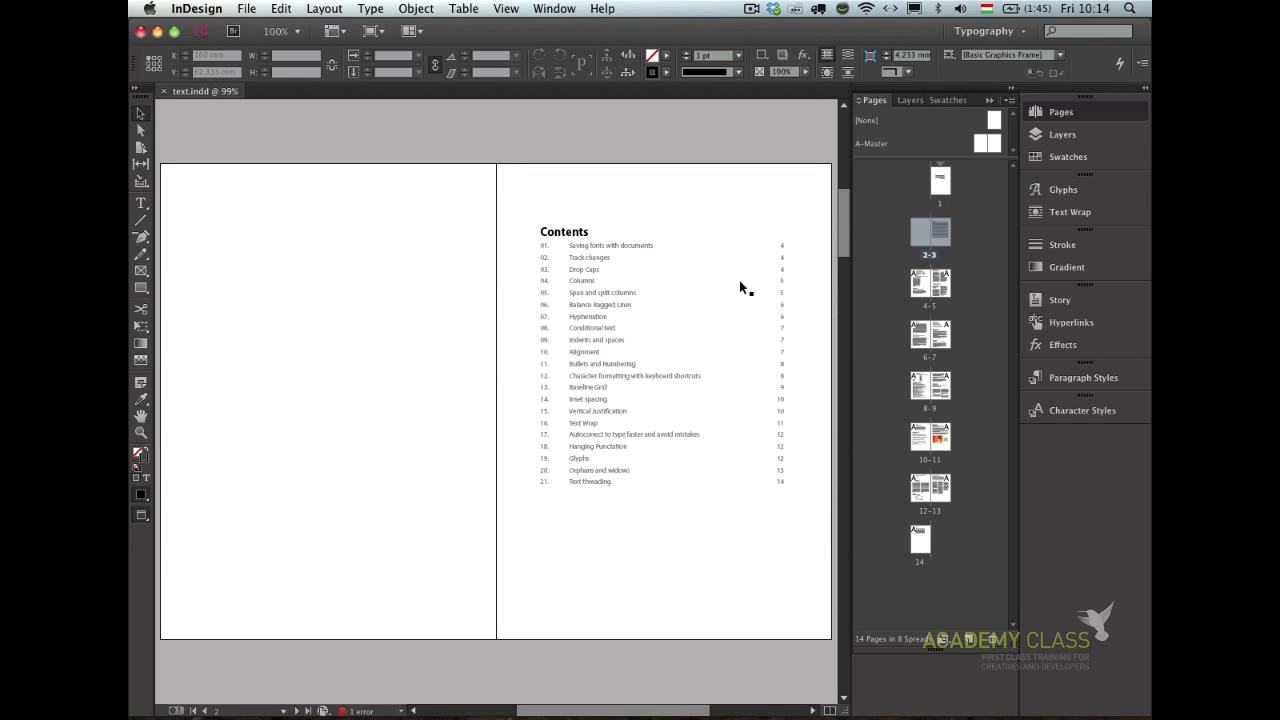
{"action": "key", "text": "Tab"}
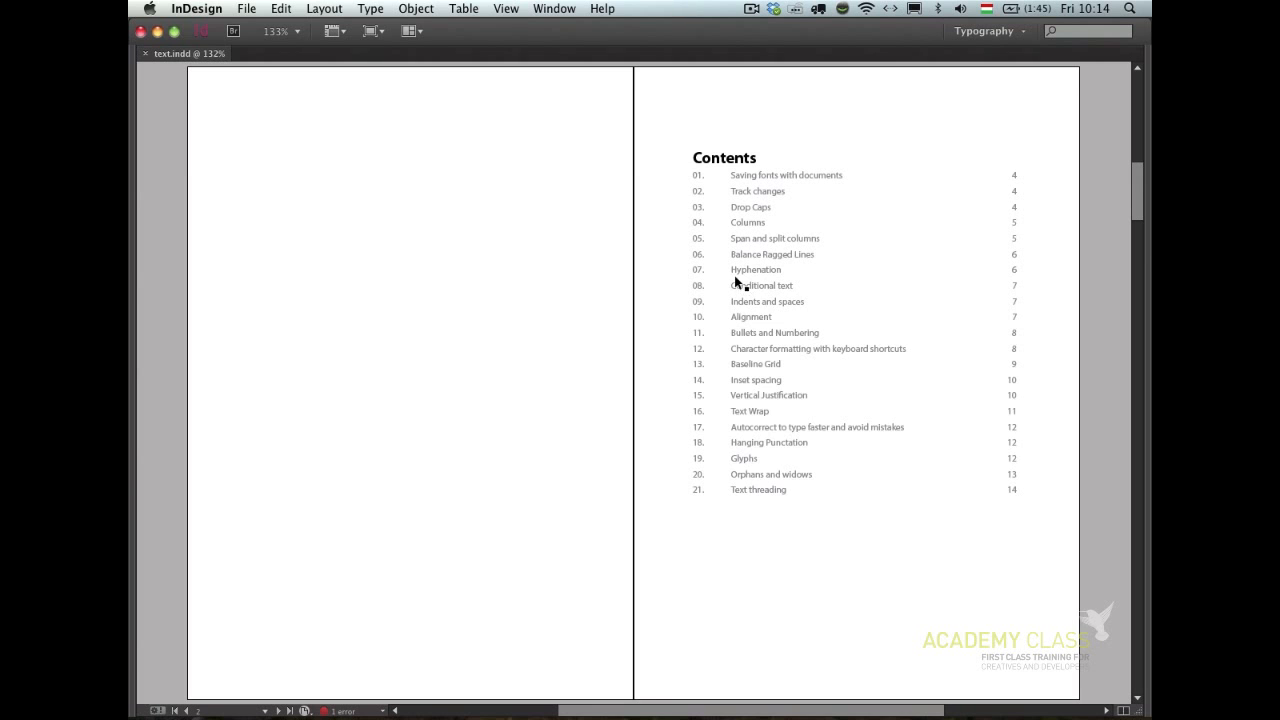
{"action": "key", "text": "z"}
{"action": "left_click_drag", "start_coordinate": [680, 136], "coordinate": [1068, 545]}
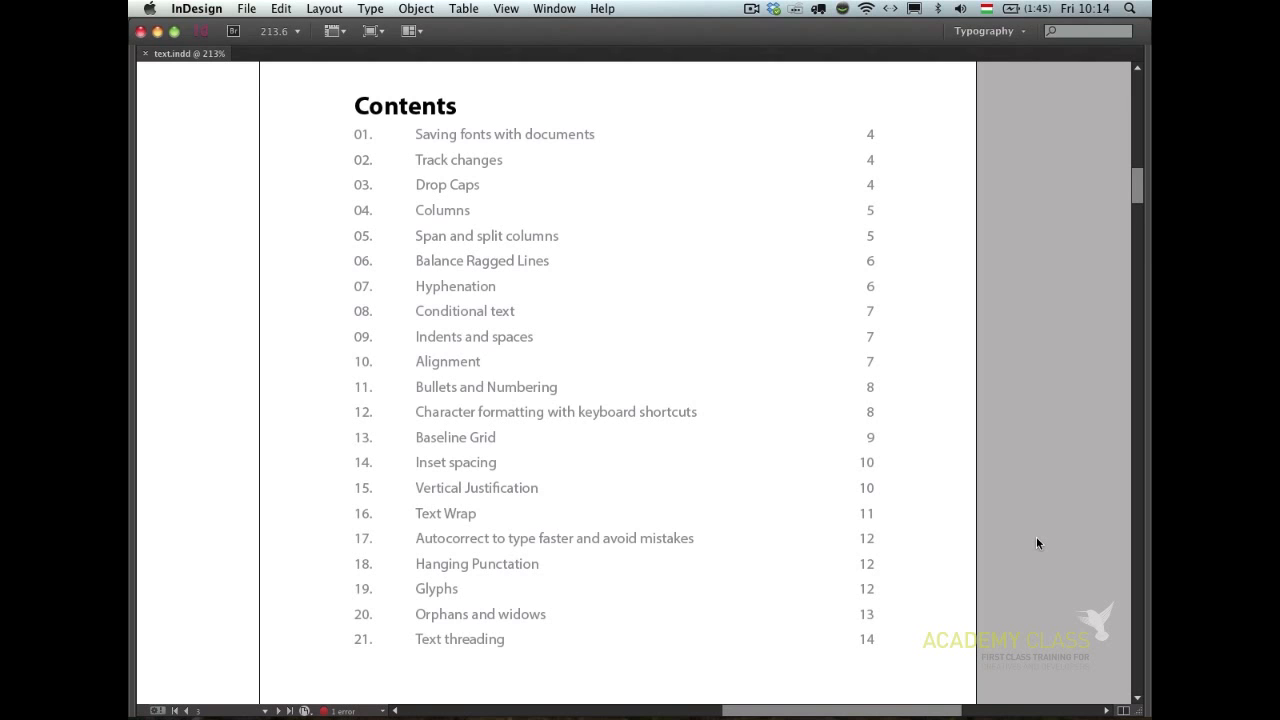
{"action": "key", "text": "super+alt+0"}
{"action": "key", "text": "Tab"}
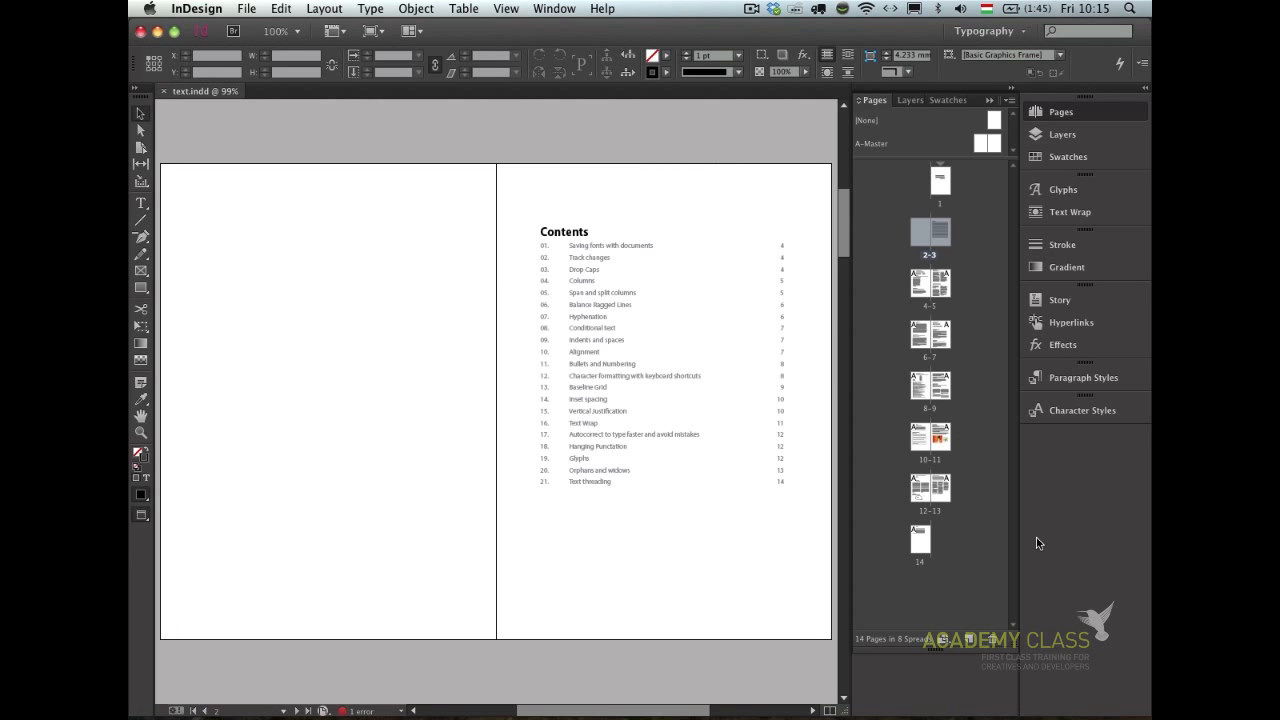
{"action": "key", "text": "alt+Page_Down"}
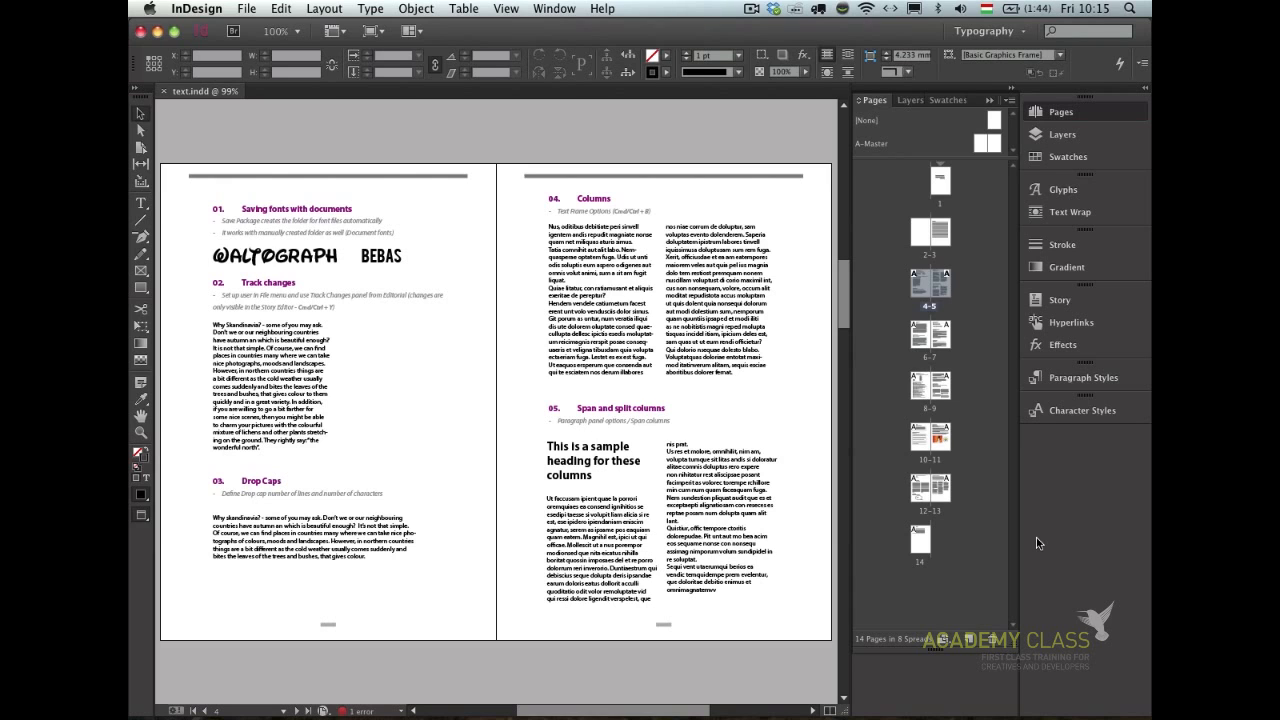
- Switch to the Digital Publishing workspace
{"action": "left_click", "coordinate": [1012, 31]}
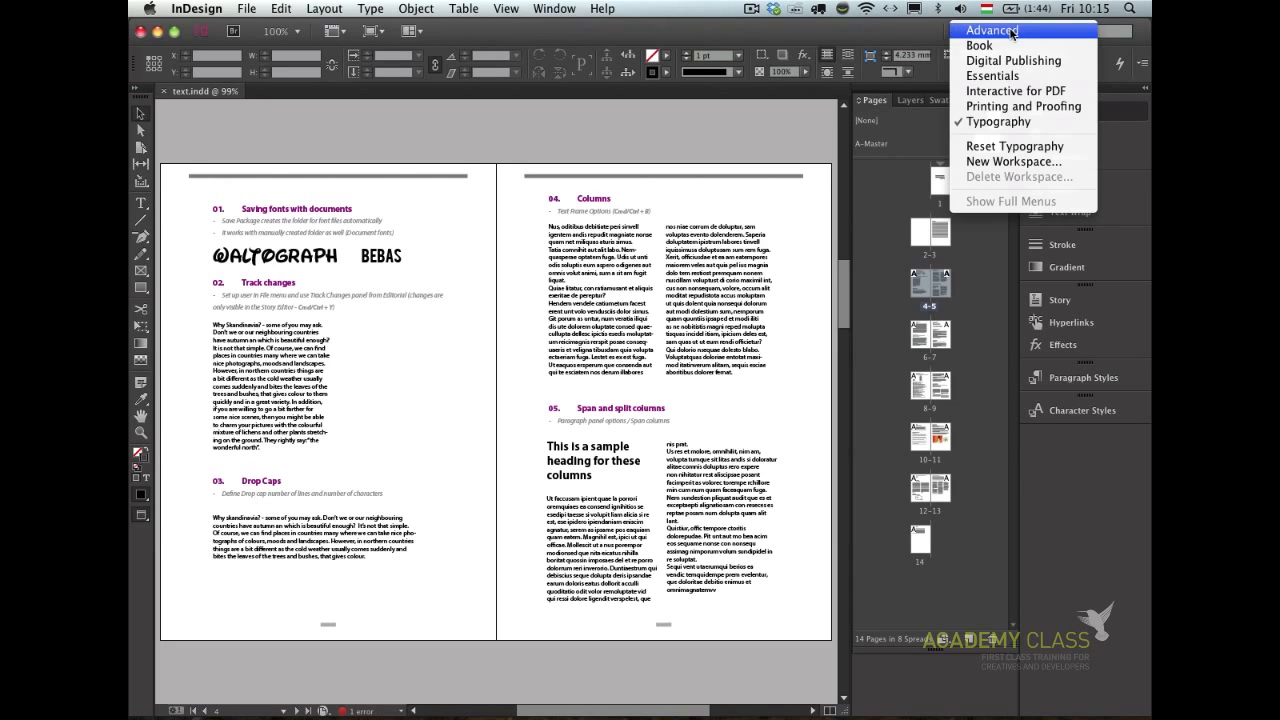
{"action": "left_click", "coordinate": [1028, 124]}
{"action": "left_click", "coordinate": [1025, 42]}
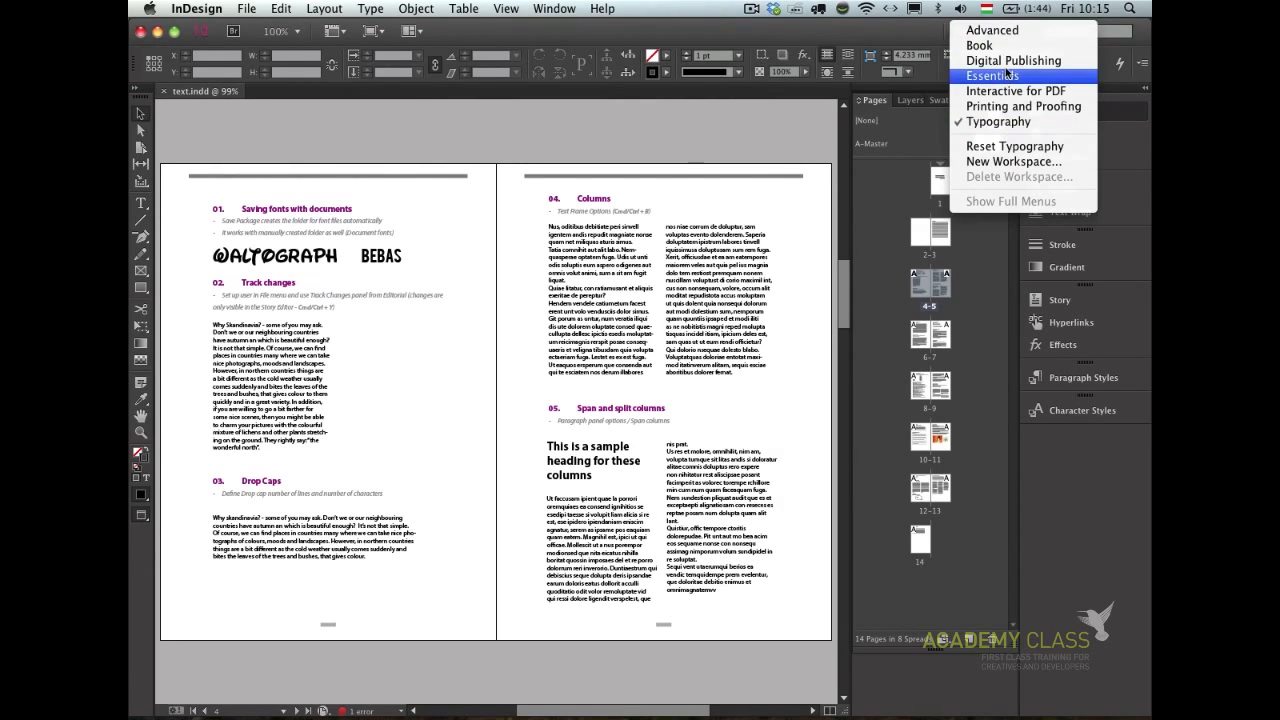
{"action": "left_click", "coordinate": [1009, 61]}
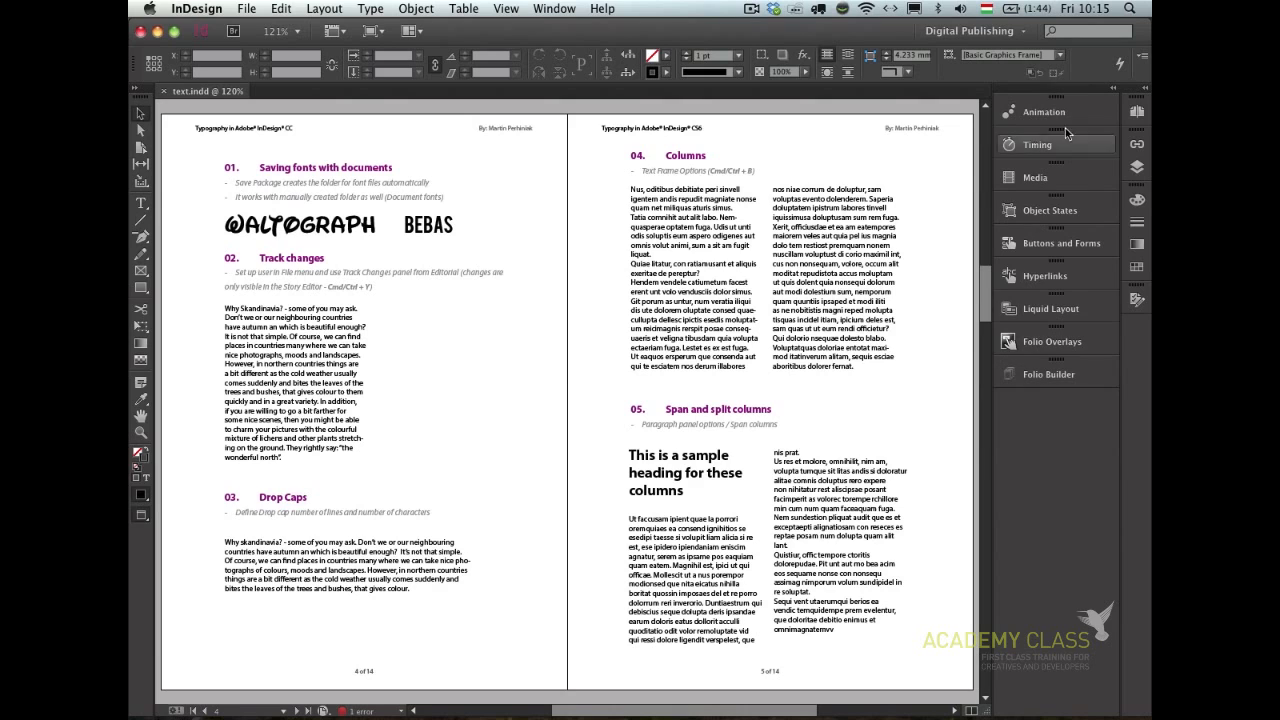
- Examine the Folio Overlays panel with its Hyperlink options and the Folio Builder panel, cancelling the Creative Cloud sign-in
{"action": "left_click", "coordinate": [970, 31]}
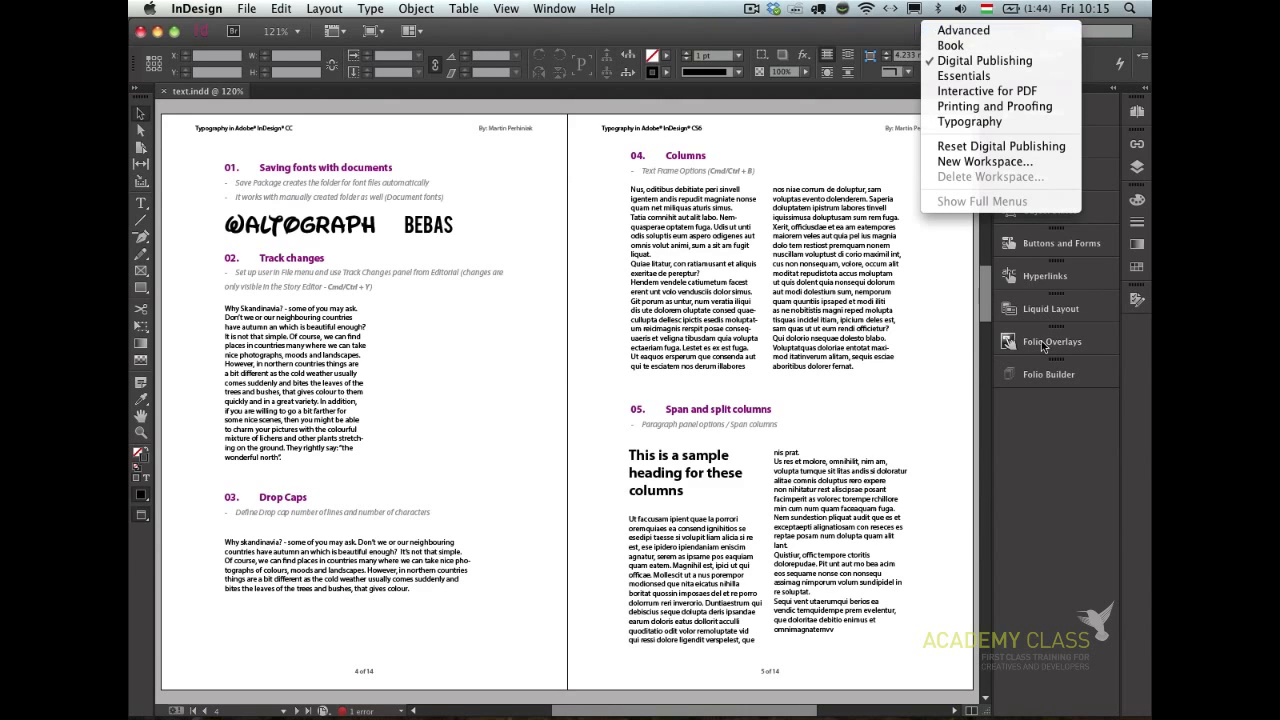
{"action": "left_click", "coordinate": [1039, 420]}
{"action": "left_click", "coordinate": [1071, 349]}
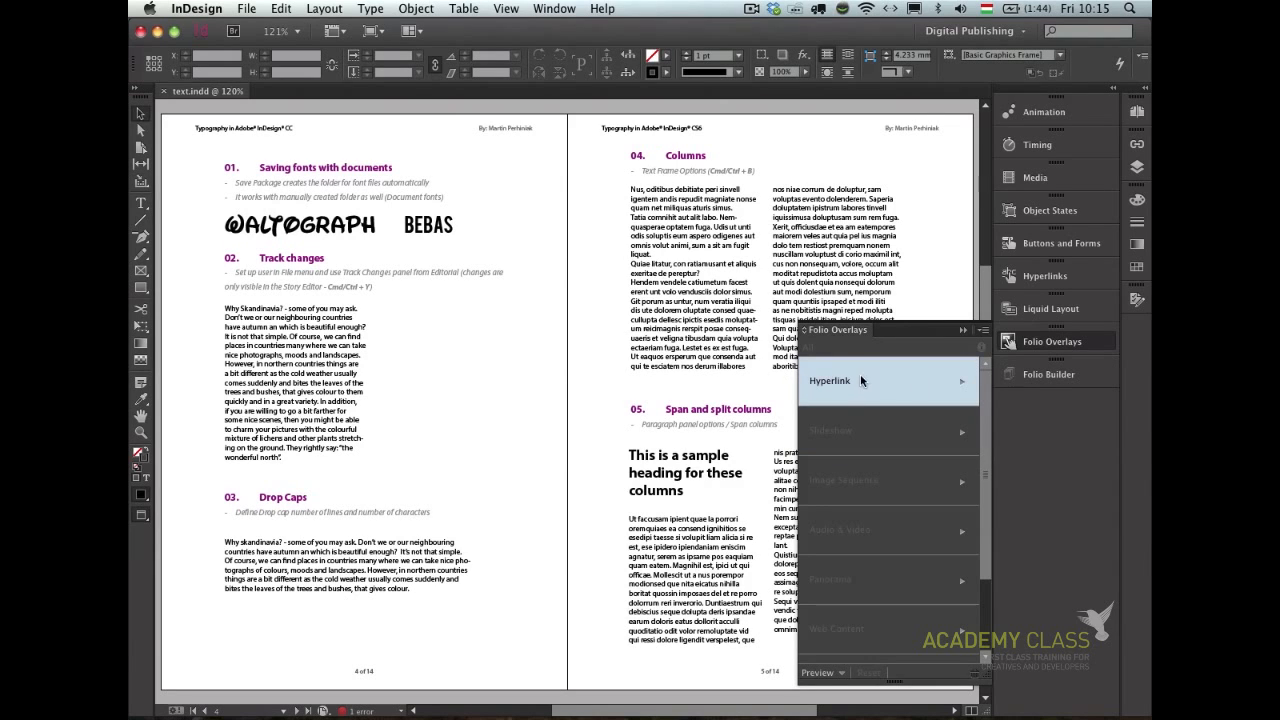
{"action": "left_click", "coordinate": [932, 377]}
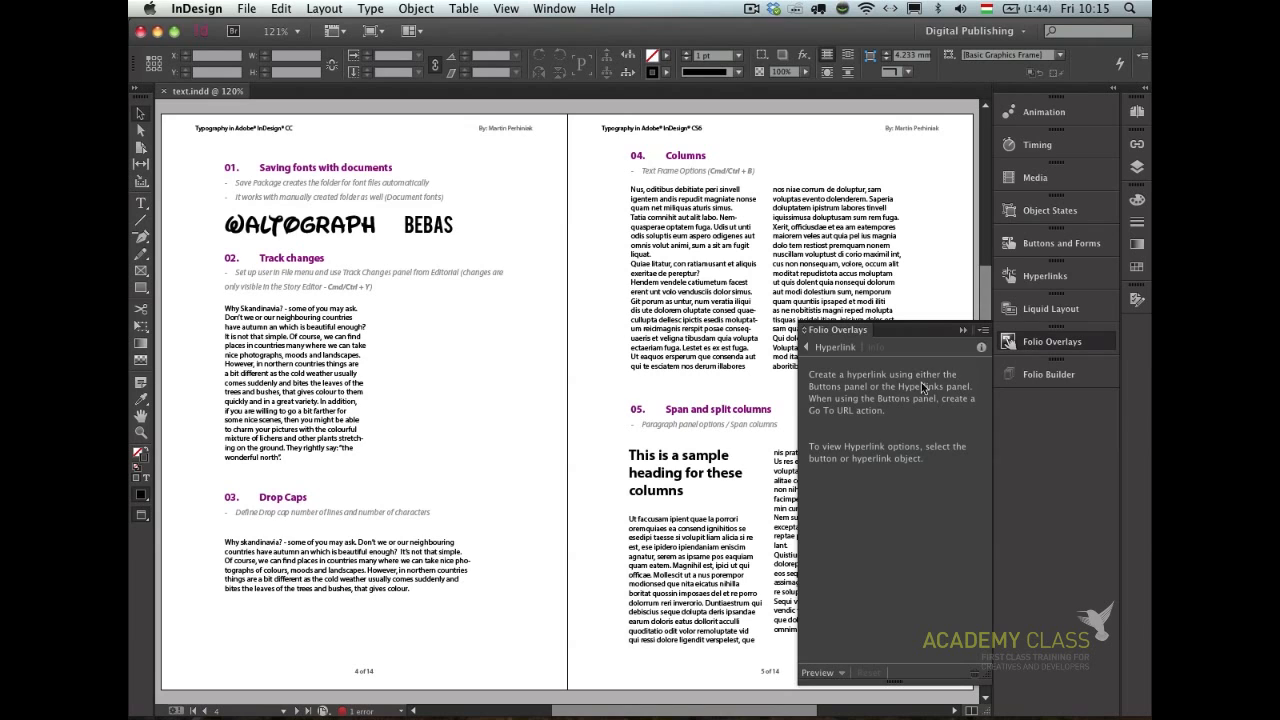
{"action": "left_click", "coordinate": [806, 350]}
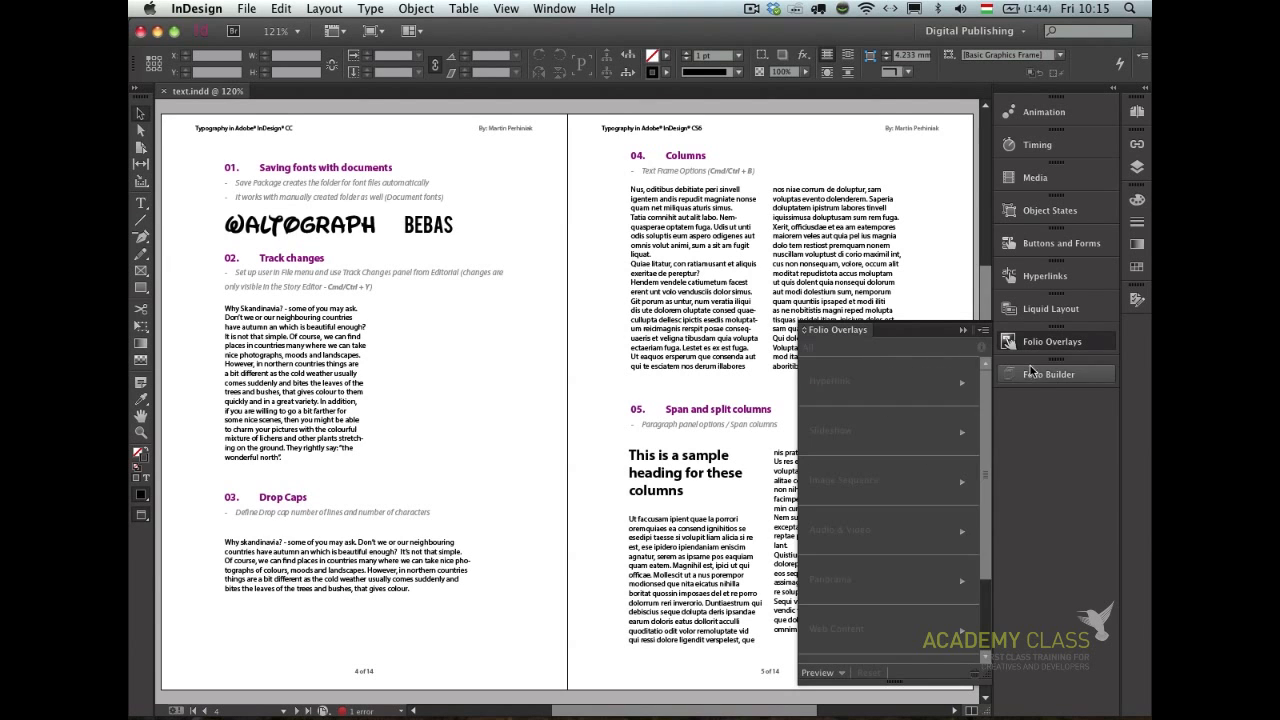
{"action": "left_click", "coordinate": [1036, 376]}
{"action": "left_click", "coordinate": [1061, 381]}
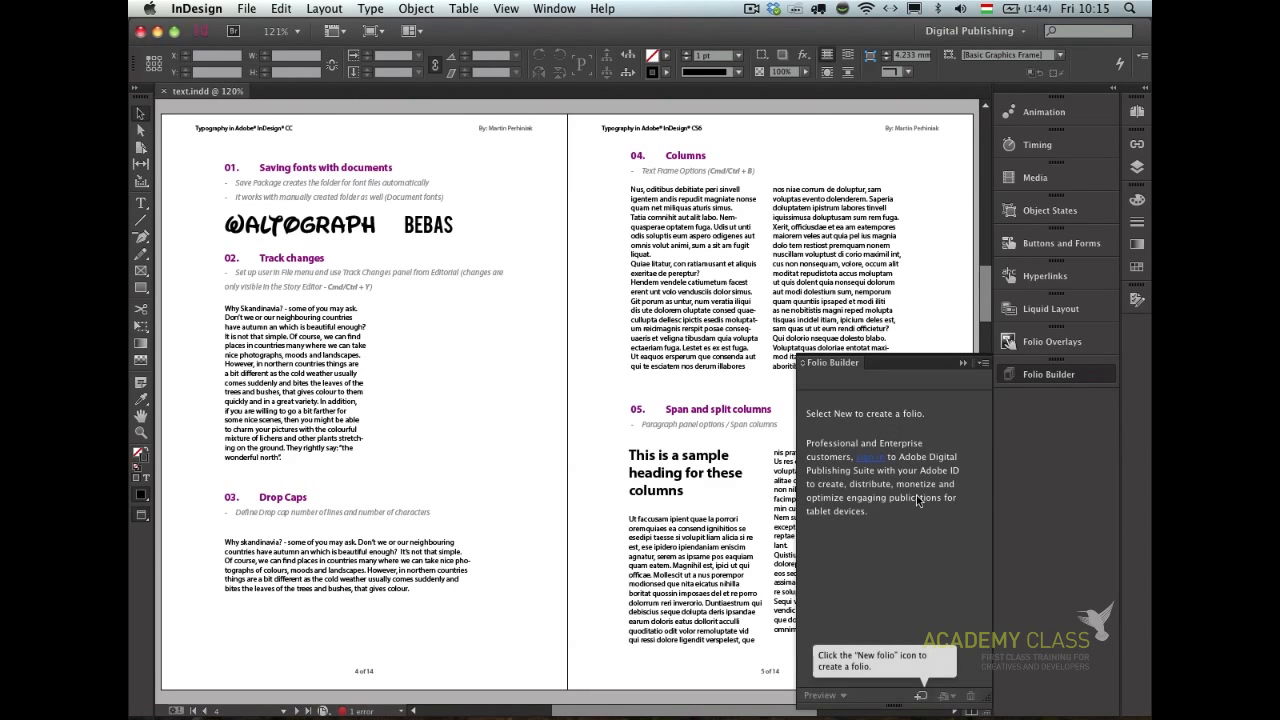
{"action": "left_click", "coordinate": [1051, 377]}
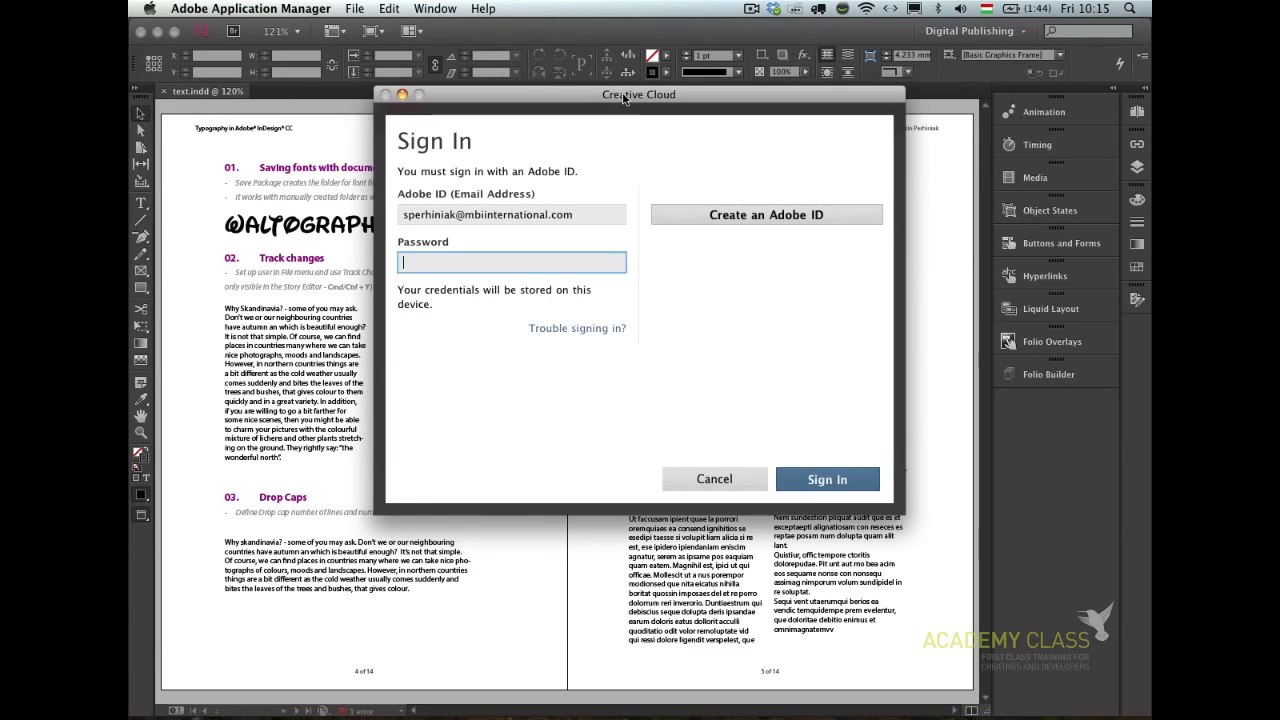
{"action": "left_click", "coordinate": [714, 480]}
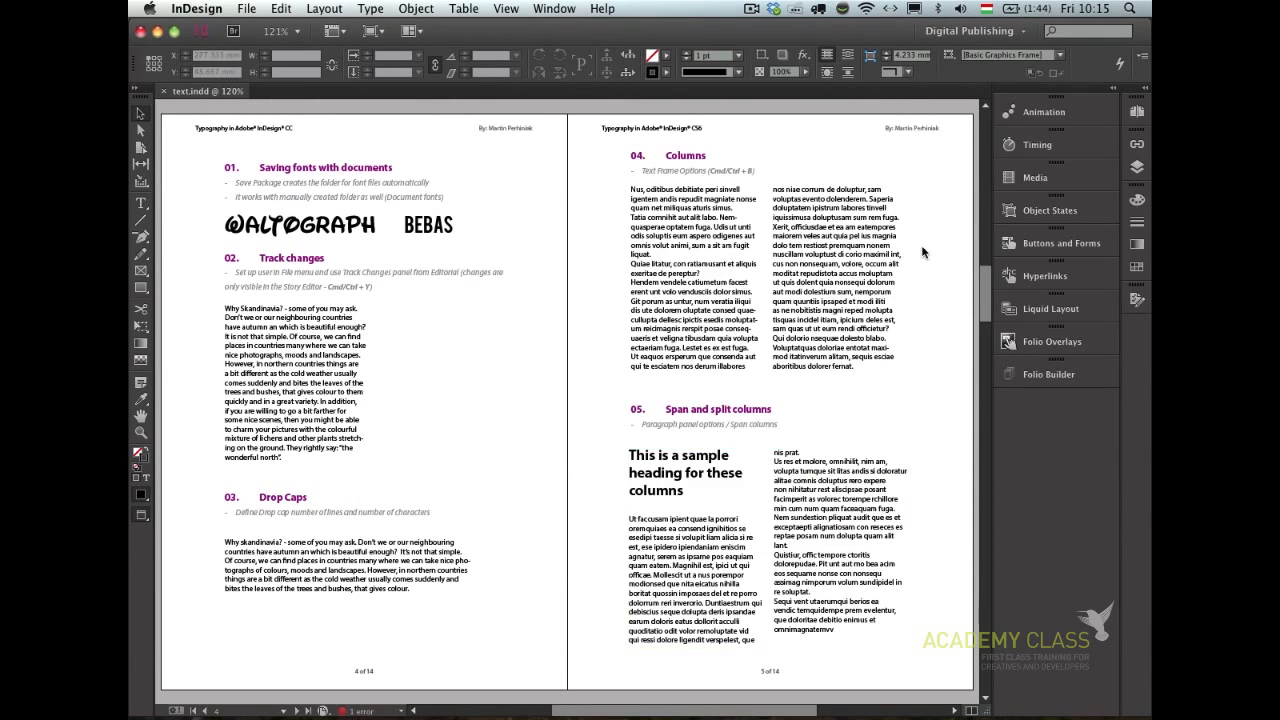
- Switch back to the Typography workspace and reset it to its default panel layout
{"action": "left_click", "coordinate": [978, 31]}
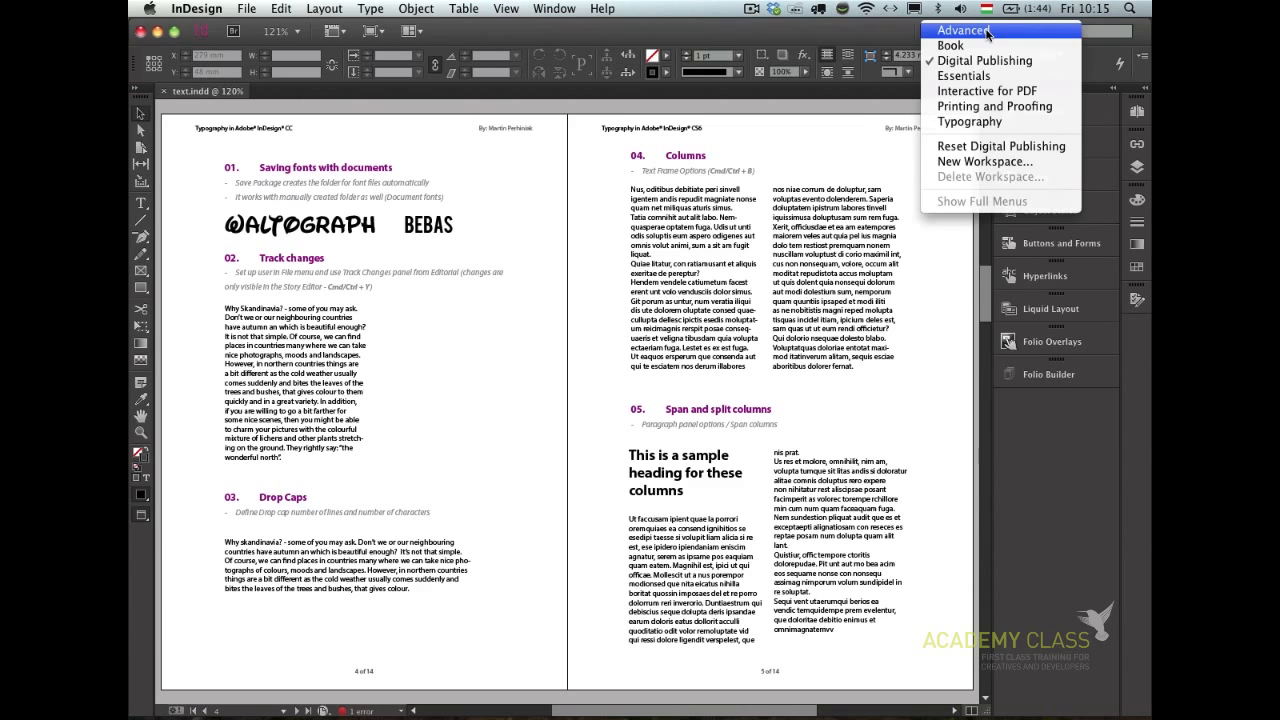
{"action": "left_click", "coordinate": [984, 120]}
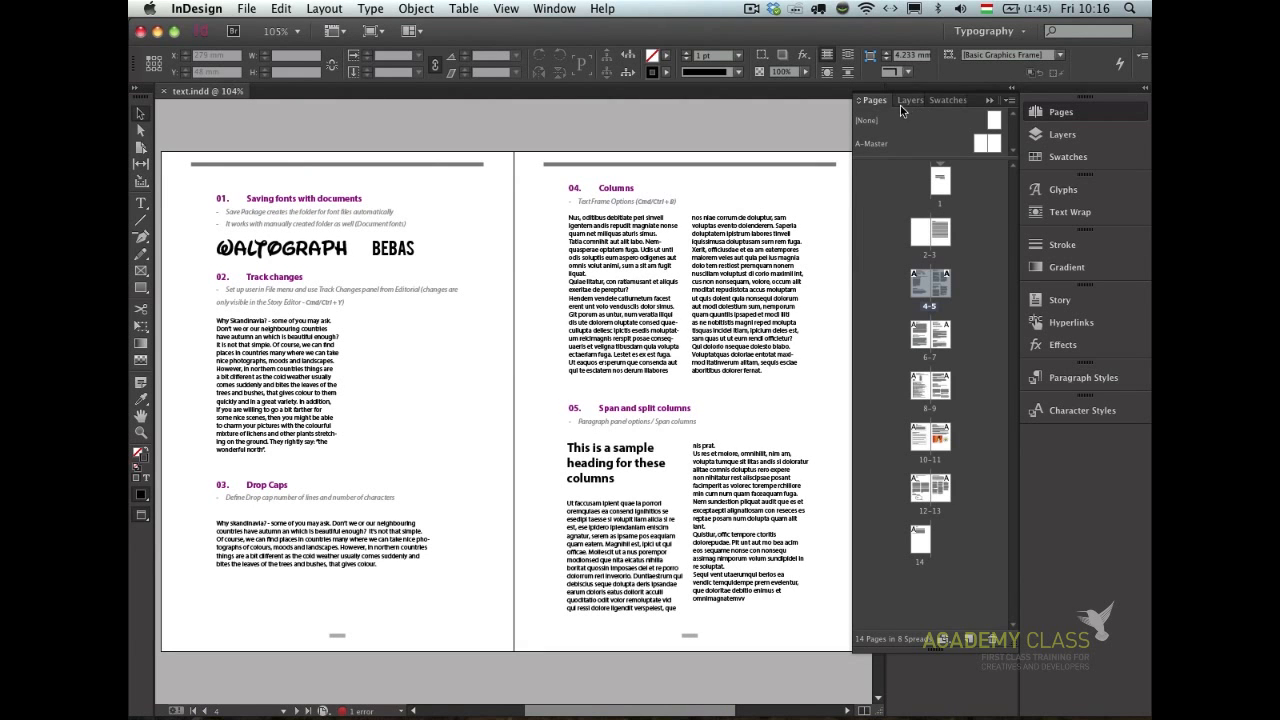
{"action": "left_click", "coordinate": [1007, 24]}
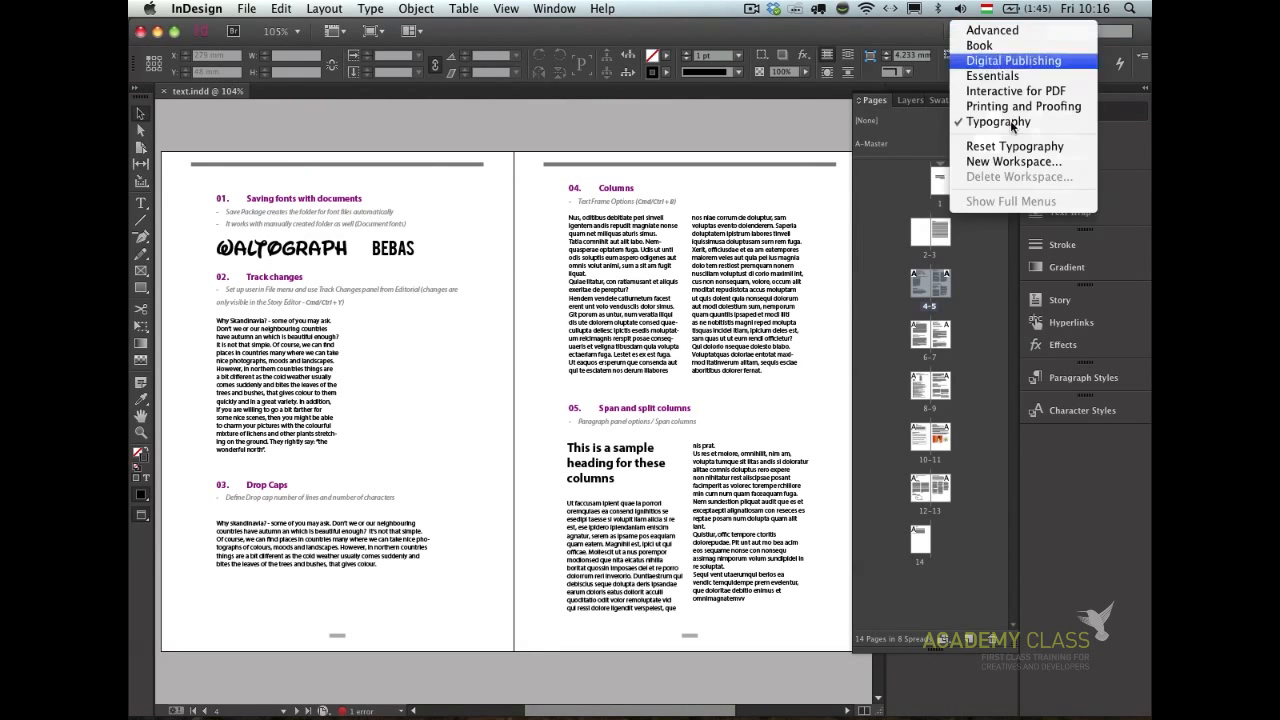
{"action": "left_click", "coordinate": [1022, 150]}
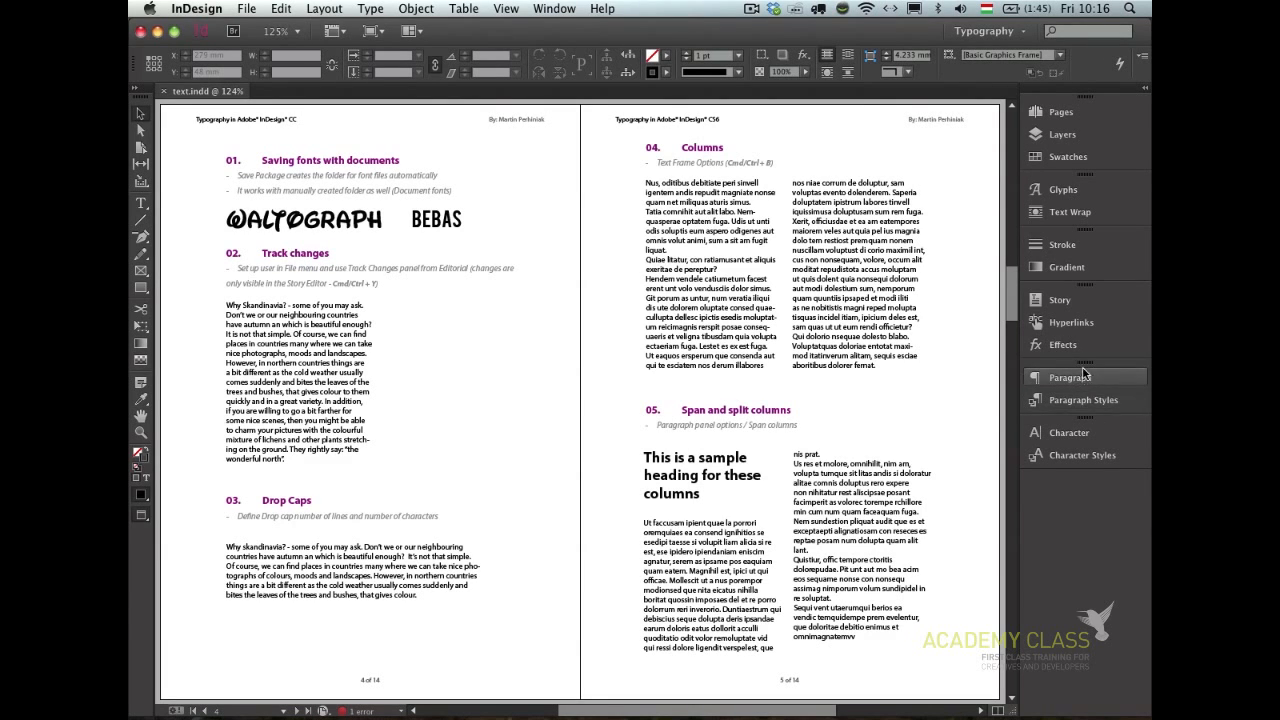
- Dock the Paragraph and Character panels together in a new column beside the existing dock and expand that column
{"action": "left_click_drag", "start_coordinate": [1083, 376], "coordinate": [1018, 202]}
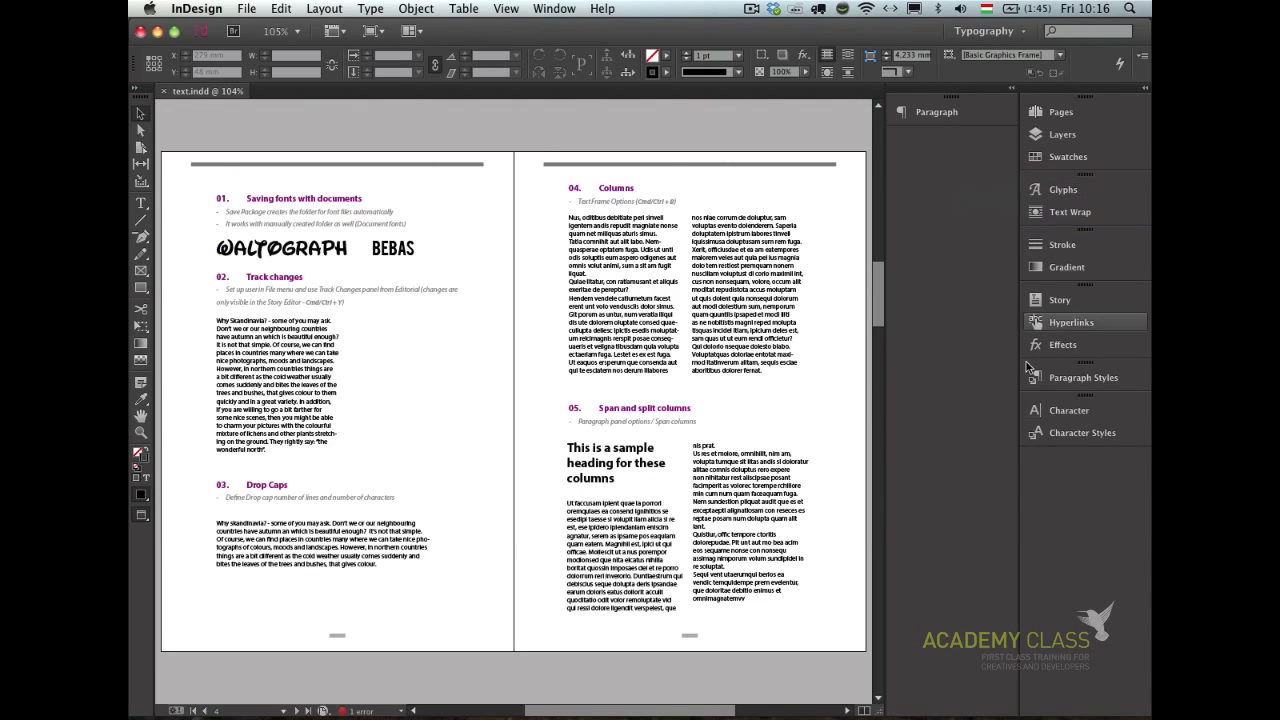
{"action": "left_click", "coordinate": [1058, 418]}
{"action": "left_click_drag", "start_coordinate": [1070, 418], "coordinate": [933, 136]}
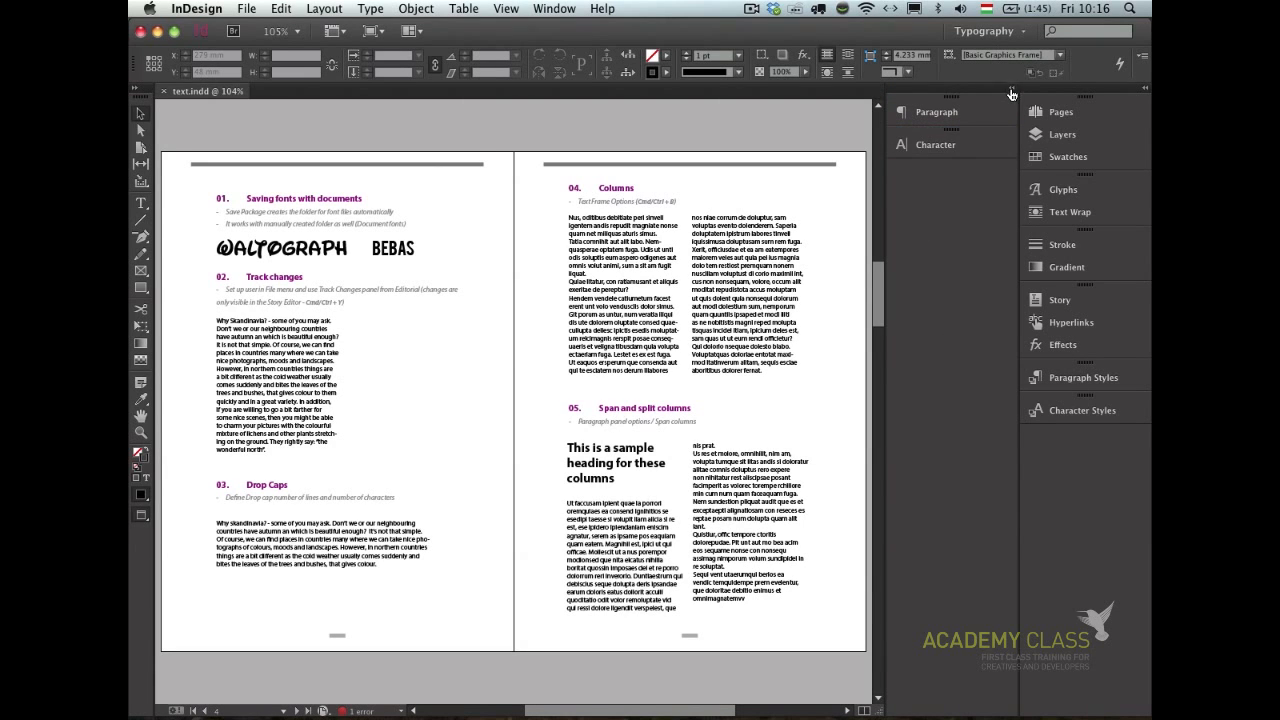
{"action": "left_click", "coordinate": [1011, 94]}
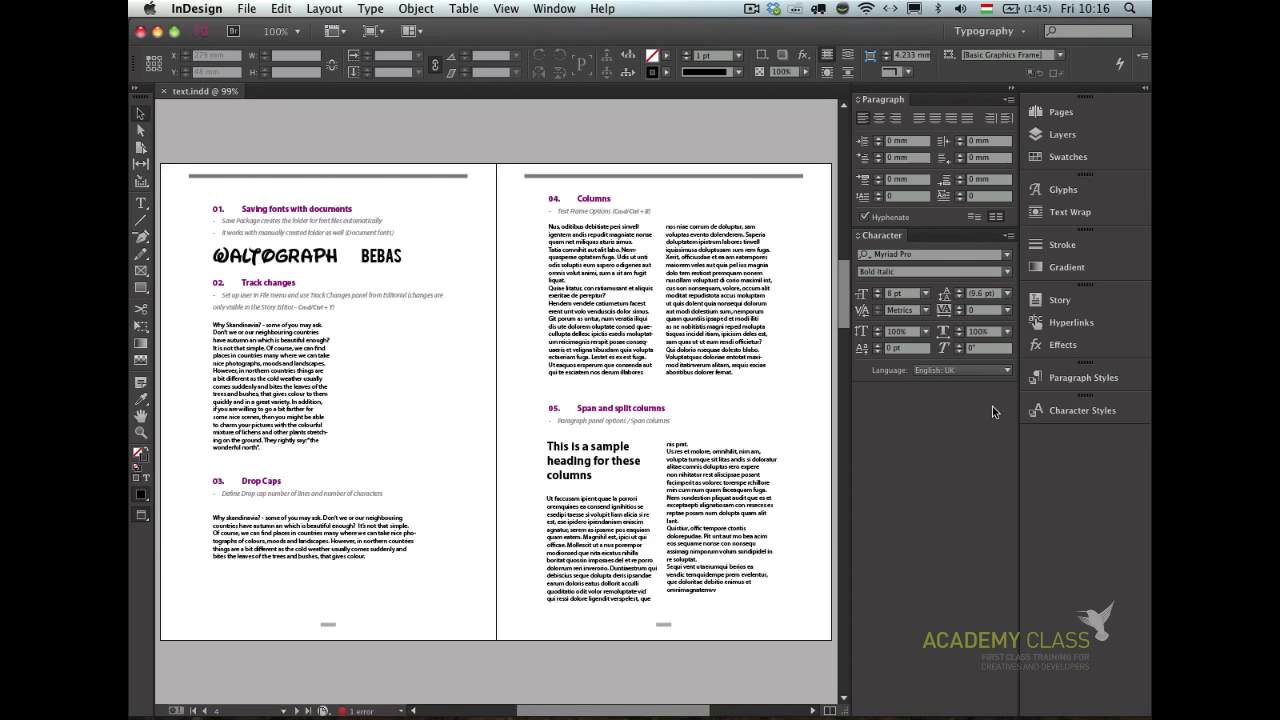
- Dock Paragraph Styles and Character Styles beneath the Character panel and narrow the outer panel column to icons only
{"action": "left_click_drag", "start_coordinate": [1076, 378], "coordinate": [975, 390]}
{"action": "left_click_drag", "start_coordinate": [1065, 410], "coordinate": [938, 710]}
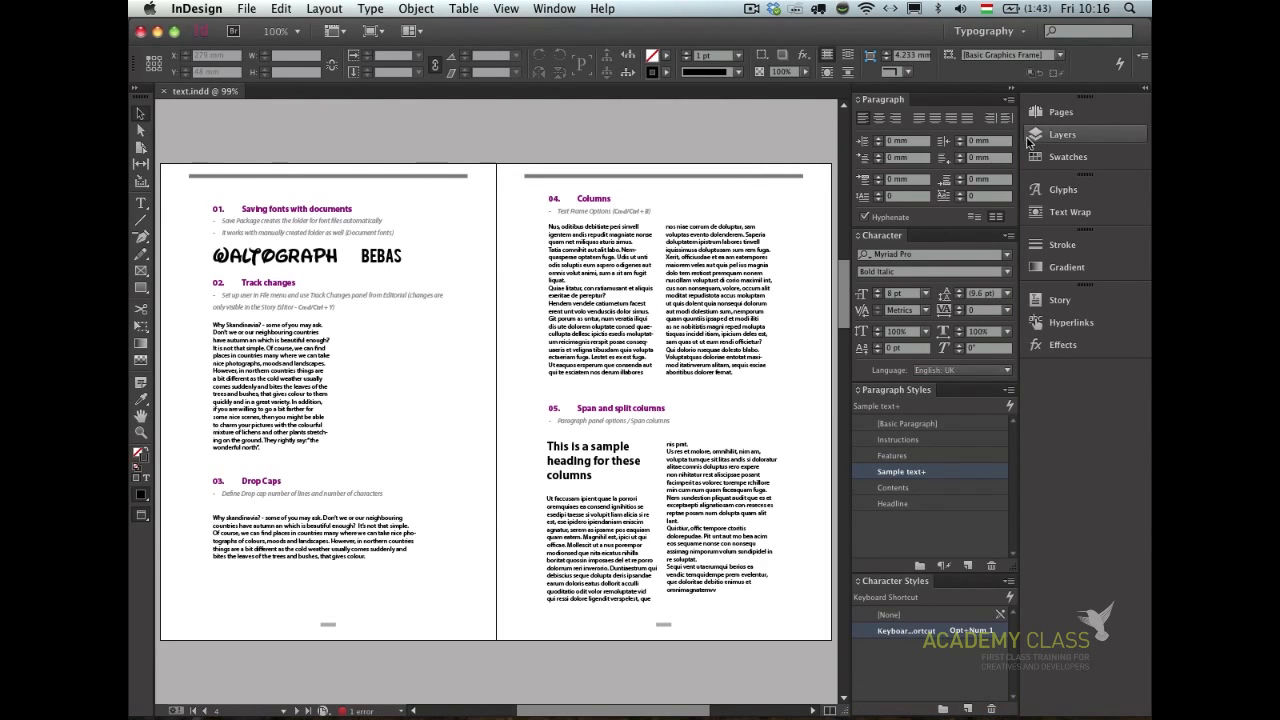
{"action": "left_click_drag", "start_coordinate": [1018, 138], "coordinate": [1140, 142]}
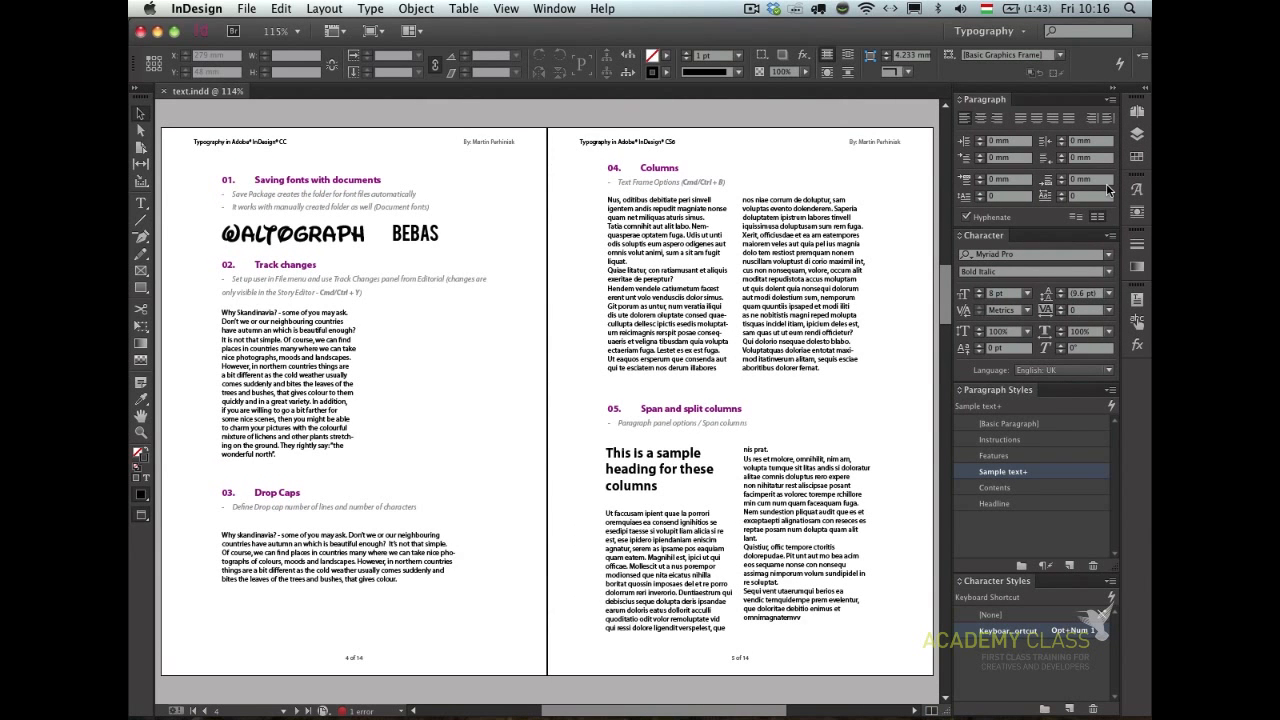
- Save the current panel arrangement as a new workspace named "My type", capturing panel locations and menu customisation
{"action": "left_click", "coordinate": [1026, 33]}
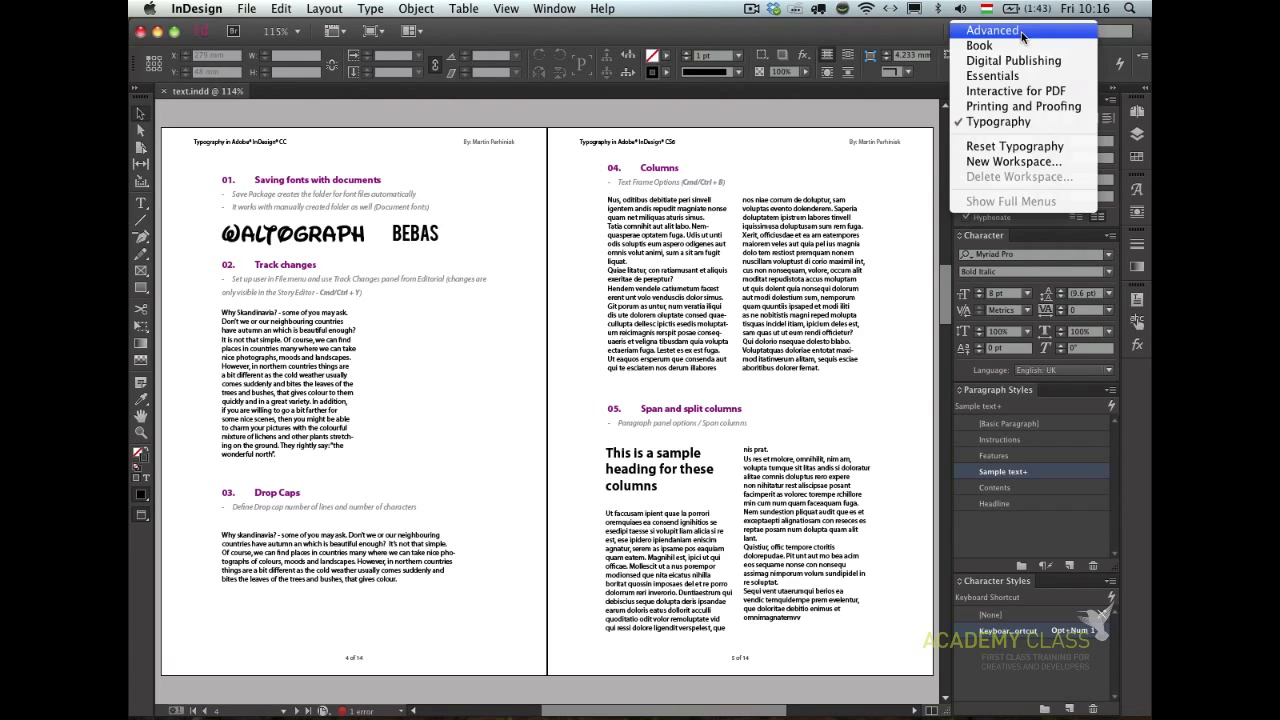
{"action": "left_click", "coordinate": [1025, 161]}
{"action": "type", "text": "My type"}
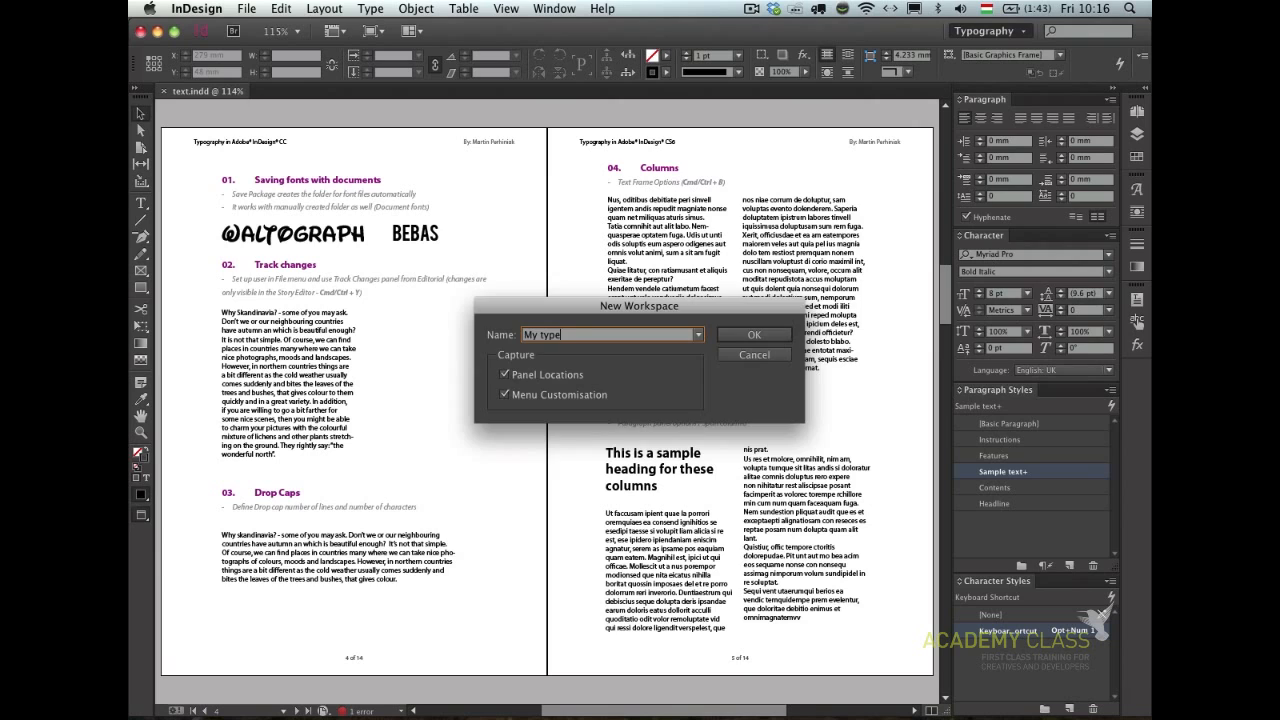
{"action": "key", "text": "Return"}
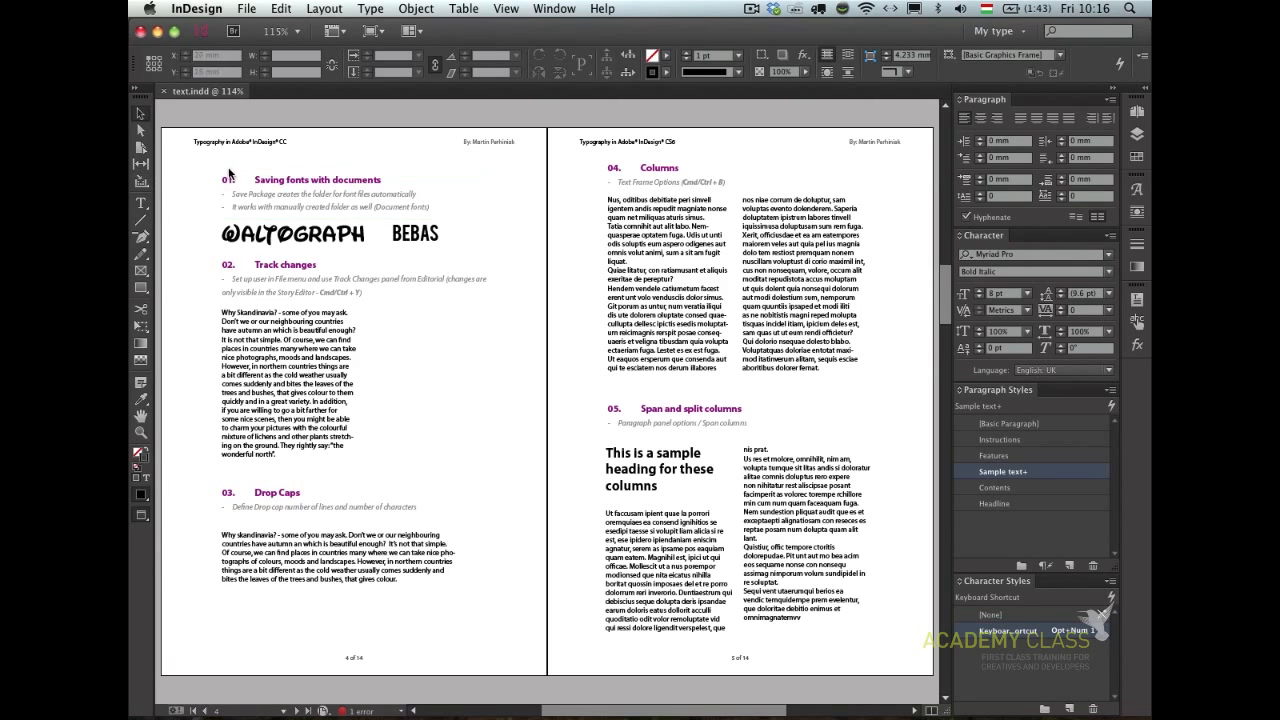
- Review the fonts used in the document, including Bebas and Waltograph, in the Package dialog without packaging the file
{"action": "left_click_drag", "start_coordinate": [188, 158], "coordinate": [504, 257]}
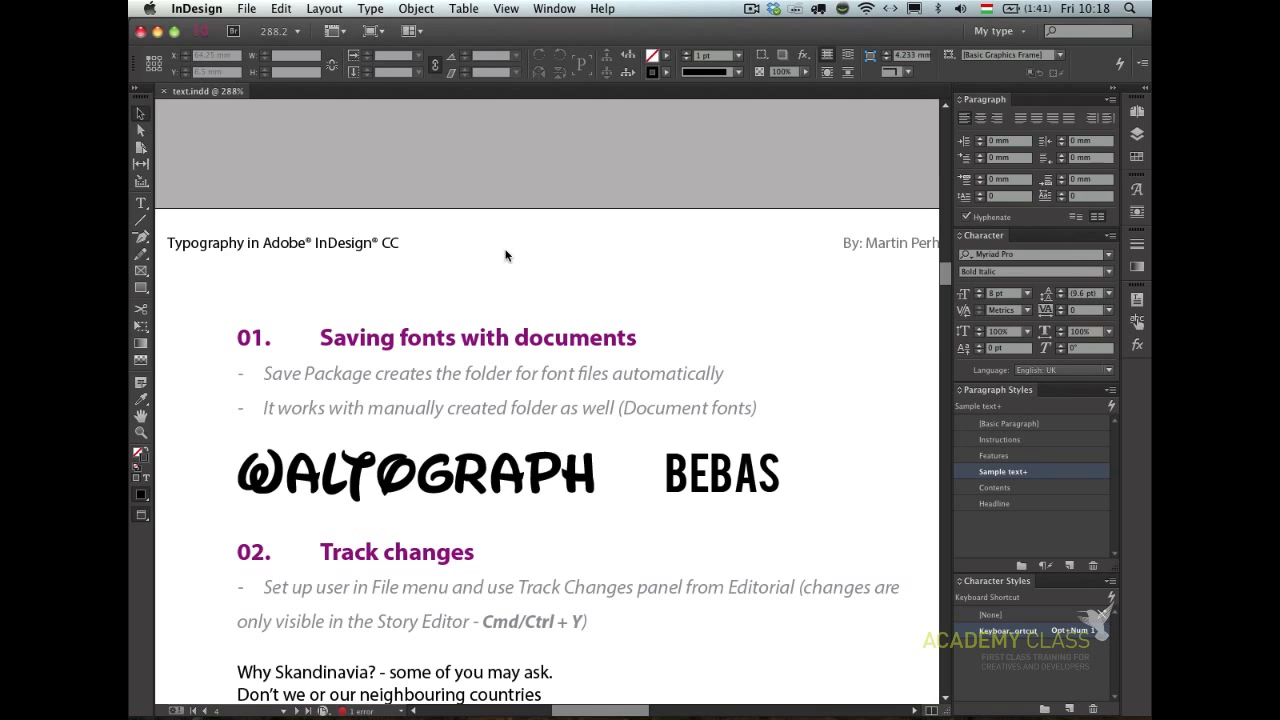
{"action": "left_click", "coordinate": [245, 8]}
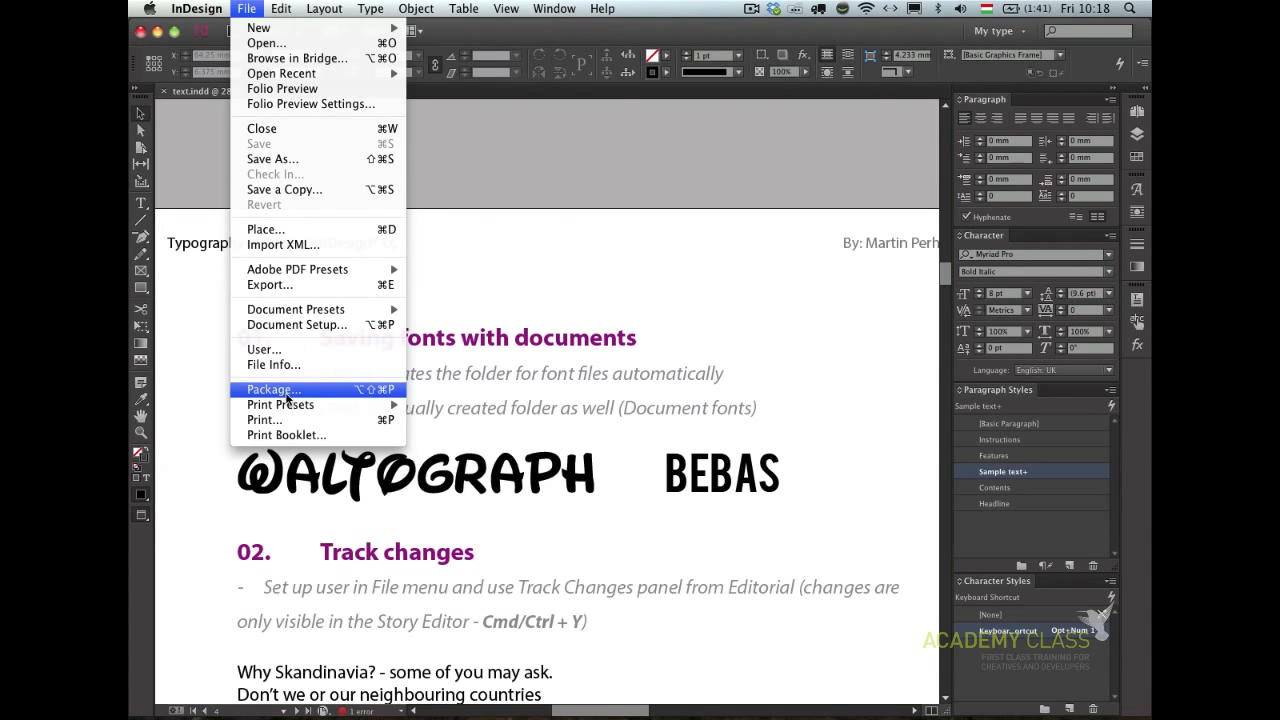
{"action": "left_click", "coordinate": [286, 392]}
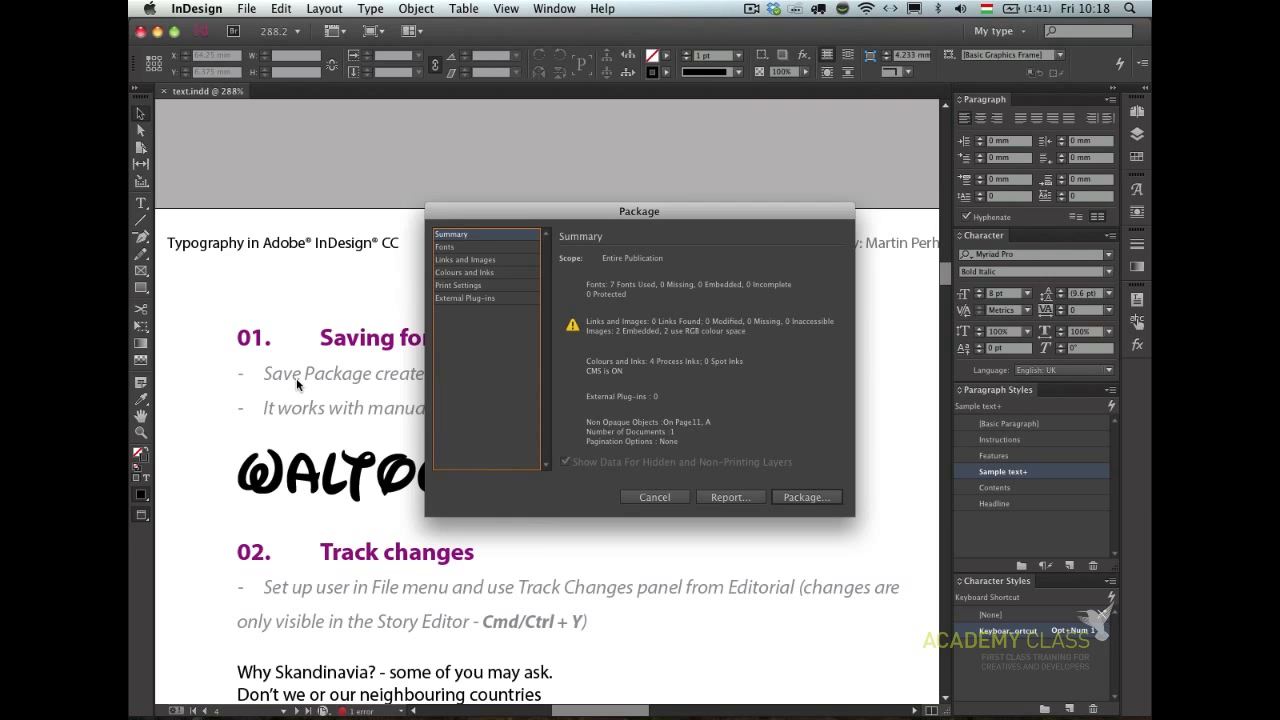
{"action": "left_click", "coordinate": [444, 248]}
{"action": "left_click", "coordinate": [454, 248]}
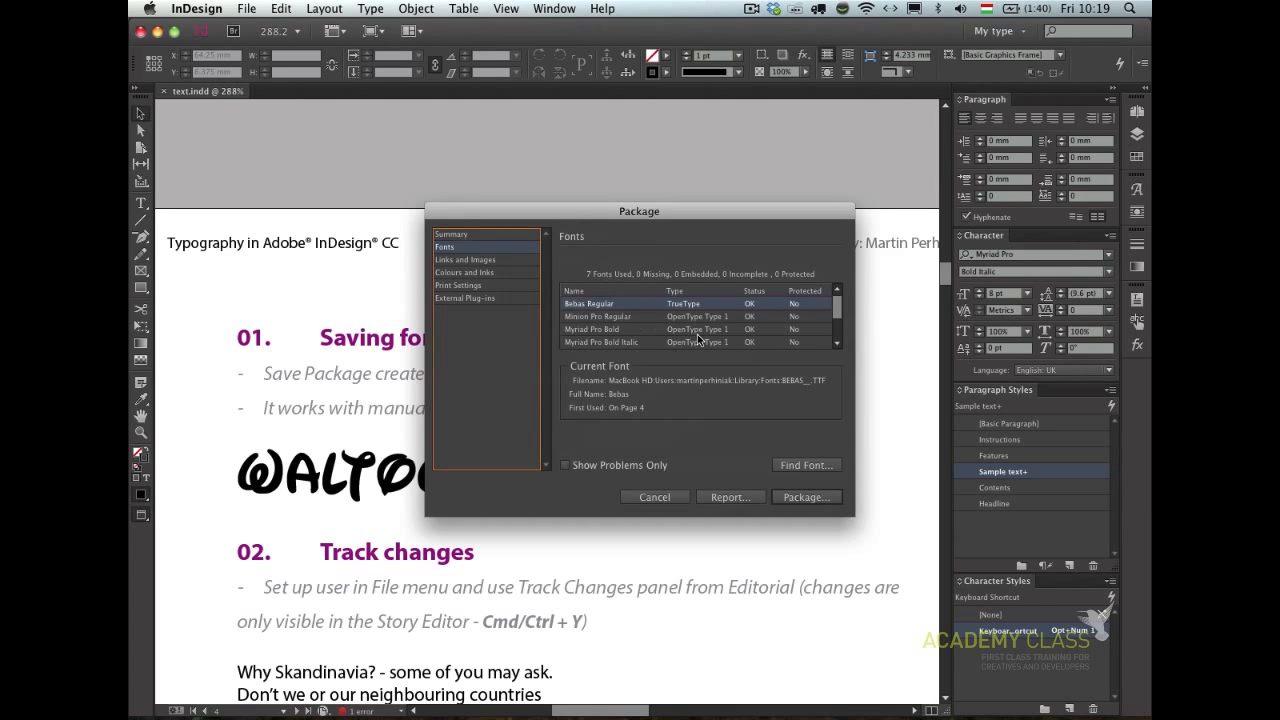
{"action": "scroll", "coordinate": [708, 313], "scroll_direction": "down", "scroll_amount": 3}
{"action": "mouse_move", "coordinate": [836, 323]}
{"action": "left_mouse_down"}
{"action": "mouse_move", "coordinate": [838, 298]}
{"action": "mouse_move", "coordinate": [824, 345]}
{"action": "left_mouse_up"}
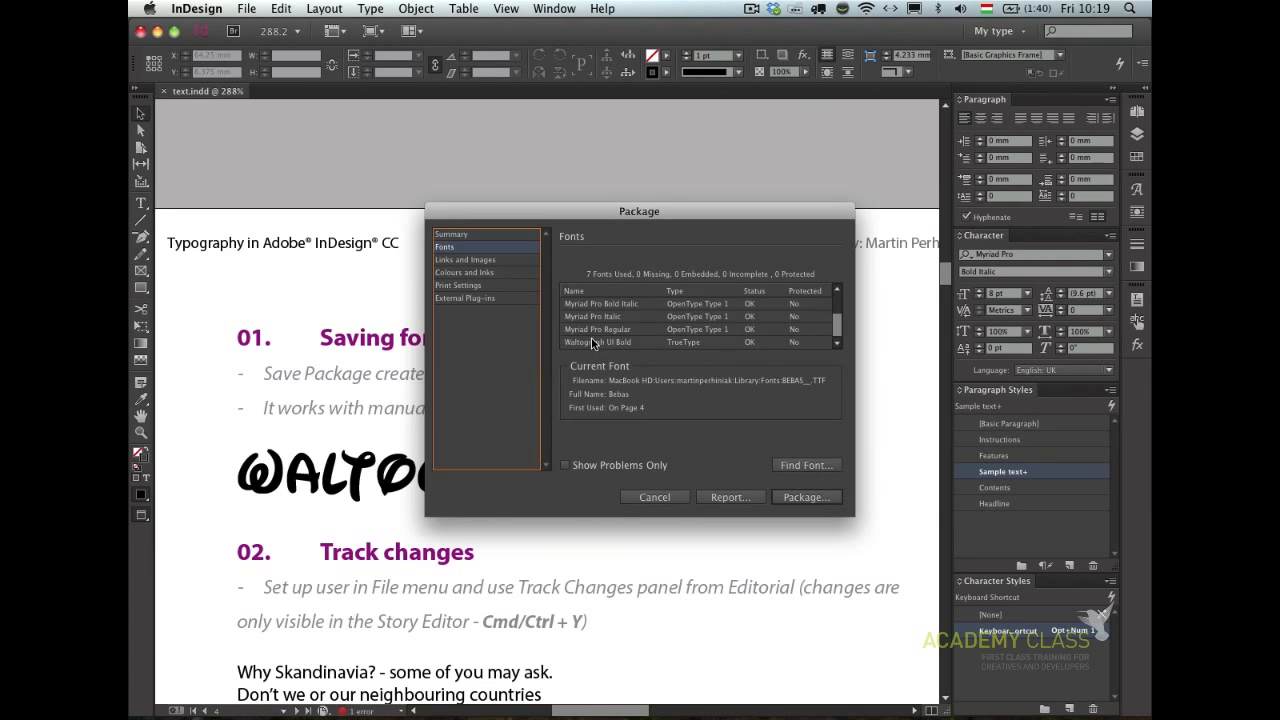
{"action": "left_click", "coordinate": [655, 497]}
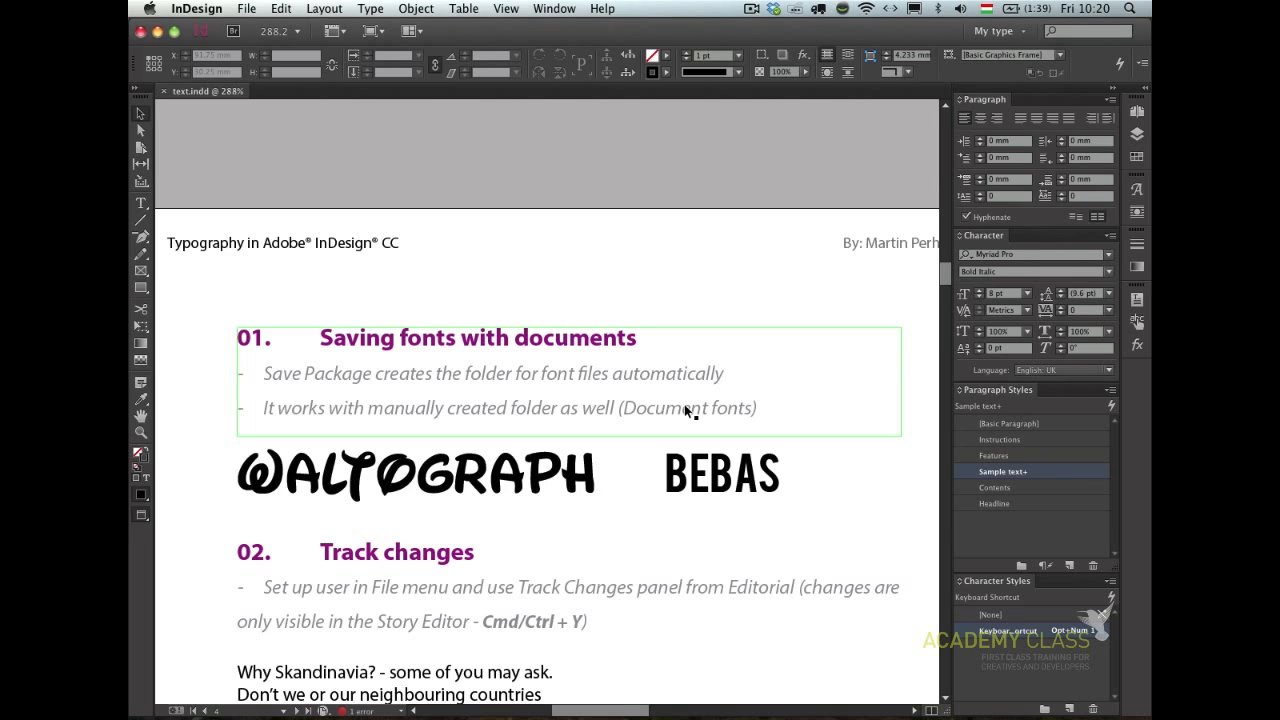
- Select the sample text frame in the Track changes section and show only the Track Changes panel from the Editorial group beside it
{"action": "scroll", "coordinate": [623, 291], "scroll_direction": "down", "scroll_amount": 5}
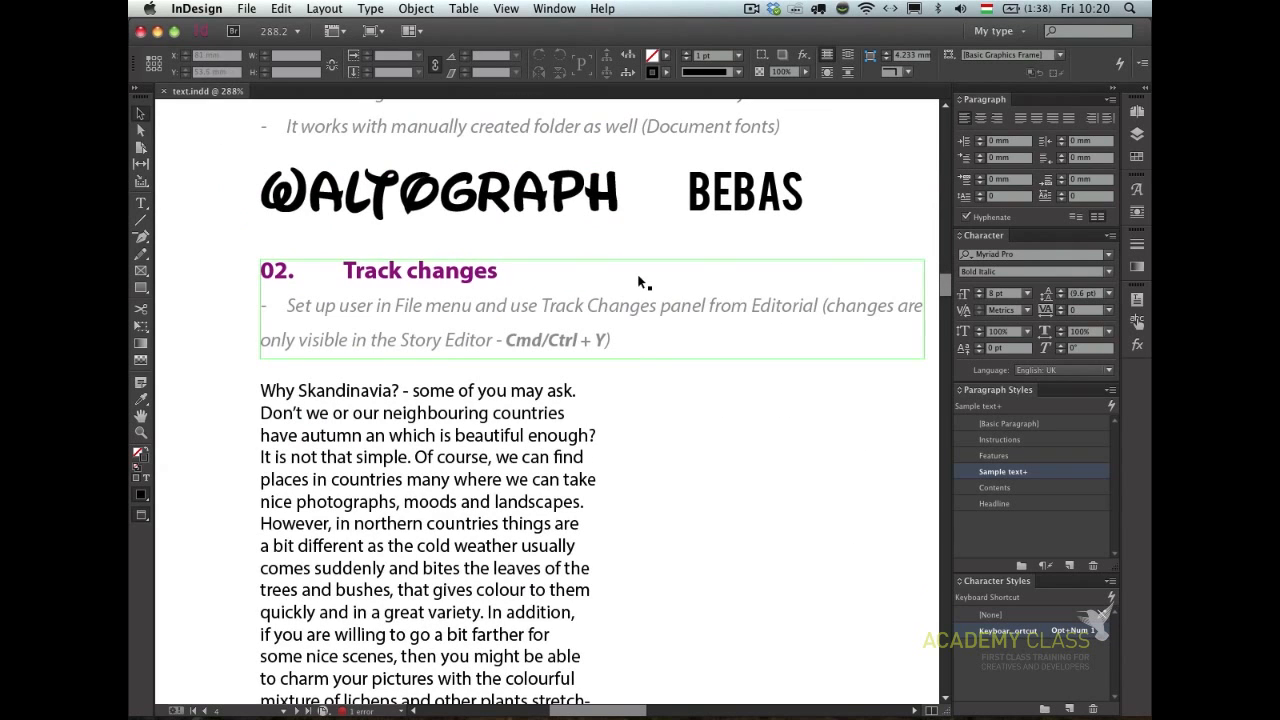
{"action": "scroll", "coordinate": [580, 410], "scroll_direction": "down", "scroll_amount": 1}
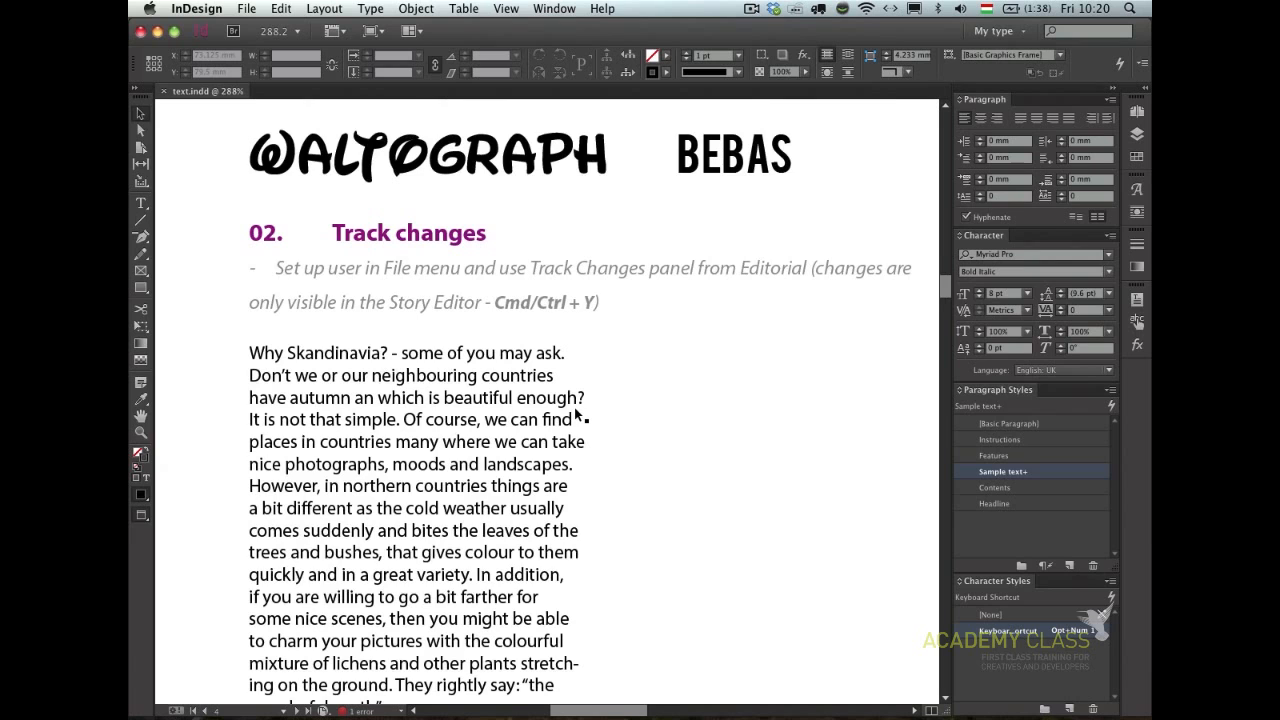
{"action": "key", "text": "super+minus"}
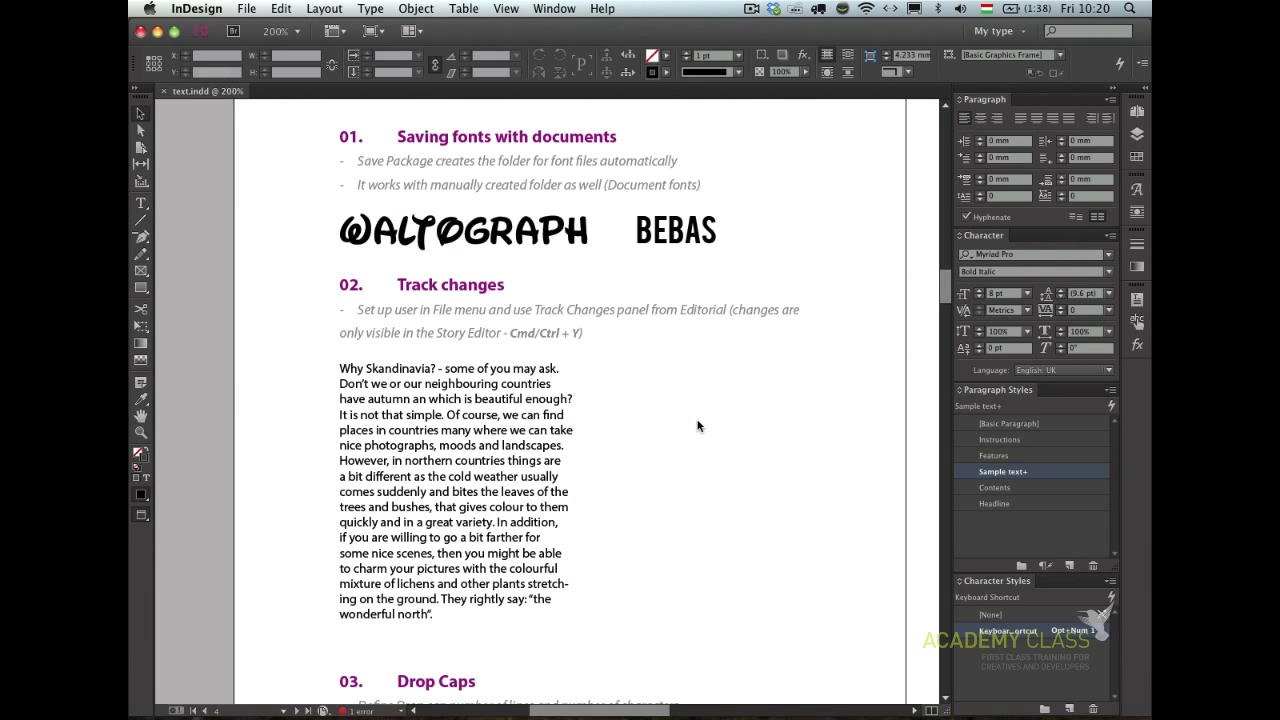
{"action": "left_click_drag", "start_coordinate": [674, 489], "coordinate": [678, 428]}
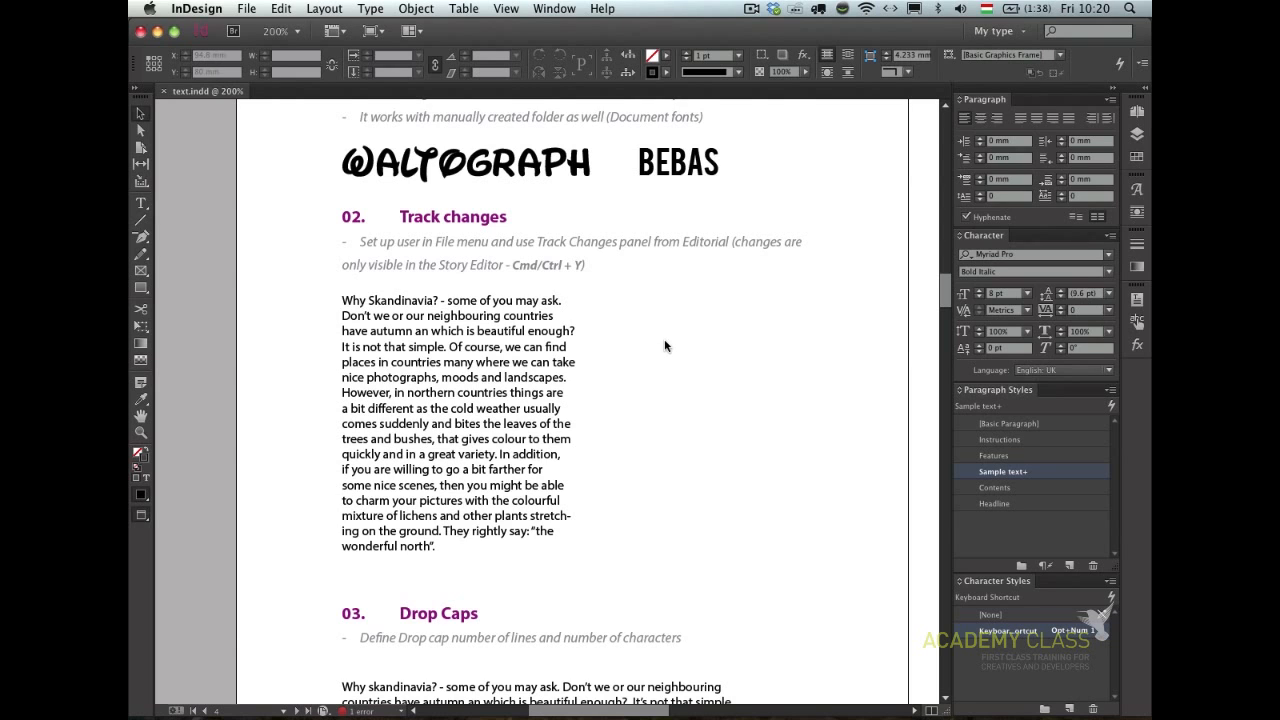
{"action": "left_click_drag", "start_coordinate": [714, 377], "coordinate": [707, 341]}
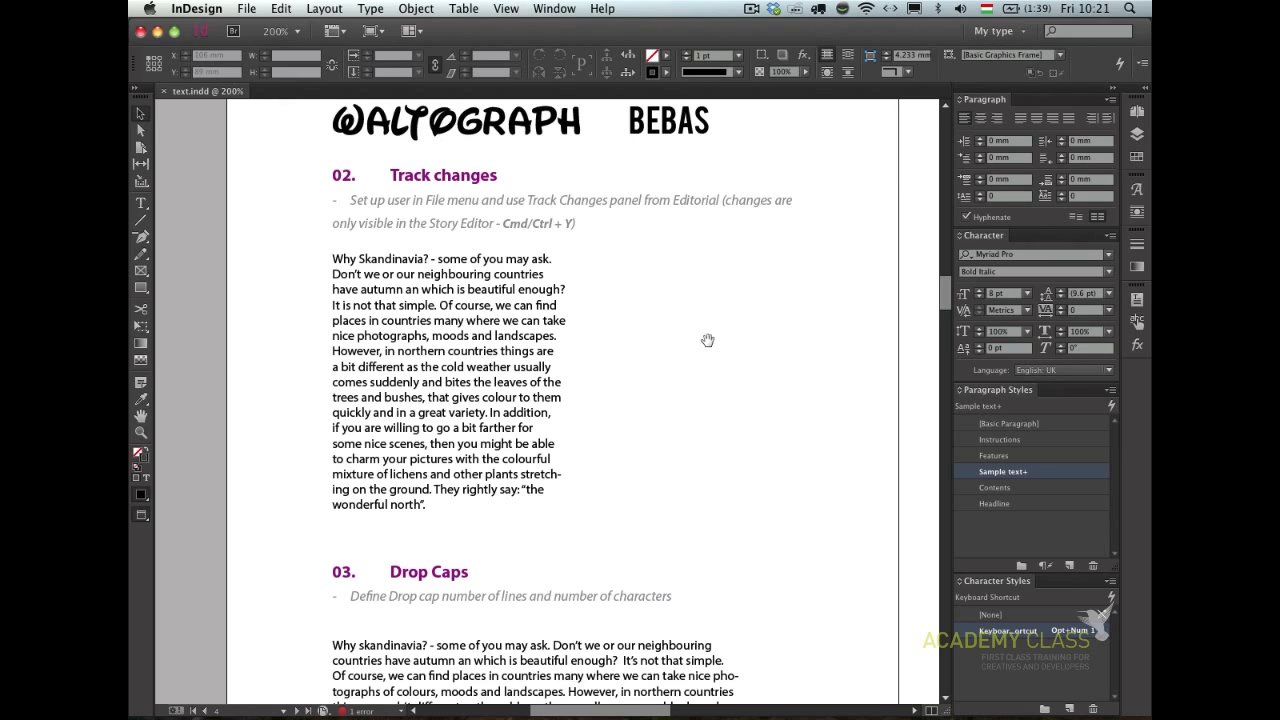
{"action": "left_click", "coordinate": [545, 326]}
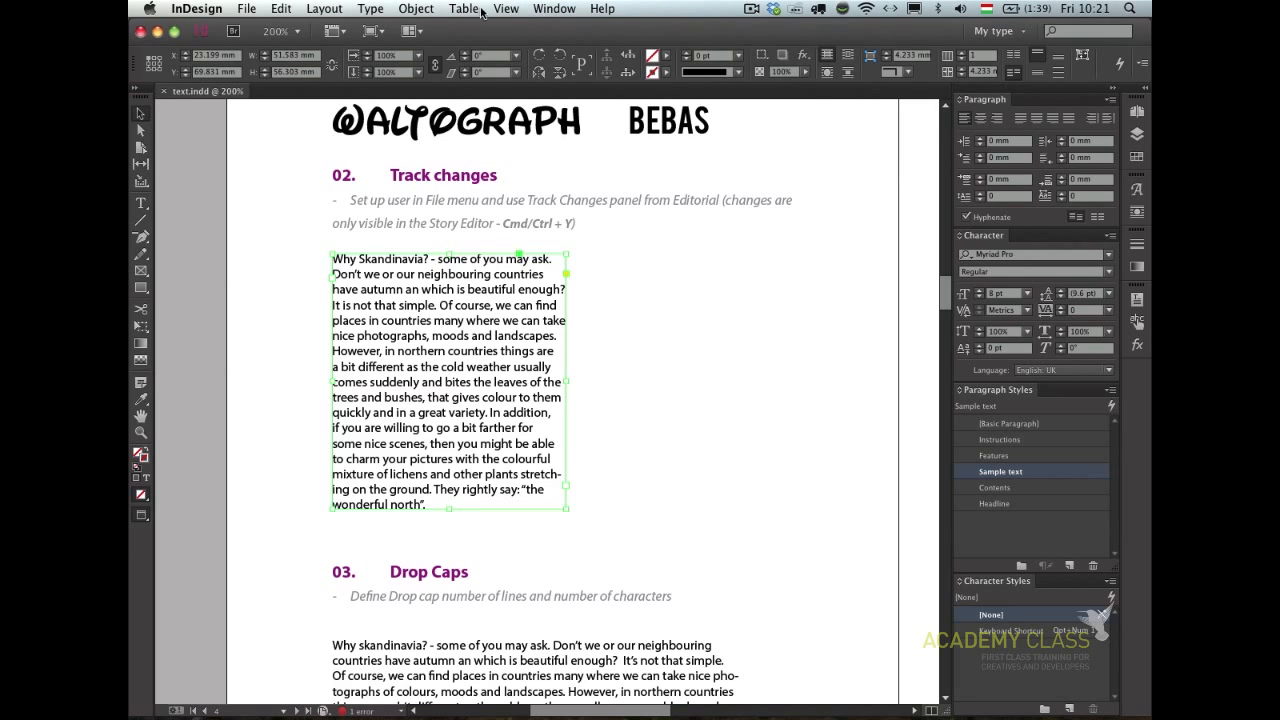
{"action": "left_click", "coordinate": [546, 9]}
{"action": "mouse_move", "coordinate": [601, 120]}
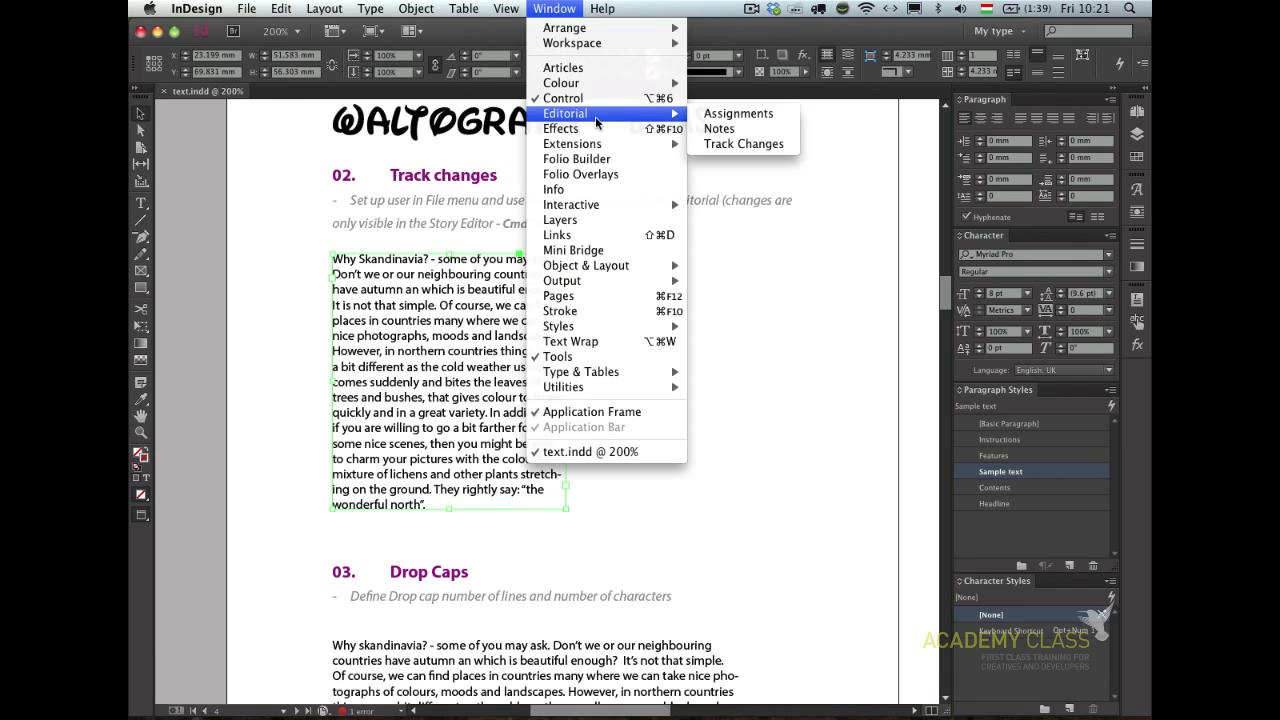
{"action": "left_click", "coordinate": [734, 145]}
{"action": "left_click_drag", "start_coordinate": [636, 346], "coordinate": [815, 188]}
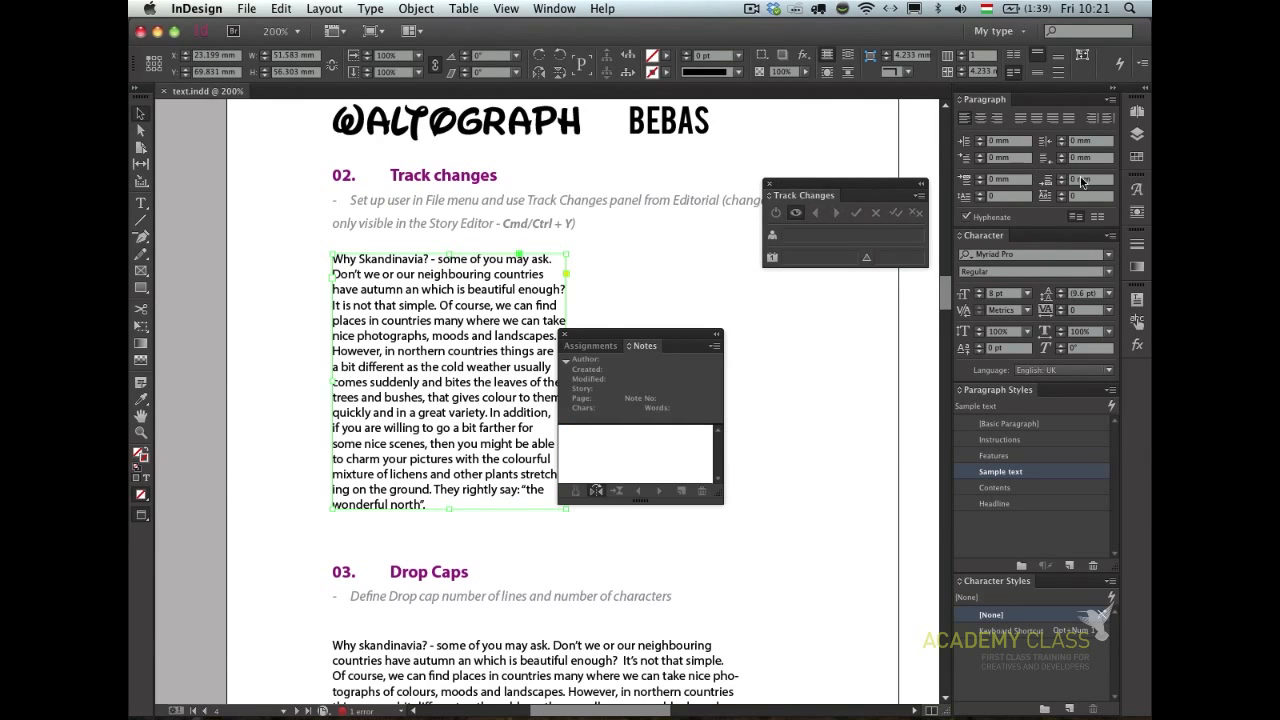
{"action": "left_click", "coordinate": [563, 334]}
{"action": "left_click_drag", "start_coordinate": [831, 191], "coordinate": [826, 121]}
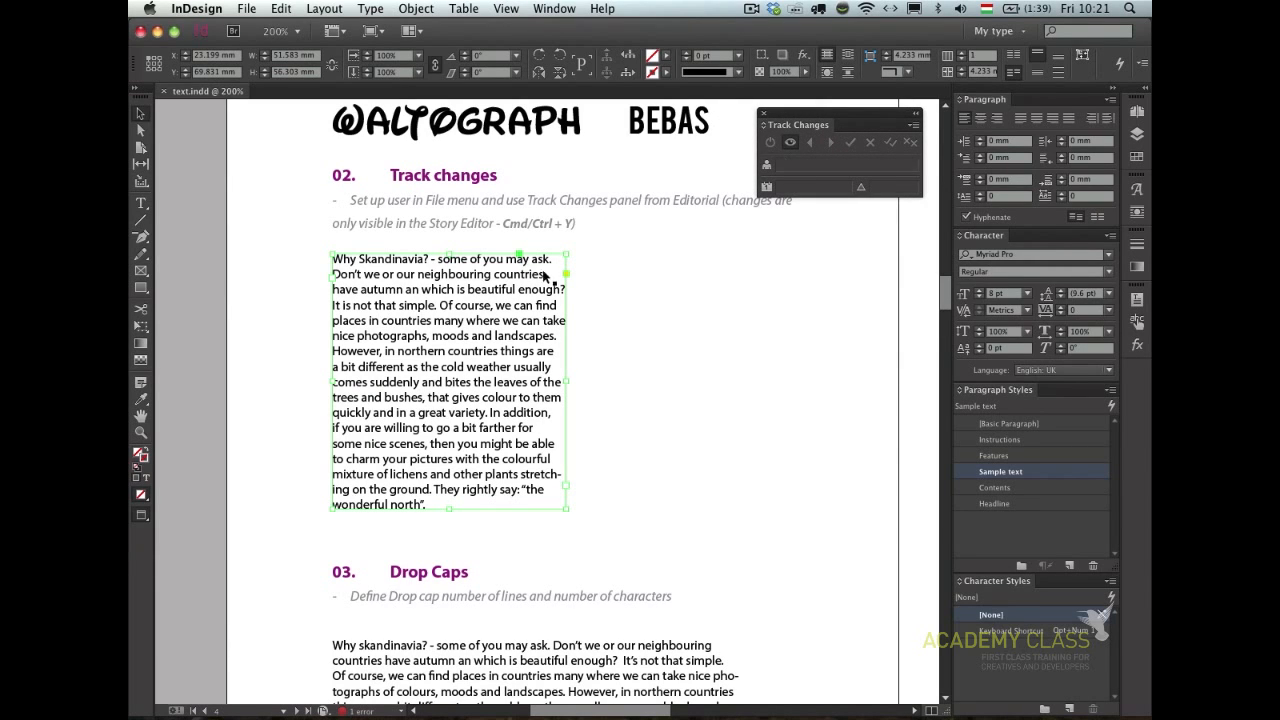
- Correct "Skandinavia" to "Scandinavia" in the first line of the Track changes sample text
{"action": "double_click", "coordinate": [455, 308]}
{"action": "left_click", "coordinate": [455, 308]}
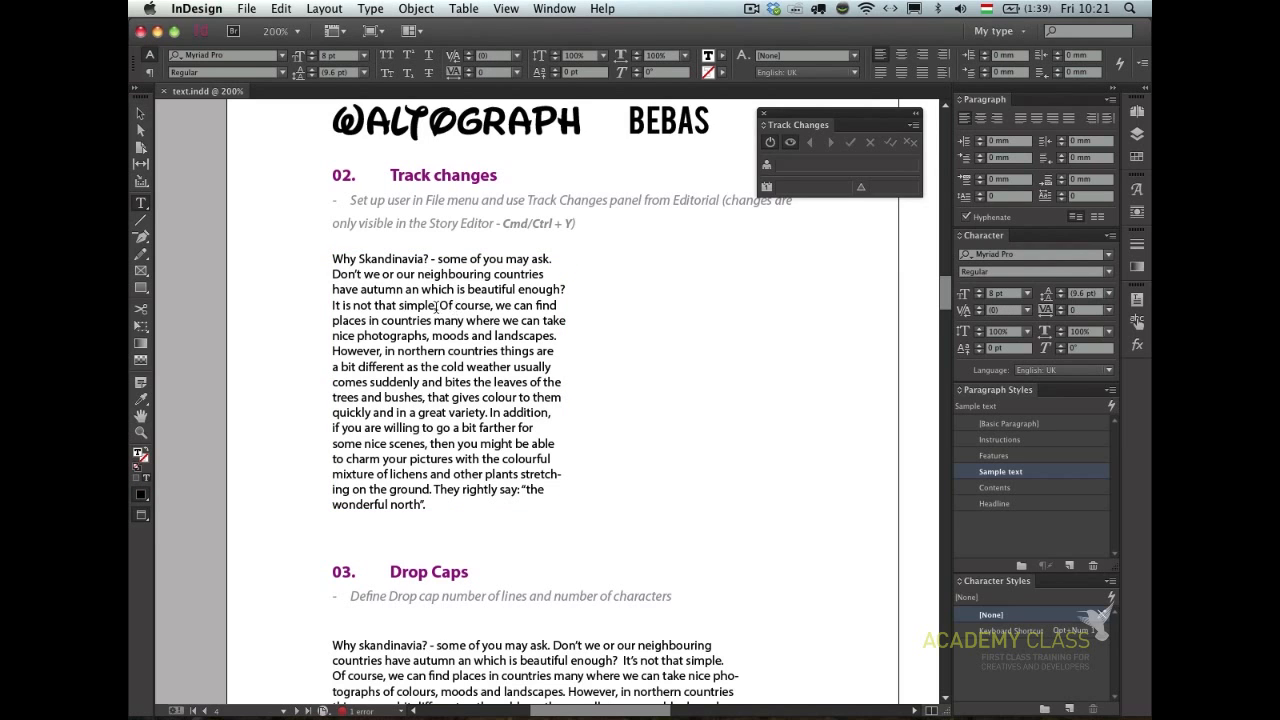
{"action": "left_click", "coordinate": [372, 259]}
{"action": "key", "text": "BackSpace"}
{"action": "type", "text": "c"}
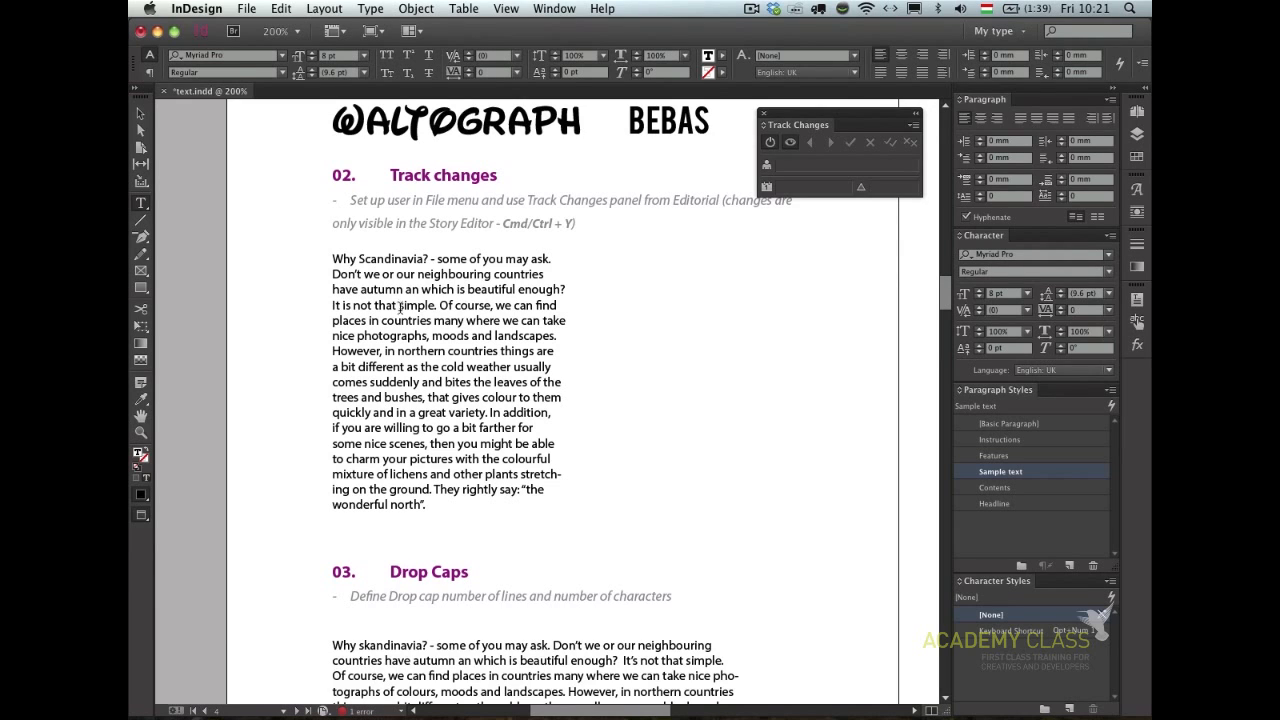
{"action": "key", "text": "super+Return"}
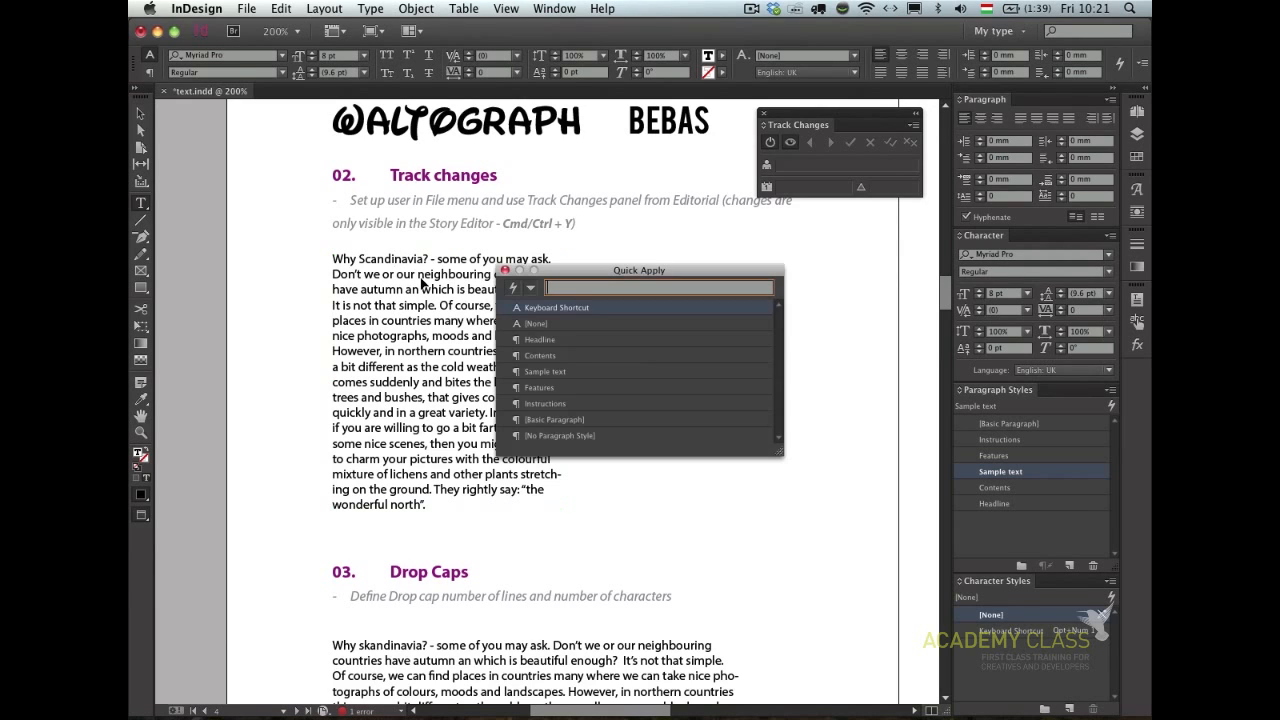
{"action": "left_click", "coordinate": [506, 270]}
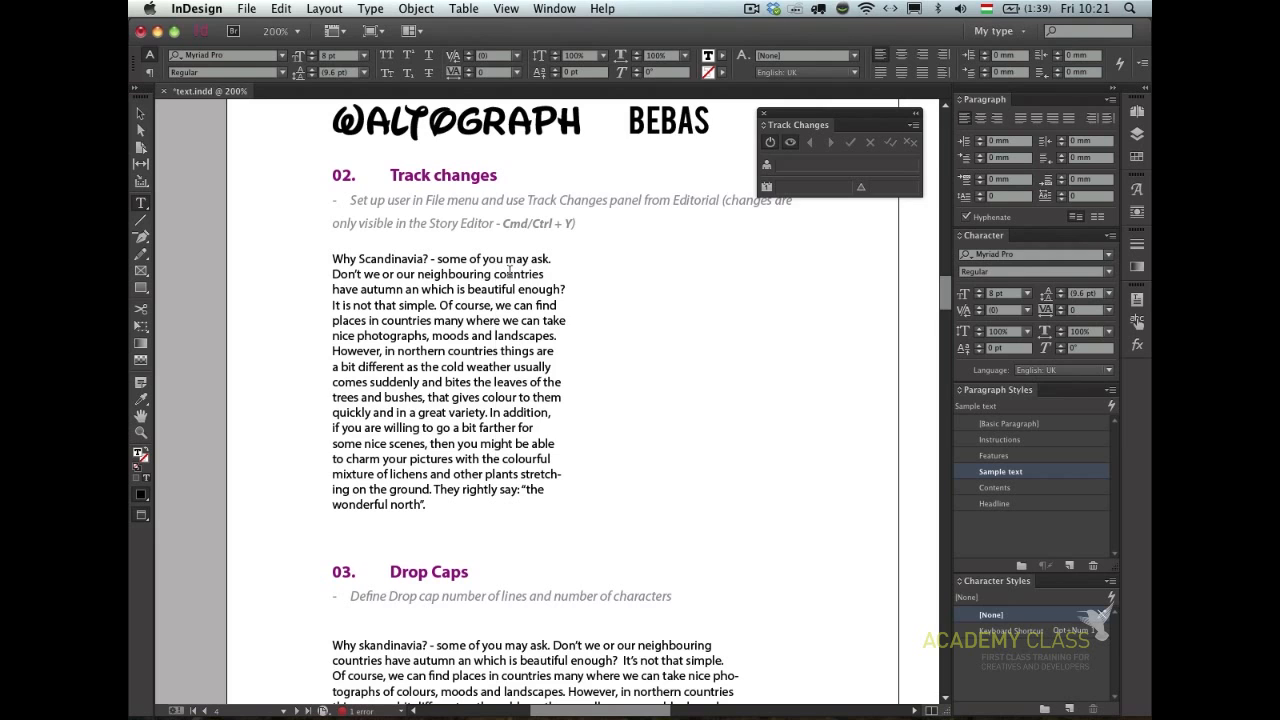
{"action": "left_click", "coordinate": [542, 8]}
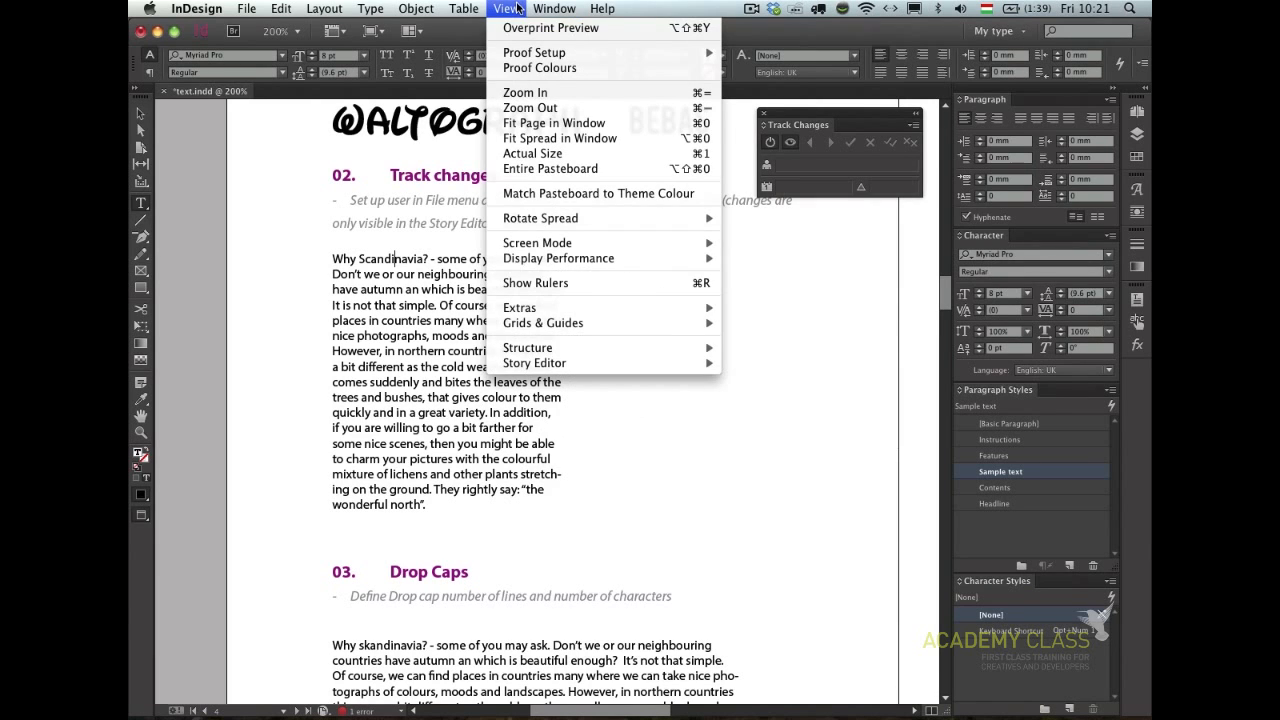
{"action": "mouse_move", "coordinate": [362, 9]}
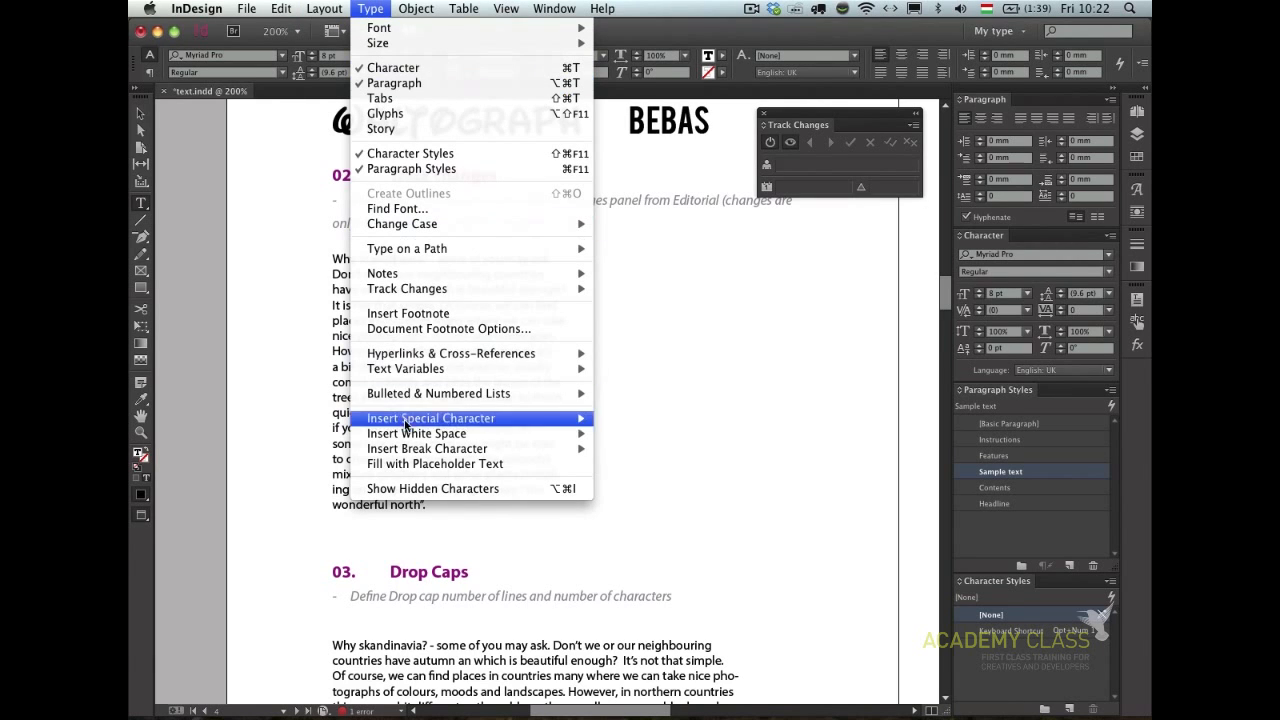
{"action": "mouse_move", "coordinate": [421, 450]}
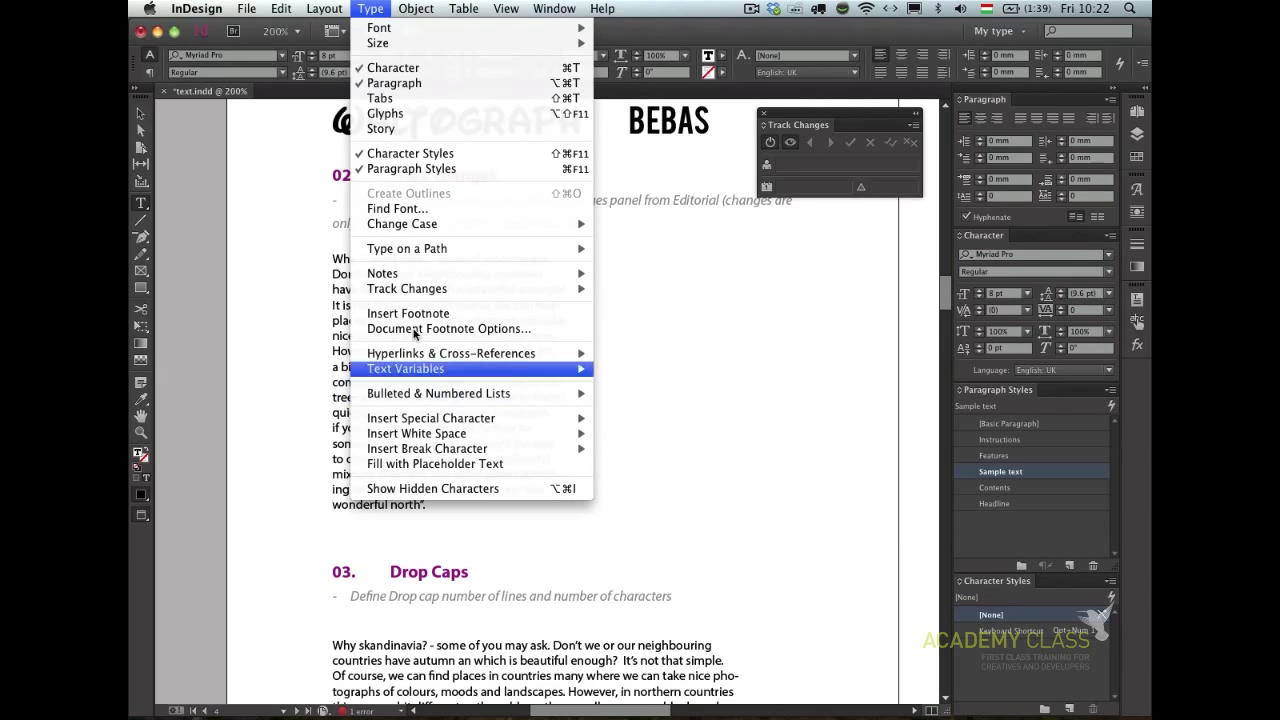
{"action": "mouse_move", "coordinate": [413, 296]}
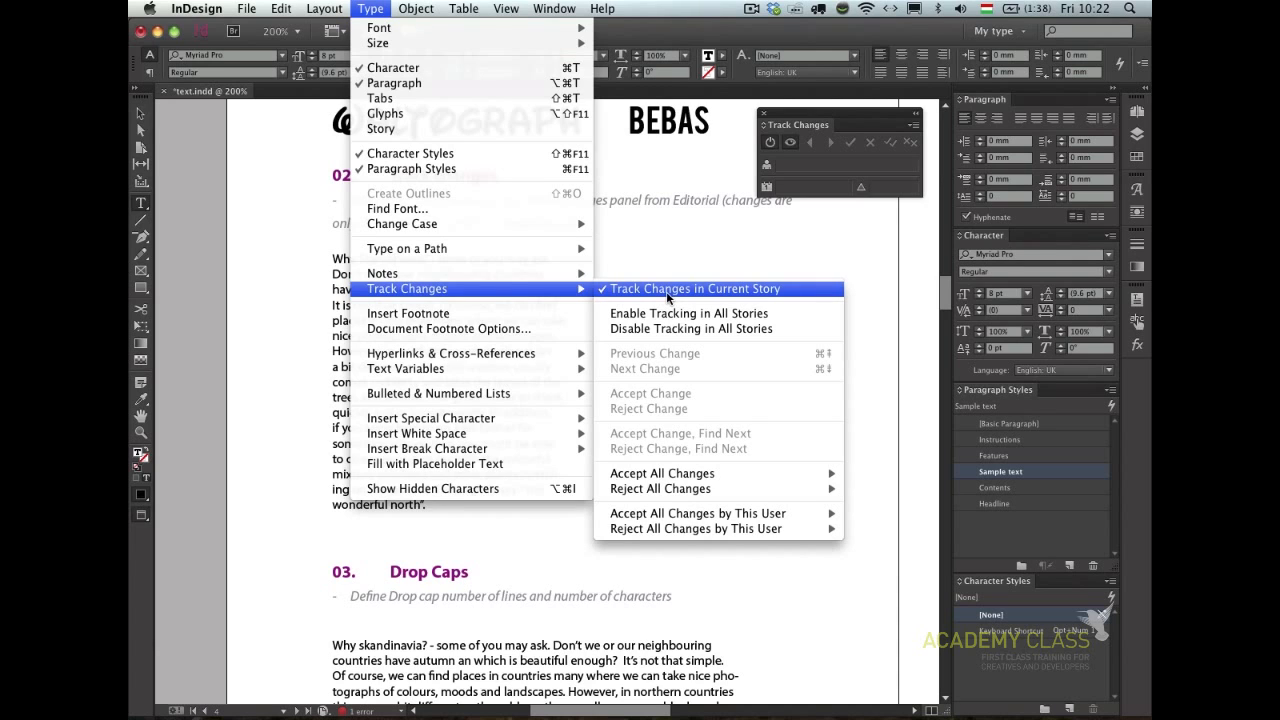
{"action": "mouse_move", "coordinate": [479, 279]}
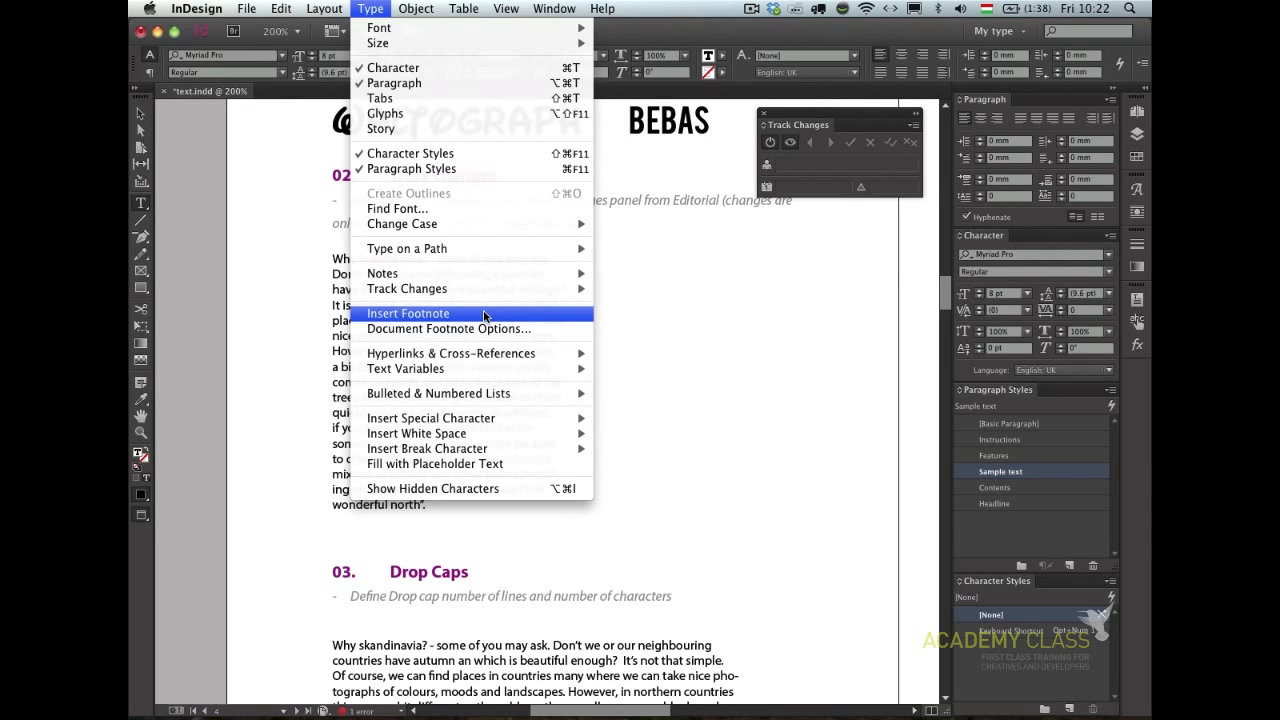
{"action": "left_click", "coordinate": [434, 128]}
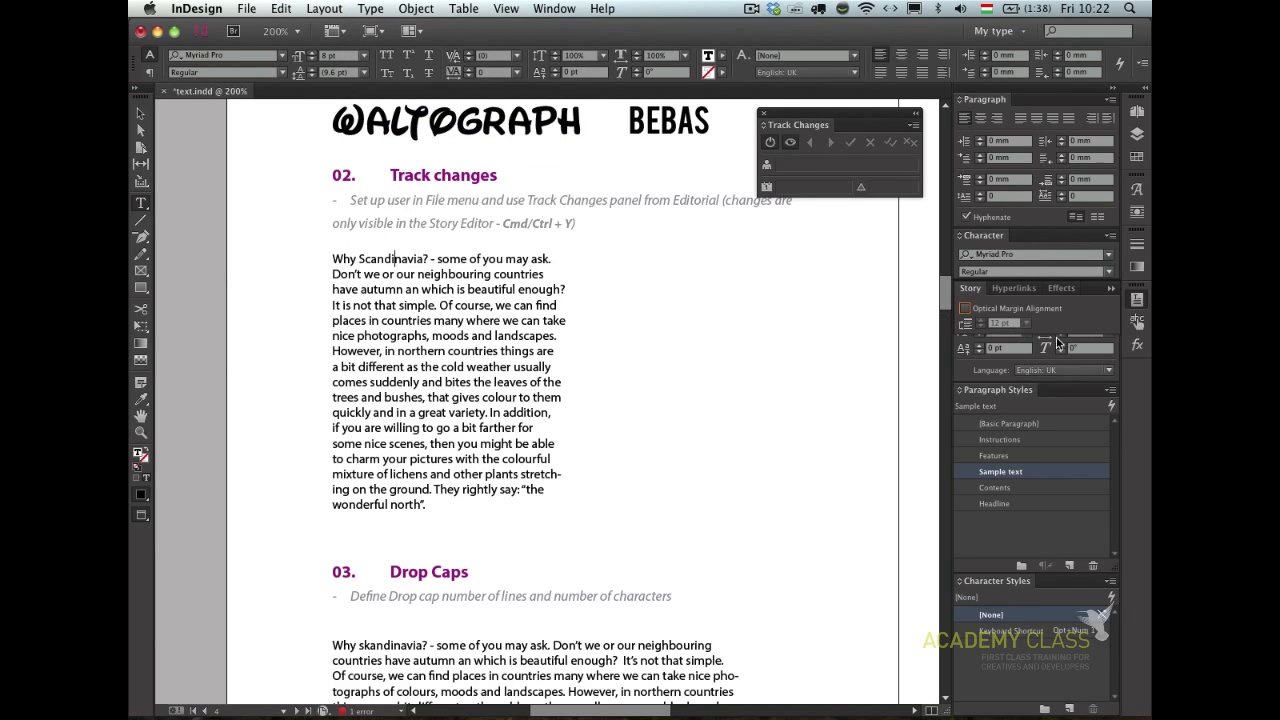
{"action": "left_click", "coordinate": [1137, 300]}
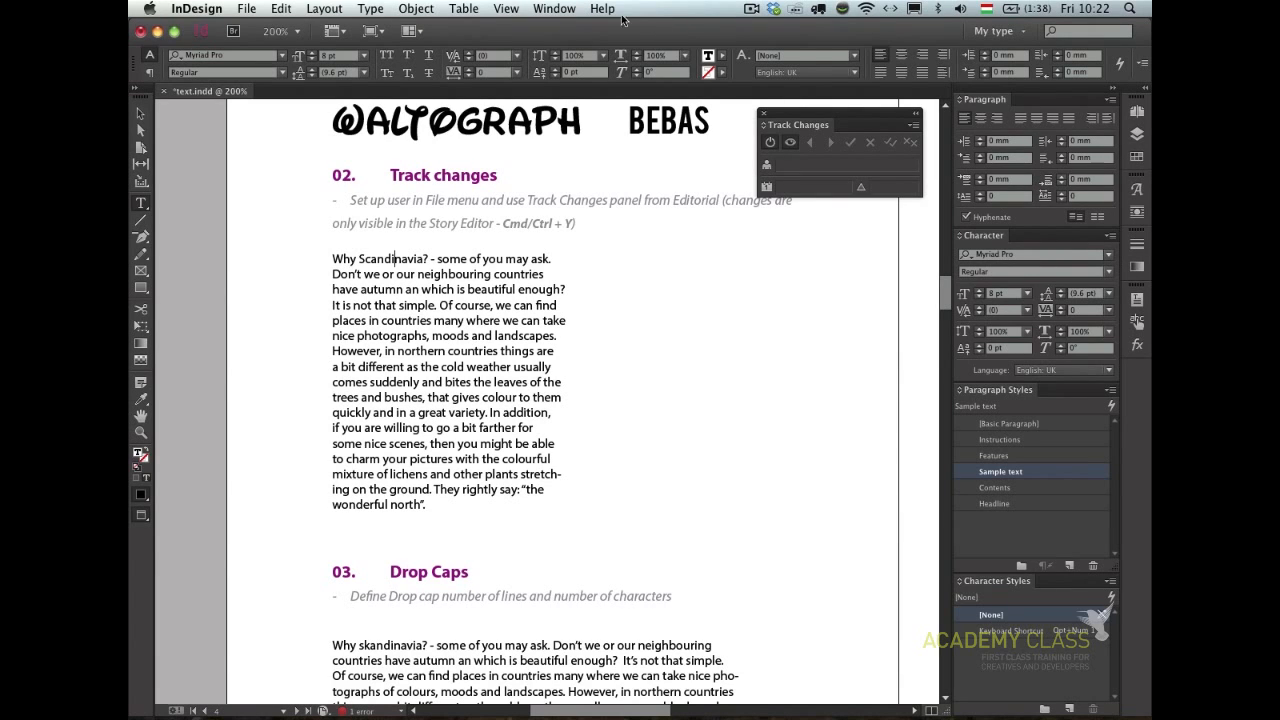
- Open the Track changes sample text in the Story Editor and place its window beside the text frame
{"action": "left_click", "coordinate": [342, 8]}
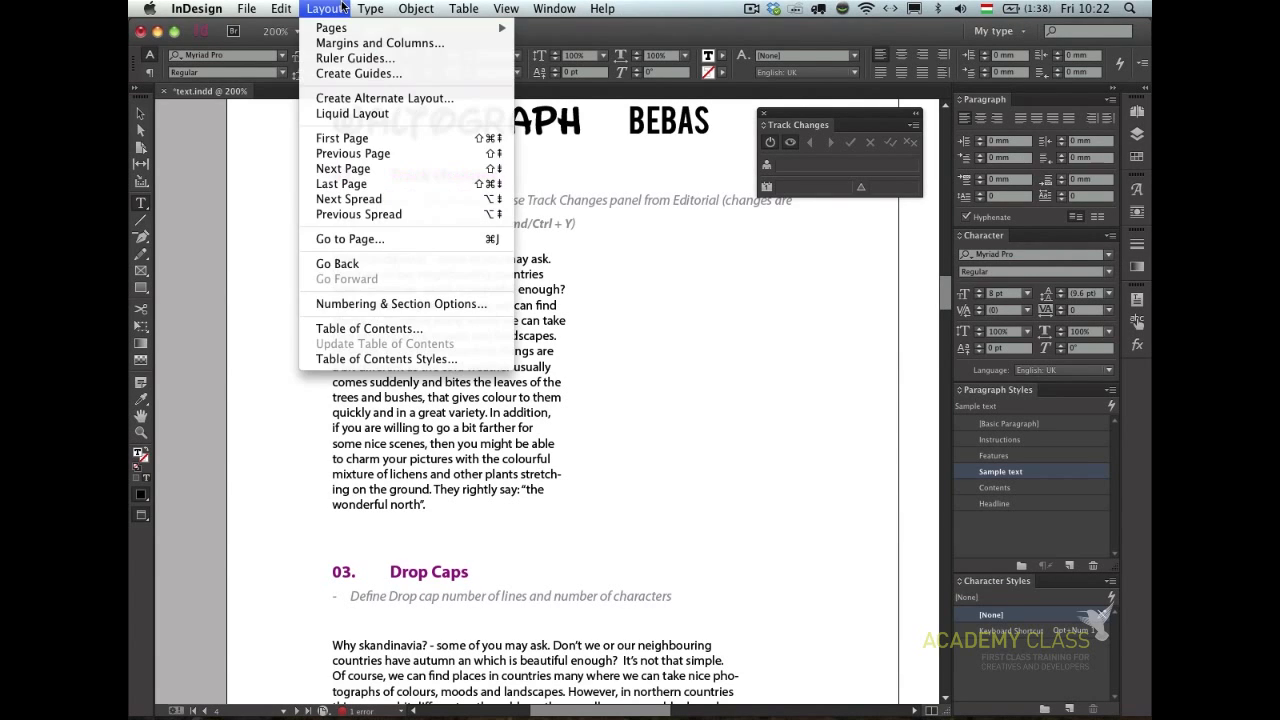
{"action": "mouse_move", "coordinate": [373, 8]}
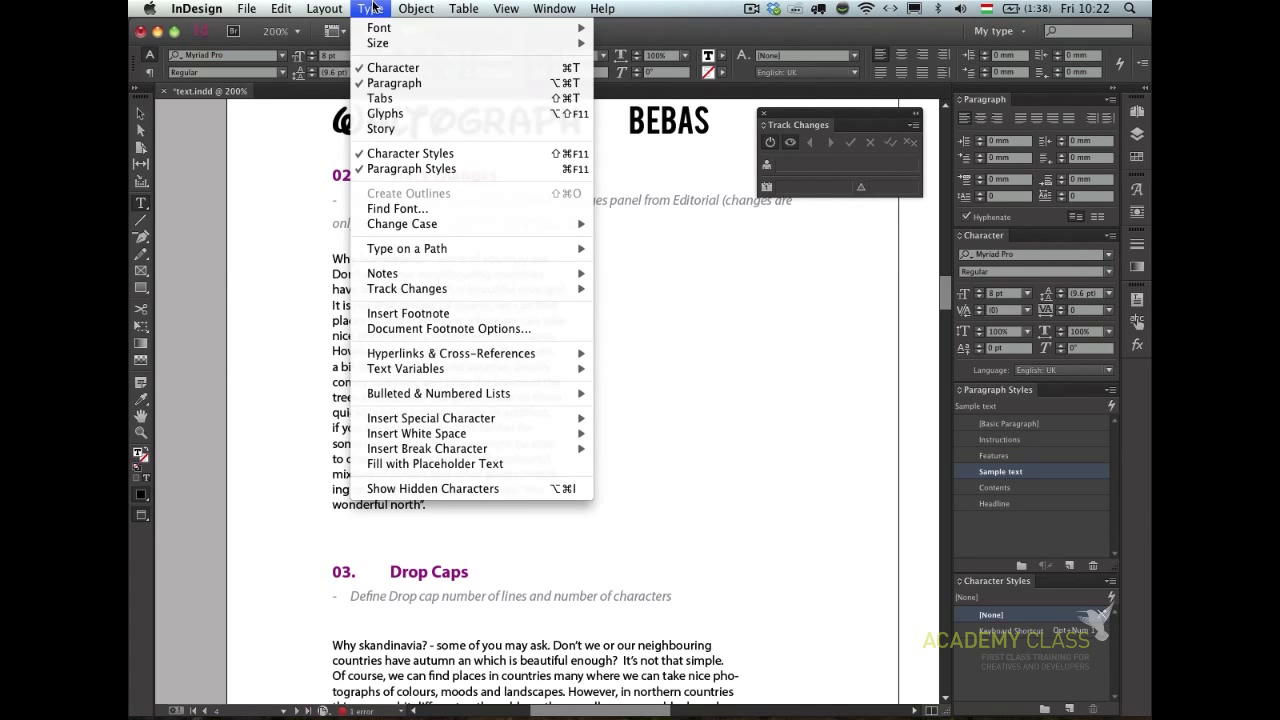
{"action": "left_click", "coordinate": [340, 278]}
{"action": "double_click", "coordinate": [374, 320]}
{"action": "key", "text": "super+y"}
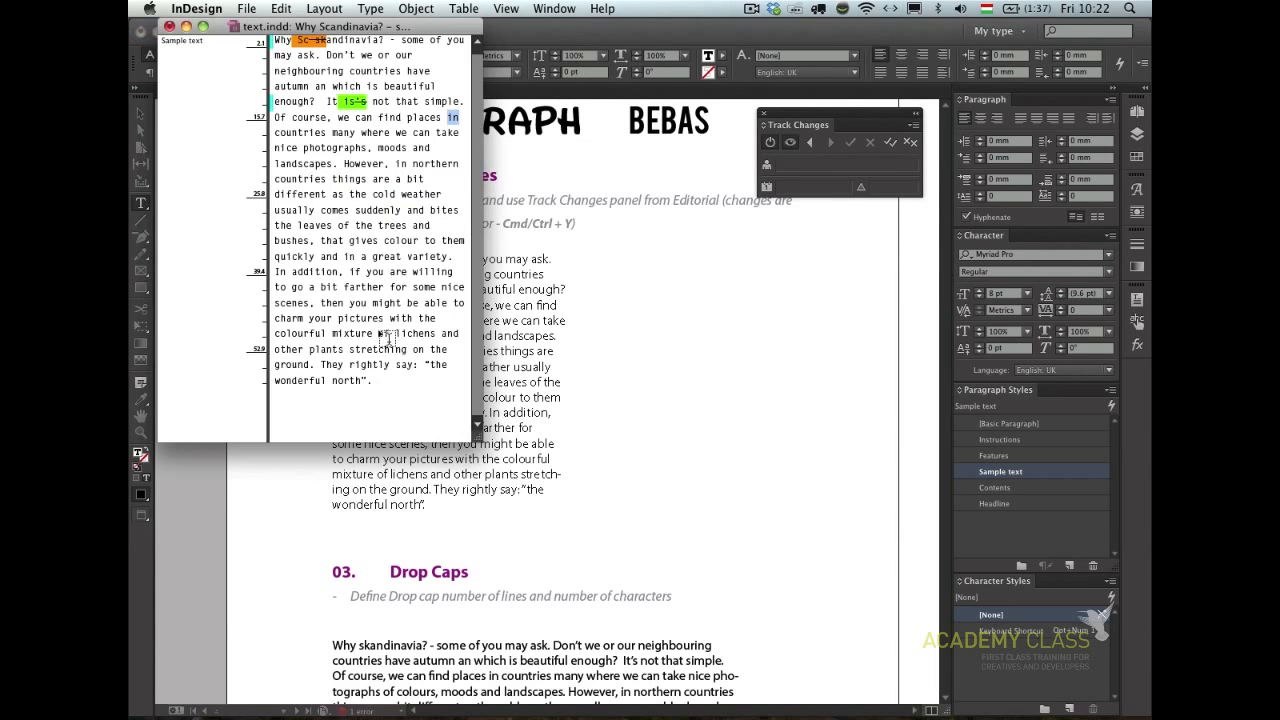
{"action": "left_click_drag", "start_coordinate": [338, 28], "coordinate": [788, 206]}
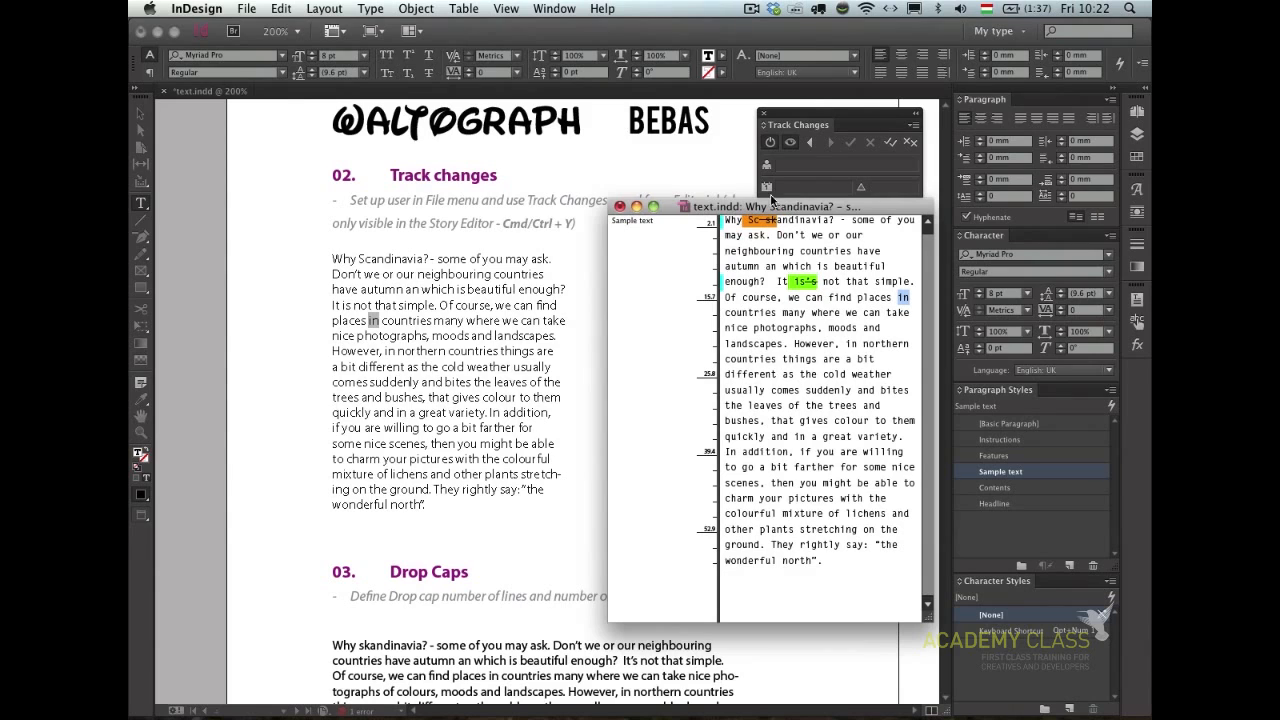
{"action": "left_click", "coordinate": [324, 8]}
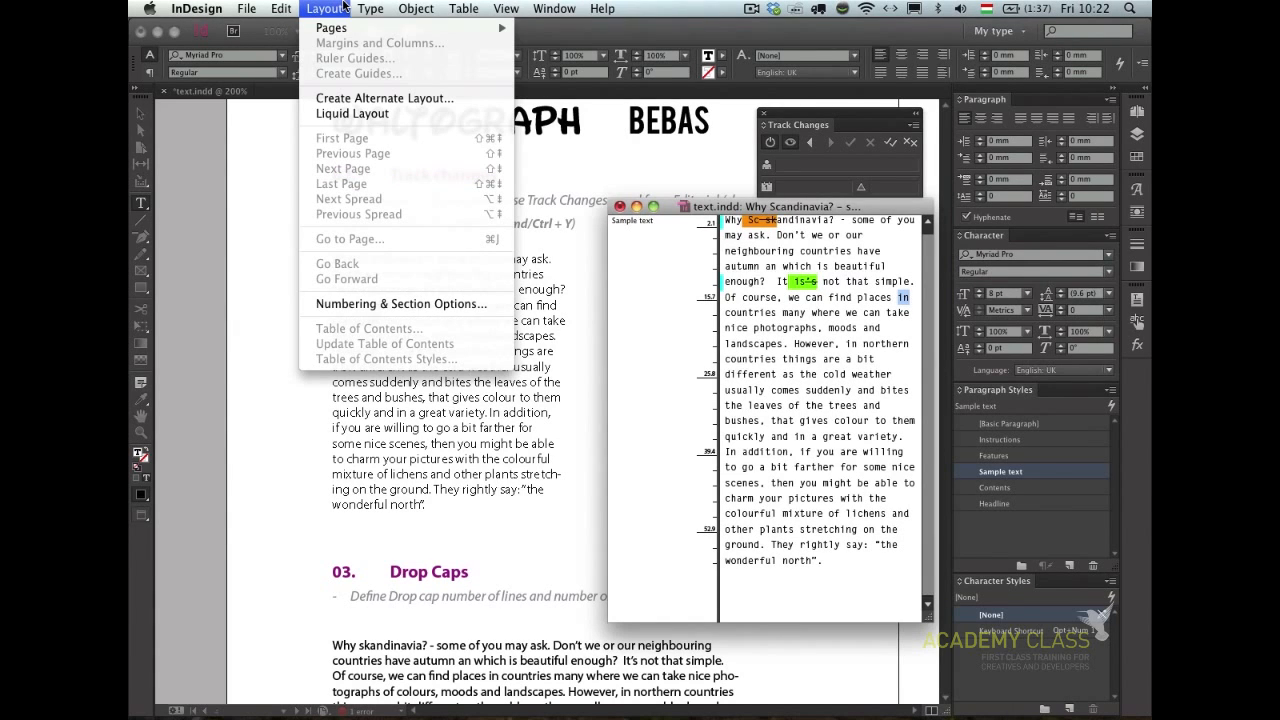
{"action": "mouse_move", "coordinate": [496, 10]}
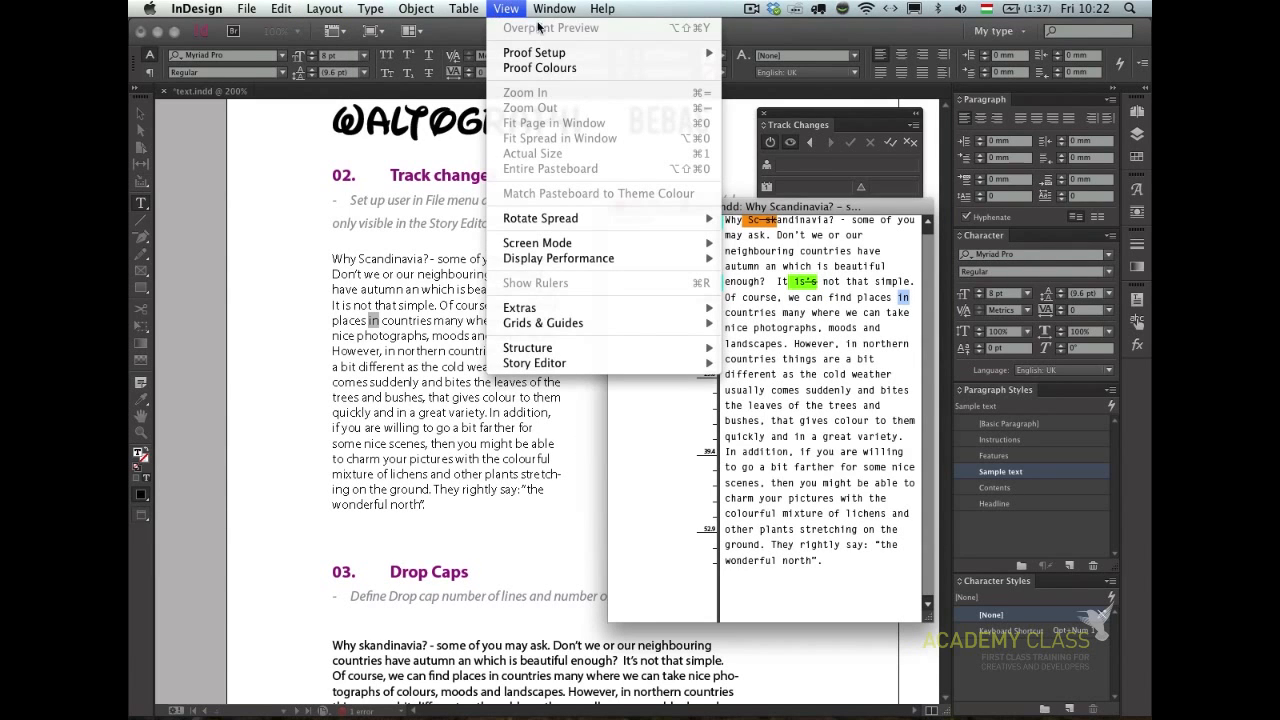
{"action": "mouse_move", "coordinate": [668, 366]}
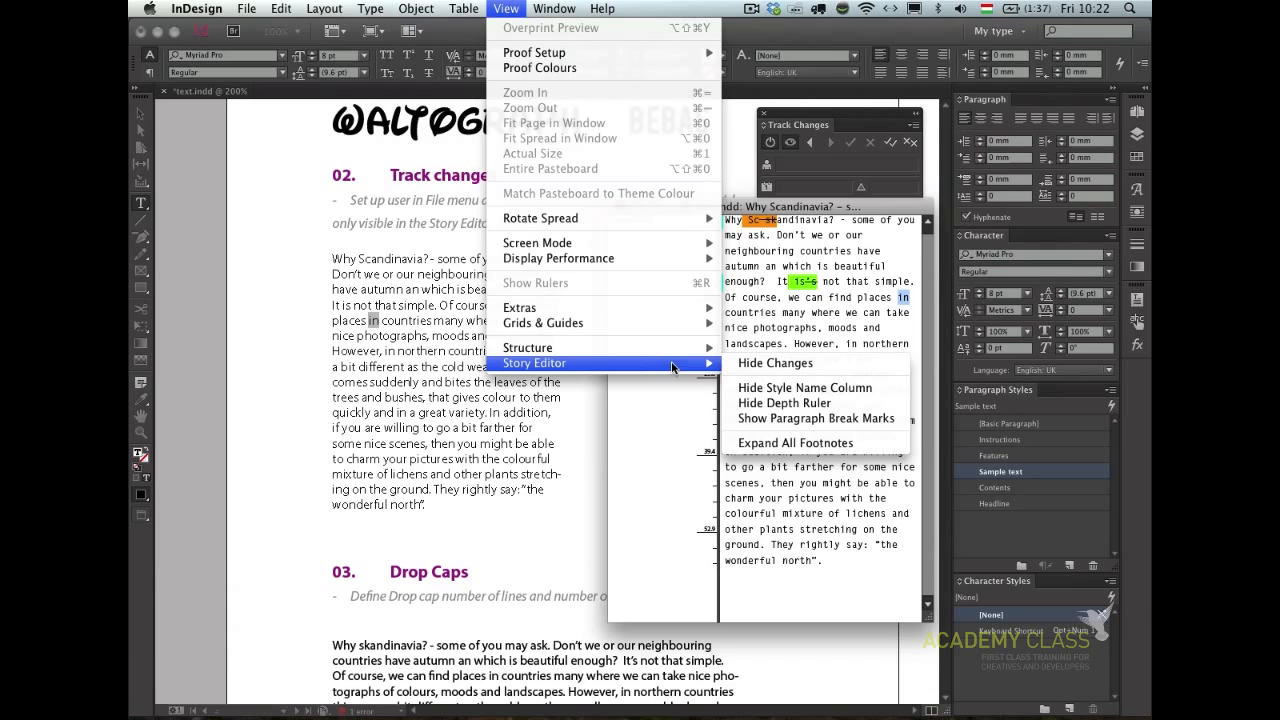
{"action": "left_click", "coordinate": [755, 366]}
- Move the Story Editor window clear of the Track Changes panel and inspect the details of the tracked edit in "Scandinavia"
{"action": "left_click_drag", "start_coordinate": [720, 199], "coordinate": [695, 229]}
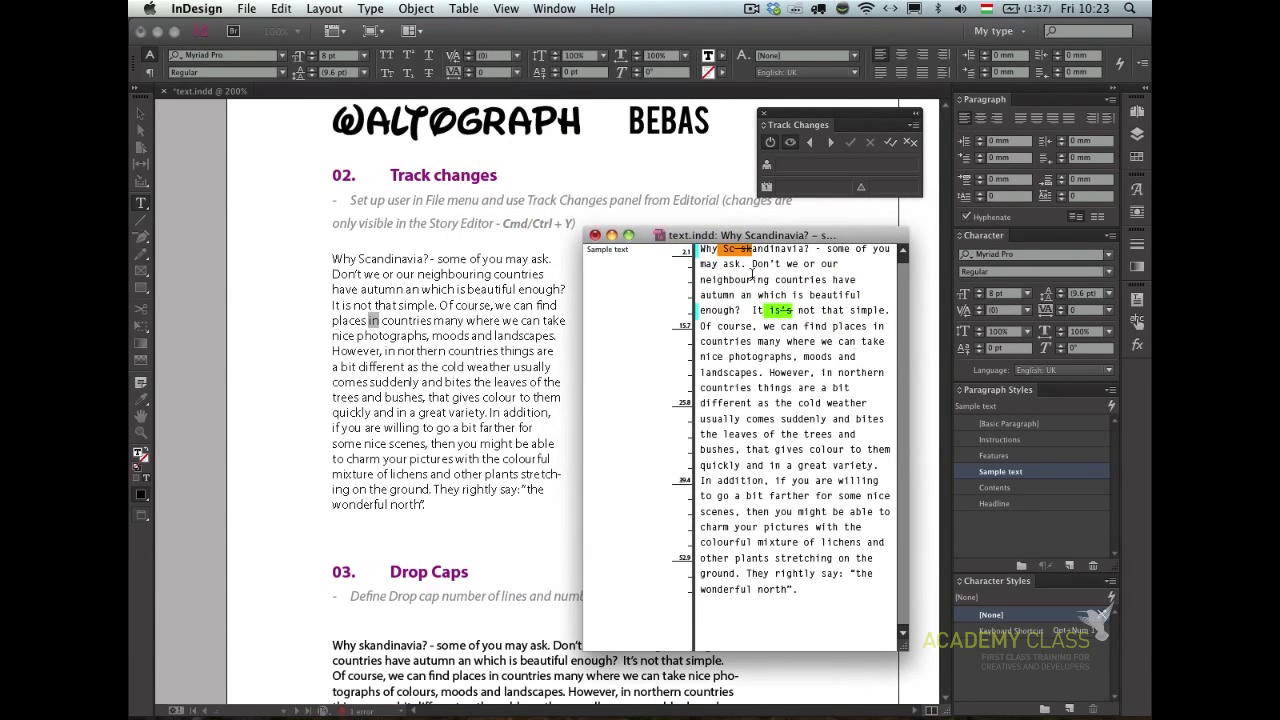
{"action": "left_click", "coordinate": [742, 264]}
{"action": "left_click", "coordinate": [740, 248]}
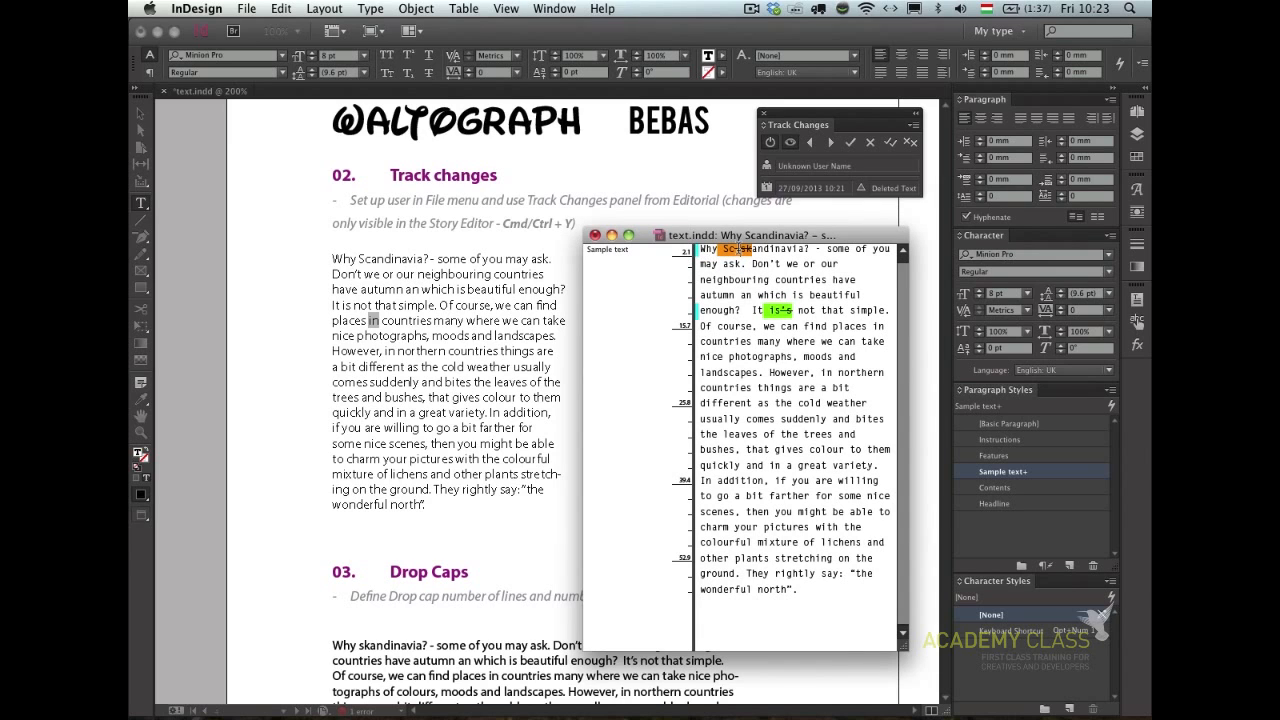
- Check the next tracked change's author, and set up the document user with a first name and the colour Grid Green
{"action": "left_click", "coordinate": [829, 143]}
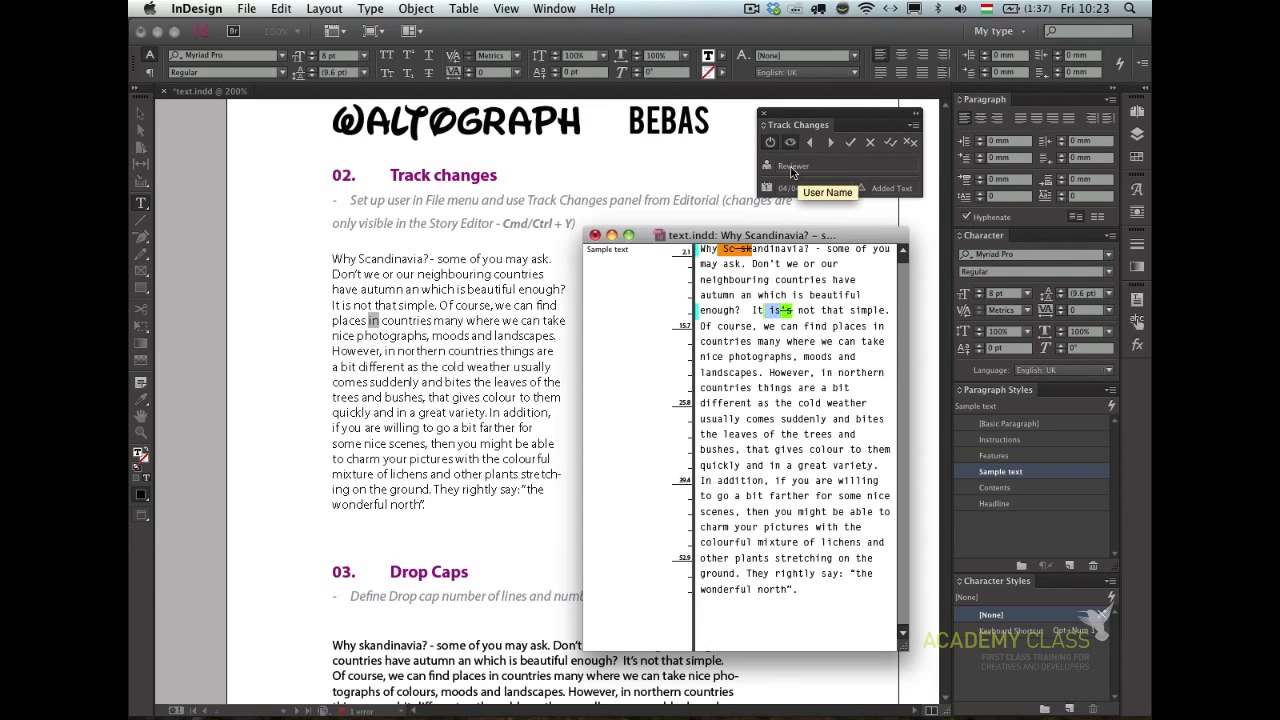
{"action": "left_click", "coordinate": [246, 8]}
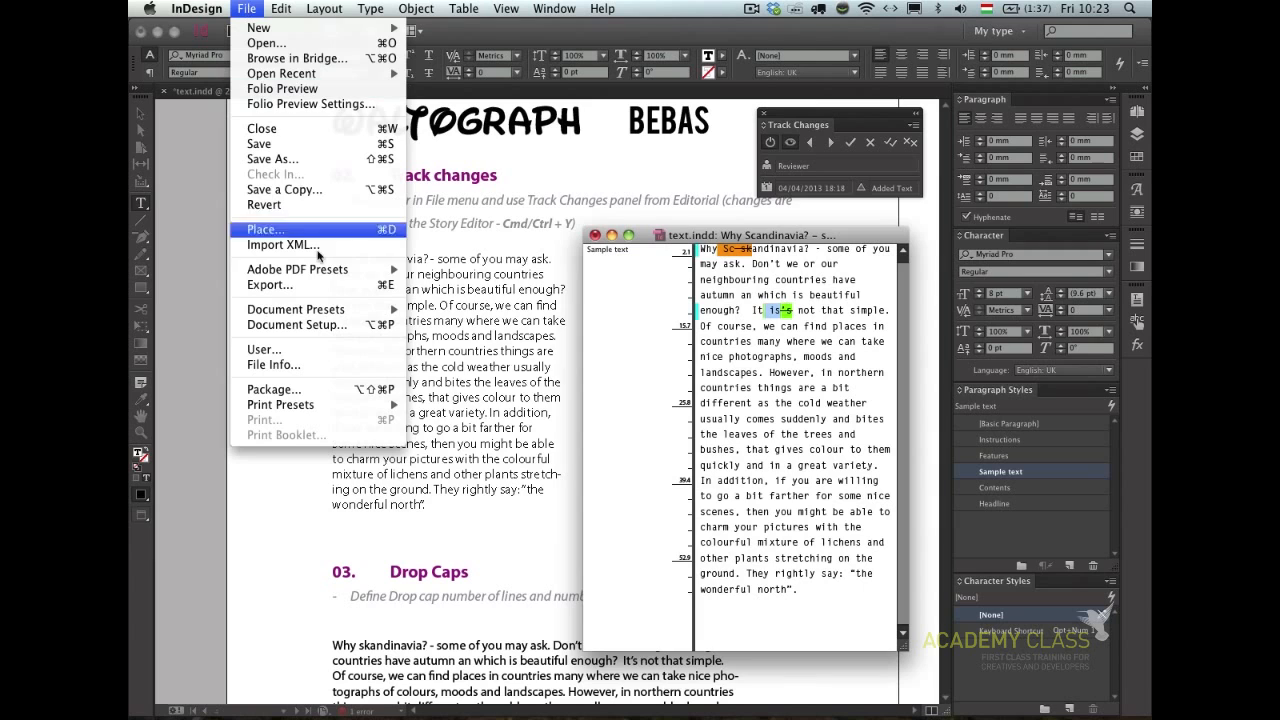
{"action": "left_click", "coordinate": [300, 349]}
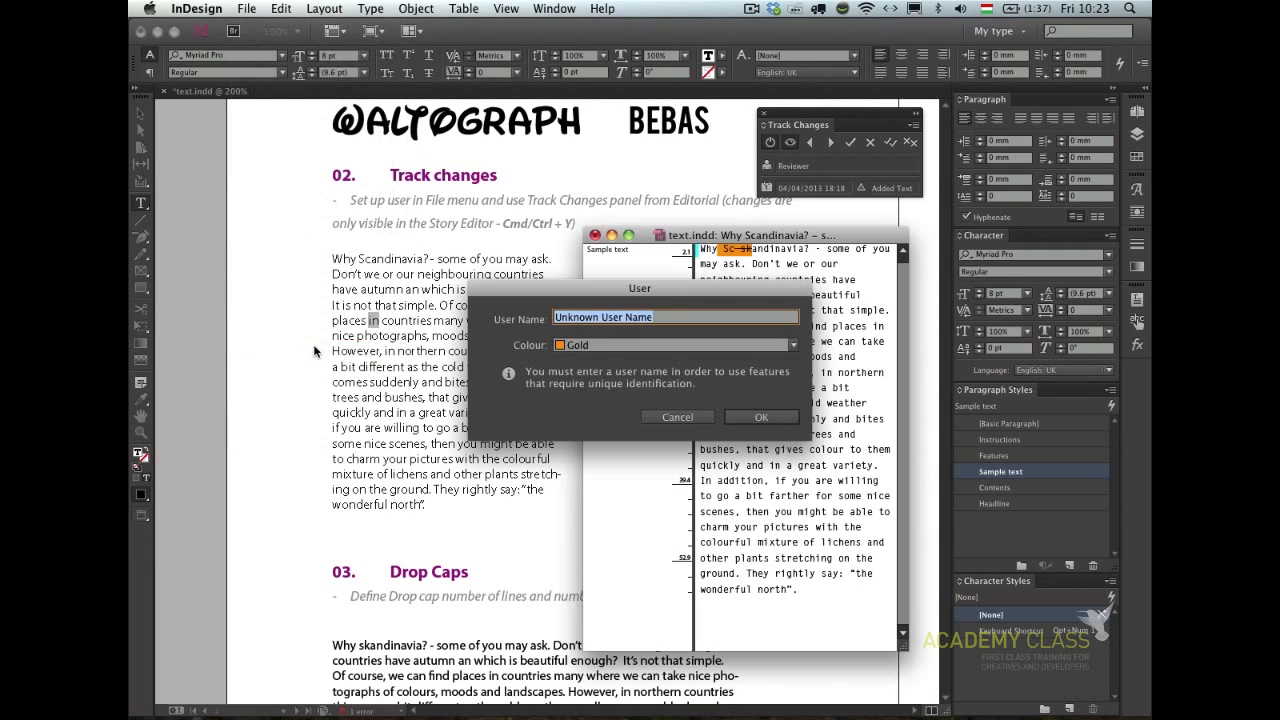
{"action": "left_click_drag", "start_coordinate": [606, 292], "coordinate": [361, 178]}
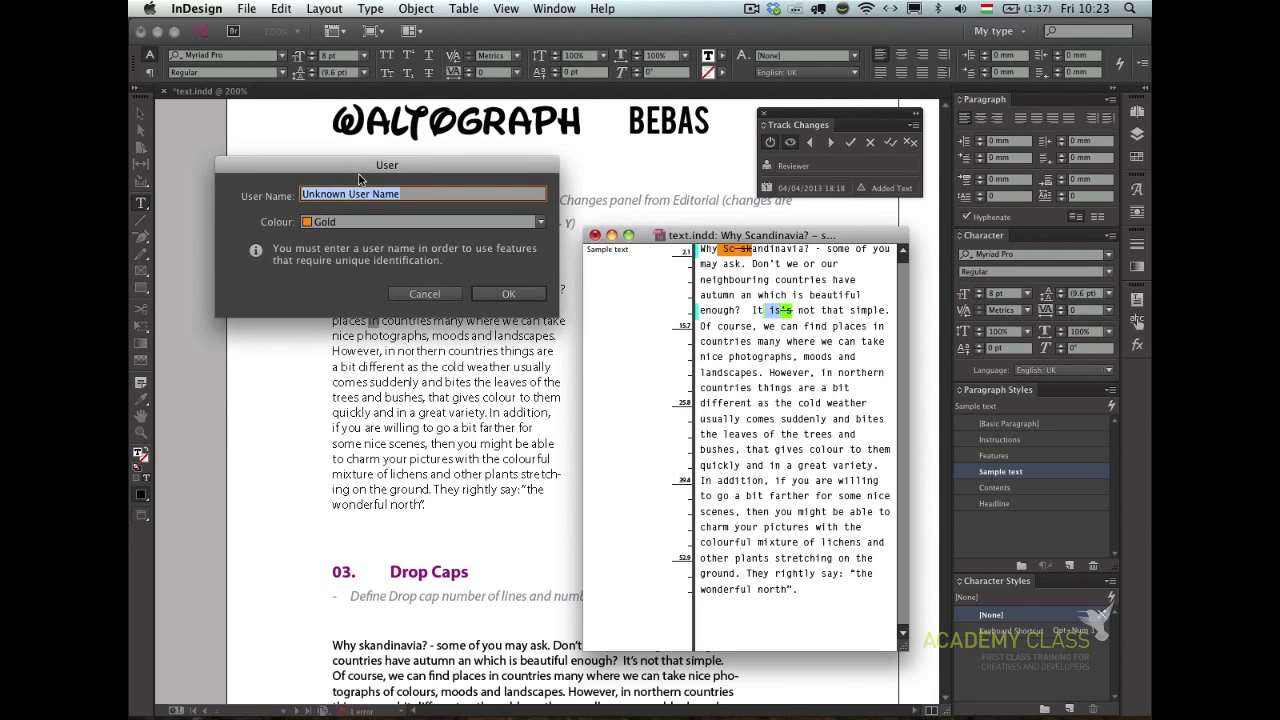
{"action": "type", "text": "Martin"}
{"action": "left_click", "coordinate": [541, 222]}
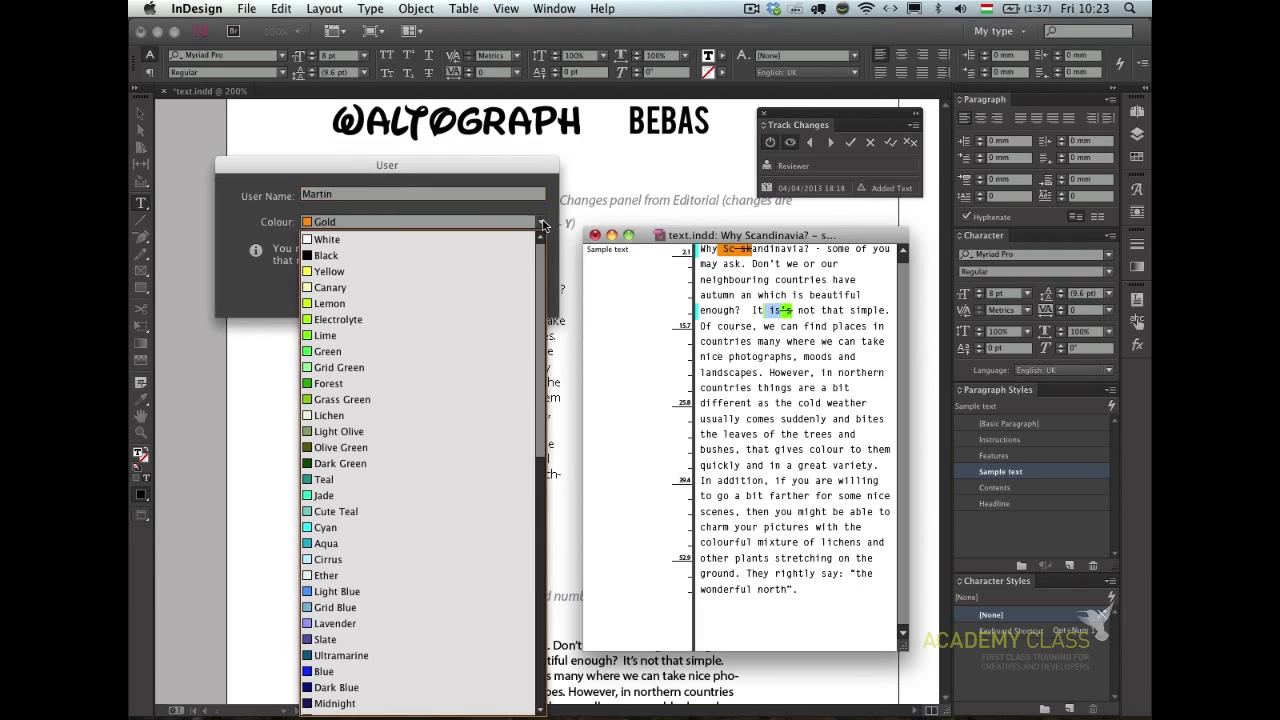
{"action": "left_click", "coordinate": [383, 370]}
{"action": "left_click", "coordinate": [508, 293]}
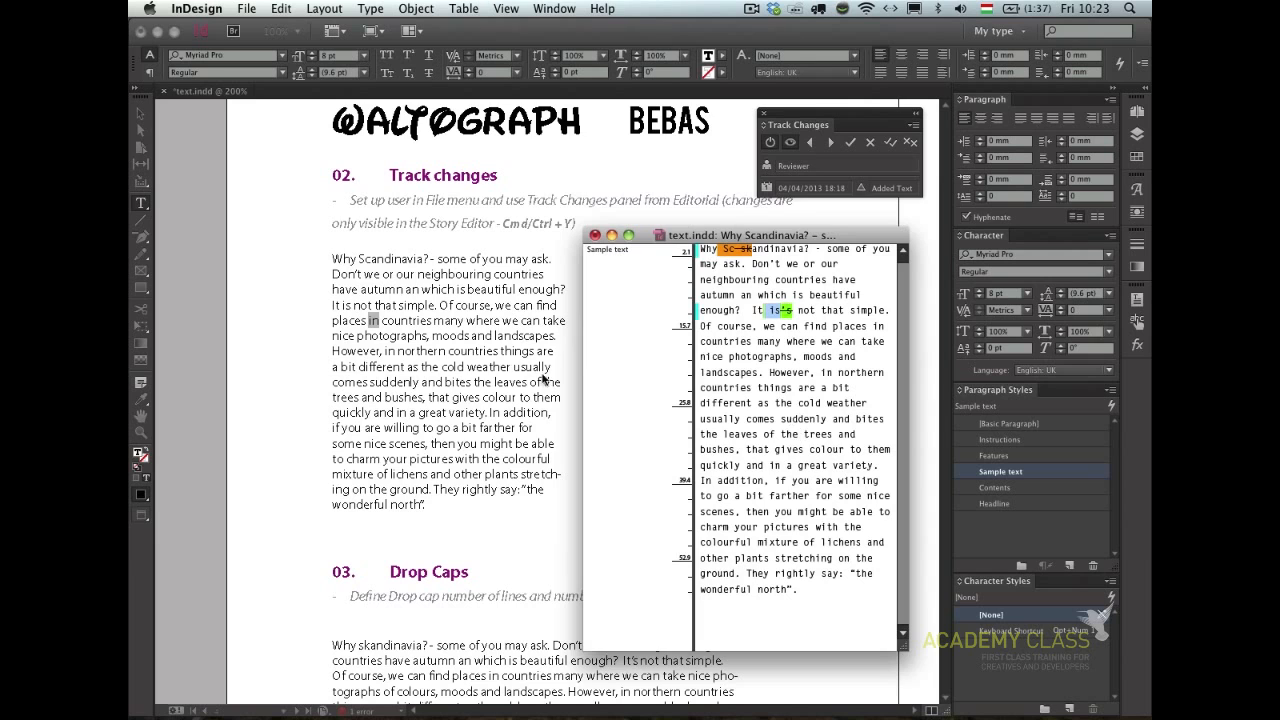
- Return to the layout and delete the word "moods" from the Track changes sample text
{"action": "key", "text": "super+y"}
{"action": "double_click", "coordinate": [450, 335]}
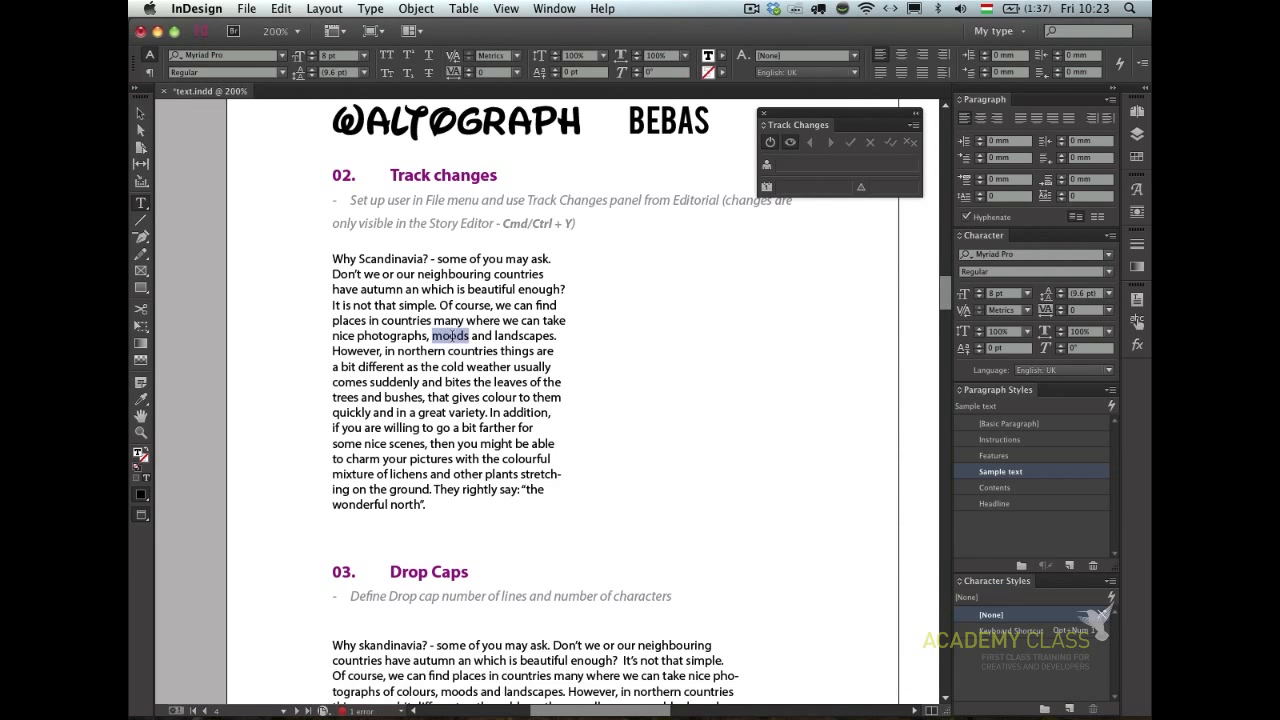
{"action": "key", "text": "BackSpace"}
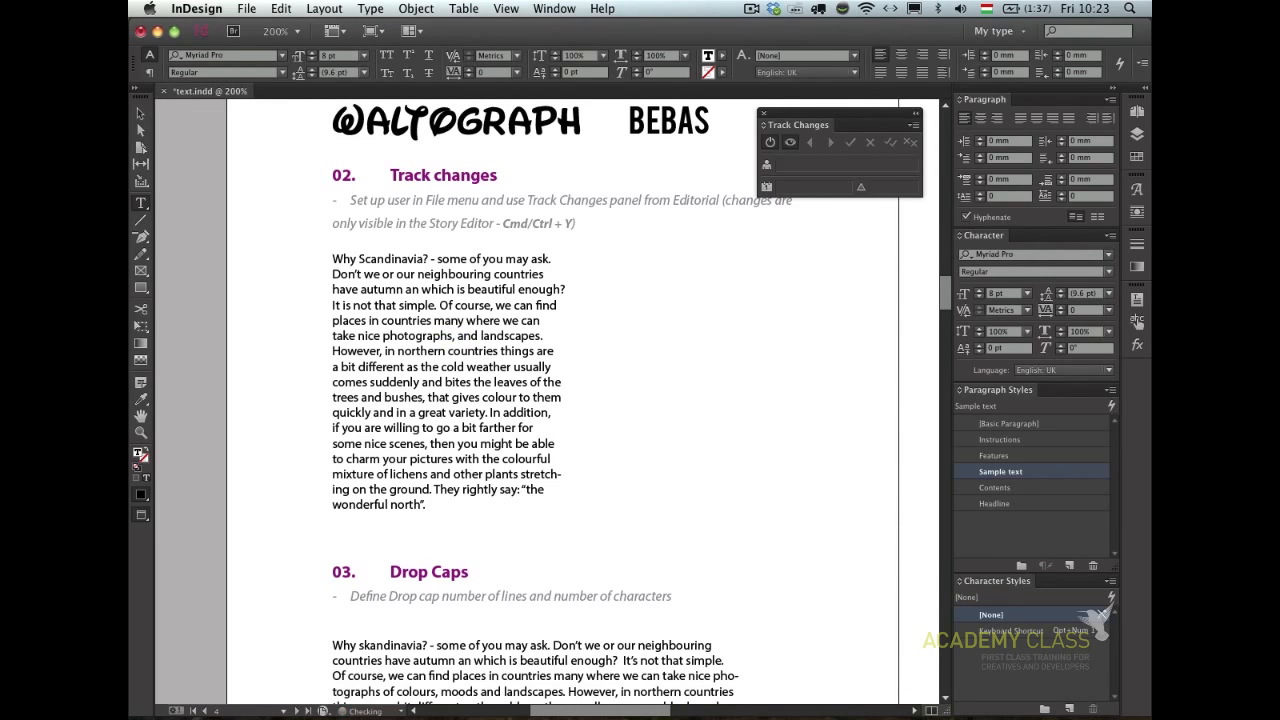
- Open the sample text in the Story Editor and accept the tracked deletion of "moods"
{"action": "key", "text": "super+y"}
{"action": "left_click", "coordinate": [818, 356]}
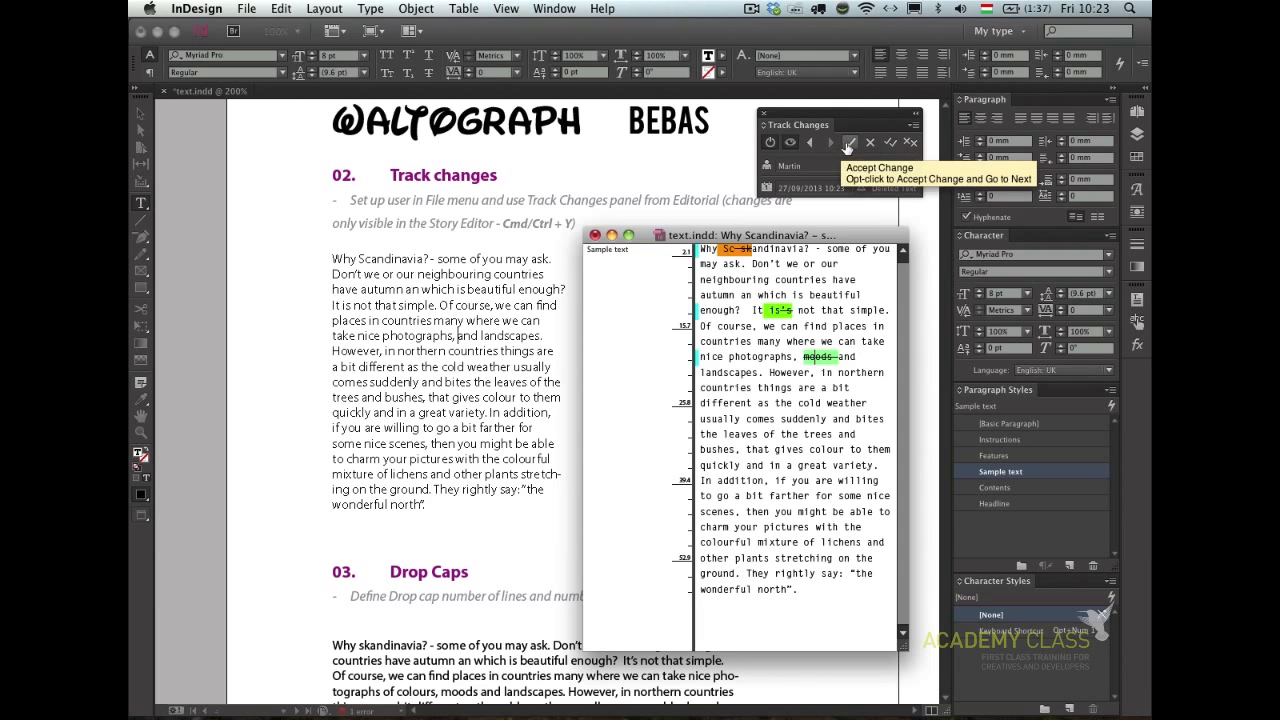
{"action": "left_click", "coordinate": [848, 142]}
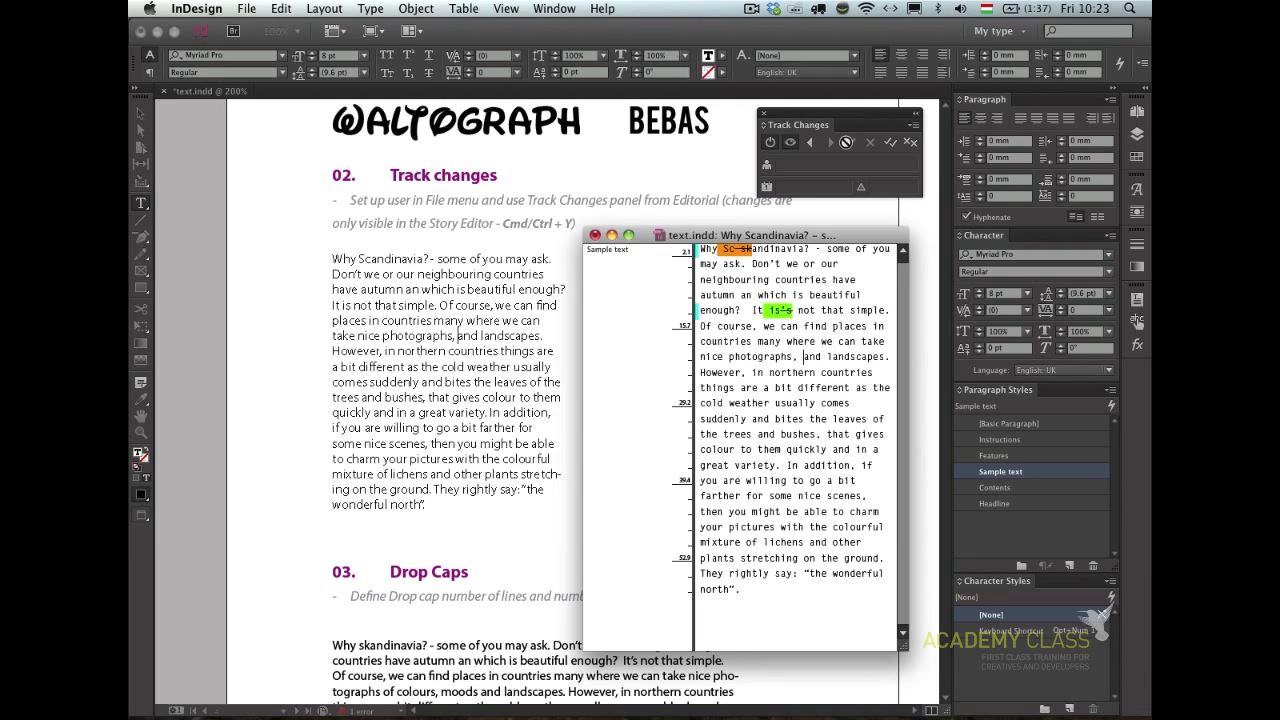
- Move the Track Changes panel aside, close the Story Editor and leave text editing in the sample frame
{"action": "left_click_drag", "start_coordinate": [822, 117], "coordinate": [720, 112]}
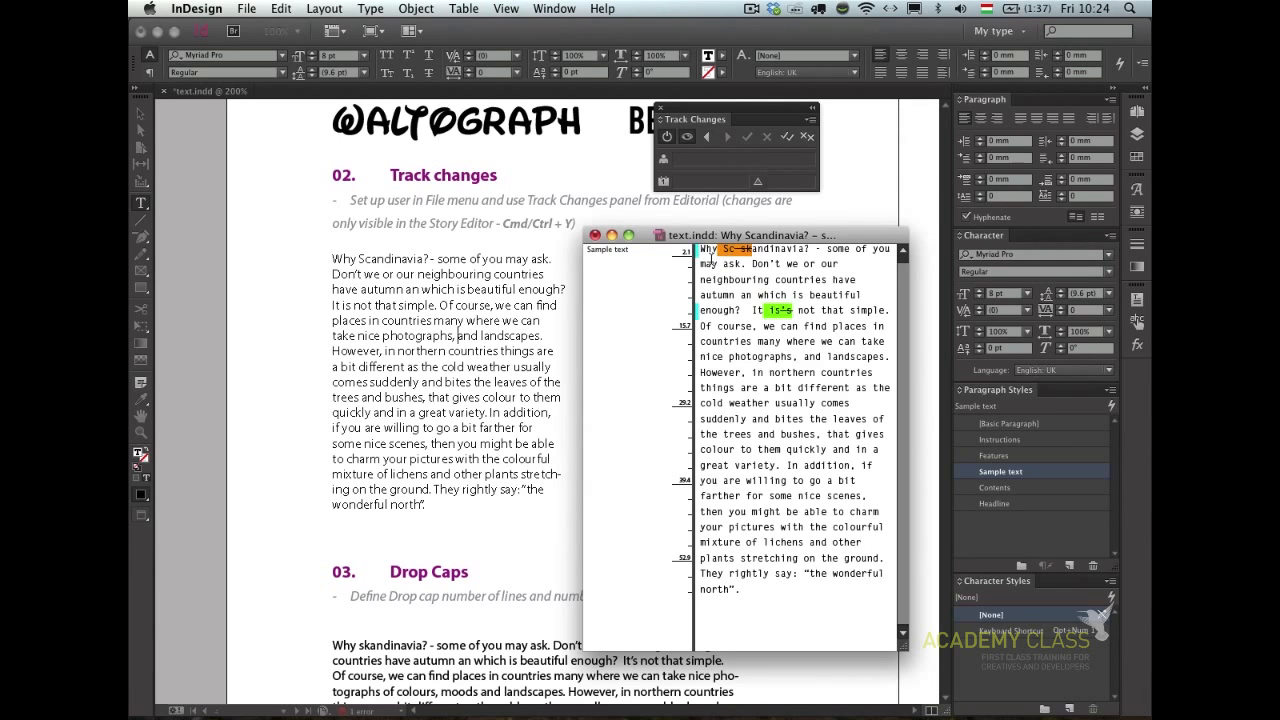
{"action": "left_click", "coordinate": [596, 236]}
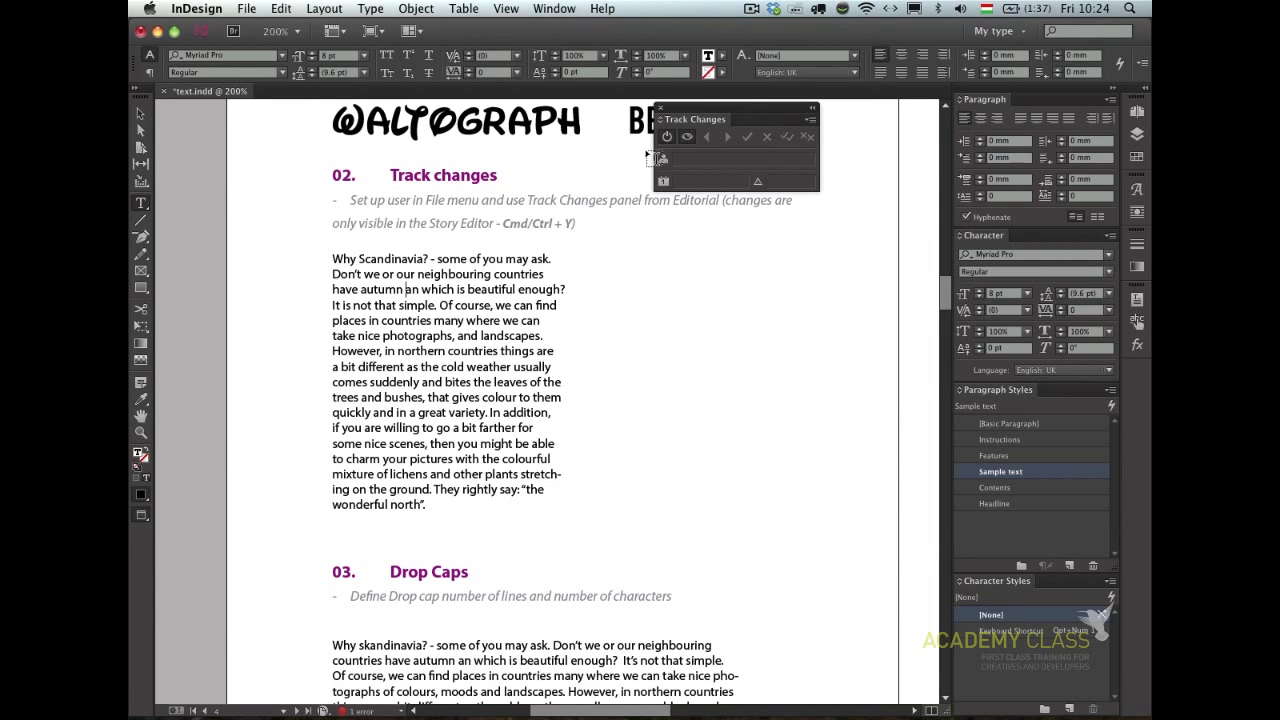
{"action": "double_click", "coordinate": [462, 321]}
{"action": "key", "text": "Escape"}
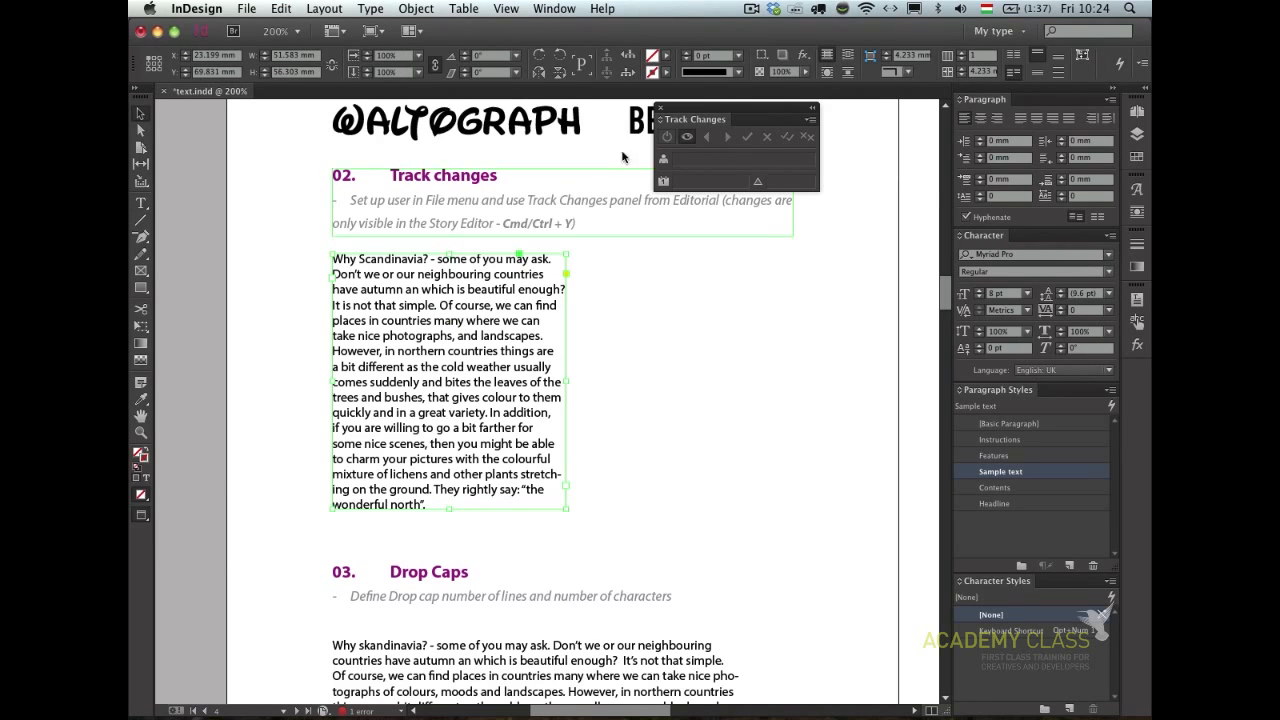
- Toggle change tracking for the Track changes sample story and review its remaining edits in the Story Editor
{"action": "double_click", "coordinate": [519, 291]}
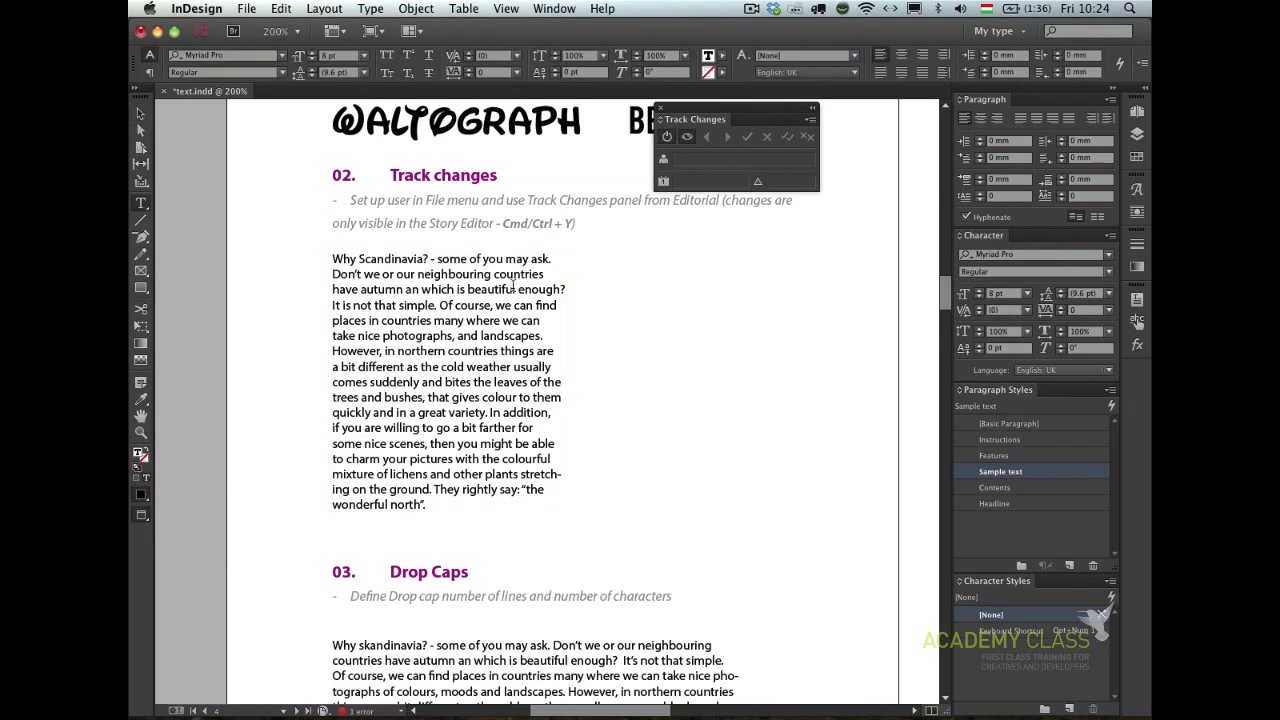
{"action": "left_click", "coordinate": [667, 140]}
{"action": "key", "text": "super+y"}
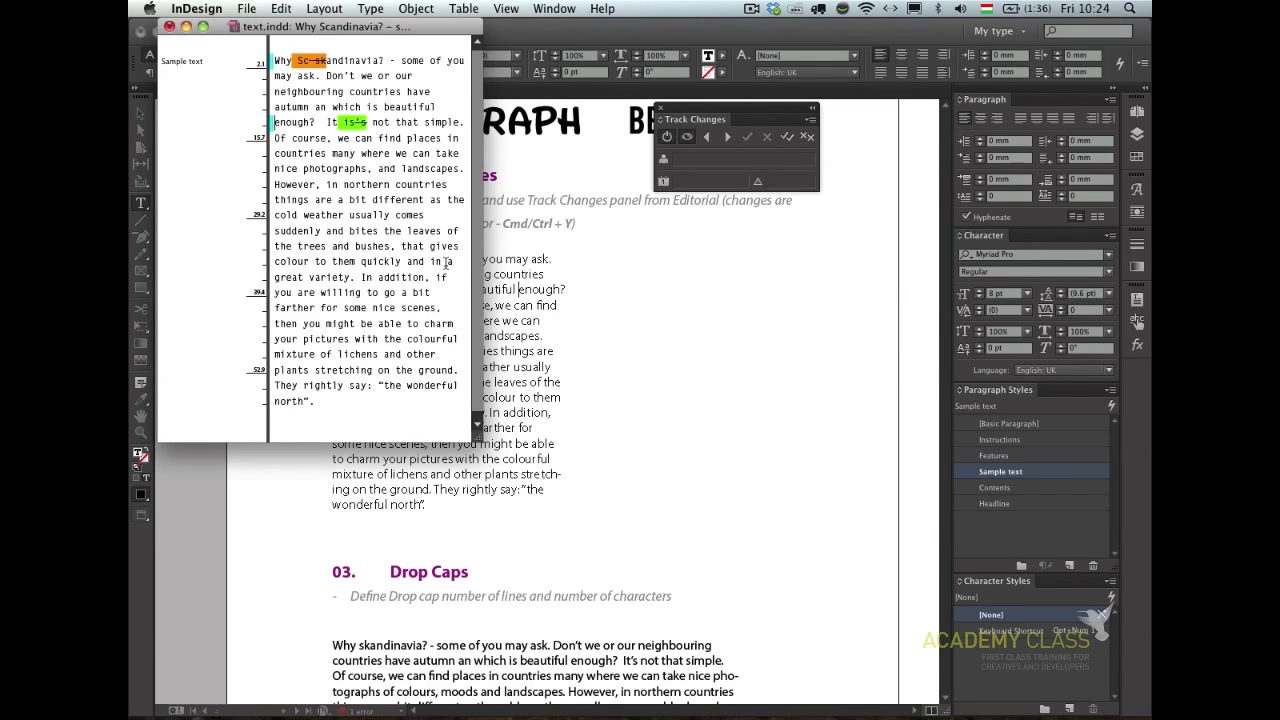
{"action": "key", "text": "super+y"}
{"action": "key", "text": "Escape"}
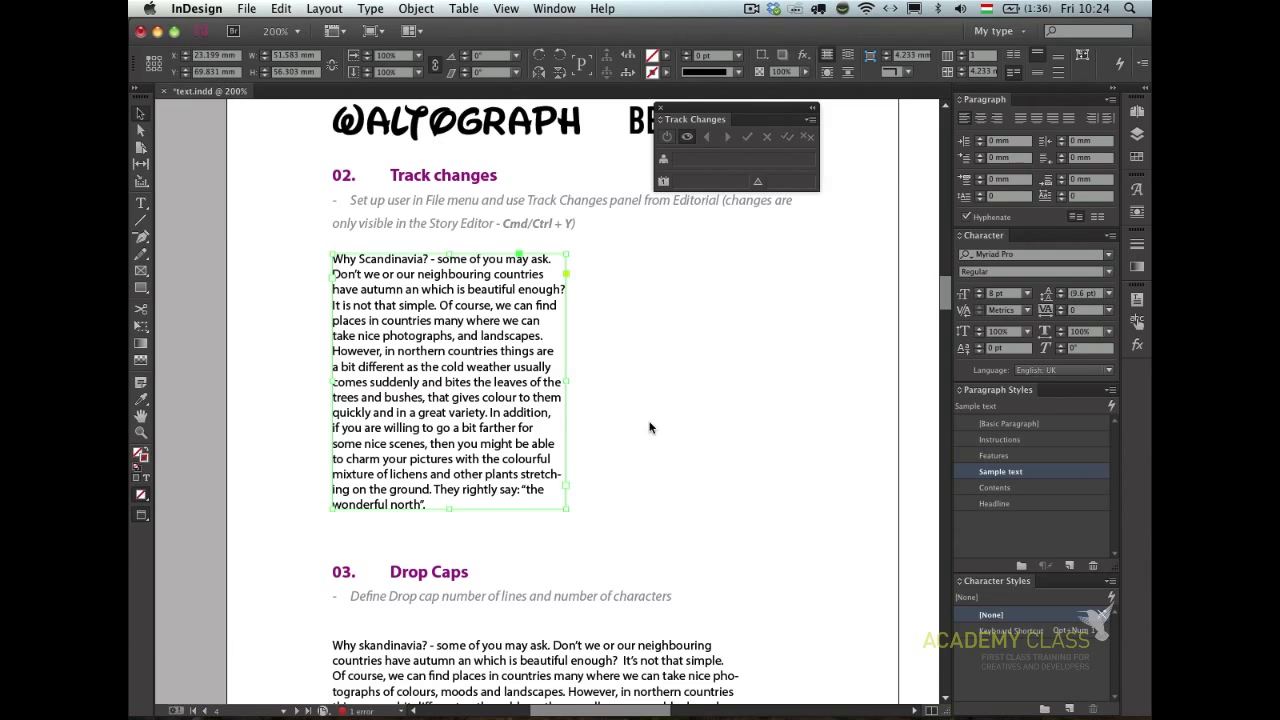
- Split the Drop Caps sample text into two paragraphs before "However"
{"action": "left_click", "coordinate": [651, 426]}
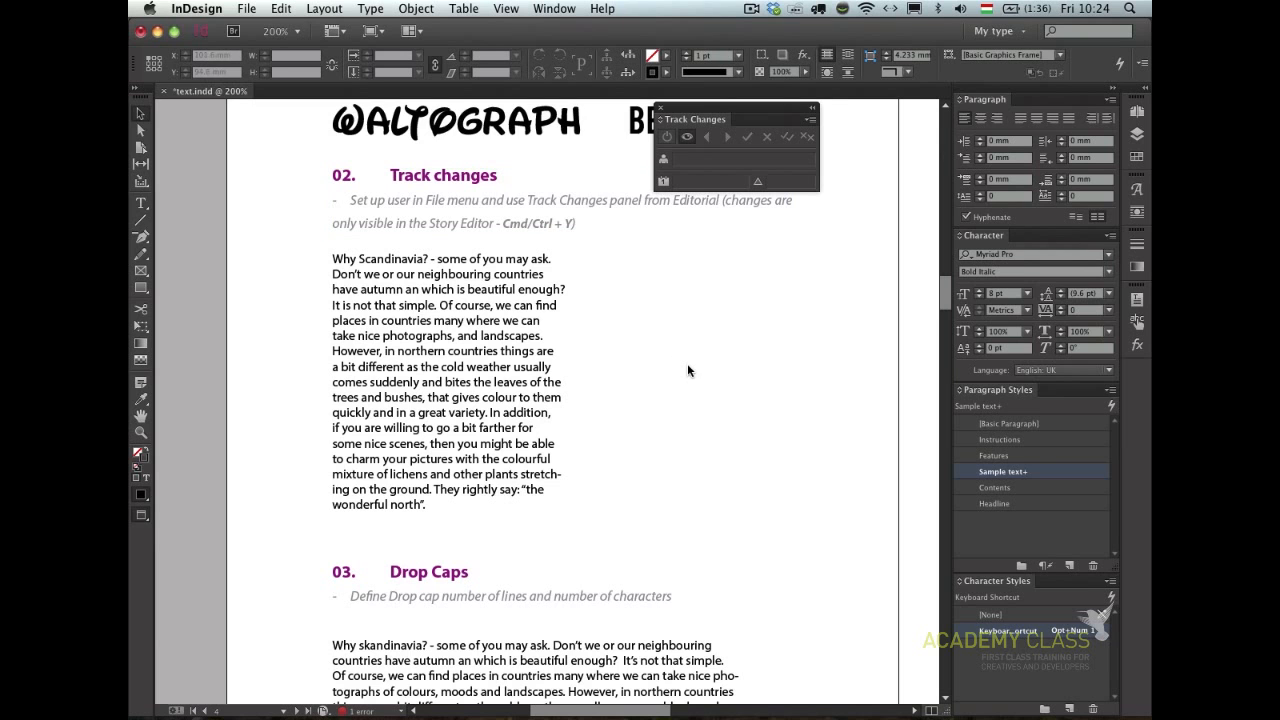
{"action": "left_click_drag", "start_coordinate": [693, 445], "coordinate": [682, 320]}
{"action": "left_click_drag", "start_coordinate": [663, 414], "coordinate": [626, 285]}
{"action": "left_click_drag", "start_coordinate": [689, 383], "coordinate": [672, 314]}
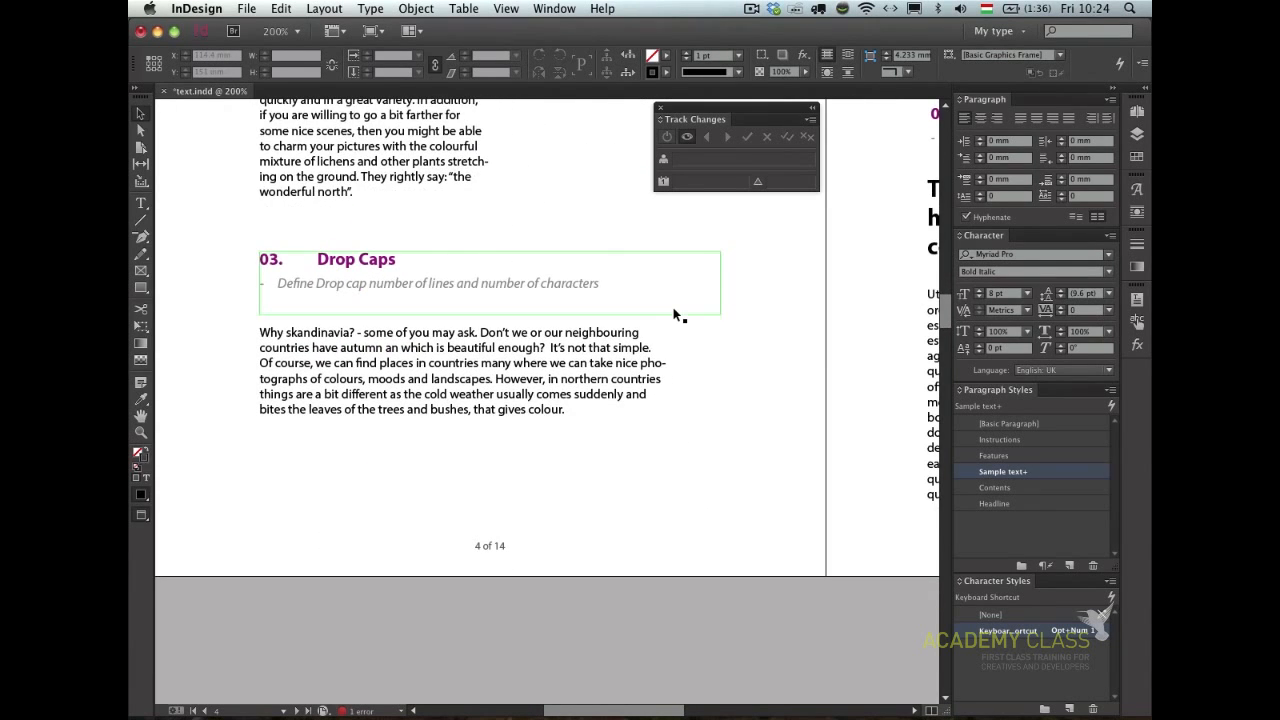
{"action": "double_click", "coordinate": [506, 341]}
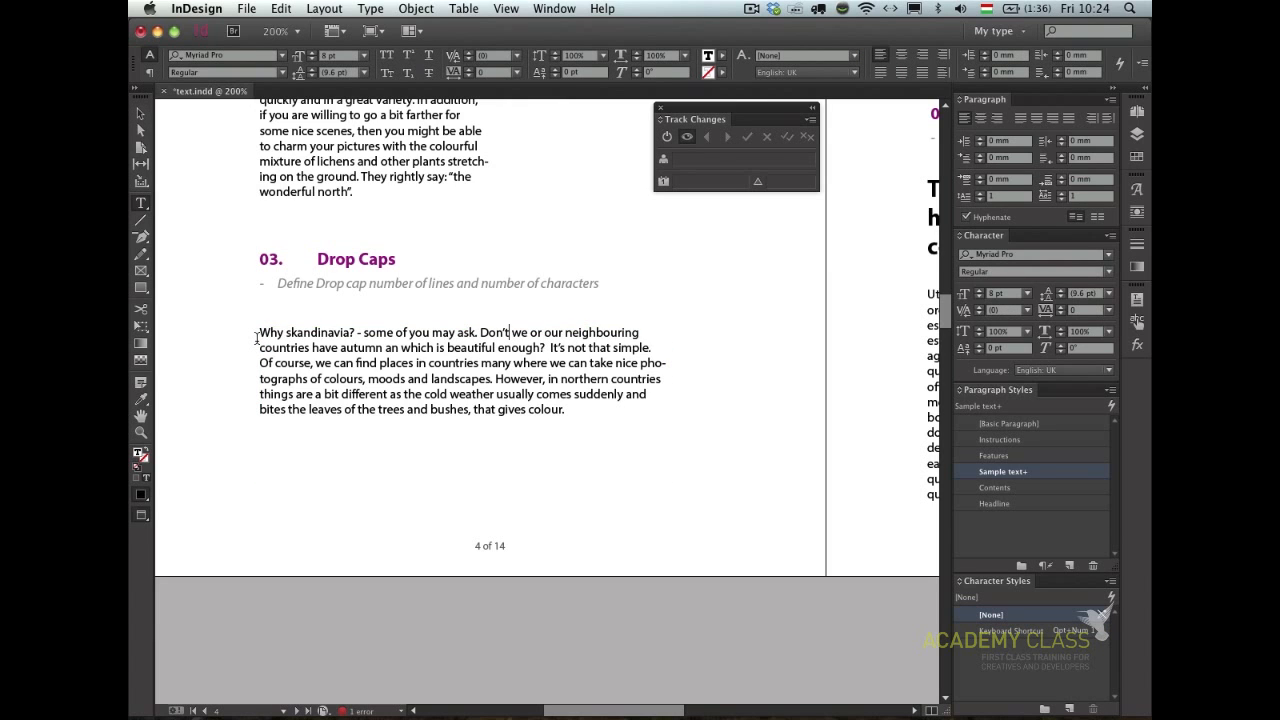
{"action": "left_click", "coordinate": [496, 379]}
{"action": "key", "text": "Return"}
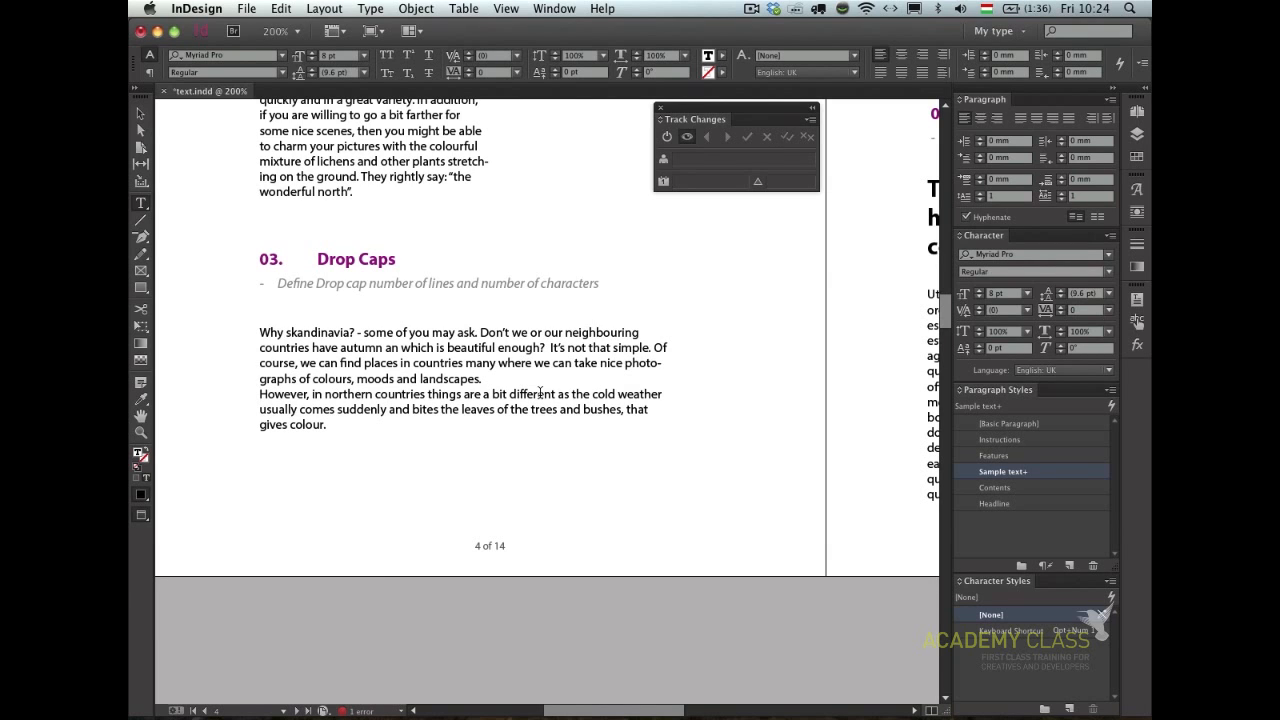
- Try rejoining and re-splitting the two Drop Caps paragraphs at "However", undoing the last removal
{"action": "key", "text": "BackSpace"}
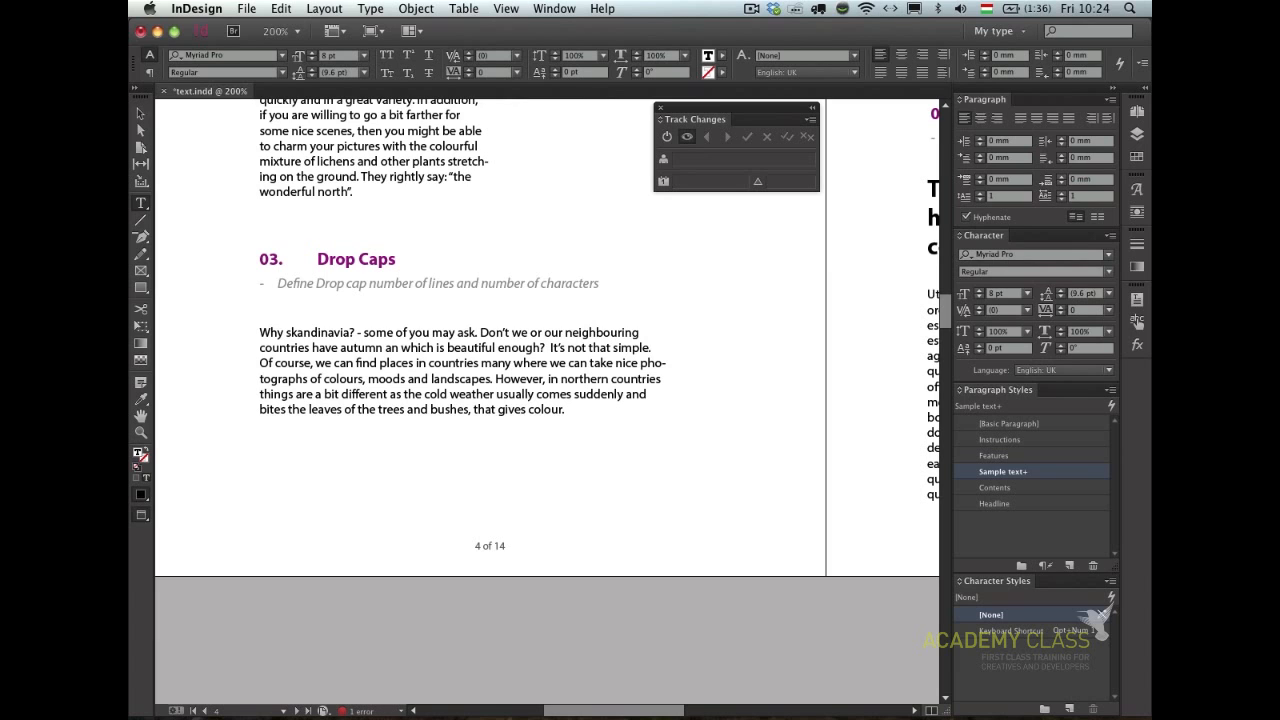
{"action": "key", "text": "Return"}
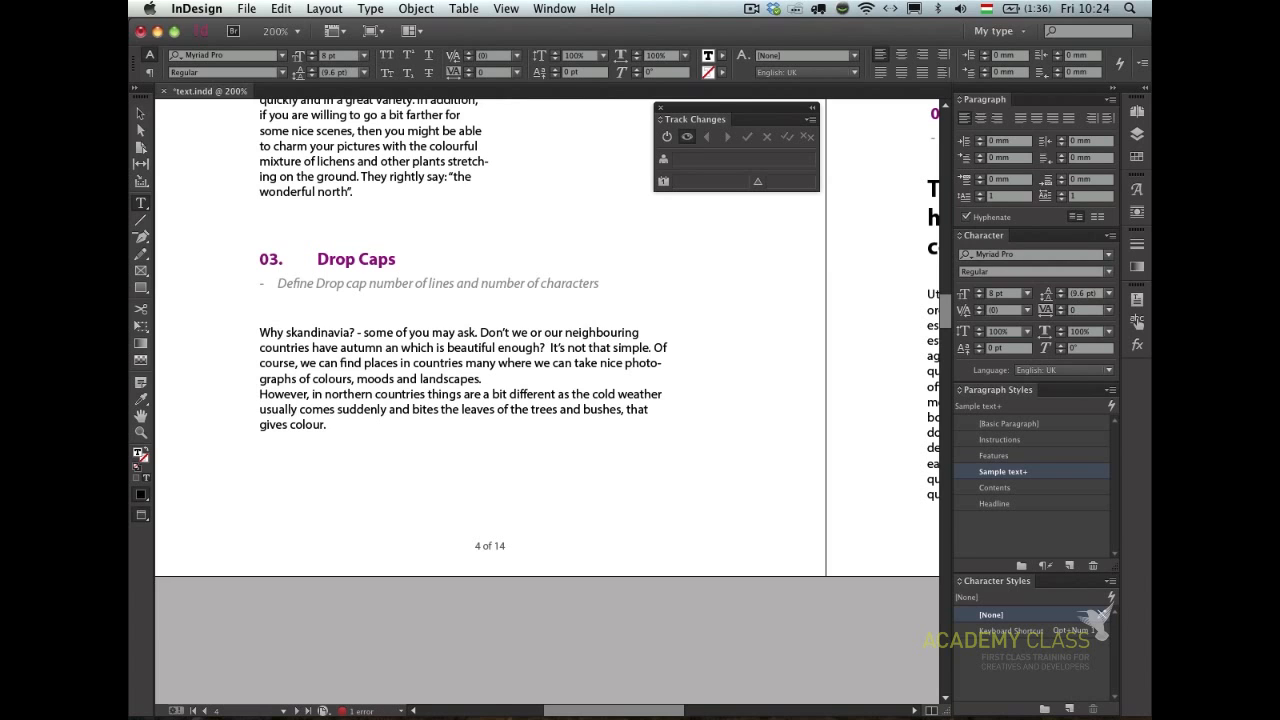
{"action": "key", "text": "Return"}
{"action": "key", "text": "BackSpace"}
{"action": "key", "text": "BackSpace"}
{"action": "key", "text": "super+z"}
- Give both paragraphs of the Drop Caps sample text a drop cap three lines high
{"action": "left_click_drag", "start_coordinate": [327, 424], "coordinate": [242, 313]}
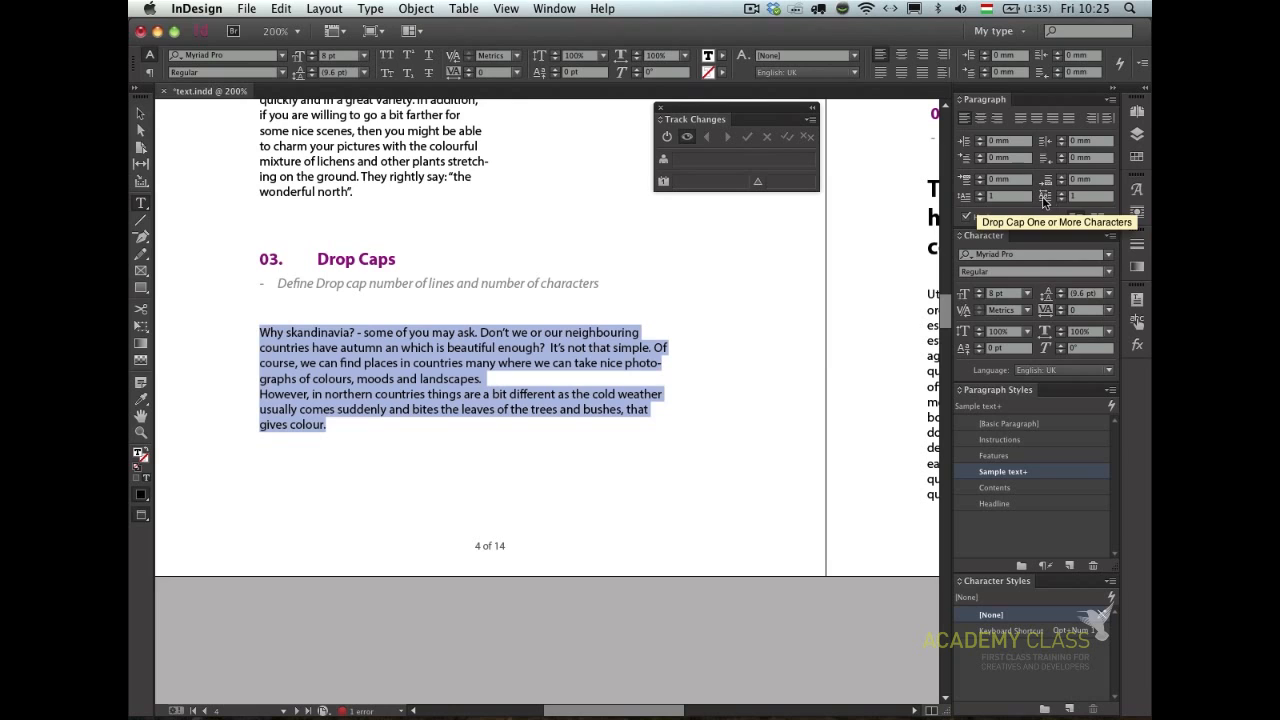
{"action": "left_click", "coordinate": [980, 194]}
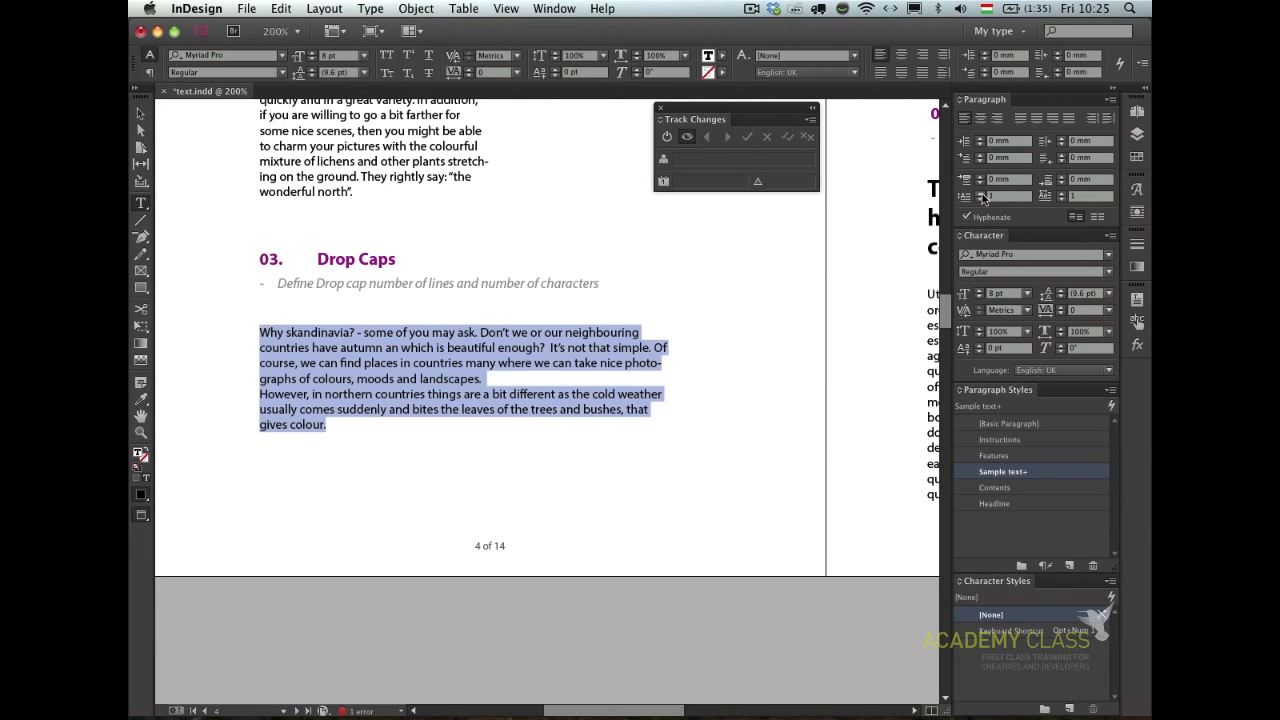
{"action": "left_click", "coordinate": [980, 194]}
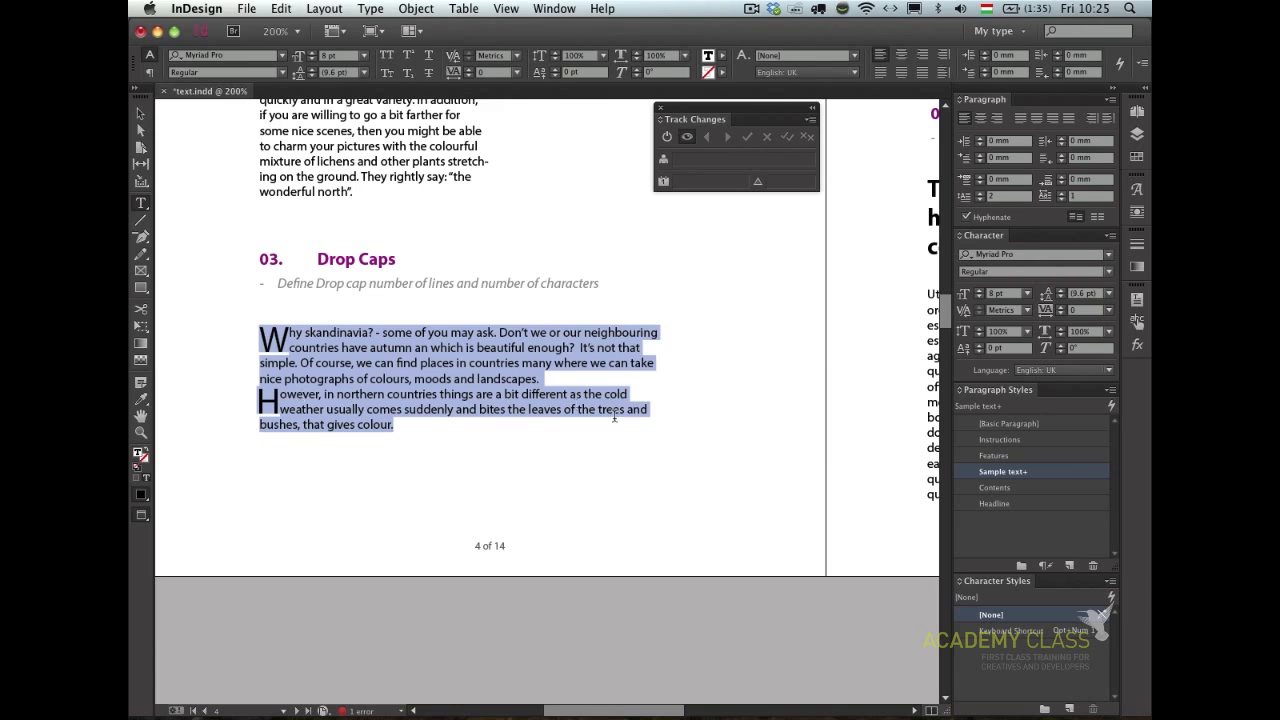
{"action": "left_click", "coordinate": [982, 193]}
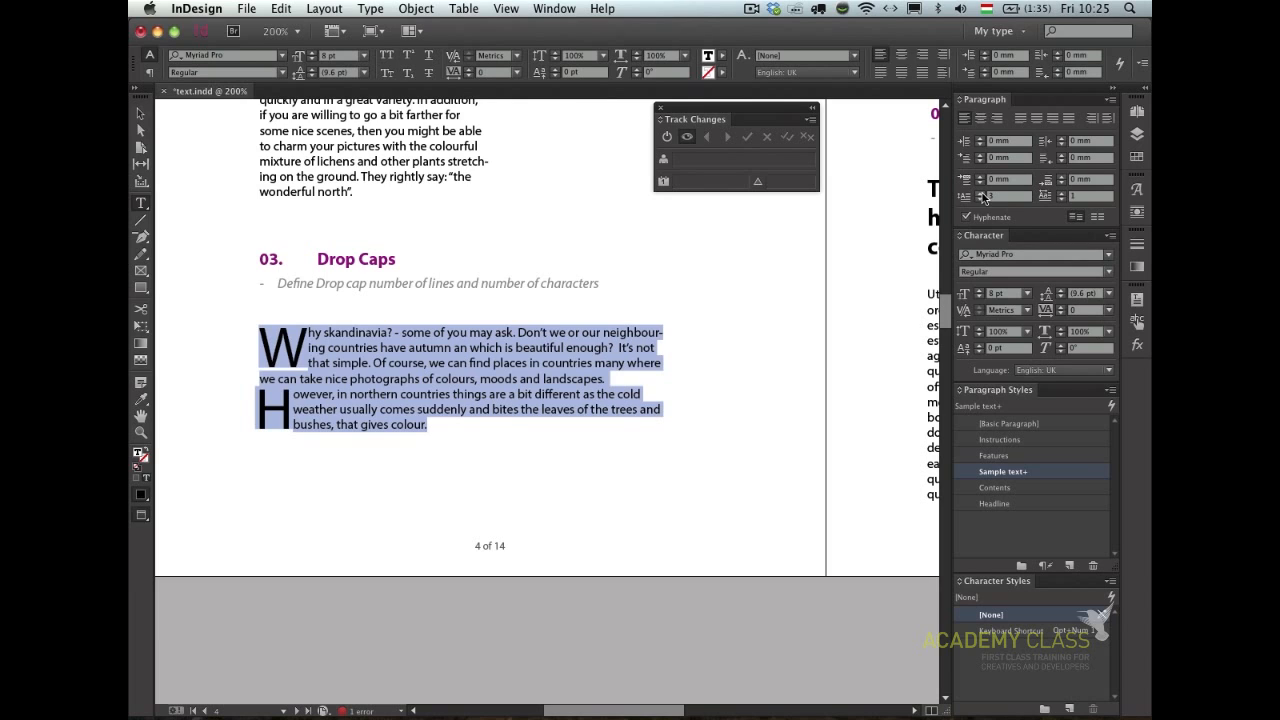
- Try up to five drop cap characters on both paragraphs and settle on three
{"action": "left_click", "coordinate": [1064, 192]}
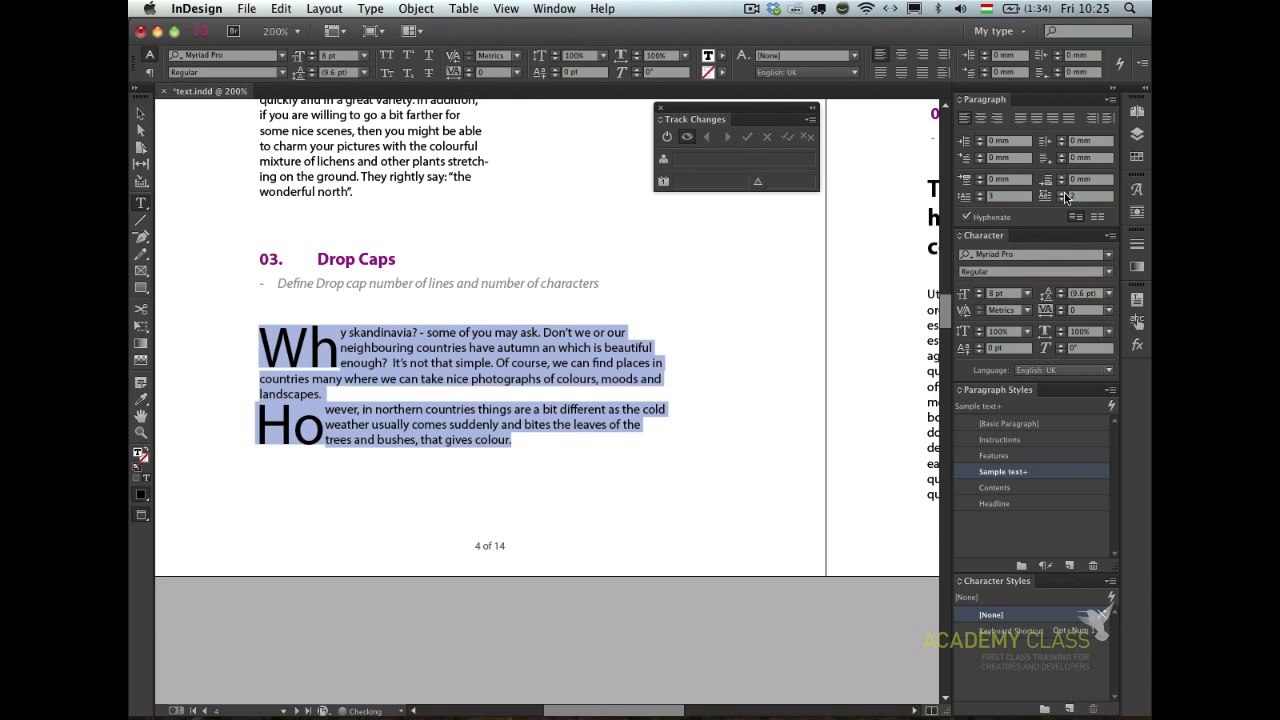
{"action": "left_click", "coordinate": [1064, 192]}
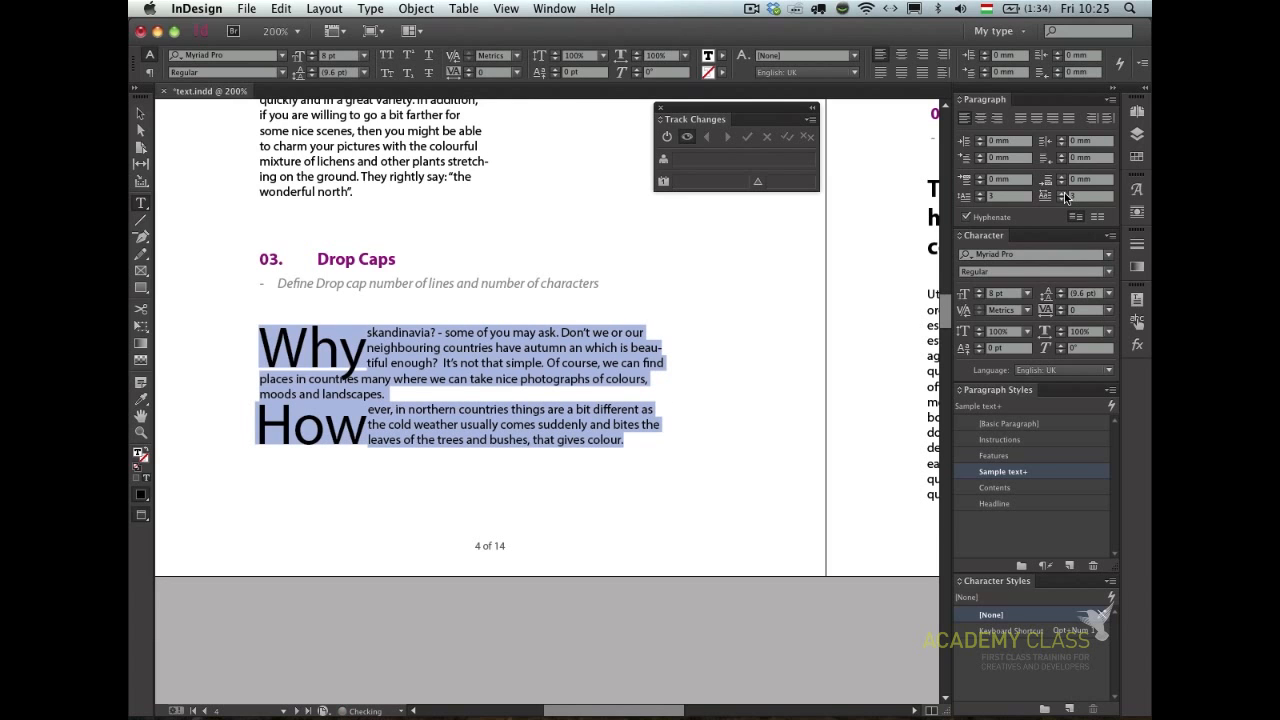
{"action": "left_click", "coordinate": [1064, 192]}
{"action": "left_click", "coordinate": [1064, 192]}
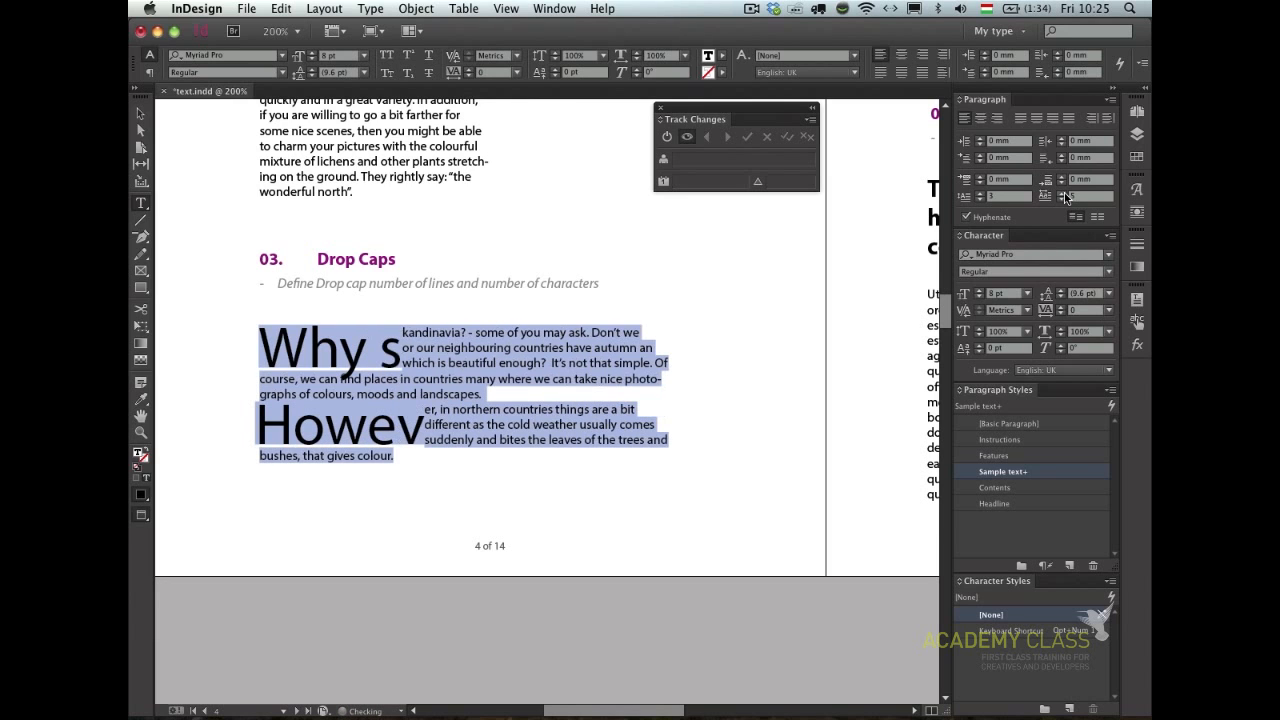
{"action": "left_click", "coordinate": [1064, 199]}
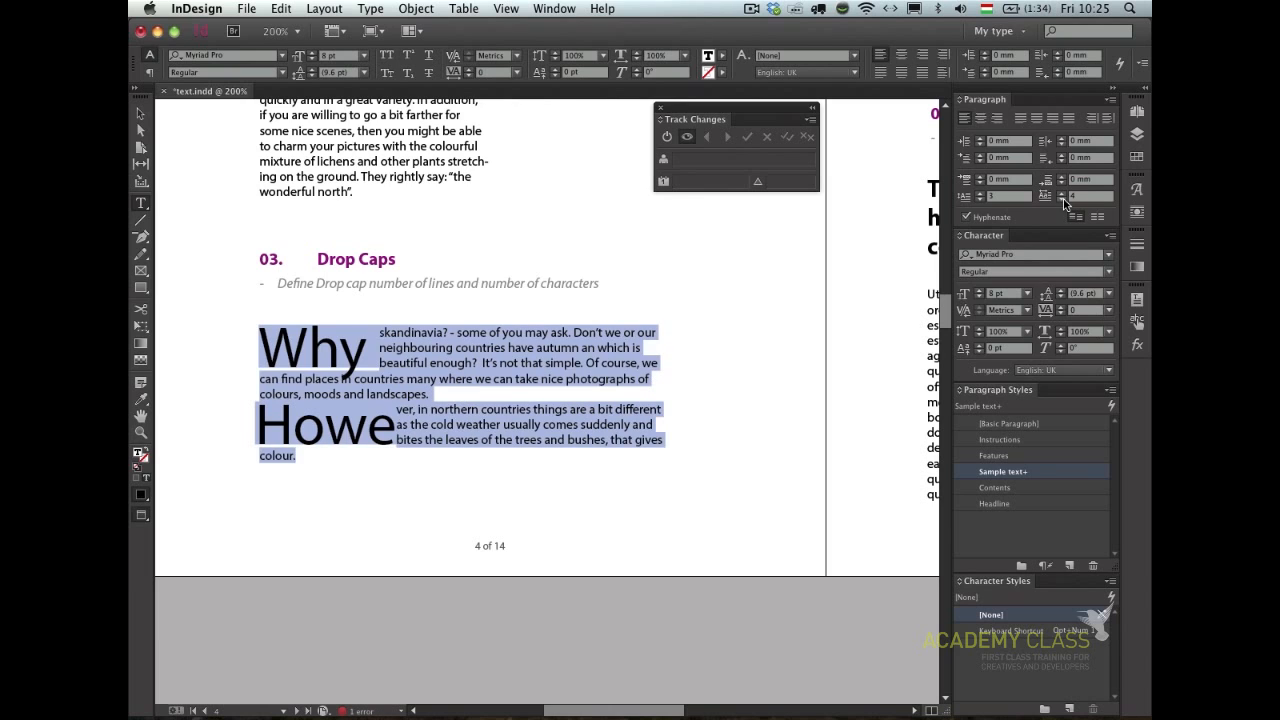
{"action": "left_click", "coordinate": [1064, 200]}
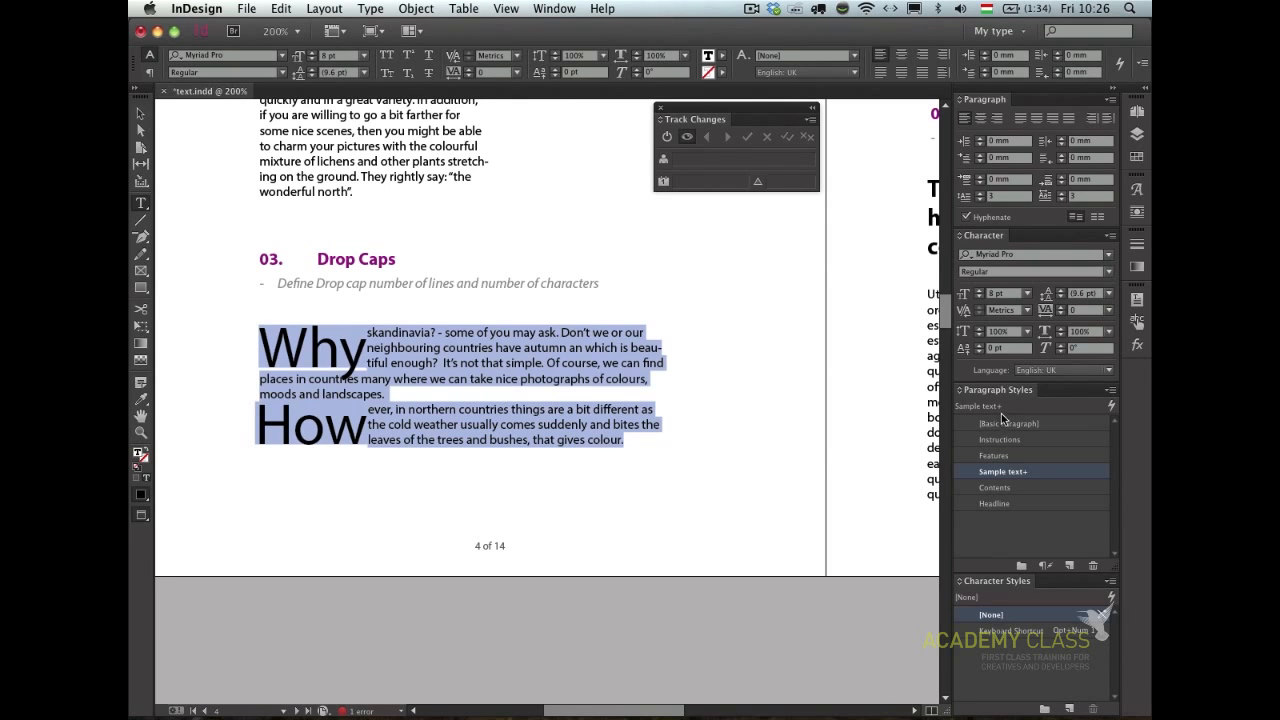
- Create a paragraph style from the selected drop-cap text, and reapply Sample text to compare that style's options
{"action": "left_click", "coordinate": [1066, 567]}
{"action": "left_click", "coordinate": [1016, 472]}
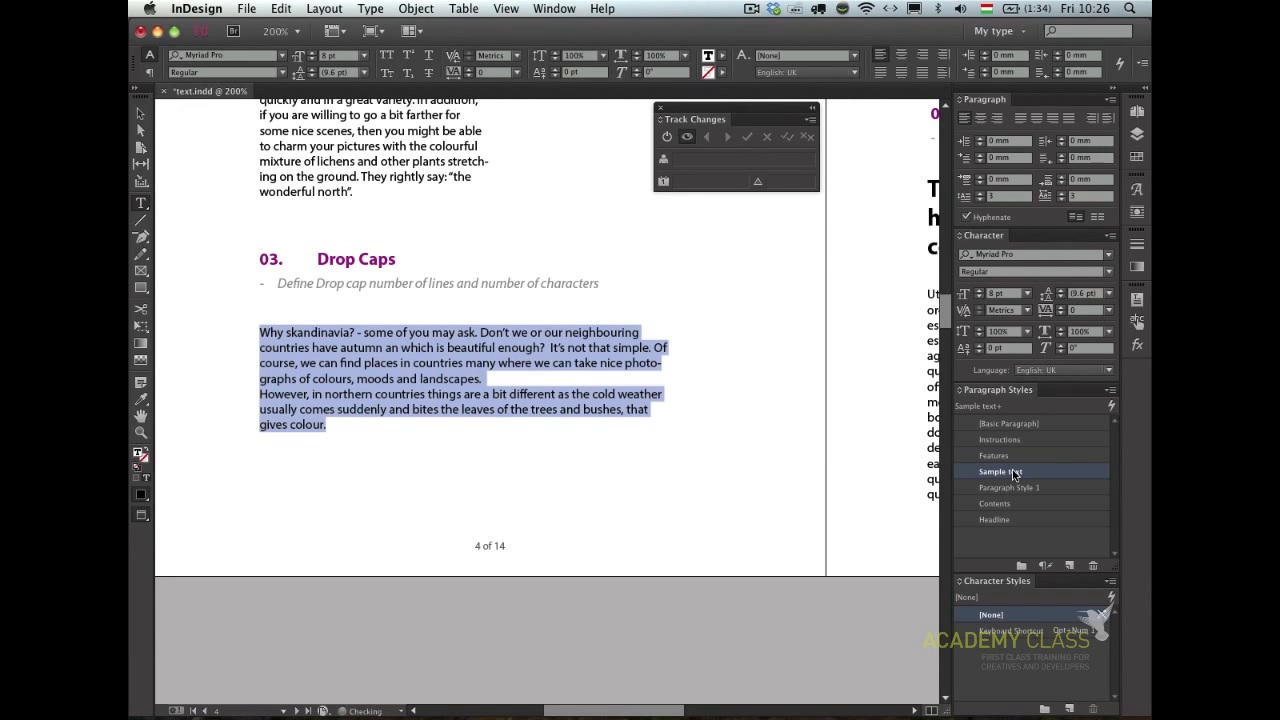
{"action": "double_click", "coordinate": [1020, 472]}
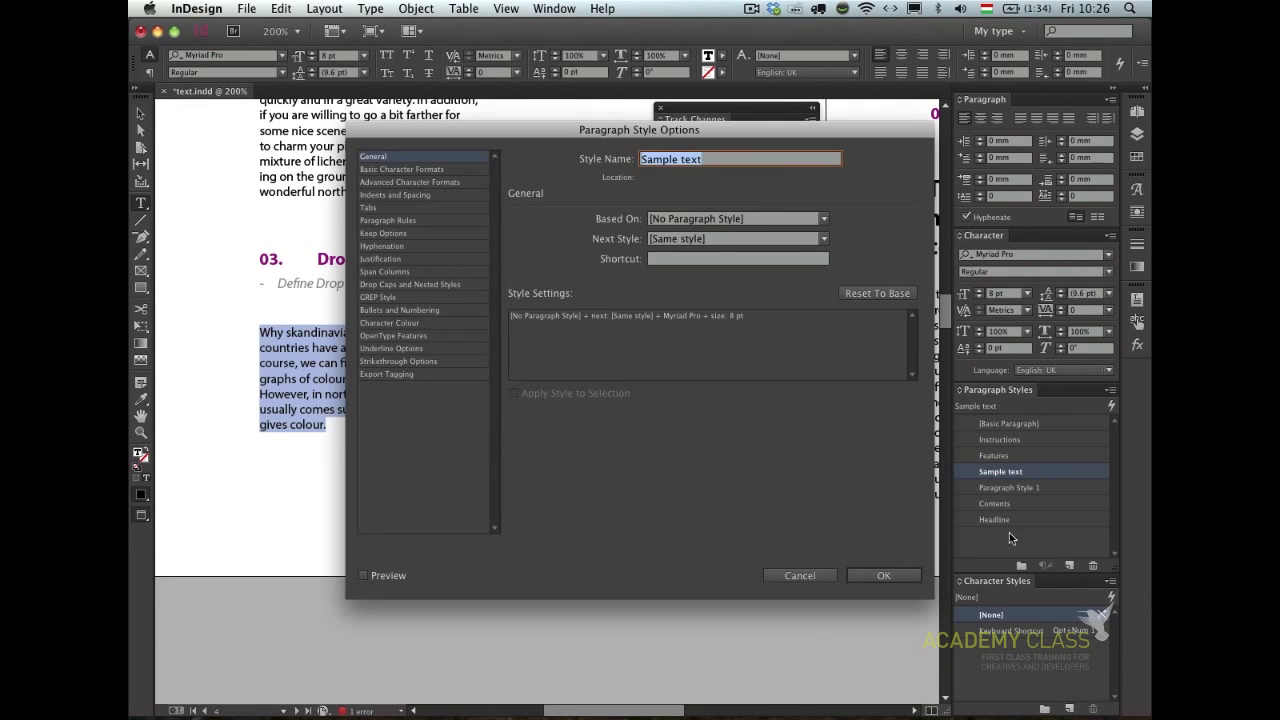
{"action": "key", "text": "Return"}
- Apply Paragraph Style 1 to the selected Drop Caps sample text and review the style's drop cap settings without changing them
{"action": "double_click", "coordinate": [1017, 487]}
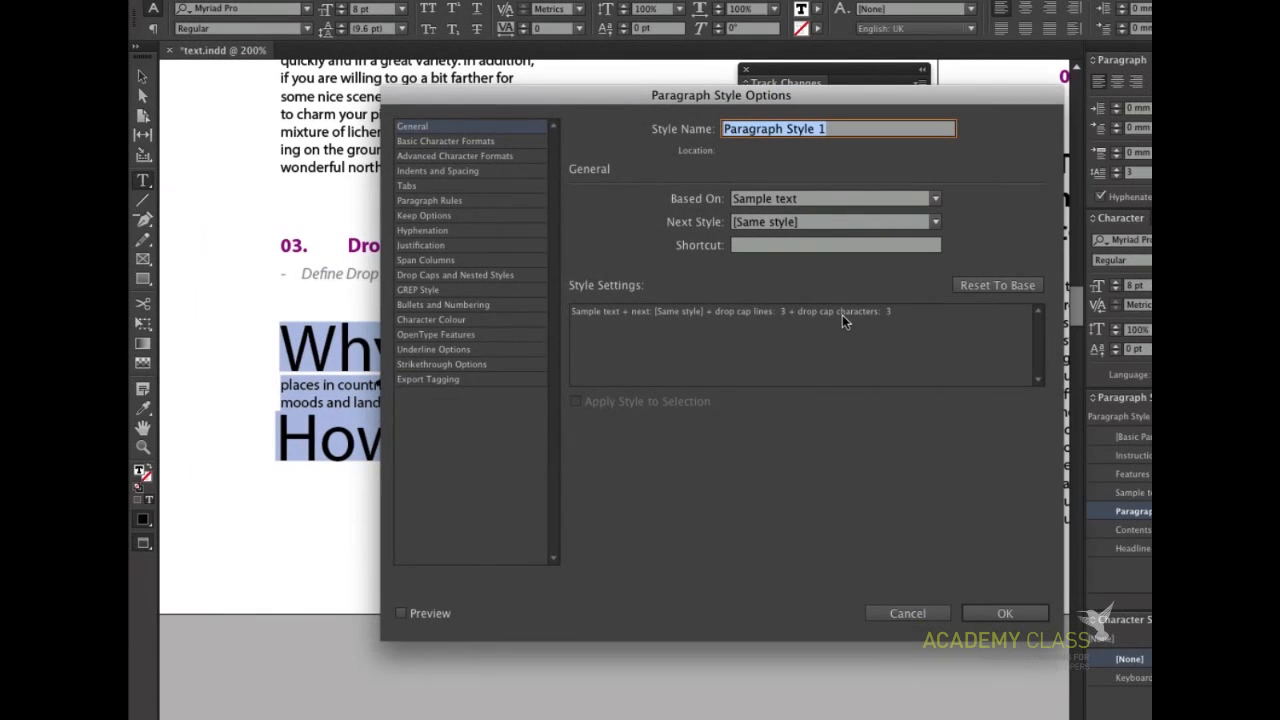
{"action": "left_click", "coordinate": [459, 276]}
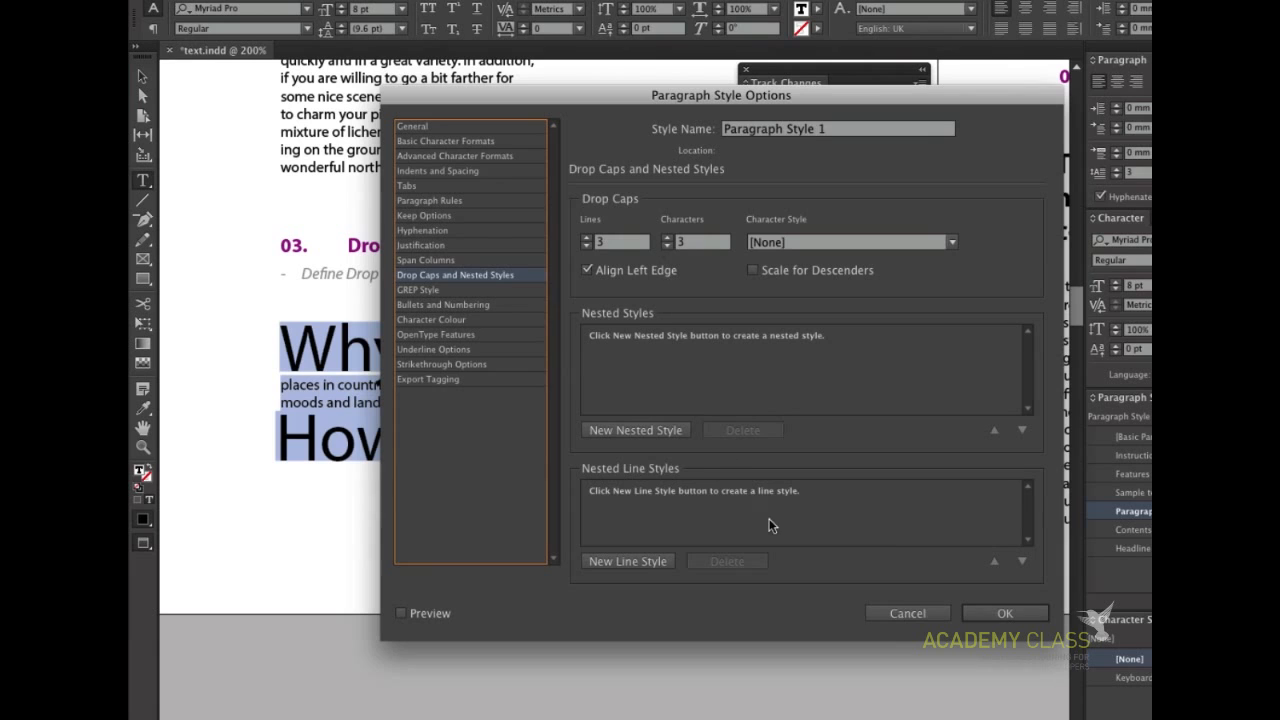
{"action": "left_click", "coordinate": [908, 613]}
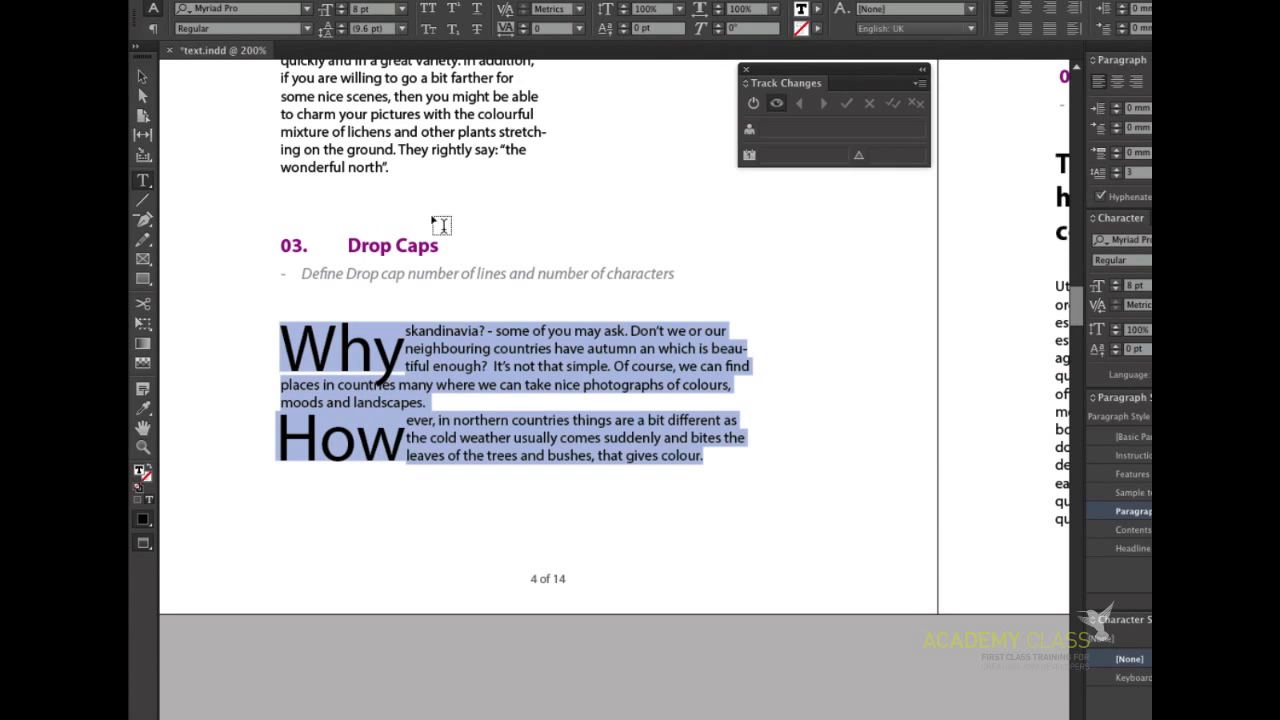
- Apply Paragraph Style 1 to all the text in the sample frame above the Drop Caps heading
{"action": "left_click", "coordinate": [387, 113]}
{"action": "key", "text": "Escape"}
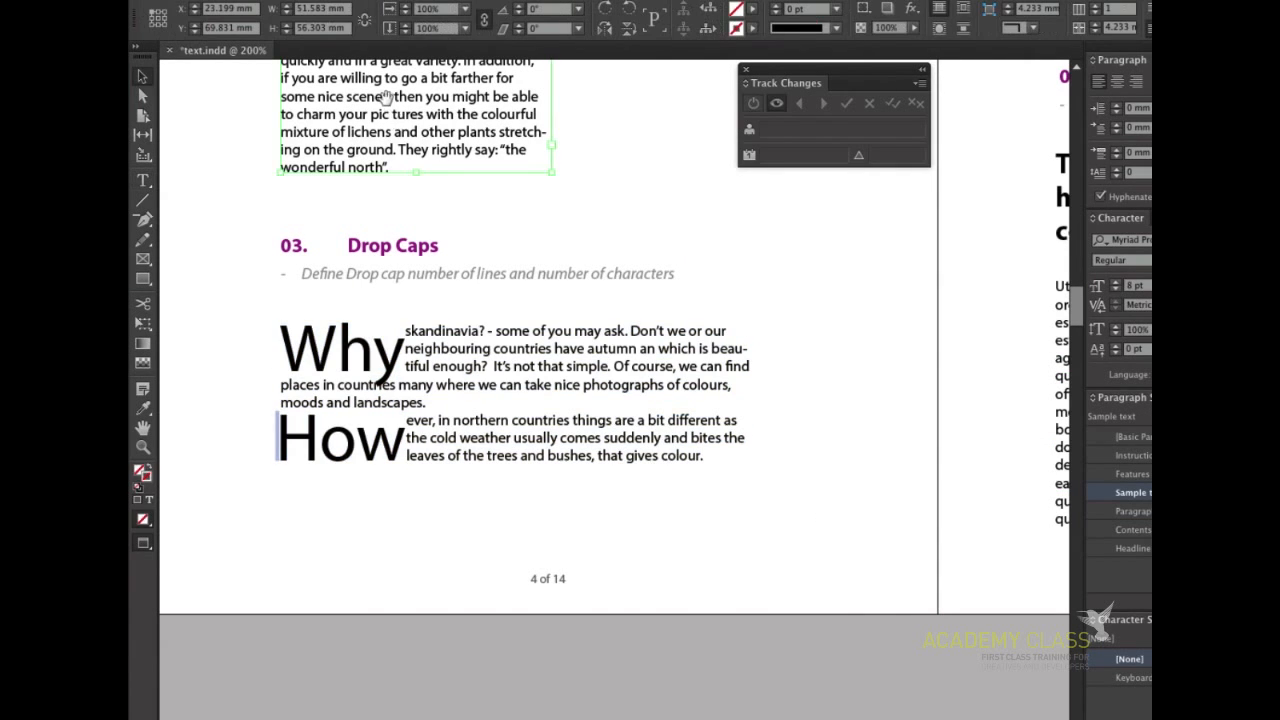
{"action": "scroll", "coordinate": [428, 322], "scroll_direction": "up", "scroll_amount": 5}
{"action": "double_click", "coordinate": [428, 322]}
{"action": "key", "text": "ctrl+a"}
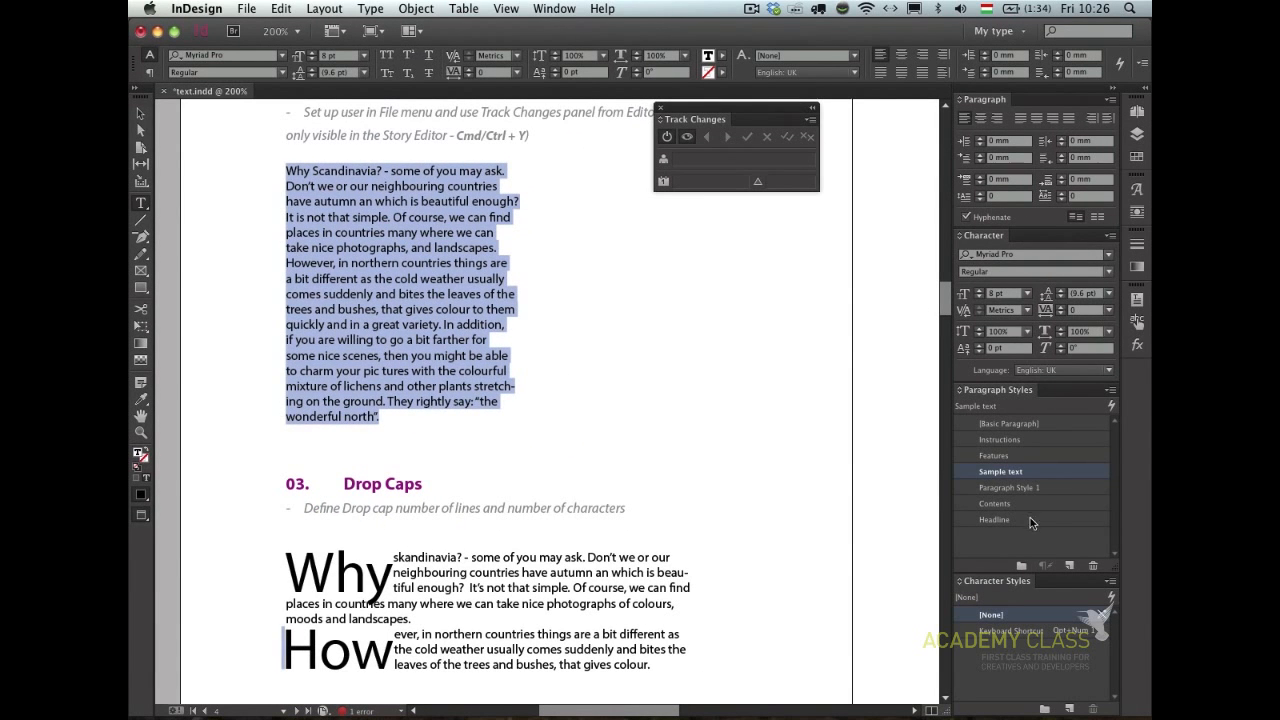
{"action": "left_click", "coordinate": [1034, 488]}
{"action": "left_click", "coordinate": [437, 258]}
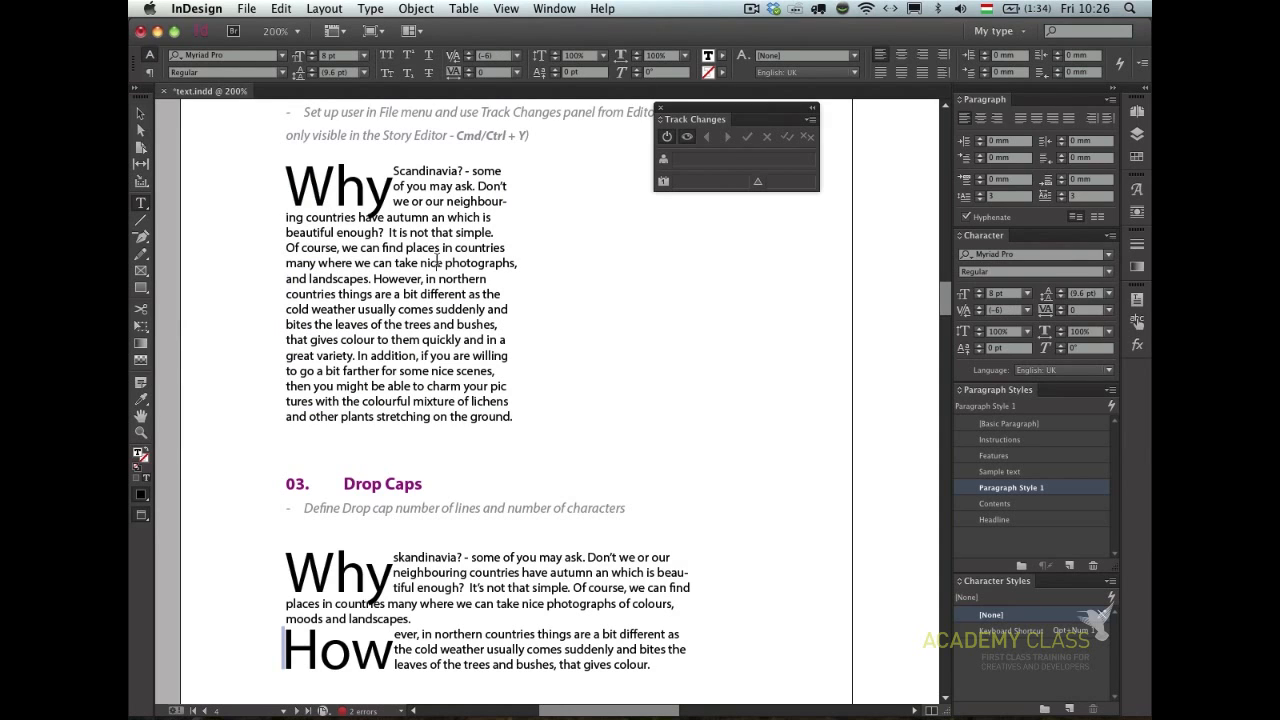
{"action": "key", "text": "Escape"}
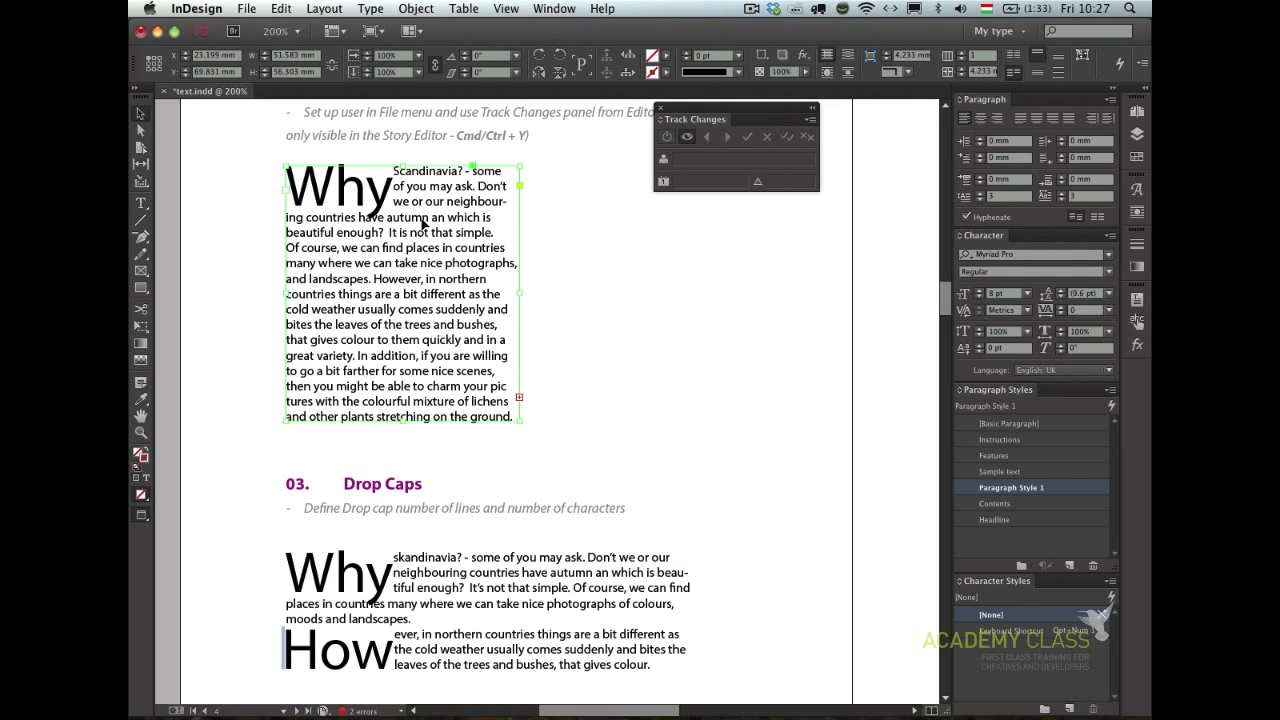
{"action": "double_click", "coordinate": [416, 230]}
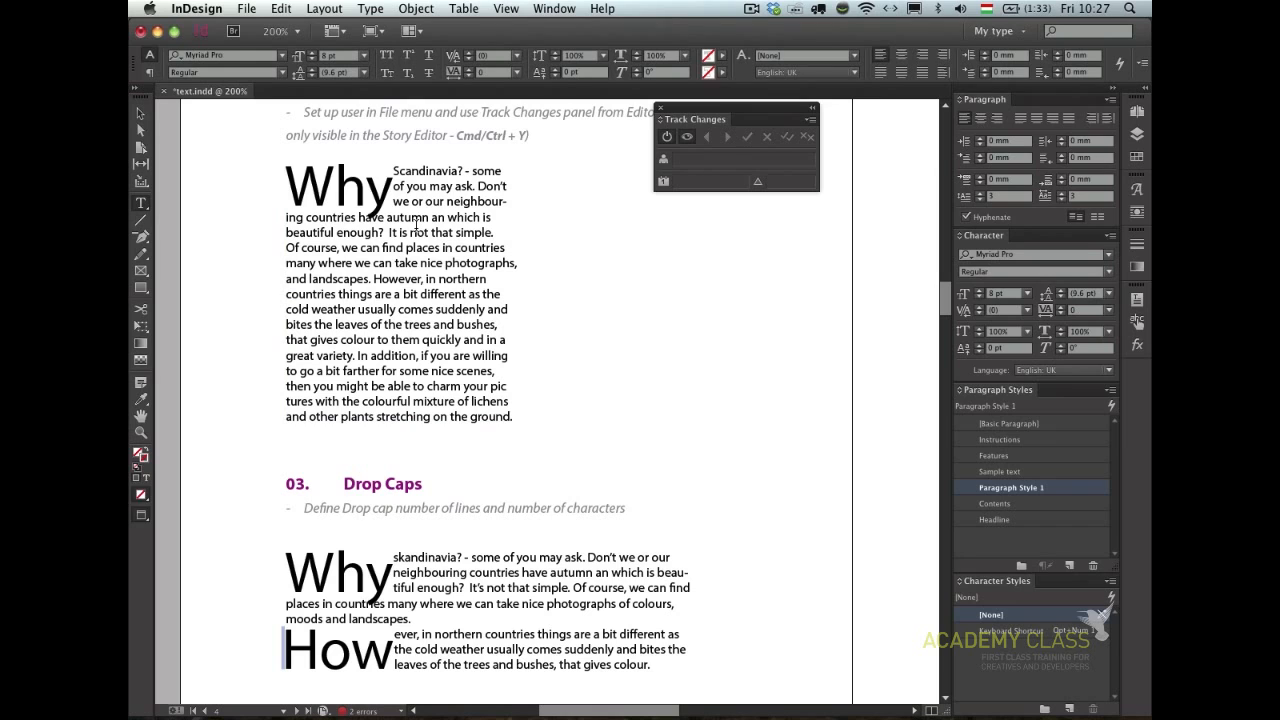
{"action": "key", "text": "Escape"}
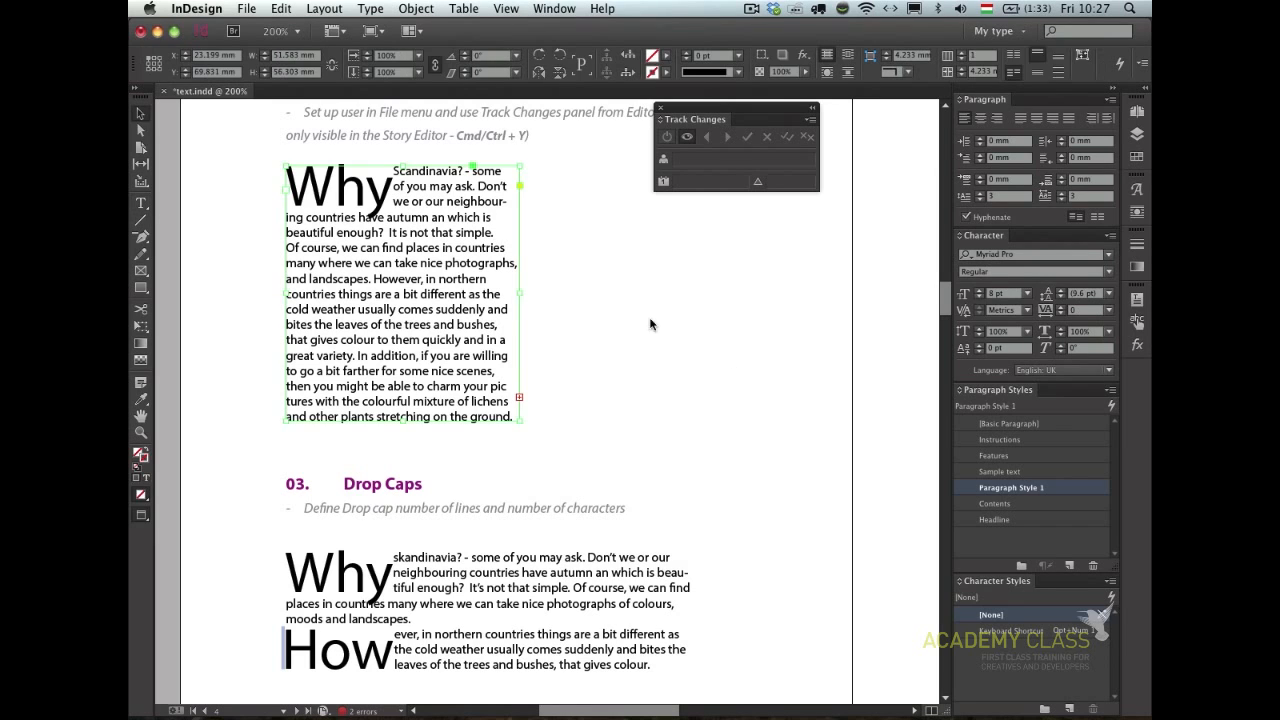
{"action": "left_click", "coordinate": [885, 444]}
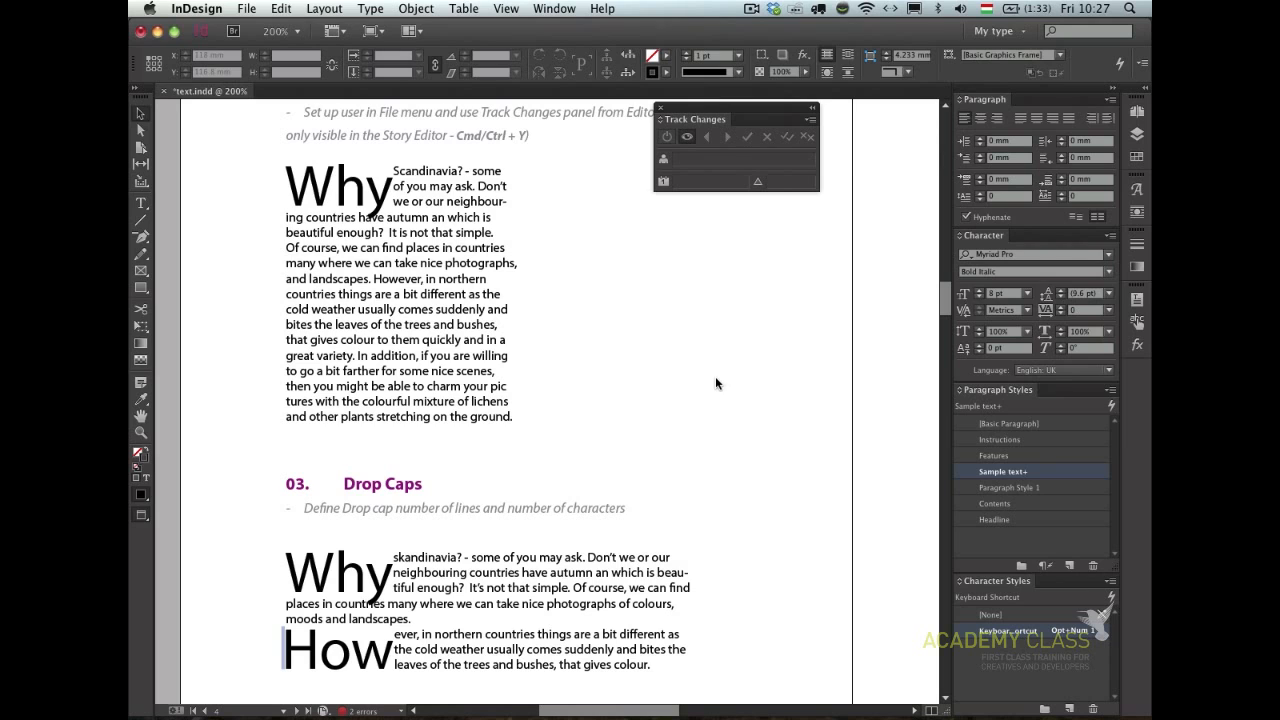
{"action": "left_click", "coordinate": [561, 515]}
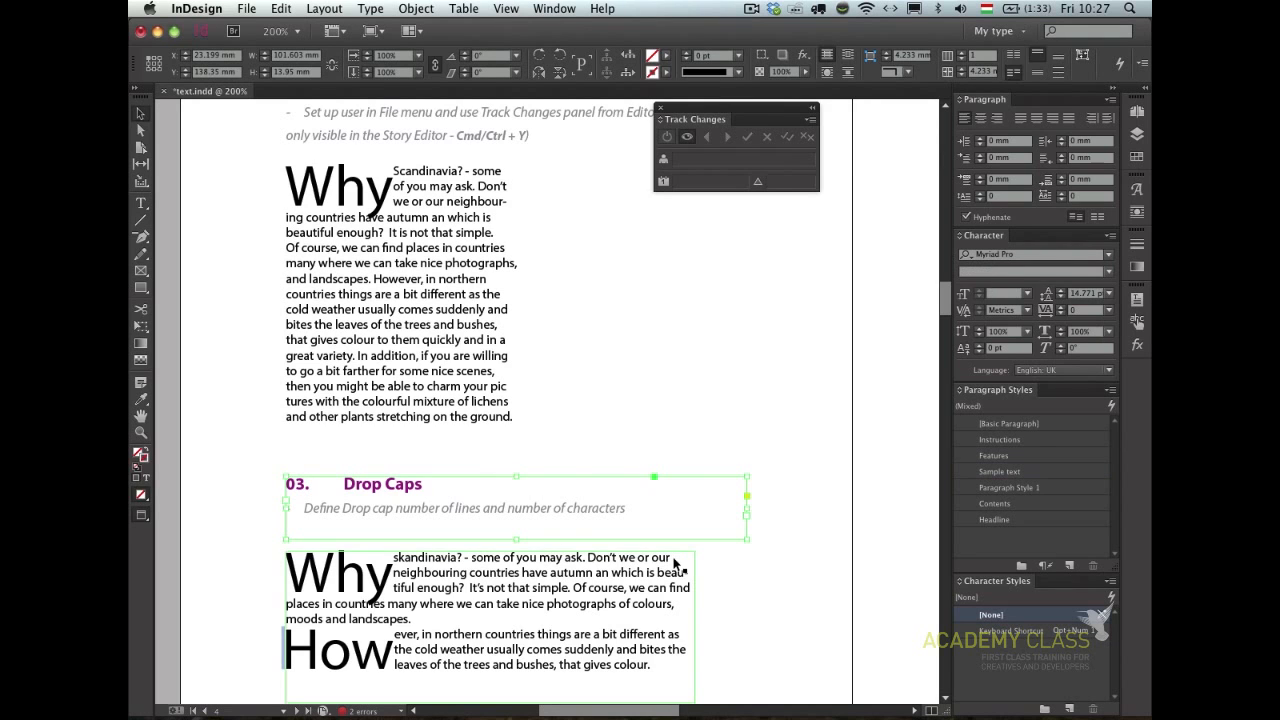
{"action": "key", "text": "super+a"}
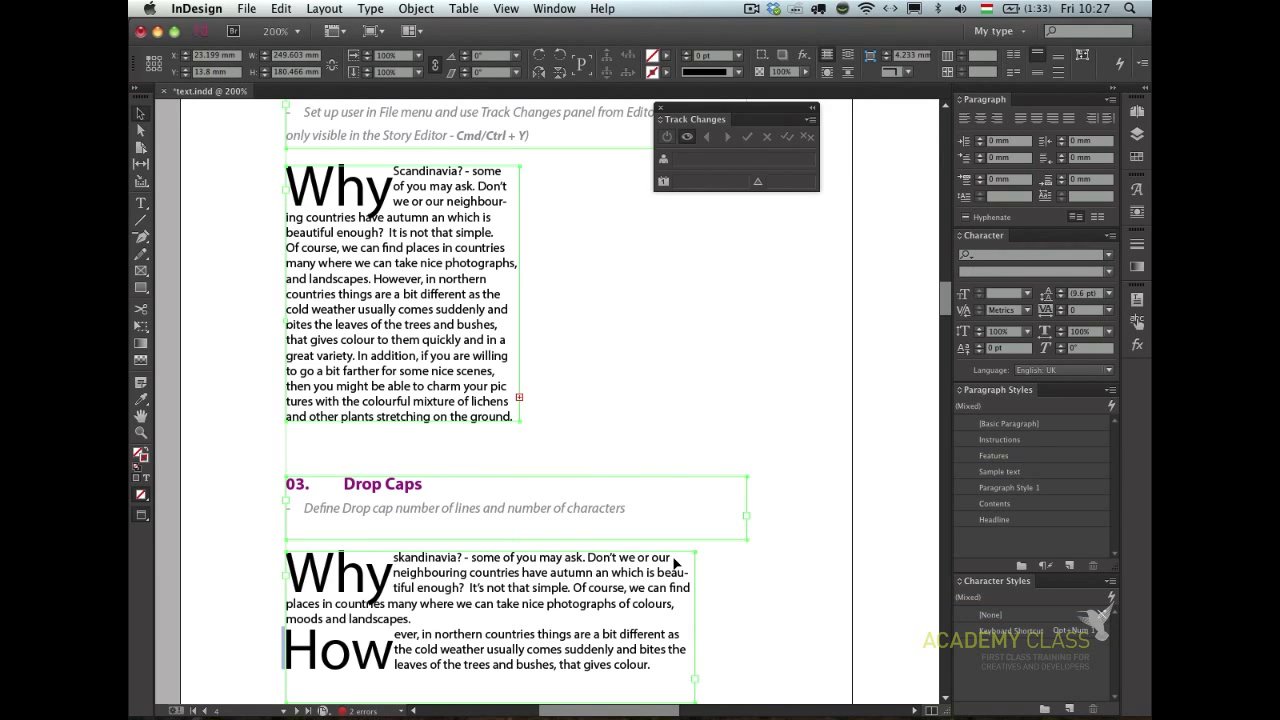
- With nothing selected, set Paragraph Style 1's drop cap to 2 lines, with preview turned on
{"action": "key", "text": "shift+super+a"}
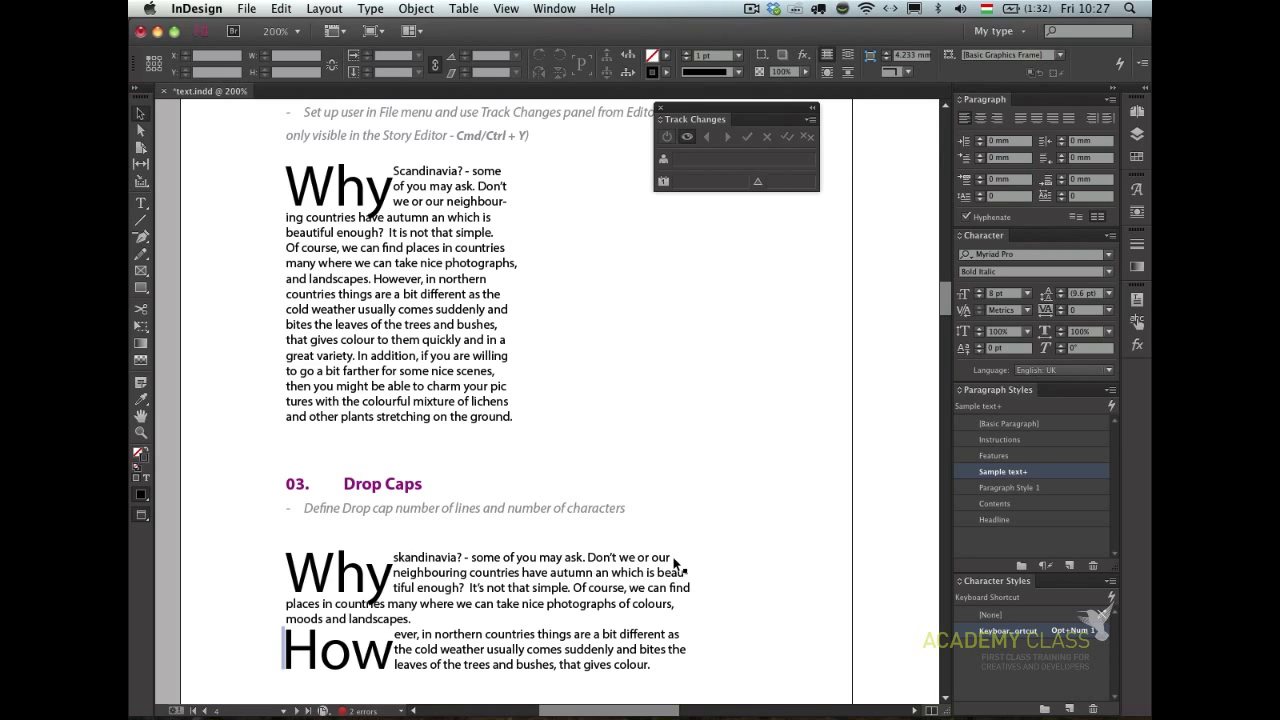
{"action": "double_click", "coordinate": [1013, 488]}
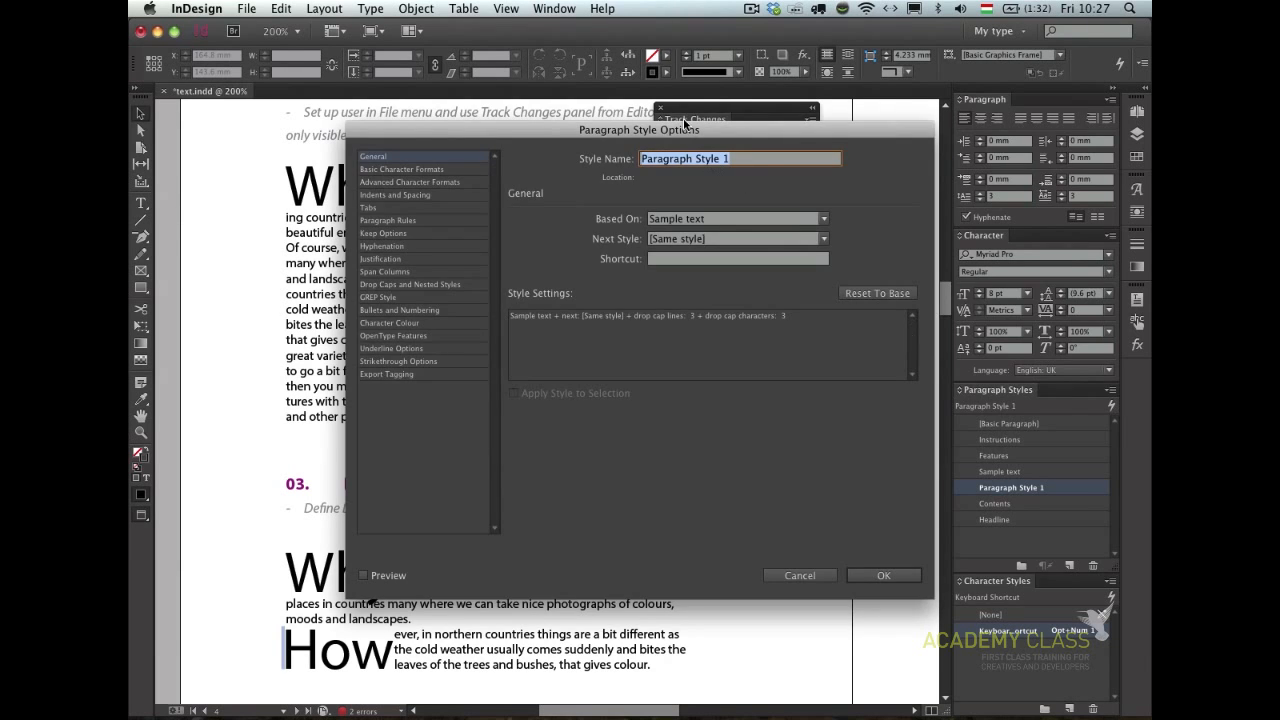
{"action": "left_click_drag", "start_coordinate": [683, 130], "coordinate": [843, 138]}
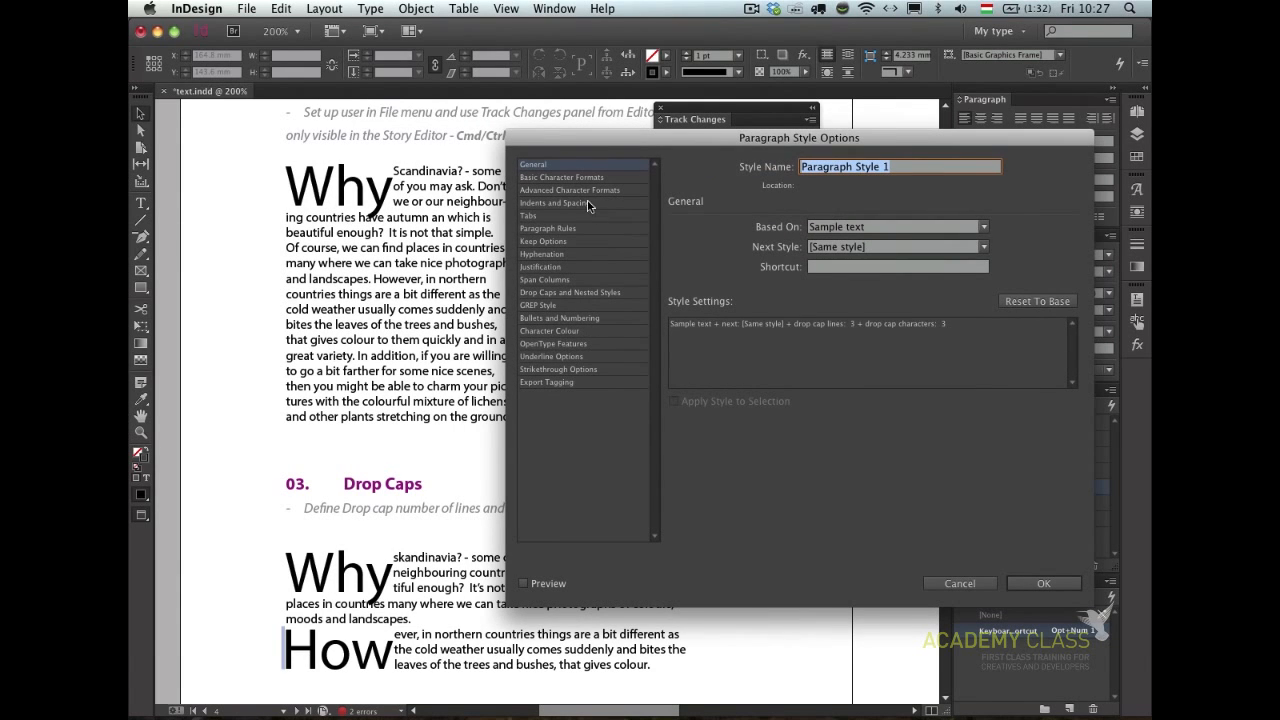
{"action": "left_click", "coordinate": [588, 293]}
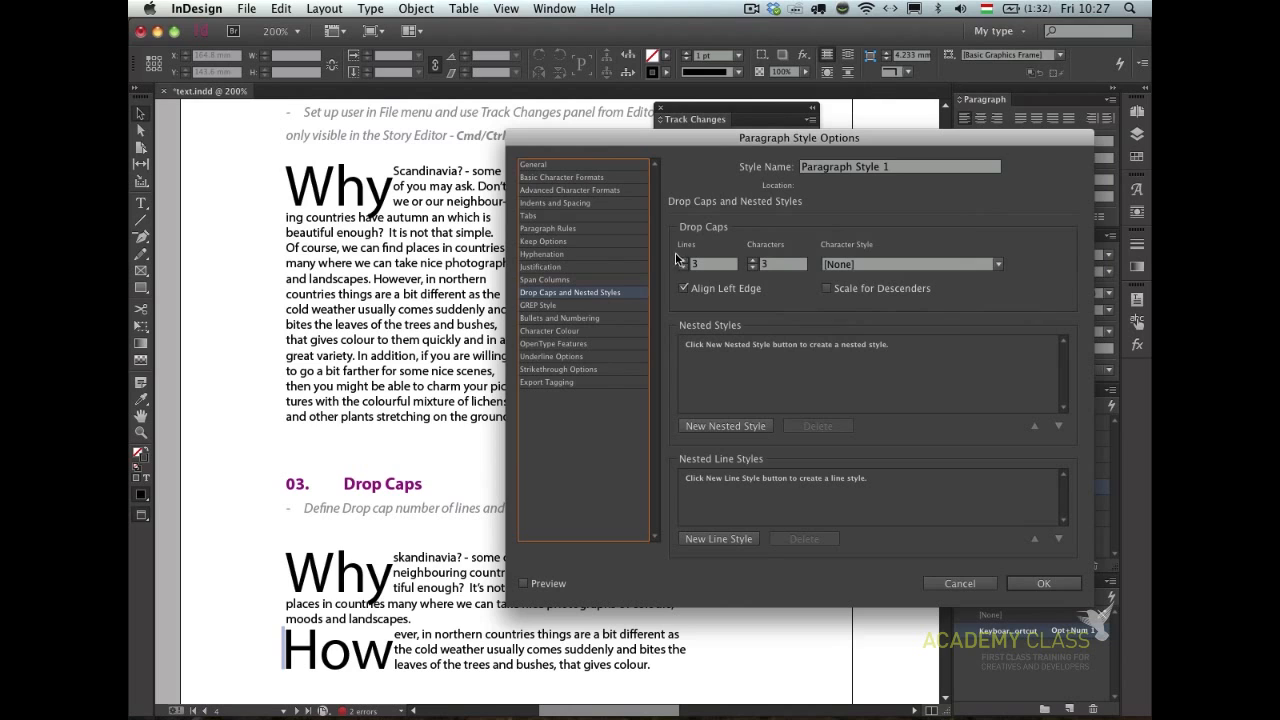
{"action": "left_click", "coordinate": [684, 268]}
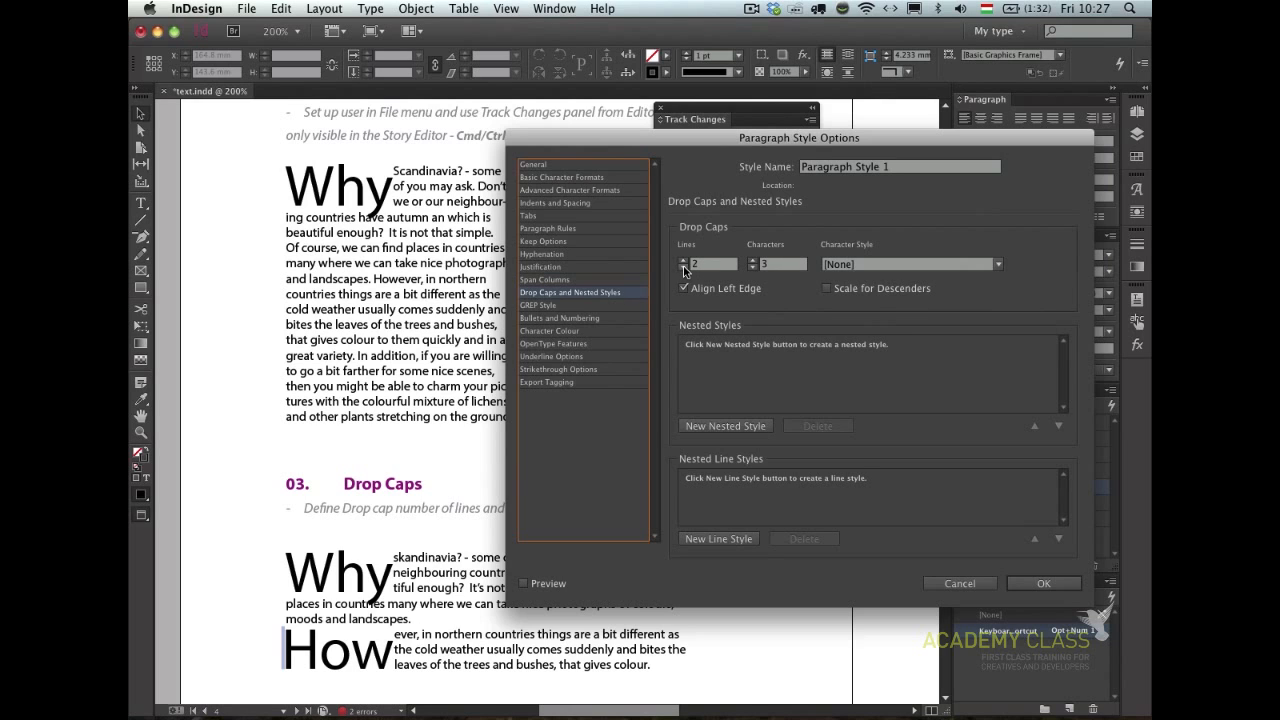
{"action": "left_click", "coordinate": [555, 584]}
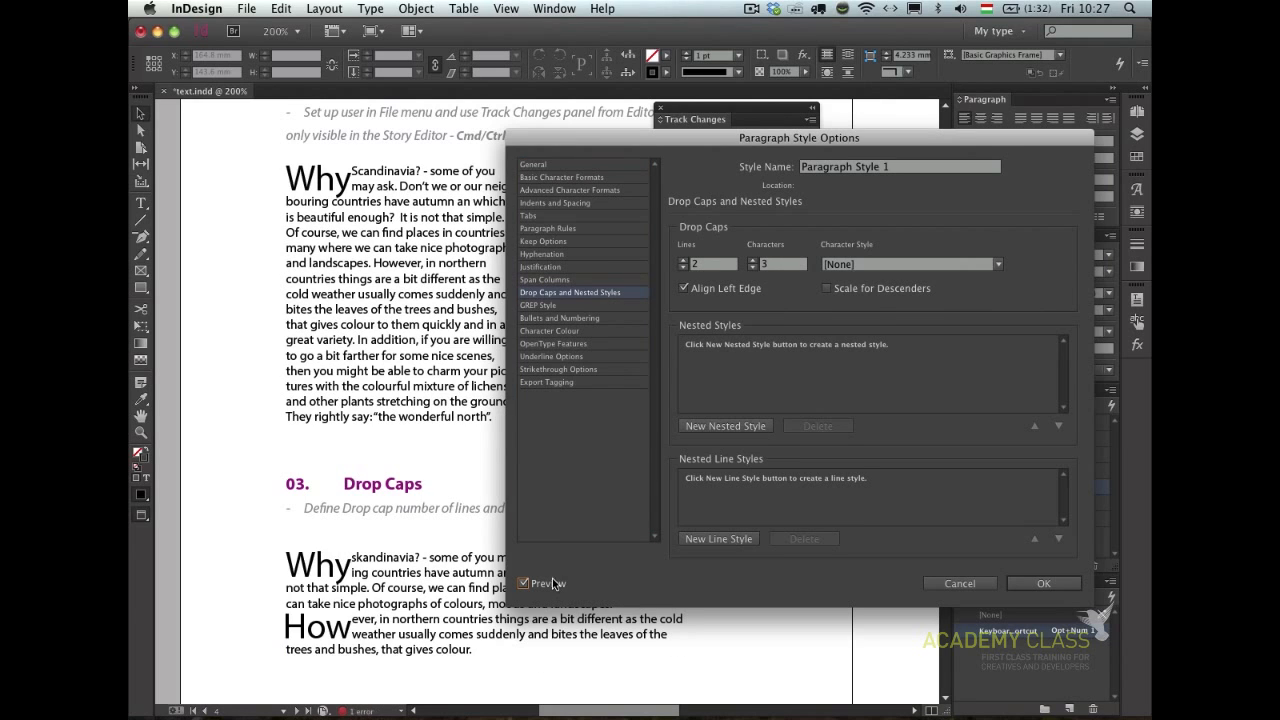
{"action": "left_click", "coordinate": [1069, 586]}
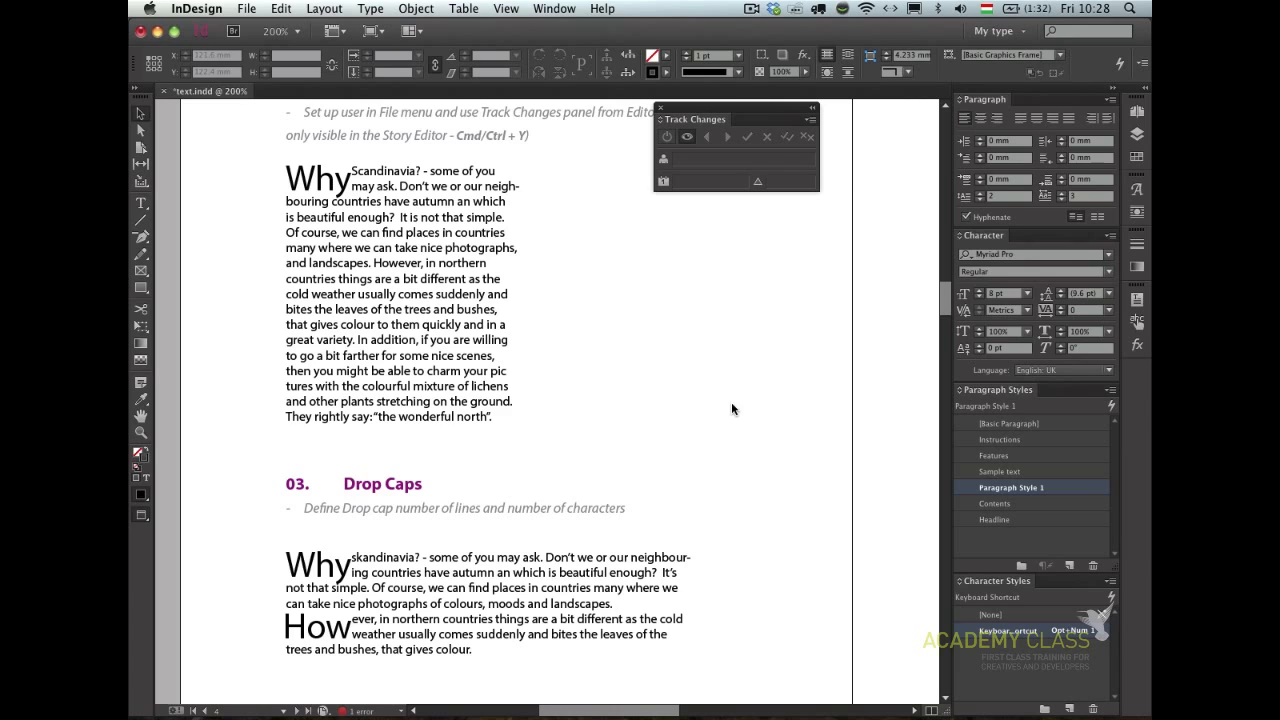
- Make the word "comes" in the upper sample text bold and enlarge it to 14 pt
{"action": "double_click", "coordinate": [408, 290]}
{"action": "double_click", "coordinate": [415, 293]}
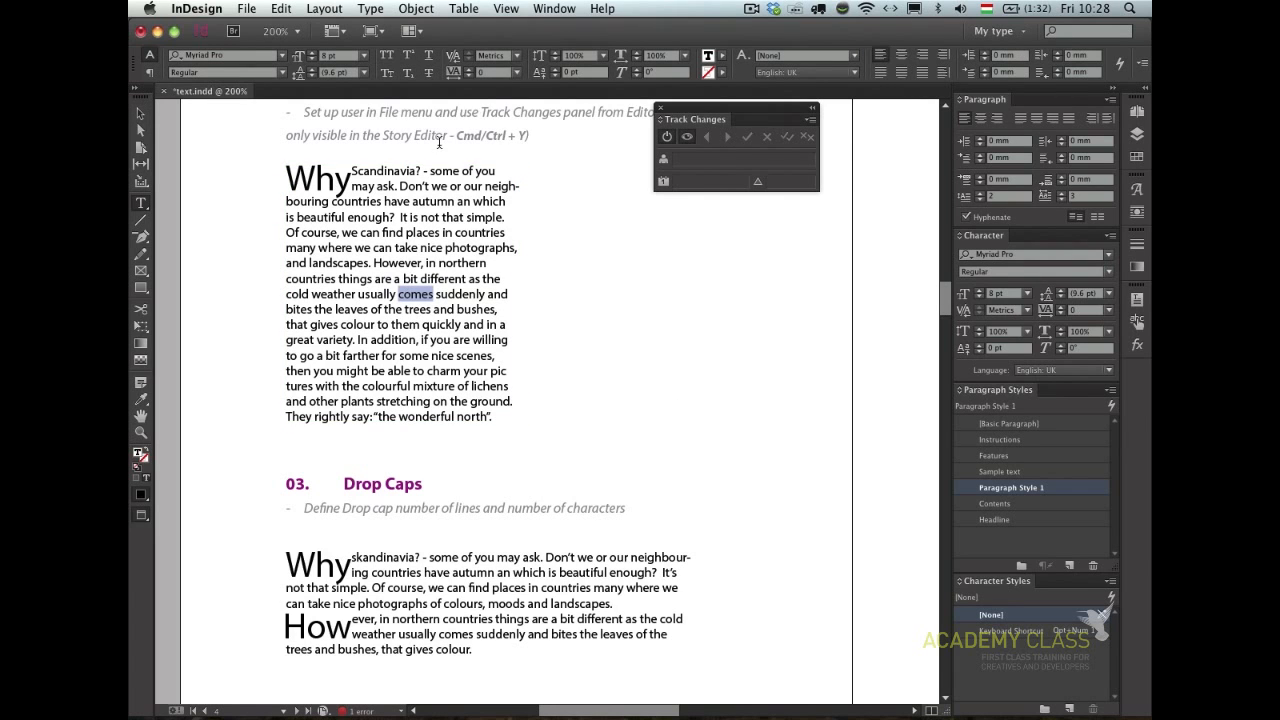
{"action": "key", "text": "super+shift+b"}
{"action": "key", "text": "super+shift+period"}
{"action": "key", "text": "super+shift+period"}
{"action": "key", "text": "super+shift+period"}
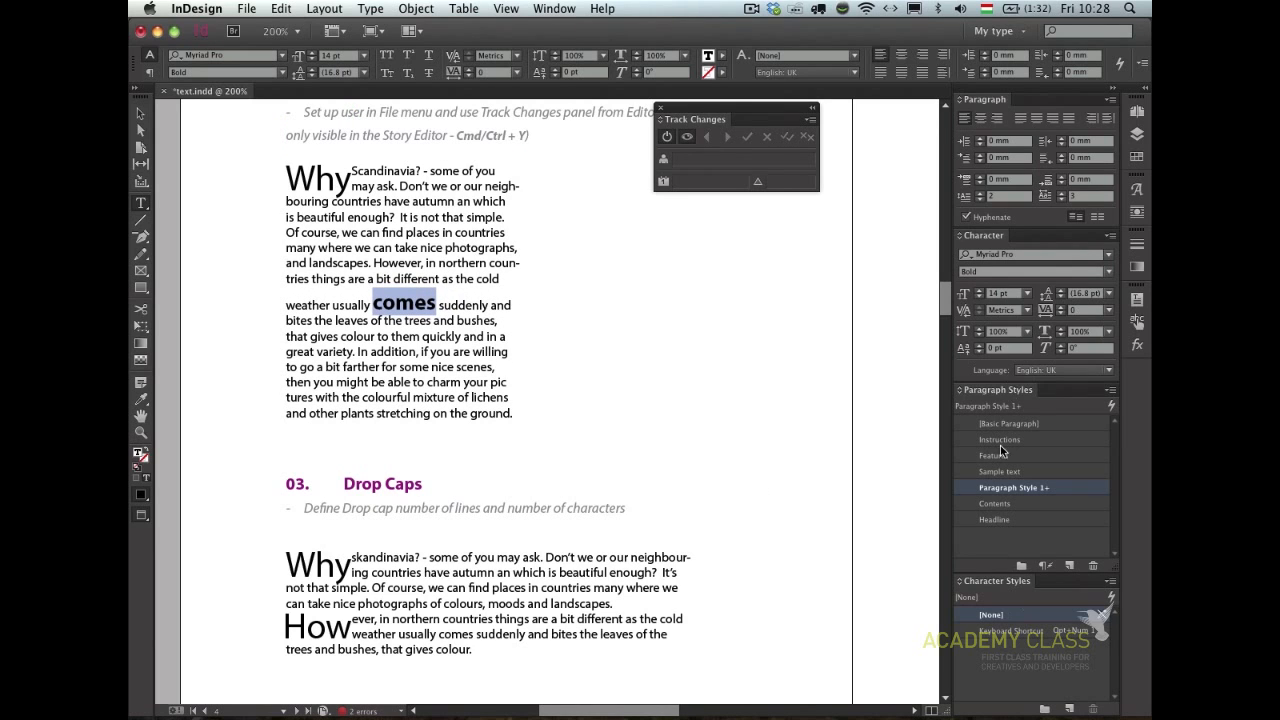
- Create a character style from the formatted word "comes" and apply it to that word, keeping the default style name
{"action": "left_click", "coordinate": [1069, 708]}
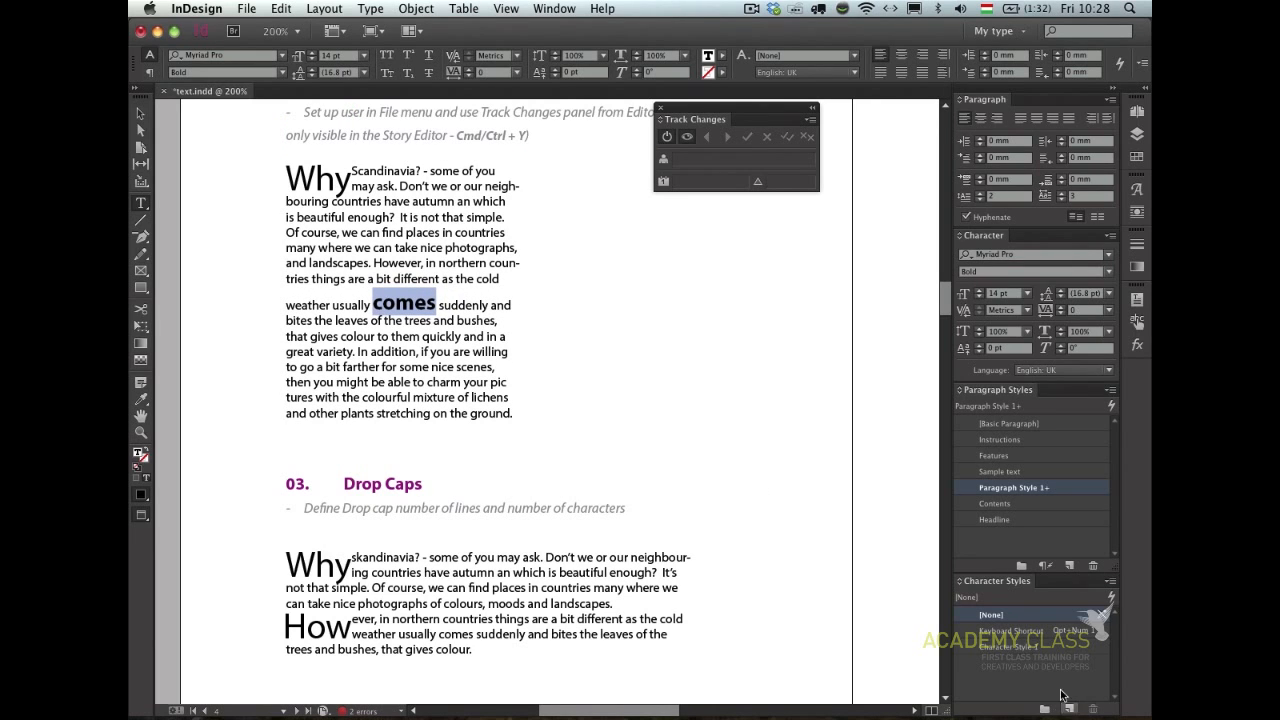
{"action": "double_click", "coordinate": [980, 646]}
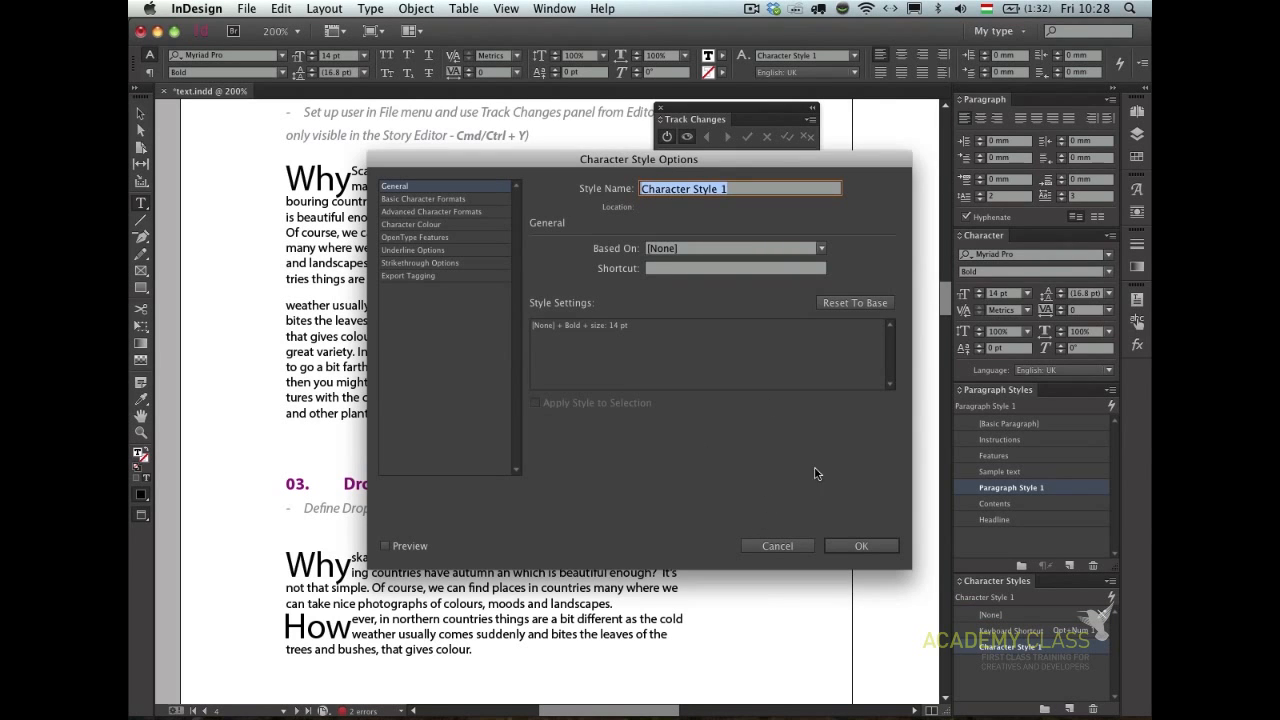
{"action": "left_click", "coordinate": [870, 547]}
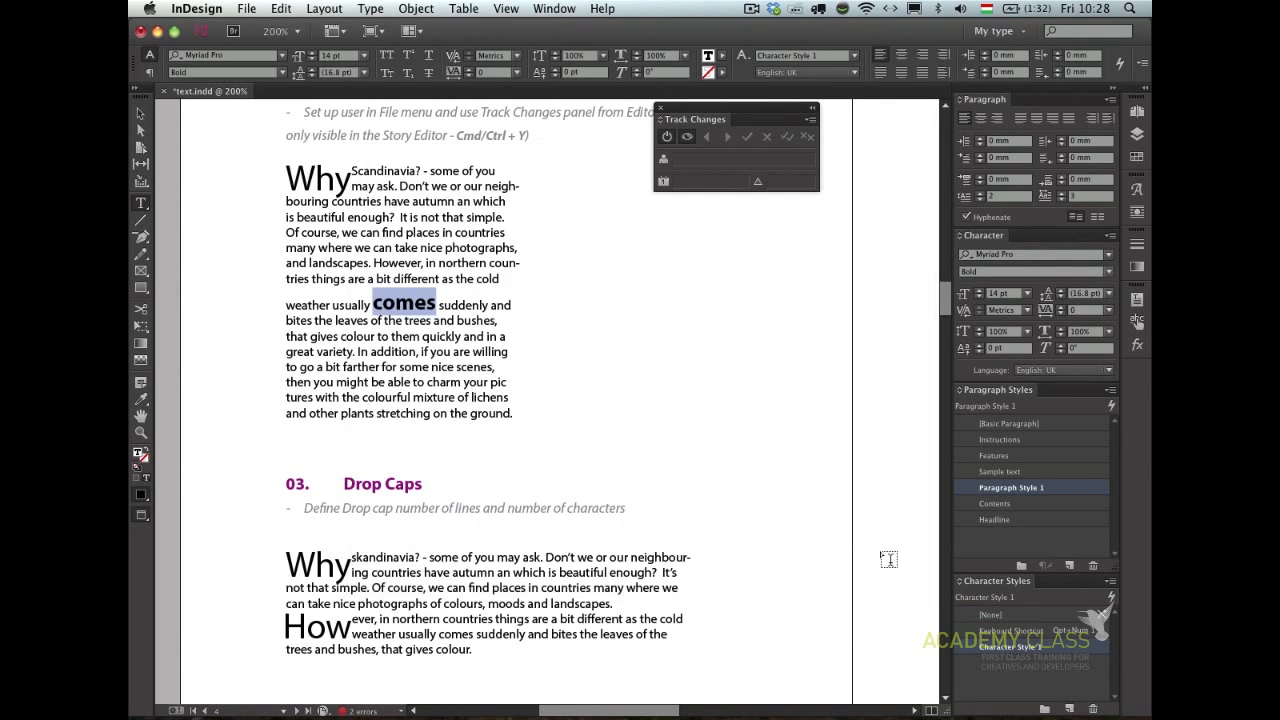
- Extend the upper sample text frame downward to a height of about 64.8 mm to fit its overset text
{"action": "left_click", "coordinate": [451, 351]}
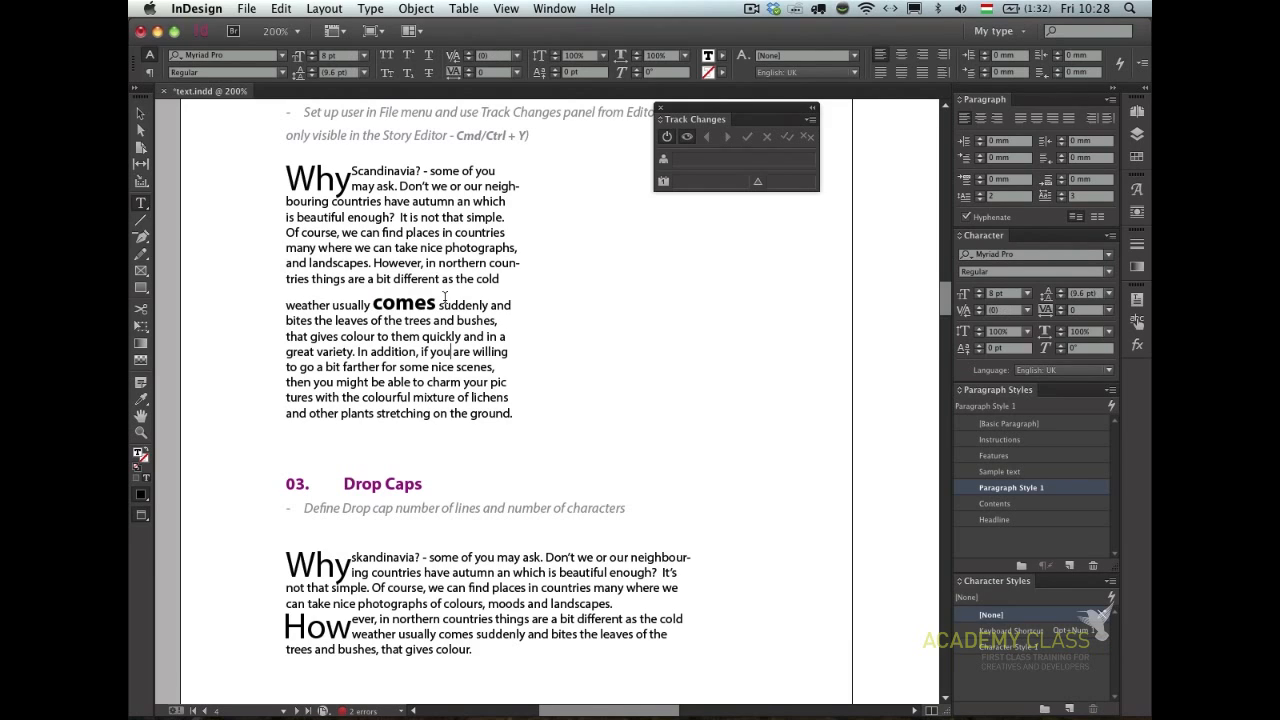
{"action": "key", "text": "Escape"}
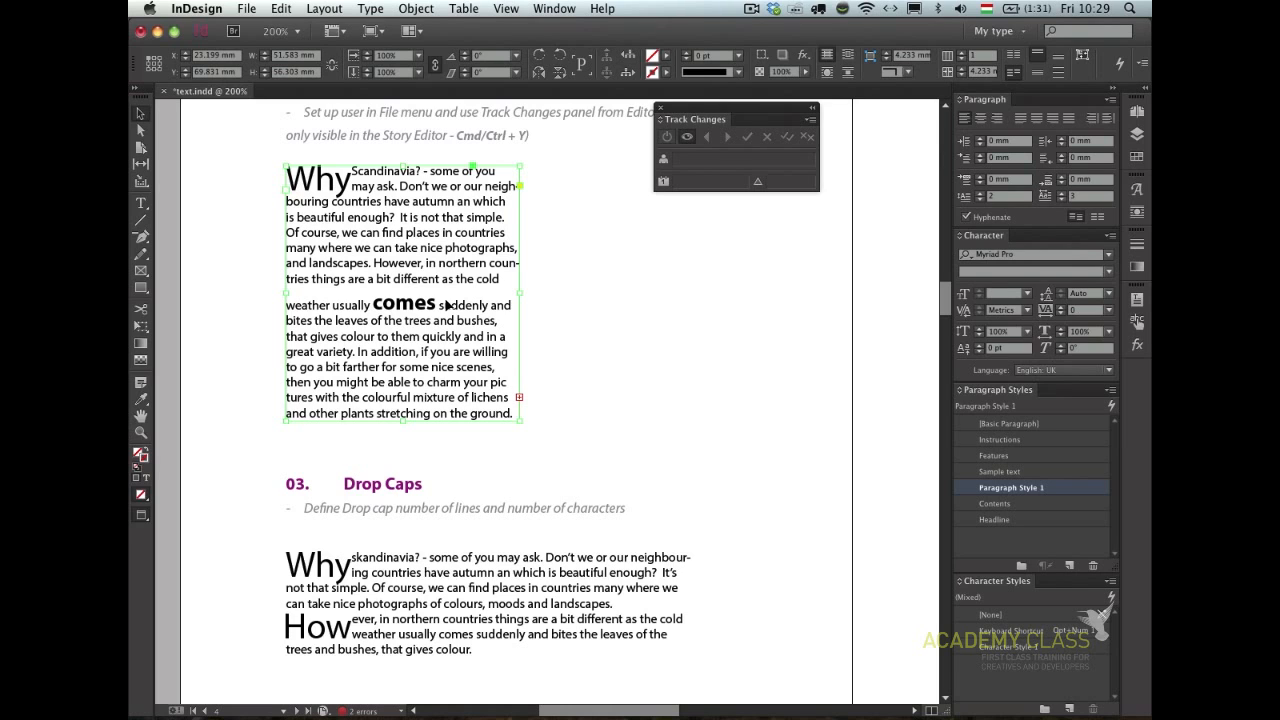
{"action": "left_click_drag", "start_coordinate": [403, 420], "coordinate": [421, 458]}
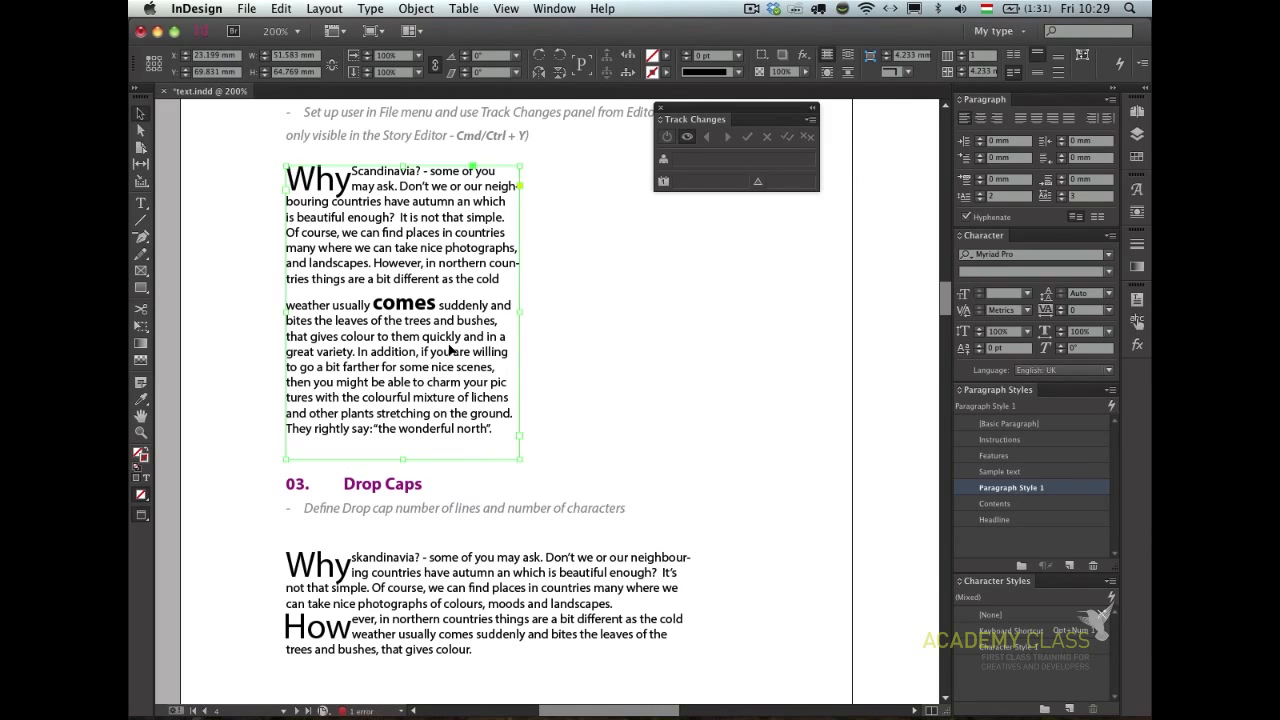
- Set the alignment in Paragraph Style 1's Indents and Spacing options to Right
{"action": "double_click", "coordinate": [1036, 488]}
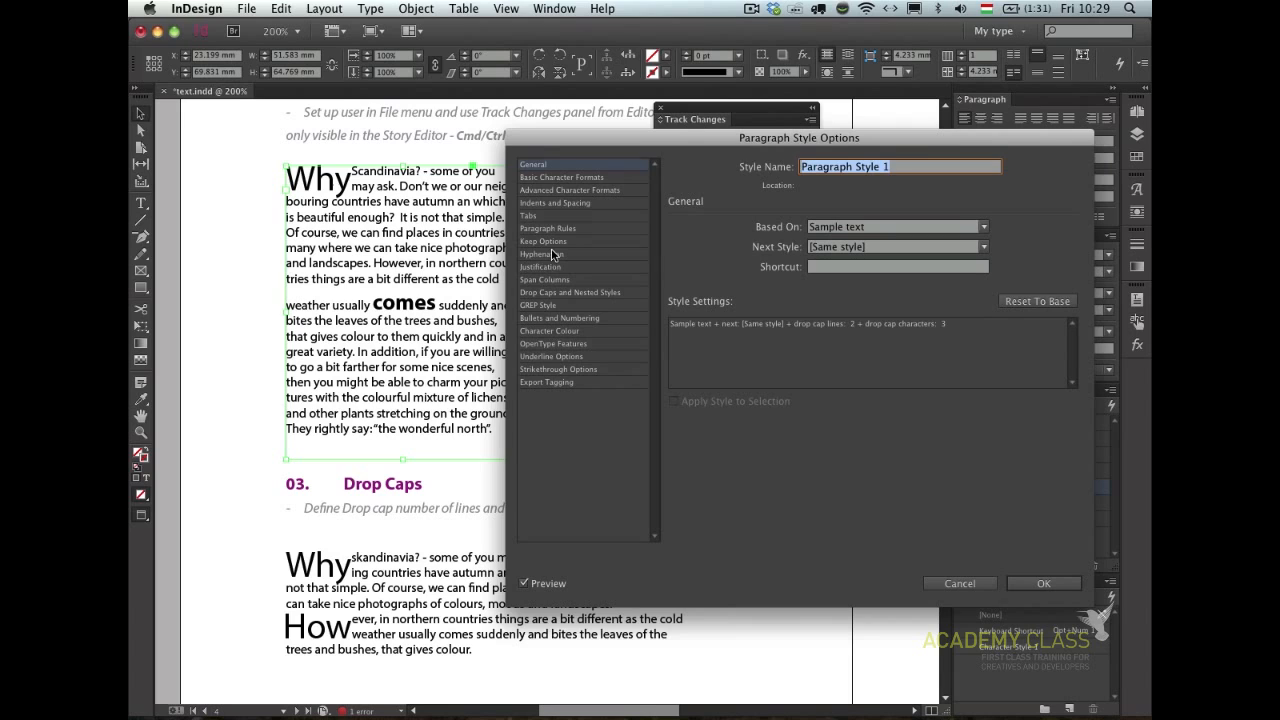
{"action": "left_click", "coordinate": [566, 191]}
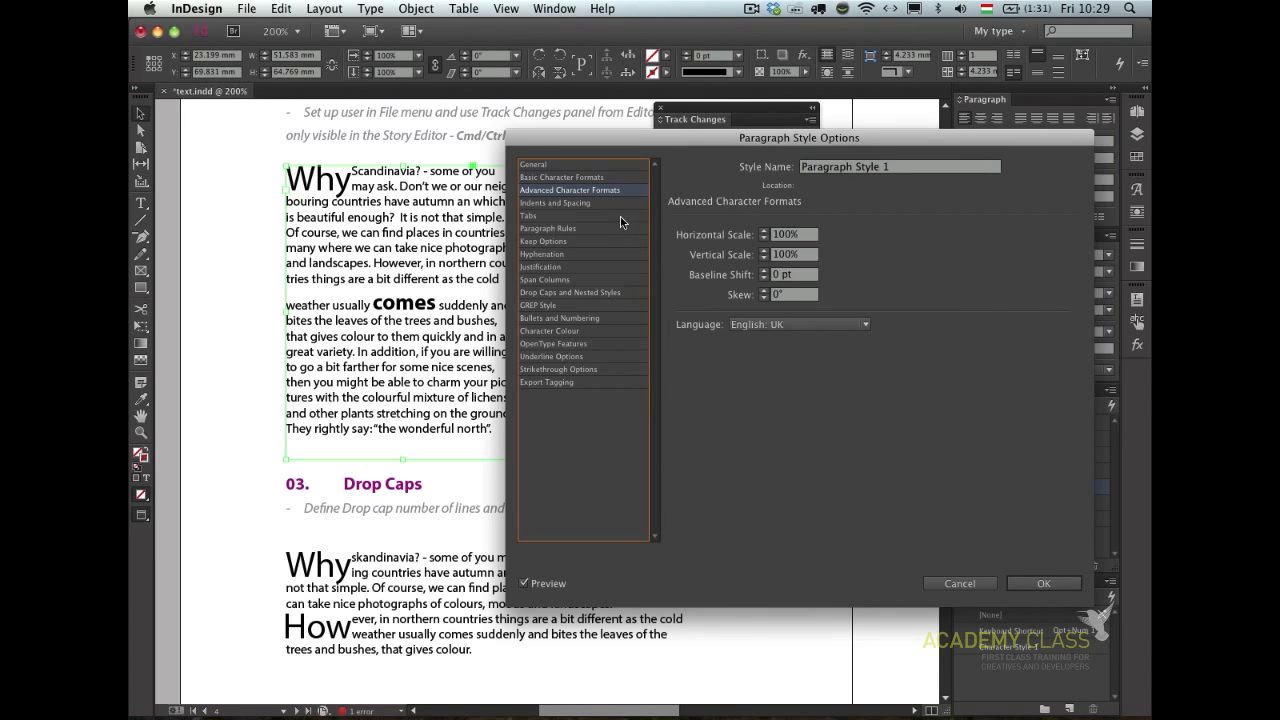
{"action": "left_click", "coordinate": [548, 165]}
{"action": "left_click", "coordinate": [573, 204]}
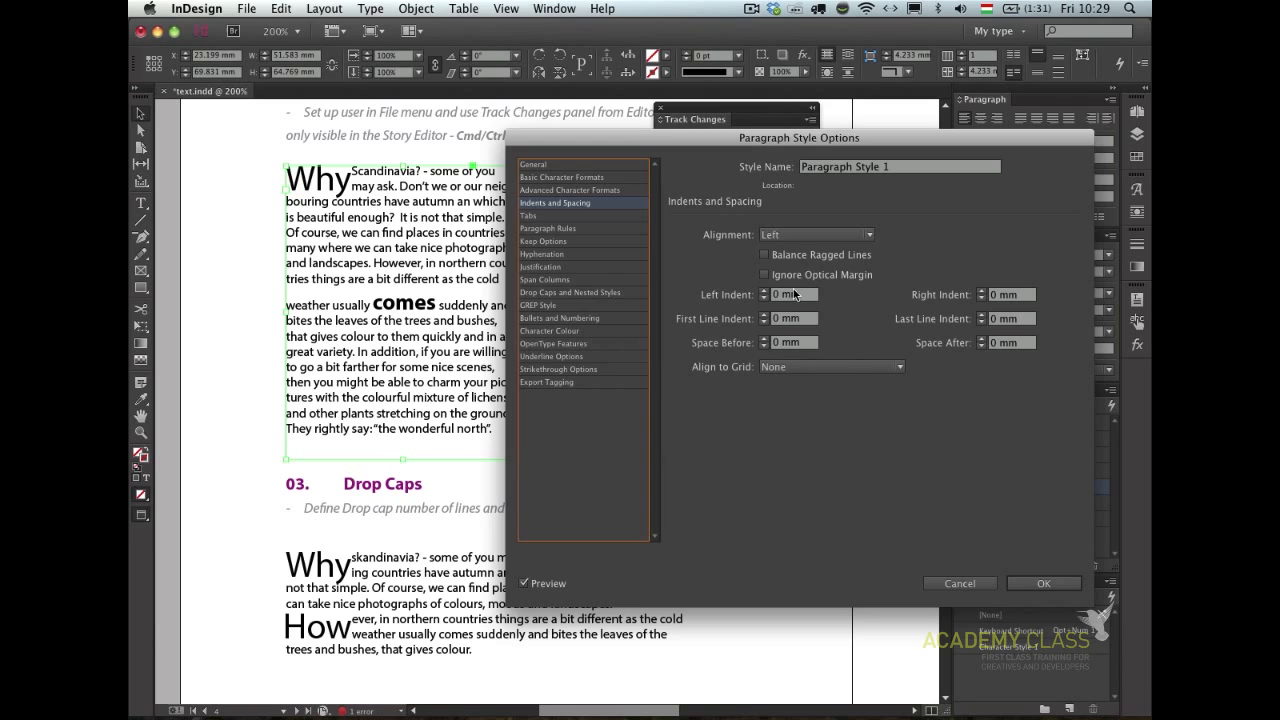
{"action": "left_click", "coordinate": [805, 238]}
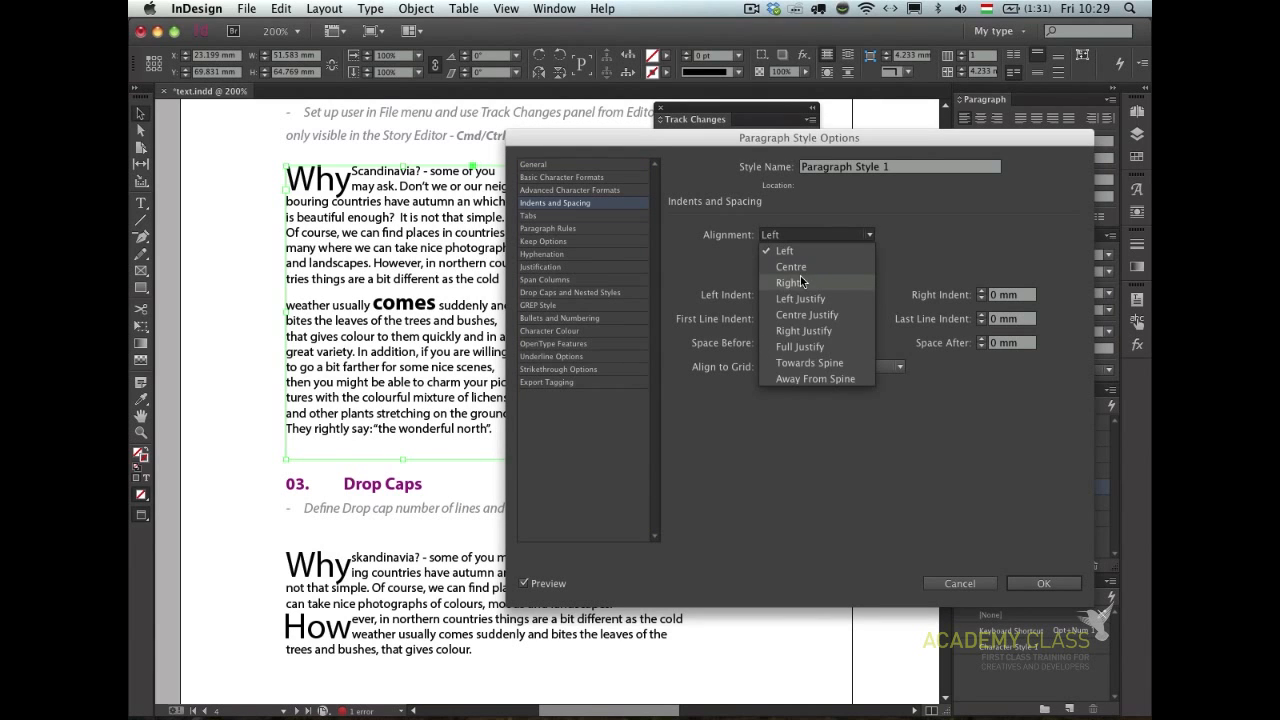
{"action": "left_click", "coordinate": [798, 282]}
{"action": "left_click", "coordinate": [1043, 583]}
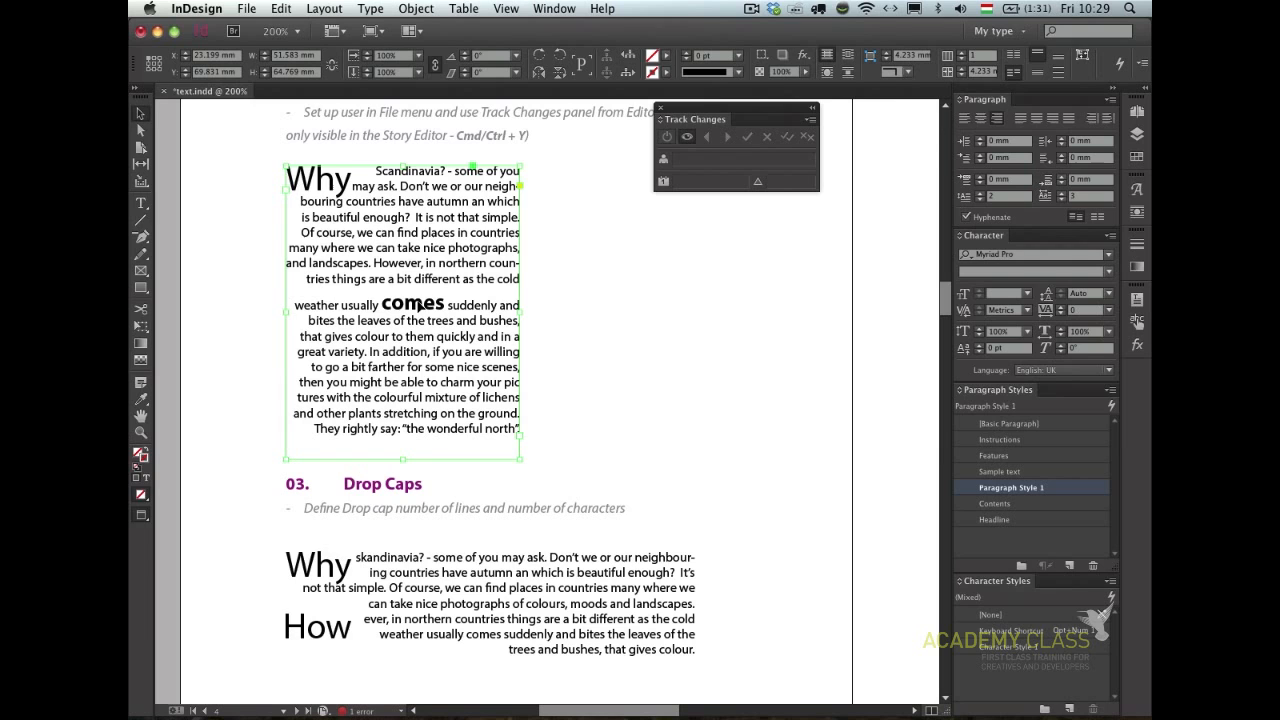
- Set the font size of Character Style 1 to 12 pt with the preview turned on
{"action": "left_click", "coordinate": [861, 474]}
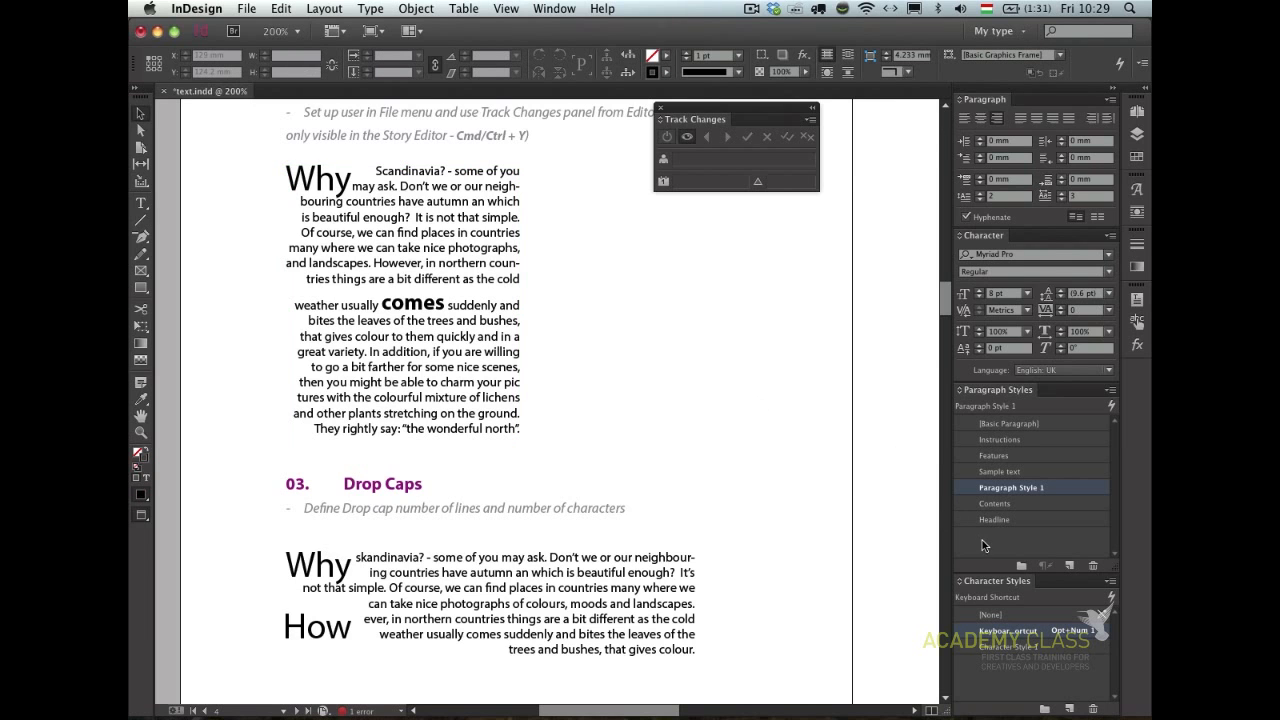
{"action": "double_click", "coordinate": [1014, 646]}
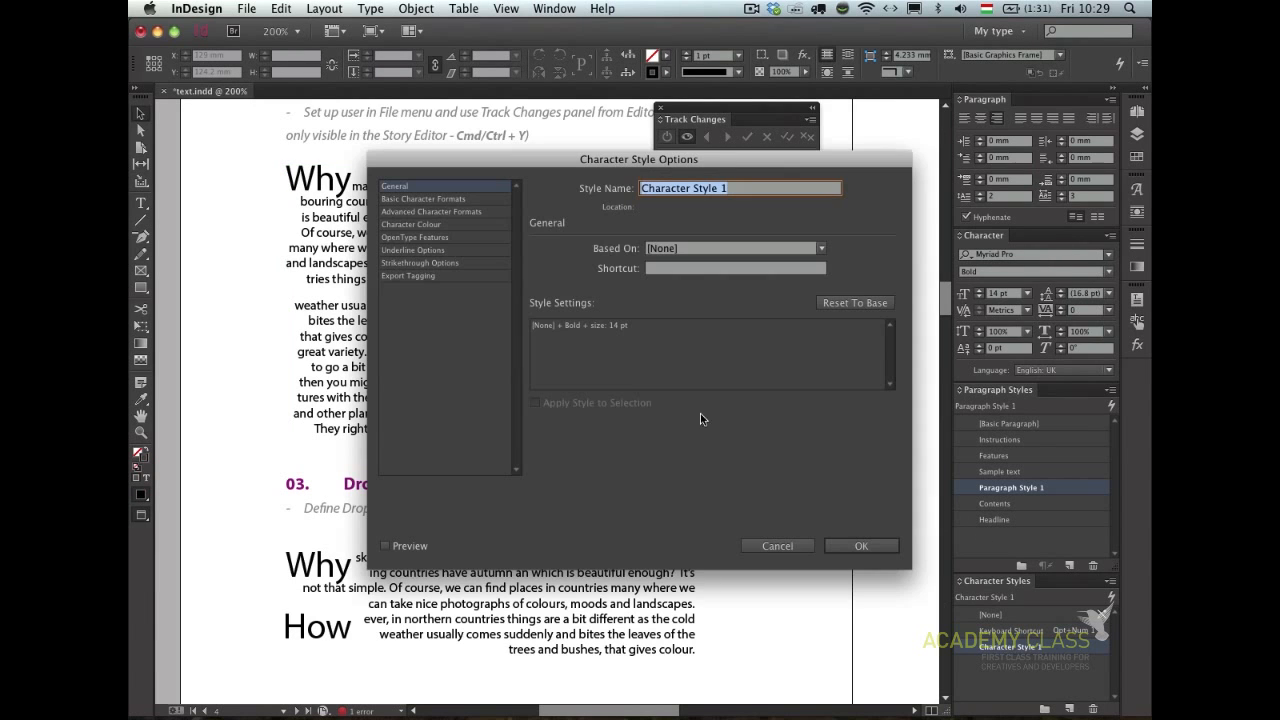
{"action": "left_click_drag", "start_coordinate": [527, 163], "coordinate": [661, 193]}
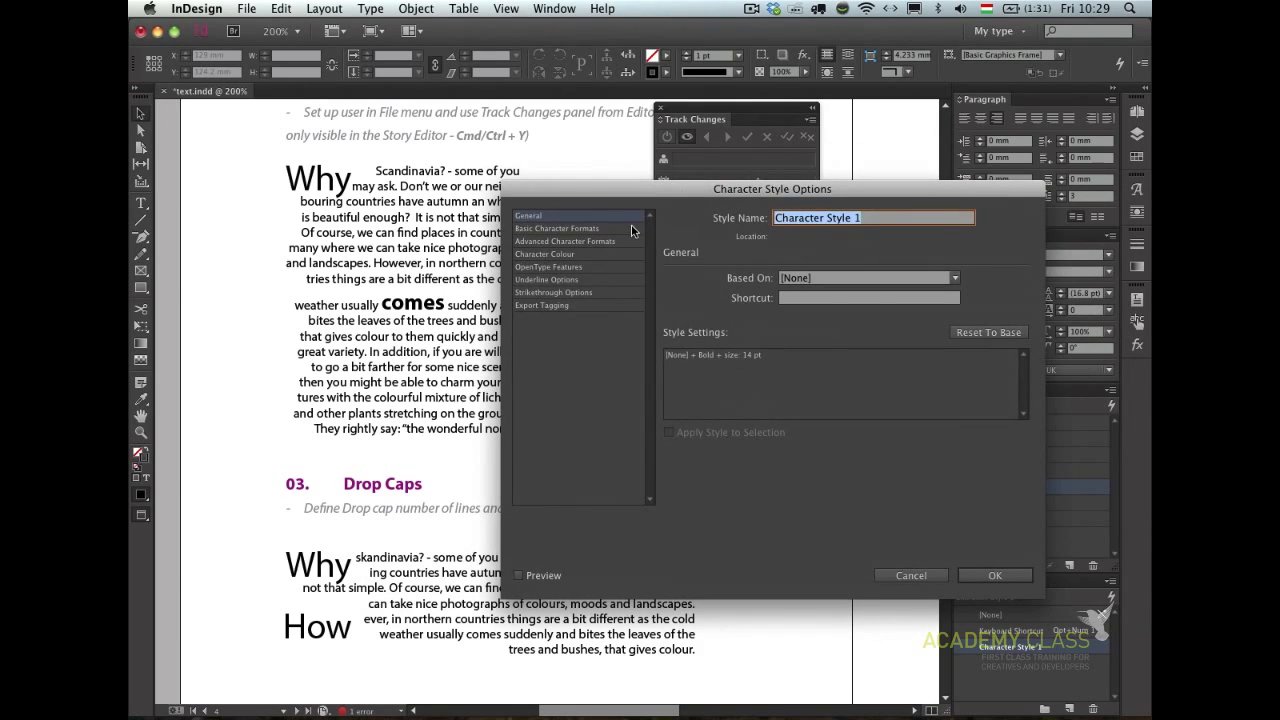
{"action": "left_click", "coordinate": [561, 230]}
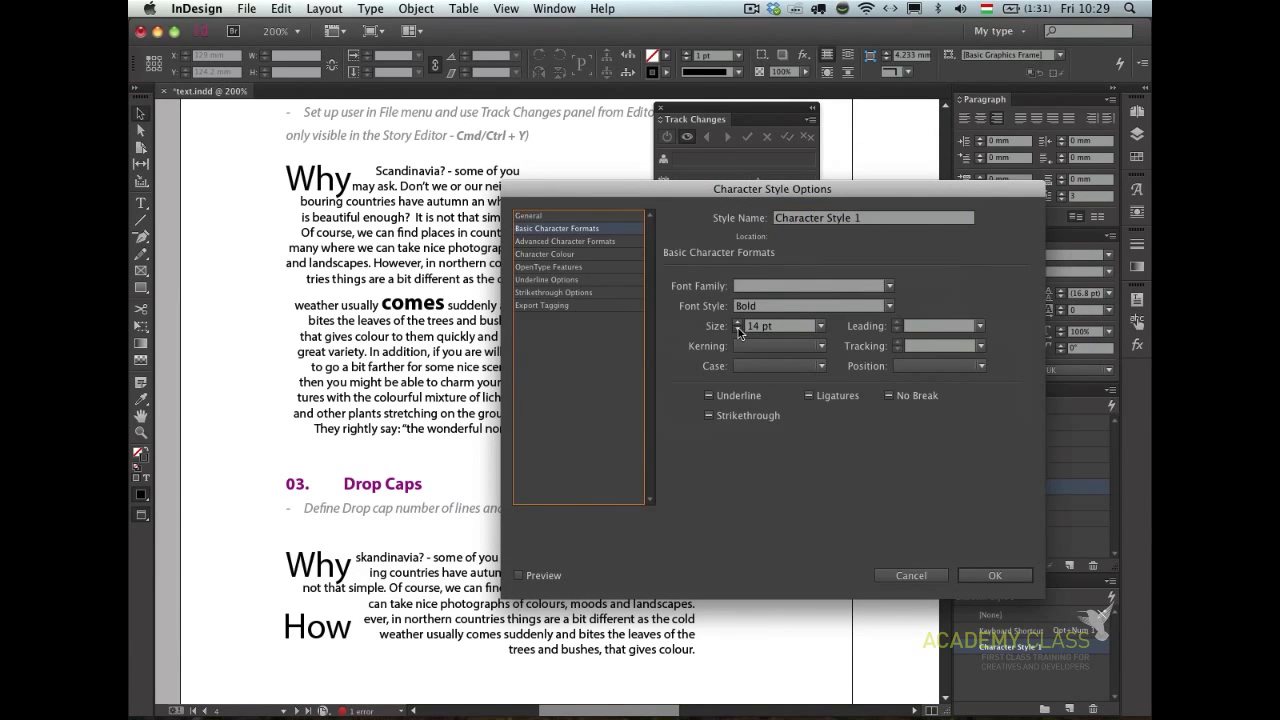
{"action": "left_click", "coordinate": [532, 572]}
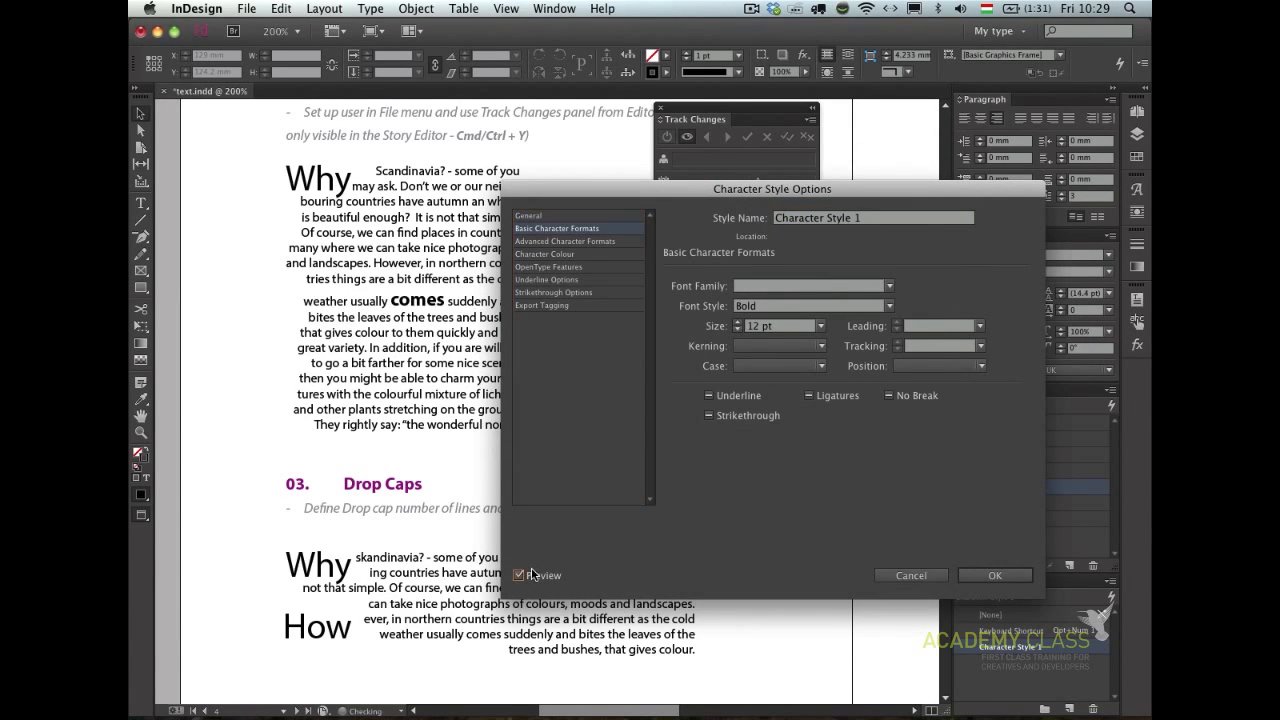
{"action": "left_click", "coordinate": [995, 578]}
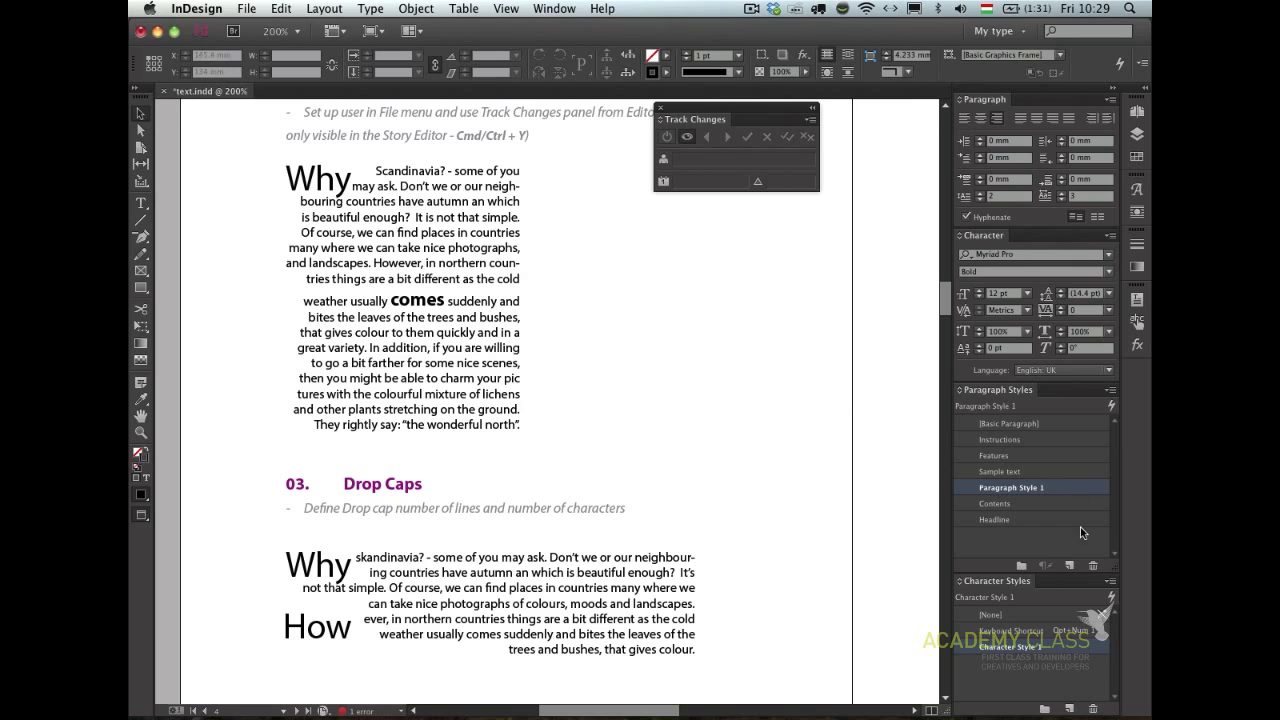
- Add a nested style to Paragraph Style 1 and reduce its drop cap lines to 0
{"action": "double_click", "coordinate": [1063, 487]}
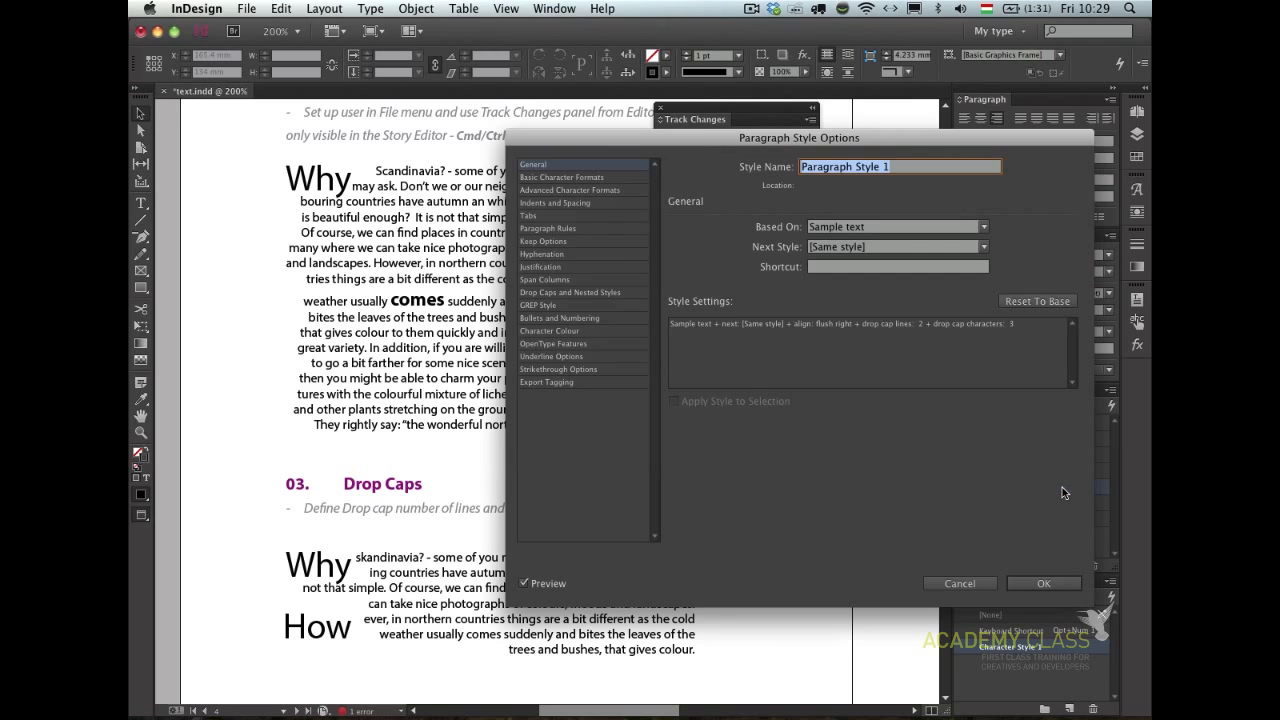
{"action": "left_click", "coordinate": [617, 293]}
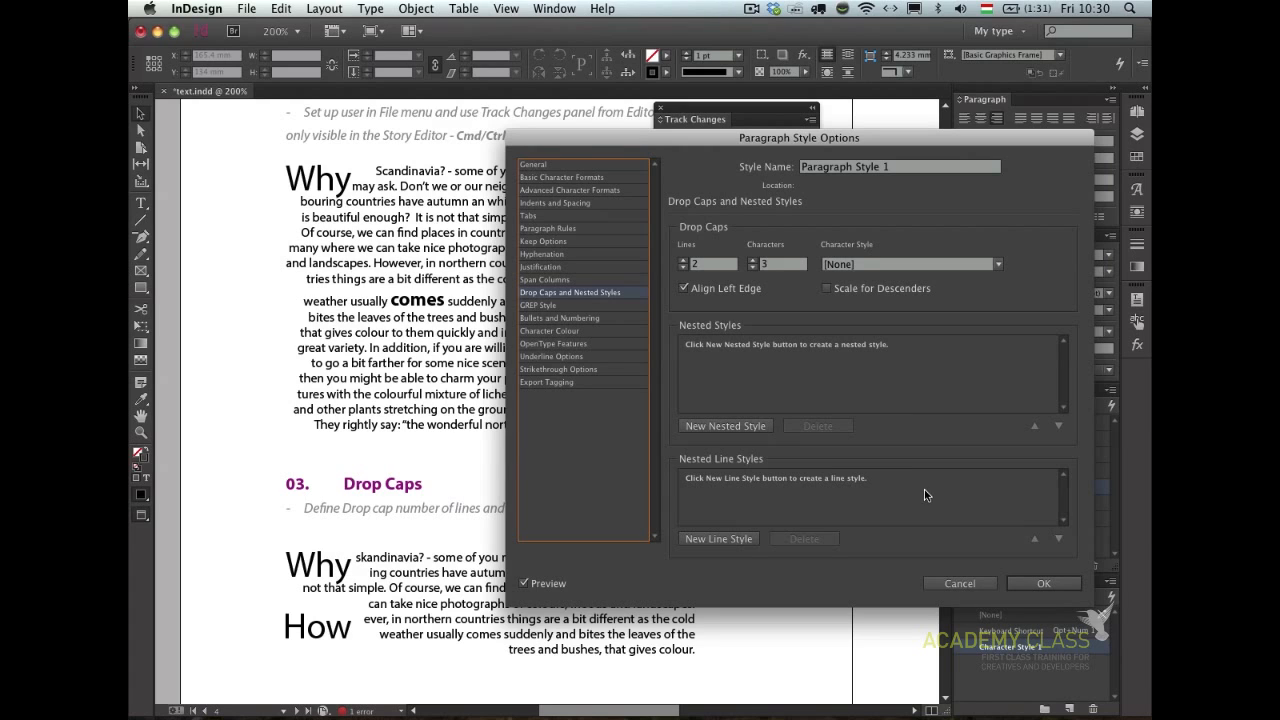
{"action": "left_click", "coordinate": [757, 424]}
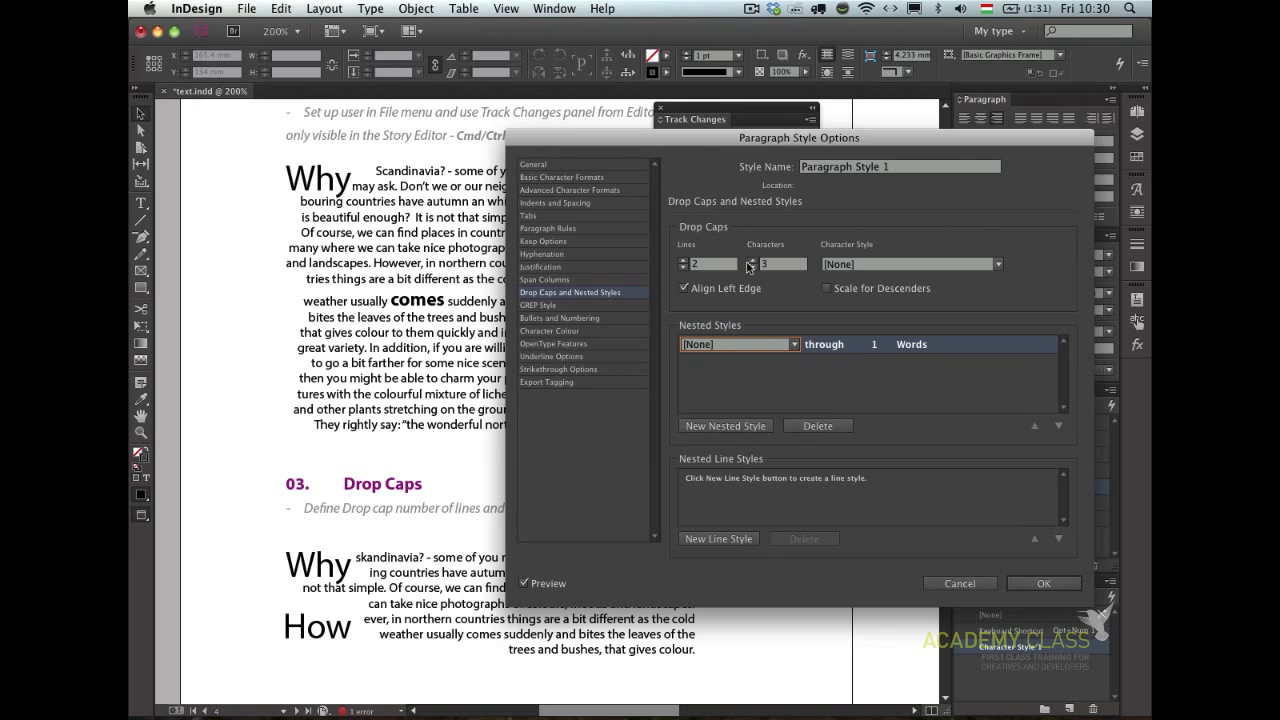
{"action": "left_click", "coordinate": [682, 268]}
{"action": "left_click", "coordinate": [682, 268]}
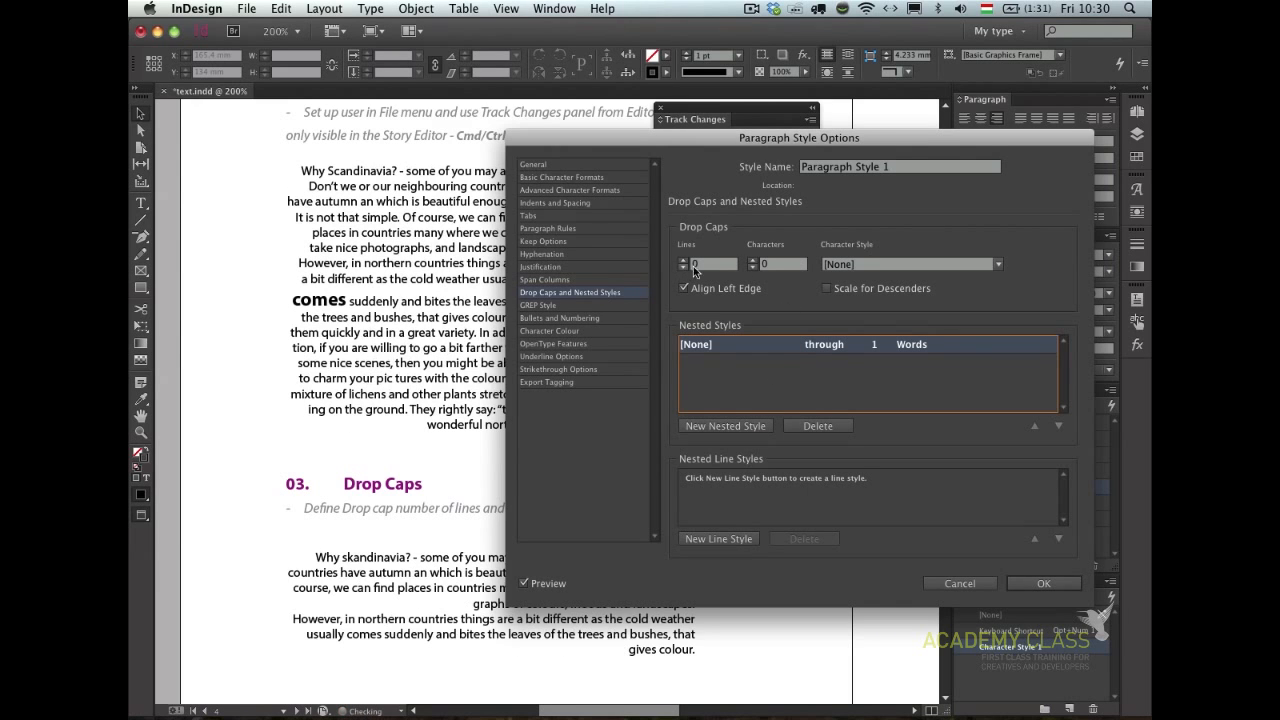
- Make Paragraph Style 1's nested style apply Character Style 1 up to 3 words and accept the style options
{"action": "left_click", "coordinate": [707, 345]}
{"action": "left_click", "coordinate": [714, 345]}
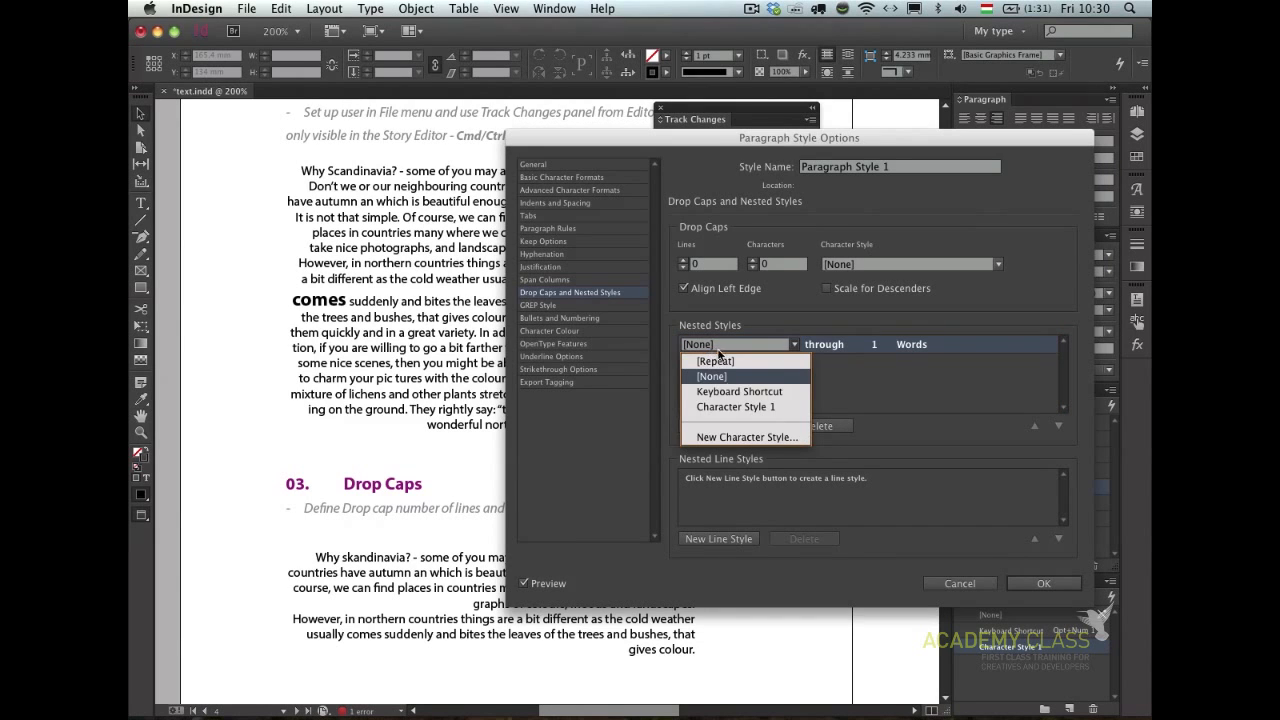
{"action": "left_click", "coordinate": [731, 408]}
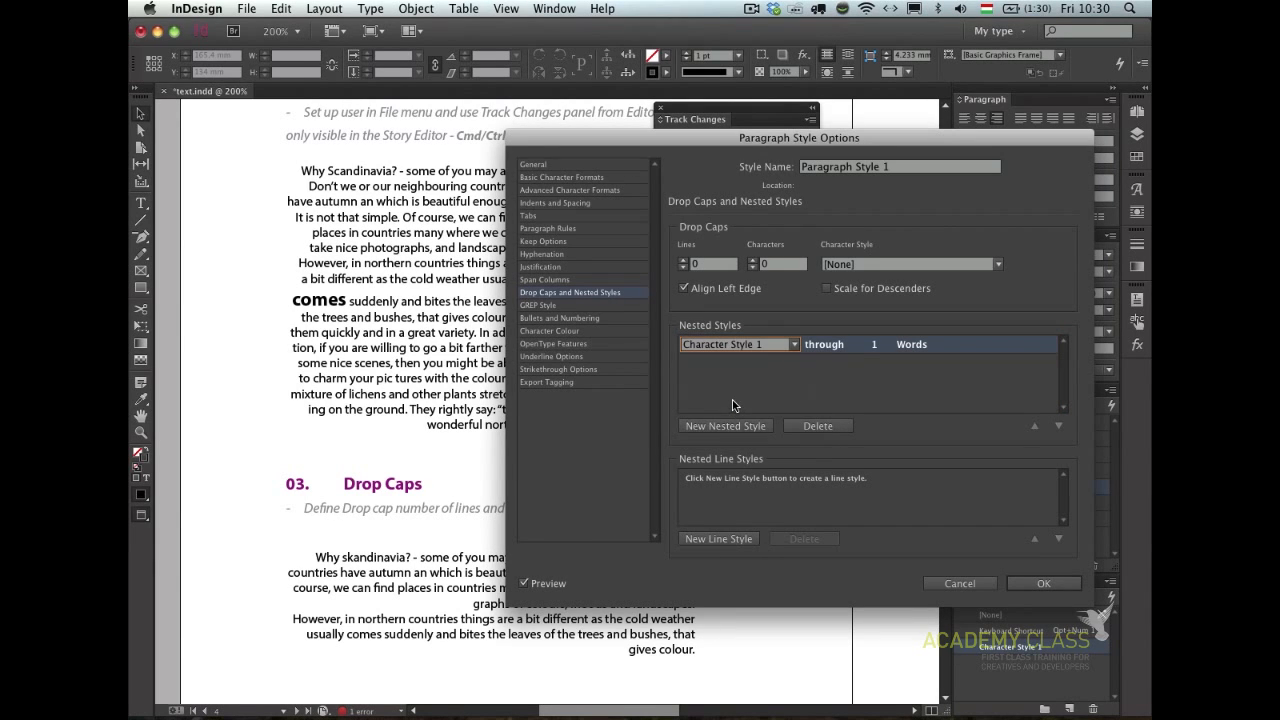
{"action": "left_click", "coordinate": [846, 344]}
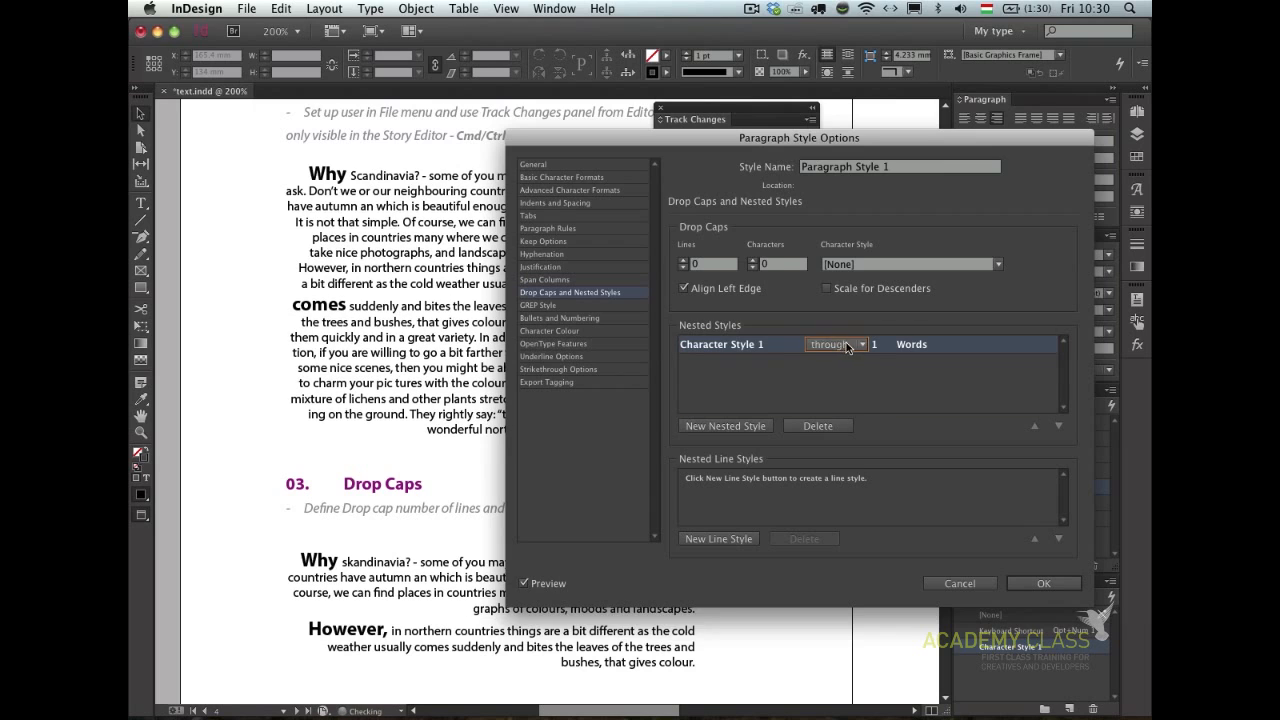
{"action": "left_click", "coordinate": [846, 344]}
{"action": "left_click", "coordinate": [842, 377]}
{"action": "left_click", "coordinate": [877, 344]}
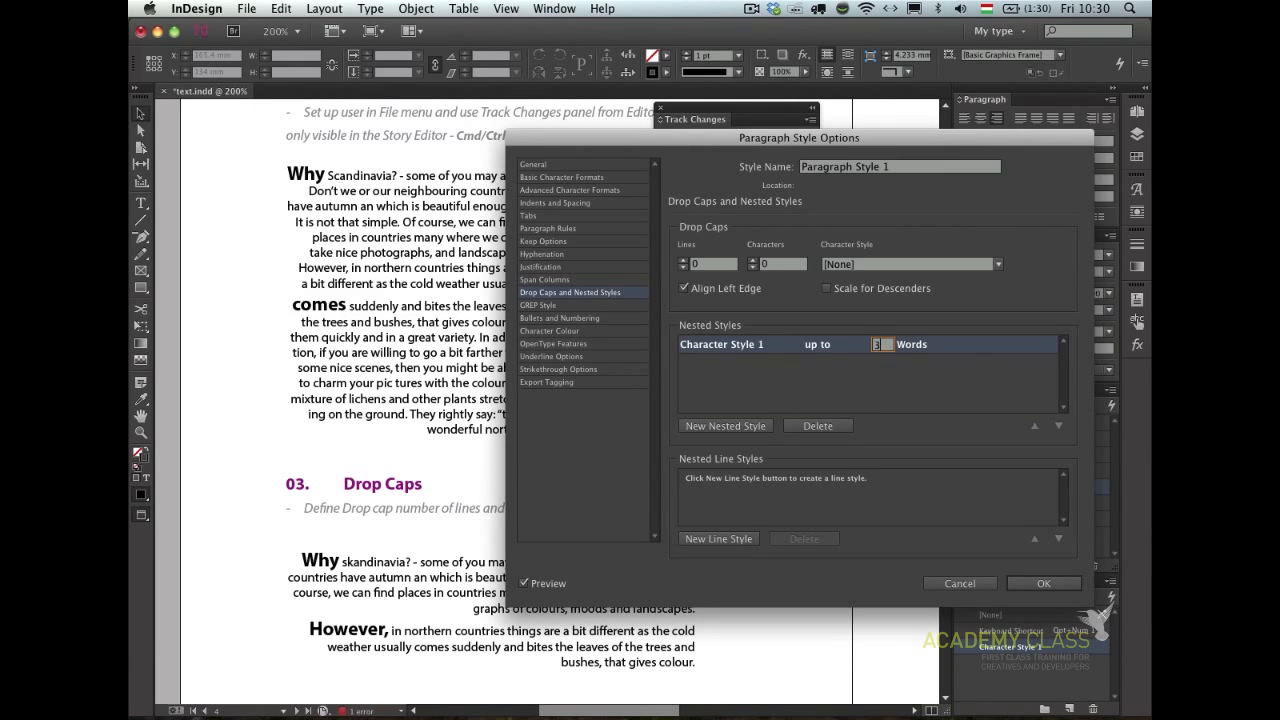
{"action": "key", "text": "Return"}
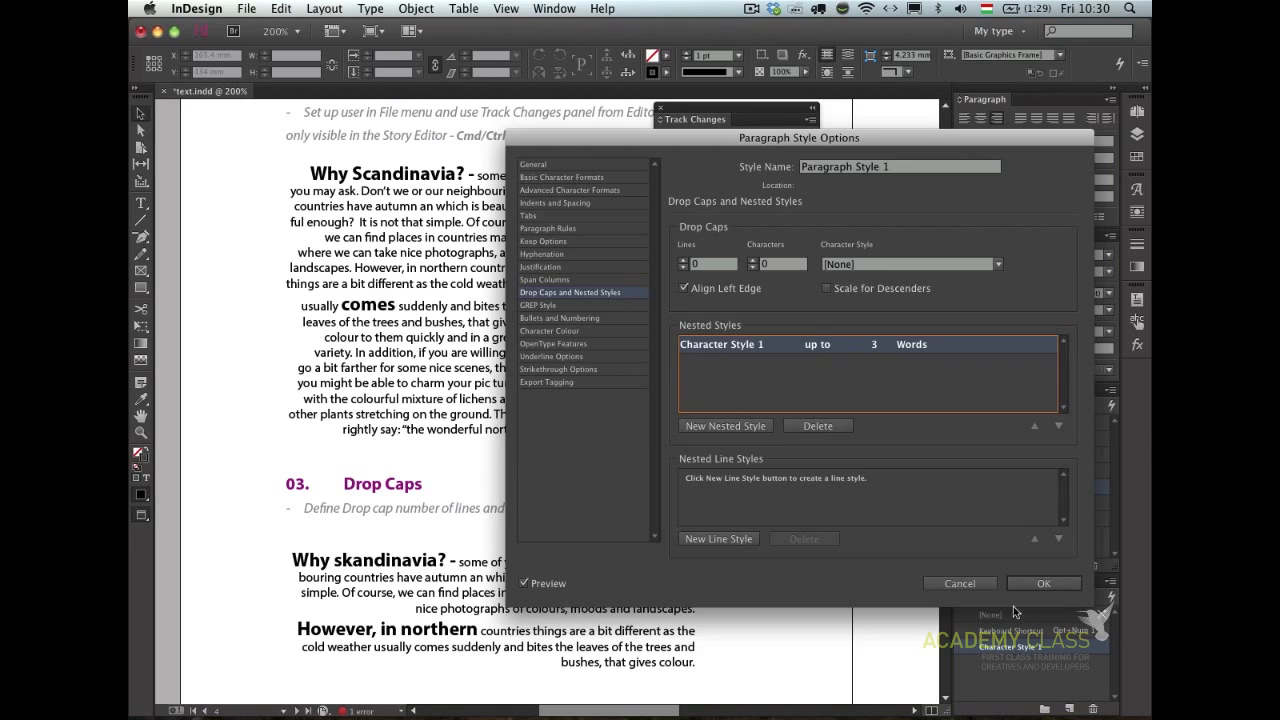
{"action": "left_click", "coordinate": [1043, 584]}
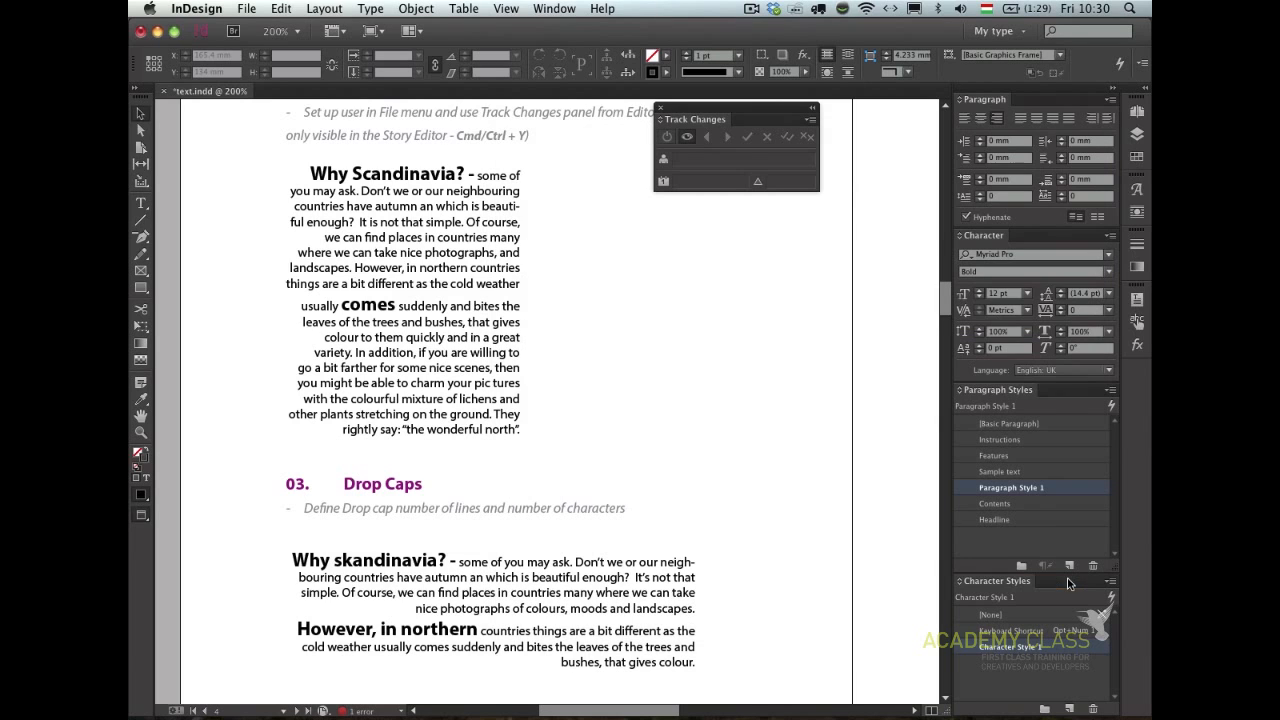
- Widen the upper sample text frame to about 81.8 mm and set the word "comes" to the [None] character style
{"action": "left_click", "coordinate": [512, 300]}
{"action": "left_click_drag", "start_coordinate": [521, 306], "coordinate": [657, 311]}
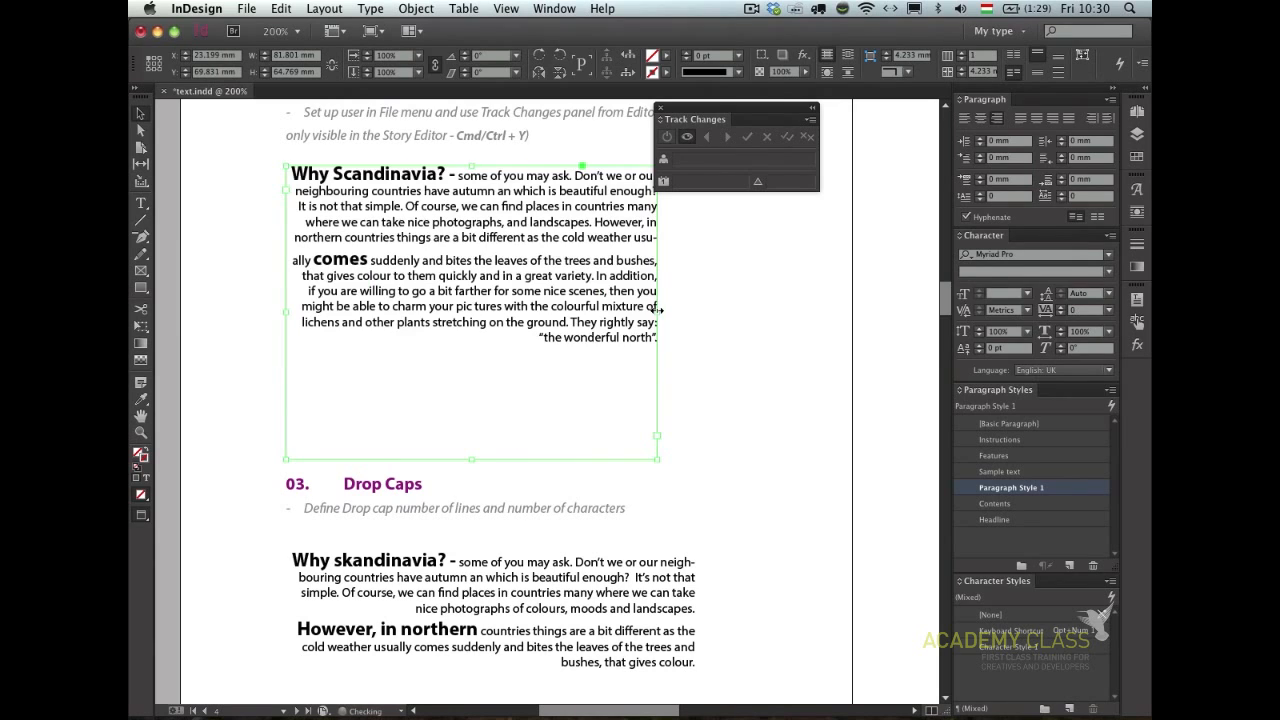
{"action": "double_click", "coordinate": [340, 258]}
{"action": "double_click", "coordinate": [340, 258]}
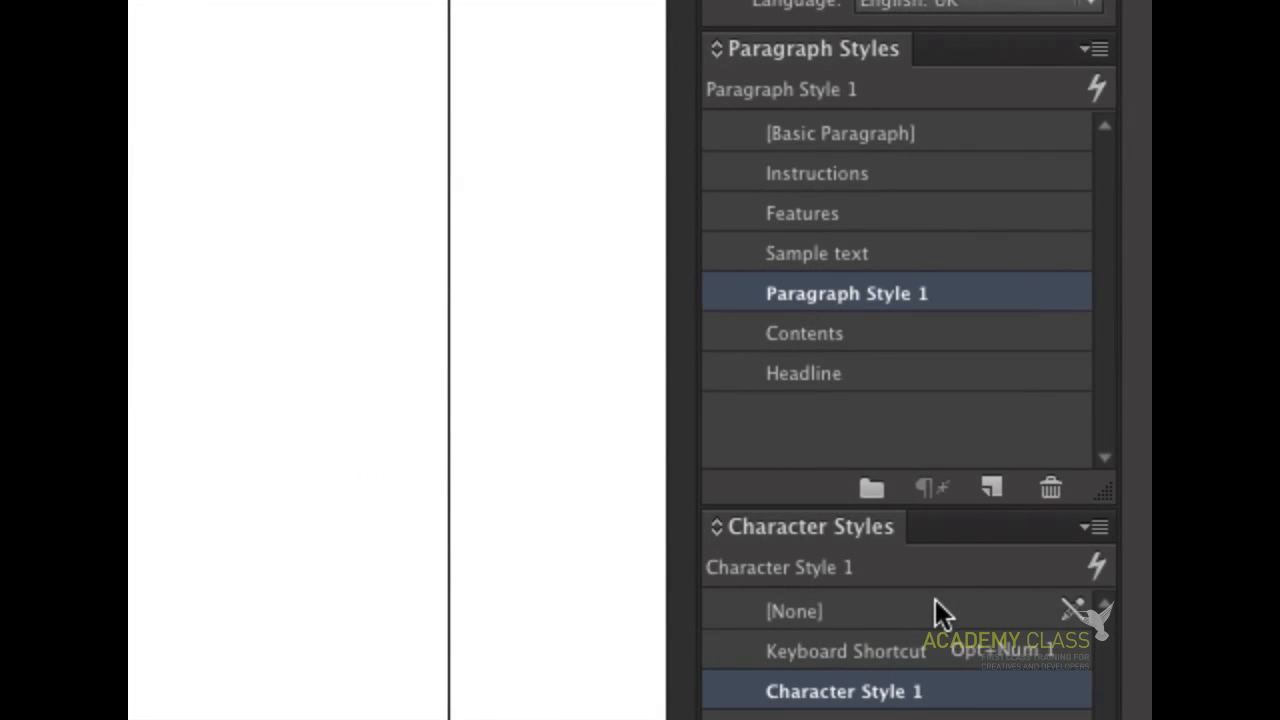
{"action": "left_click", "coordinate": [935, 605]}
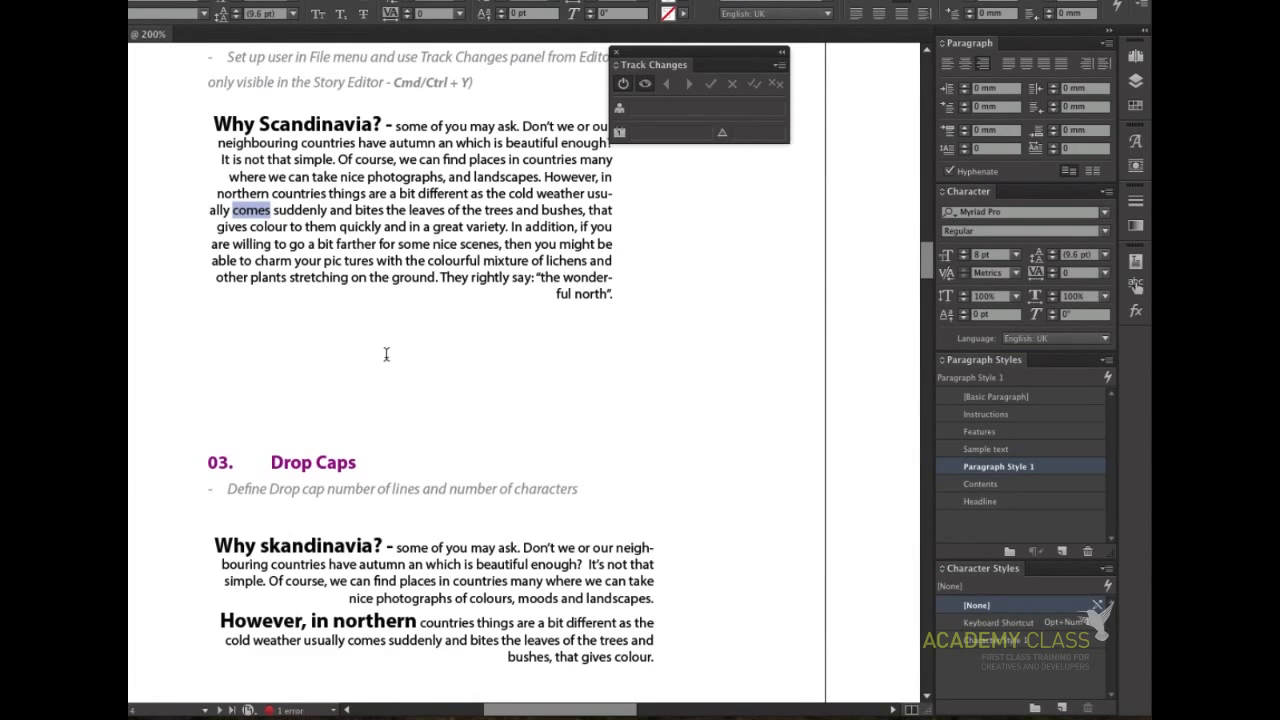
- Split the upper sample text into a new paragraph starting at "However" and deselect the frame
{"action": "left_click", "coordinate": [342, 227]}
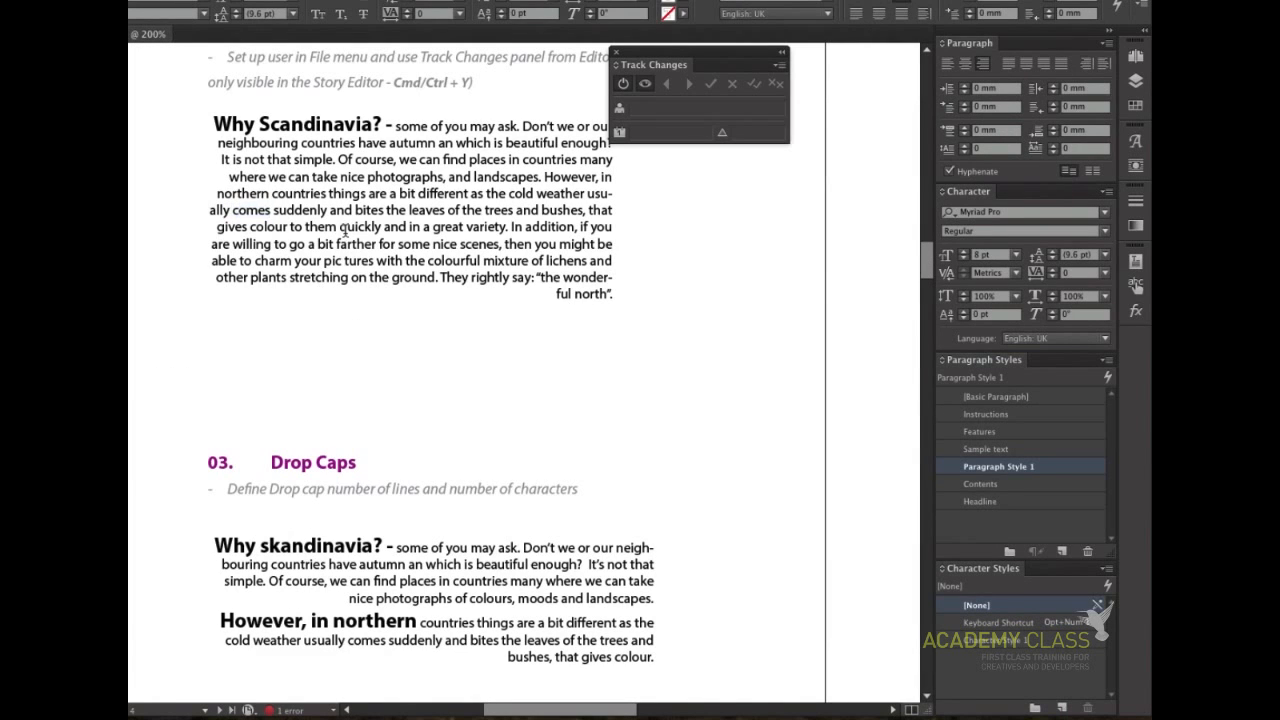
{"action": "left_click", "coordinate": [543, 177]}
{"action": "key", "text": "Return"}
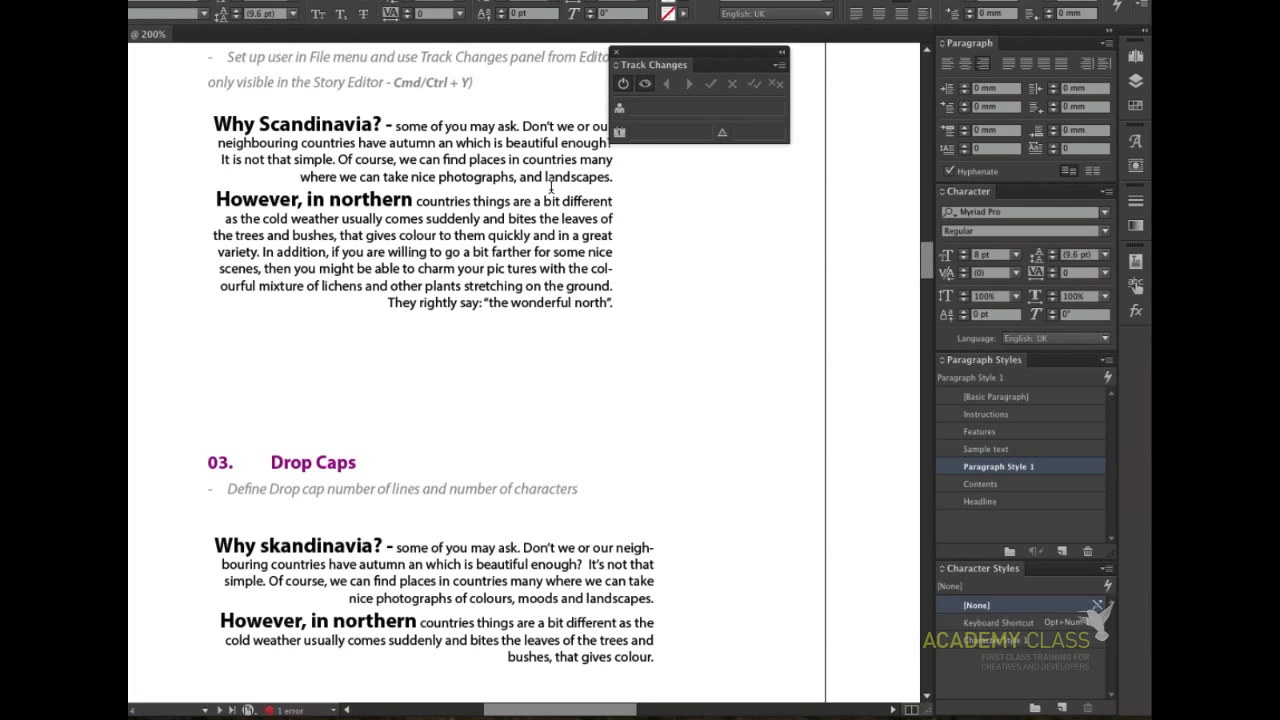
{"action": "key", "text": "Escape"}
{"action": "left_click", "coordinate": [672, 234]}
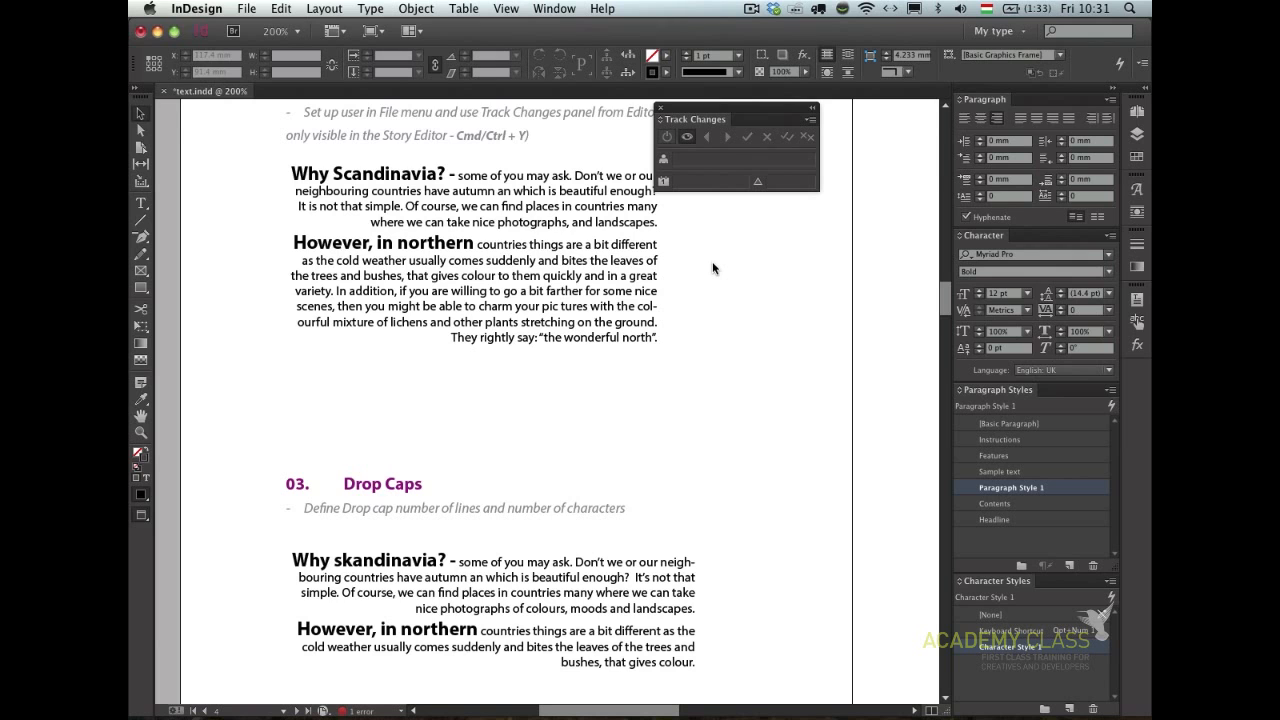
- Close the floating Track Changes panel
{"action": "key", "text": "super+alt+0"}
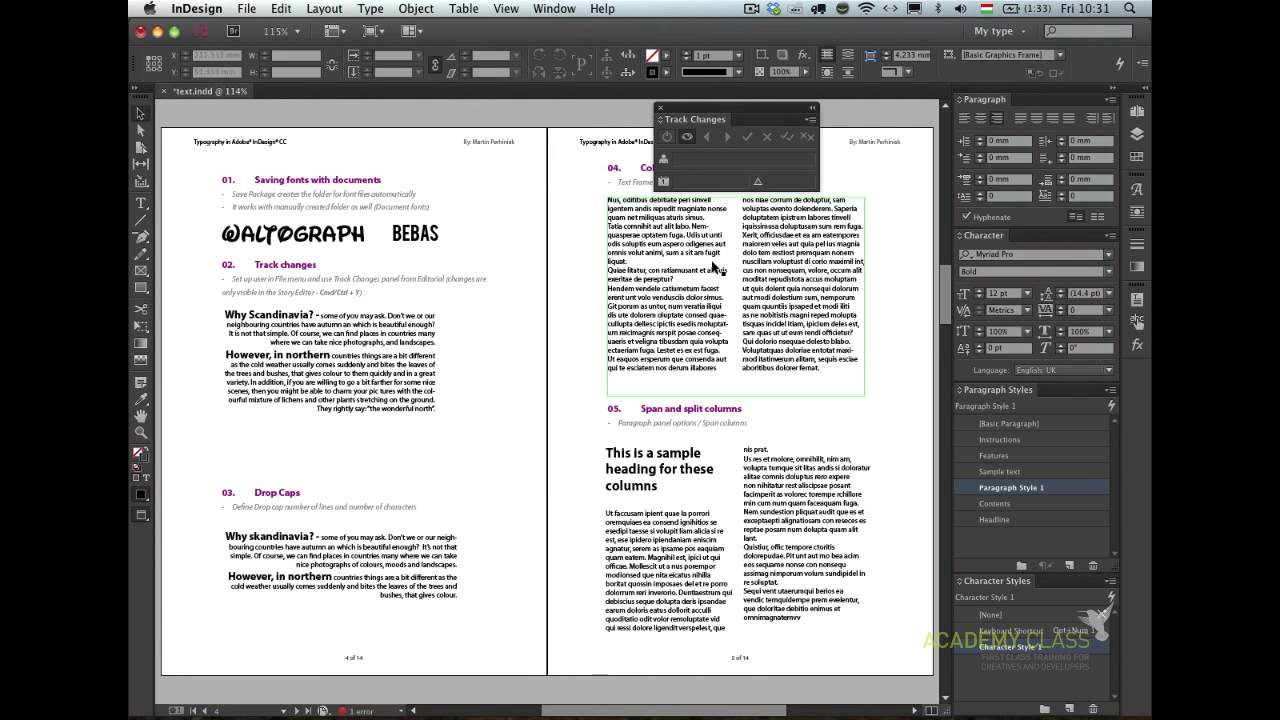
{"action": "scroll", "coordinate": [590, 327], "scroll_direction": "right", "scroll_amount": 5}
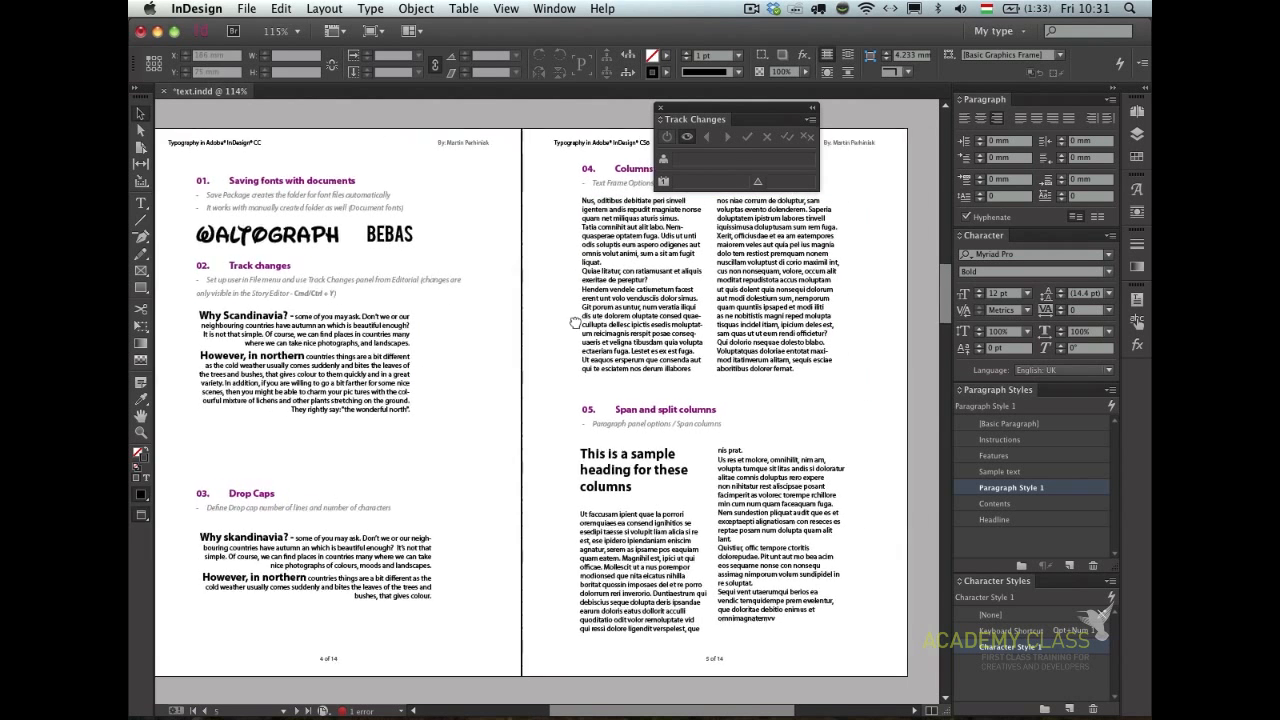
{"action": "left_click", "coordinate": [659, 107]}
- Try 3 columns in the Text Frame Options of the Columns section's text frame with the preview turned on
{"action": "left_click_drag", "start_coordinate": [355, 153], "coordinate": [755, 400]}
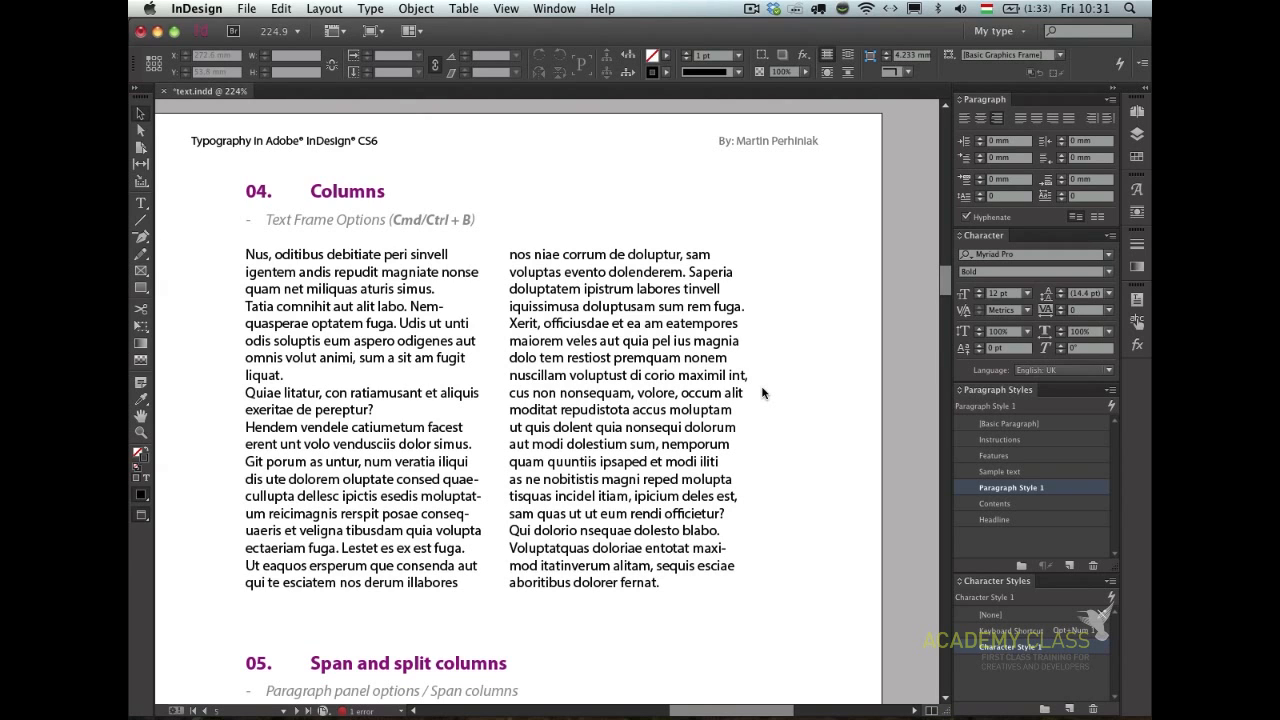
{"action": "left_click", "coordinate": [686, 424]}
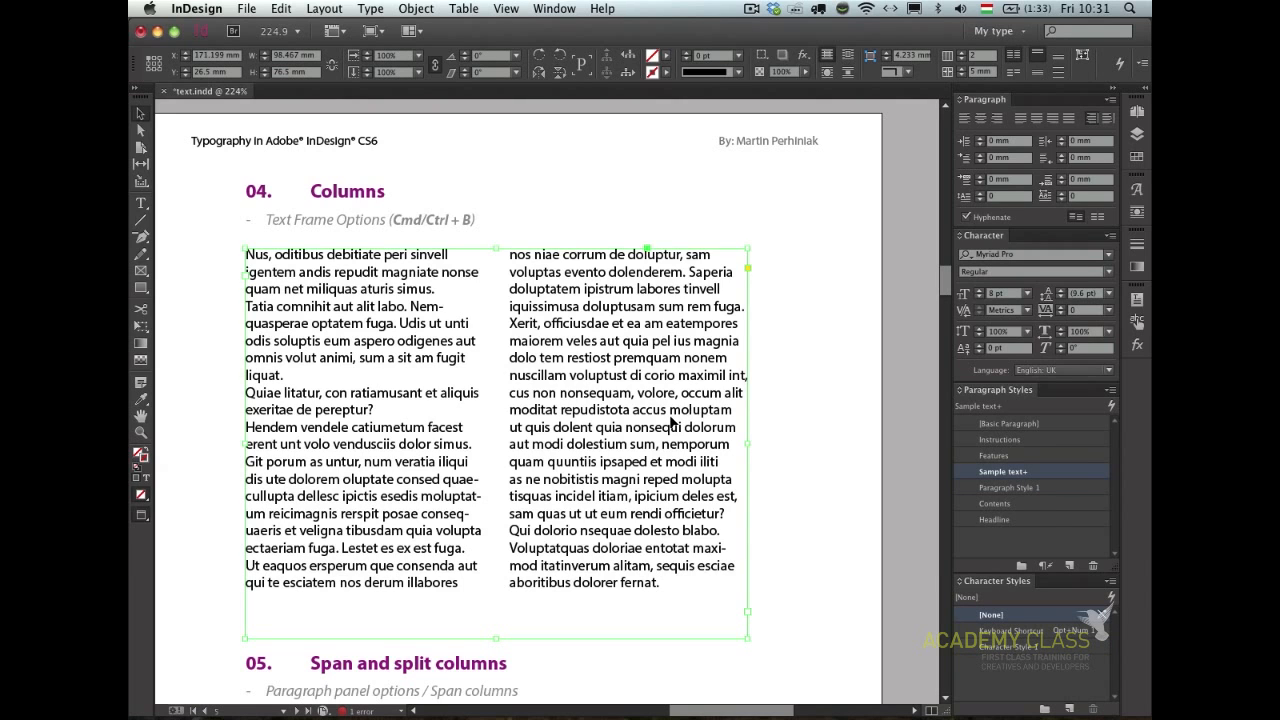
{"action": "key", "text": "super+b"}
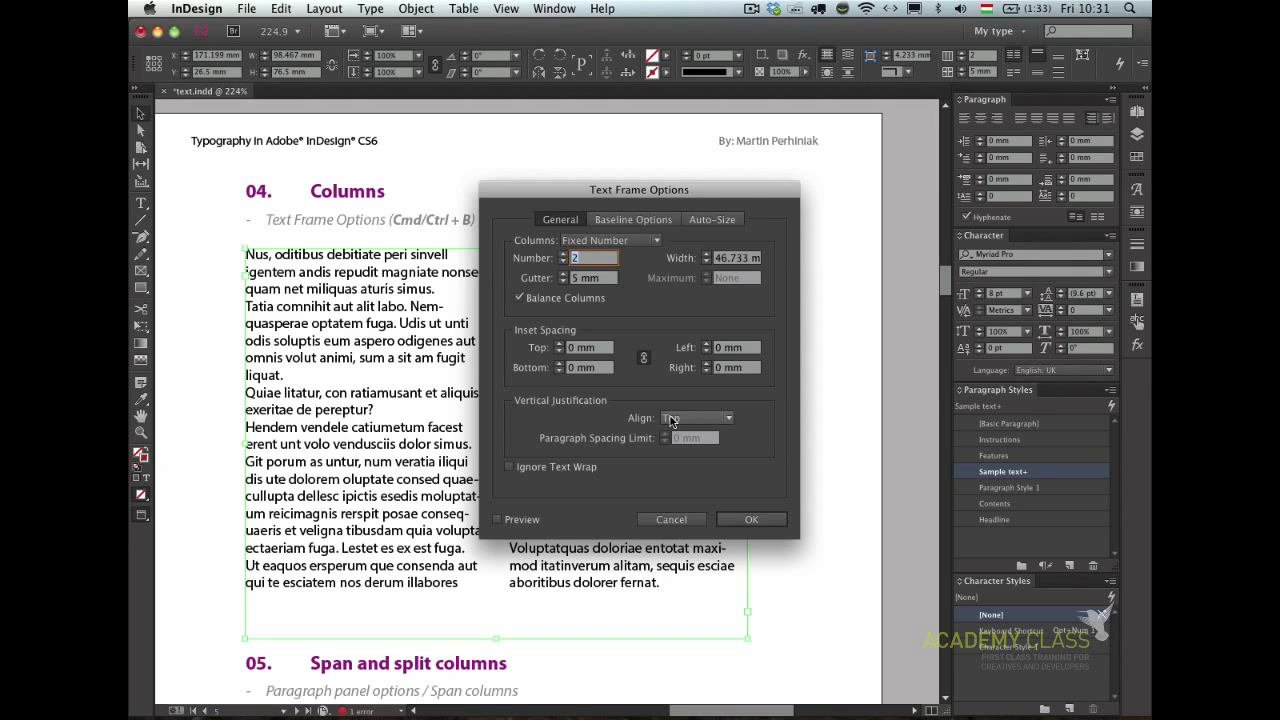
{"action": "left_click_drag", "start_coordinate": [624, 189], "coordinate": [932, 123]}
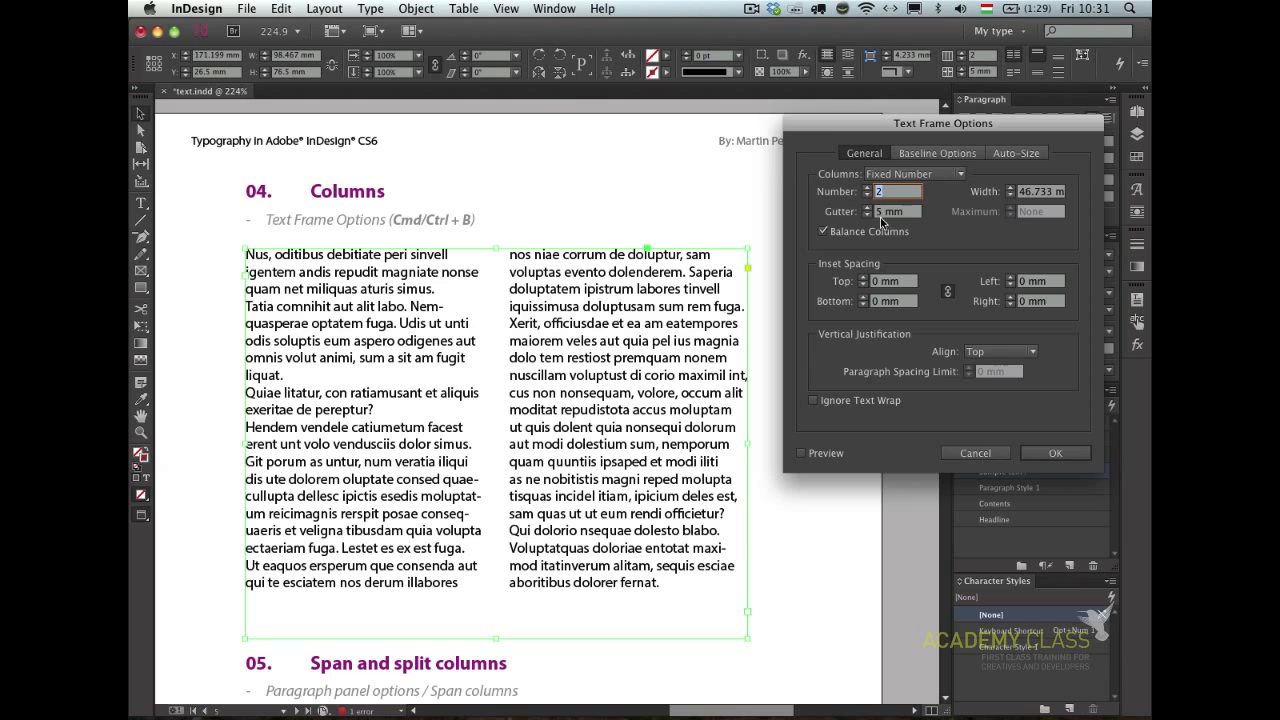
{"action": "type", "text": "3"}
{"action": "left_click", "coordinate": [802, 453]}
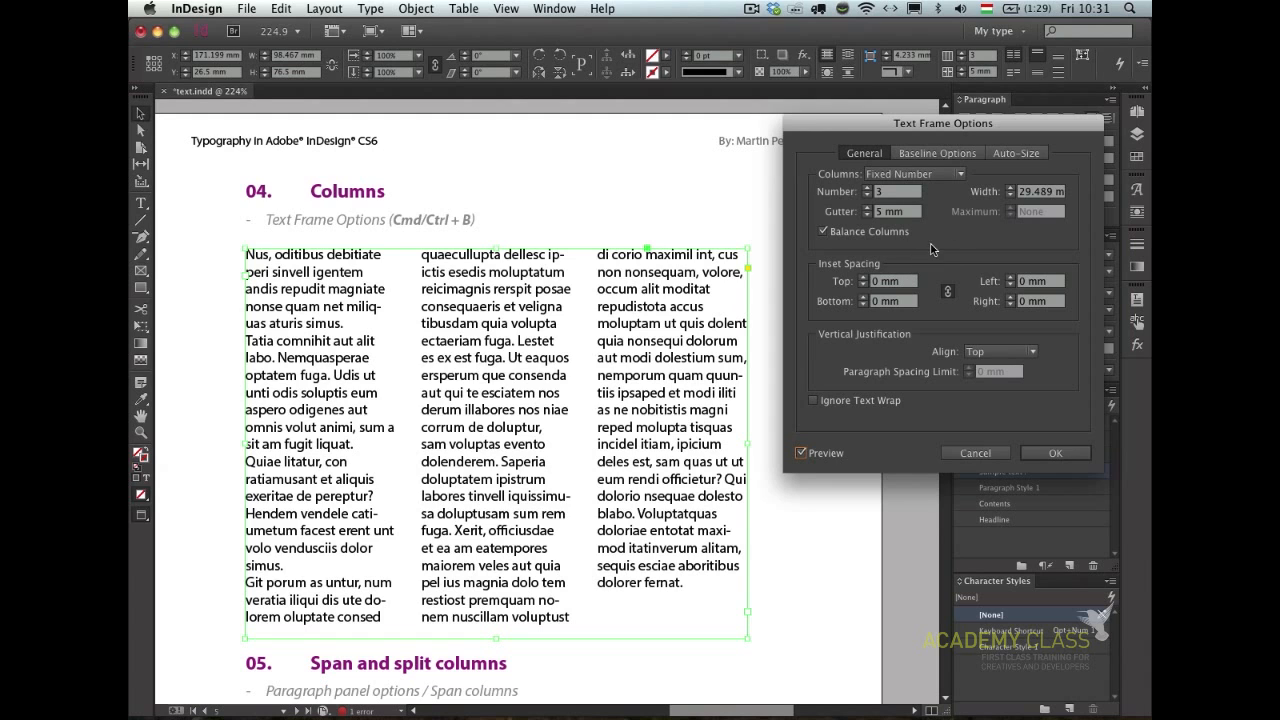
- Return the Columns section's text frame to 2 columns and accept the frame options
{"action": "left_click", "coordinate": [867, 189]}
{"action": "key", "text": "Down"}
{"action": "key", "text": "Down"}
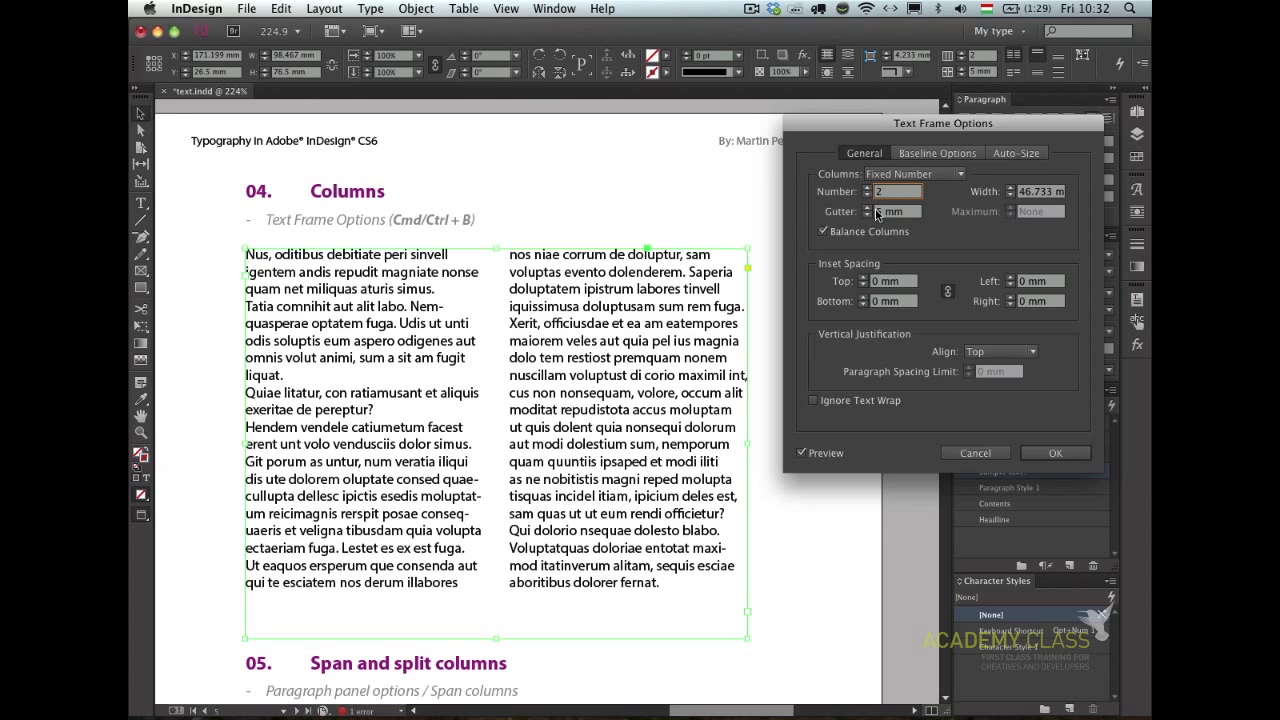
{"action": "left_click", "coordinate": [1056, 453]}
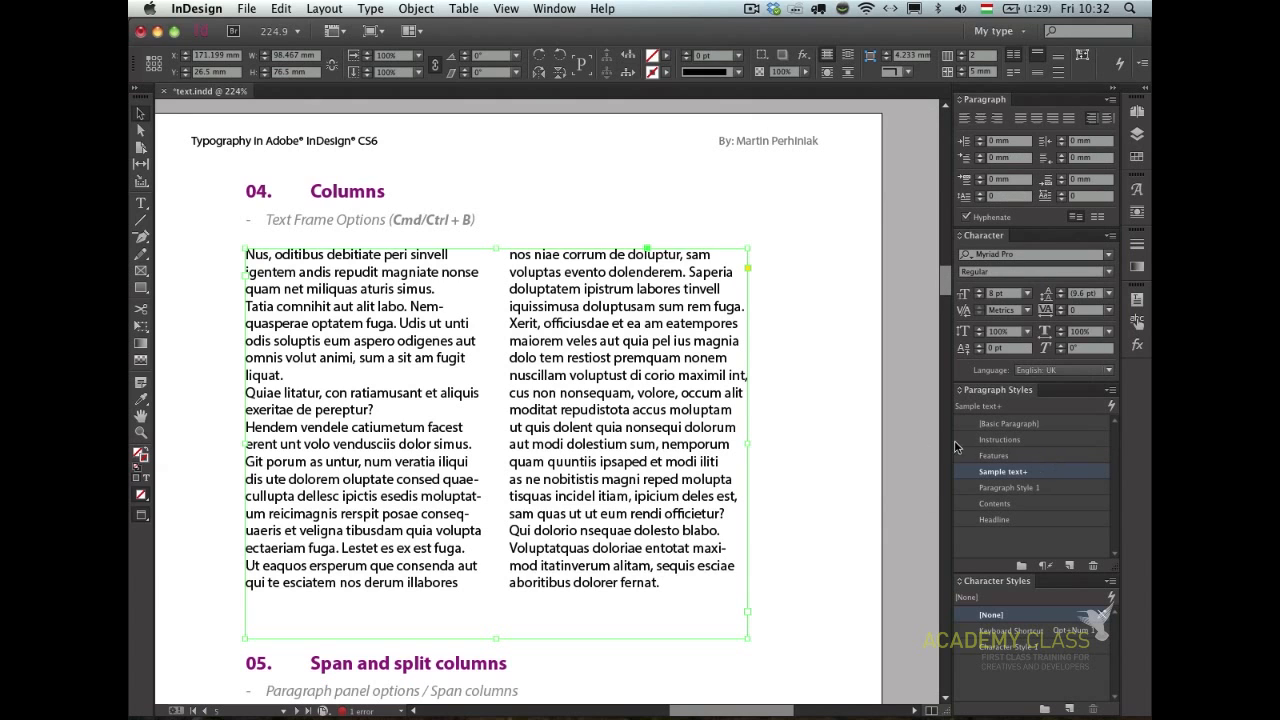
- Show the guides and frame edges, and set the gutter of the two-column text frame to 4 mm
{"action": "key", "text": "w"}
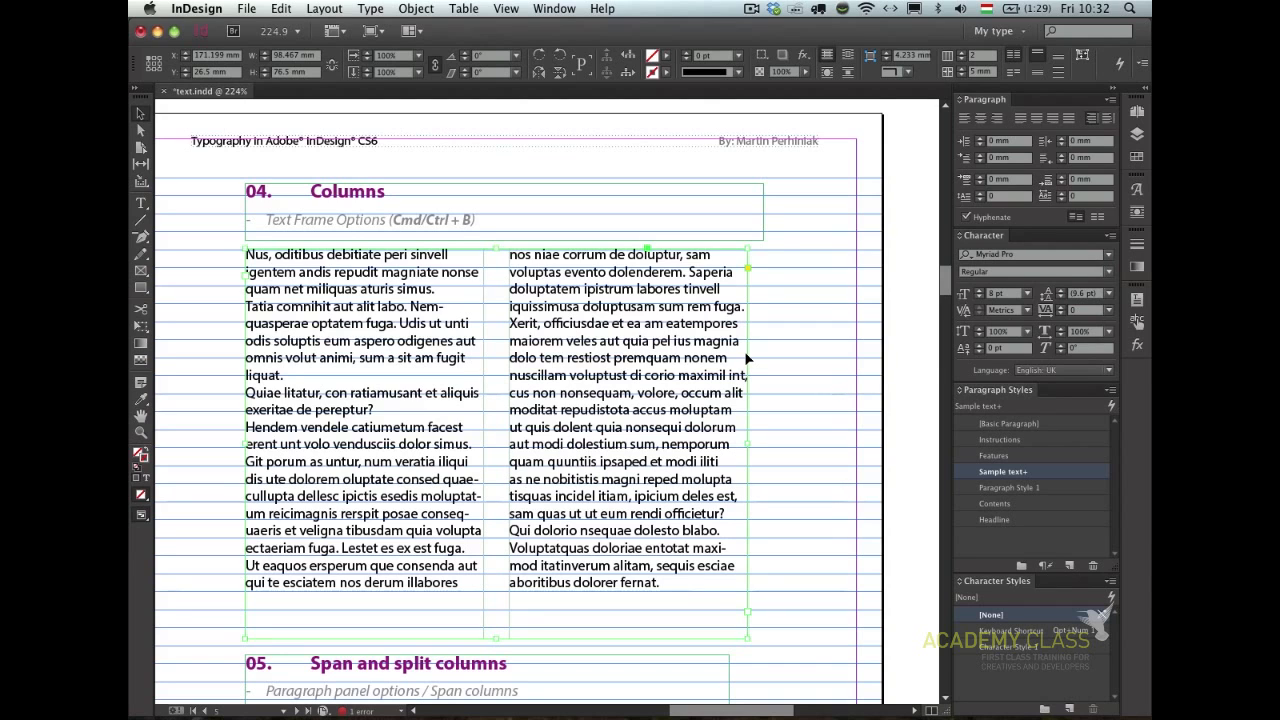
{"action": "key", "text": "super+b"}
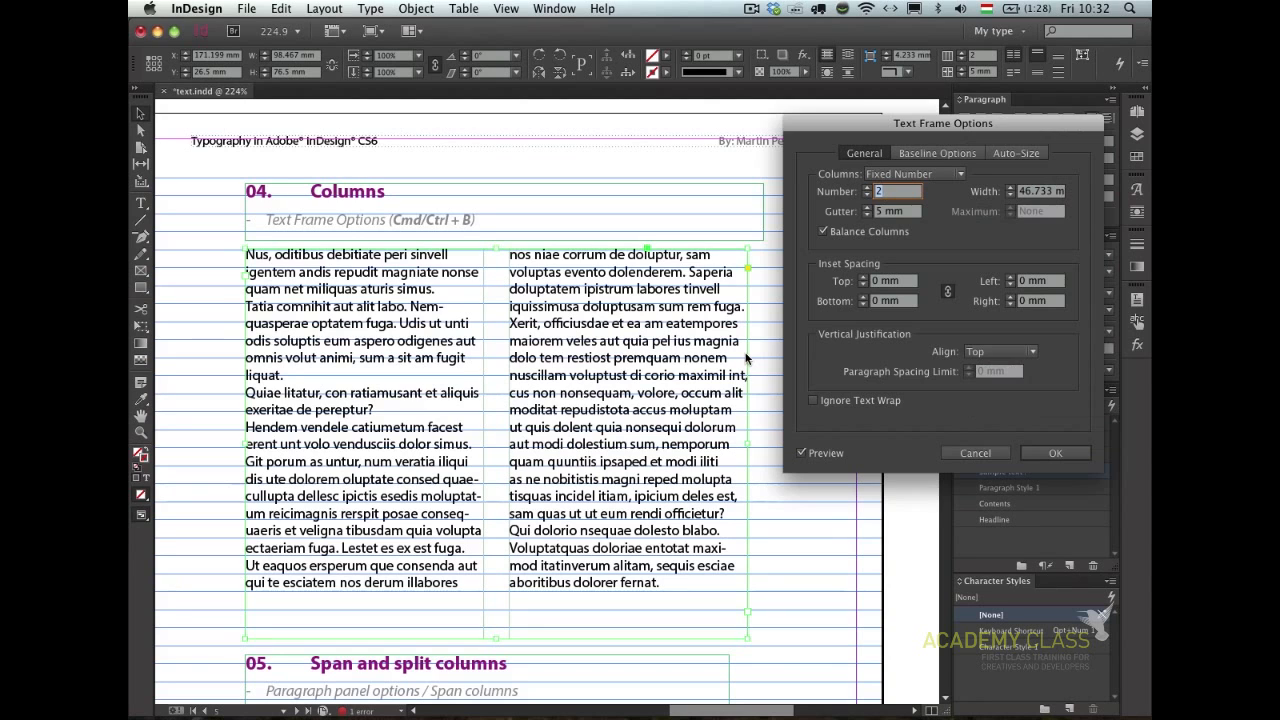
{"action": "left_click", "coordinate": [868, 207]}
{"action": "left_click", "coordinate": [868, 207]}
{"action": "left_click", "coordinate": [868, 215]}
{"action": "left_click", "coordinate": [868, 215]}
{"action": "left_click", "coordinate": [868, 215]}
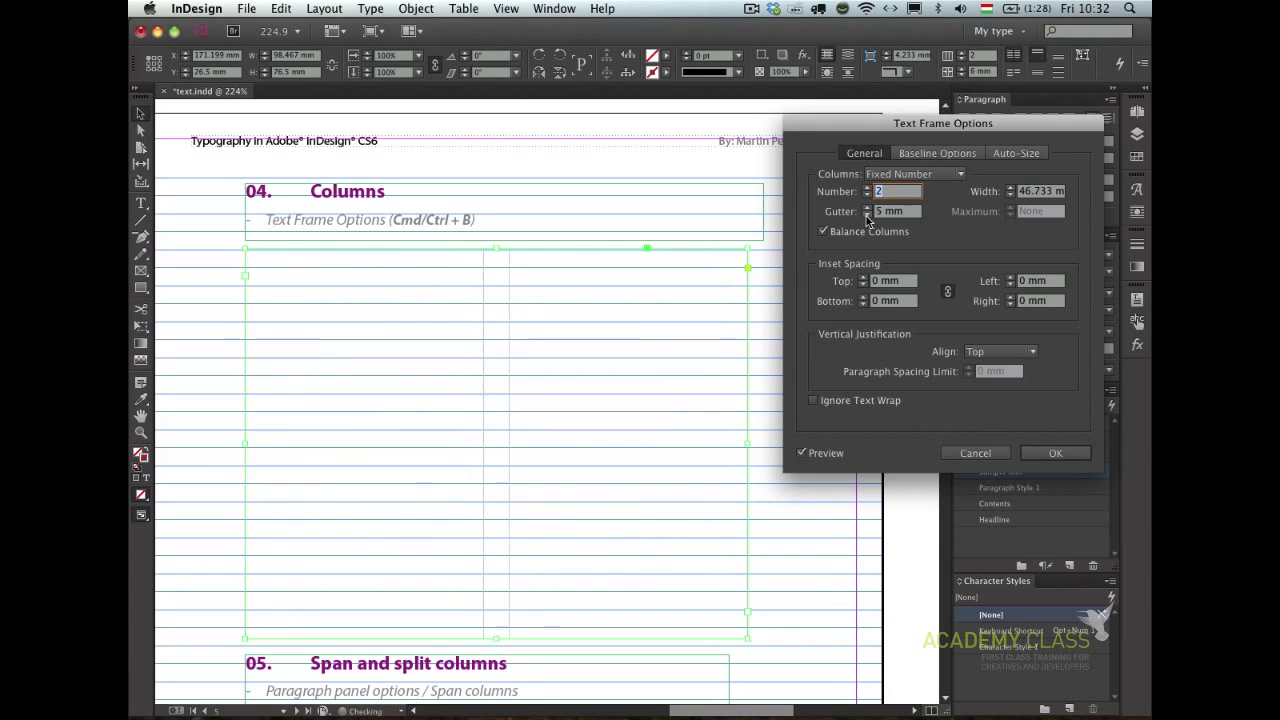
- Increase the column width of the two-column text frame to 54 mm
{"action": "left_click", "coordinate": [1012, 187]}
{"action": "left_click", "coordinate": [1012, 187]}
{"action": "left_click", "coordinate": [1012, 187]}
{"action": "left_click", "coordinate": [1012, 187]}
{"action": "left_click", "coordinate": [1012, 187]}
{"action": "left_click", "coordinate": [1012, 187]}
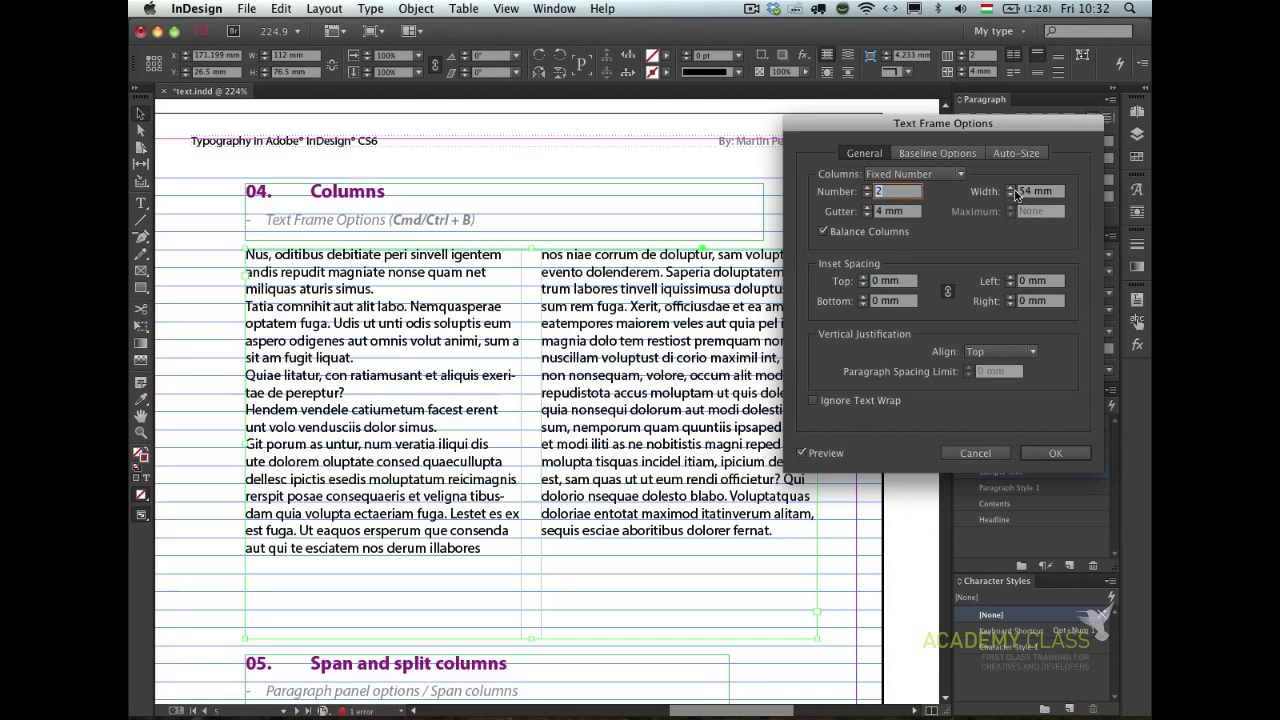
- Turn off Balance Columns for the two-column text frame, accept the frame options, and hide the guides and frame edges
{"action": "left_click", "coordinate": [905, 236]}
{"action": "left_click", "coordinate": [904, 233]}
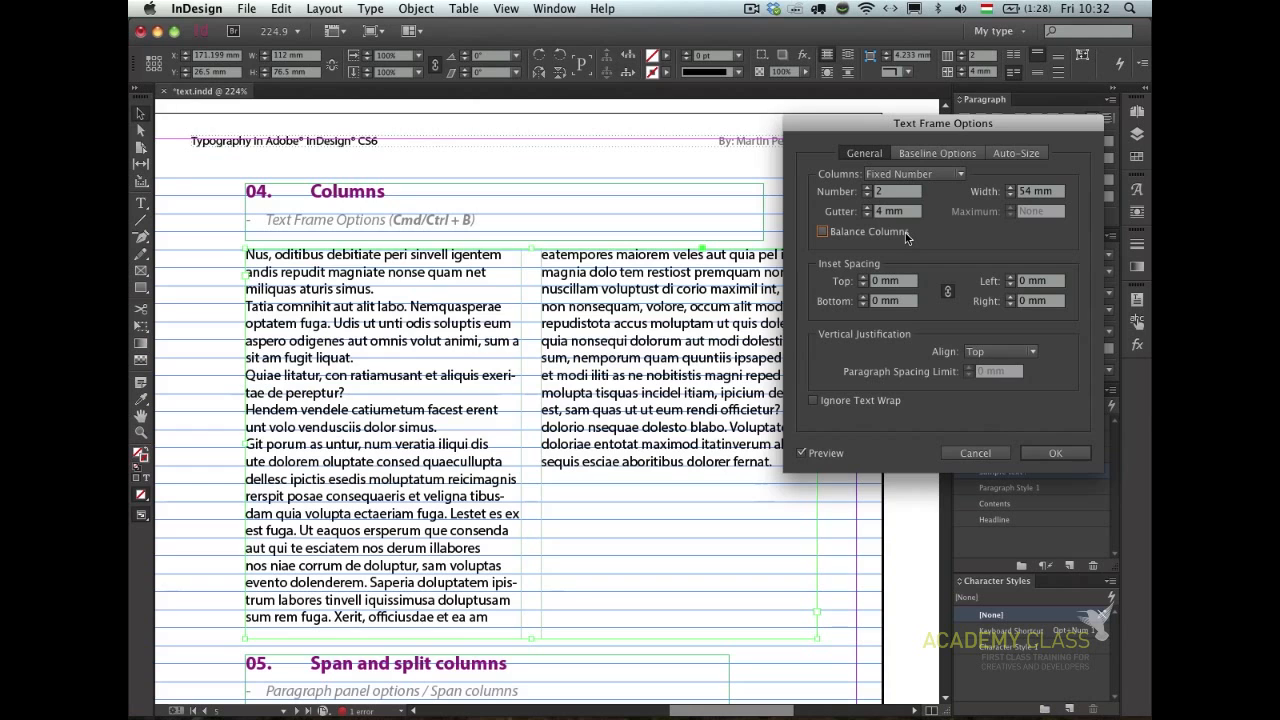
{"action": "left_click", "coordinate": [1082, 453]}
{"action": "key", "text": "w"}
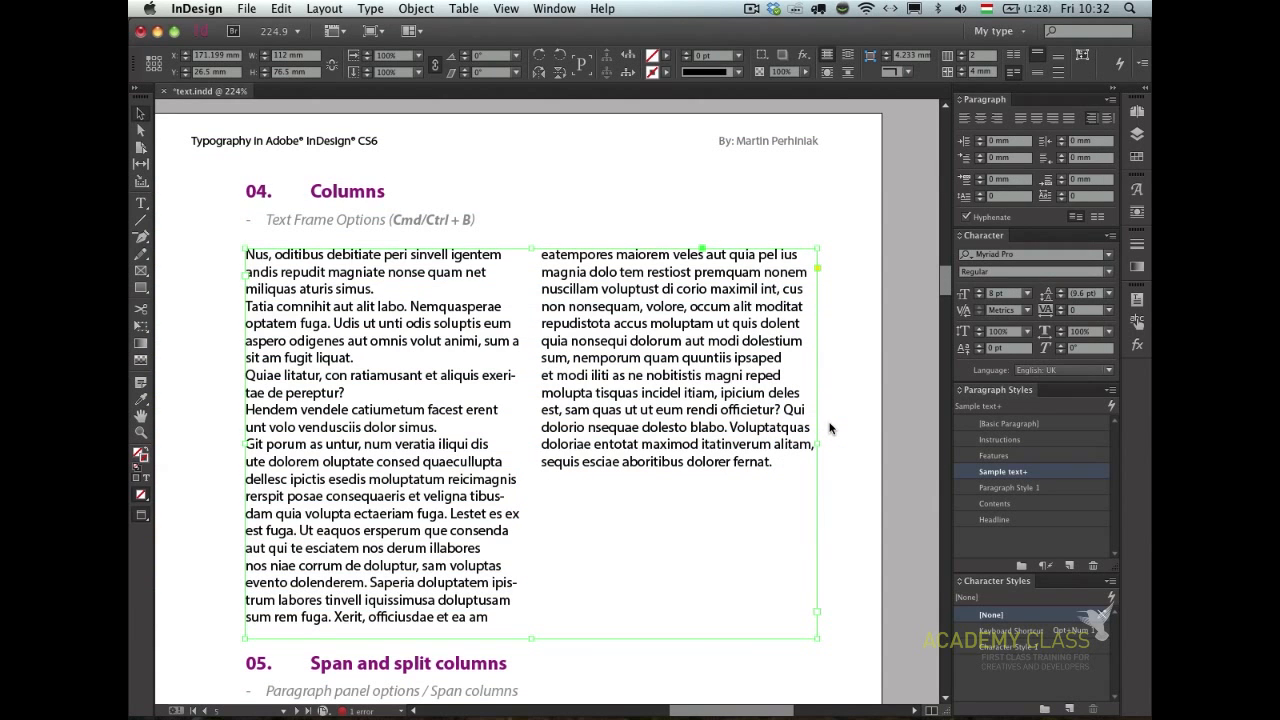
- Turn Balance Columns back on for the Columns section's text frame and accept the frame options
{"action": "key", "text": "super+b"}
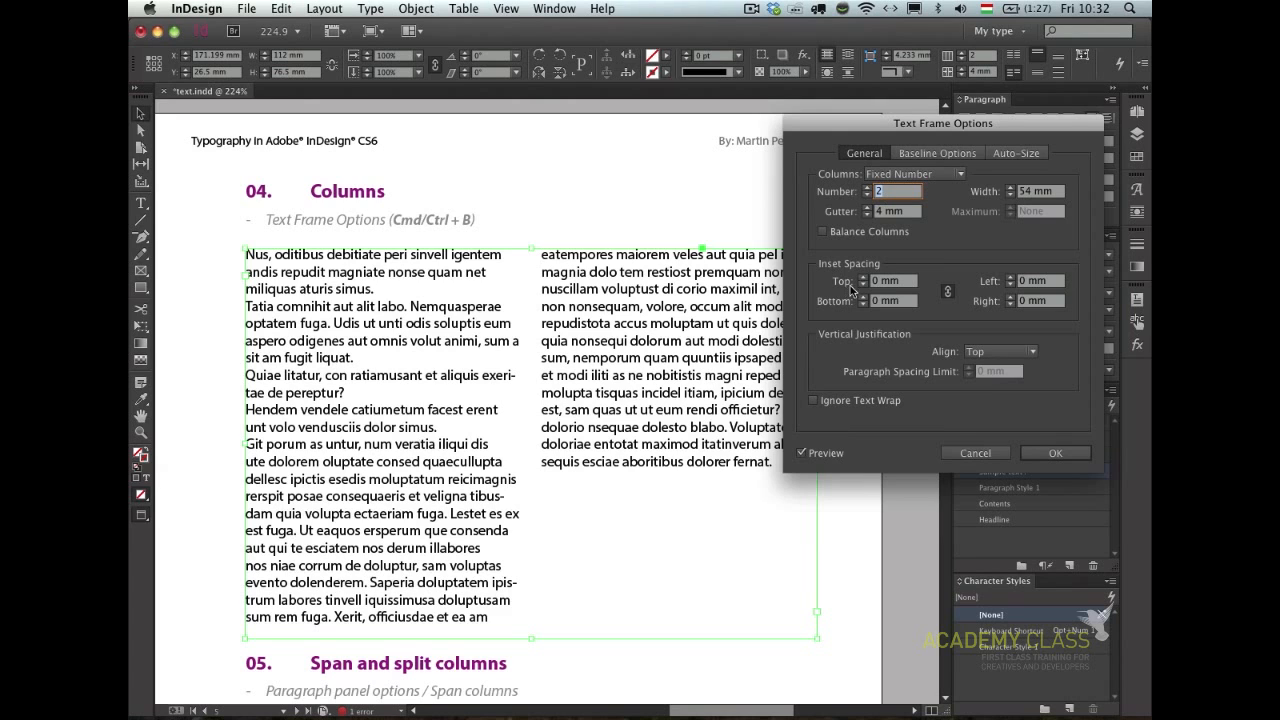
{"action": "left_click", "coordinate": [869, 231]}
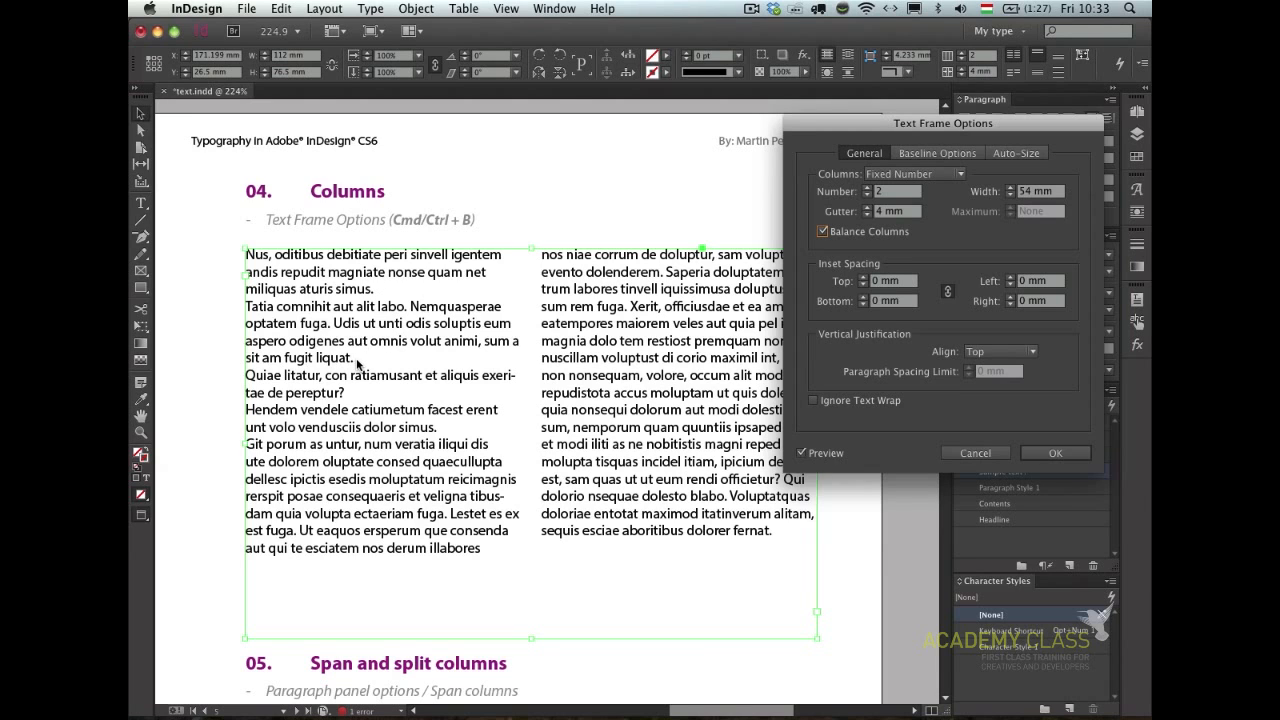
{"action": "left_click", "coordinate": [1058, 453]}
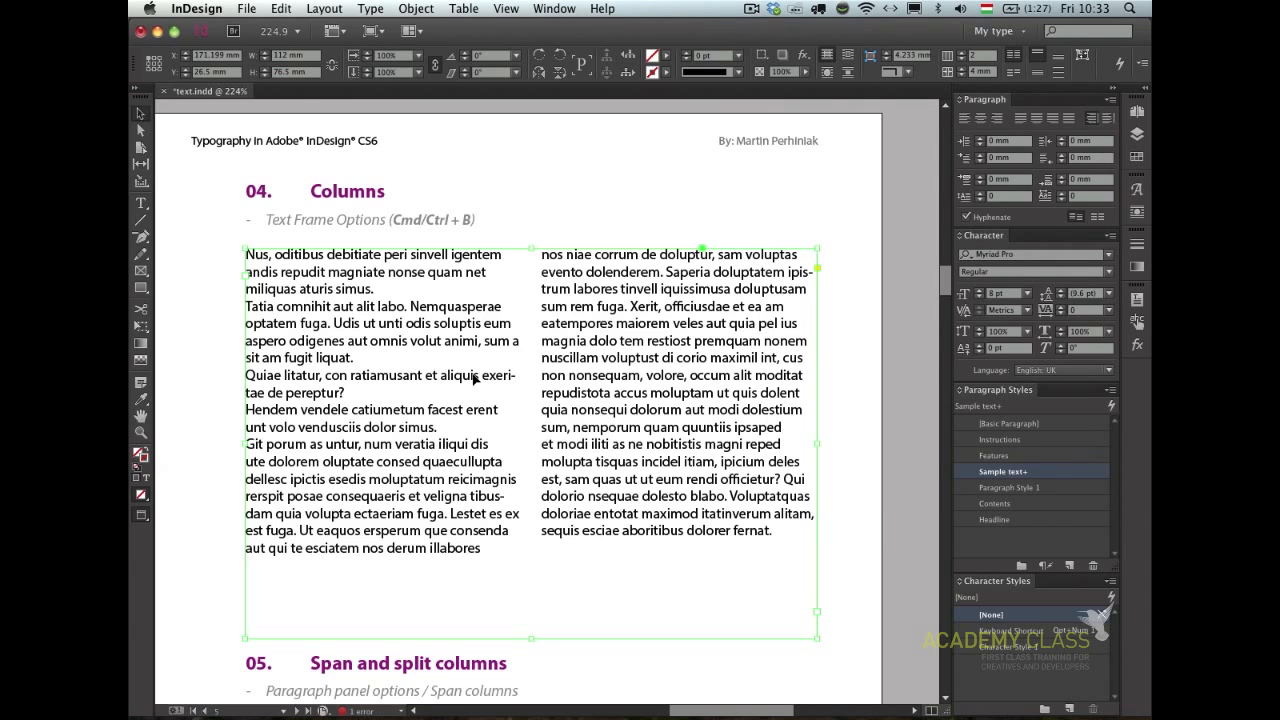
- Try an extra paragraph break after "sit am fugit liquat." in the balanced columns, and remove it again
{"action": "double_click", "coordinate": [400, 357]}
{"action": "key", "text": "Return"}
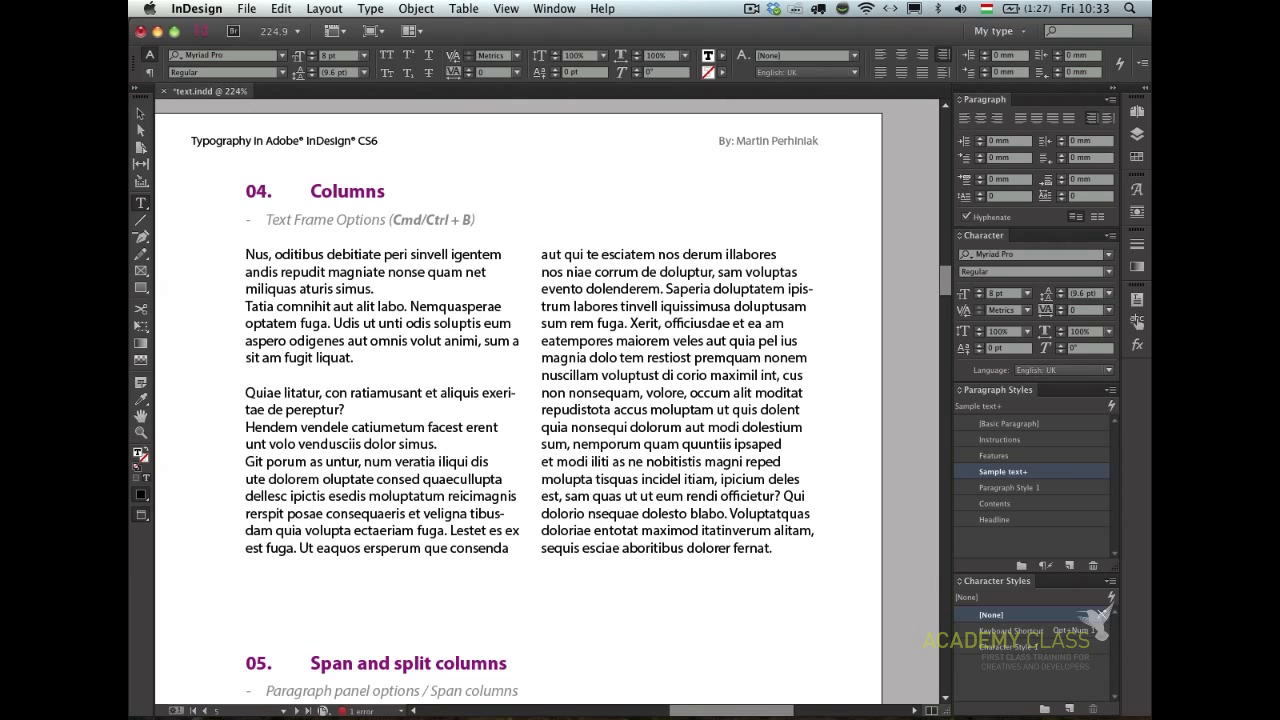
{"action": "key", "text": "BackSpace"}
{"action": "key", "text": "Return"}
{"action": "key", "text": "Delete"}
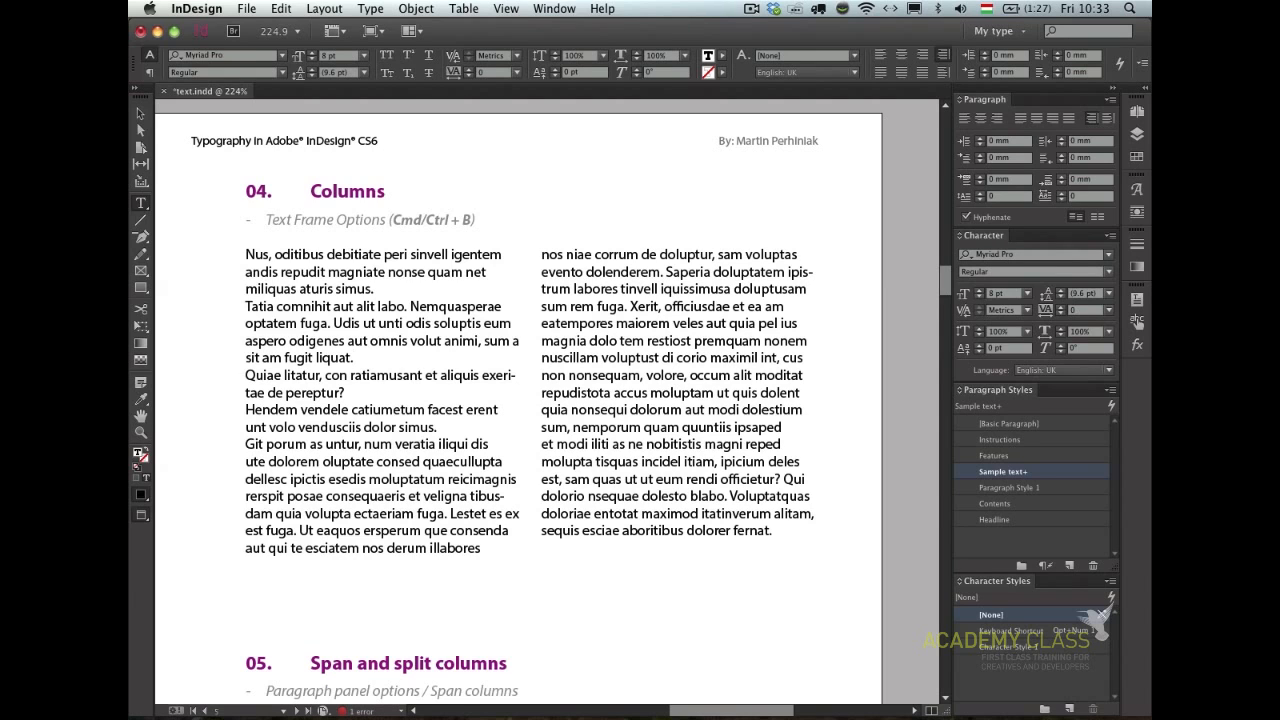
{"action": "key", "text": "Escape"}
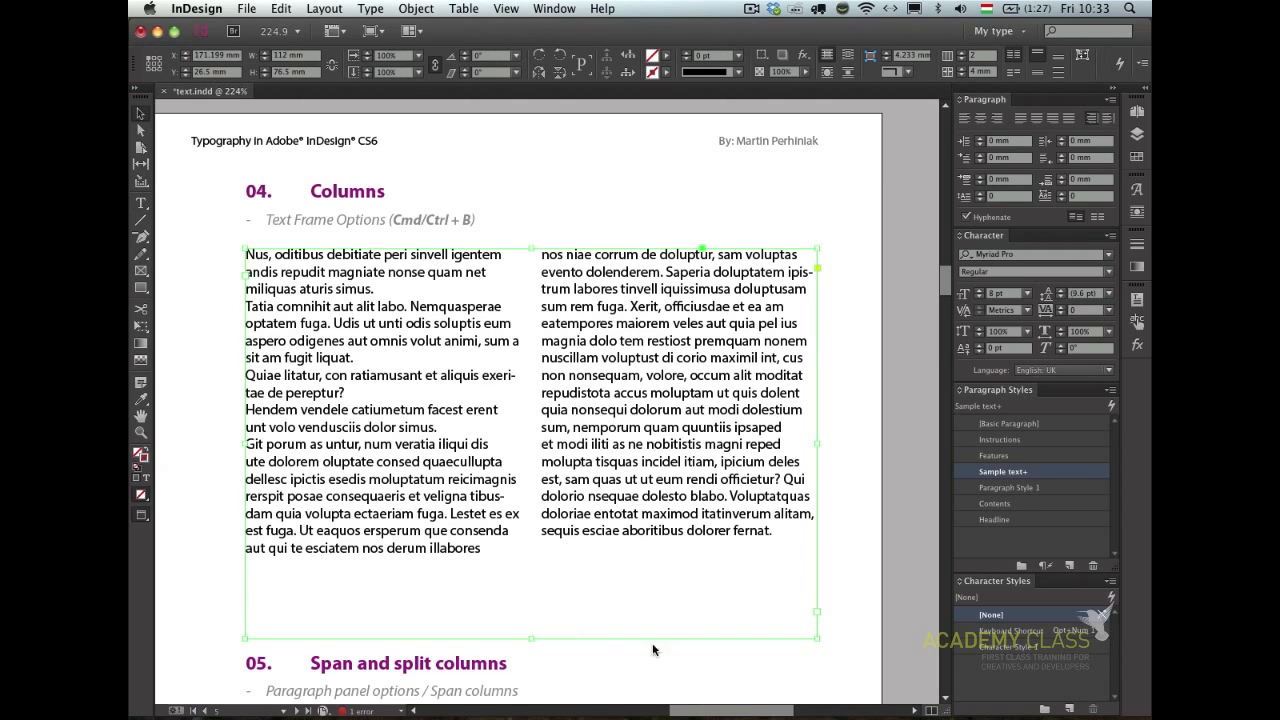
- Set the heading "This is a sample heading for these columns" in the Span and split columns section to Span All
{"action": "scroll", "coordinate": [580, 589], "scroll_direction": "down", "scroll_amount": 10}
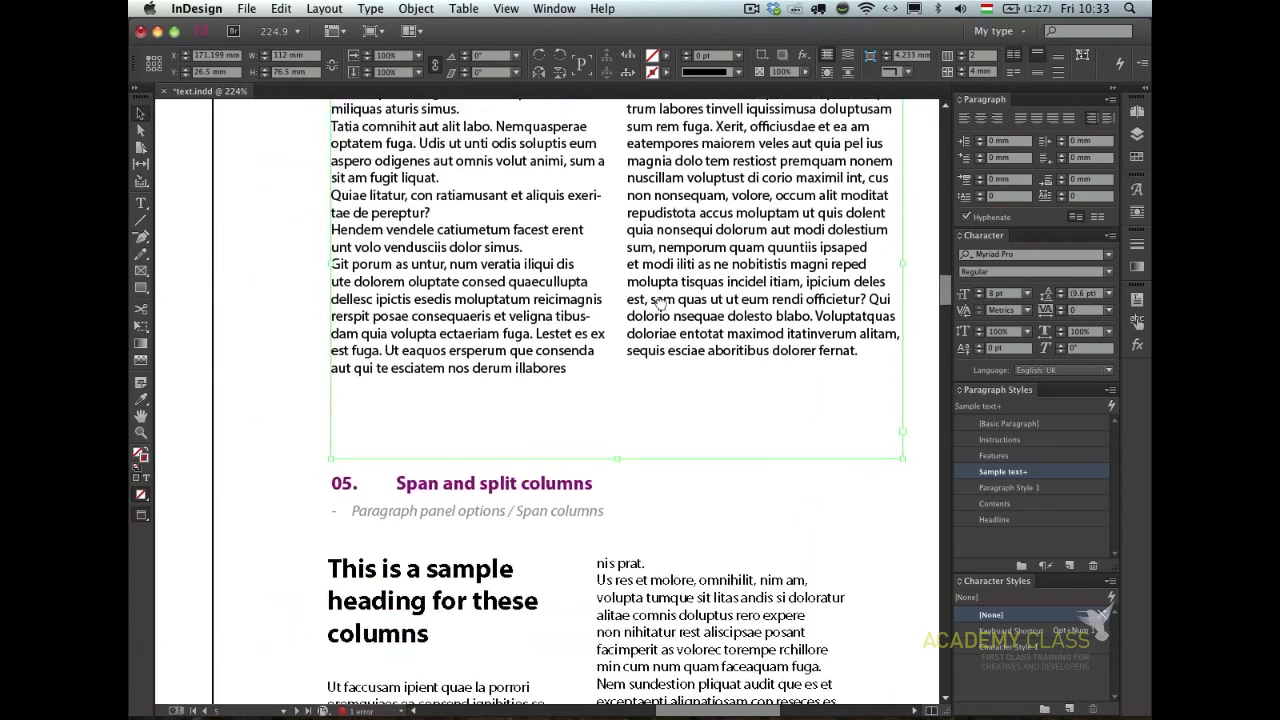
{"action": "scroll", "coordinate": [572, 357], "scroll_direction": "down", "scroll_amount": 2}
{"action": "scroll", "coordinate": [600, 357], "scroll_direction": "left", "scroll_amount": 2}
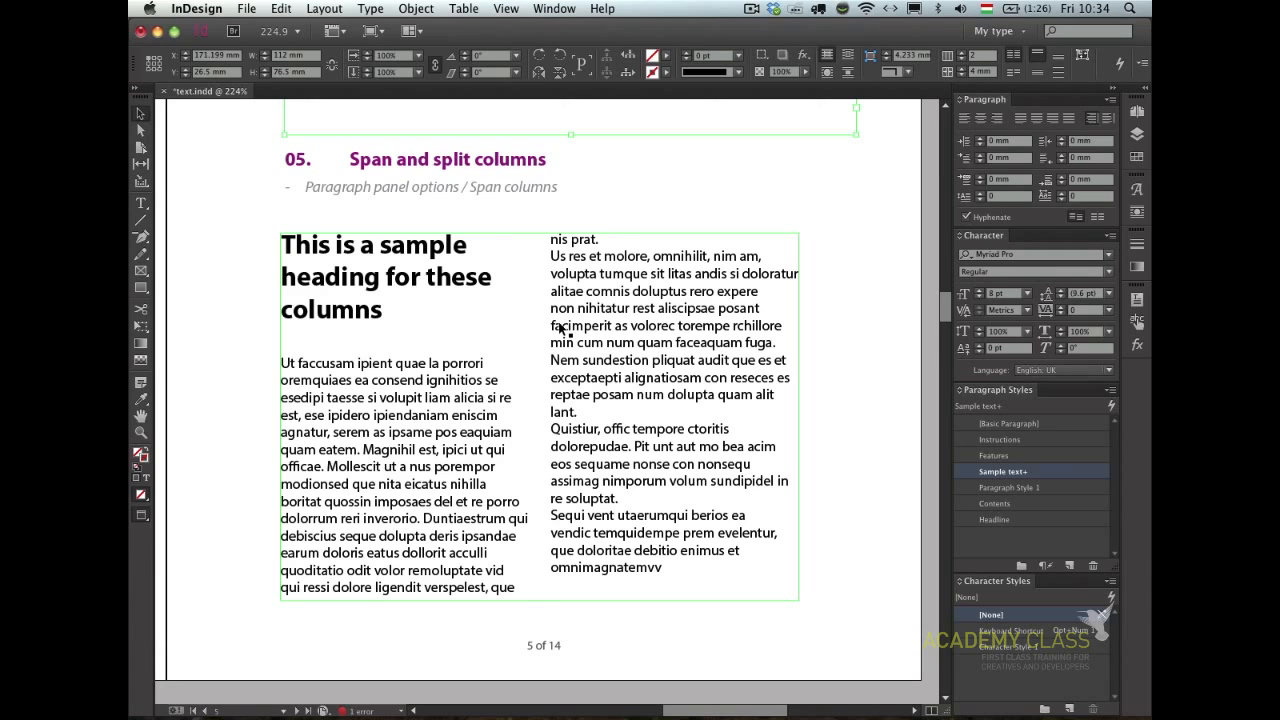
{"action": "double_click", "coordinate": [386, 279]}
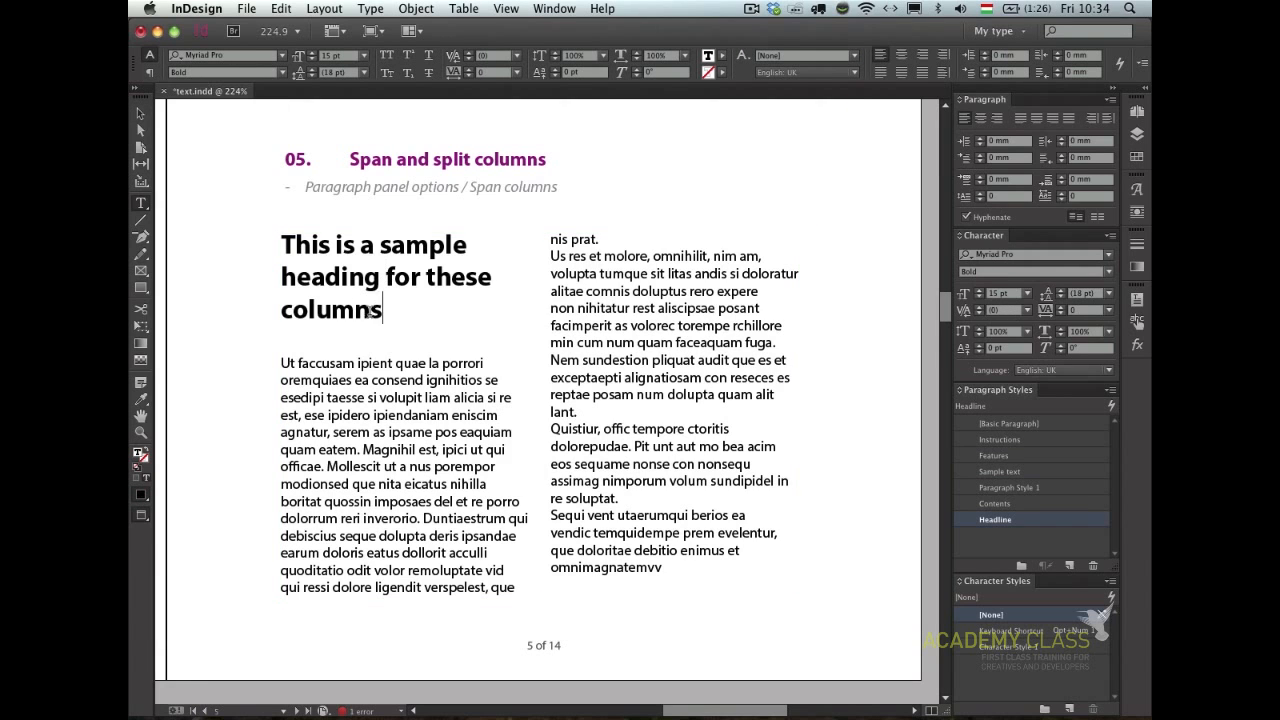
{"action": "left_click_drag", "start_coordinate": [382, 312], "coordinate": [218, 244]}
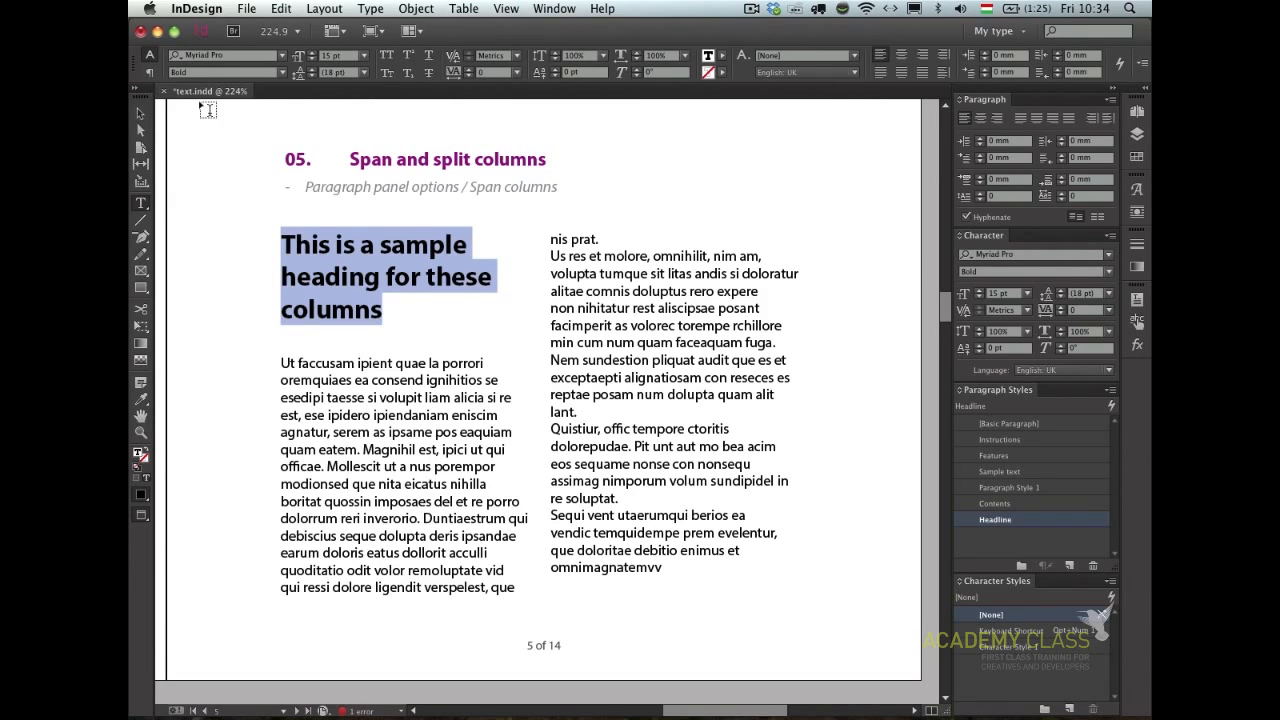
{"action": "left_click", "coordinate": [149, 73]}
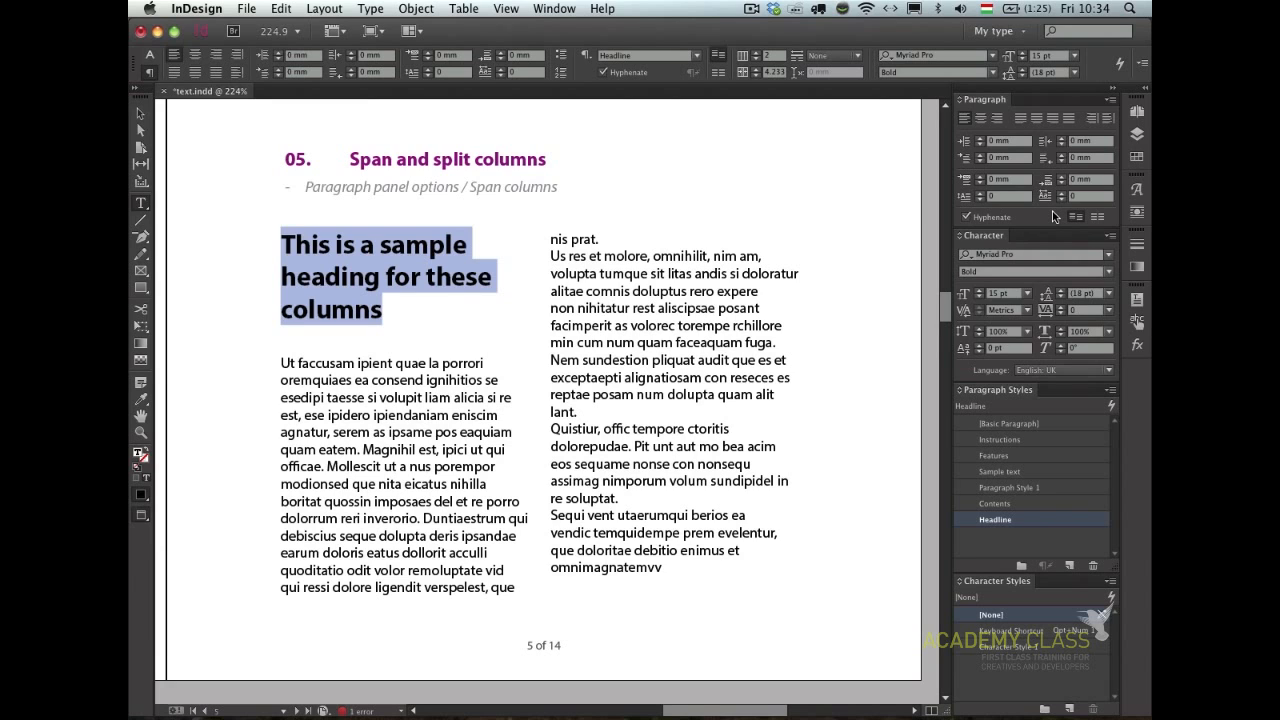
{"action": "left_click", "coordinate": [826, 57]}
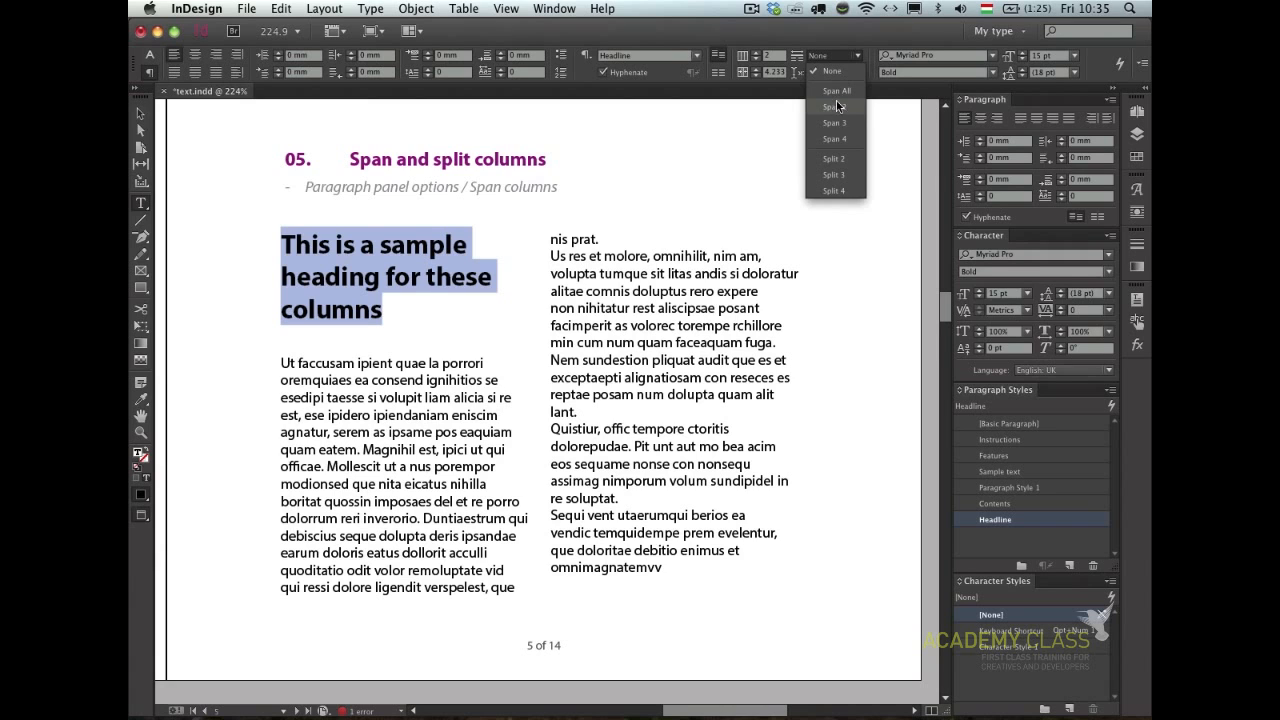
{"action": "left_click", "coordinate": [836, 91]}
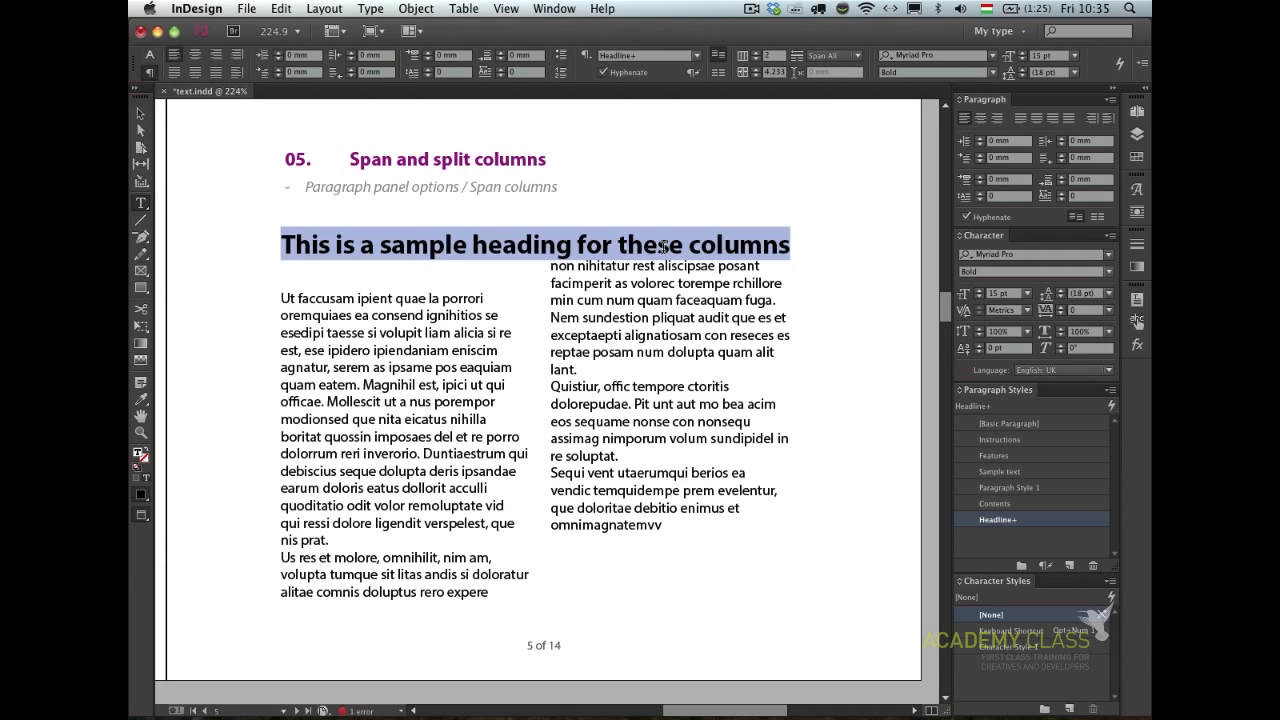
- Try 5 and other column counts on the text frame with the spanning heading, and accept it with 2 columns
{"action": "left_click", "coordinate": [672, 285]}
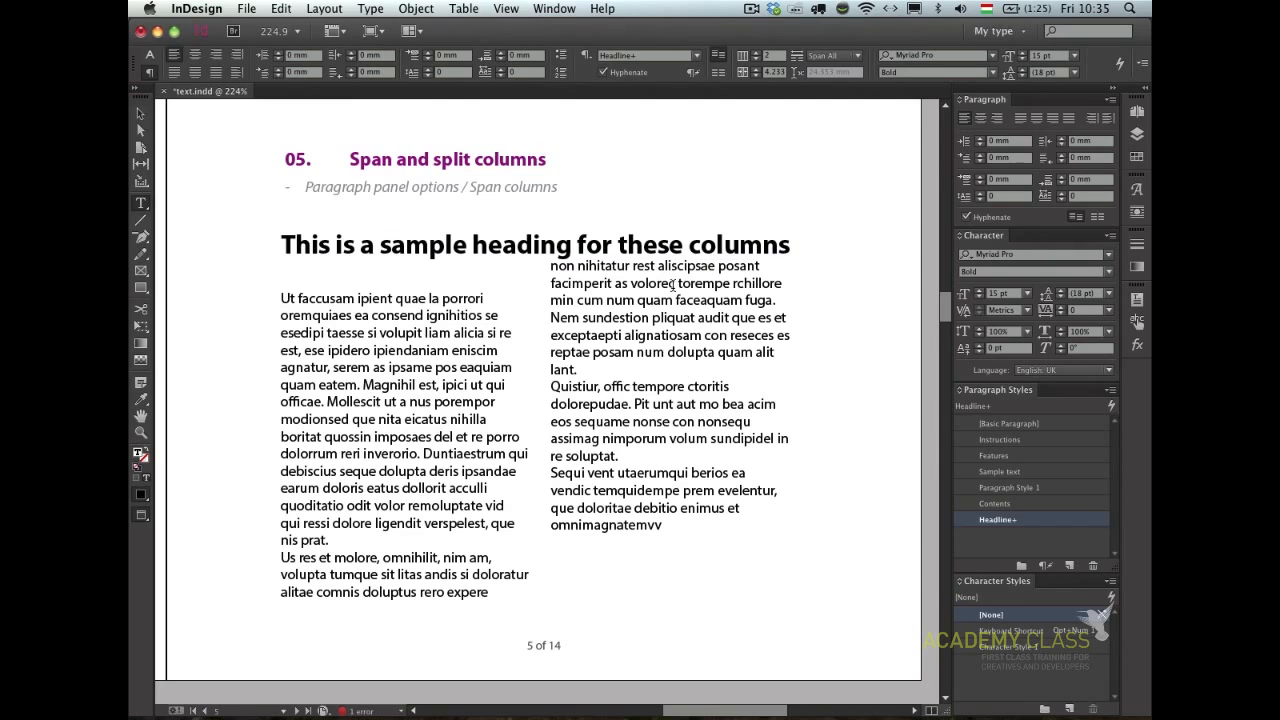
{"action": "key", "text": "Escape"}
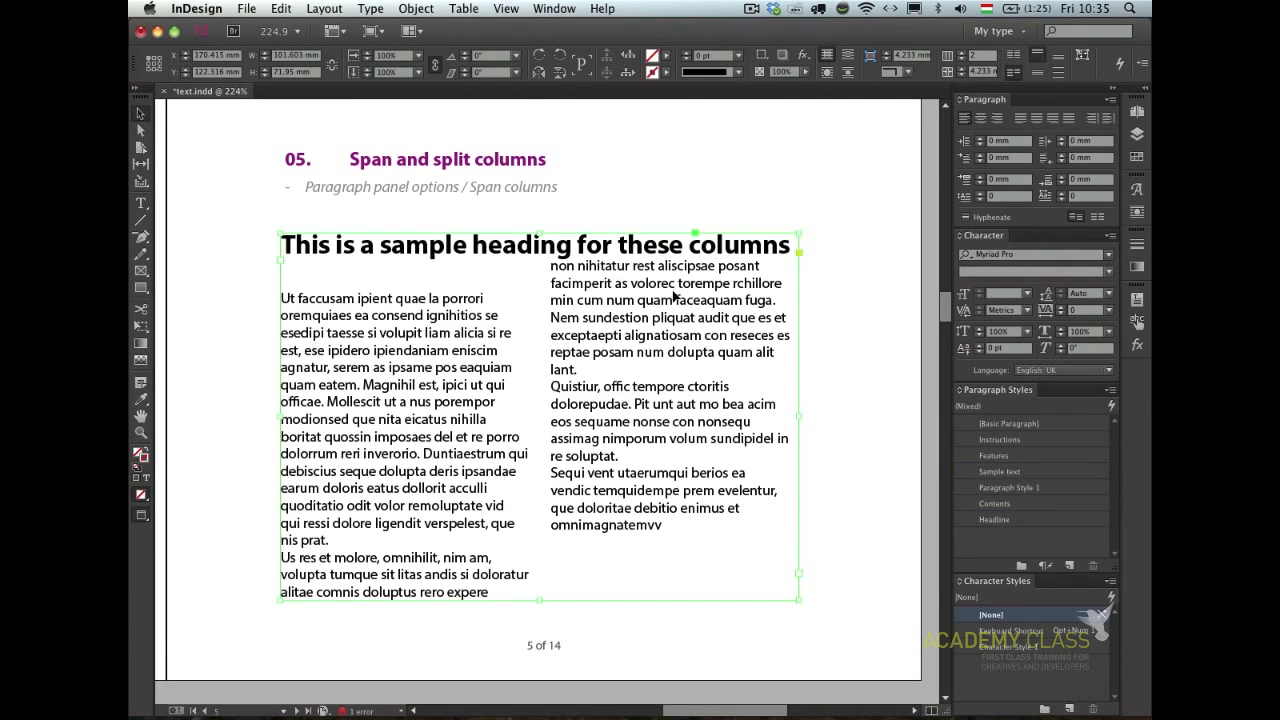
{"action": "key", "text": "super+b"}
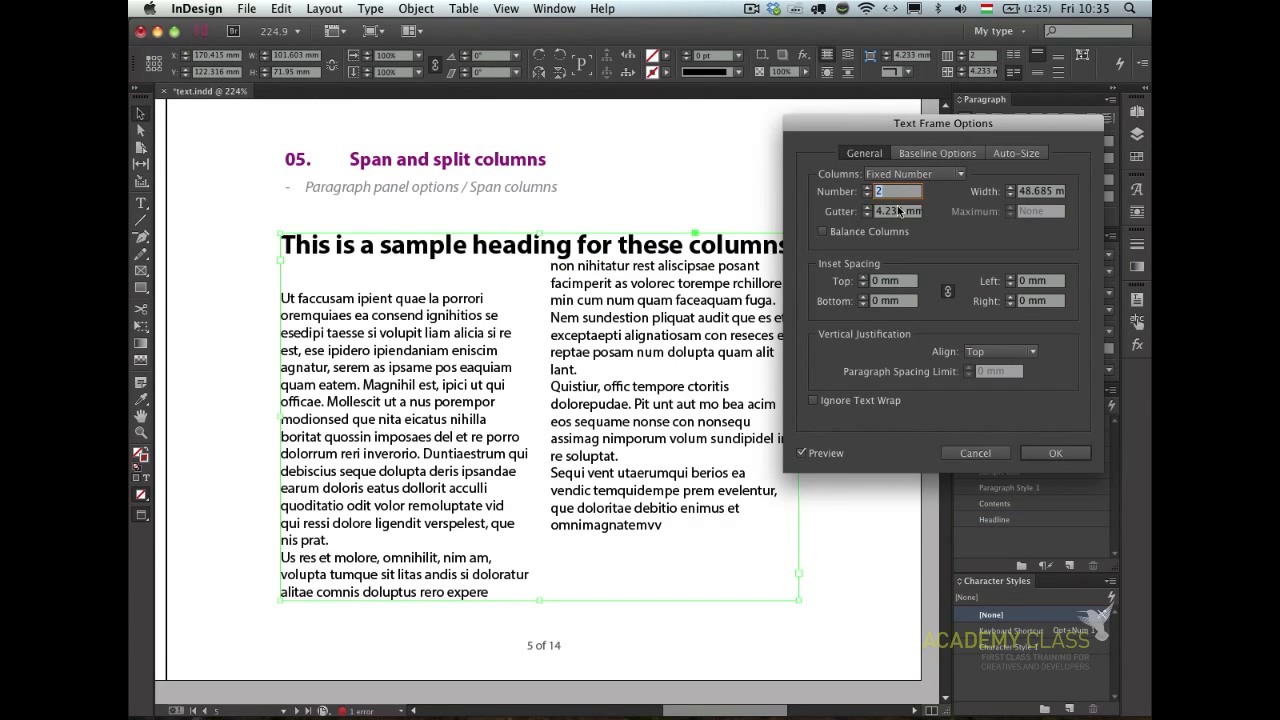
{"action": "type", "text": "4"}
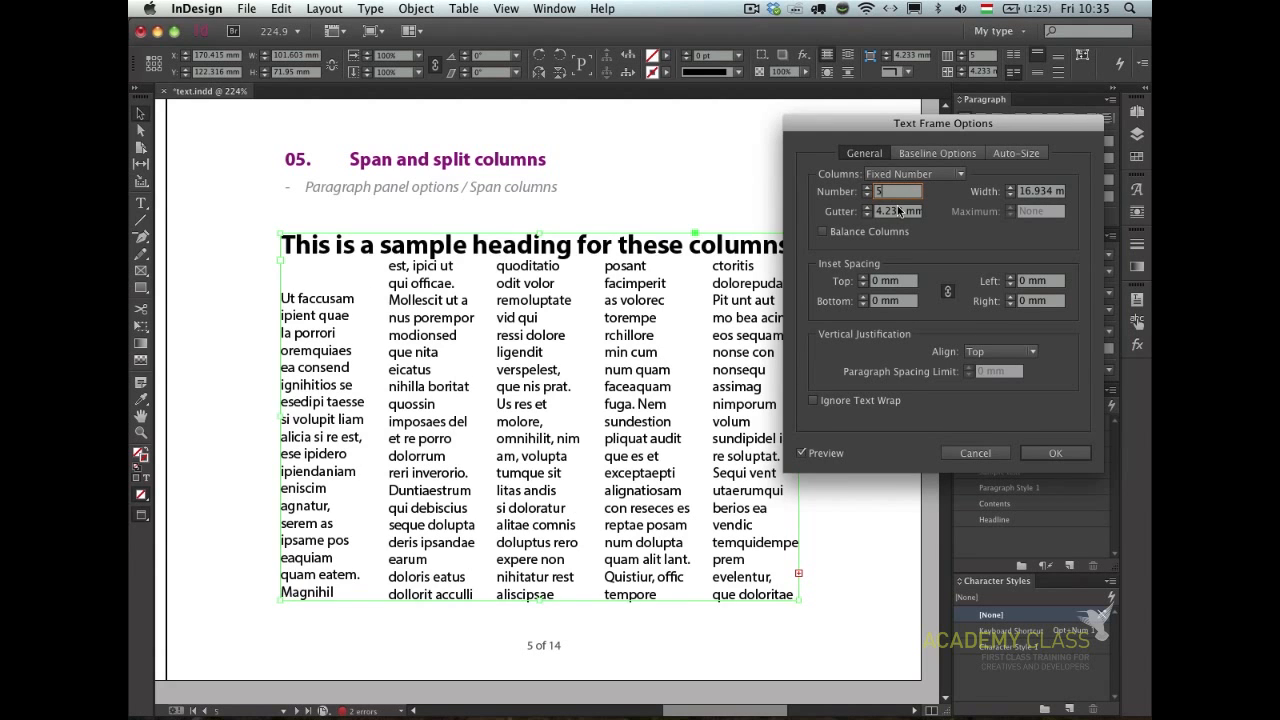
{"action": "key", "text": "Down"}
{"action": "key", "text": "Down"}
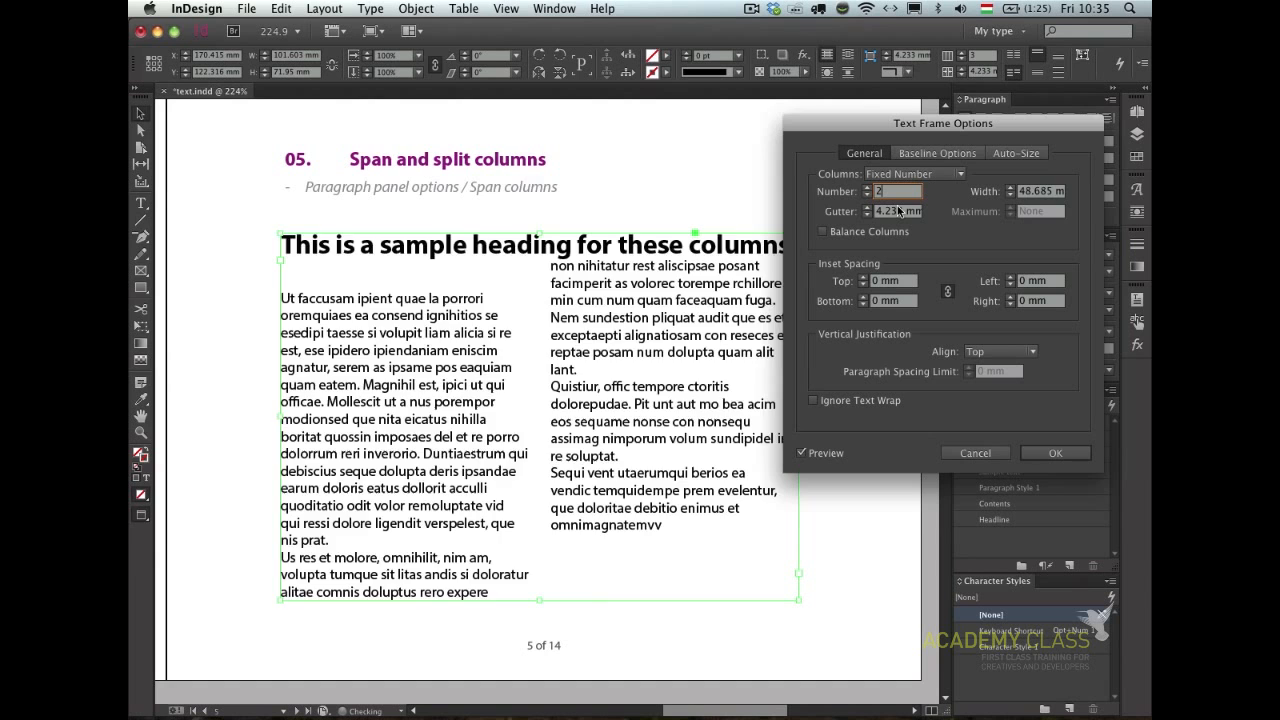
{"action": "key", "text": "Down"}
{"action": "key", "text": "Up"}
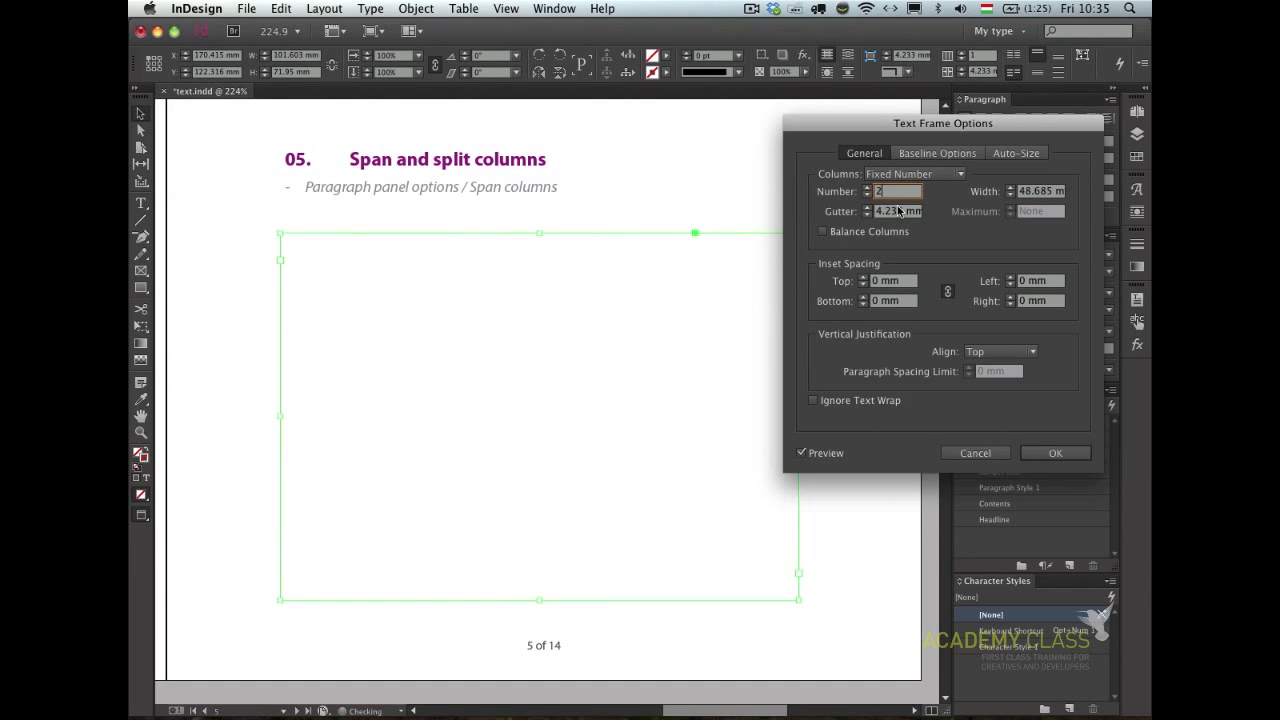
{"action": "left_click", "coordinate": [1057, 455]}
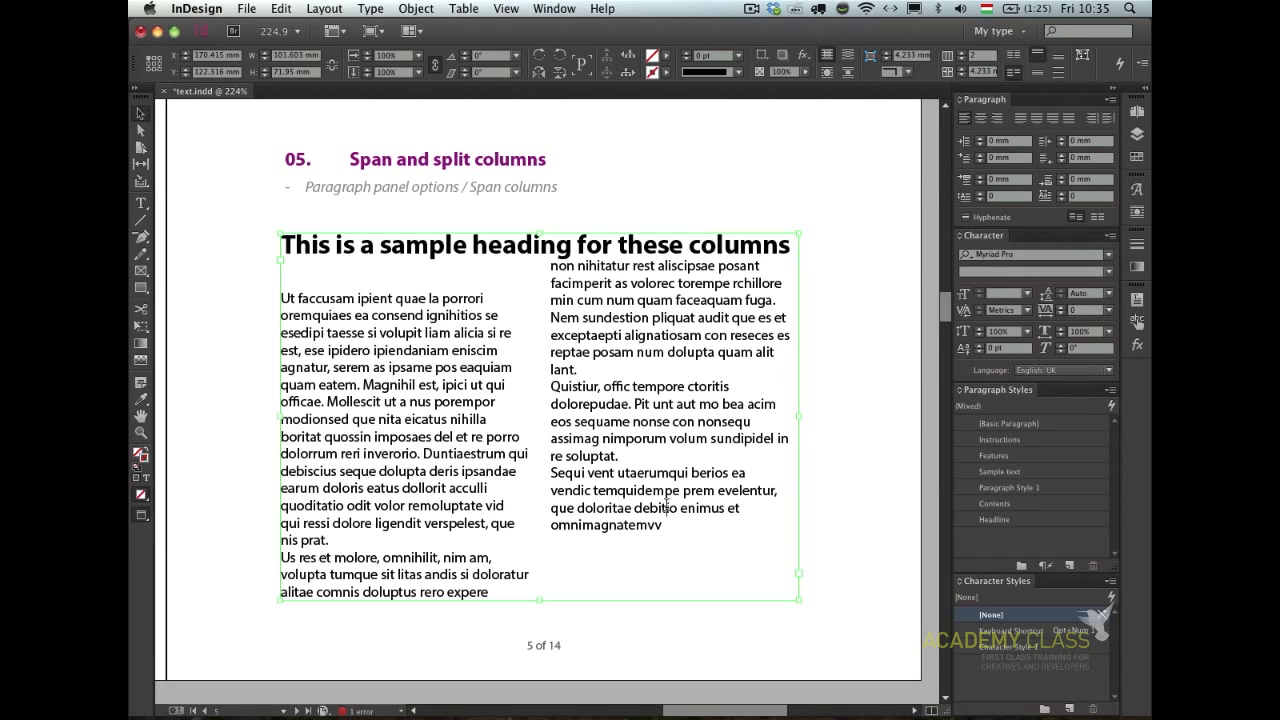
- Split the last two paragraphs, from "Quistiur, offic" to "omnimagnatemvv", into two sub-columns with Split 2
{"action": "double_click", "coordinate": [678, 528]}
{"action": "left_click_drag", "start_coordinate": [678, 528], "coordinate": [544, 394]}
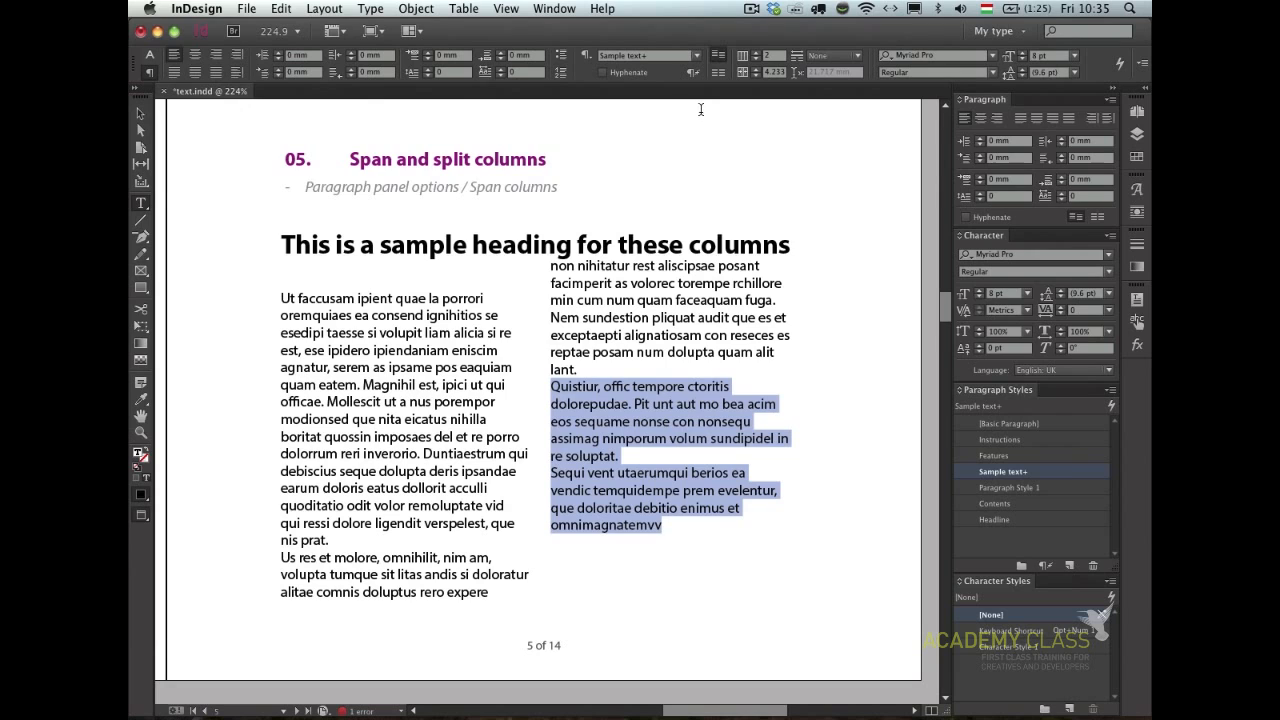
{"action": "left_click", "coordinate": [853, 55]}
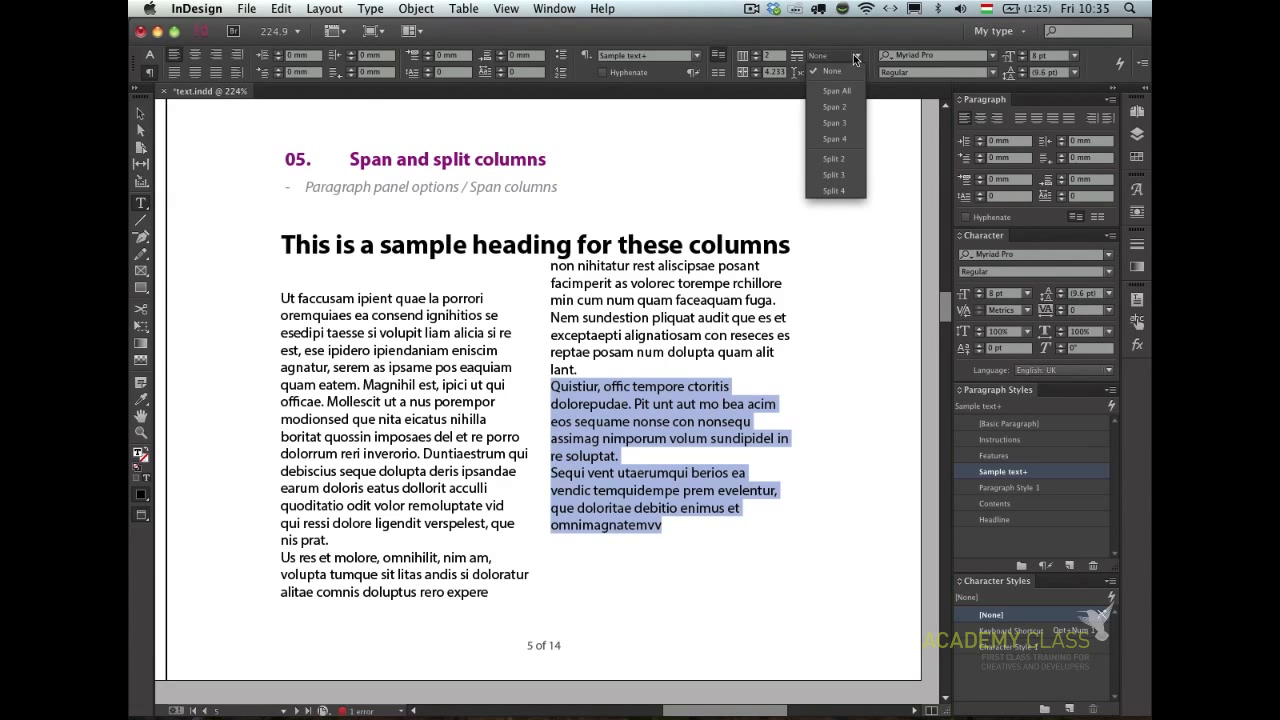
{"action": "left_click", "coordinate": [846, 162]}
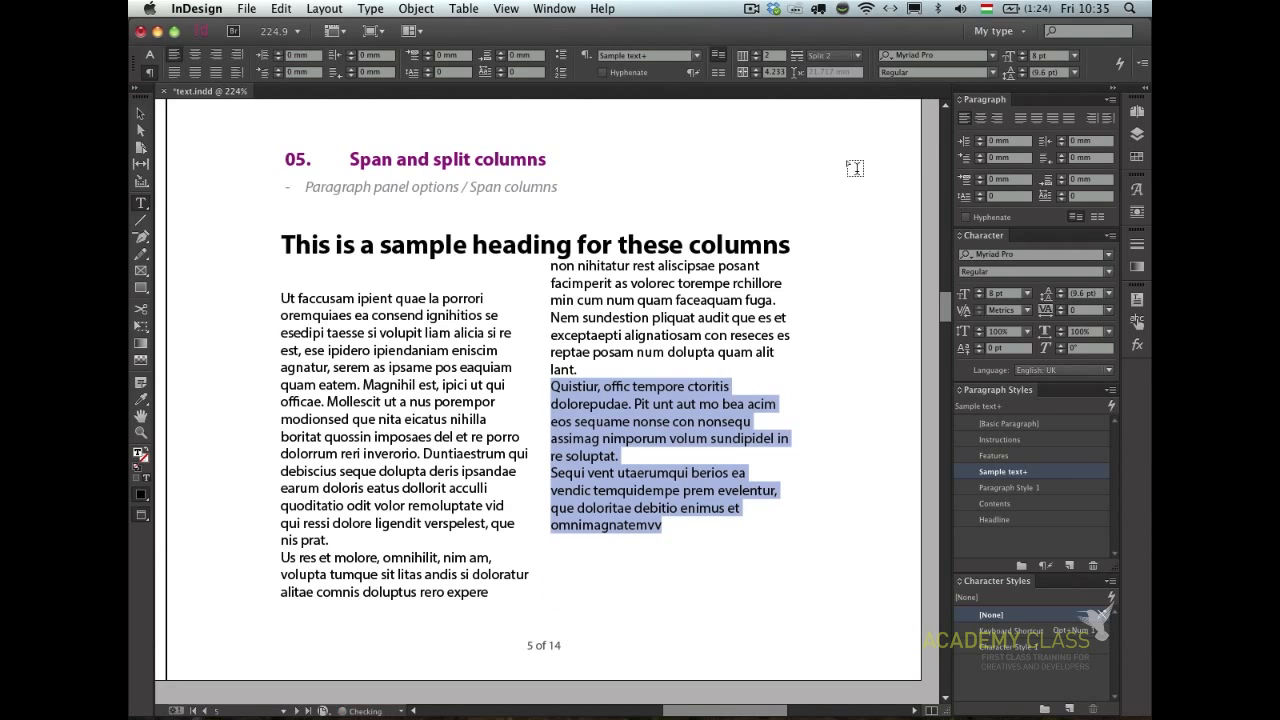
{"action": "left_click", "coordinate": [638, 400]}
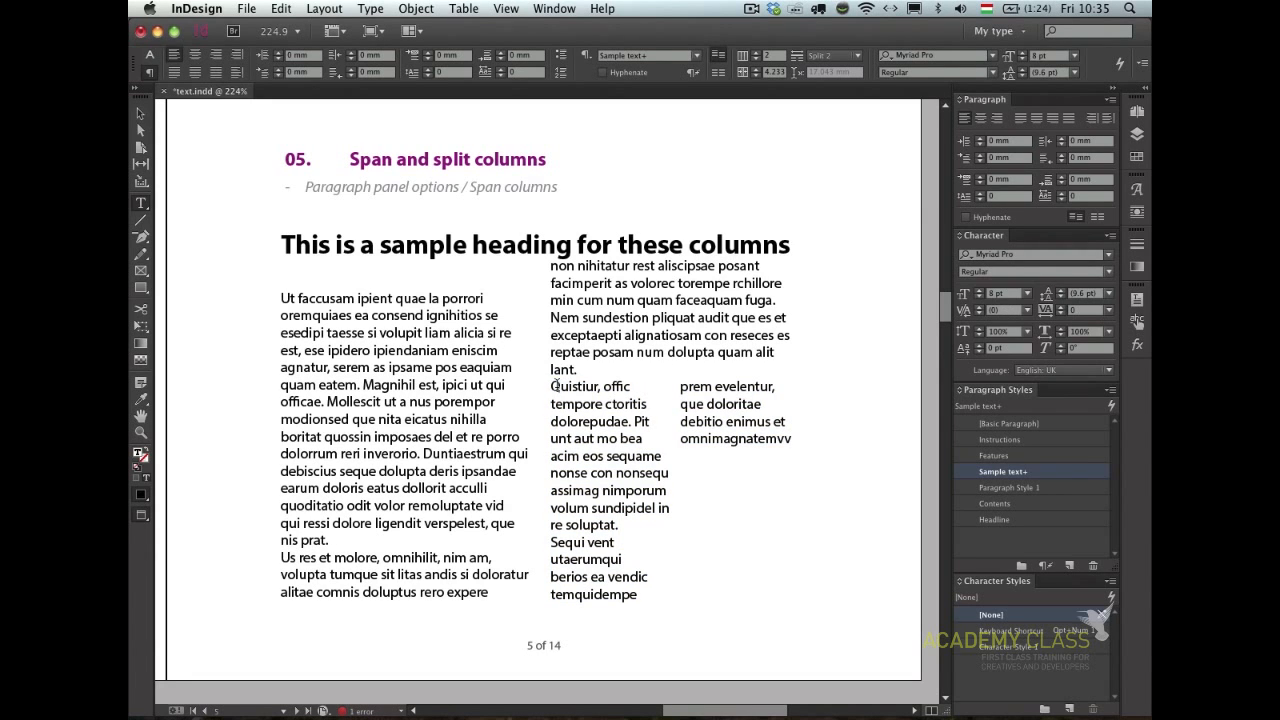
- Check the split paragraphs against the frame's columns with the guides and frame edges shown, and hide them again
{"action": "key", "text": "Escape"}
{"action": "key", "text": "w"}
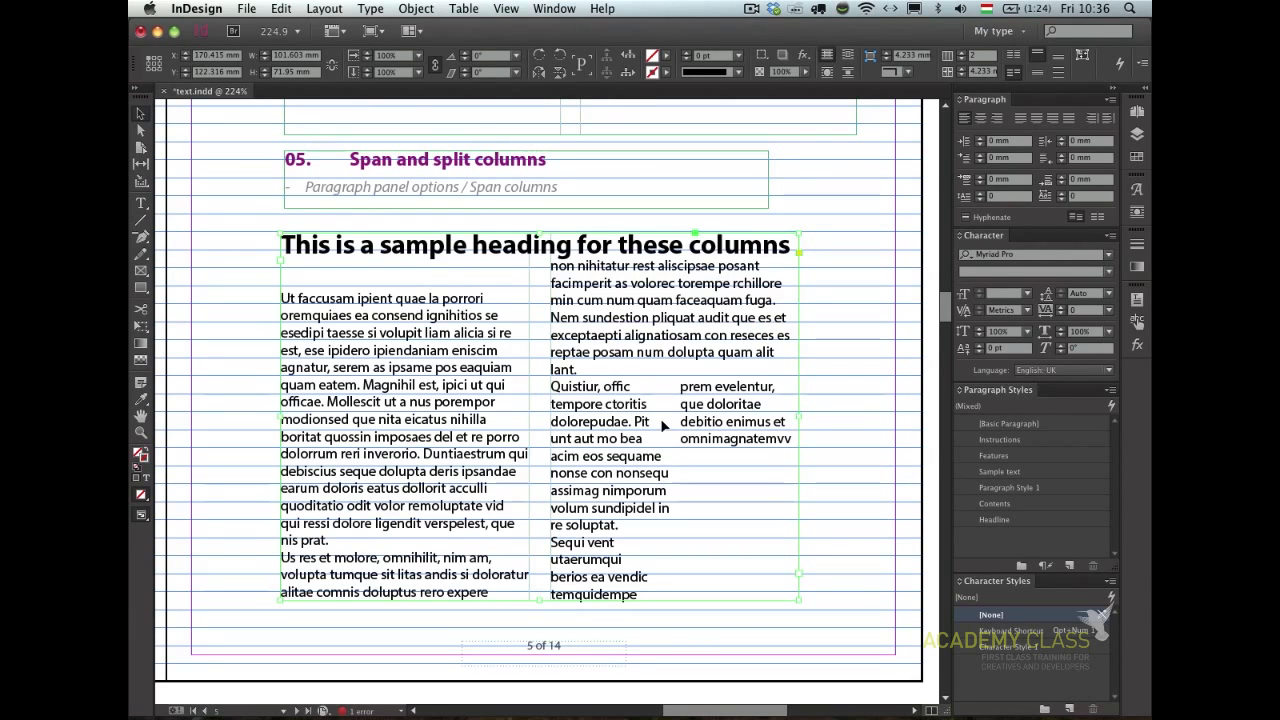
{"action": "key", "text": "w"}
- Open the Span Columns settings for the two split paragraphs, clear of the text, and turn on the preview
{"action": "double_click", "coordinate": [545, 382]}
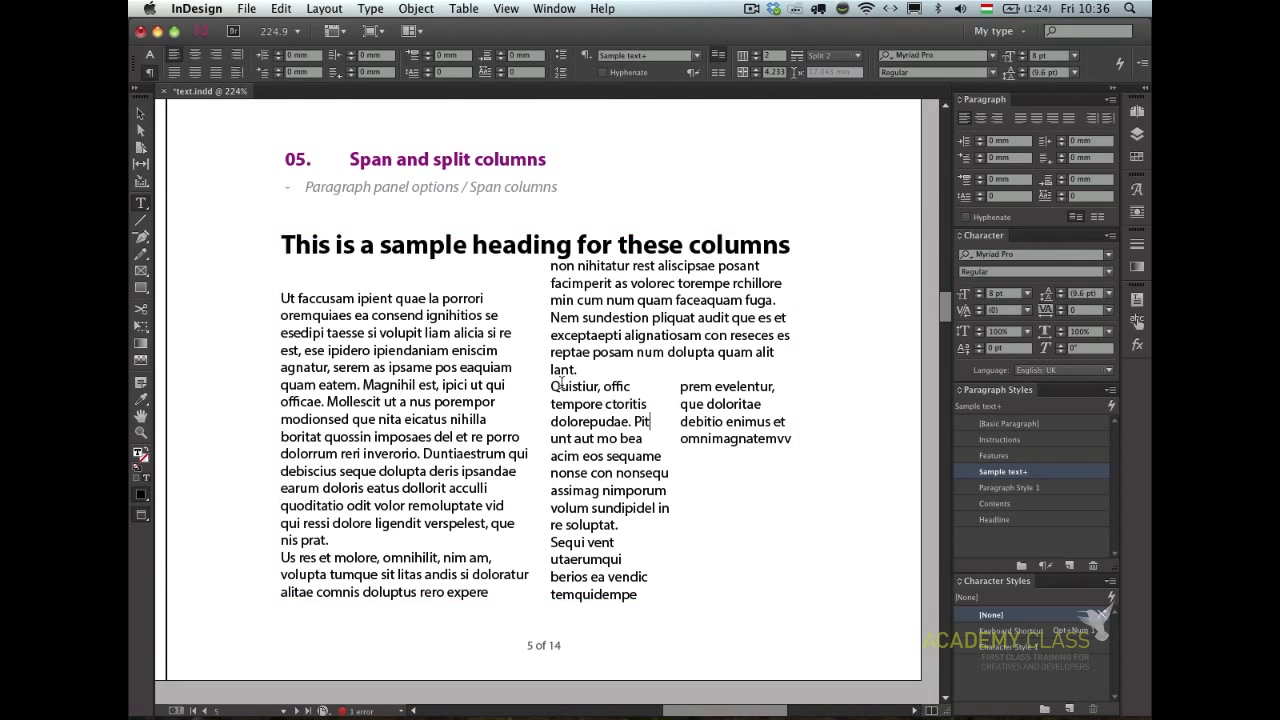
{"action": "left_click_drag", "start_coordinate": [548, 382], "coordinate": [772, 541]}
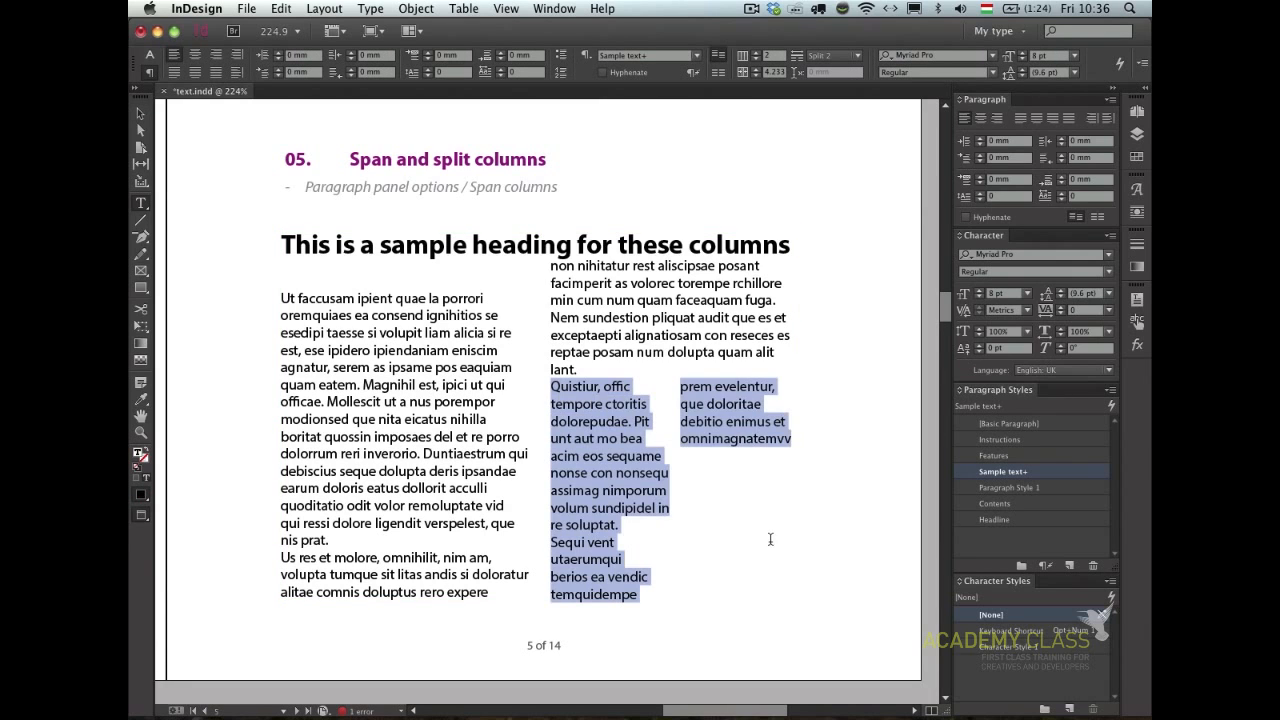
{"action": "left_click", "coordinate": [856, 59]}
{"action": "left_click", "coordinate": [861, 58]}
{"action": "left_click", "coordinate": [1108, 99]}
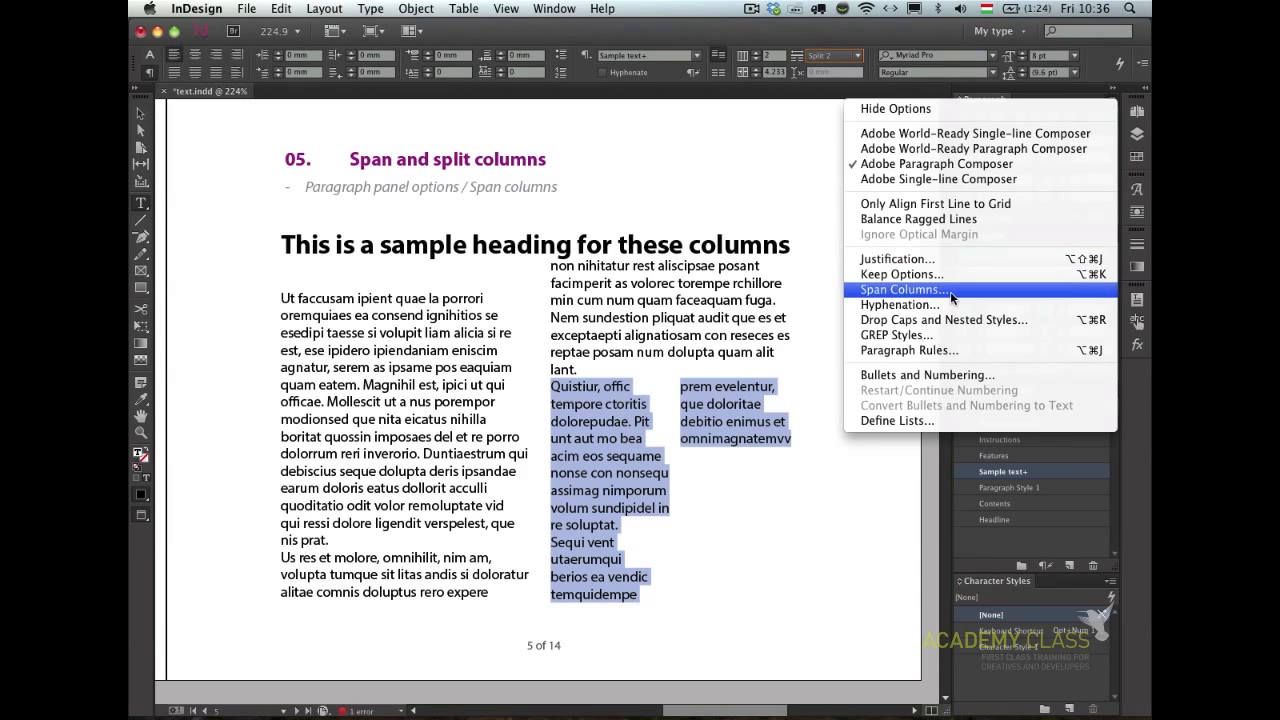
{"action": "left_click", "coordinate": [1052, 99]}
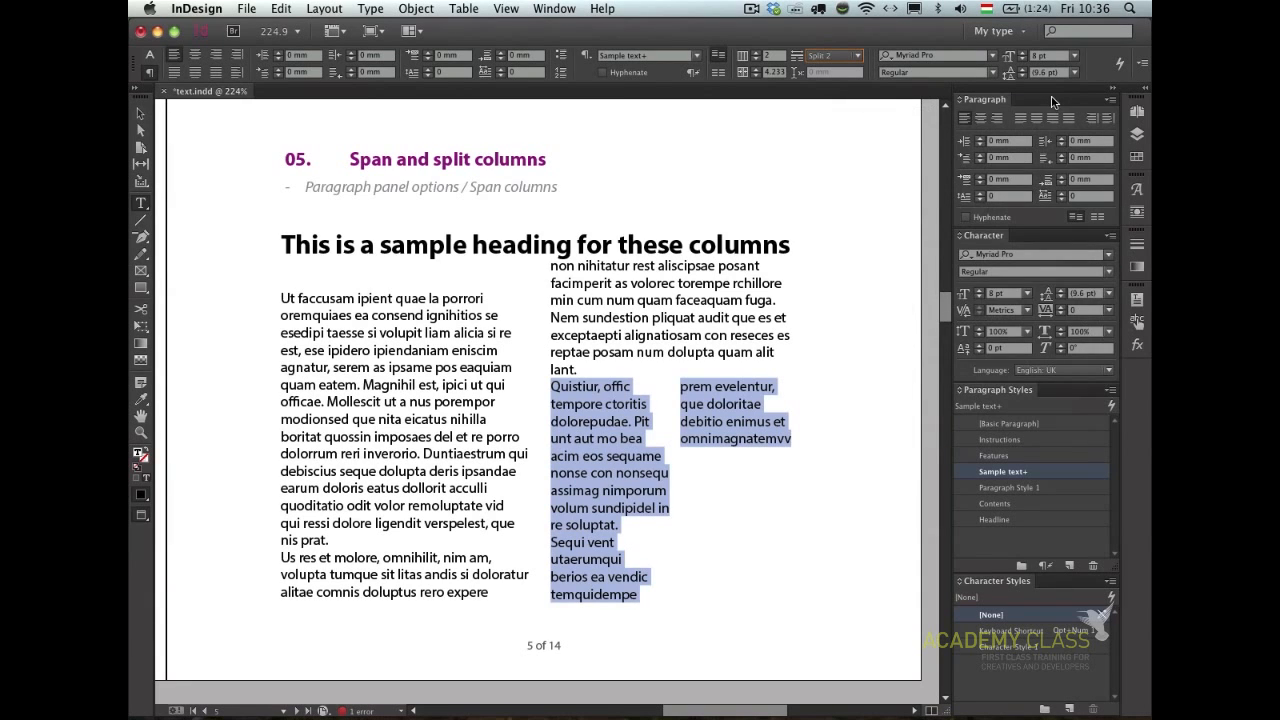
{"action": "left_click", "coordinate": [1109, 100]}
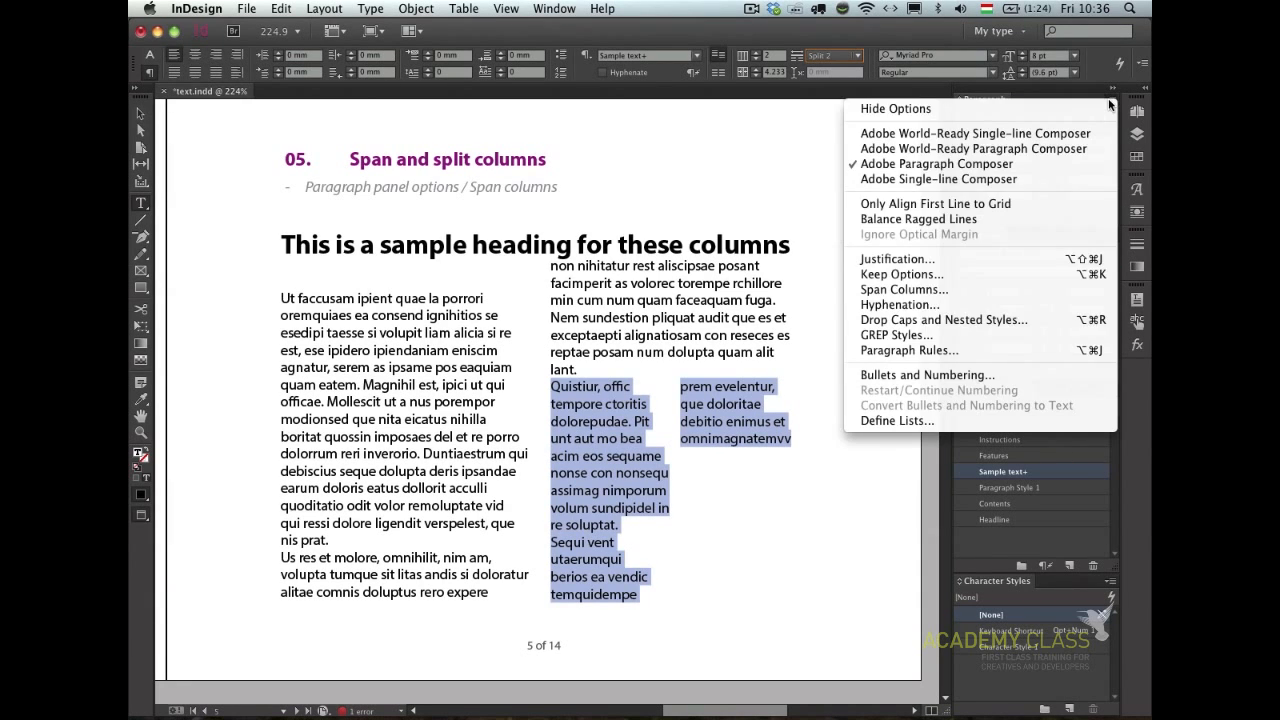
{"action": "left_click", "coordinate": [928, 292]}
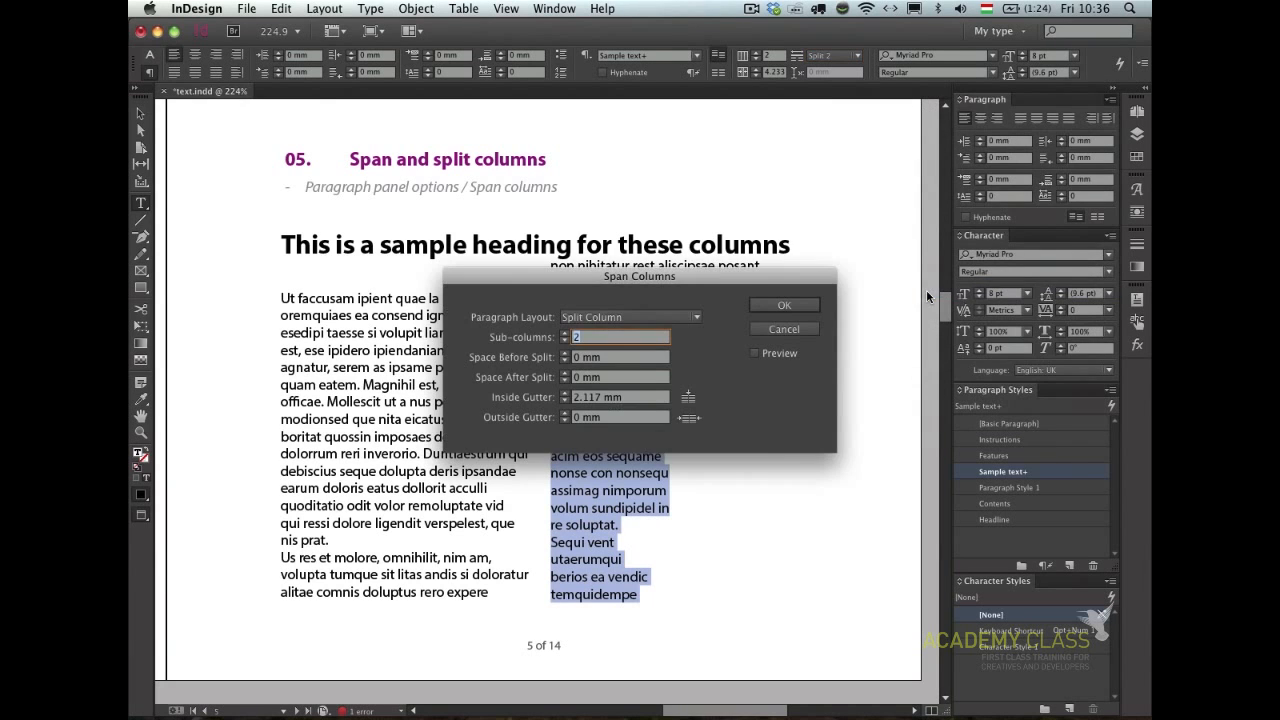
{"action": "left_click_drag", "start_coordinate": [705, 285], "coordinate": [820, 126]}
{"action": "left_click", "coordinate": [897, 168]}
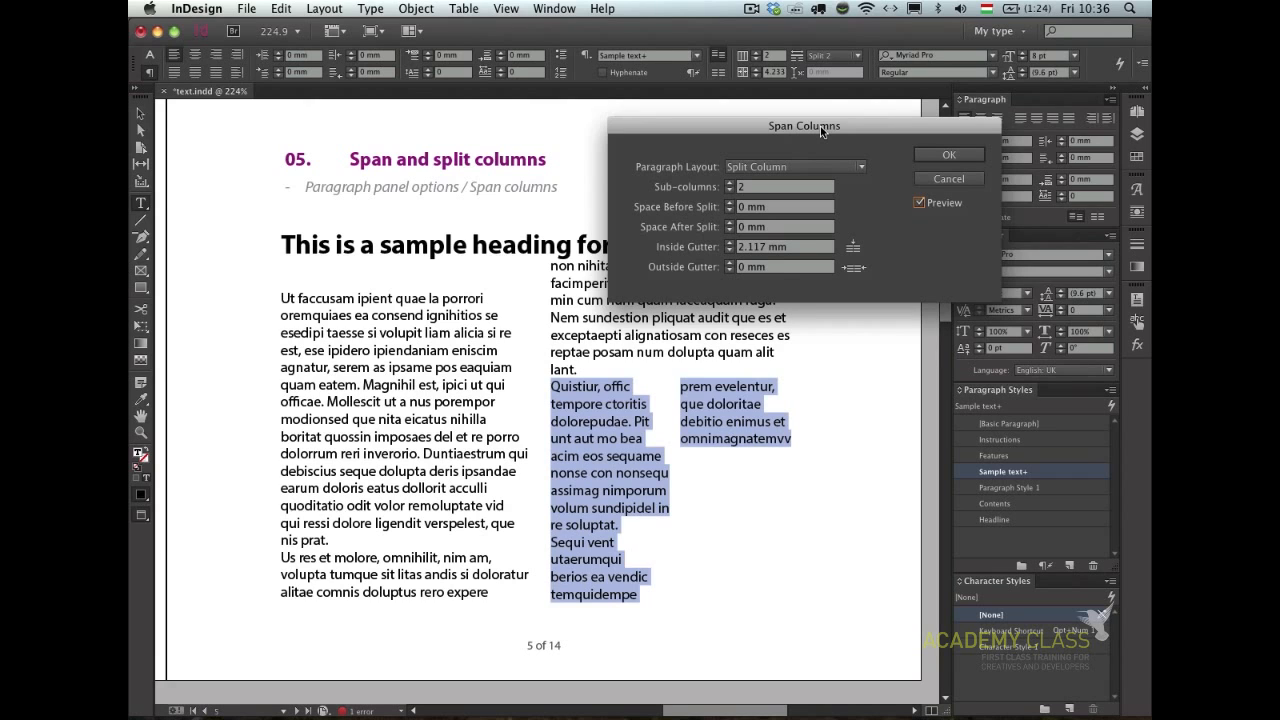
- Set the Space Before Split of the two split paragraphs to 3 mm
{"action": "left_click", "coordinate": [729, 183]}
{"action": "left_click", "coordinate": [729, 202]}
{"action": "left_click", "coordinate": [729, 202]}
{"action": "left_click", "coordinate": [729, 202]}
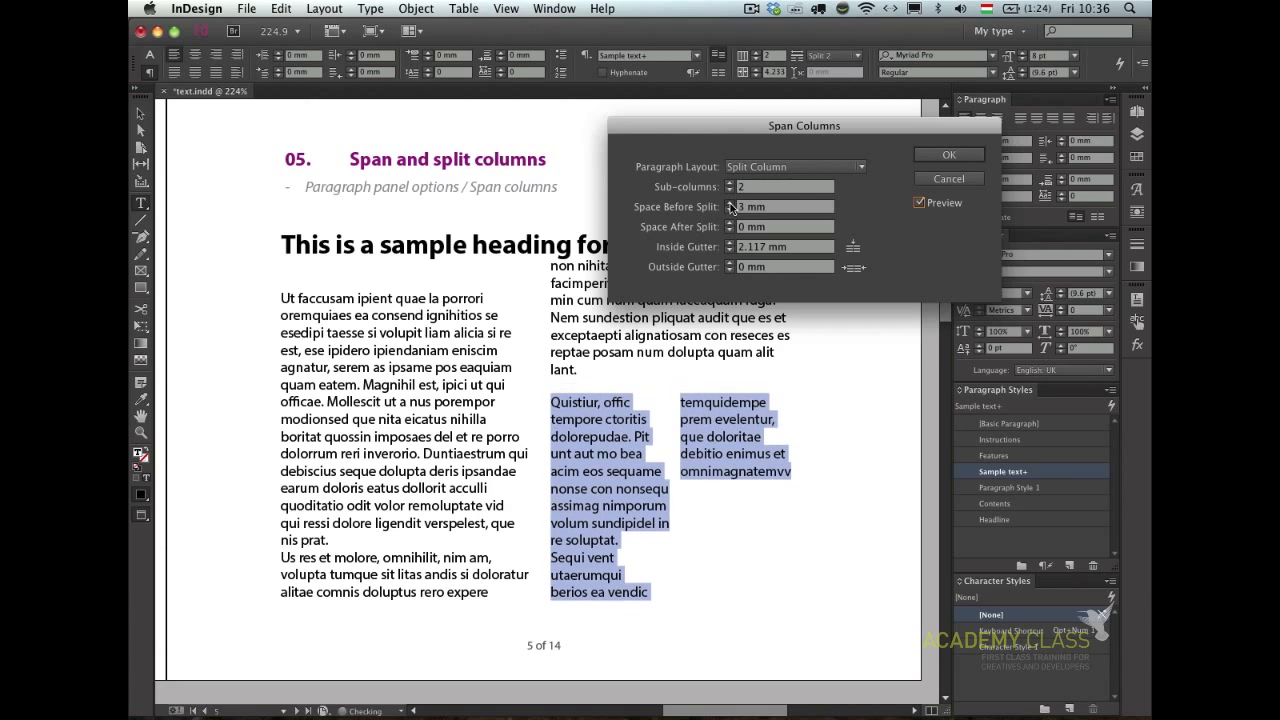
- Set the split paragraphs' Space Before Split to 5 mm and Inside Gutter to 3 mm, and apply the Span Columns settings
{"action": "left_click", "coordinate": [729, 202]}
{"action": "left_click", "coordinate": [730, 203]}
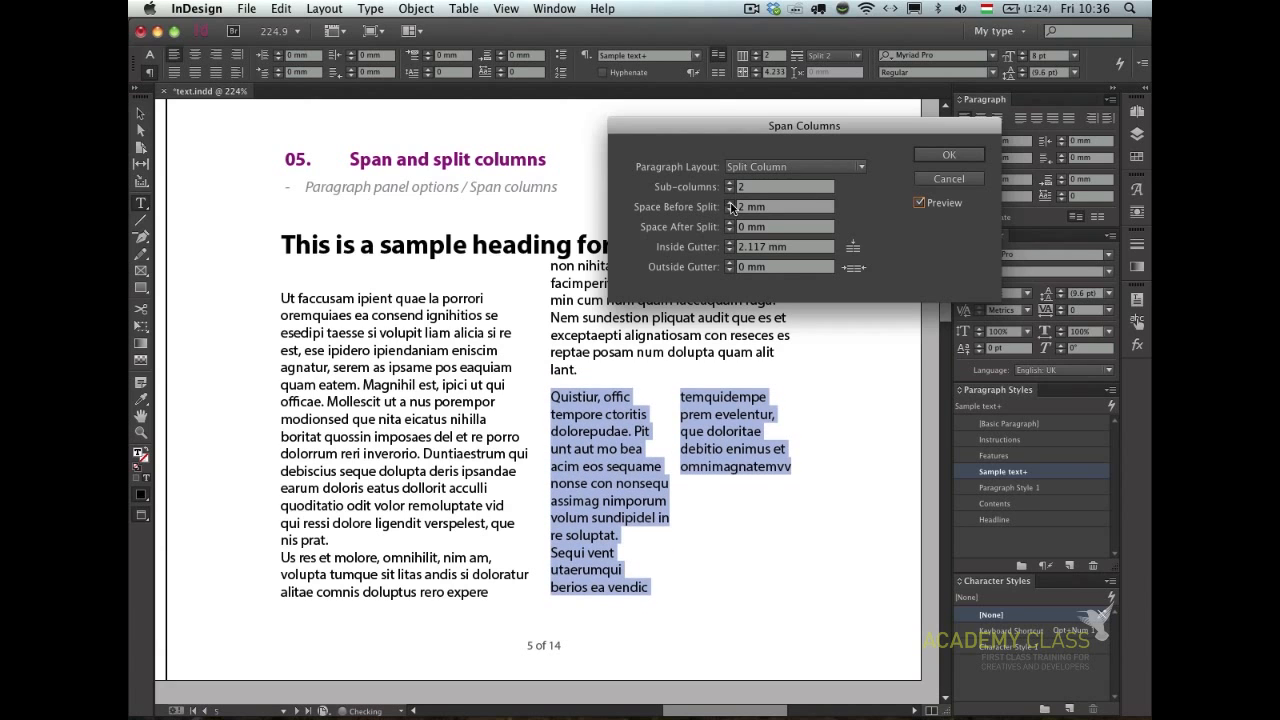
{"action": "left_click", "coordinate": [731, 249]}
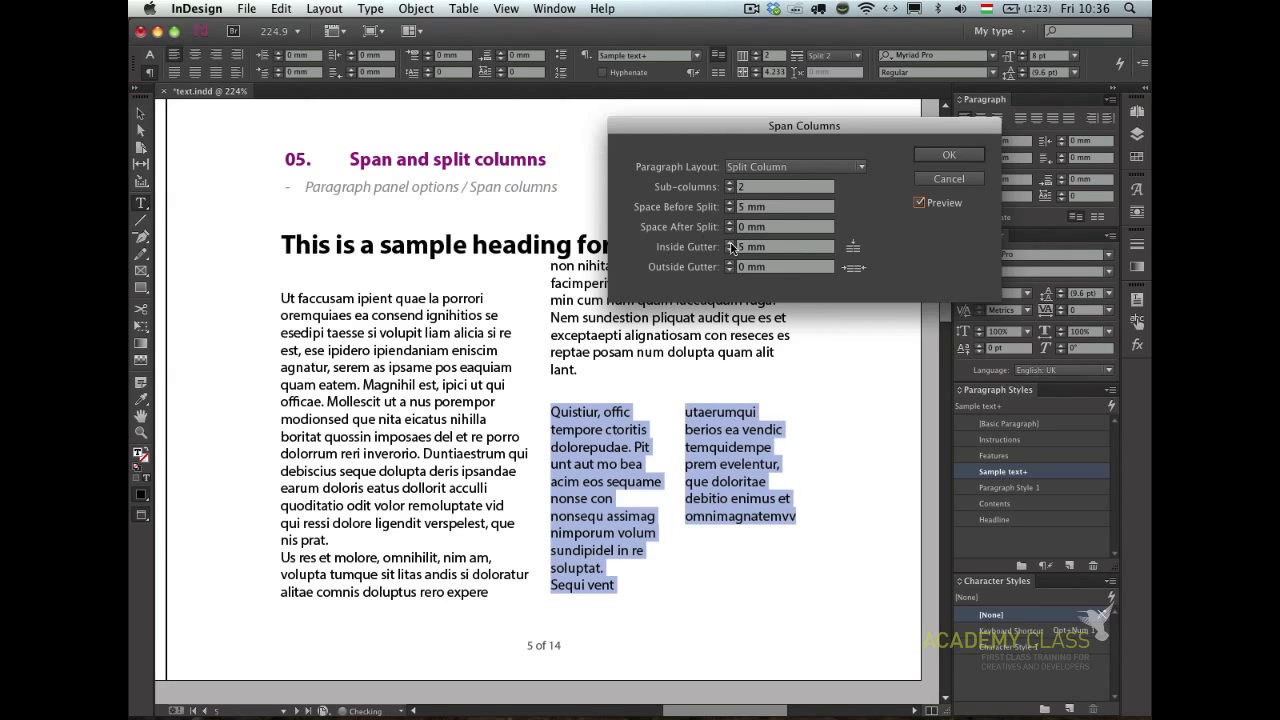
{"action": "left_click", "coordinate": [731, 245]}
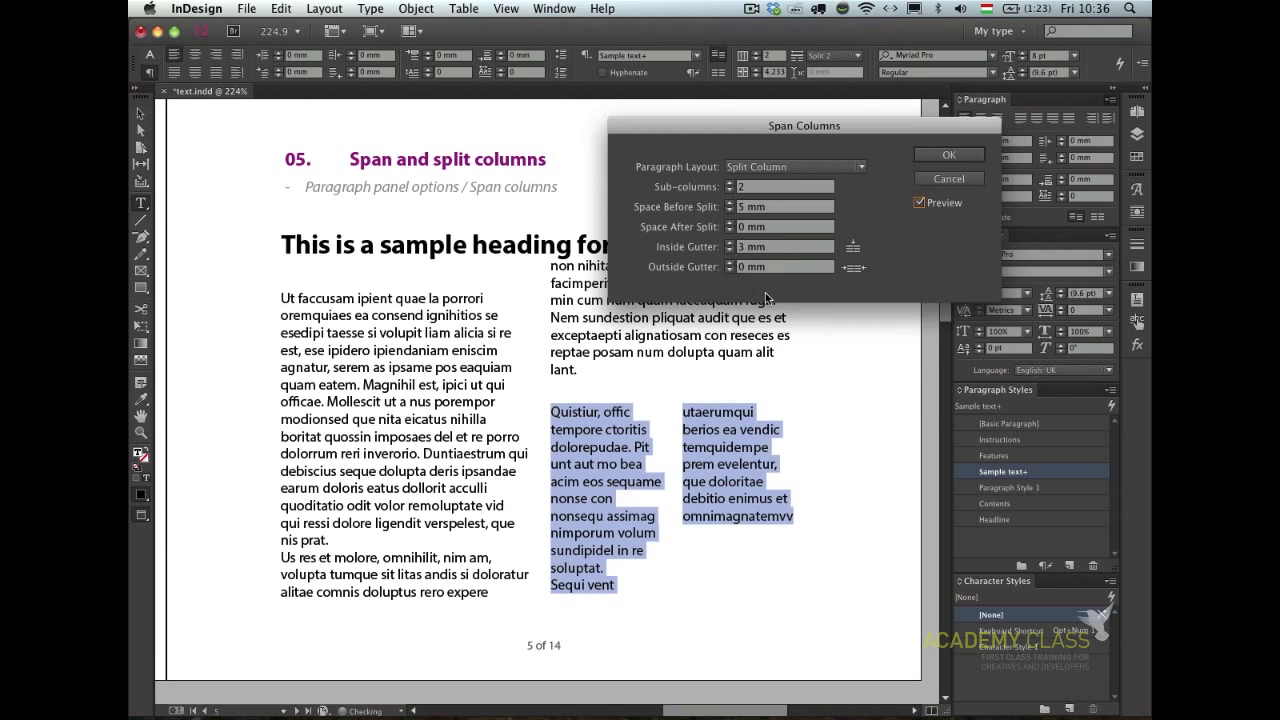
{"action": "left_click", "coordinate": [946, 157]}
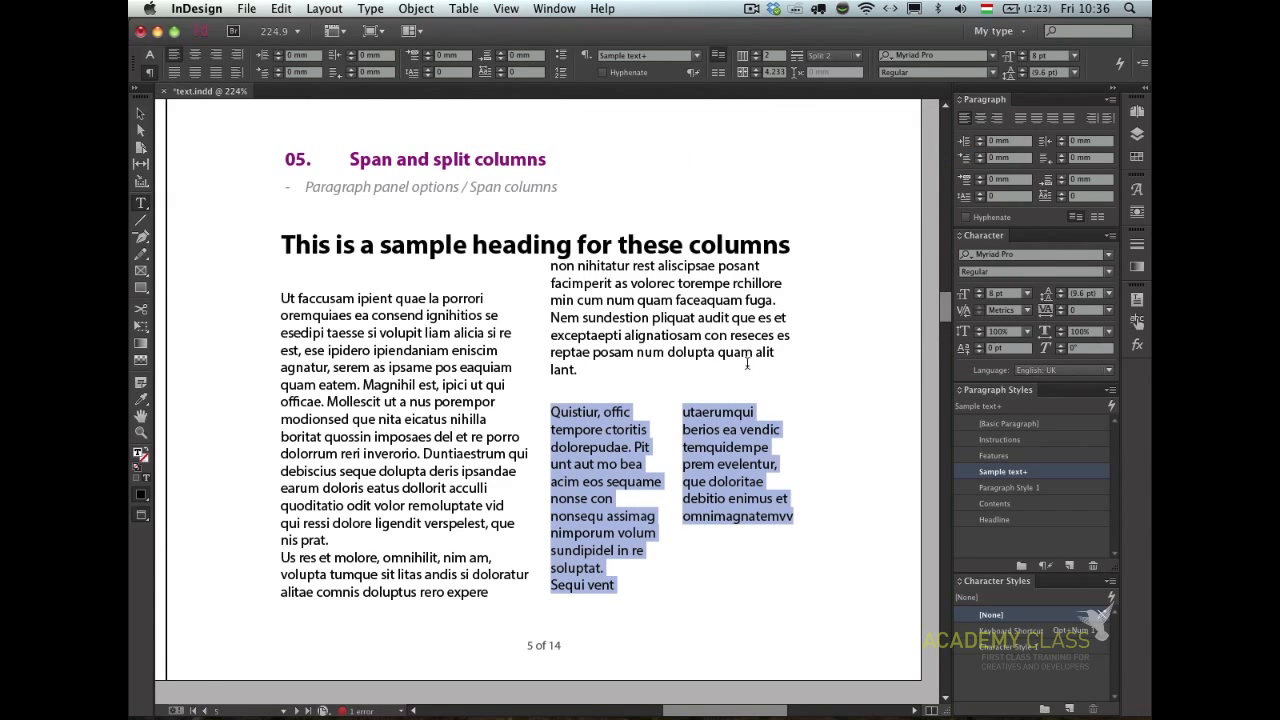
- Widen the sample text frame of section 06, Balance Ragged Lines, on page 6 to about 108 mm
{"action": "left_click", "coordinate": [634, 296]}
{"action": "key", "text": "Escape"}
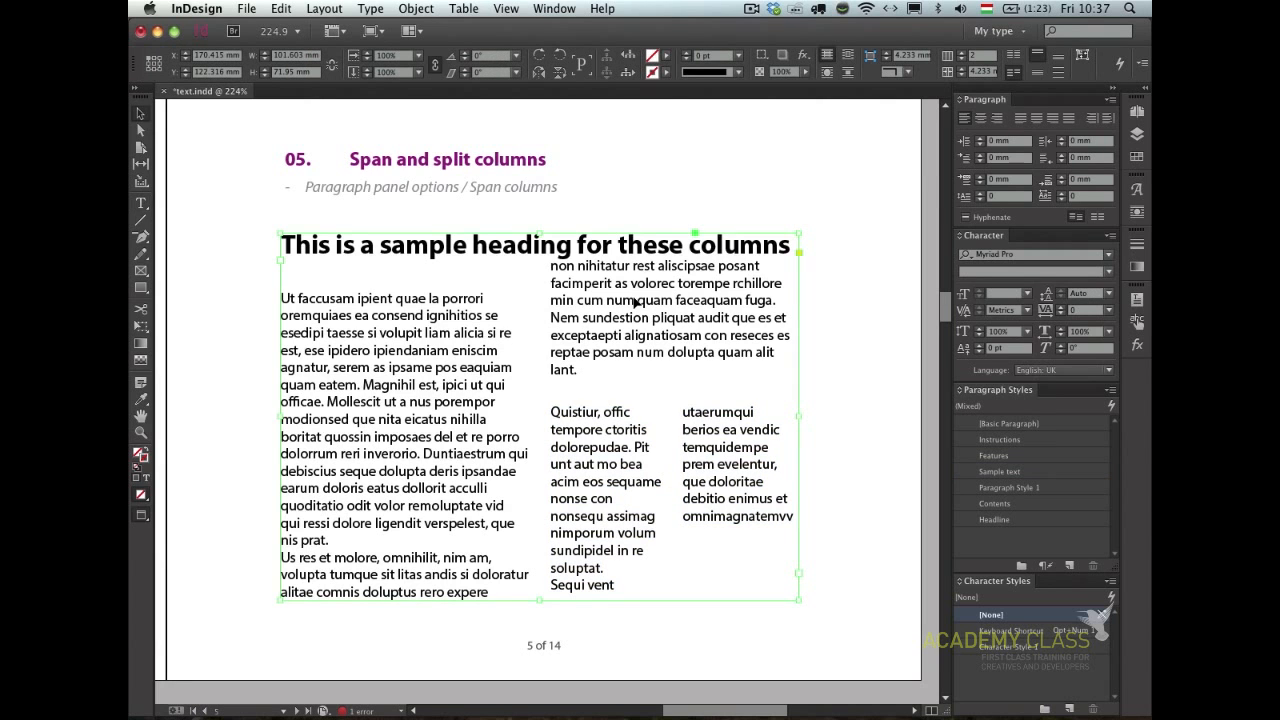
{"action": "key", "text": "super+alt+0"}
{"action": "key", "text": "alt+Page_Down"}
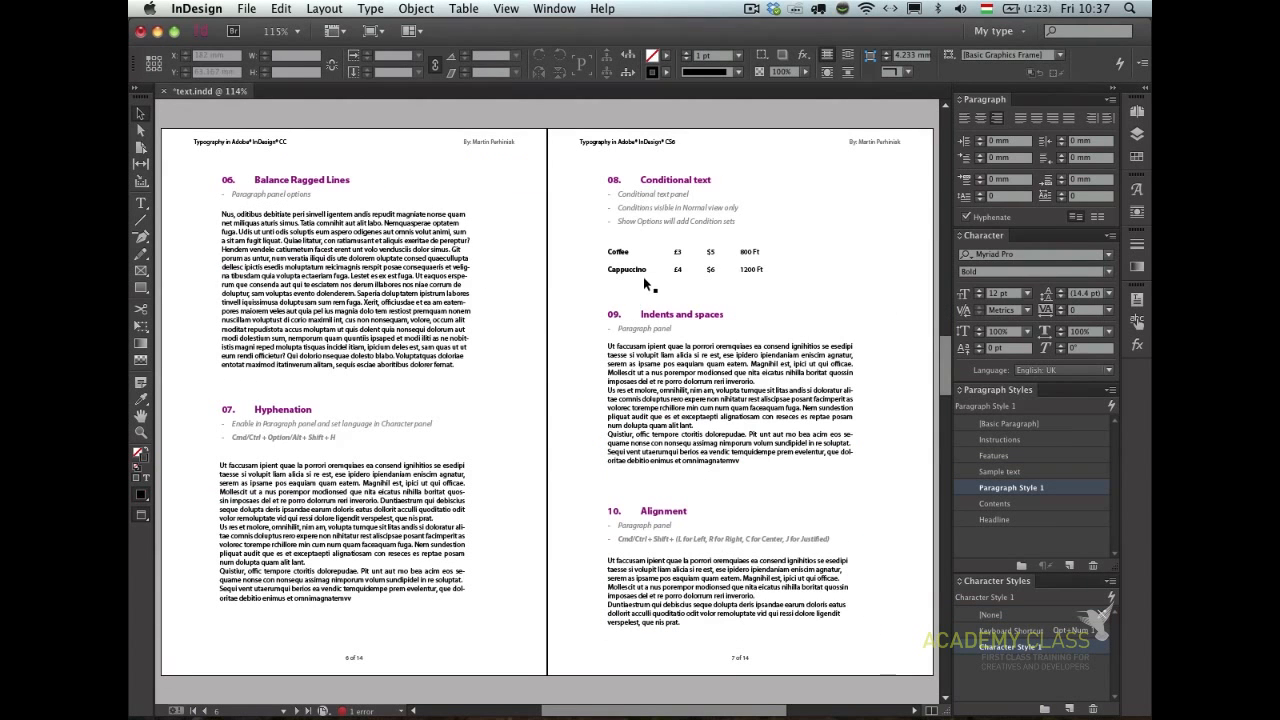
{"action": "key", "text": "super+space"}
{"action": "left_click_drag", "start_coordinate": [199, 158], "coordinate": [568, 389]}
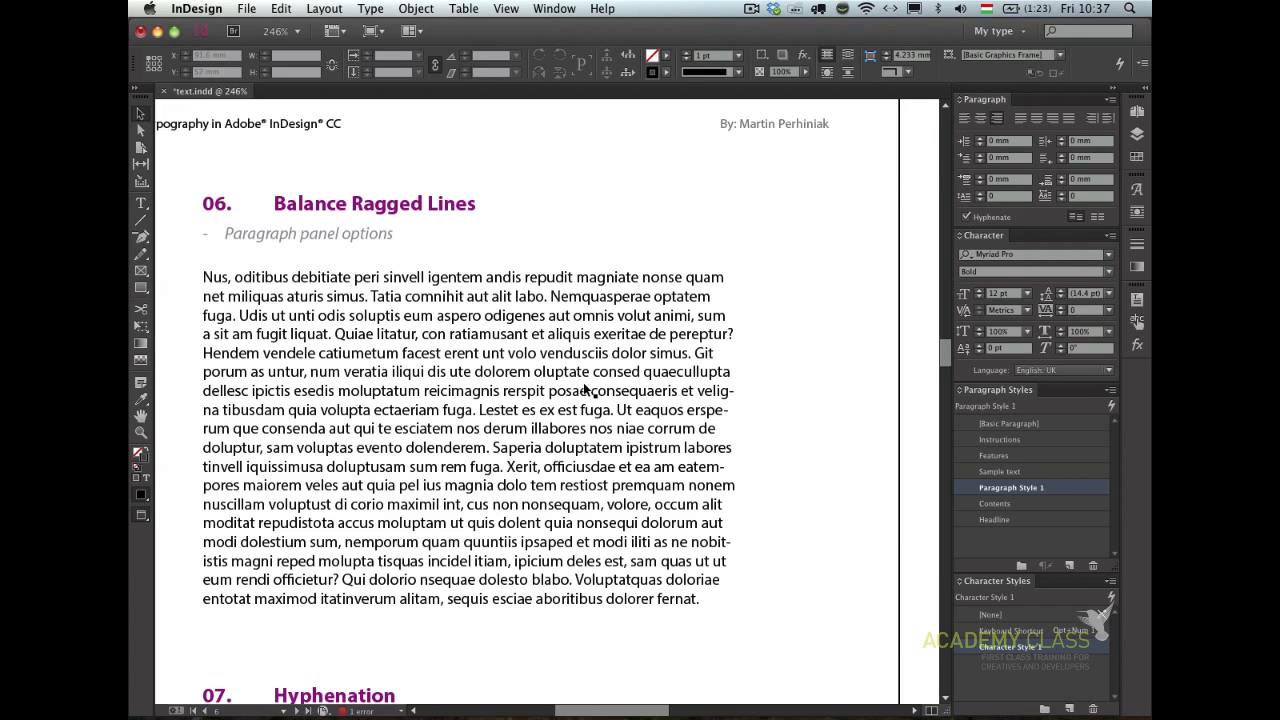
{"action": "left_click", "coordinate": [586, 392]}
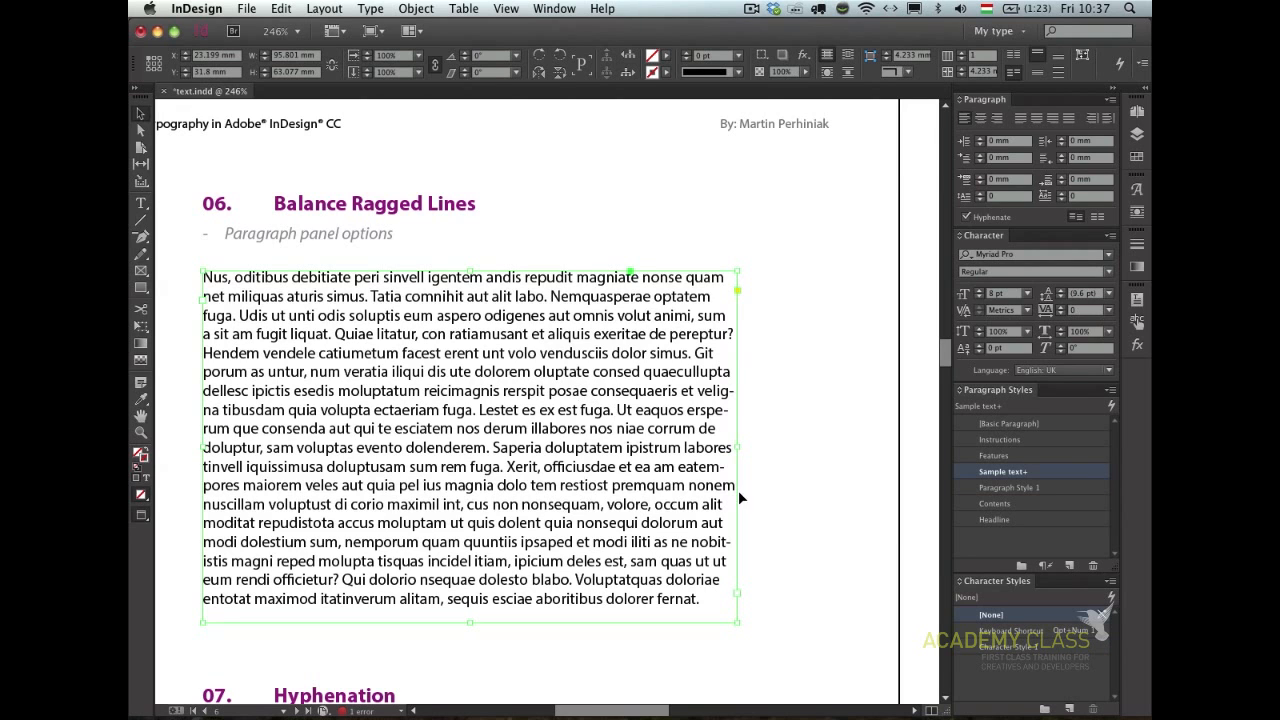
{"action": "left_click_drag", "start_coordinate": [737, 447], "coordinate": [803, 436]}
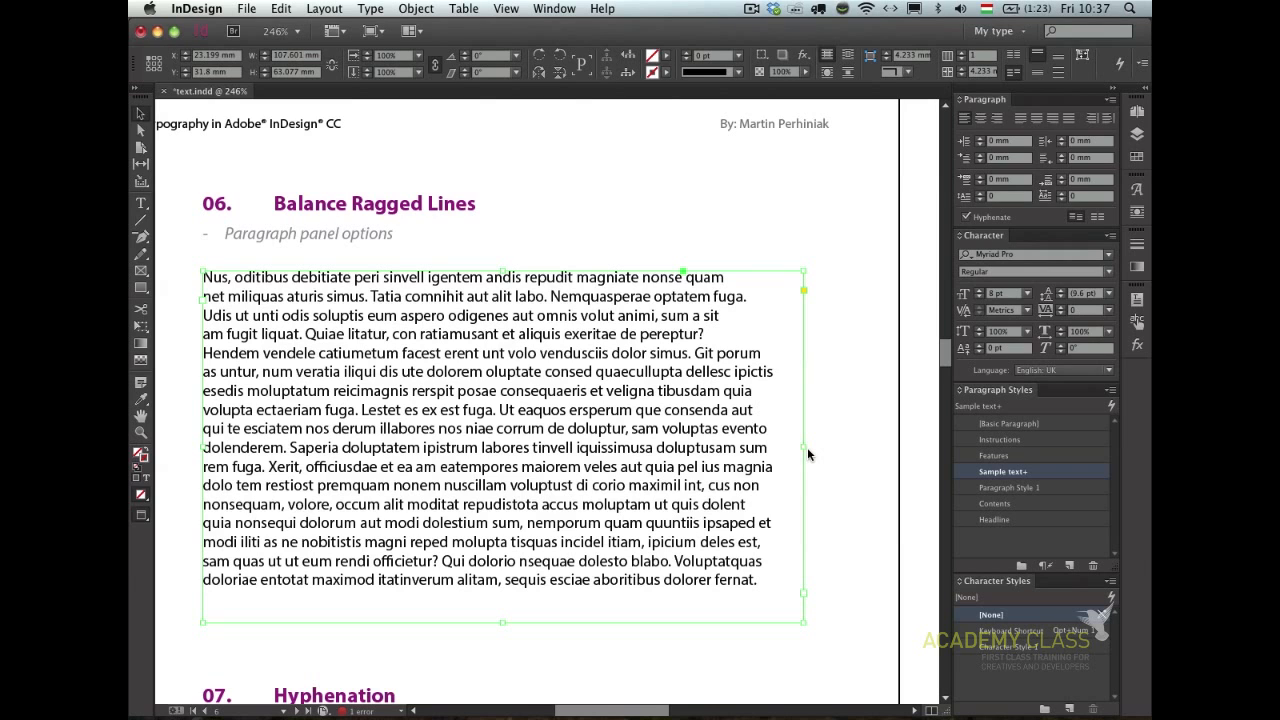
- Try full justification with the last line left on the section 06 sample text, and return it to left alignment
{"action": "key", "text": "super+shift+j"}
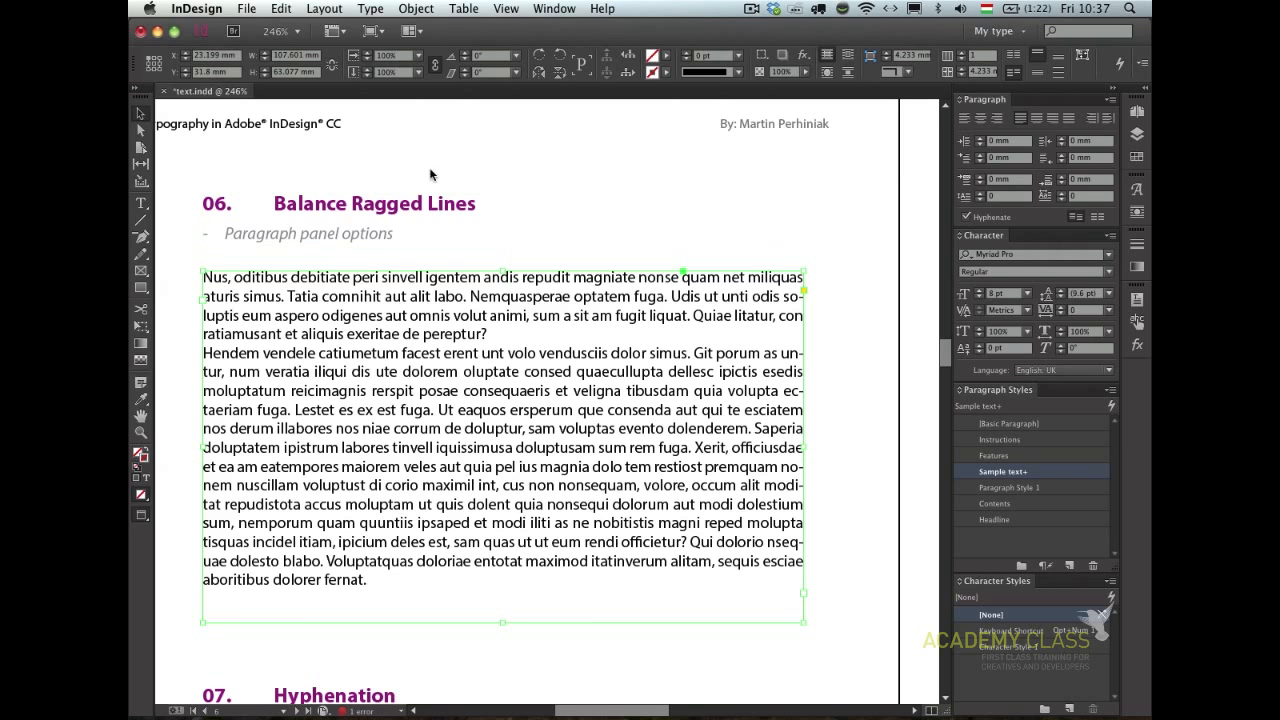
{"action": "left_click", "coordinate": [964, 116]}
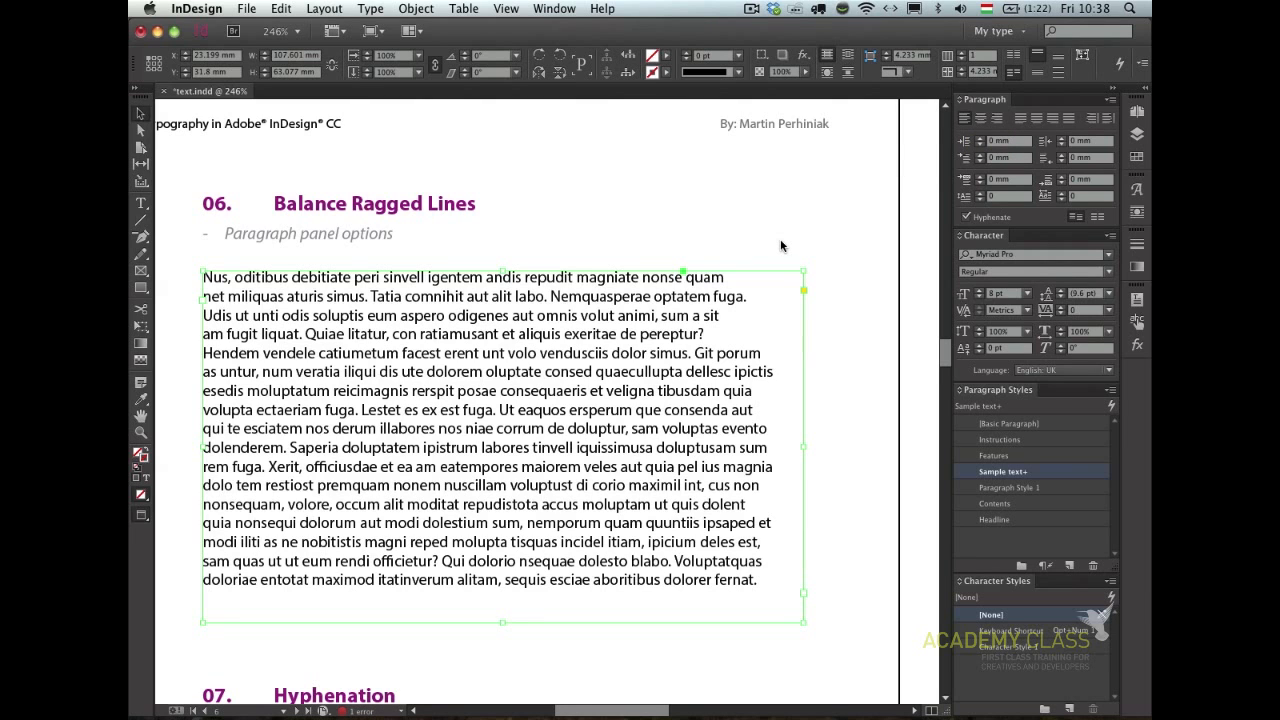
- Turn off Balance Ragged Lines for the section 06 sample text
{"action": "left_click", "coordinate": [1138, 64]}
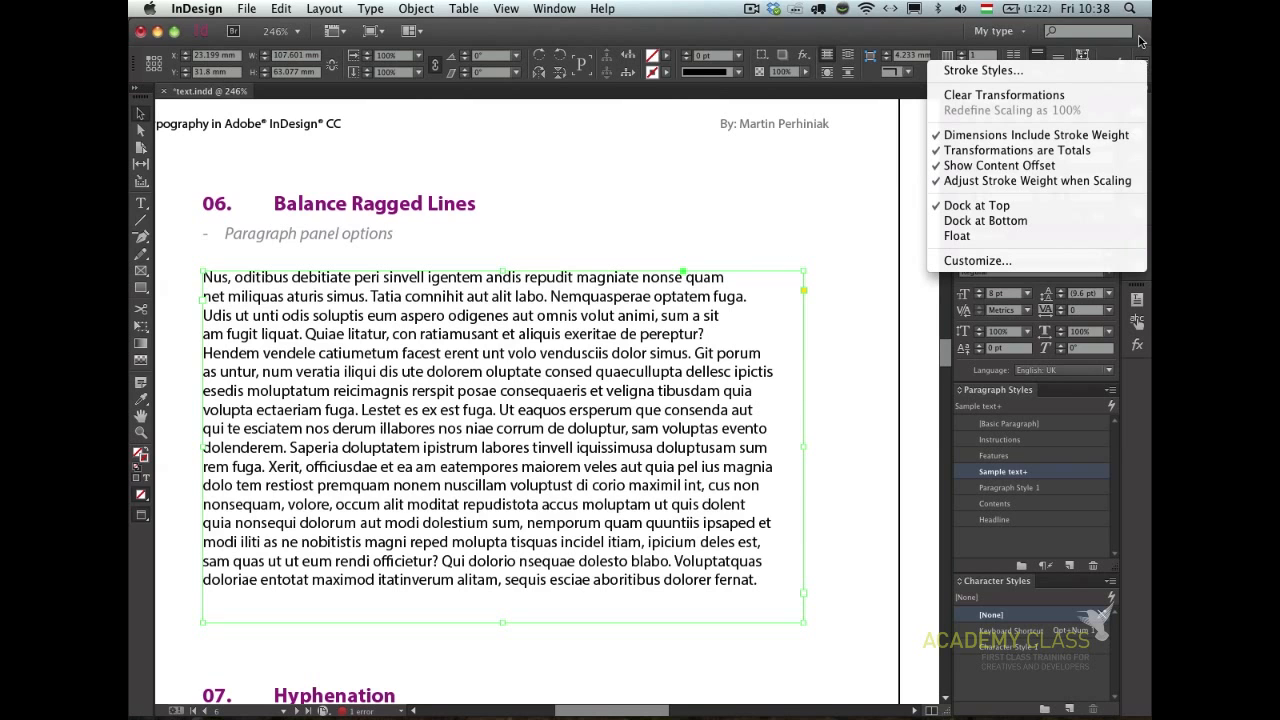
{"action": "left_click", "coordinate": [1133, 48]}
{"action": "left_click", "coordinate": [1109, 100]}
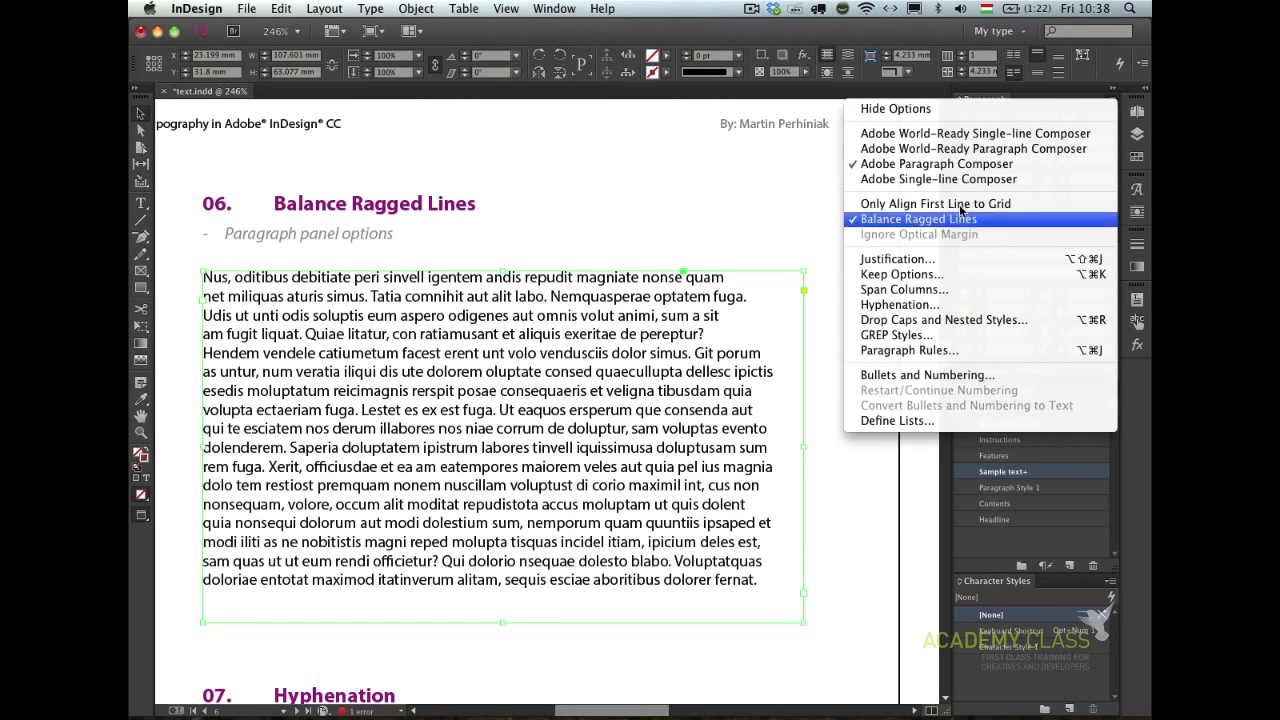
{"action": "left_click", "coordinate": [957, 221]}
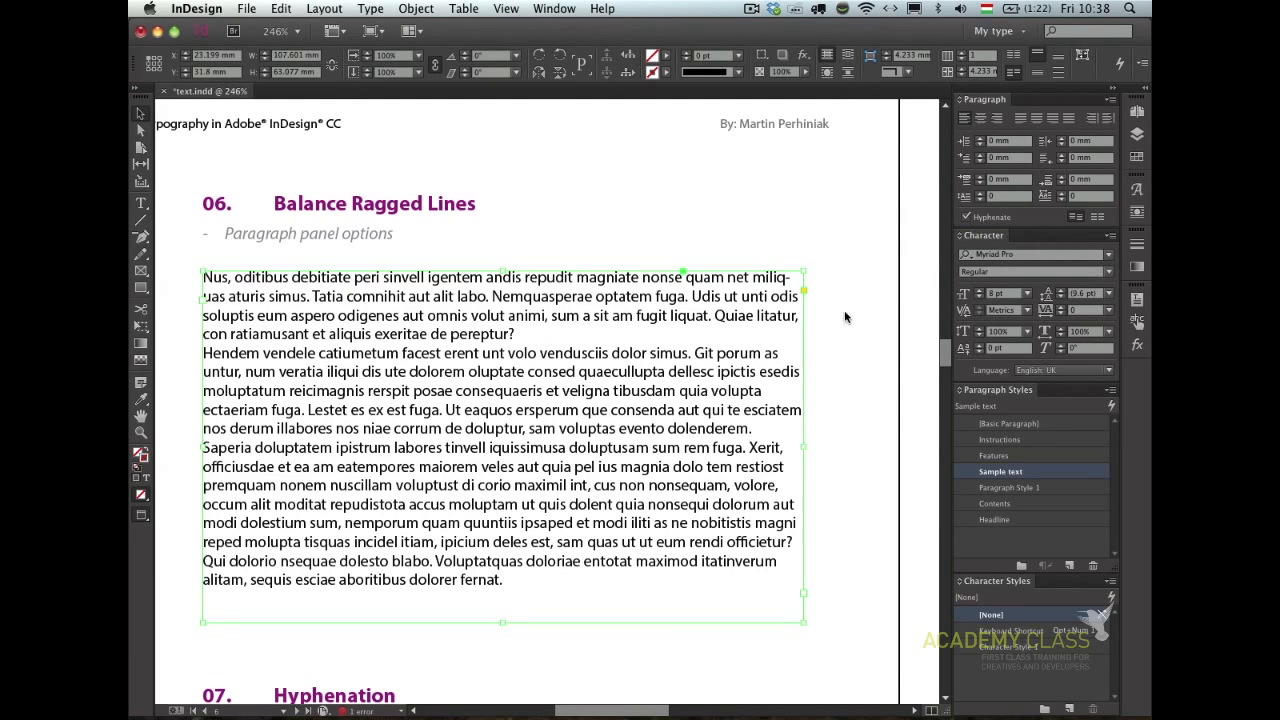
- Narrow the sample text frame to about 105 mm and move it to an X position of about 35 mm
{"action": "left_click_drag", "start_coordinate": [804, 445], "coordinate": [742, 437]}
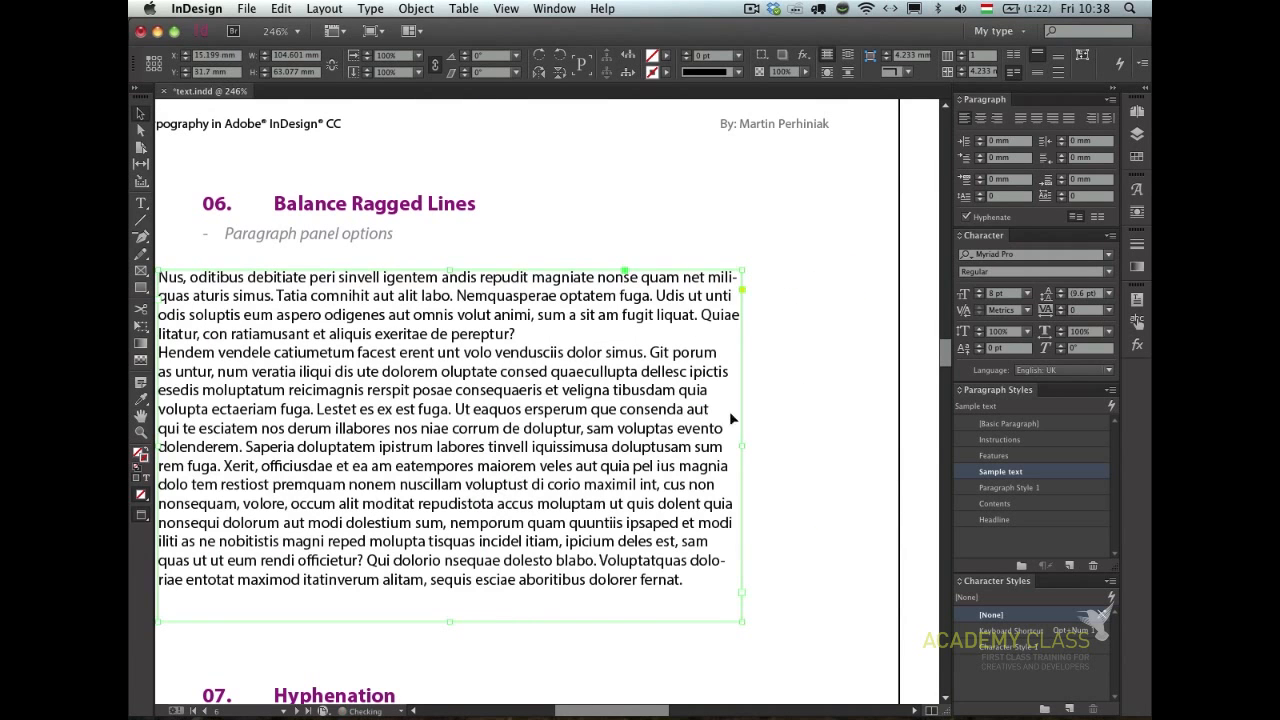
{"action": "left_click_drag", "start_coordinate": [581, 366], "coordinate": [647, 362]}
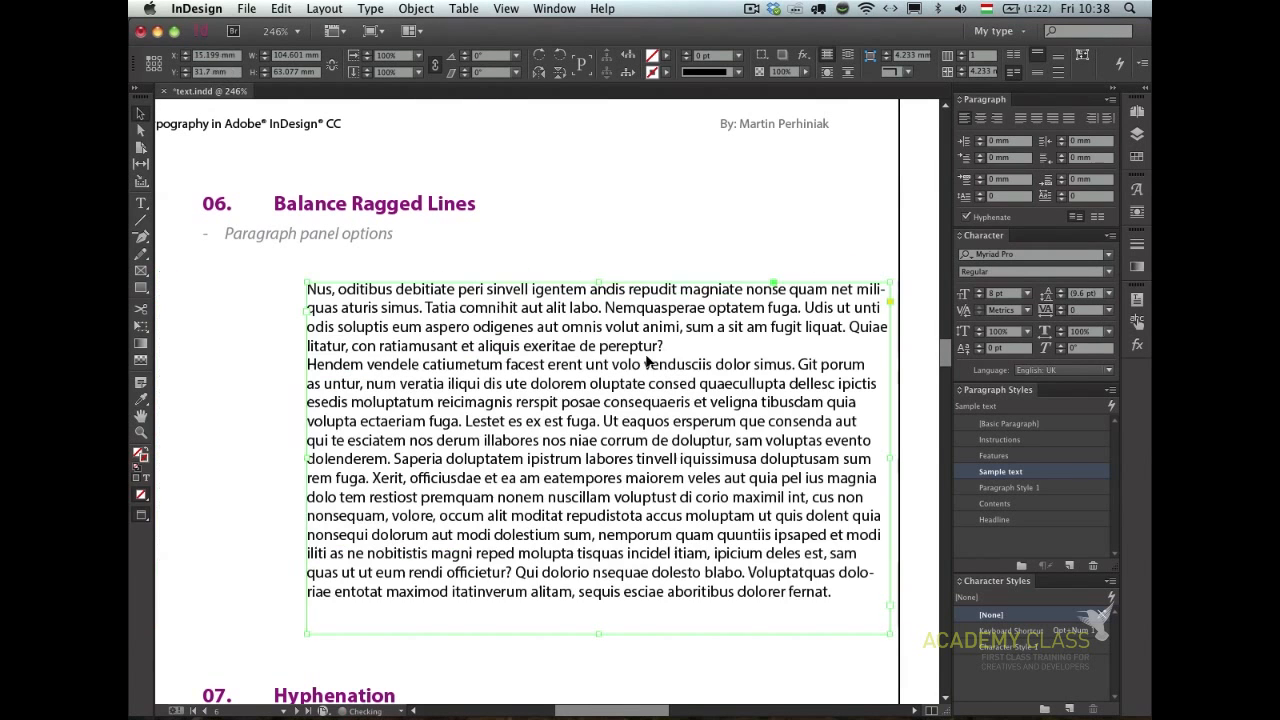
- Merge the two sample paragraphs into one by replacing the break between "pereptur?" and "Hendem" with a space
{"action": "double_click", "coordinate": [307, 364]}
{"action": "key", "text": "BackSpace"}
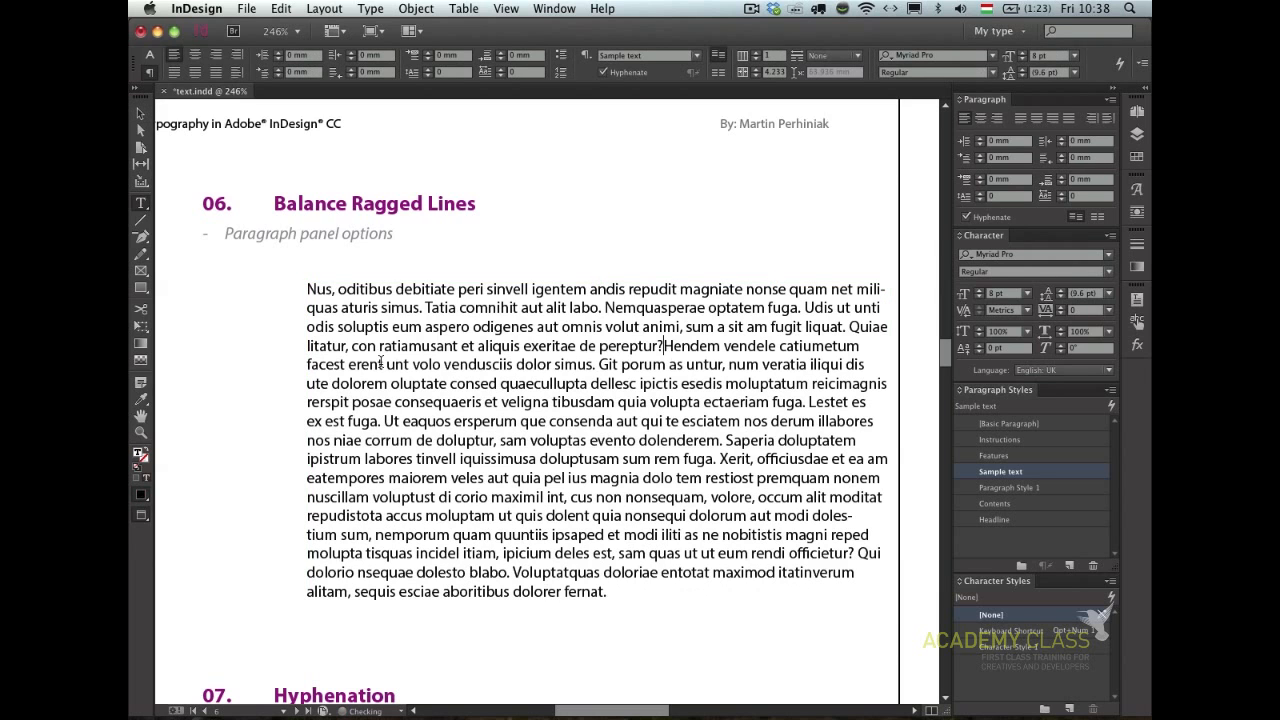
{"action": "key", "text": "Escape"}
{"action": "double_click", "coordinate": [663, 347]}
{"action": "key", "text": "Escape"}
- Narrow the sample text frame to about 79 mm, move it to about X 50 mm, Y 25 mm, and fit its height to the text
{"action": "left_click_drag", "start_coordinate": [673, 290], "coordinate": [573, 287]}
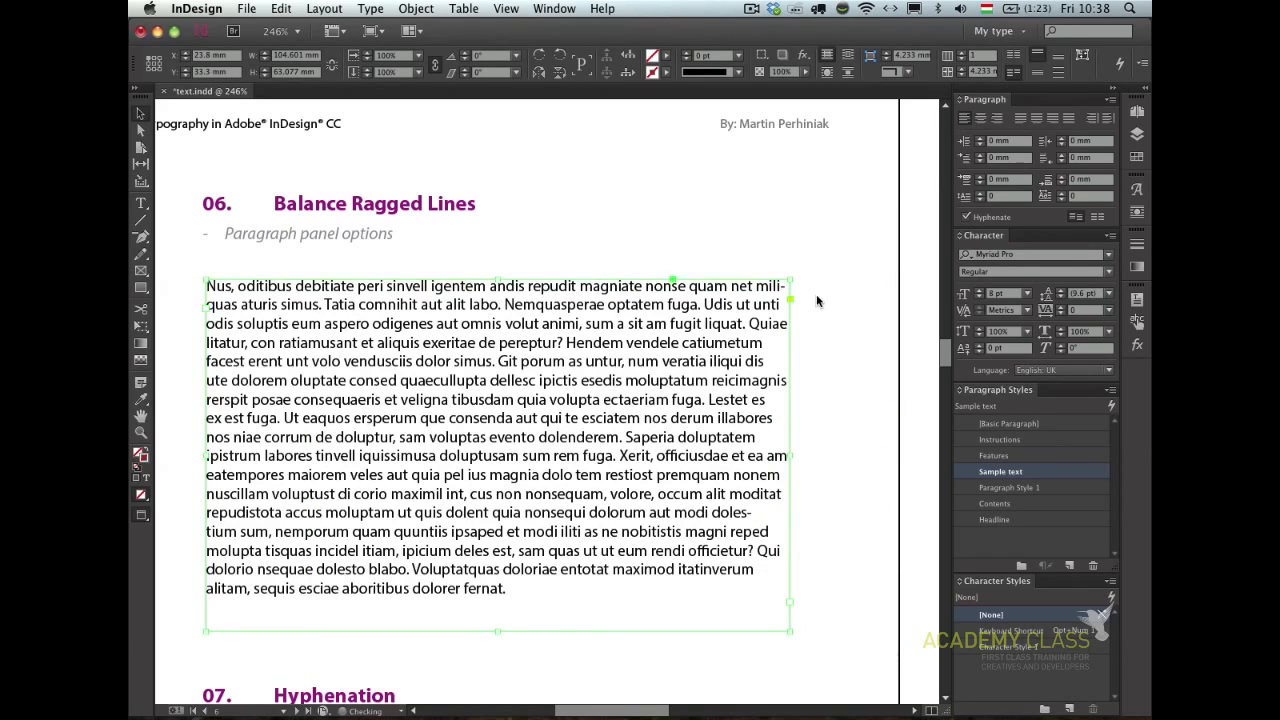
{"action": "left_click_drag", "start_coordinate": [791, 456], "coordinate": [648, 452]}
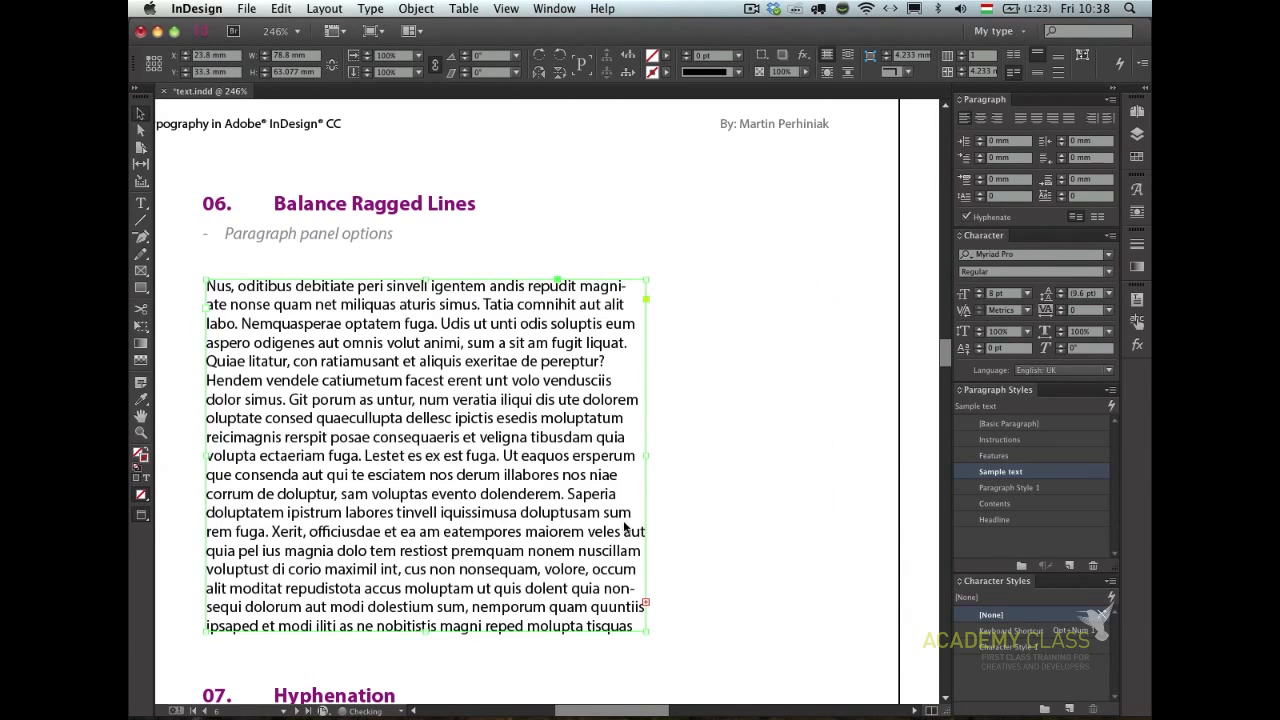
{"action": "left_click_drag", "start_coordinate": [581, 504], "coordinate": [726, 457]}
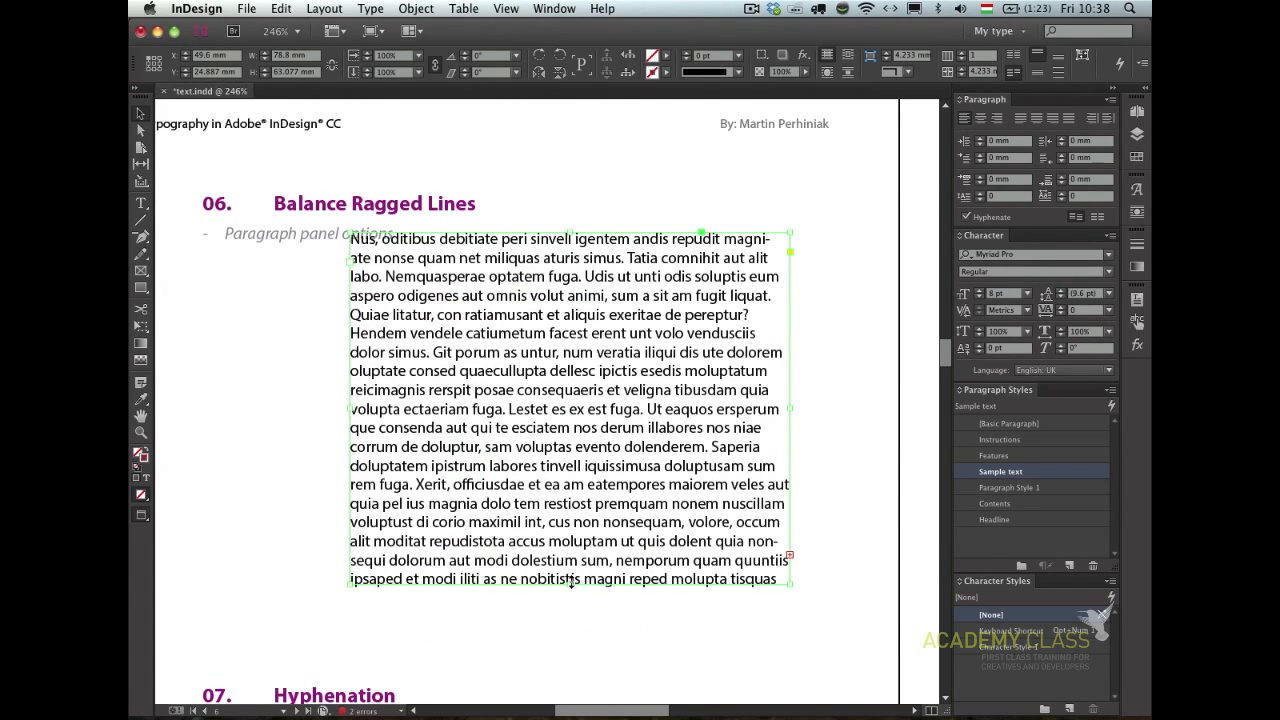
{"action": "double_click", "coordinate": [570, 585]}
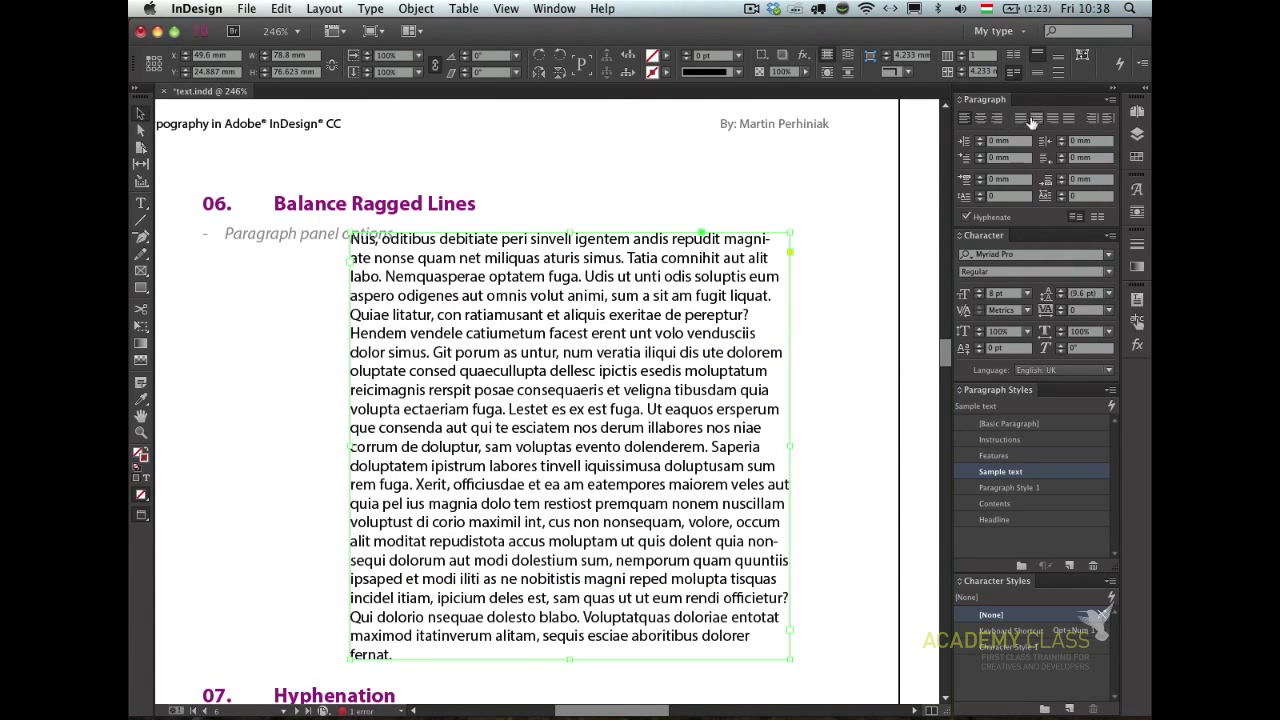
- Turn on Balance Ragged Lines for the merged sample paragraph and widen its frame to about 87 mm
{"action": "left_click", "coordinate": [1111, 101]}
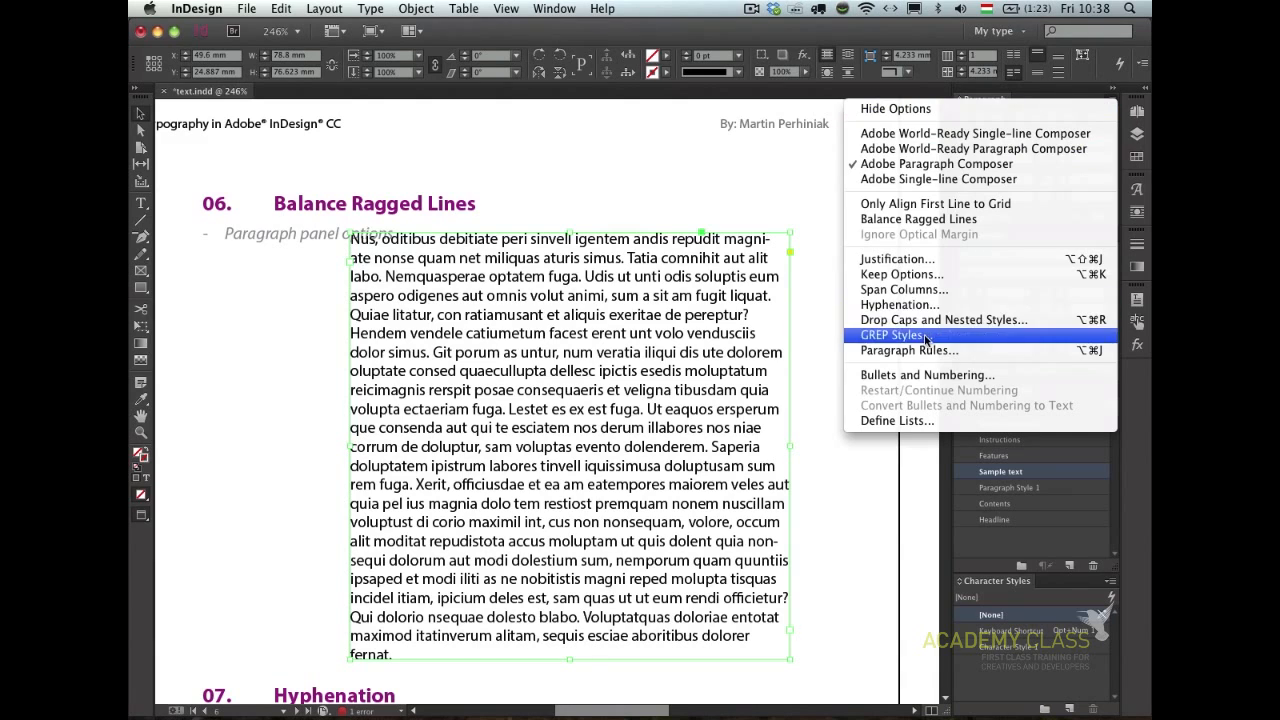
{"action": "left_click", "coordinate": [962, 219]}
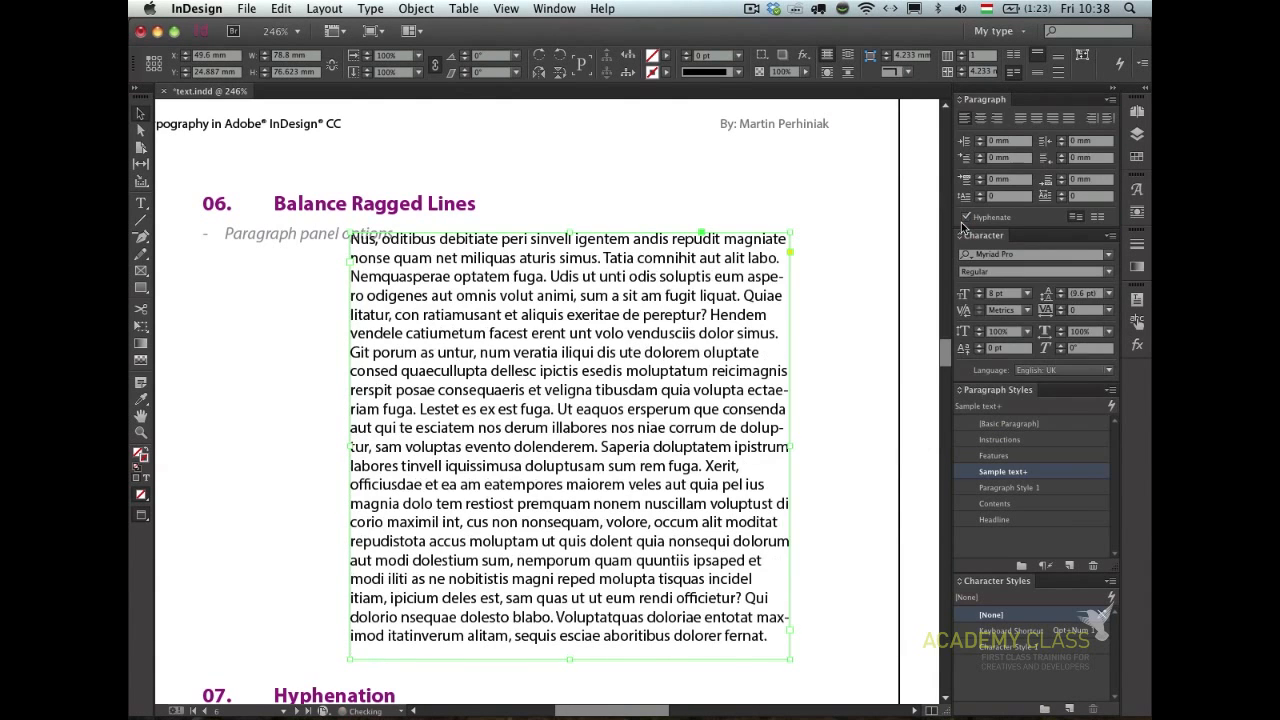
{"action": "left_click_drag", "start_coordinate": [792, 446], "coordinate": [834, 447]}
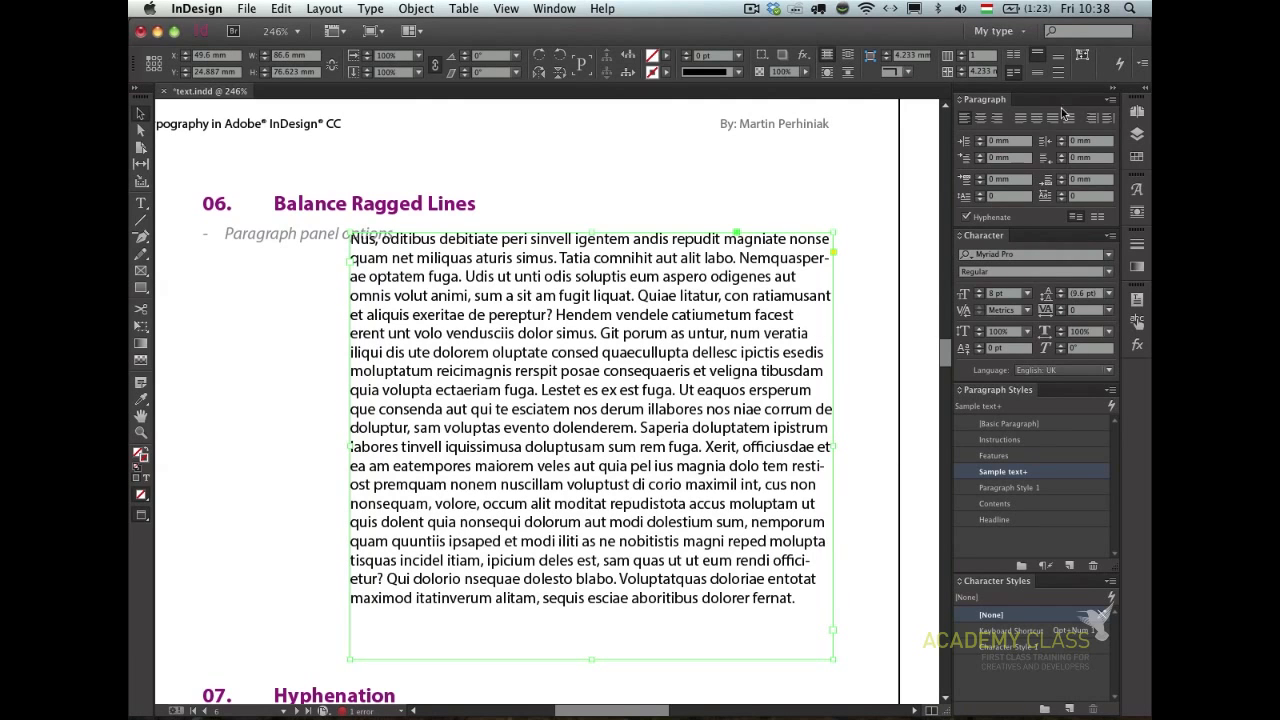
- Turn Balance Ragged Lines off for the section 06 sample text, then reapply it to the whole selected text
{"action": "left_click", "coordinate": [1110, 99]}
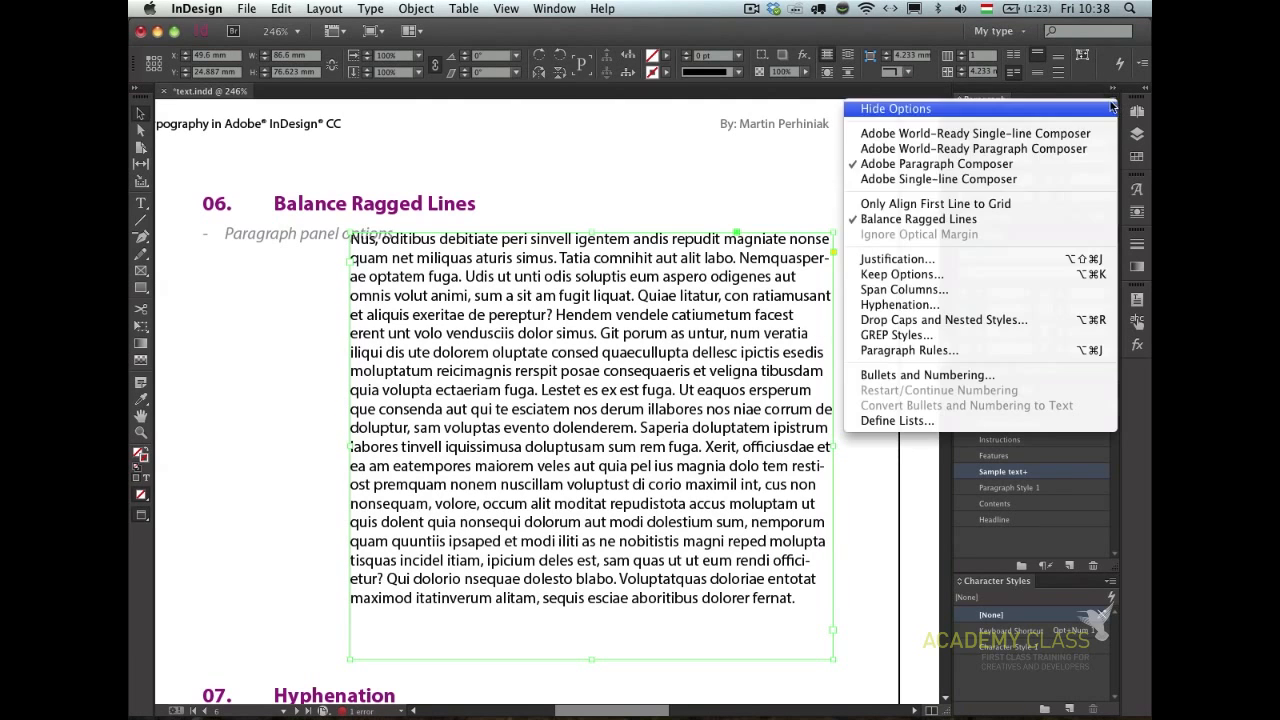
{"action": "left_click", "coordinate": [918, 219]}
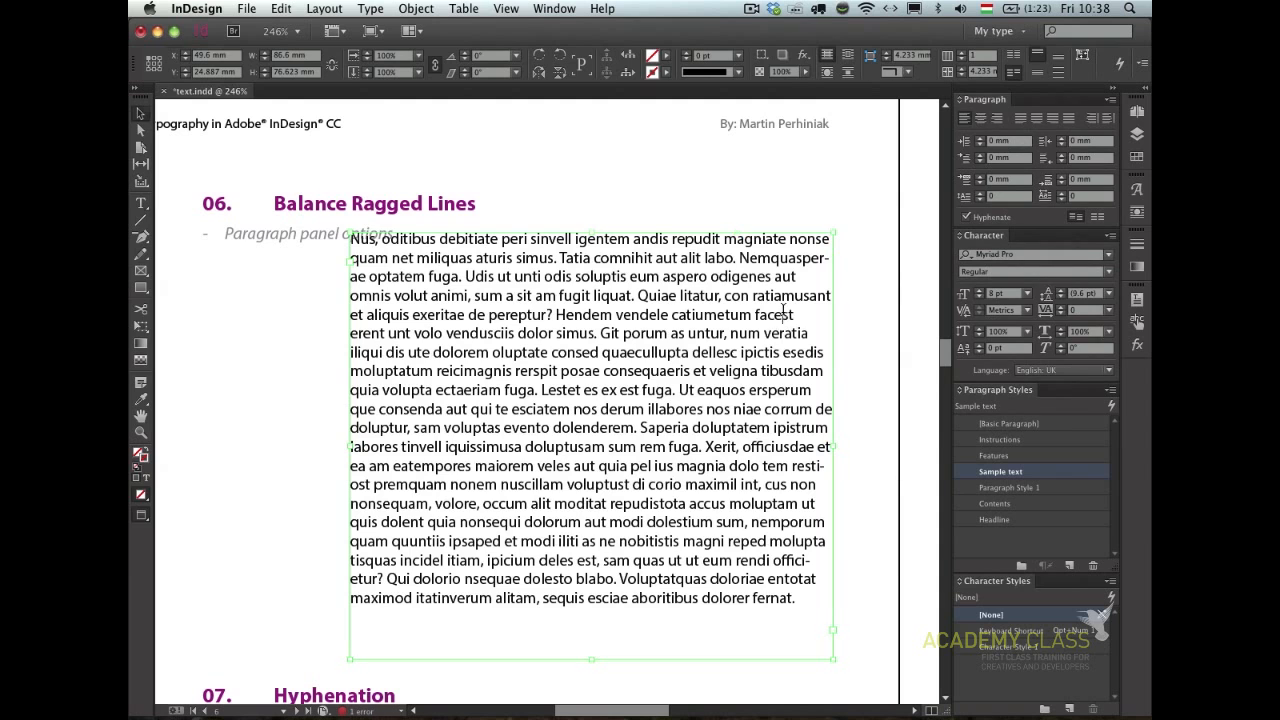
{"action": "double_click", "coordinate": [773, 320]}
{"action": "key", "text": "super+a"}
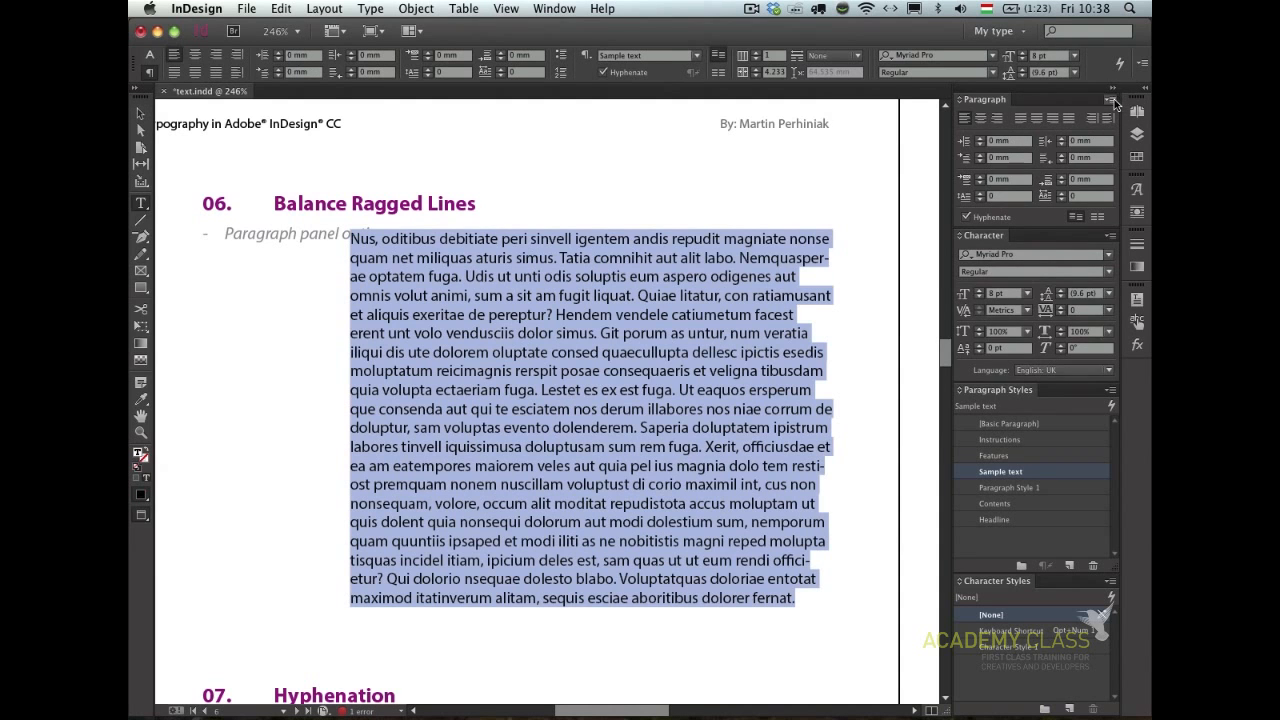
{"action": "left_click", "coordinate": [1110, 100]}
{"action": "left_click", "coordinate": [884, 219]}
- Resize the section 06 text frame to about 118 mm wide by 65 mm high and place it below the section's note
{"action": "left_click", "coordinate": [720, 330]}
{"action": "key", "text": "Escape"}
{"action": "left_click_drag", "start_coordinate": [834, 446], "coordinate": [884, 440]}
{"action": "left_click_drag", "start_coordinate": [672, 428], "coordinate": [613, 464]}
{"action": "left_click_drag", "start_coordinate": [656, 686], "coordinate": [781, 620]}
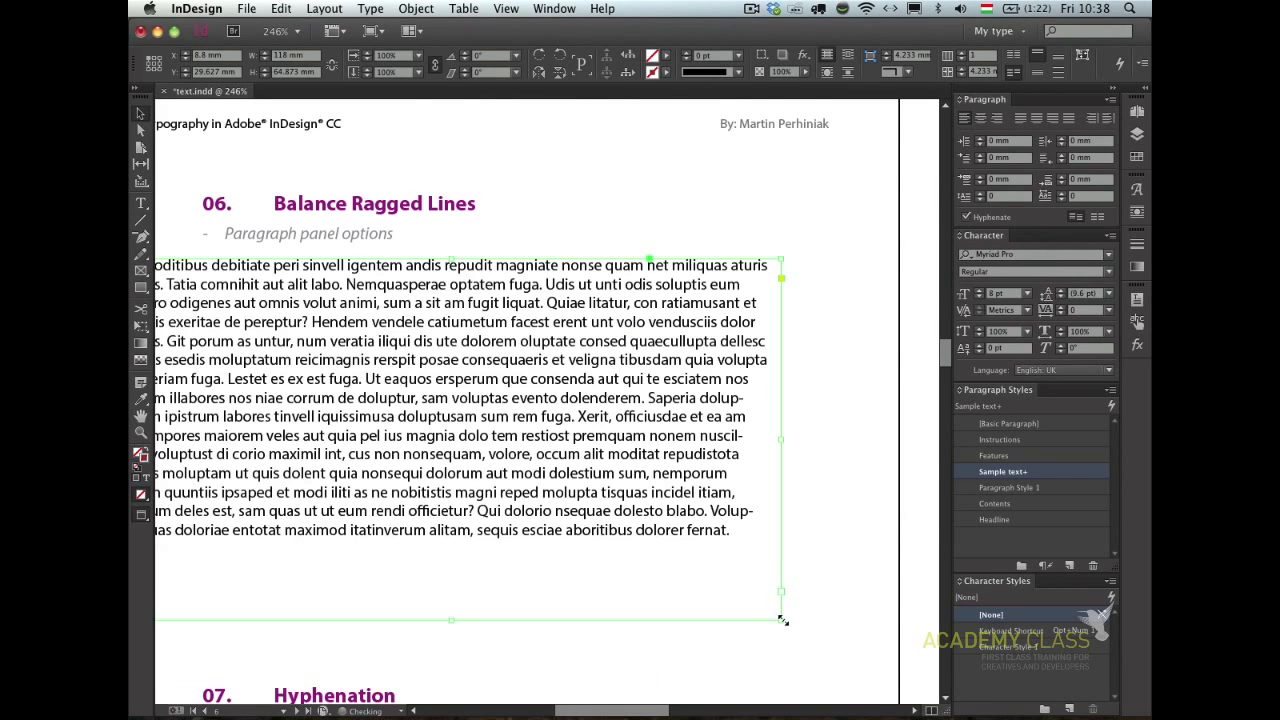
- Switch Balance Ragged Lines off and back on for the widened section 06 text frame to compare the line endings
{"action": "left_click", "coordinate": [1109, 100]}
{"action": "left_click", "coordinate": [965, 224]}
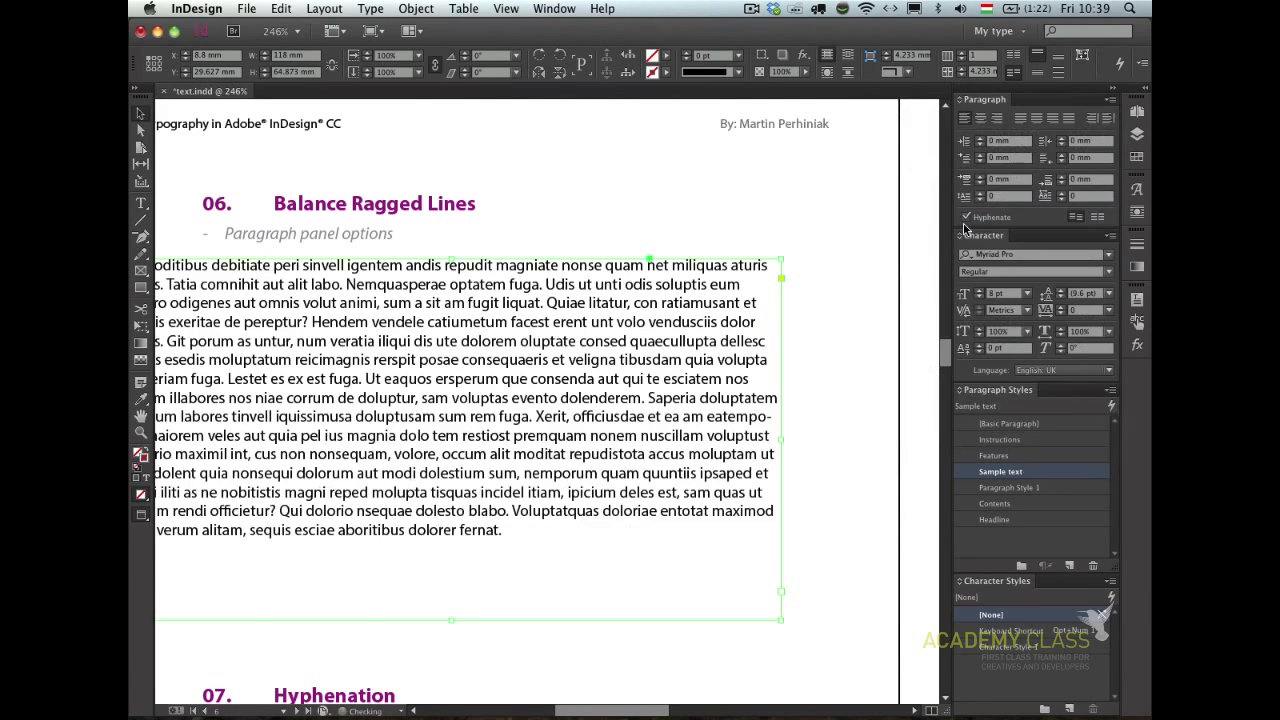
{"action": "left_click", "coordinate": [1112, 100]}
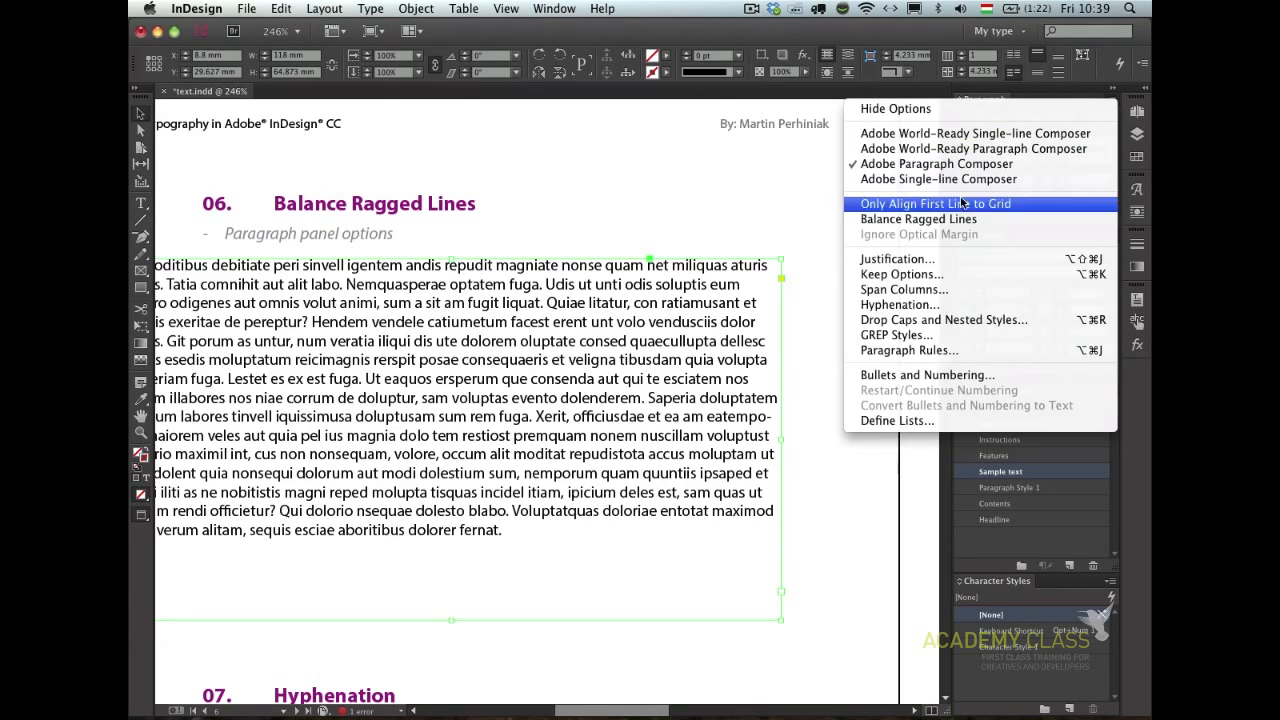
{"action": "left_click", "coordinate": [946, 222]}
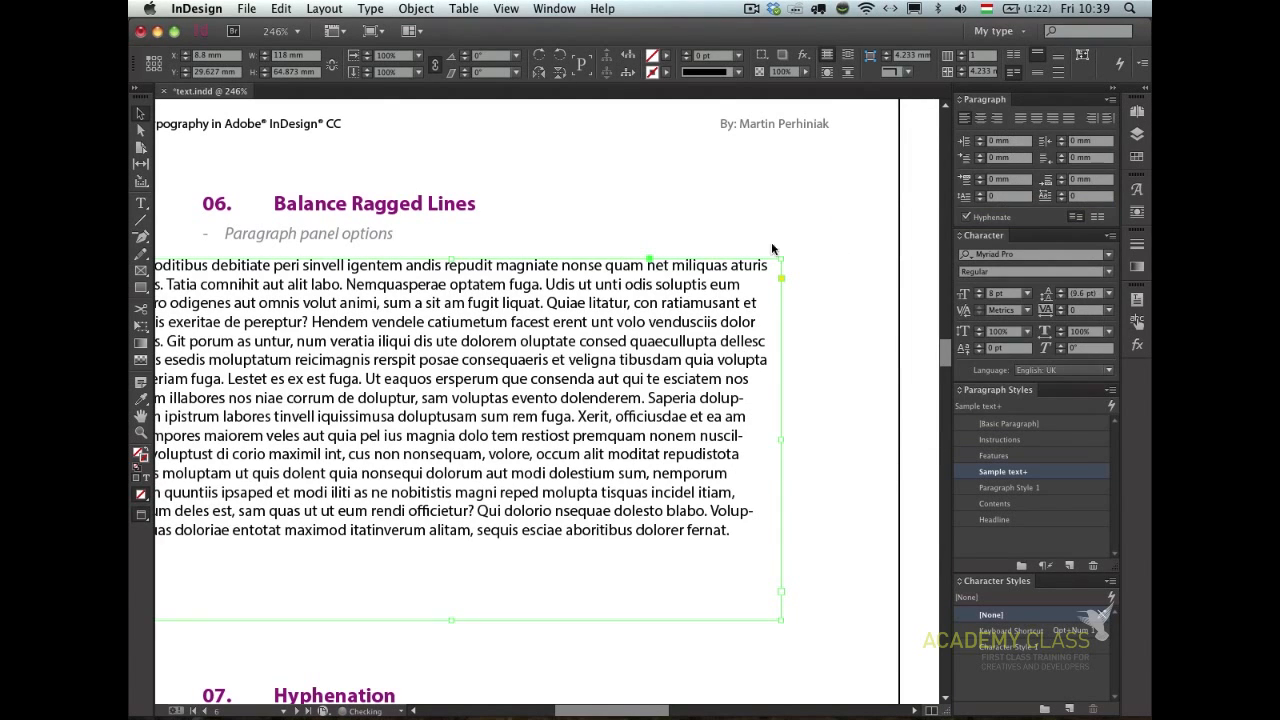
- Reposition the section 06 text frame at X 22.2 mm, Y 31 mm and check its Balance Ragged Lines setting
{"action": "key", "text": "super+z"}
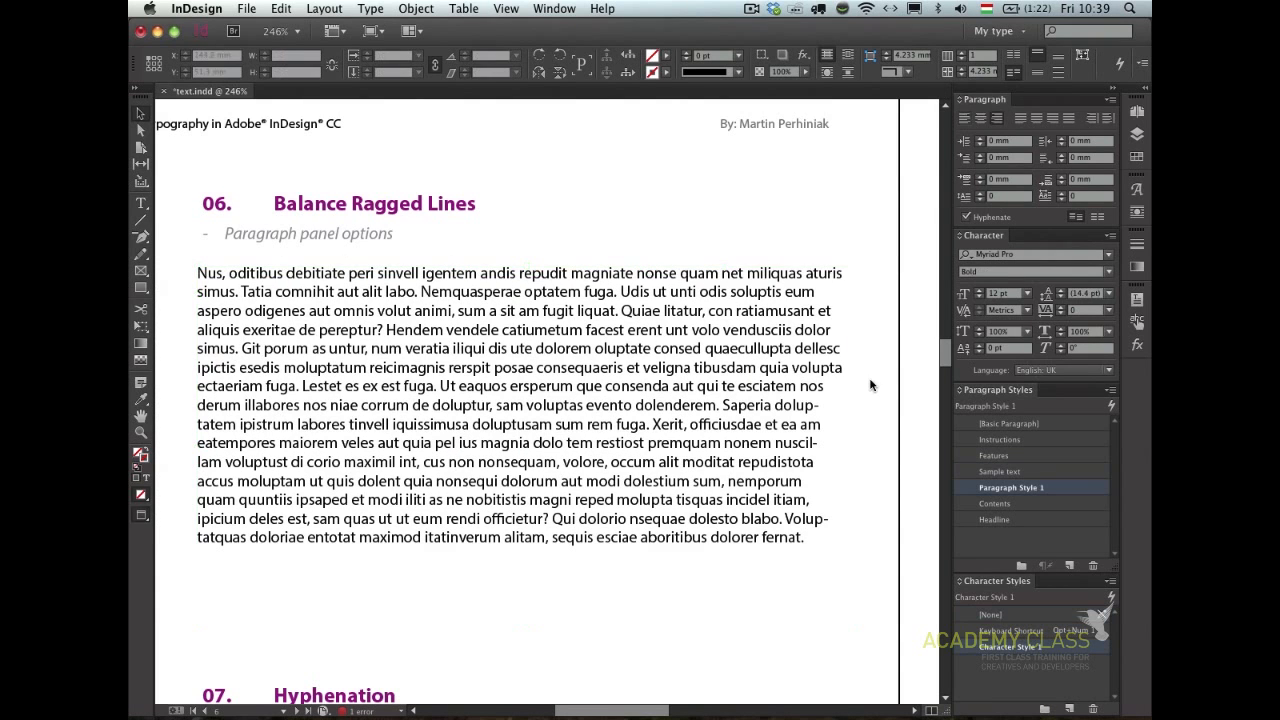
{"action": "left_click", "coordinate": [760, 225]}
{"action": "left_click", "coordinate": [829, 268]}
{"action": "left_click", "coordinate": [1112, 100]}
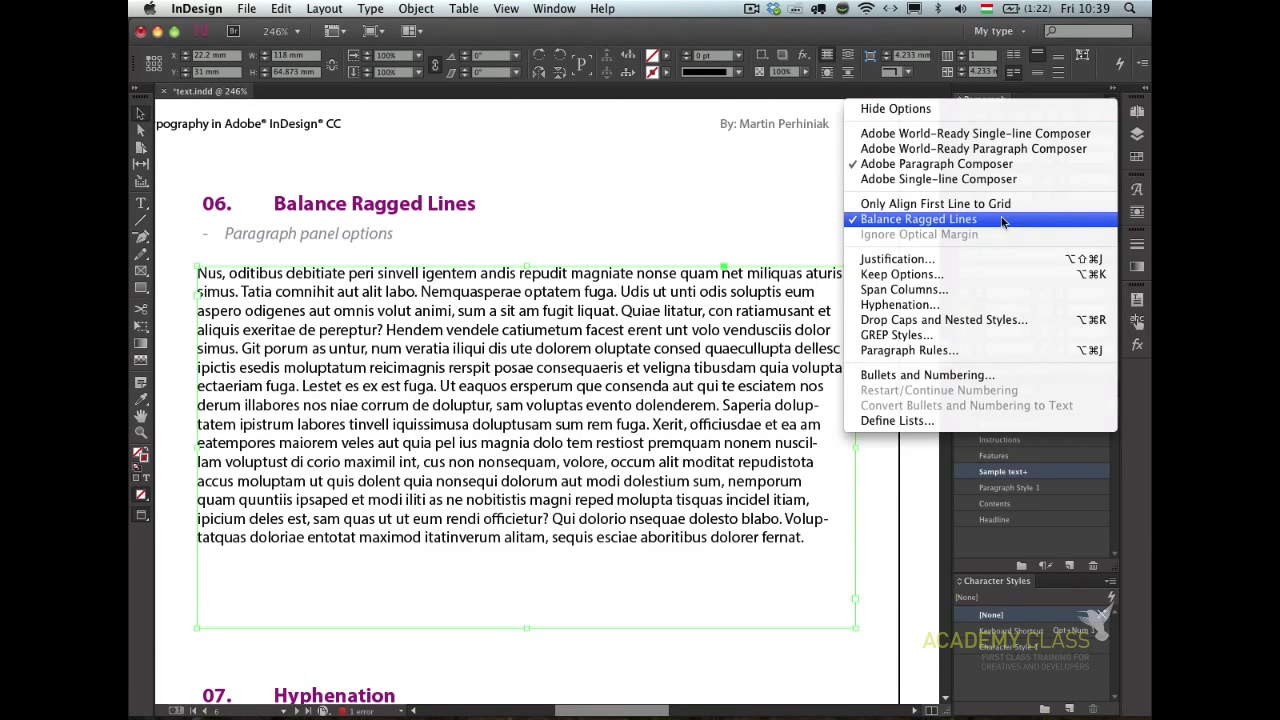
{"action": "left_click", "coordinate": [810, 220]}
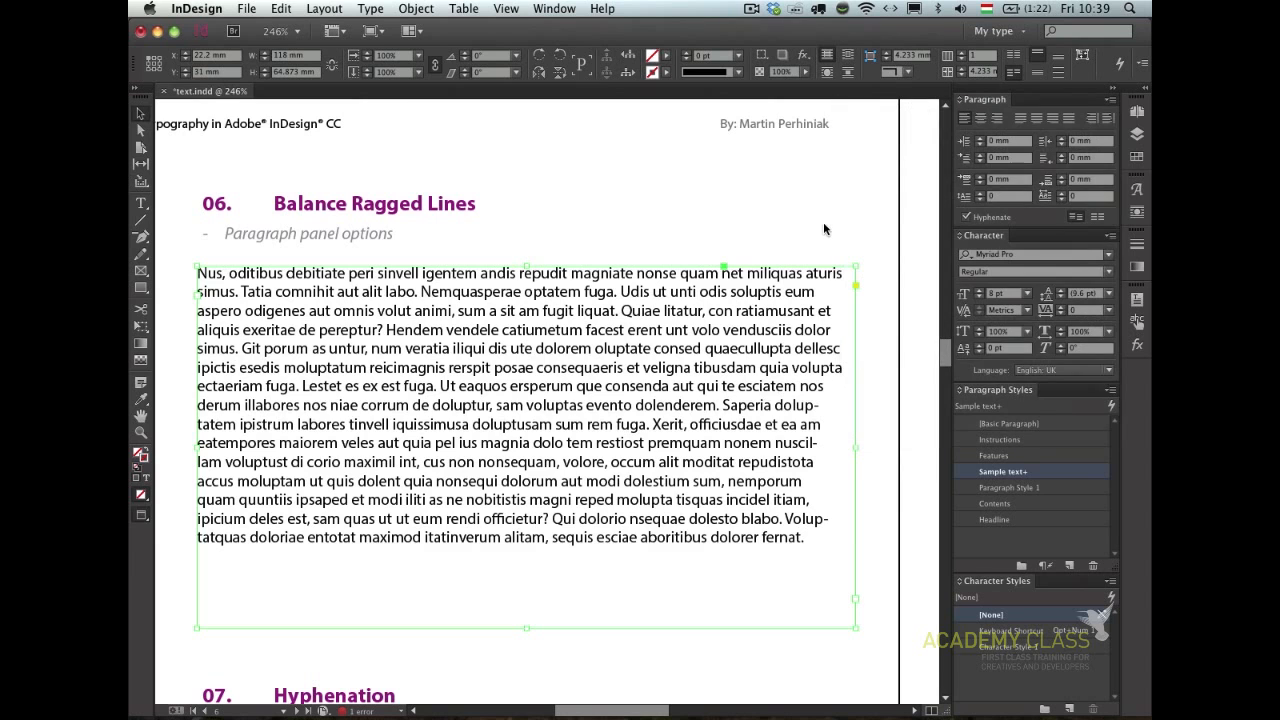
- Turn off hyphenation for only the first paragraph of the sample text in section 07 Hyphenation
{"action": "key", "text": "super+alt+0"}
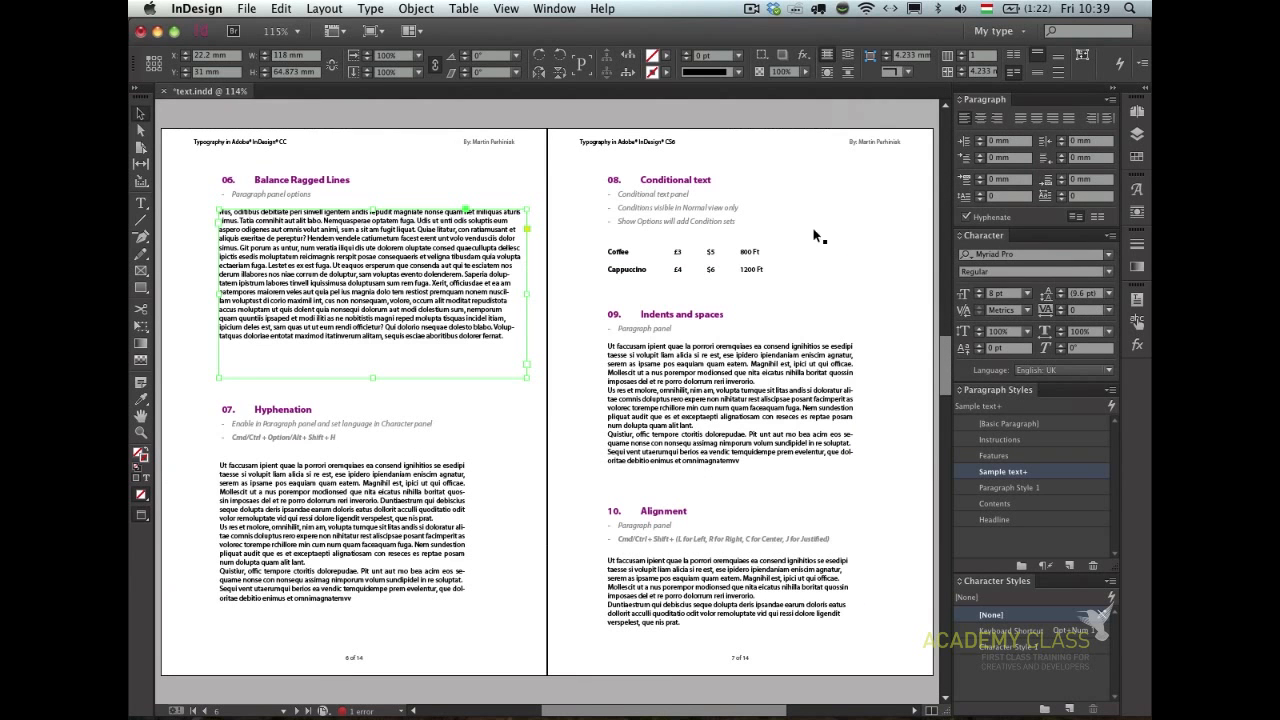
{"action": "left_click", "coordinate": [512, 610]}
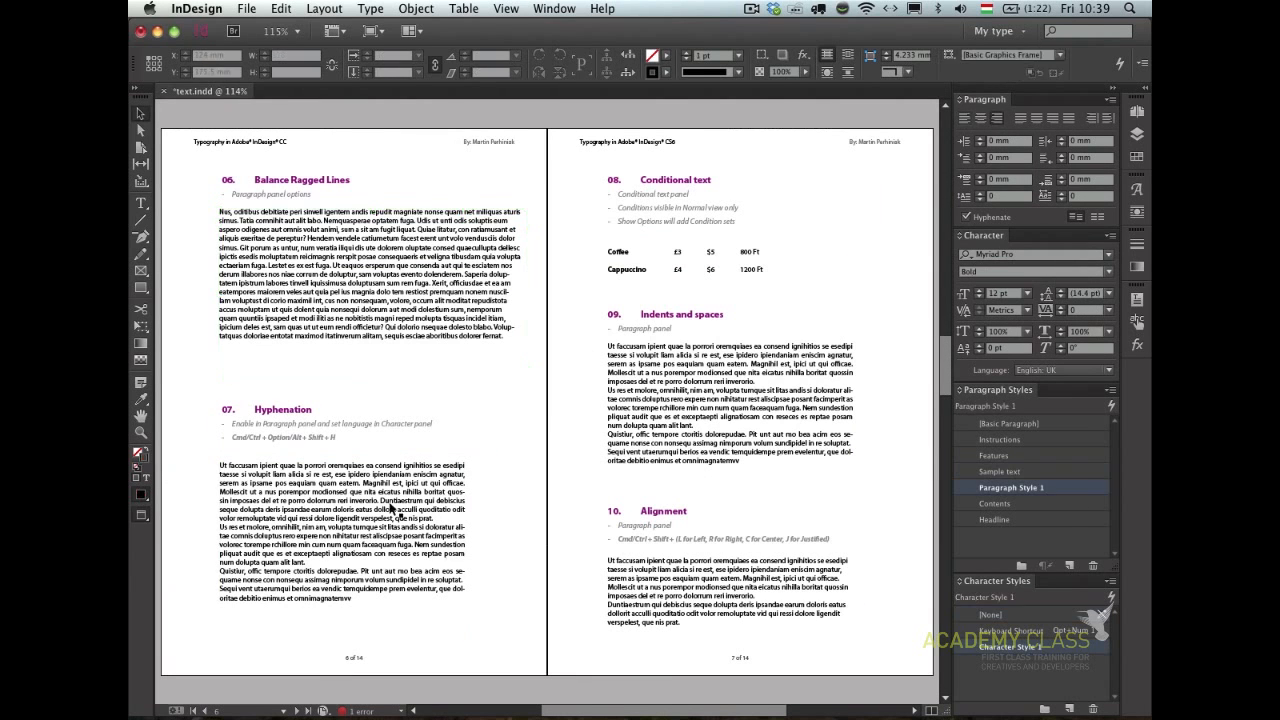
{"action": "left_click", "coordinate": [341, 505]}
{"action": "key", "text": "super+alt+equal"}
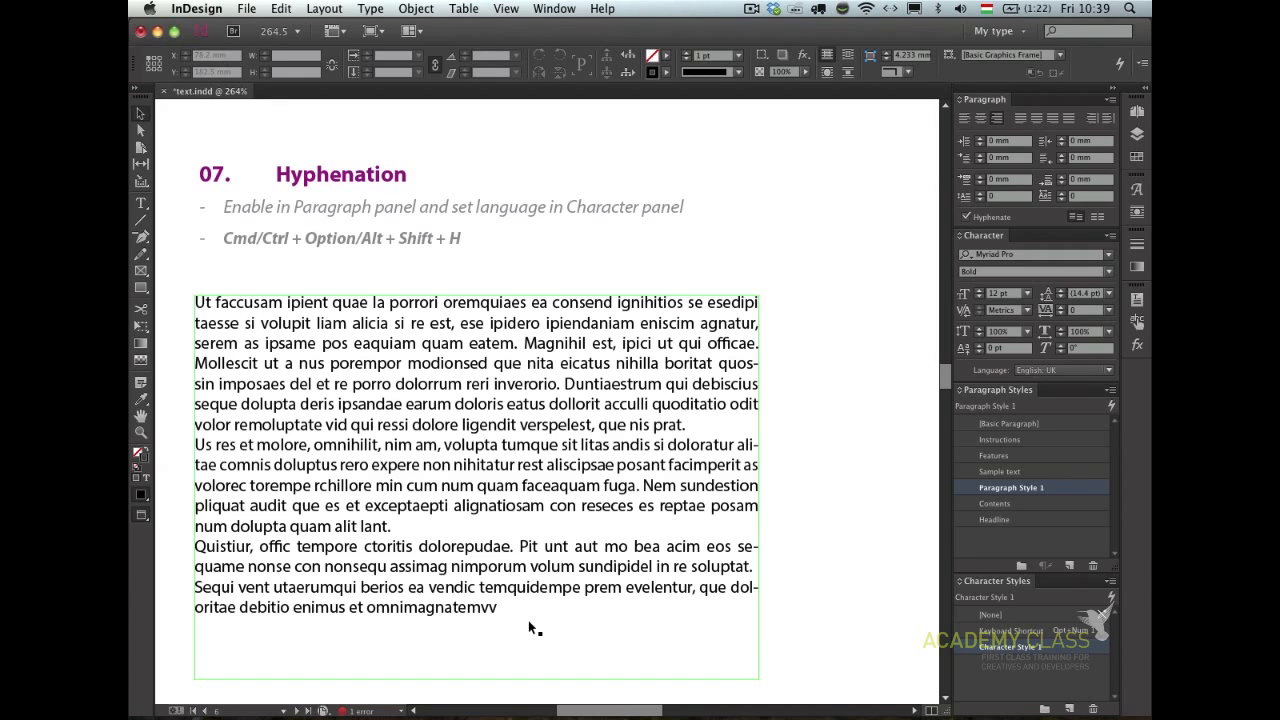
{"action": "left_click", "coordinate": [520, 422]}
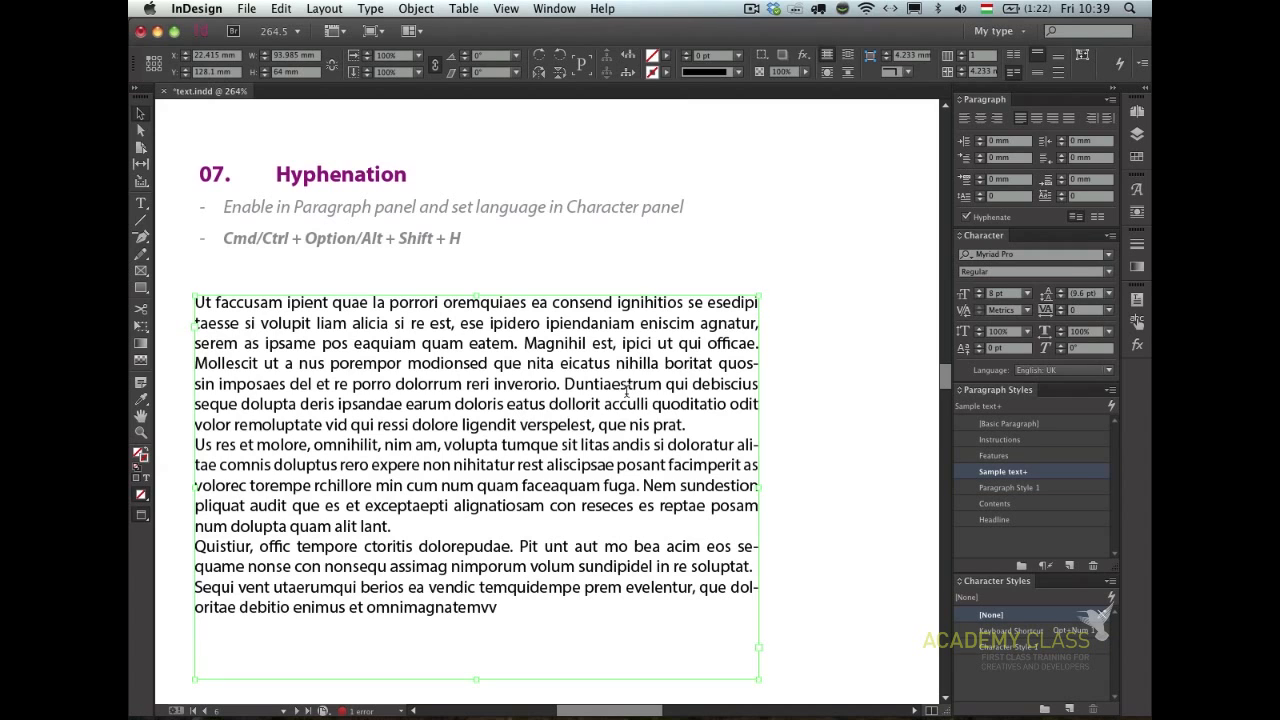
{"action": "double_click", "coordinate": [623, 392]}
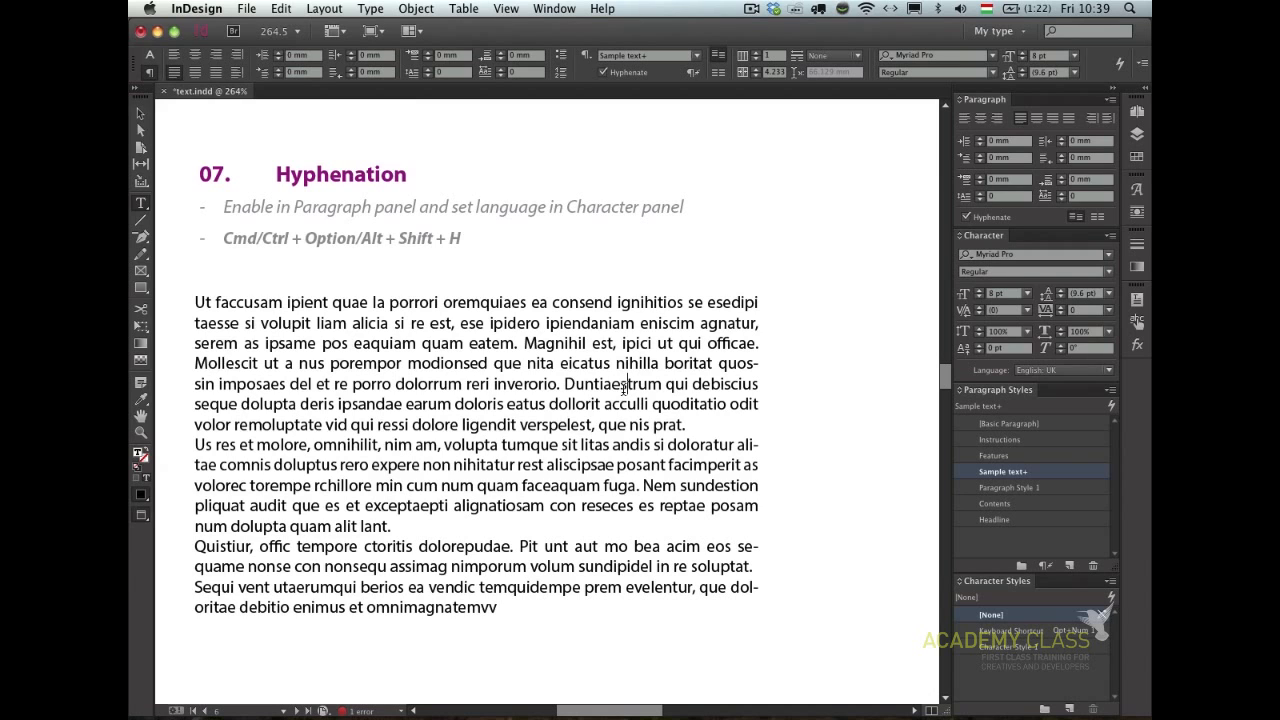
{"action": "key", "text": "super+alt+shift+h"}
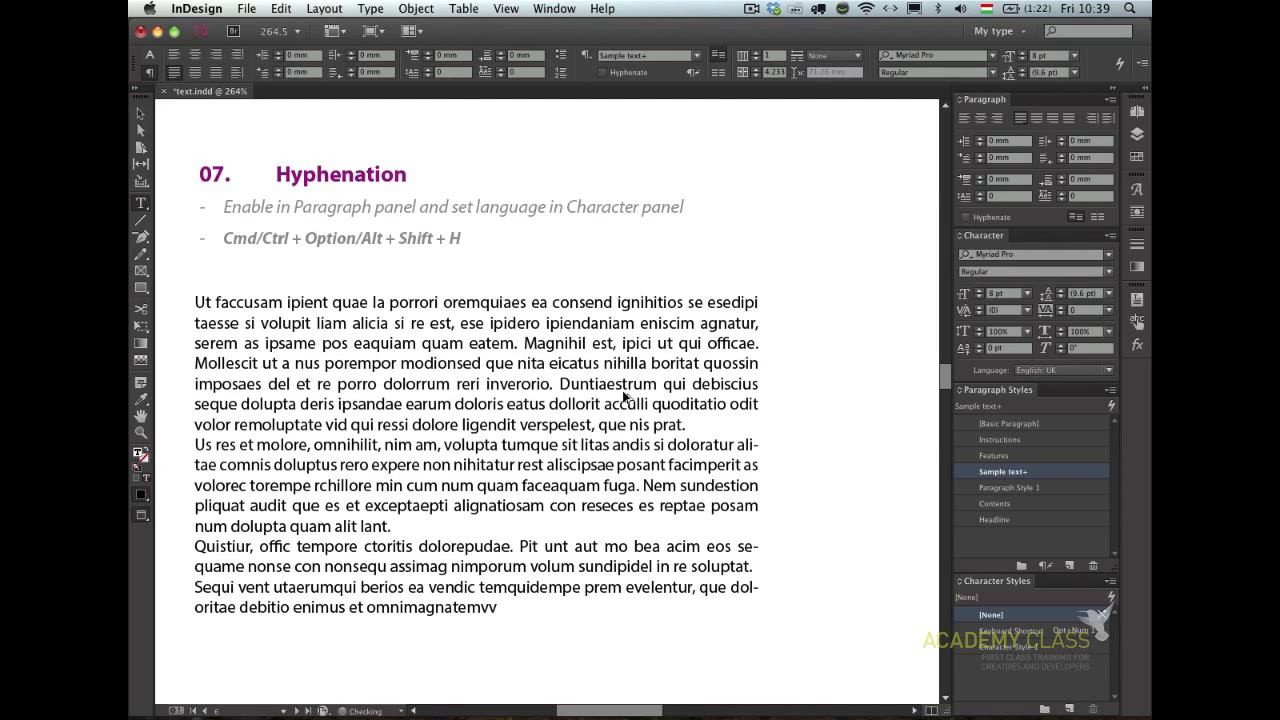
- Toggle hyphenation off and on repeatedly for the entire section 07 text frame, leaving it enabled
{"action": "key", "text": "Escape"}
{"action": "key", "text": "super+alt+shift+h"}
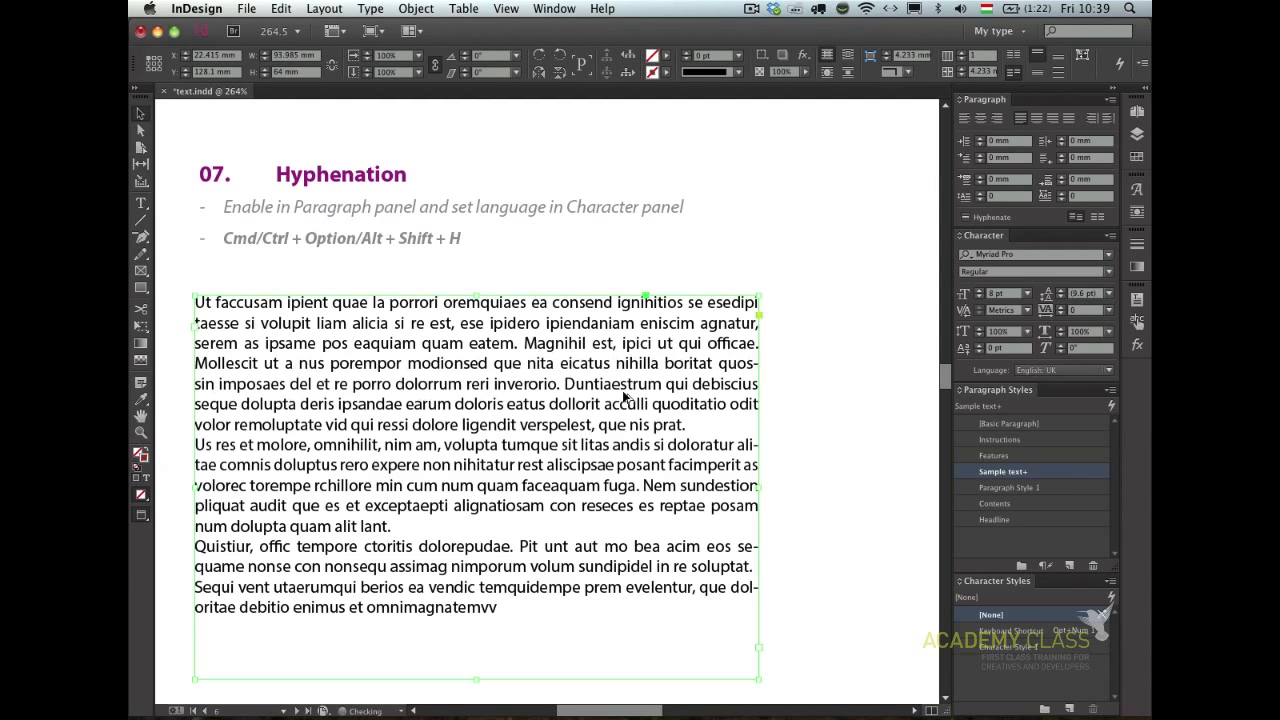
{"action": "key", "text": "super+alt+shift+h"}
{"action": "key", "text": "super+alt+shift+h"}
{"action": "key", "text": "super+alt+shift+h"}
{"action": "key", "text": "super+alt+shift+h"}
{"action": "key", "text": "super+alt+shift+h"}
{"action": "key", "text": "super+alt+shift+h"}
{"action": "left_click", "coordinate": [968, 217]}
{"action": "left_click", "coordinate": [968, 217]}
- Move the section 07 text frame up to Y 123.5 mm and hide the additional paragraph options
{"action": "left_click_drag", "start_coordinate": [557, 344], "coordinate": [560, 316]}
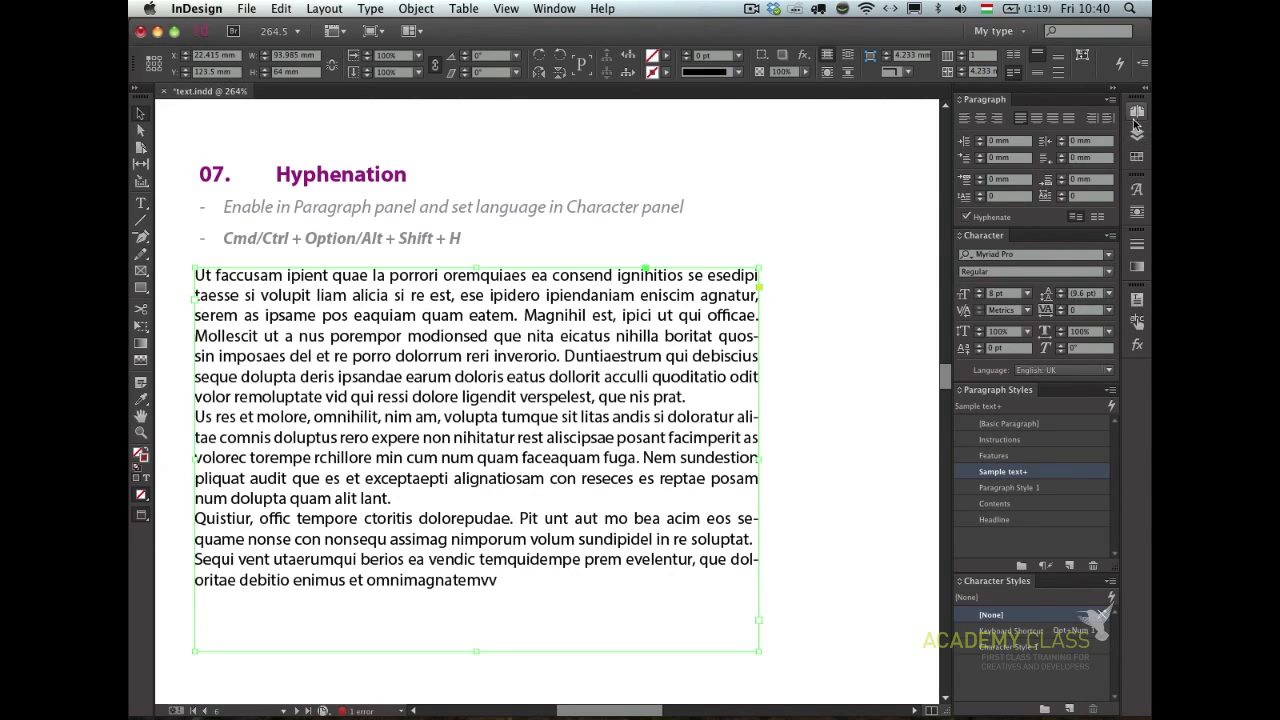
{"action": "left_click", "coordinate": [1109, 101]}
{"action": "left_click", "coordinate": [1109, 108]}
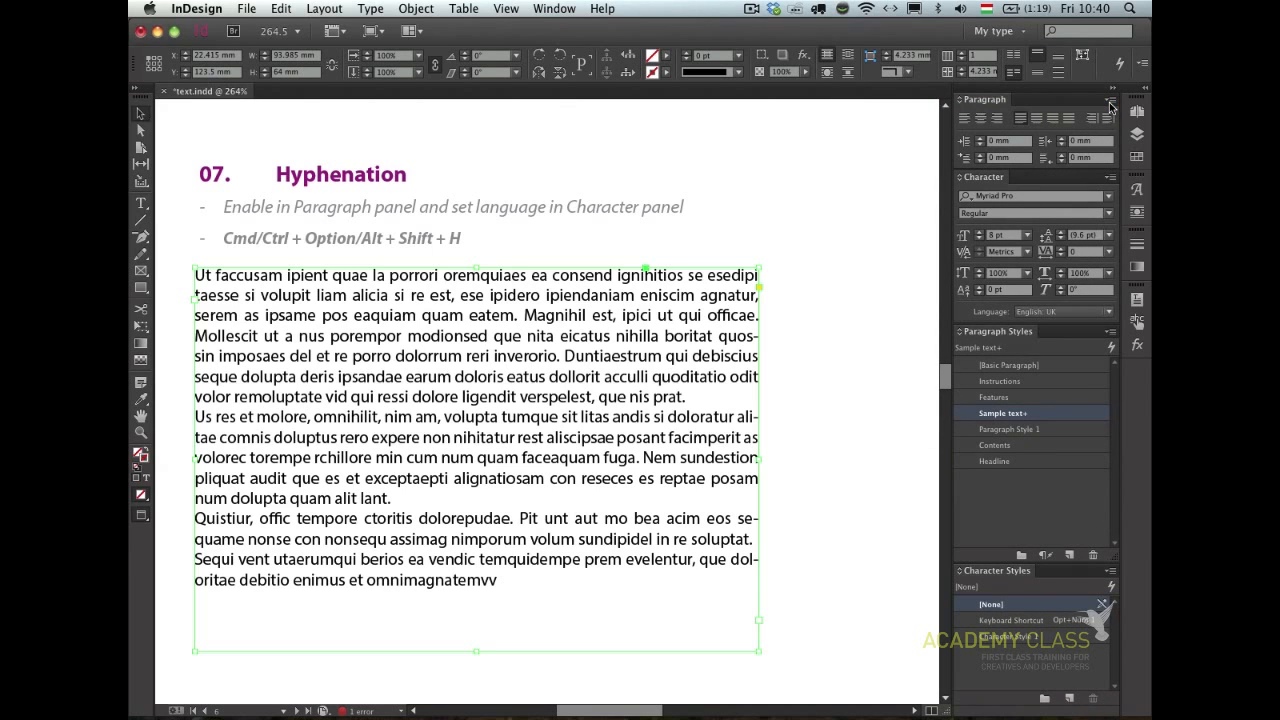
- Select all the section 07 sample text and examine the languages available for its hyphenation
{"action": "double_click", "coordinate": [620, 300]}
{"action": "key", "text": "super+a"}
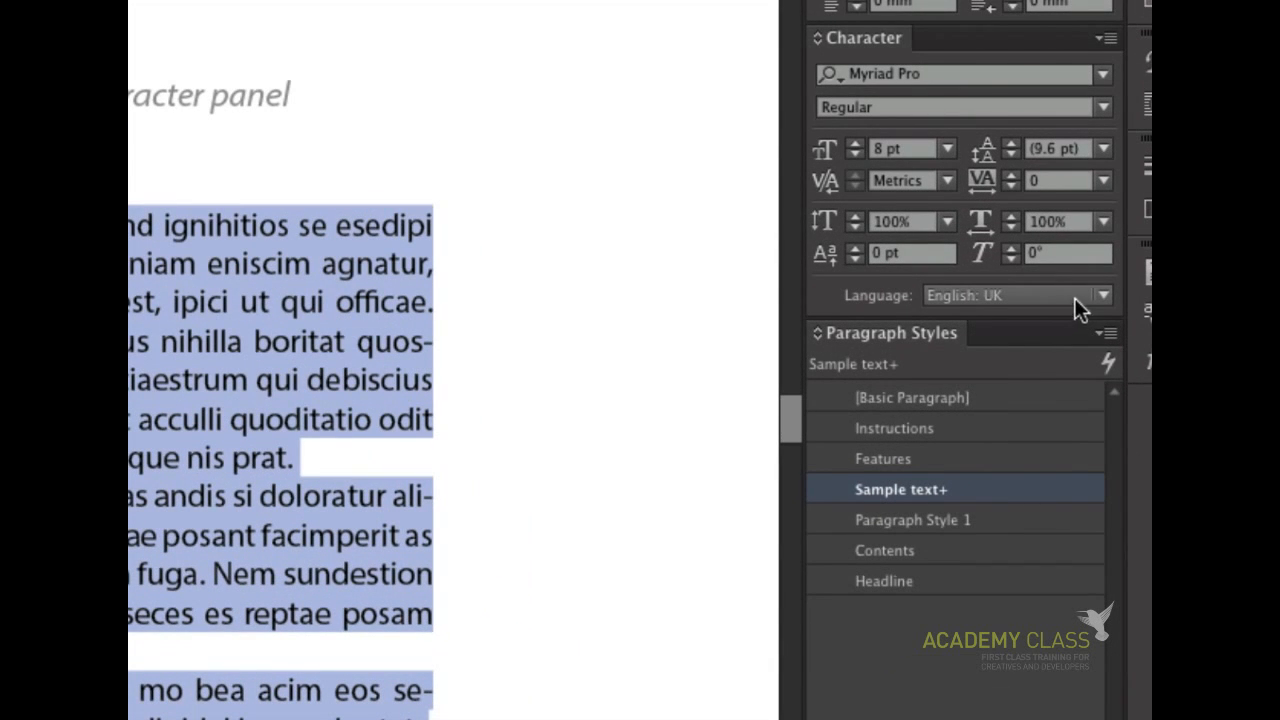
{"action": "left_click", "coordinate": [1106, 294]}
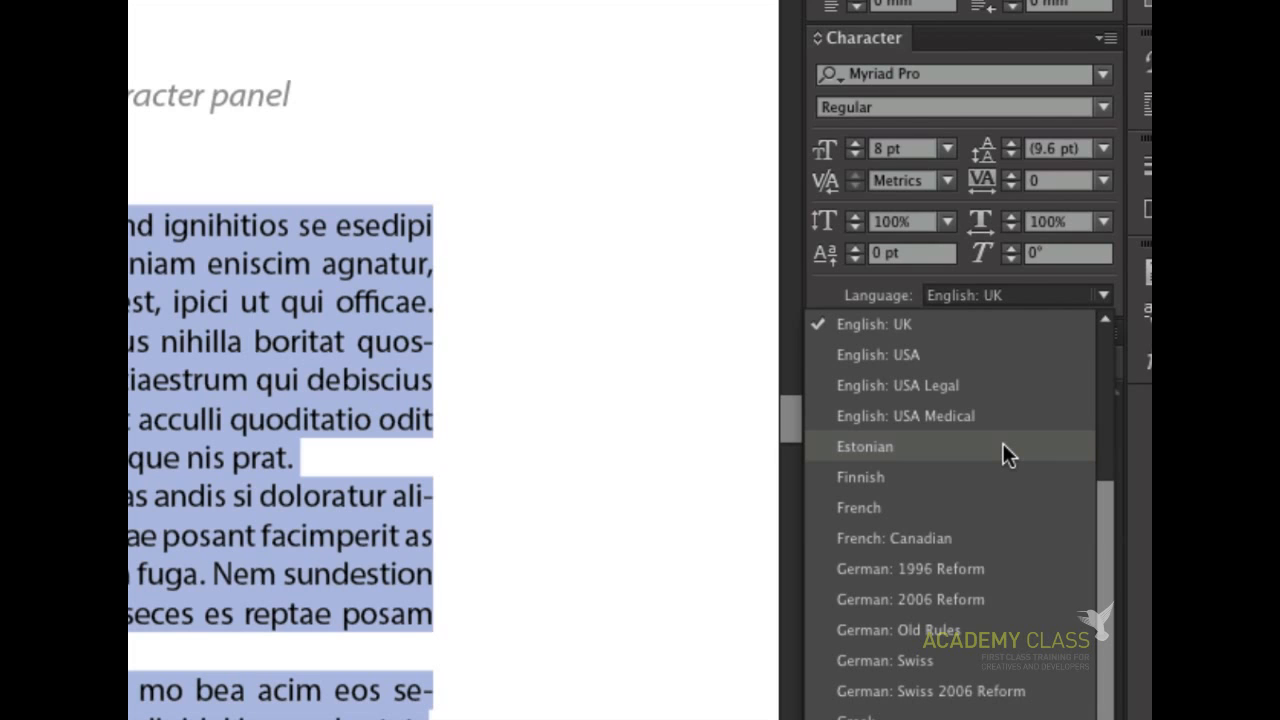
{"action": "scroll", "coordinate": [1001, 474], "scroll_direction": "down", "scroll_amount": 7}
{"action": "scroll", "coordinate": [1000, 475], "scroll_direction": "up", "scroll_amount": 5}
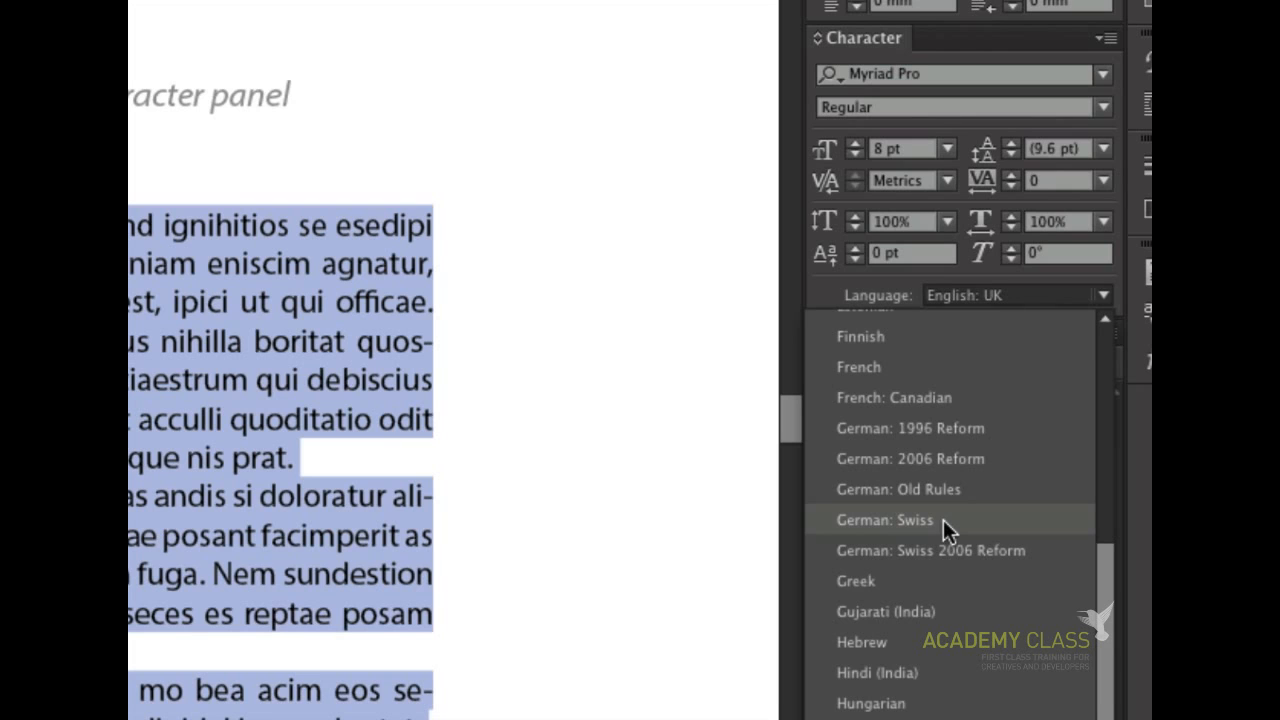
{"action": "scroll", "coordinate": [943, 518], "scroll_direction": "down", "scroll_amount": 5}
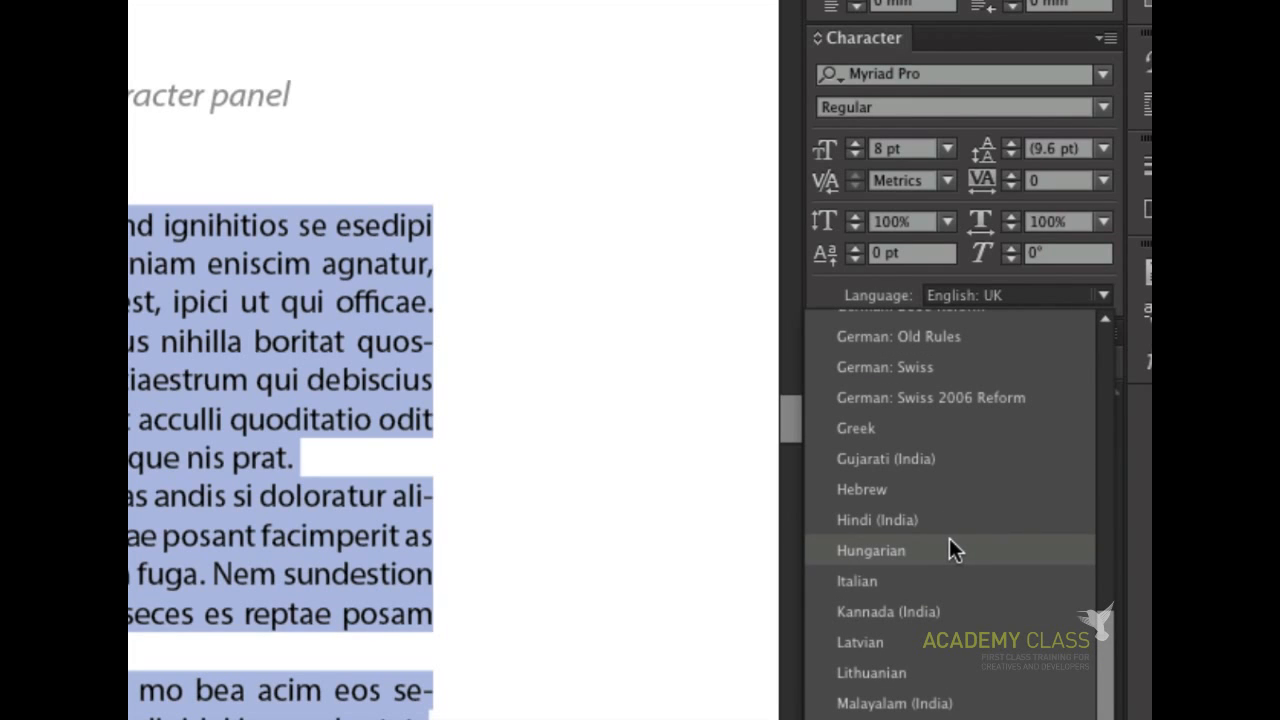
{"action": "scroll", "coordinate": [947, 548], "scroll_direction": "down", "scroll_amount": 7}
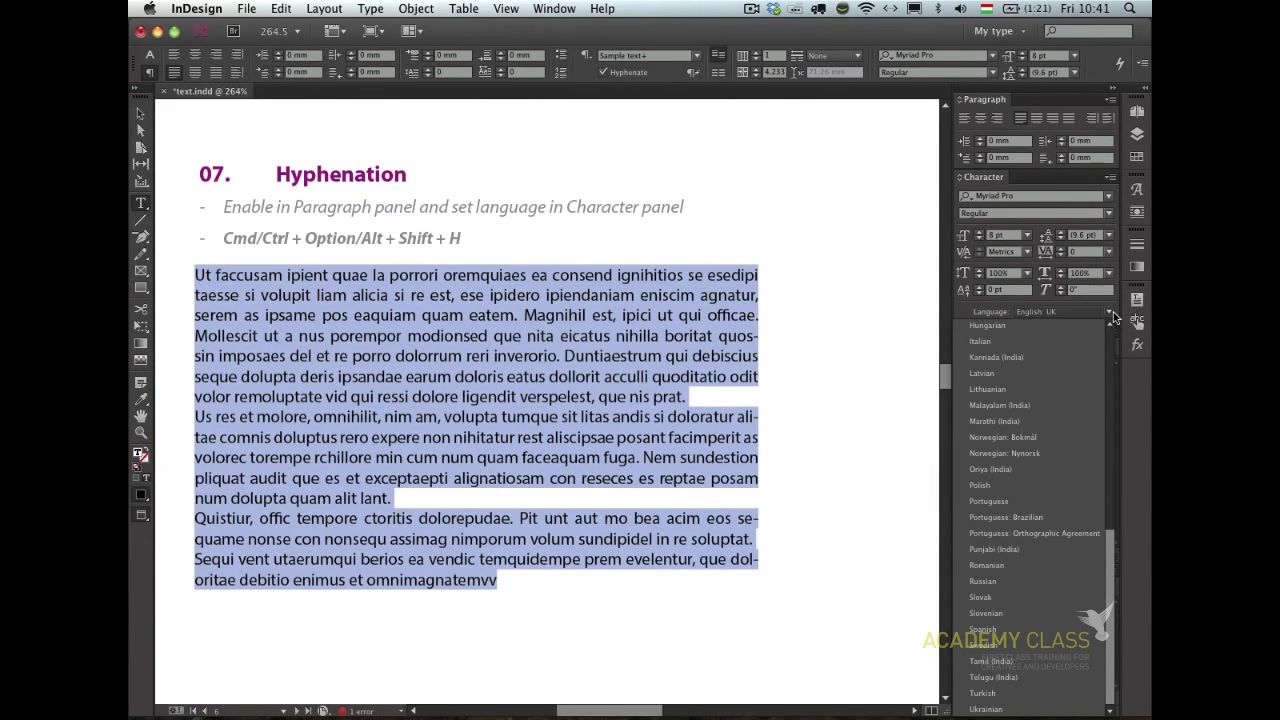
{"action": "left_click", "coordinate": [1096, 328]}
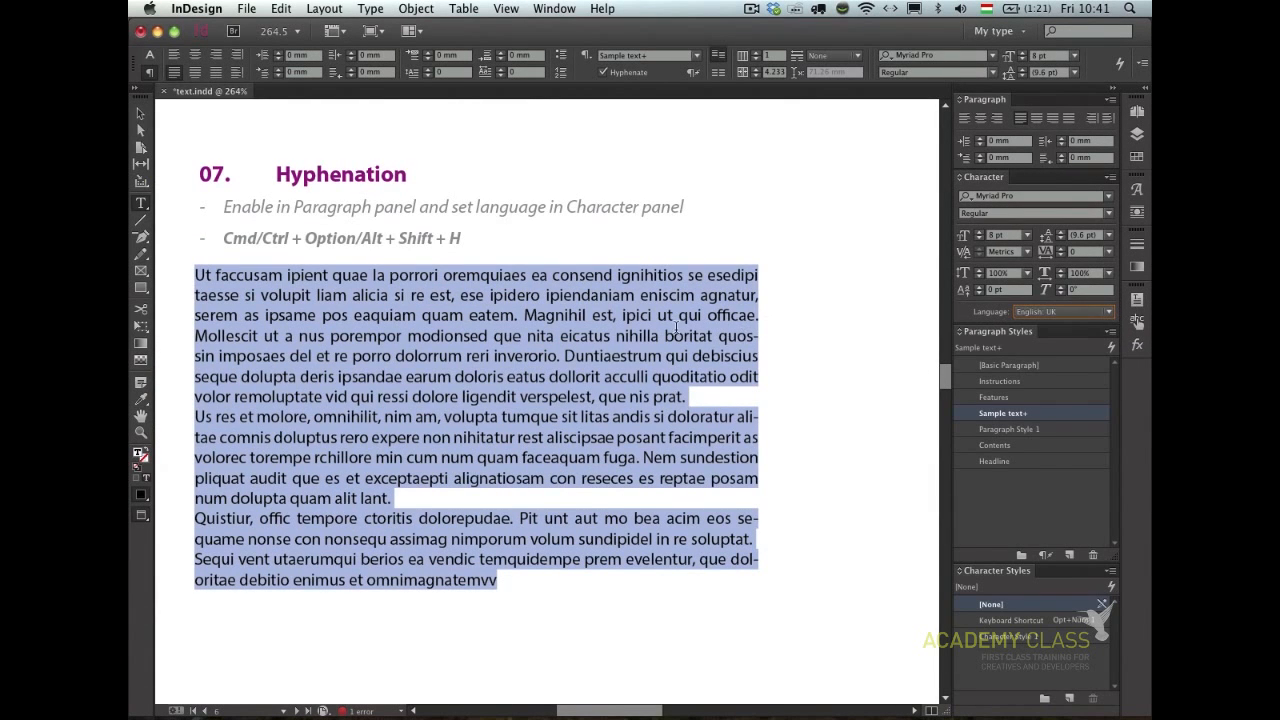
{"action": "left_click", "coordinate": [675, 322]}
{"action": "key", "text": "Escape"}
{"action": "key", "text": "super+alt+0"}
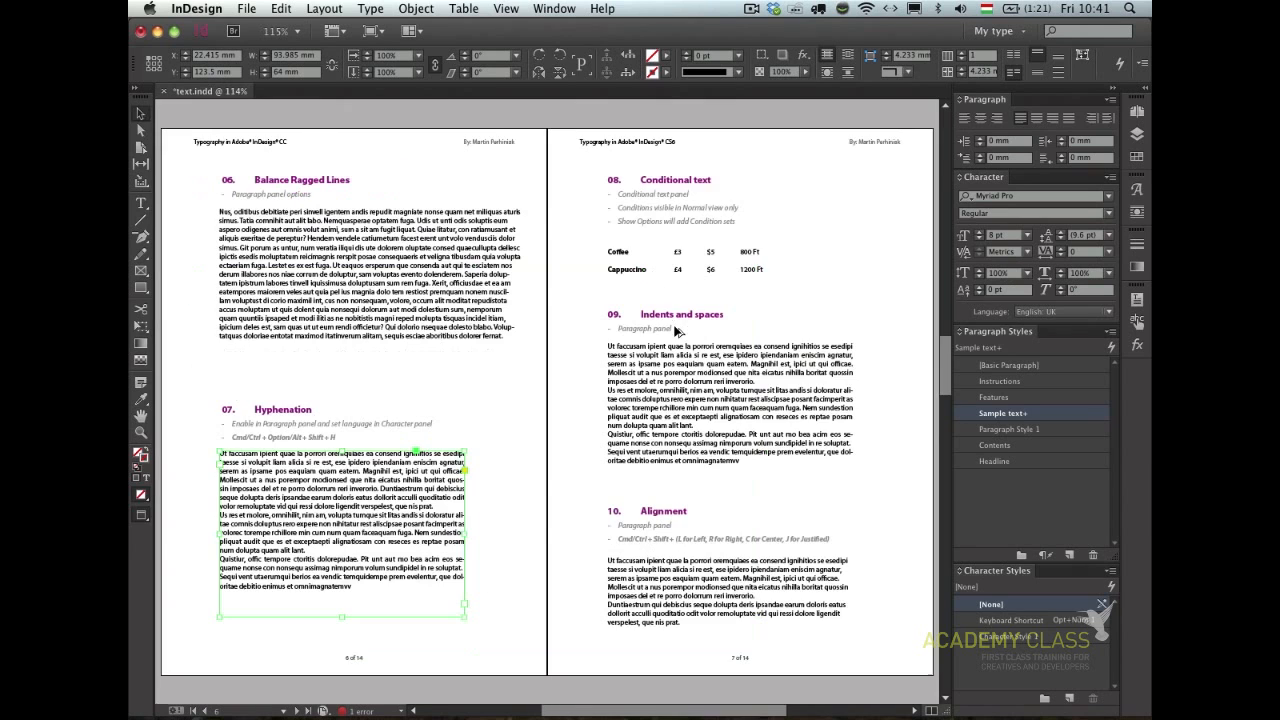
{"action": "left_click", "coordinate": [173, 363]}
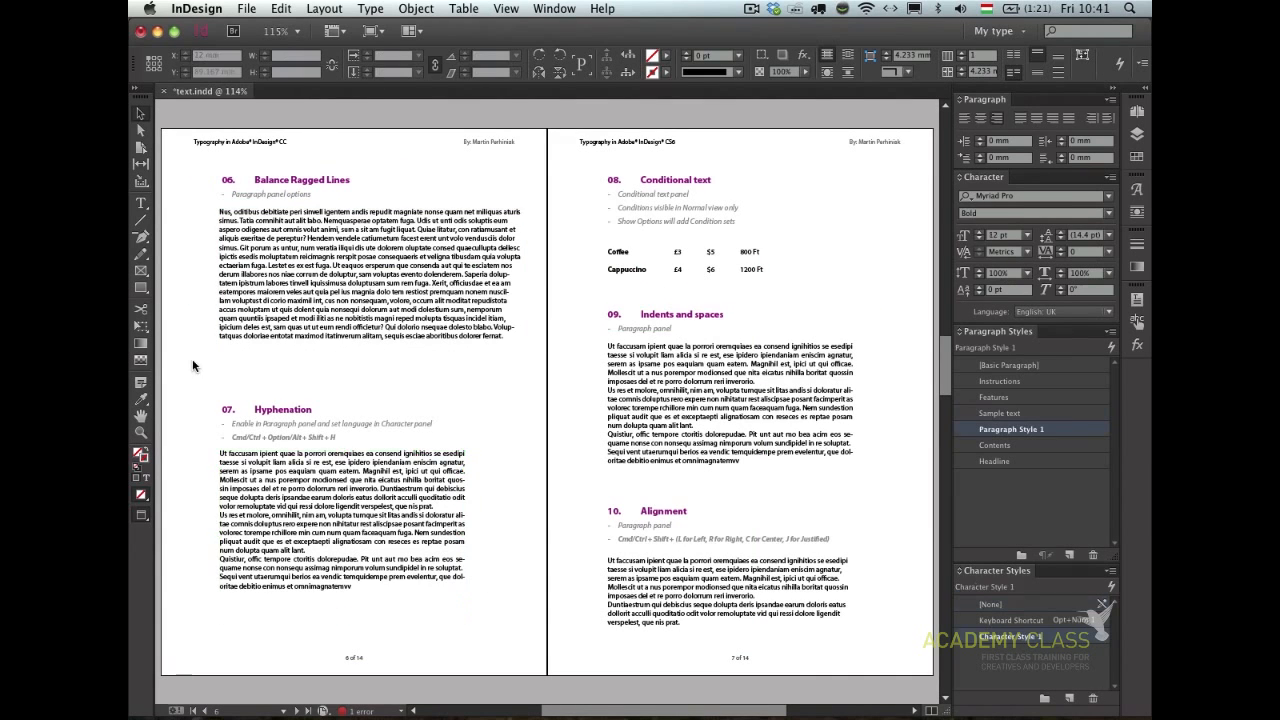
{"action": "left_click_drag", "start_coordinate": [192, 368], "coordinate": [552, 502]}
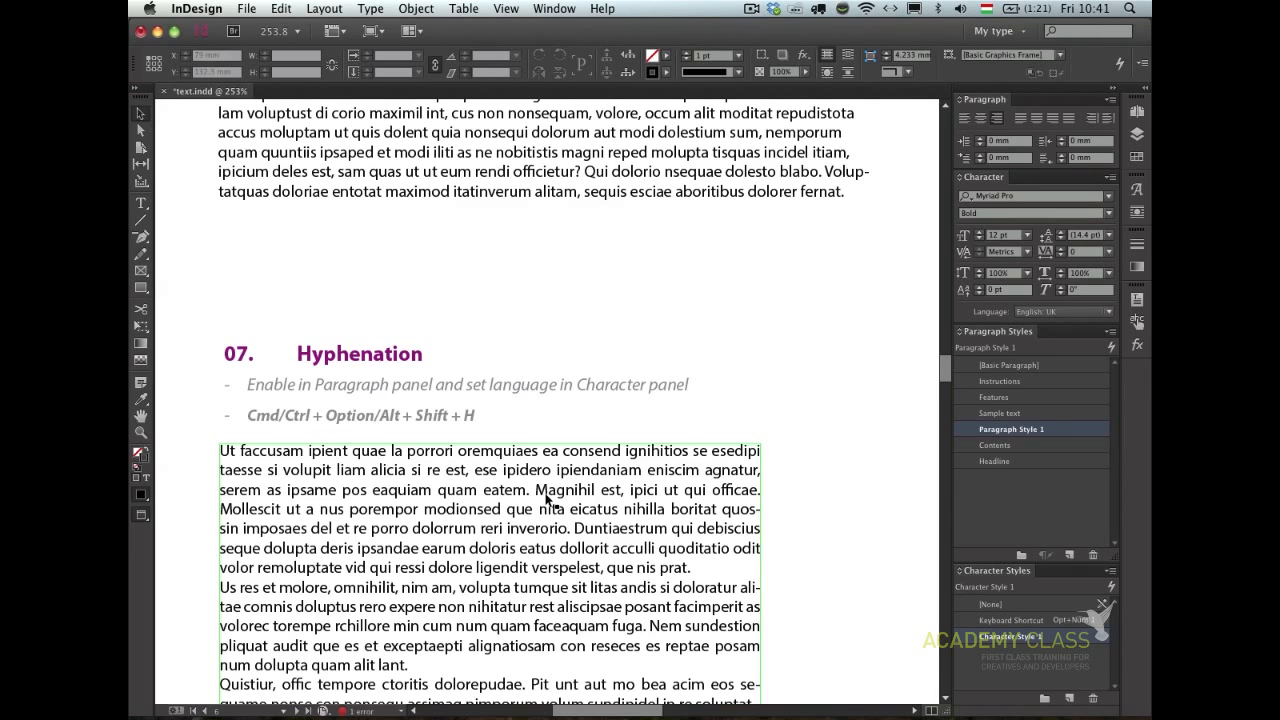
{"action": "key", "text": "super+alt+0"}
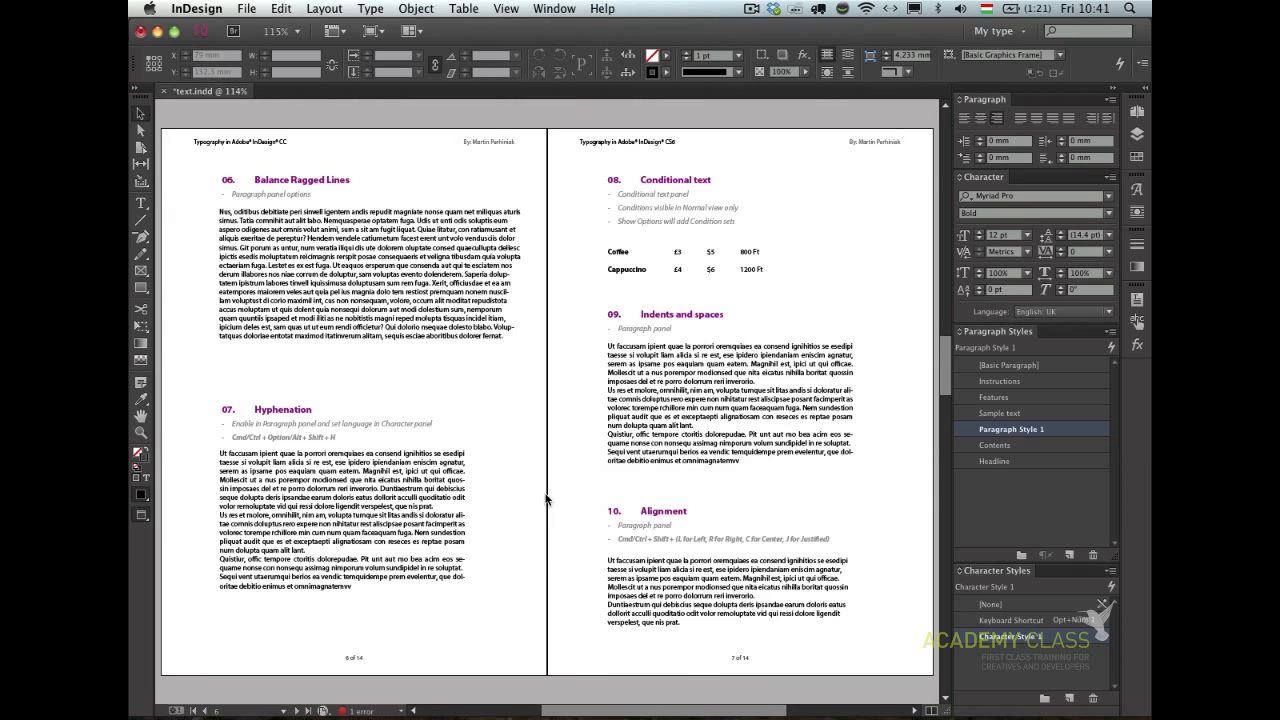
- Select the 800 Ft Coffee price and then the 1200 Ft Cappuccino price in the section 08 Conditional text price list
{"action": "left_click", "coordinate": [845, 200]}
{"action": "key", "text": "super+shift+a"}
{"action": "left_click_drag", "start_coordinate": [580, 148], "coordinate": [904, 318]}
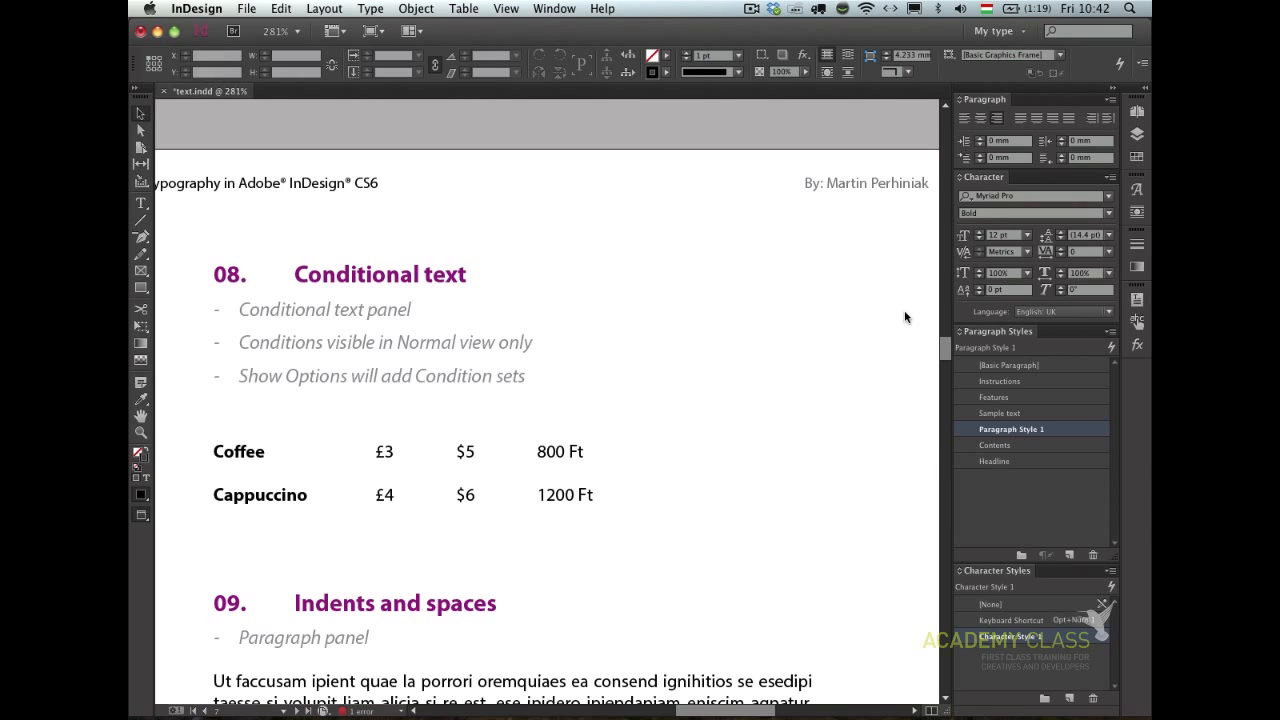
{"action": "left_click", "coordinate": [683, 380]}
{"action": "left_click", "coordinate": [697, 480]}
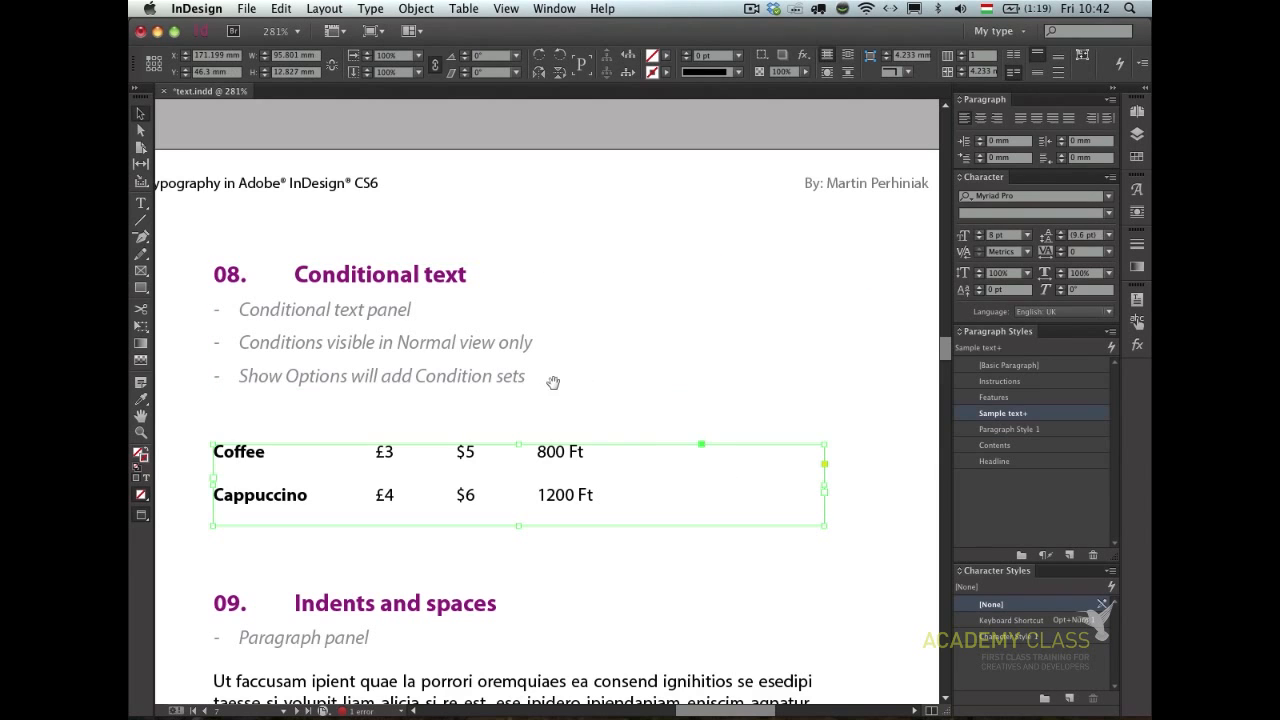
{"action": "left_click_drag", "start_coordinate": [554, 383], "coordinate": [626, 382]}
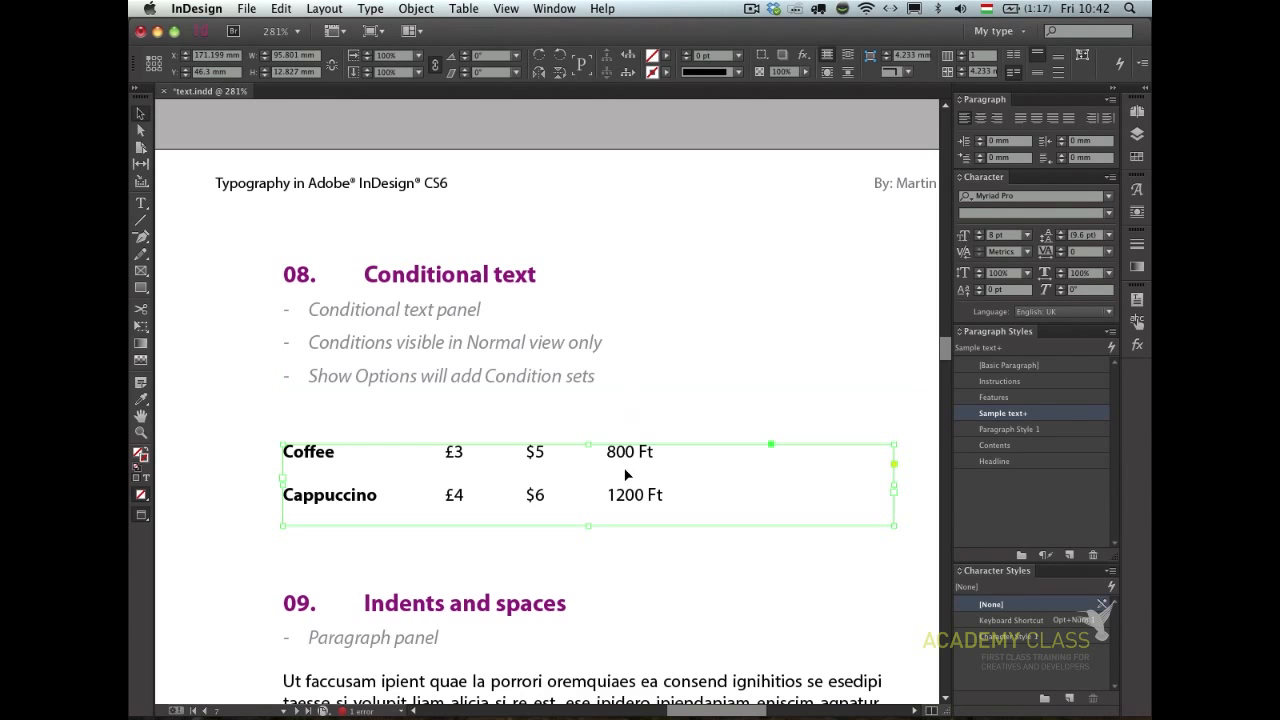
{"action": "double_click", "coordinate": [646, 451]}
{"action": "left_click_drag", "start_coordinate": [653, 451], "coordinate": [607, 451]}
{"action": "left_click_drag", "start_coordinate": [662, 495], "coordinate": [594, 480]}
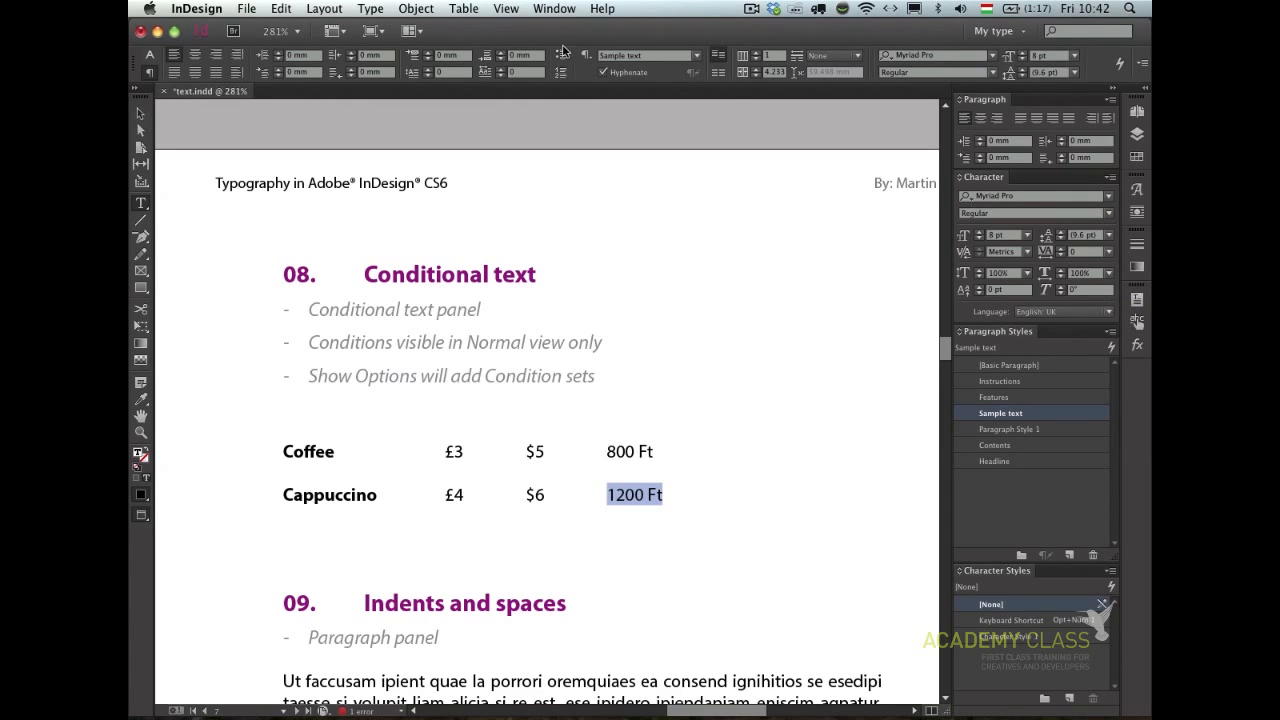
- Display the Conditional Text settings and move them clear of the section 08 price list
{"action": "left_click", "coordinate": [554, 8]}
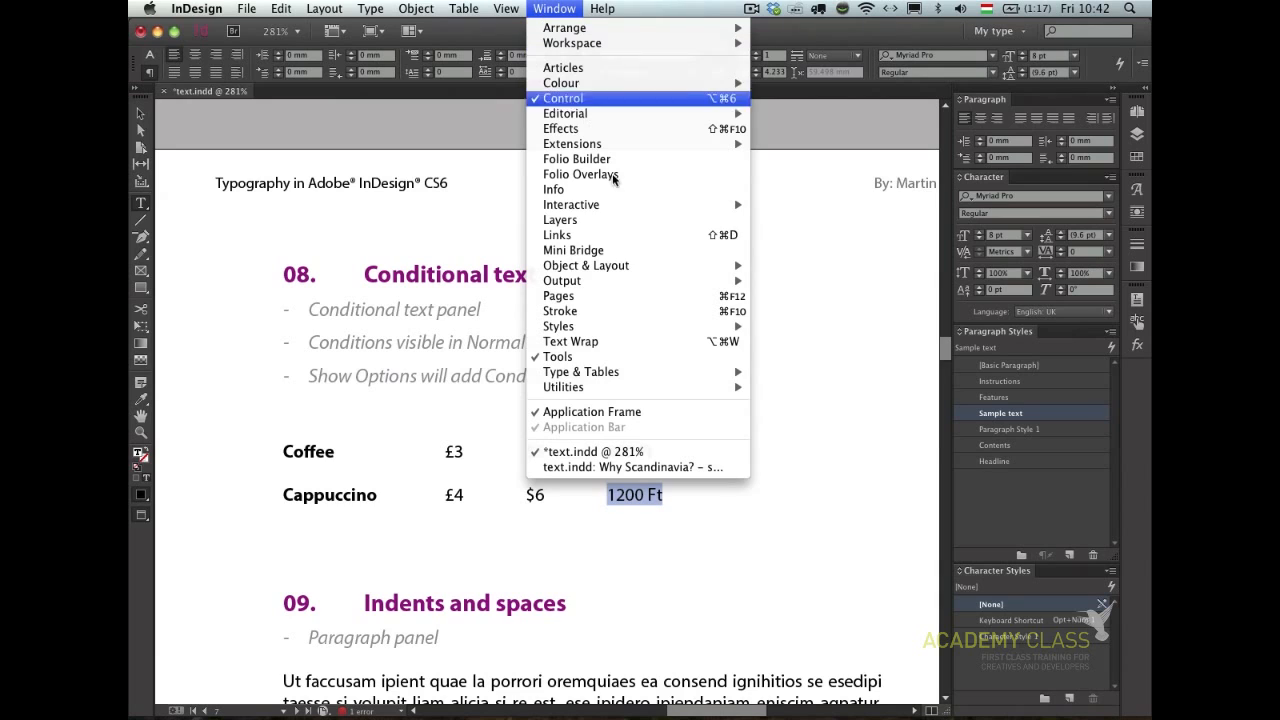
{"action": "mouse_move", "coordinate": [645, 377]}
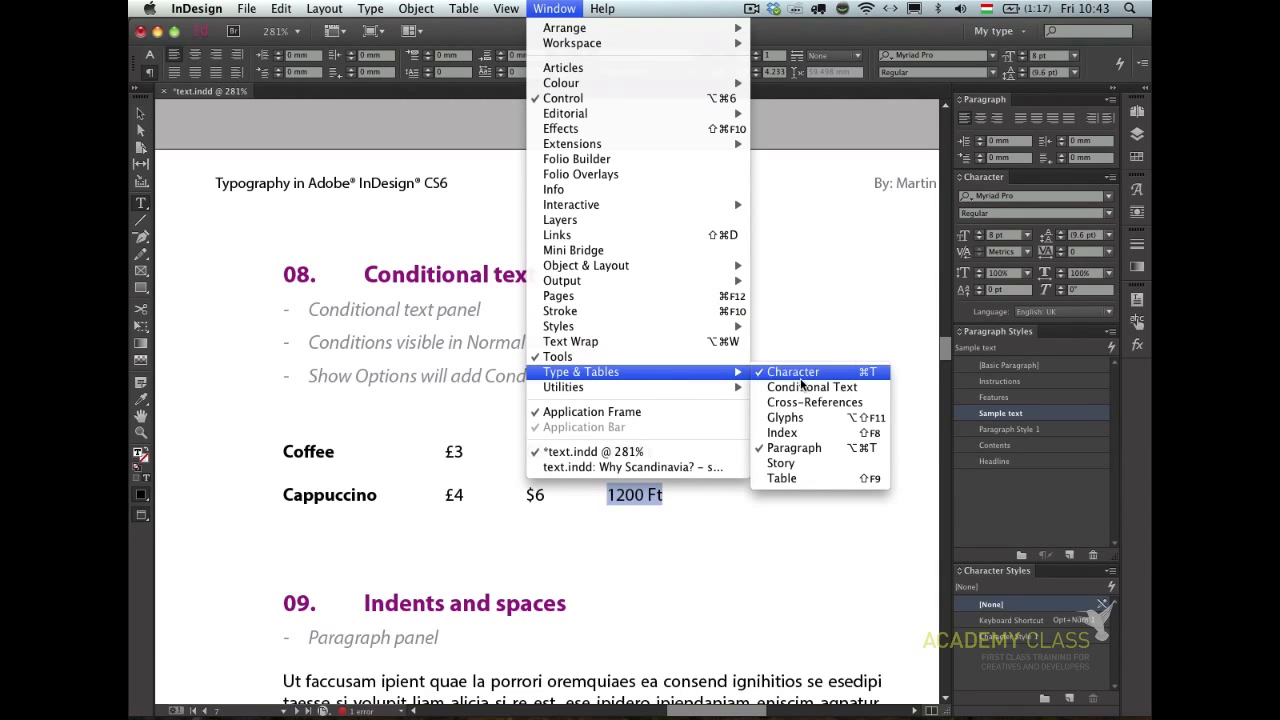
{"action": "left_click", "coordinate": [804, 387]}
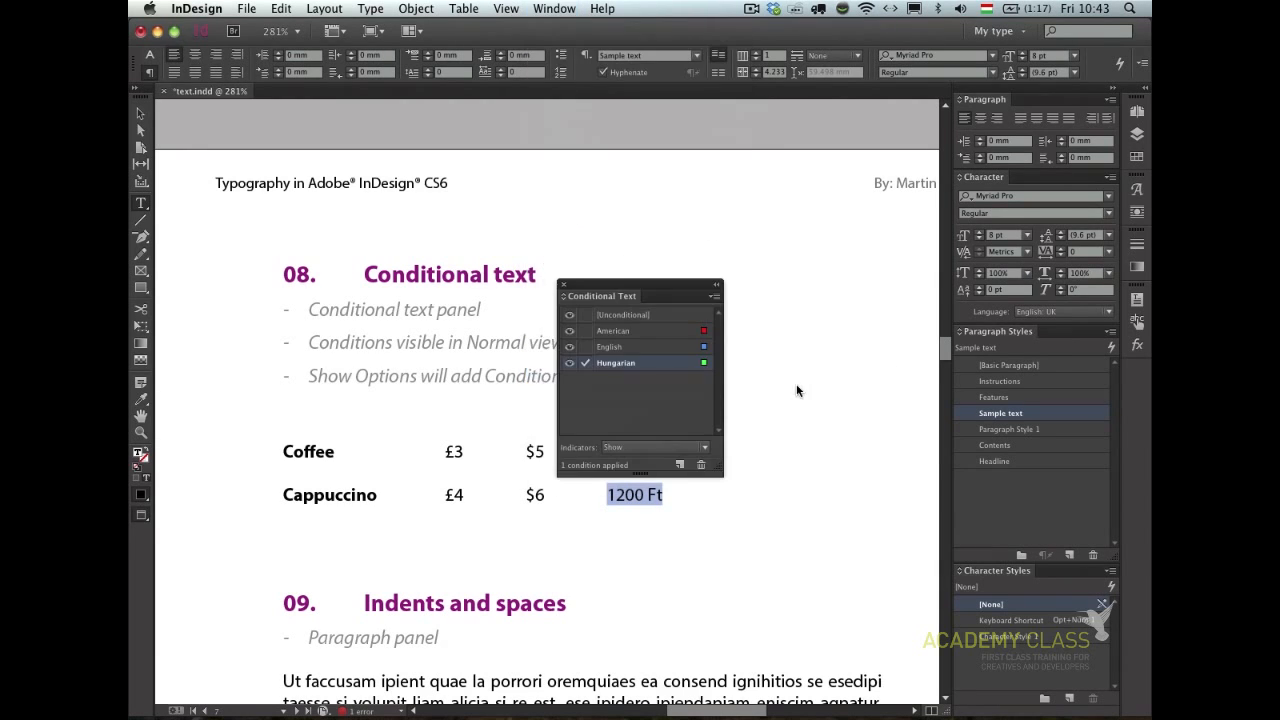
{"action": "left_click_drag", "start_coordinate": [606, 292], "coordinate": [775, 185]}
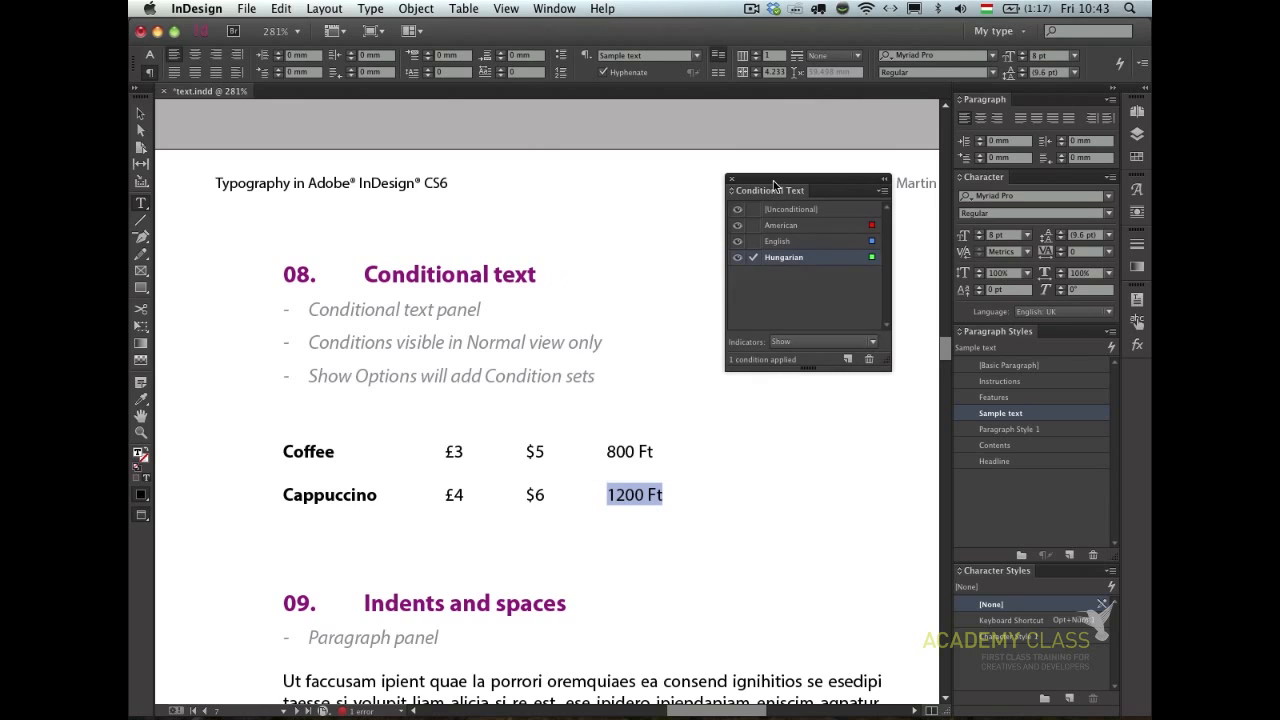
- Select the forint, dollar and pound prices one after another to examine which condition is applied to each
{"action": "left_click", "coordinate": [631, 448]}
{"action": "double_click", "coordinate": [631, 451]}
{"action": "left_click", "coordinate": [540, 451]}
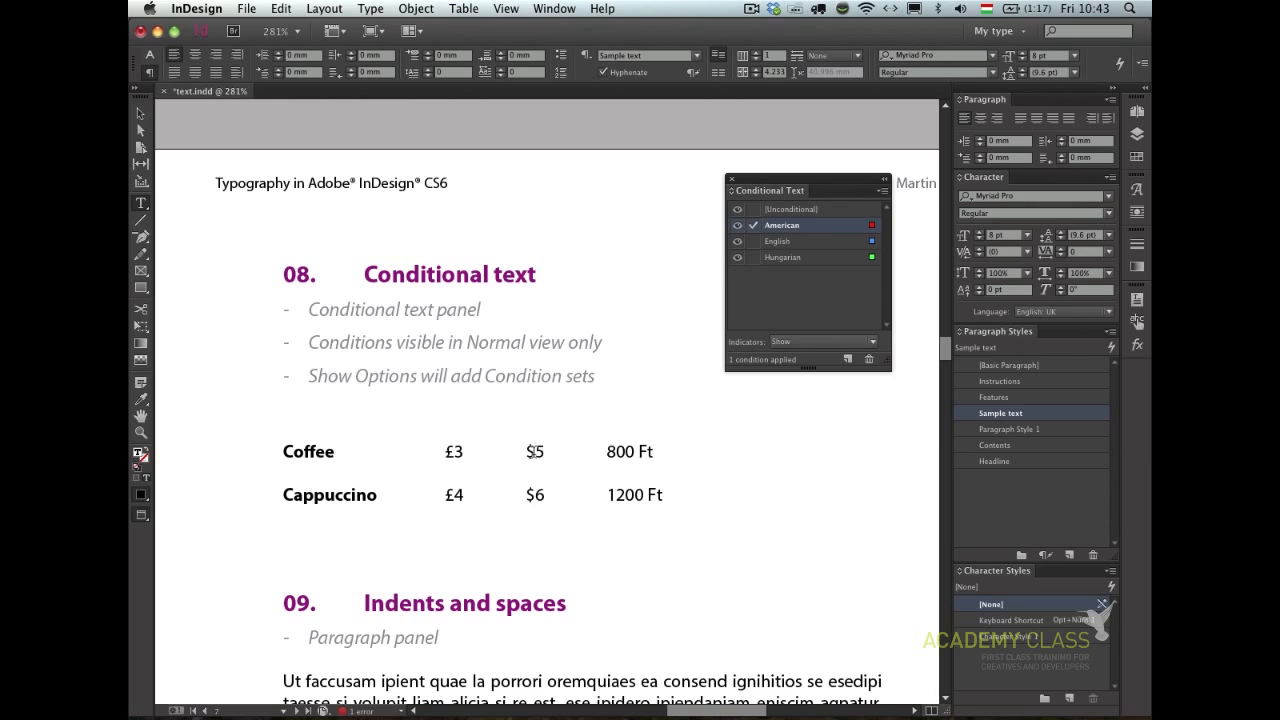
{"action": "left_click_drag", "start_coordinate": [545, 452], "coordinate": [525, 452]}
{"action": "left_click_drag", "start_coordinate": [545, 495], "coordinate": [525, 495]}
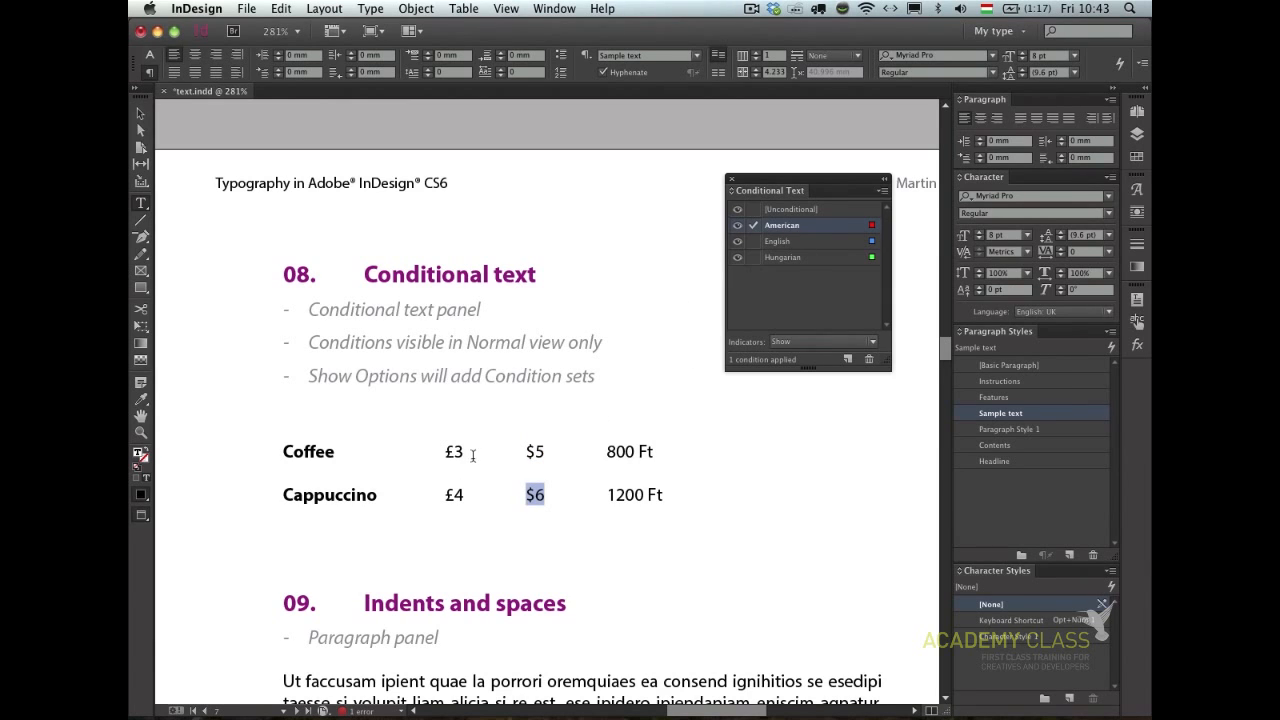
{"action": "left_click_drag", "start_coordinate": [464, 451], "coordinate": [436, 450]}
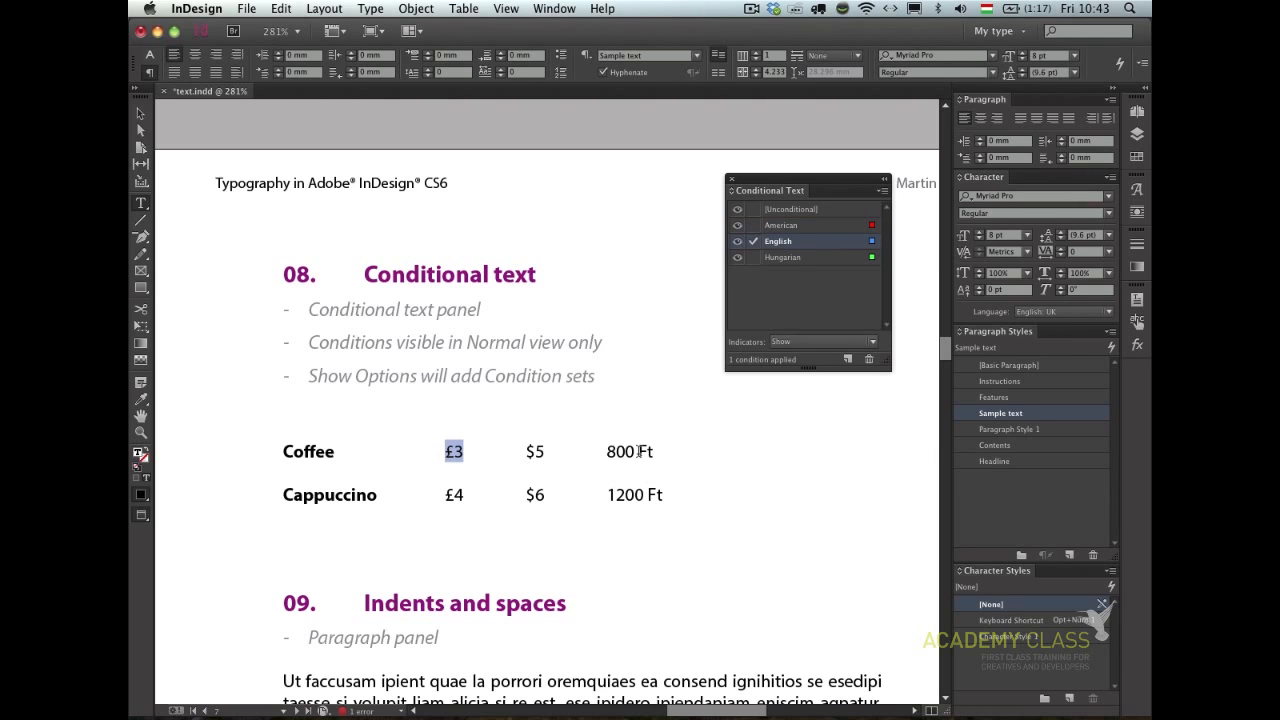
{"action": "left_click_drag", "start_coordinate": [655, 451], "coordinate": [590, 447]}
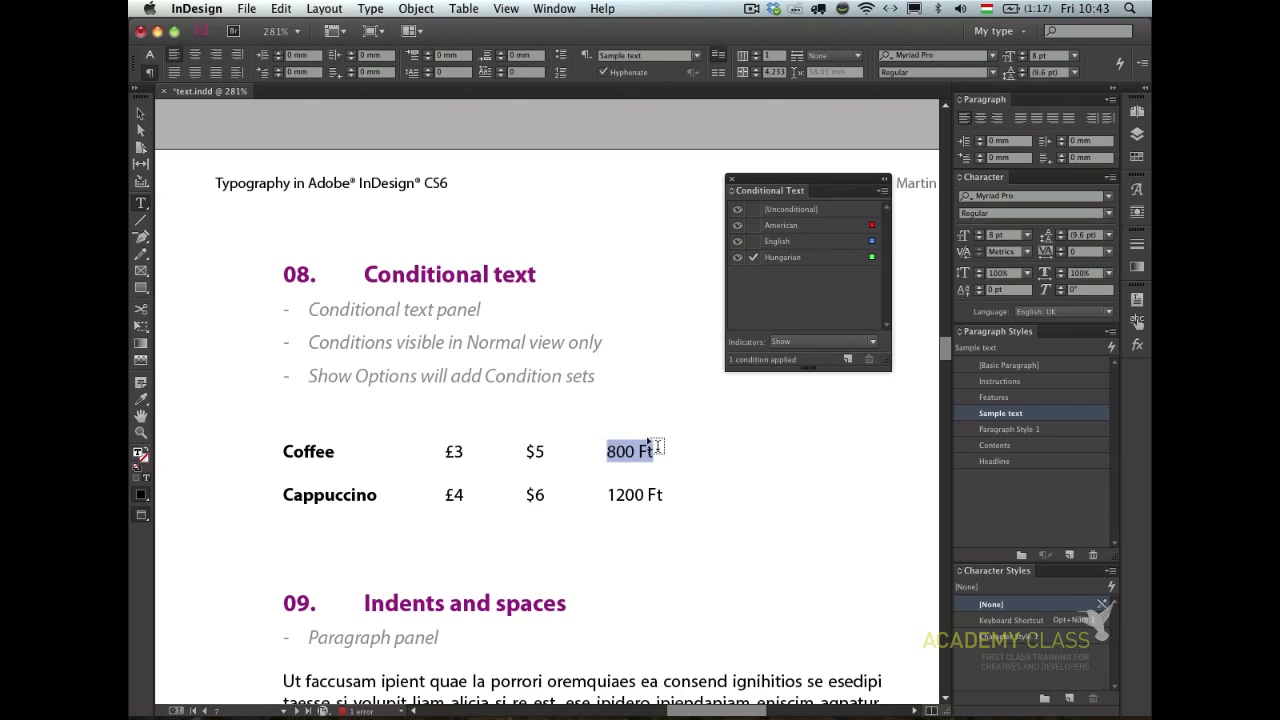
{"action": "left_click", "coordinate": [625, 451]}
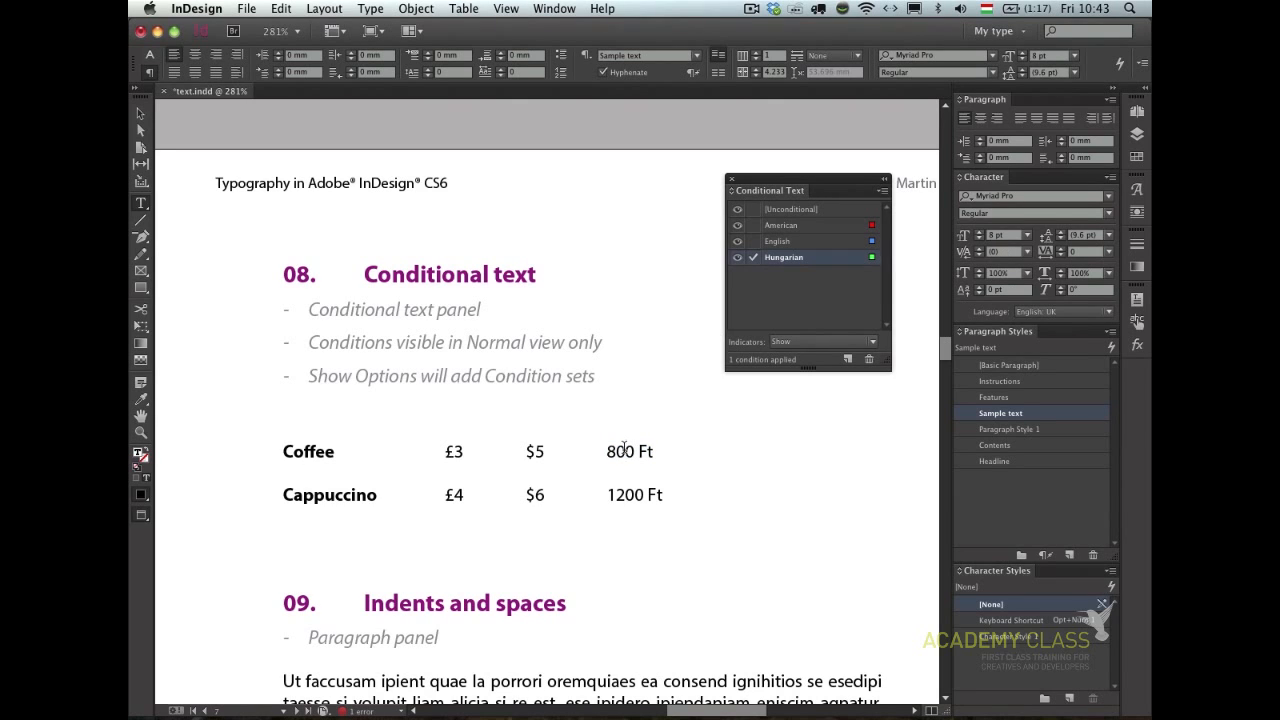
- Hide the Hungarian and English conditions so that only the American prices show in the price list
{"action": "left_click", "coordinate": [739, 258]}
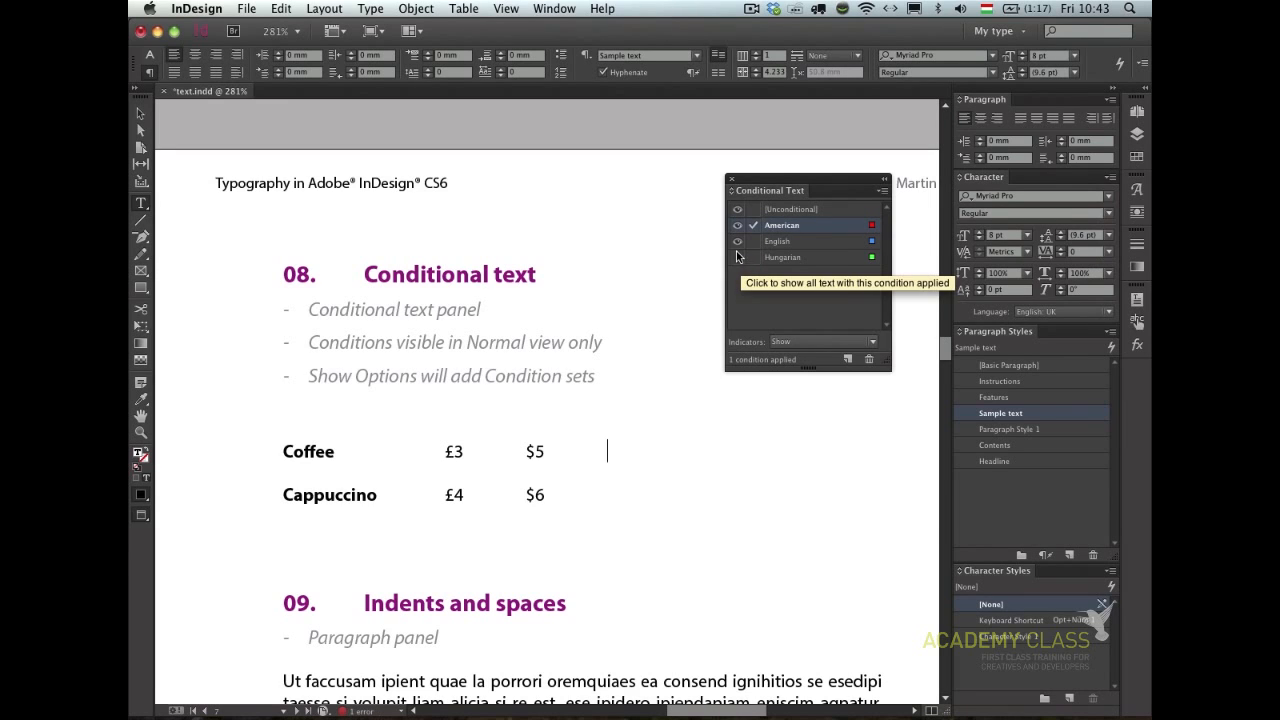
{"action": "left_click", "coordinate": [737, 227]}
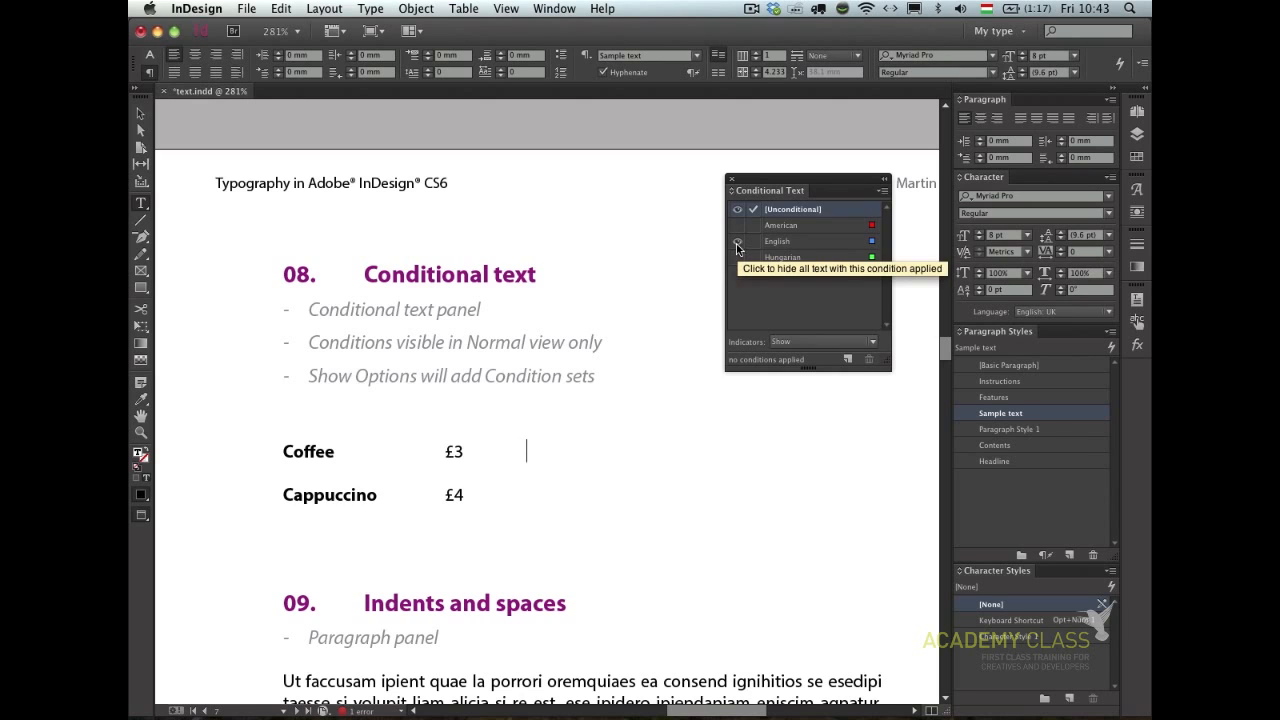
{"action": "left_click", "coordinate": [737, 248]}
{"action": "left_click", "coordinate": [738, 228]}
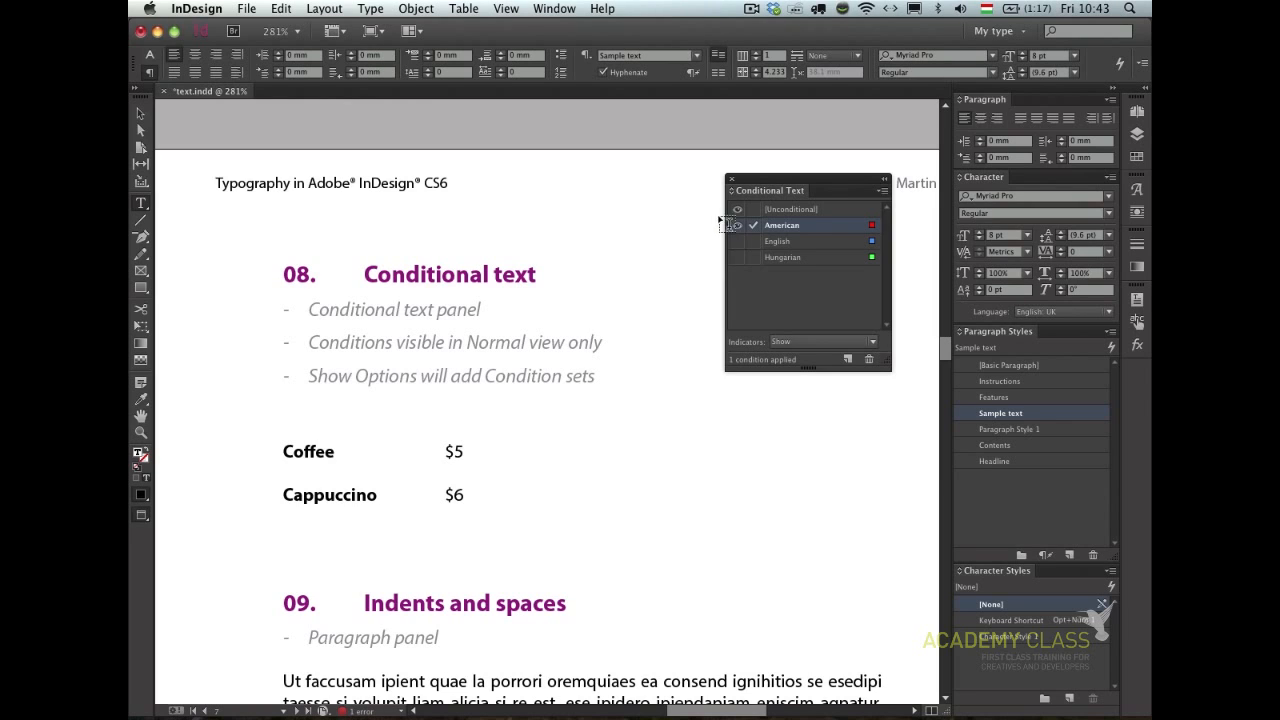
- Show the Hungarian condition and hide the American one, keeping the English condition hidden
{"action": "left_click", "coordinate": [737, 242]}
{"action": "left_click", "coordinate": [737, 244]}
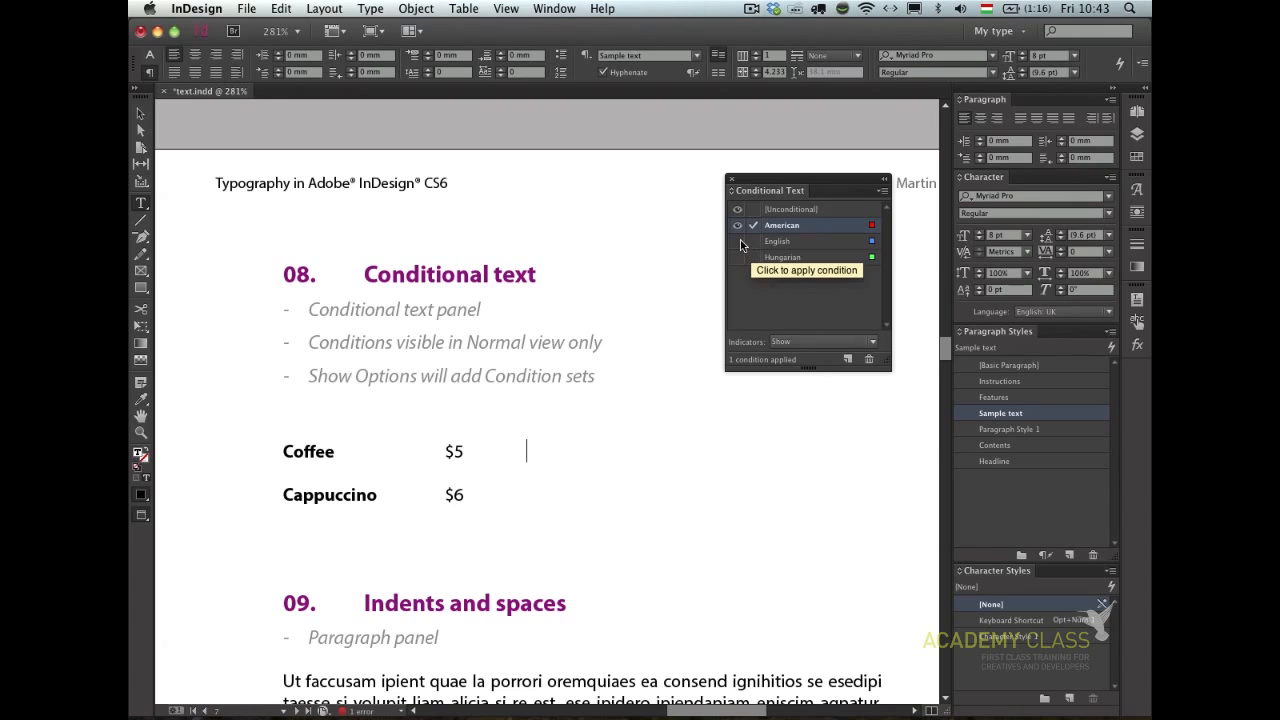
{"action": "left_click", "coordinate": [738, 257]}
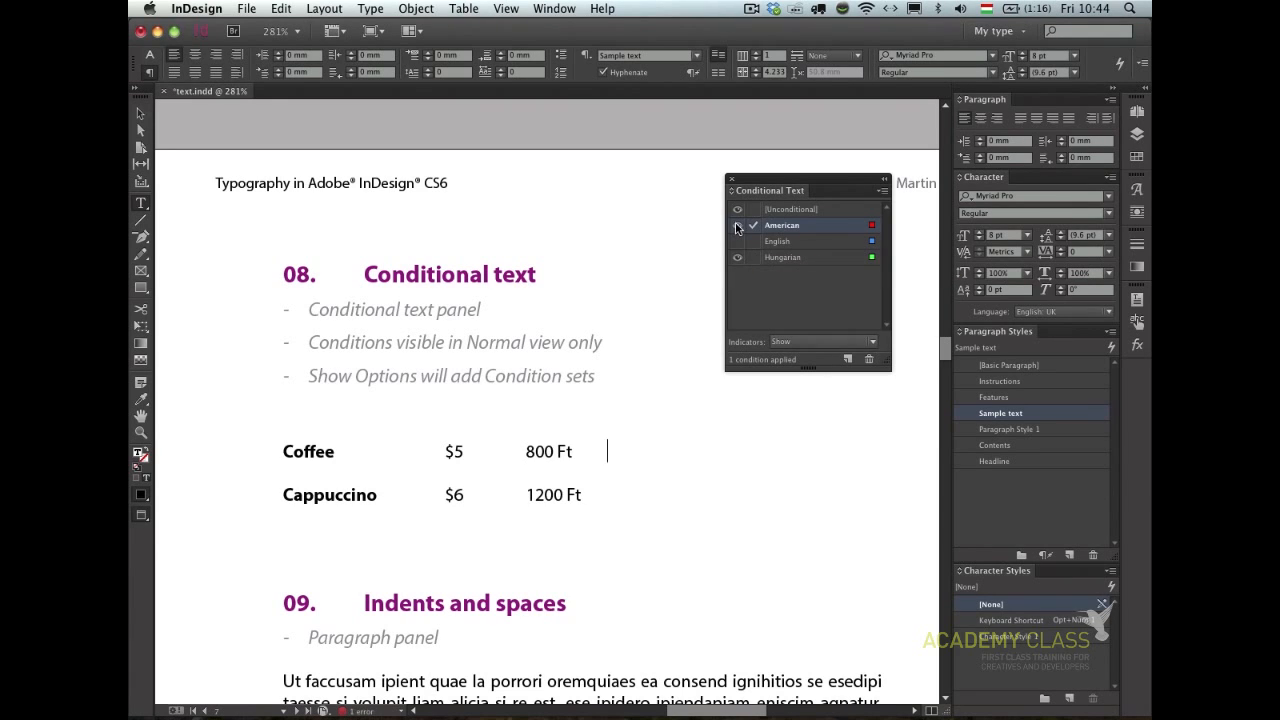
{"action": "left_click", "coordinate": [738, 226]}
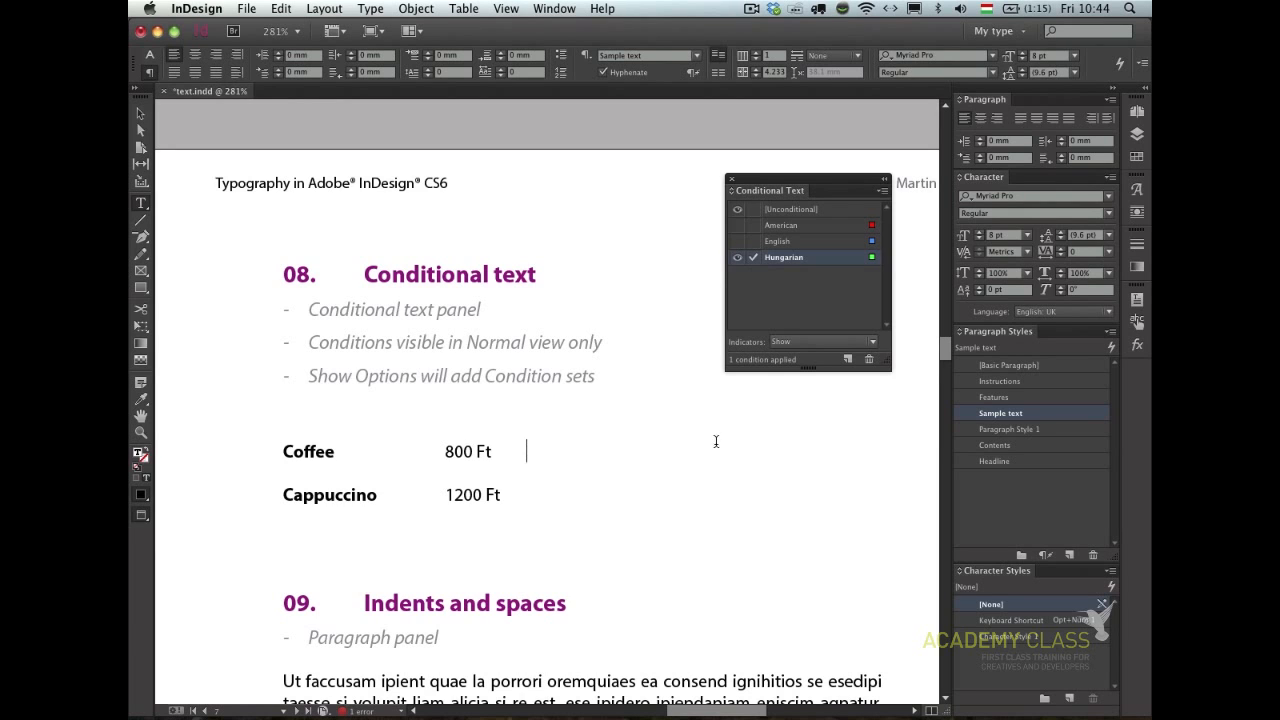
- Switch to Normal view and show the English and American conditions in the price list again
{"action": "key", "text": "Escape"}
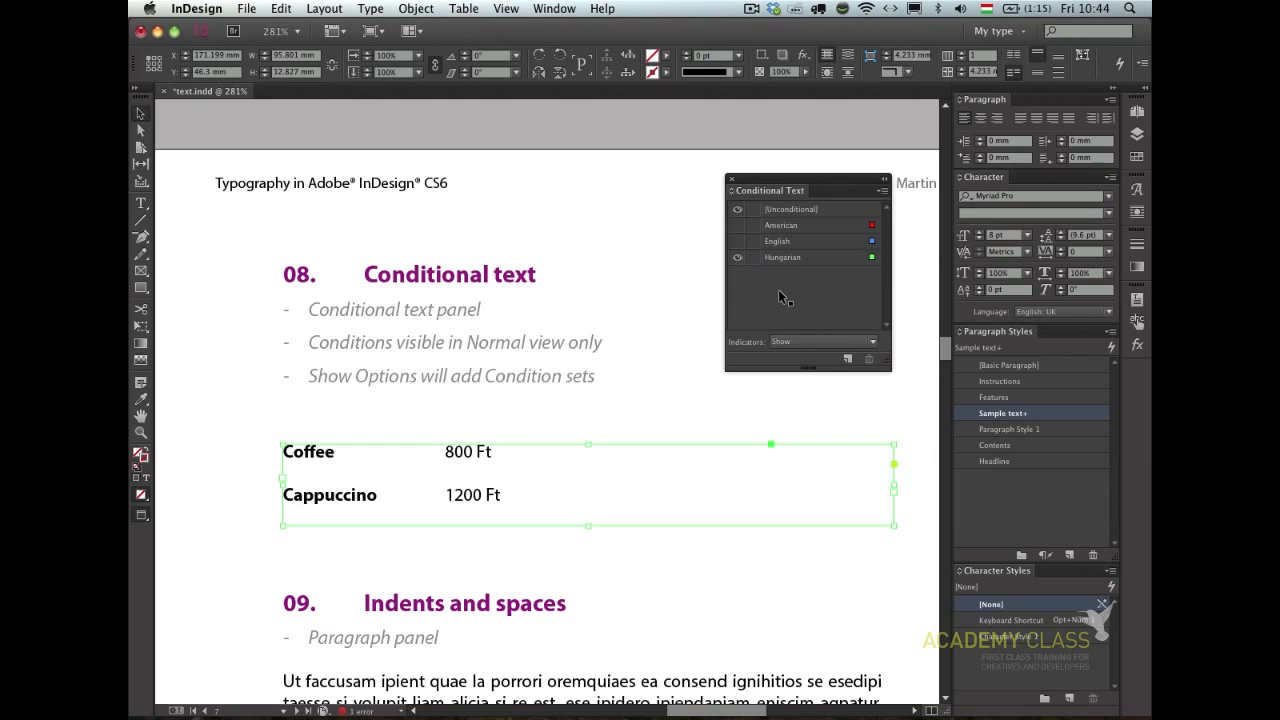
{"action": "key", "text": "w"}
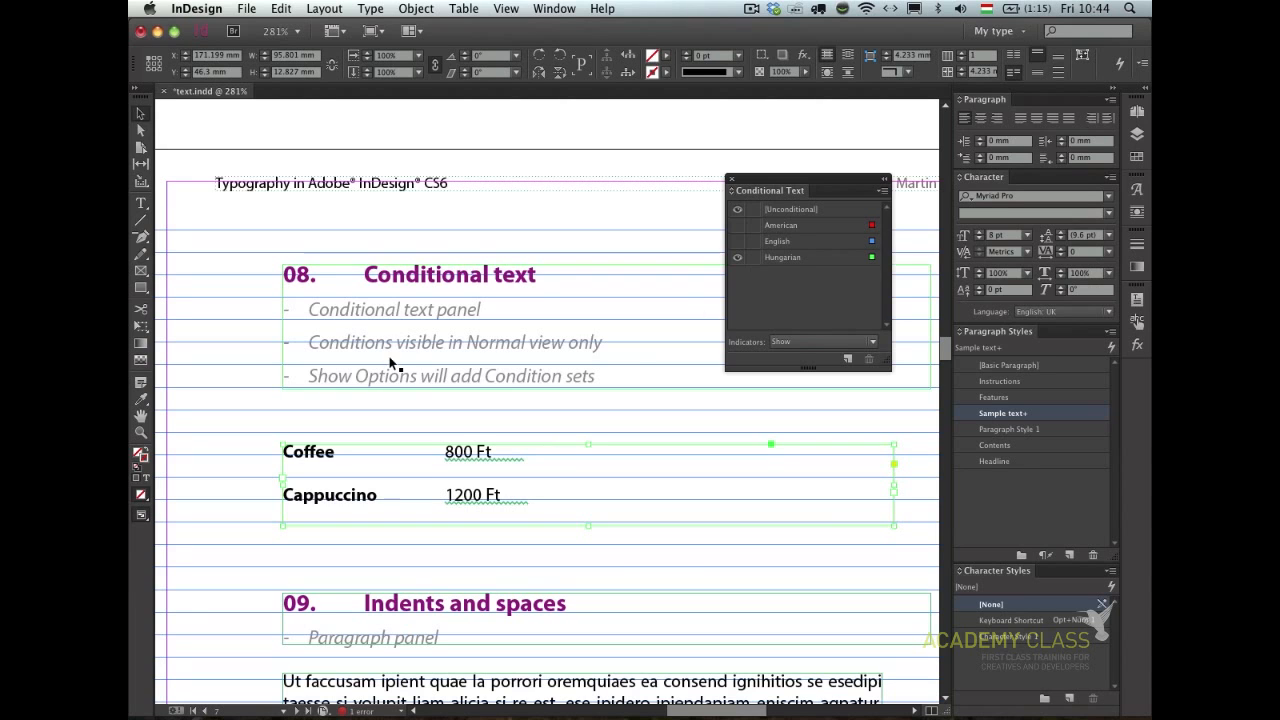
{"action": "left_click", "coordinate": [488, 447]}
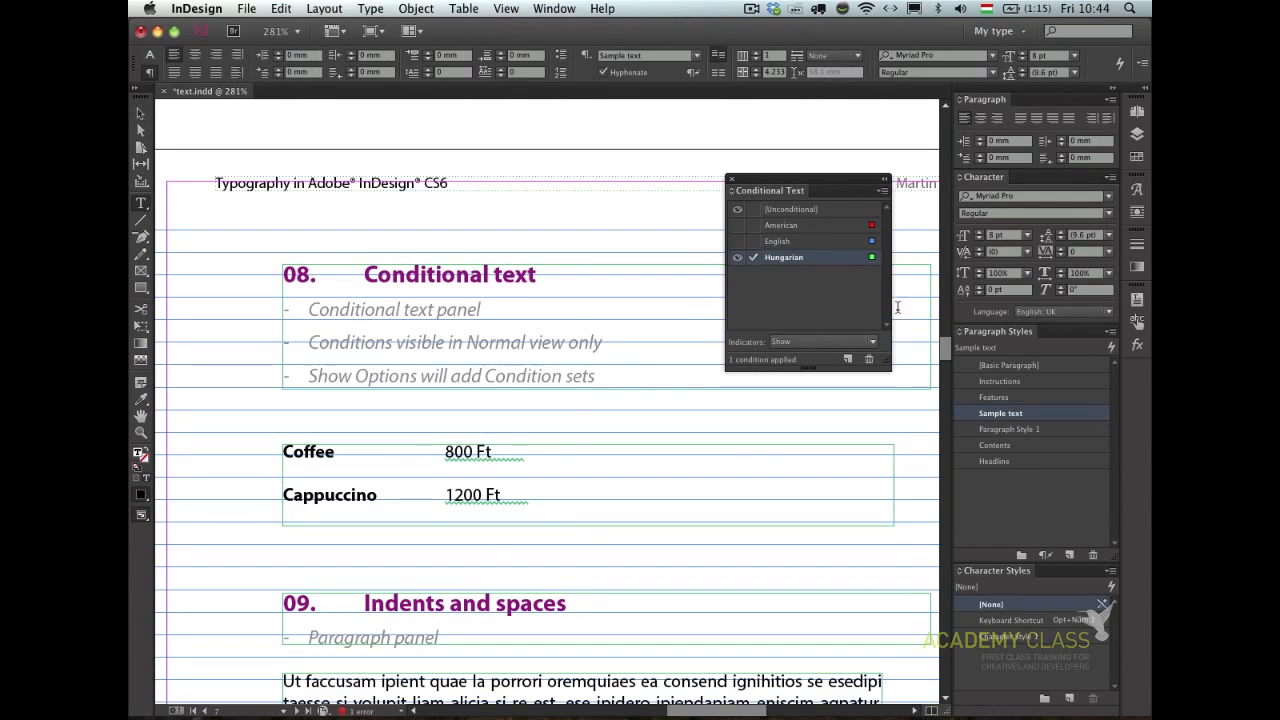
{"action": "left_click", "coordinate": [737, 241]}
{"action": "left_click", "coordinate": [738, 224]}
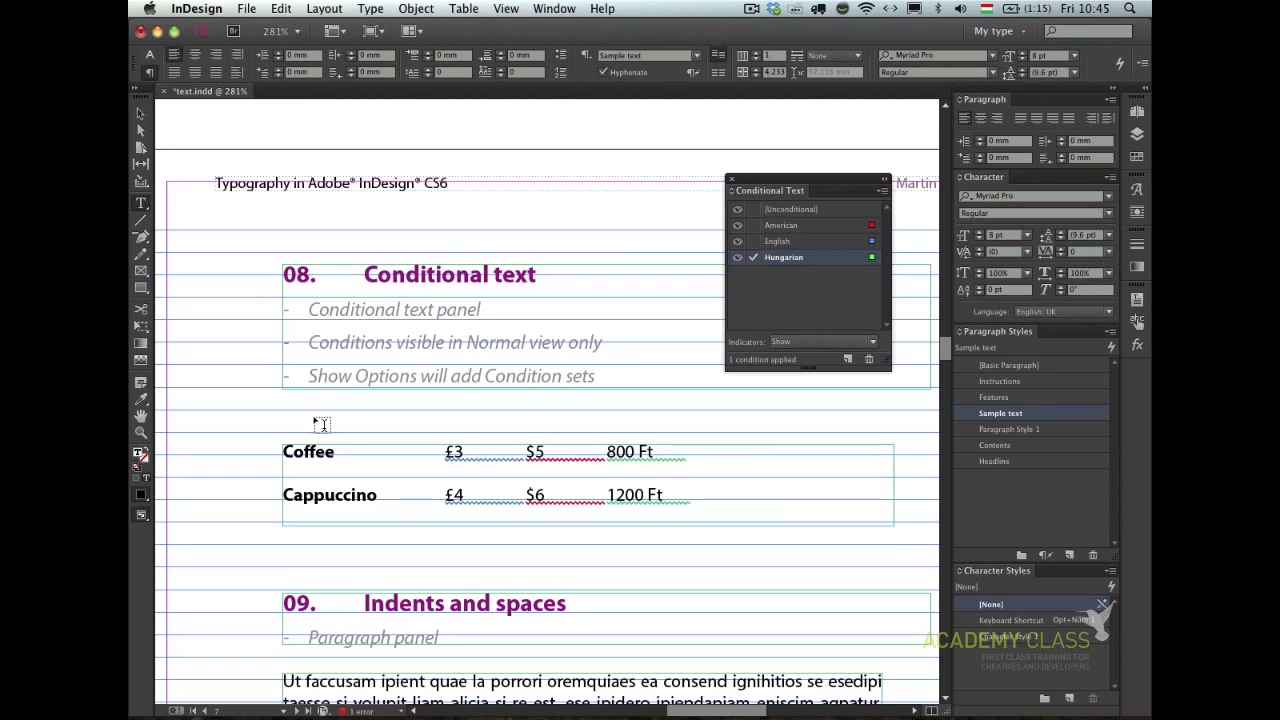
- Apply the English condition to the word Coffee and the American condition to the word Cappuccino
{"action": "double_click", "coordinate": [325, 455]}
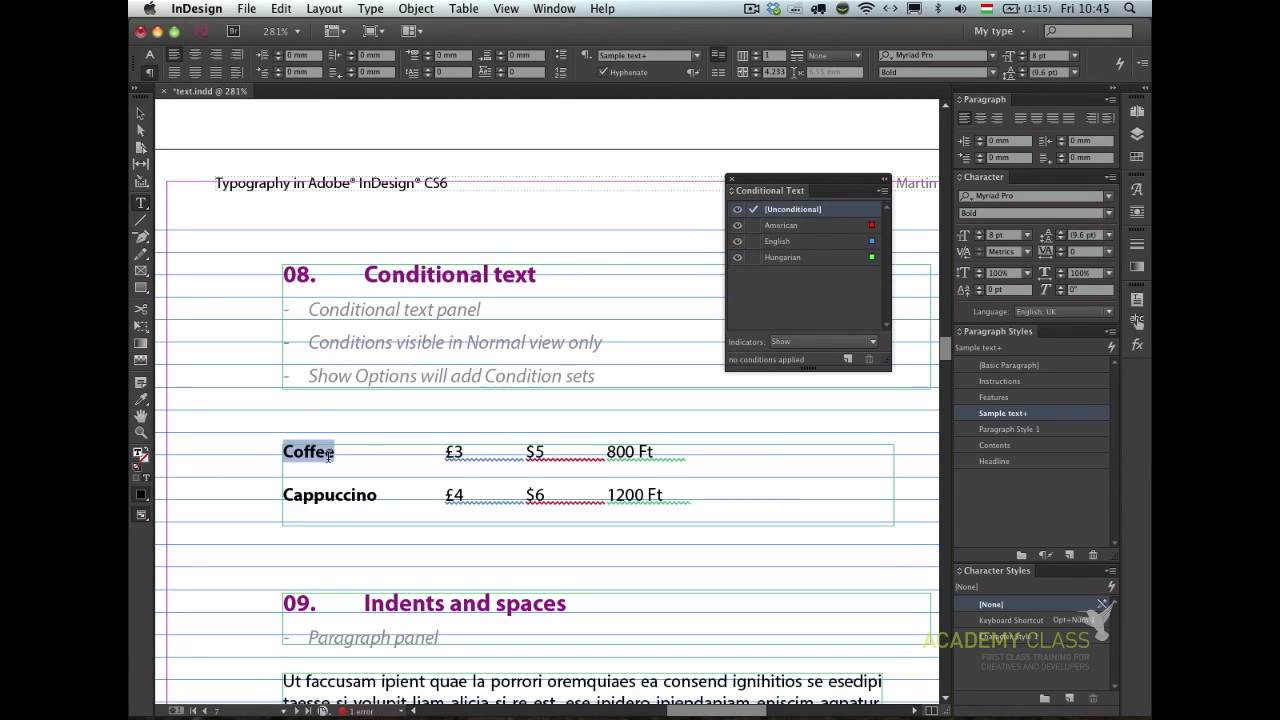
{"action": "left_click", "coordinate": [753, 242]}
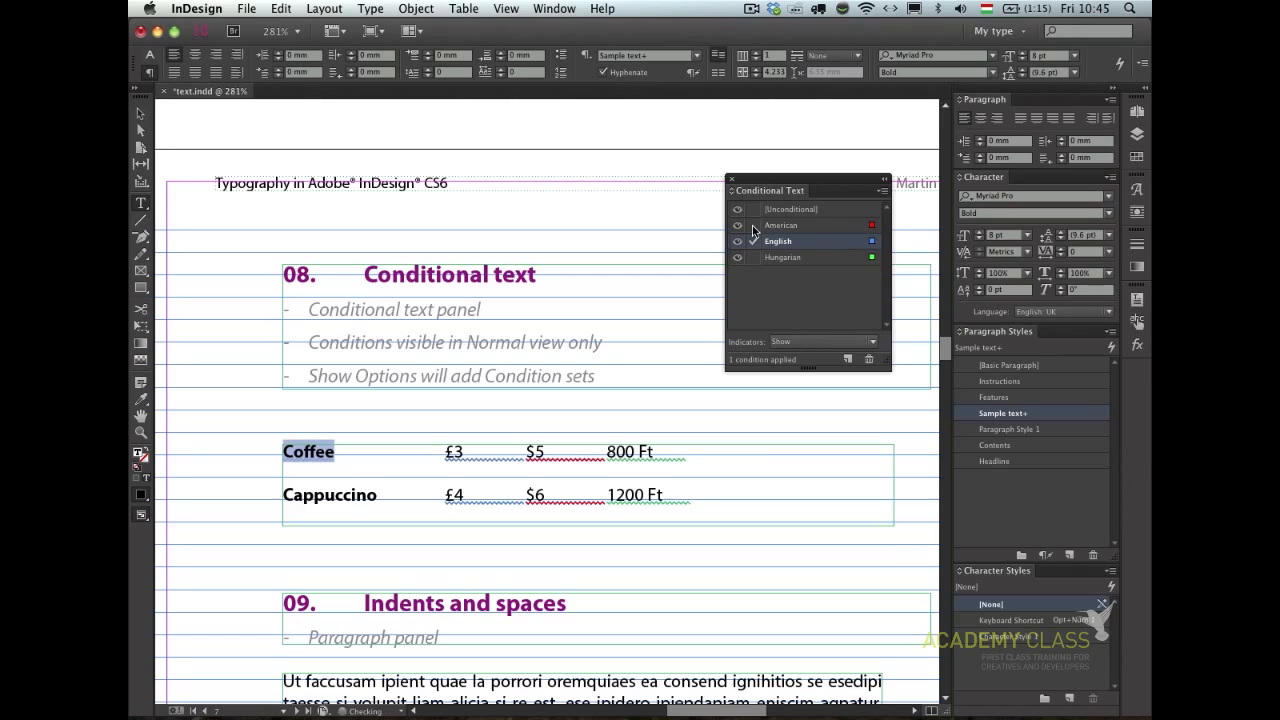
{"action": "double_click", "coordinate": [350, 501]}
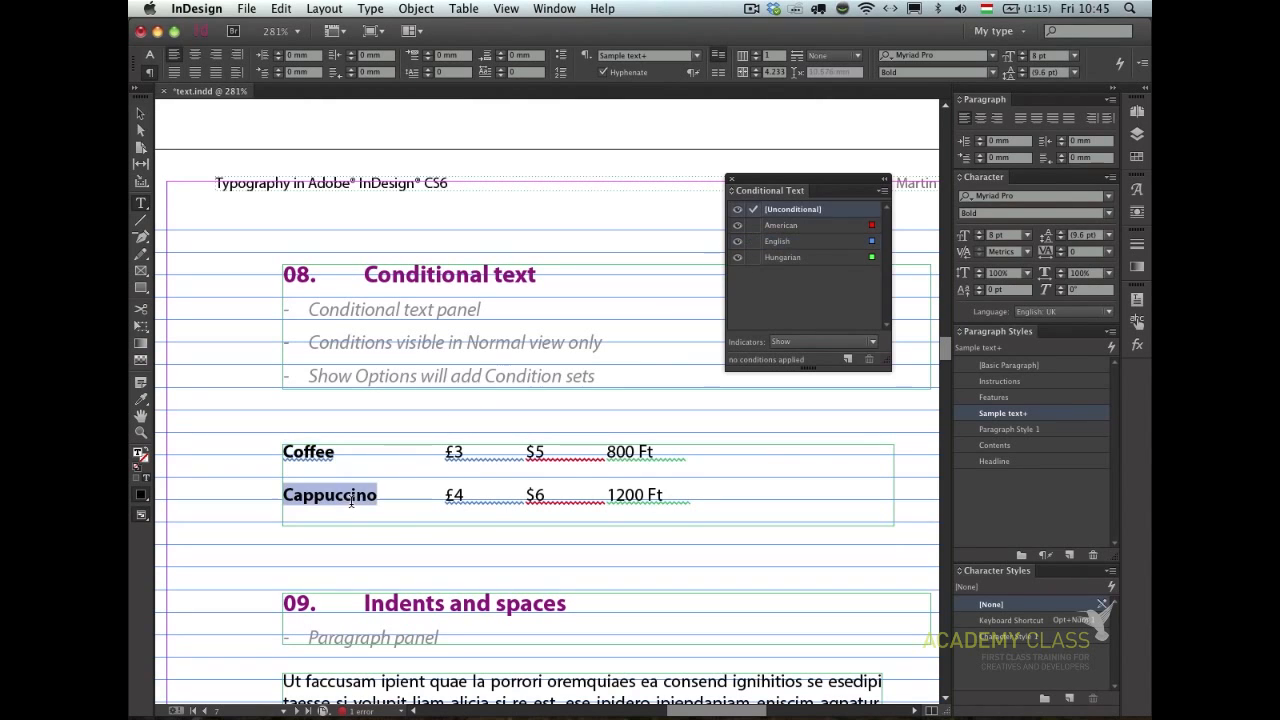
{"action": "left_click", "coordinate": [757, 226]}
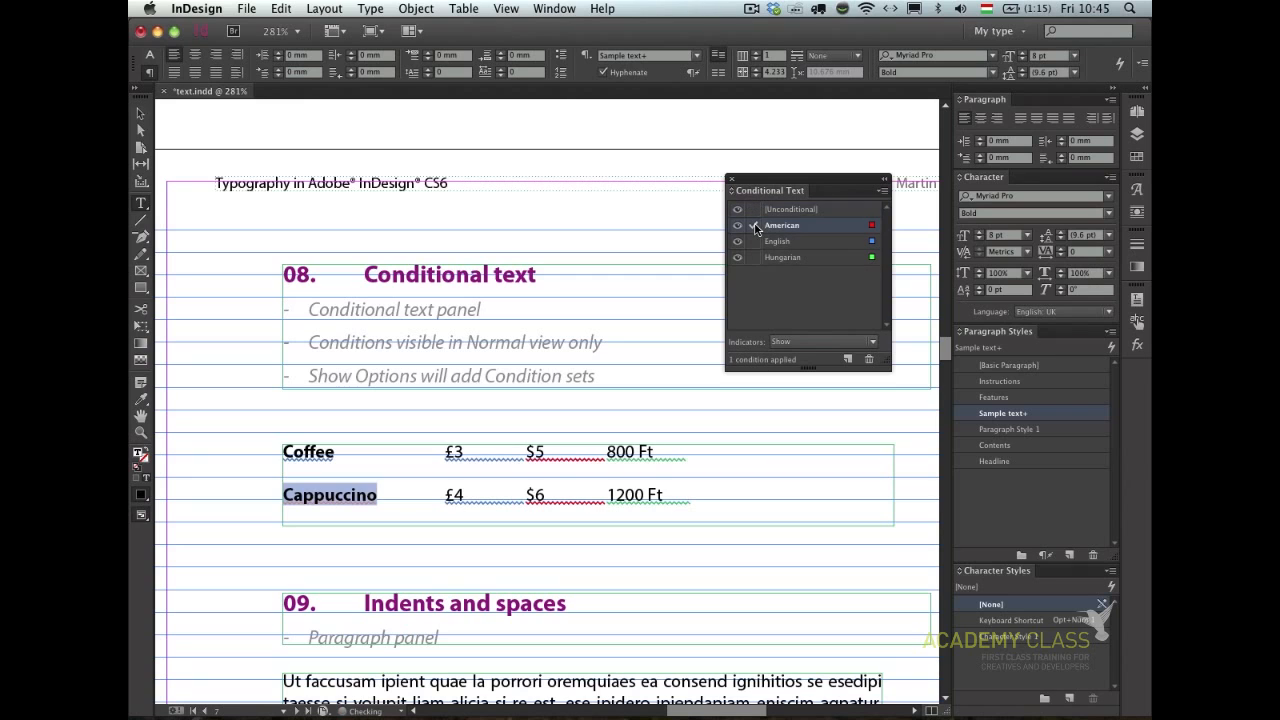
{"action": "left_click", "coordinate": [304, 503]}
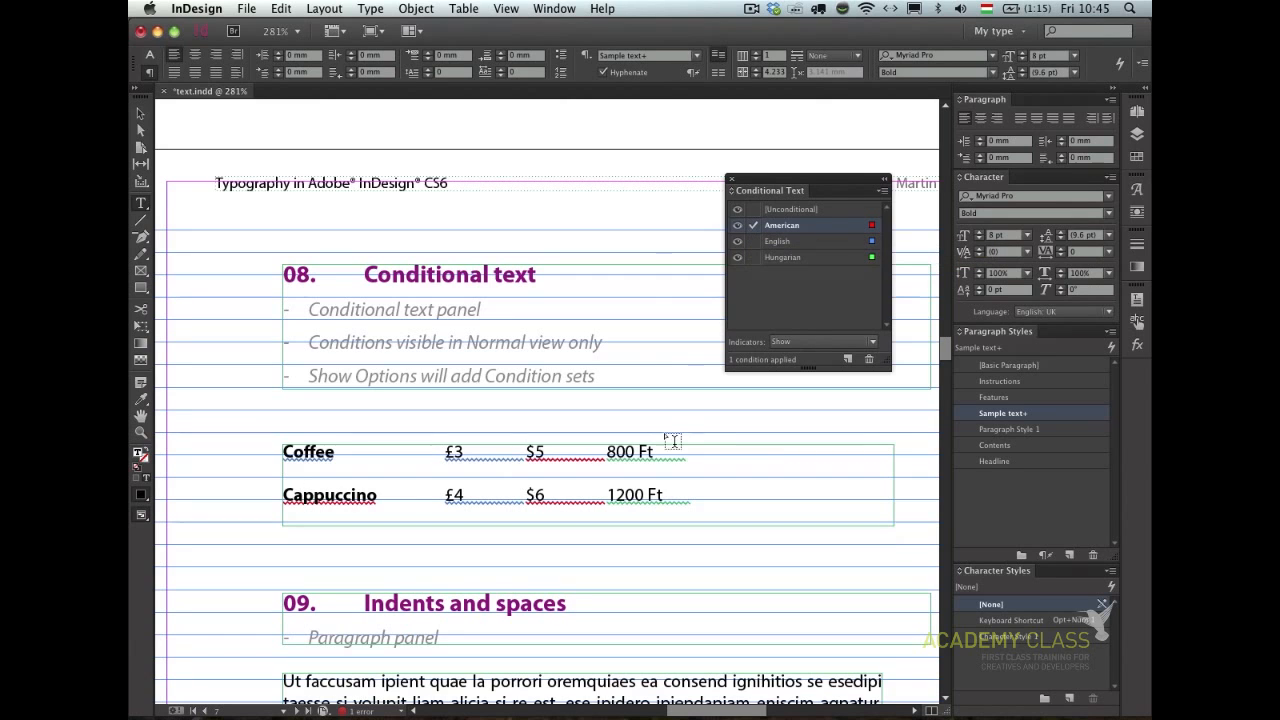
- Select the price list frame and test the conditions' visibility, leaving only American shown with English and Hungarian hidden
{"action": "key", "text": "Escape"}
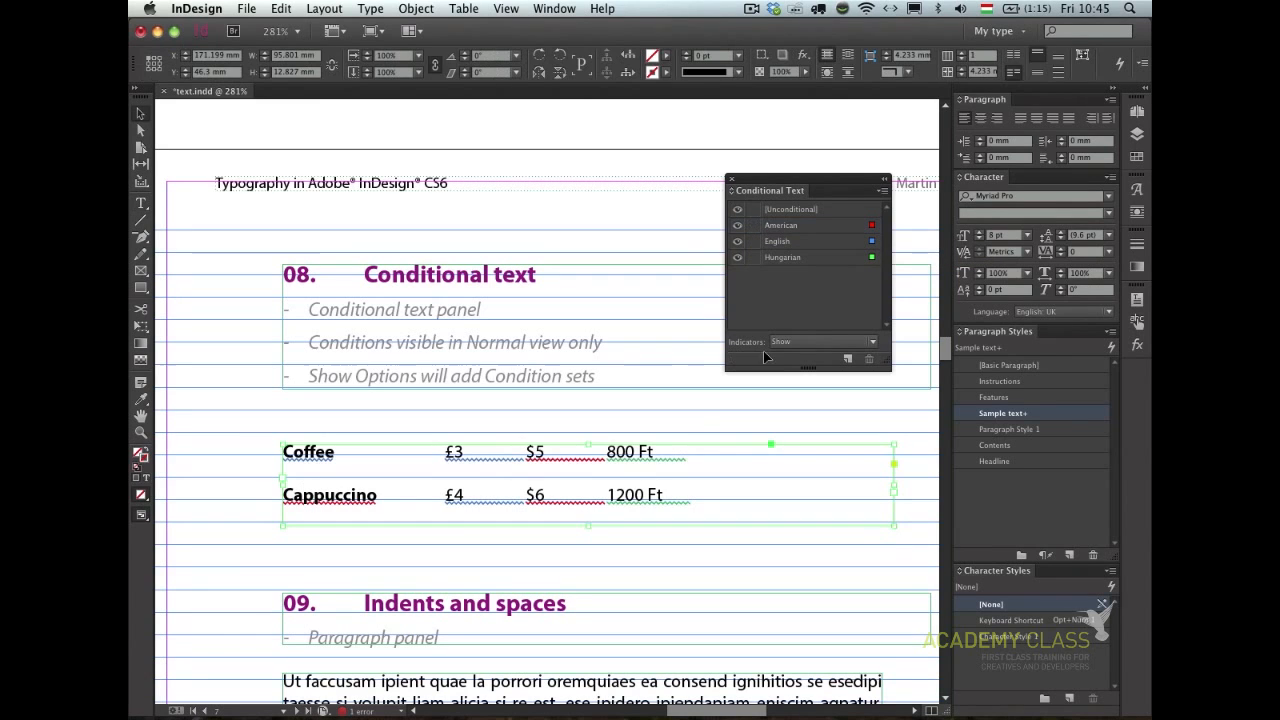
{"action": "left_click", "coordinate": [737, 241]}
{"action": "left_click", "coordinate": [737, 225]}
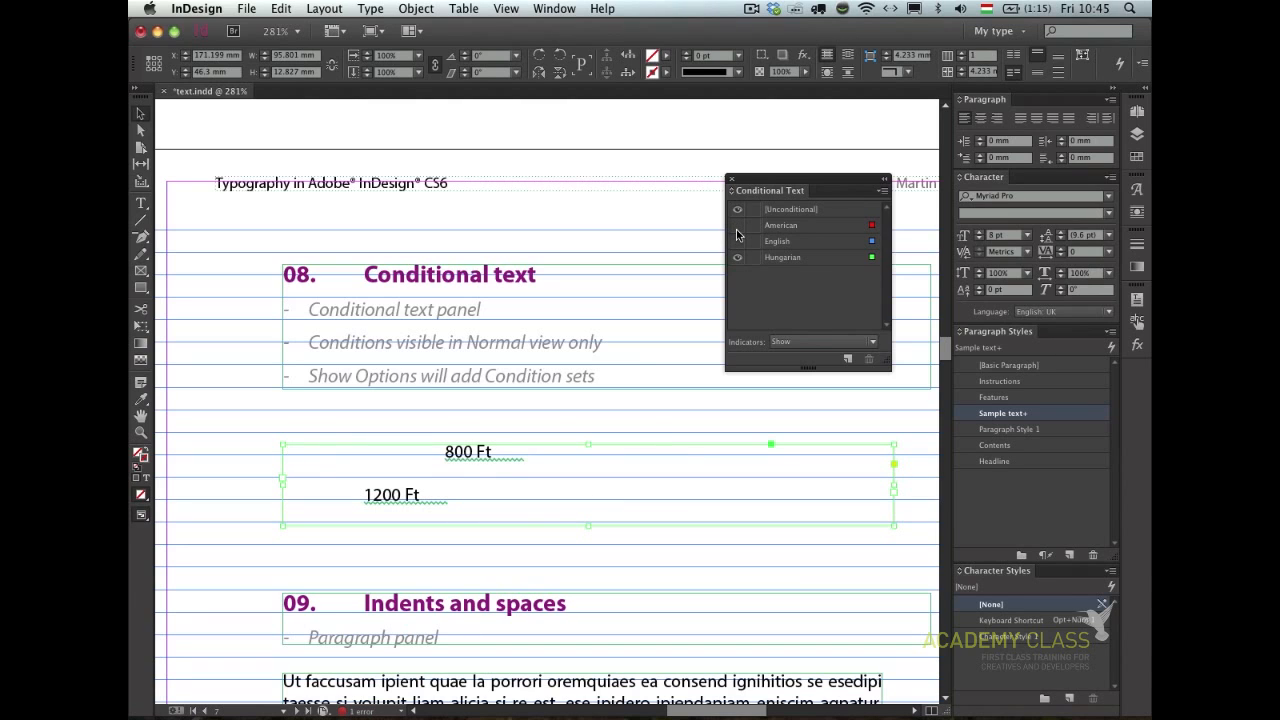
{"action": "left_click", "coordinate": [737, 225]}
{"action": "left_click", "coordinate": [737, 257]}
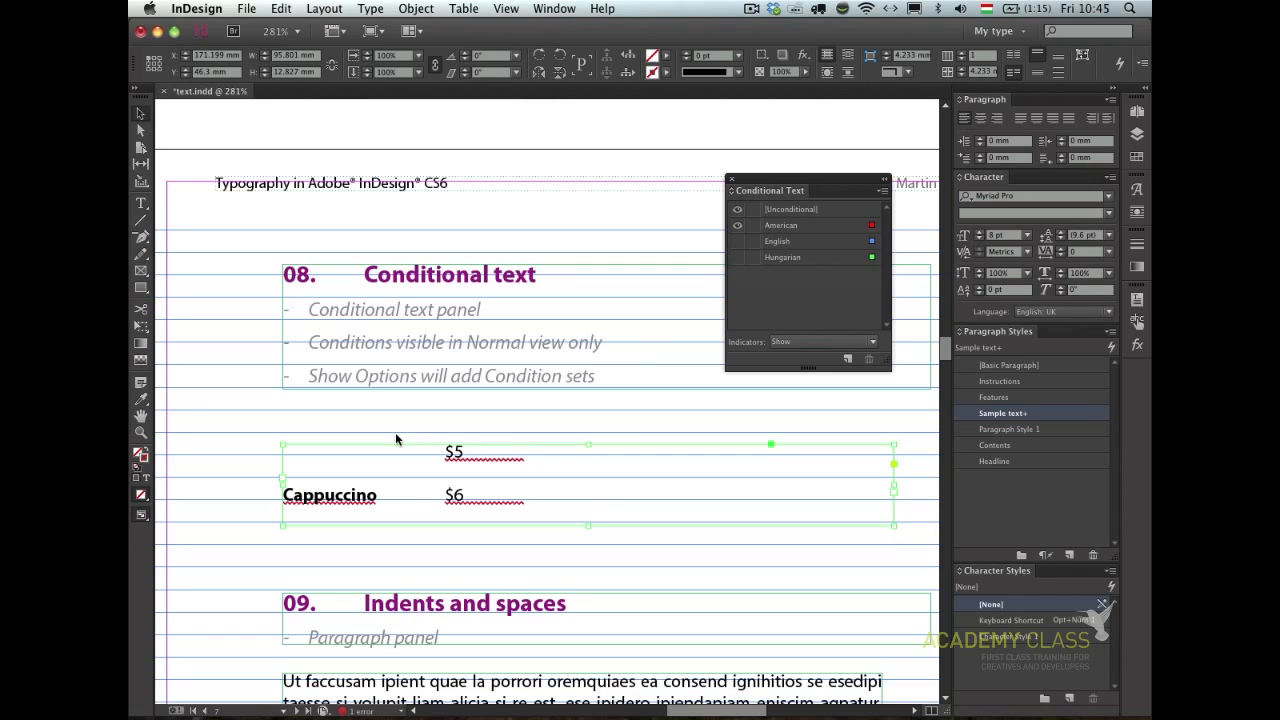
- Toggle the English condition's visibility and hide the American condition so that only English text shows
{"action": "left_click", "coordinate": [737, 242]}
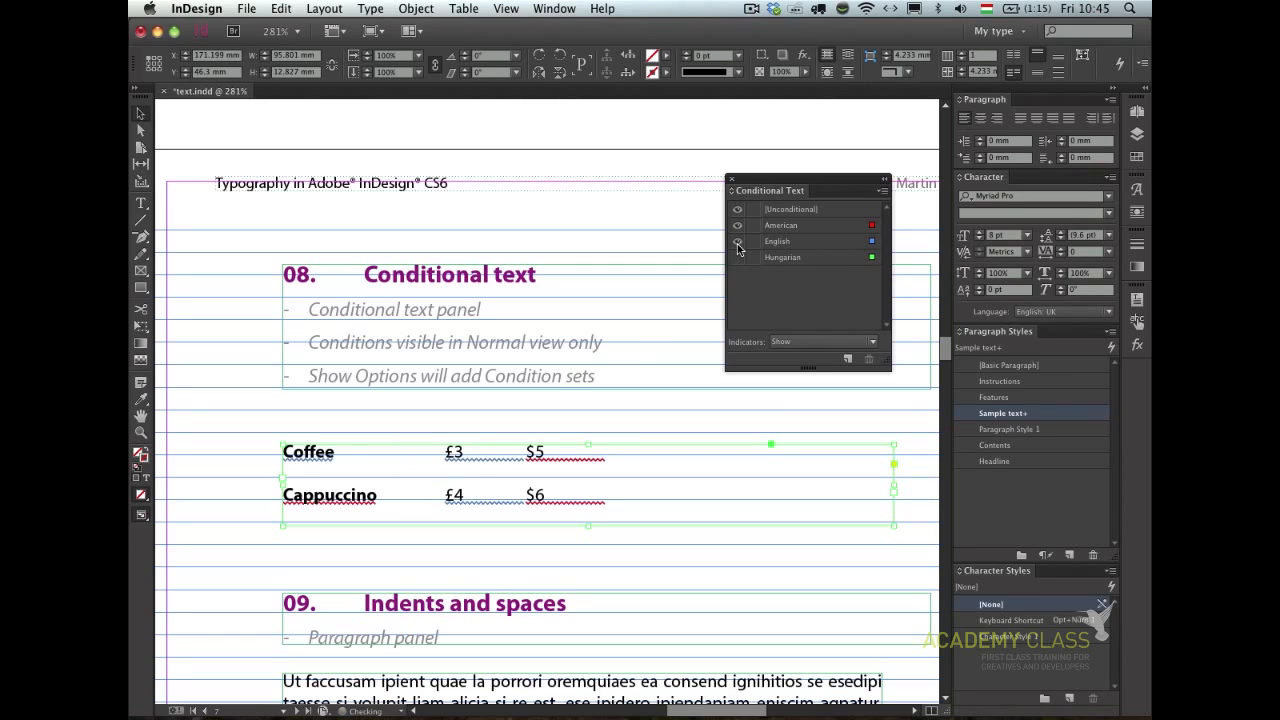
{"action": "left_click", "coordinate": [737, 242]}
{"action": "left_click", "coordinate": [737, 242]}
{"action": "left_click", "coordinate": [737, 225]}
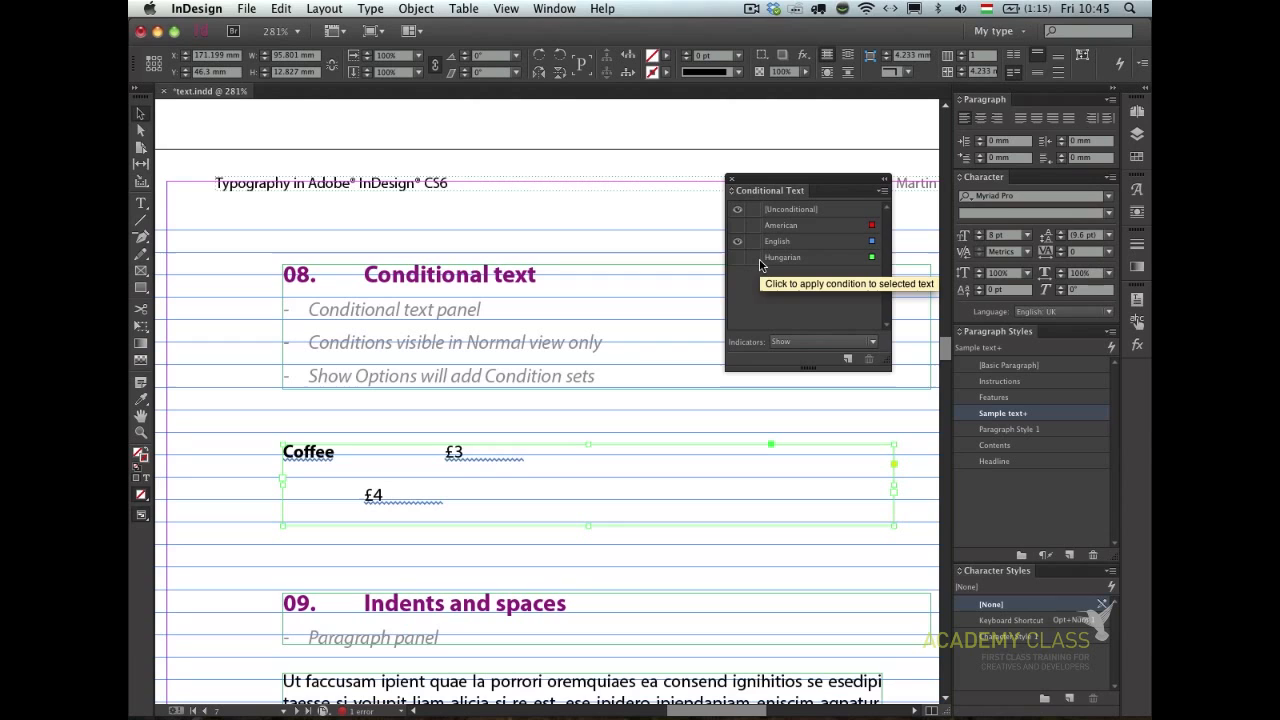
- Keep the condition indicators set to Show and make the Hungarian and American conditions visible again
{"action": "left_click", "coordinate": [834, 341]}
{"action": "left_click", "coordinate": [828, 325]}
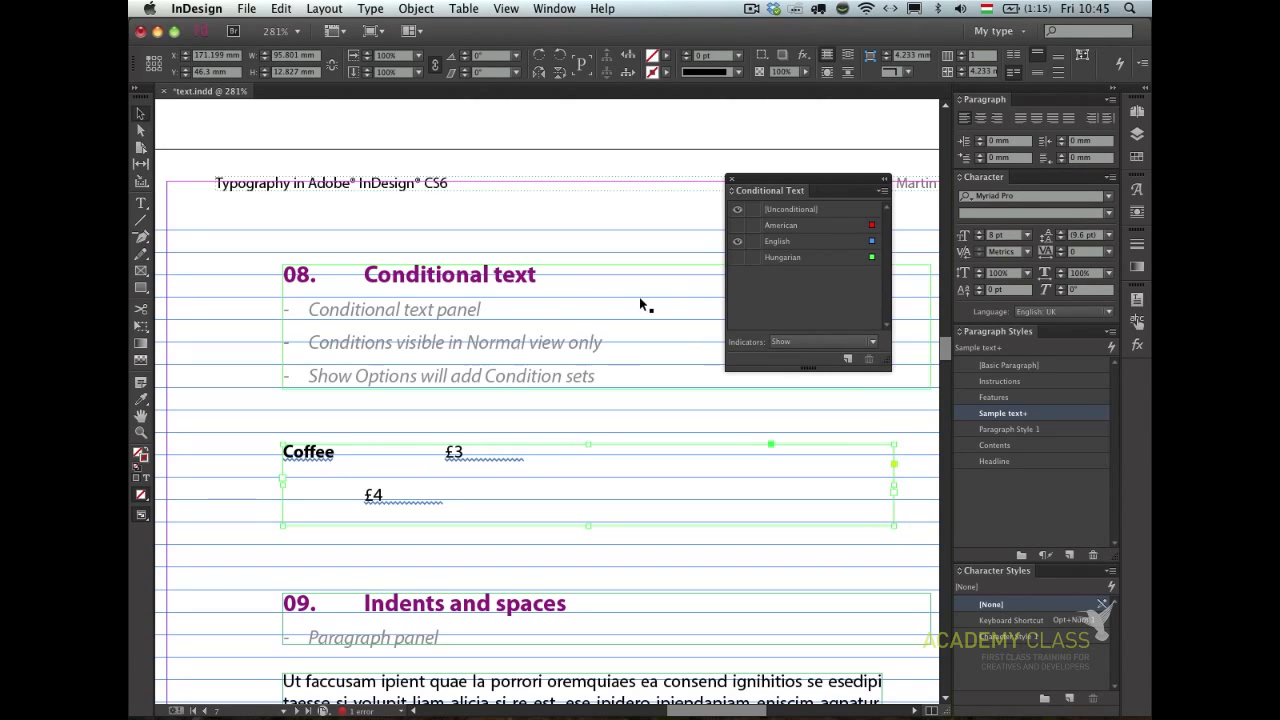
{"action": "left_click", "coordinate": [737, 257]}
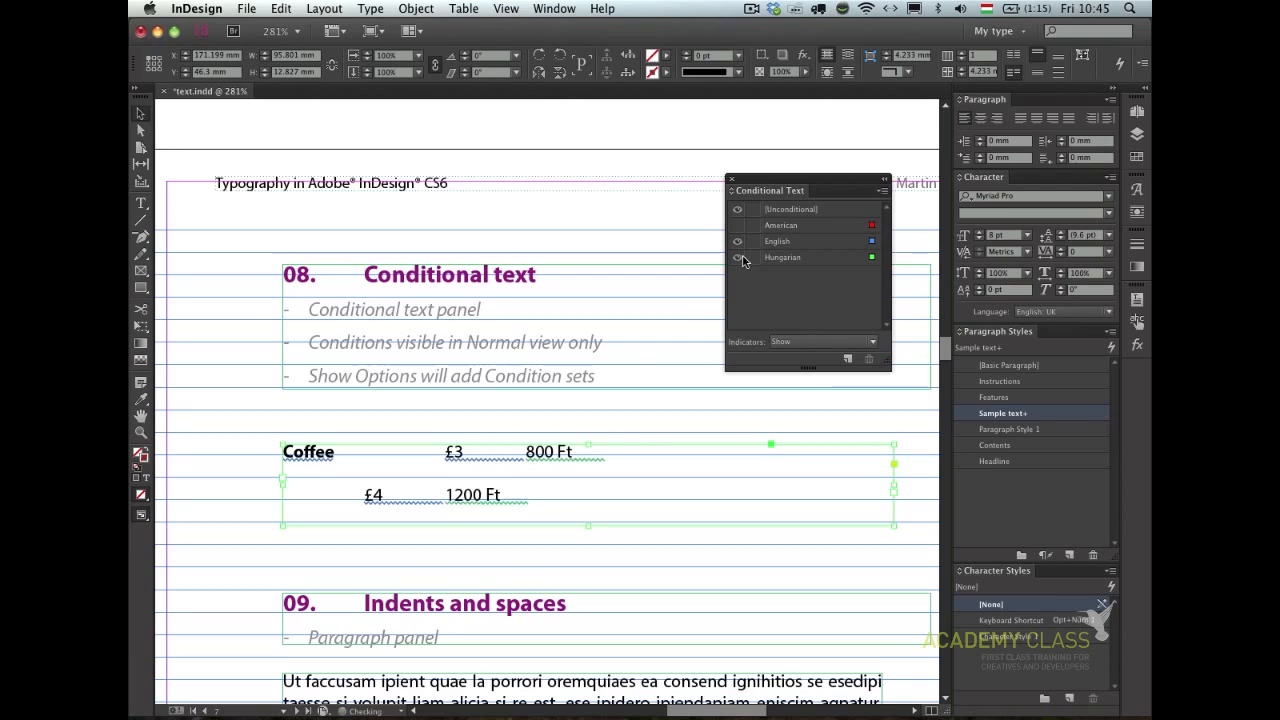
{"action": "left_click", "coordinate": [737, 225]}
{"action": "left_click", "coordinate": [738, 212]}
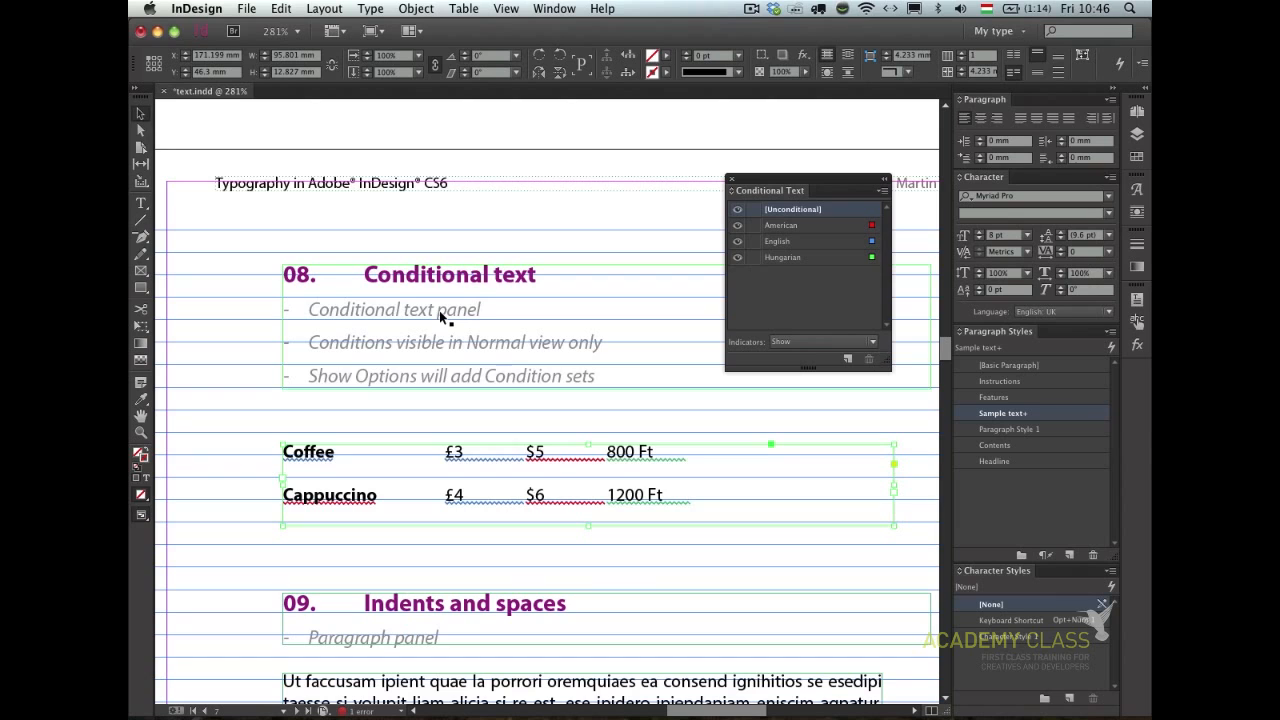
- Deselect the price list frame, return to Preview mode and close the Conditional Text settings
{"action": "left_click", "coordinate": [230, 400]}
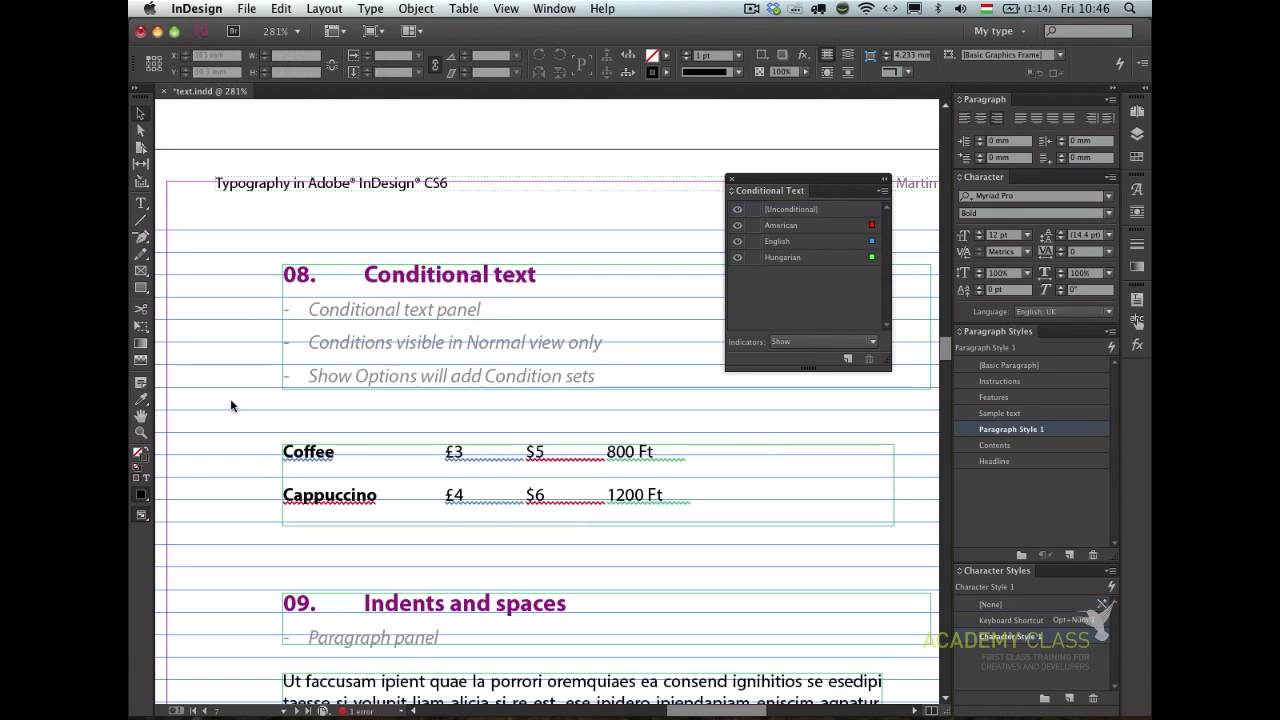
{"action": "key", "text": "w"}
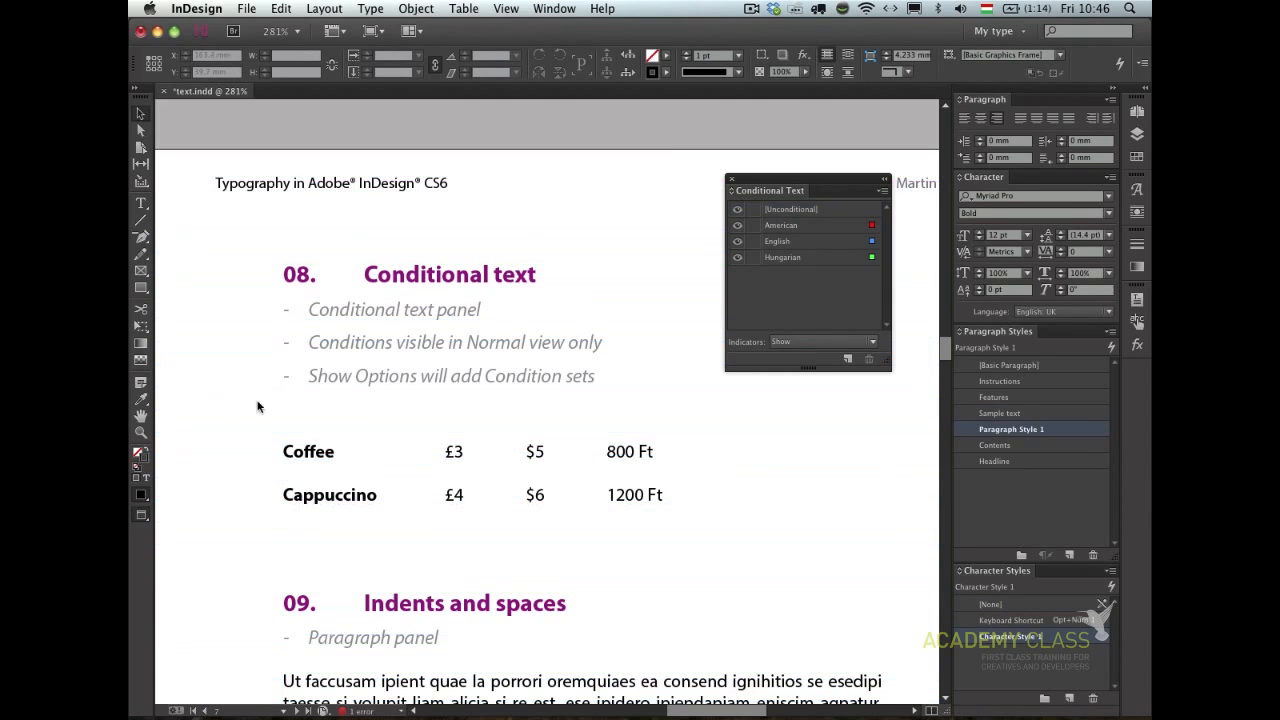
{"action": "left_click", "coordinate": [731, 176]}
- Place the text cursor in the sample text under Indents and spaces and show the full set of Paragraph options
{"action": "key", "text": "super+alt+0"}
{"action": "left_click_drag", "start_coordinate": [575, 298], "coordinate": [902, 530]}
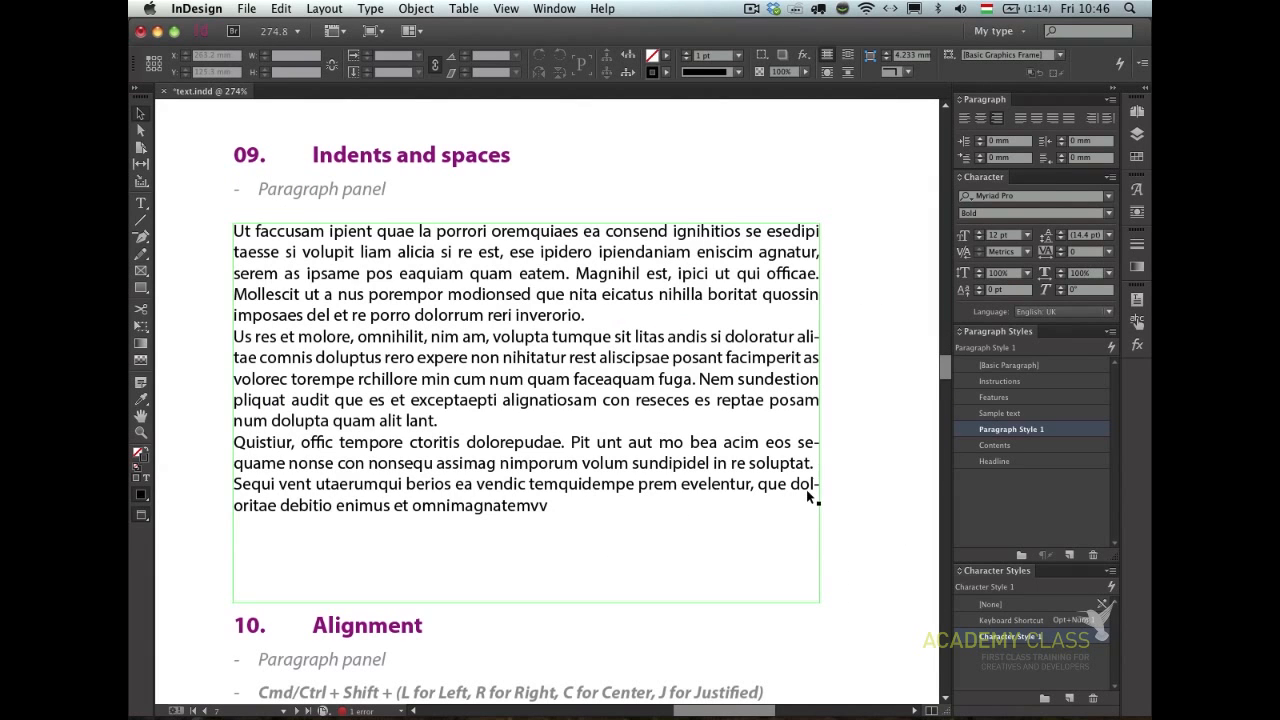
{"action": "double_click", "coordinate": [609, 345]}
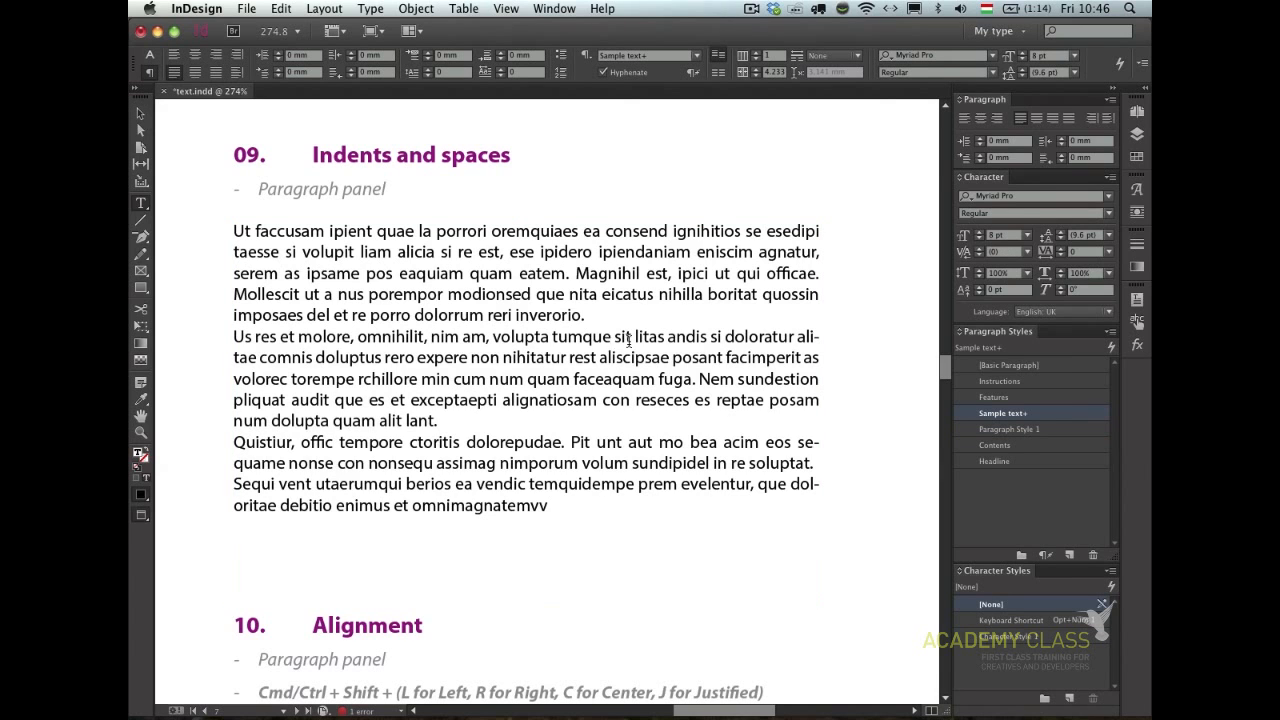
{"action": "left_click", "coordinate": [1111, 101]}
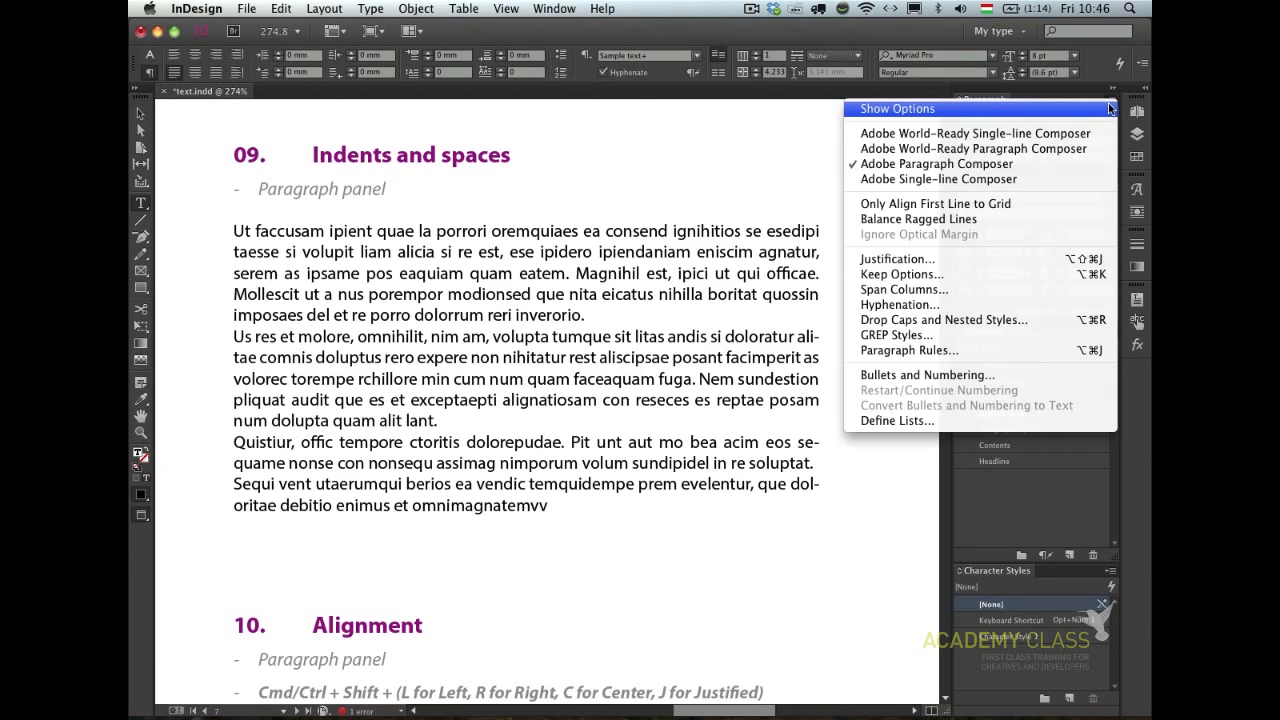
{"action": "left_click", "coordinate": [1110, 108]}
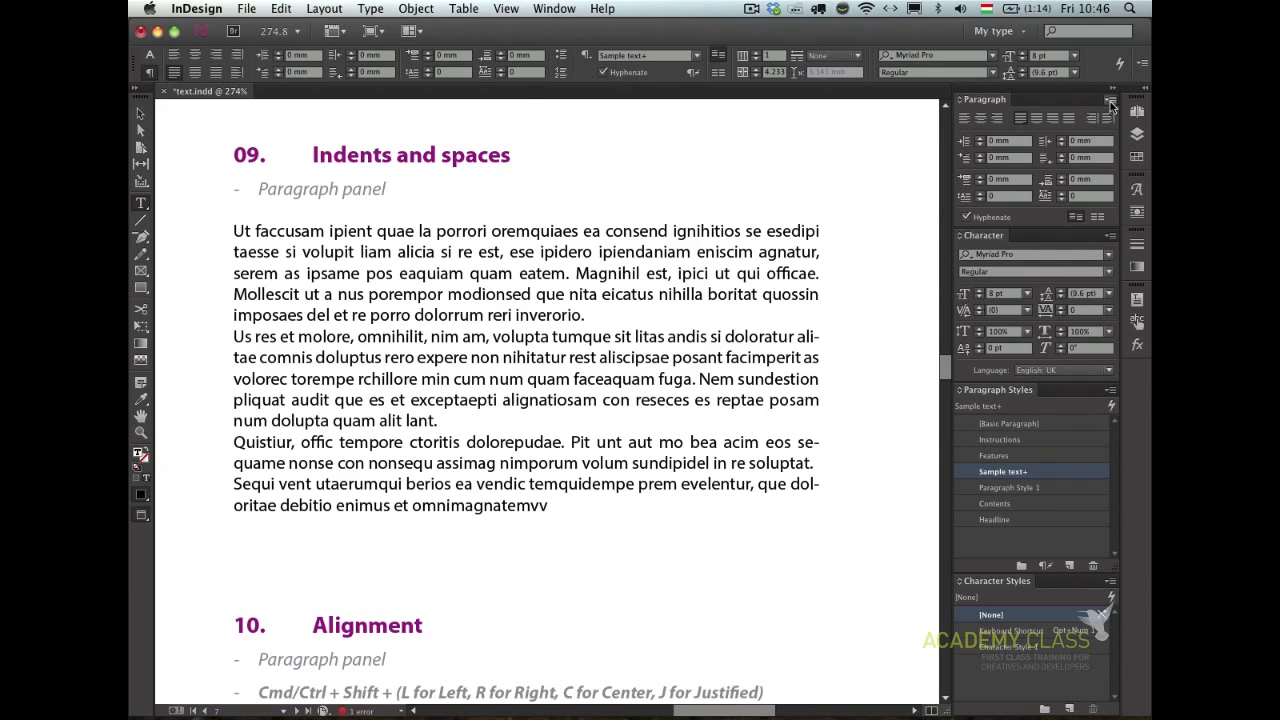
{"action": "left_click", "coordinate": [1110, 104]}
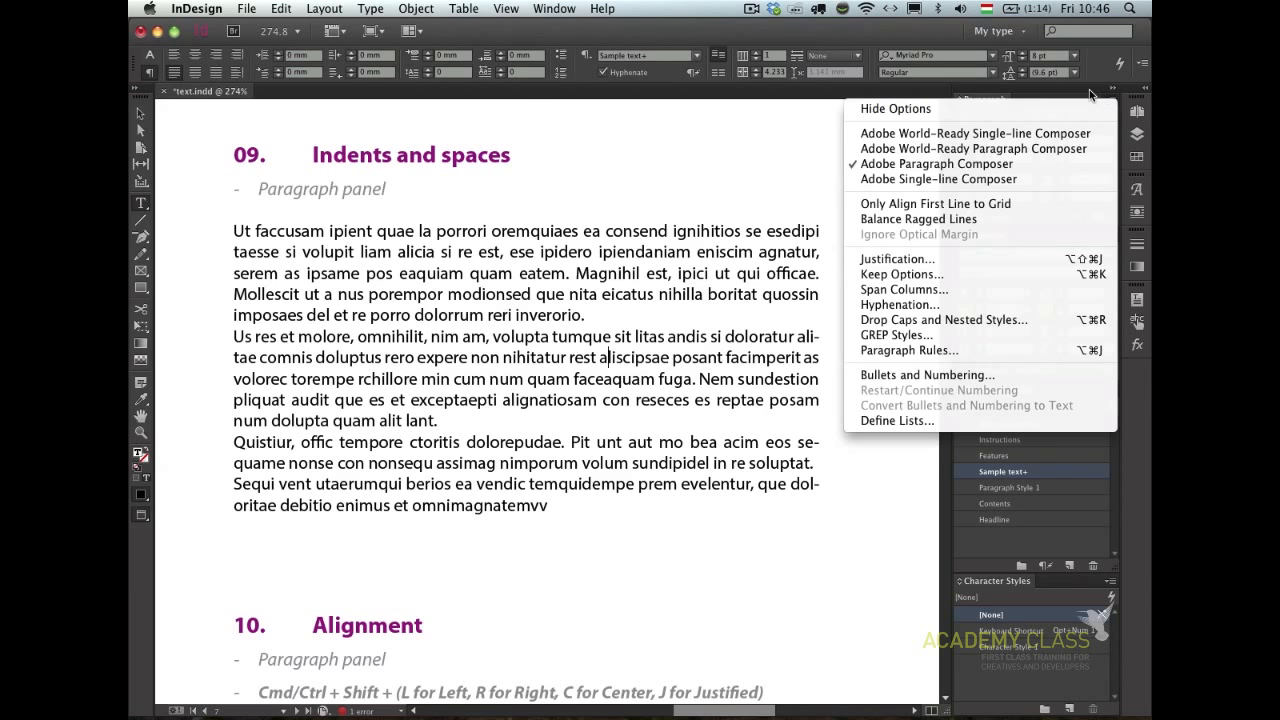
{"action": "left_click", "coordinate": [1110, 107]}
{"action": "left_click", "coordinate": [1110, 104]}
{"action": "left_click", "coordinate": [1090, 97]}
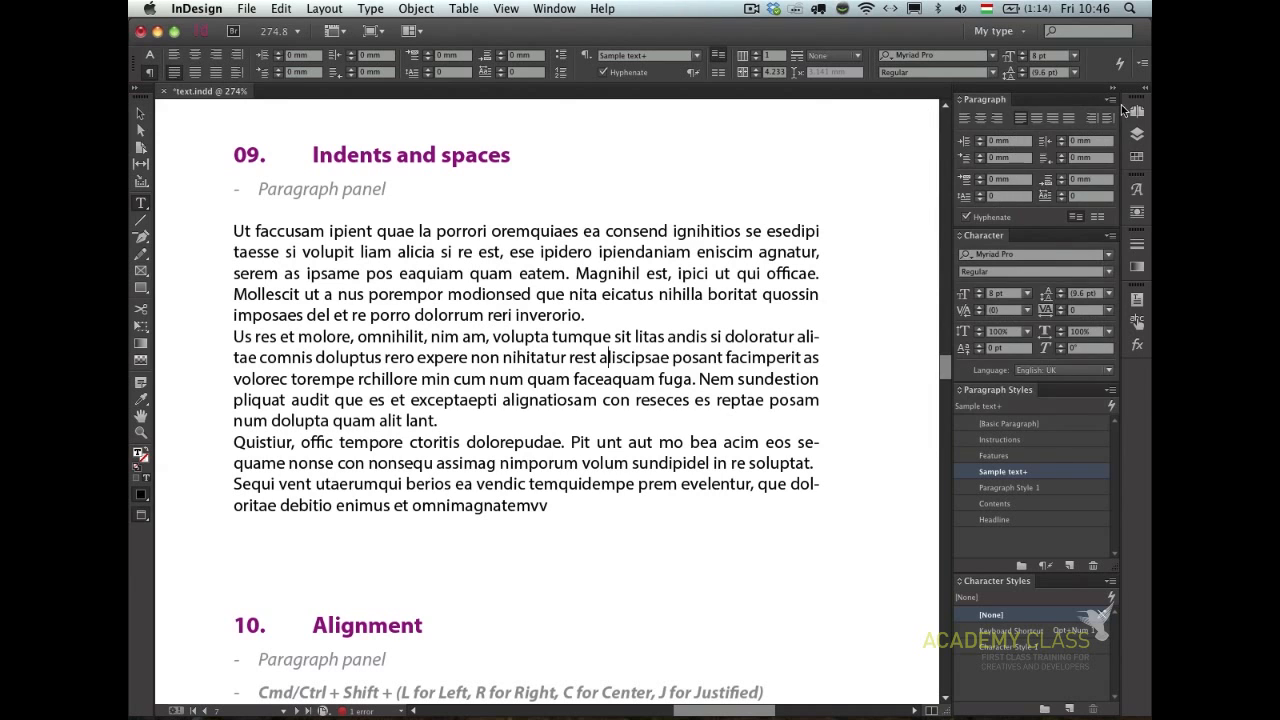
{"action": "left_click", "coordinate": [1112, 101]}
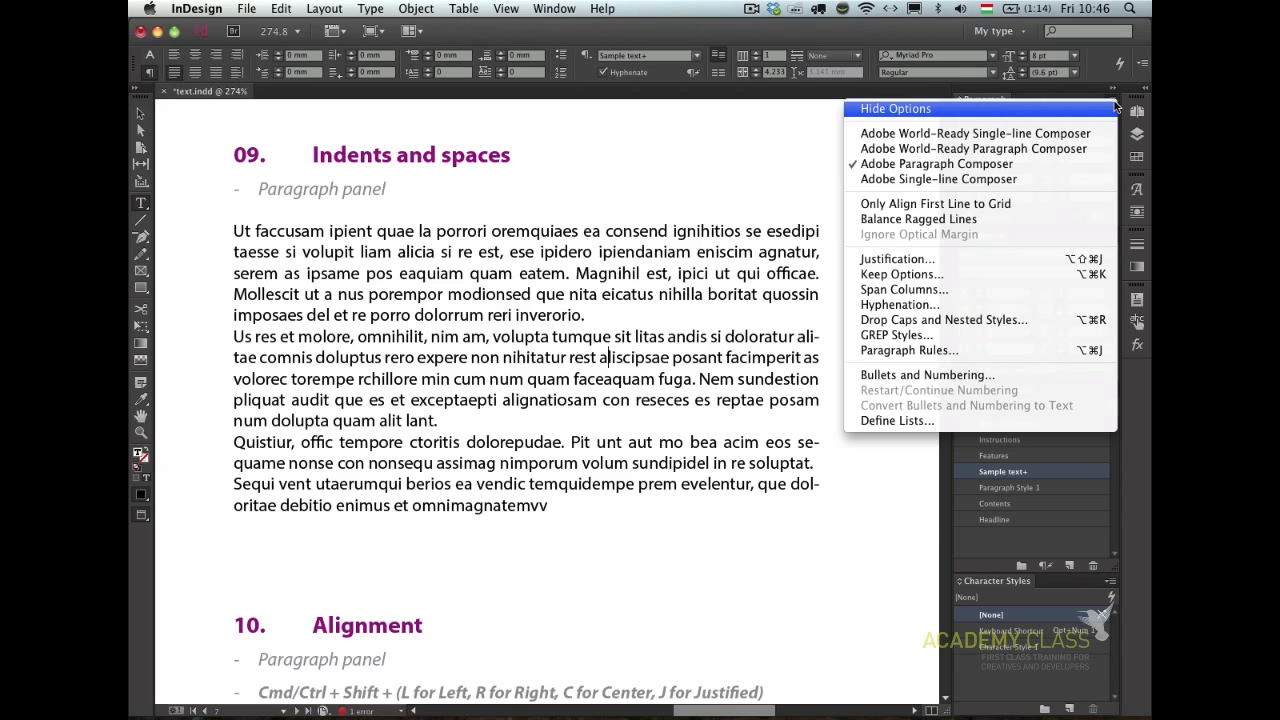
{"action": "left_click", "coordinate": [812, 138]}
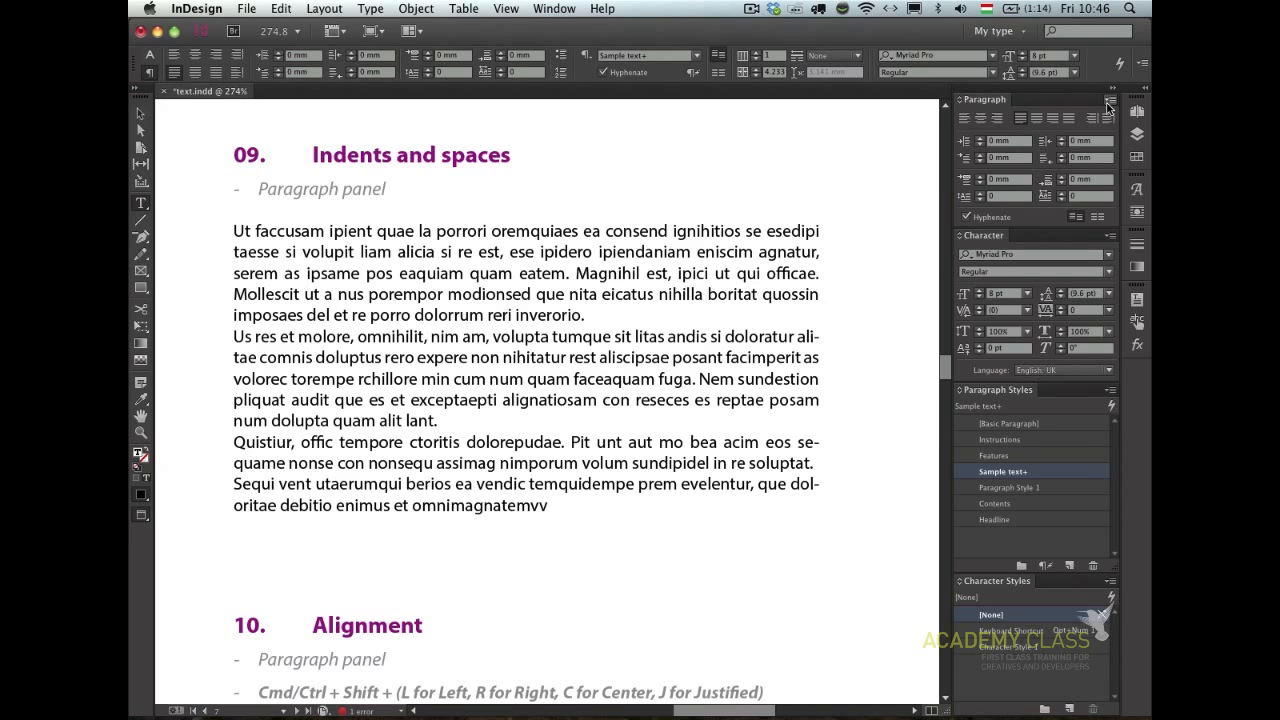
- Select all the sample text under Indents and spaces and try a left indent of 4 mm
{"action": "key", "text": "super+a"}
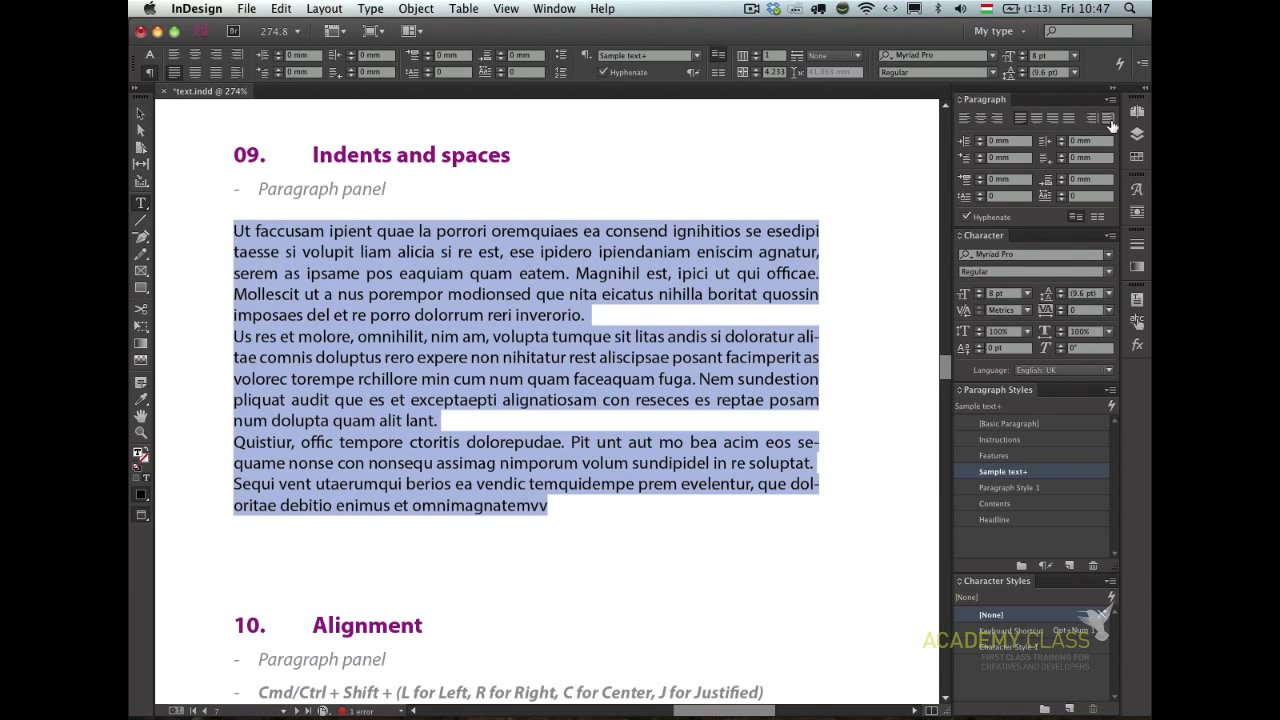
{"action": "left_click", "coordinate": [981, 141]}
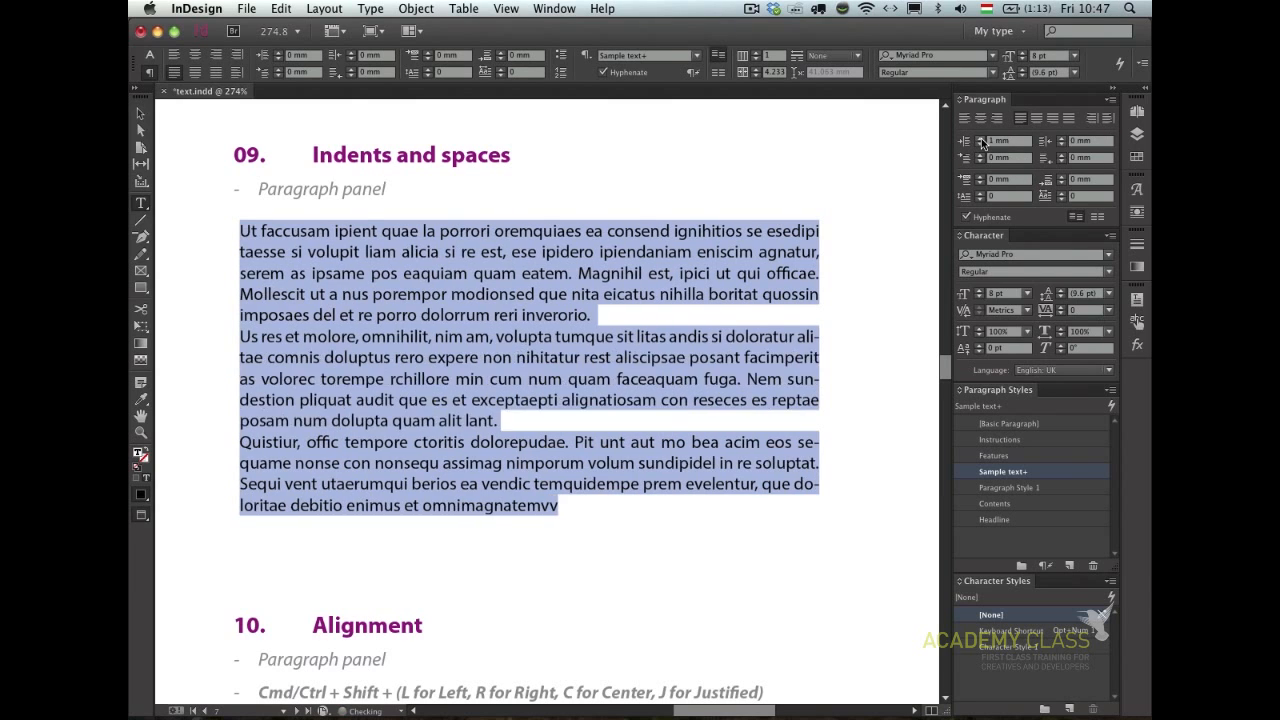
{"action": "left_click", "coordinate": [981, 141]}
{"action": "left_click", "coordinate": [981, 141]}
{"action": "left_click", "coordinate": [981, 141]}
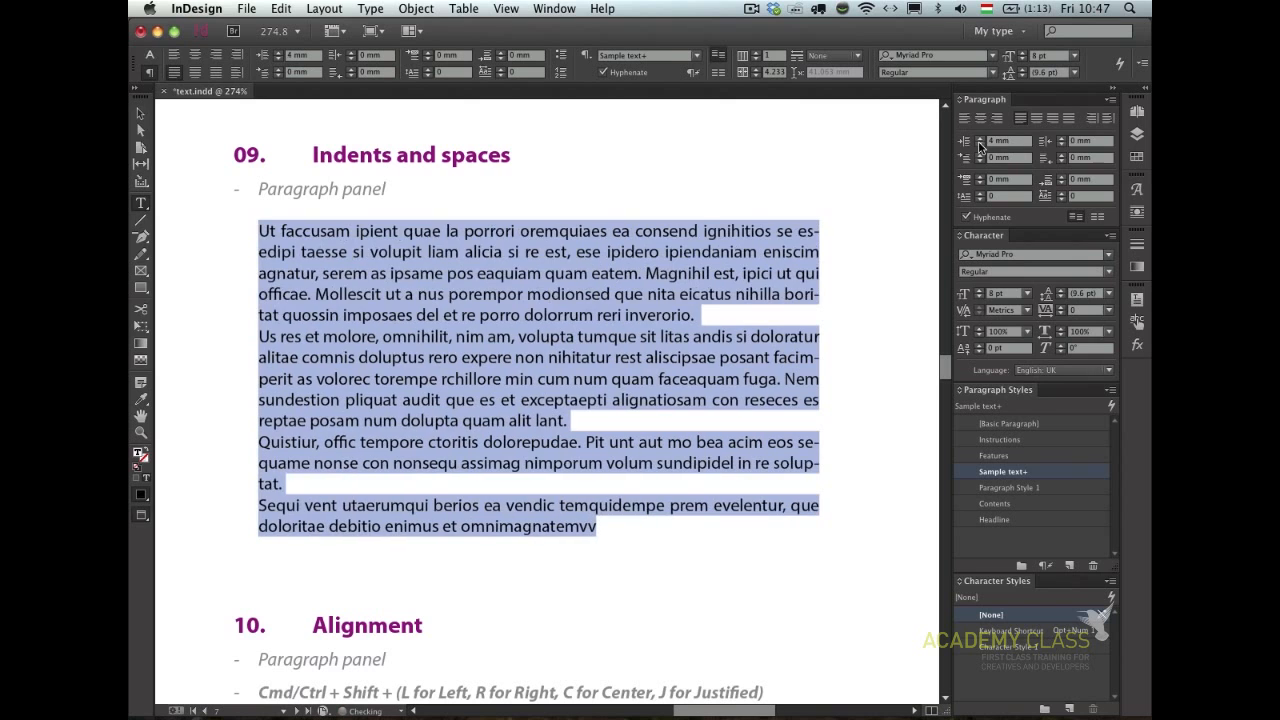
- Reset the selected paragraphs' left indent to 0 mm
{"action": "left_click", "coordinate": [980, 145]}
{"action": "left_click", "coordinate": [980, 145]}
{"action": "left_click", "coordinate": [980, 145]}
{"action": "left_click", "coordinate": [980, 145]}
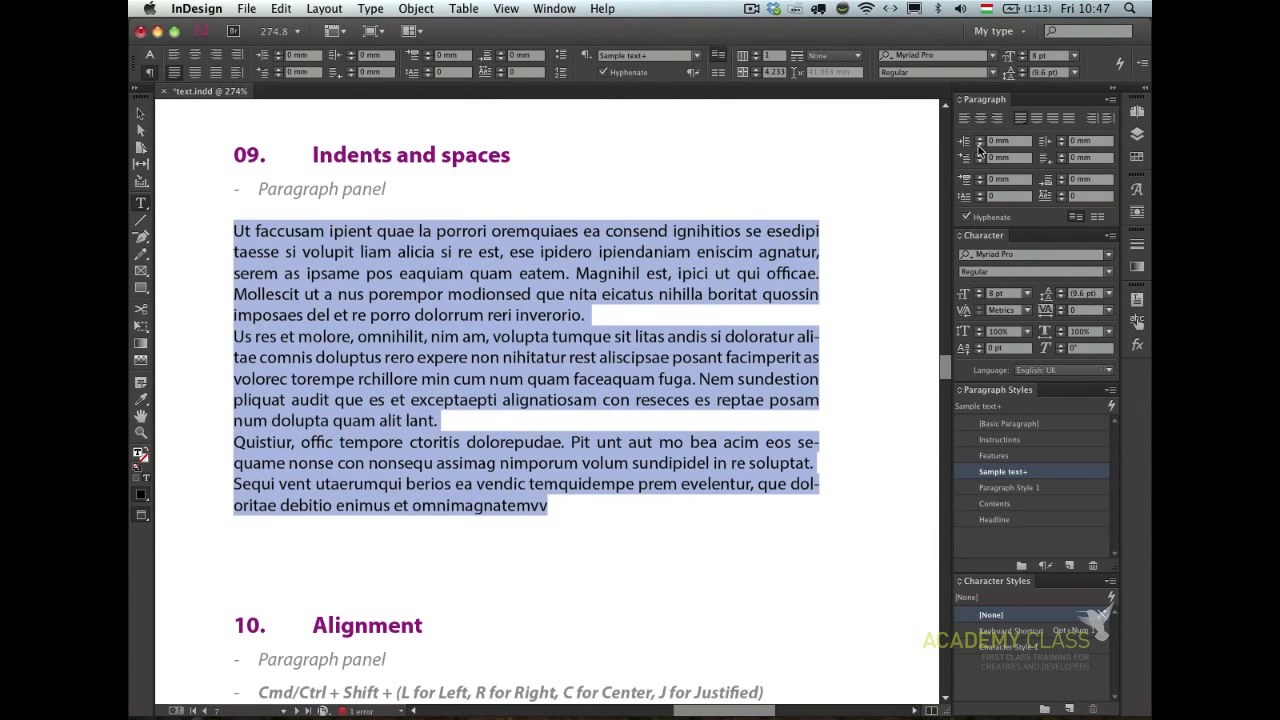
- Try a first-line left indent of 7 mm on the selected paragraphs
{"action": "left_click", "coordinate": [980, 155]}
{"action": "left_click", "coordinate": [980, 155]}
{"action": "left_click", "coordinate": [980, 155]}
{"action": "left_click", "coordinate": [980, 155]}
{"action": "left_click", "coordinate": [980, 155]}
{"action": "left_click", "coordinate": [980, 155]}
{"action": "left_click", "coordinate": [980, 155]}
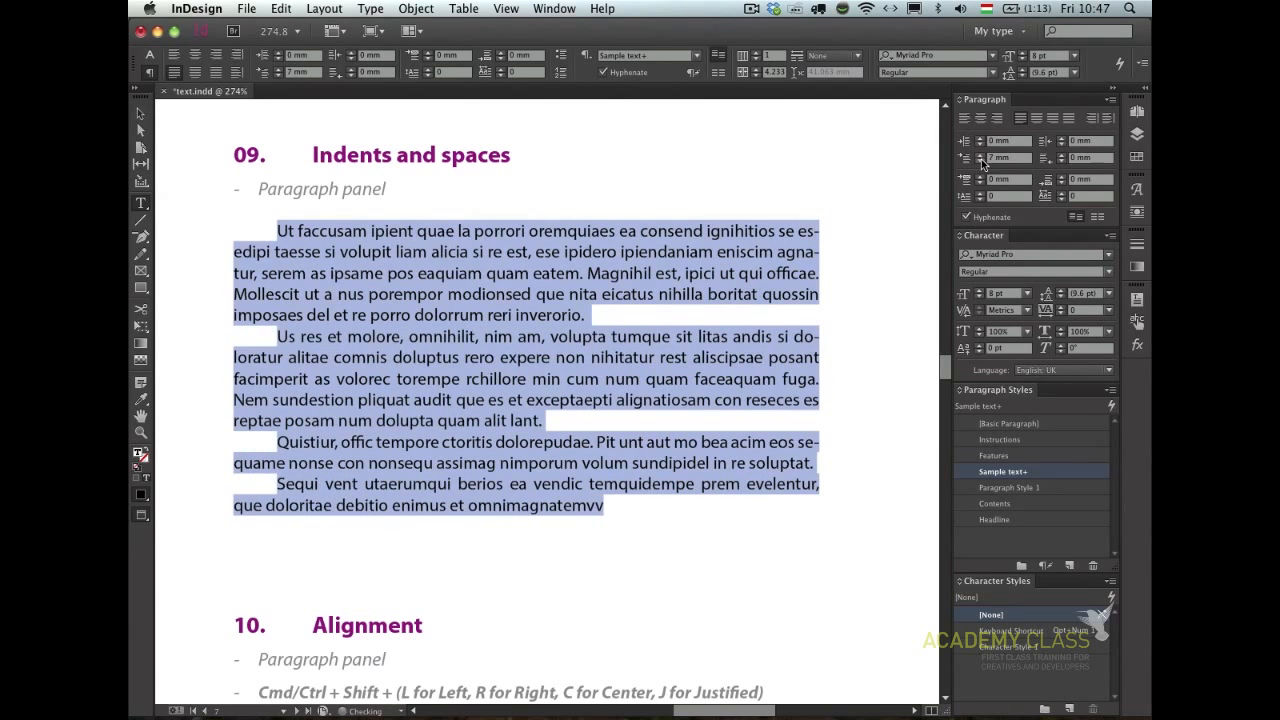
- Reduce the first-line left indent to 0 mm and try lowering the last-line right indent below zero
{"action": "left_click", "coordinate": [980, 161]}
{"action": "left_click", "coordinate": [980, 161]}
{"action": "left_click", "coordinate": [980, 161]}
{"action": "left_click", "coordinate": [980, 161]}
{"action": "left_click", "coordinate": [980, 161]}
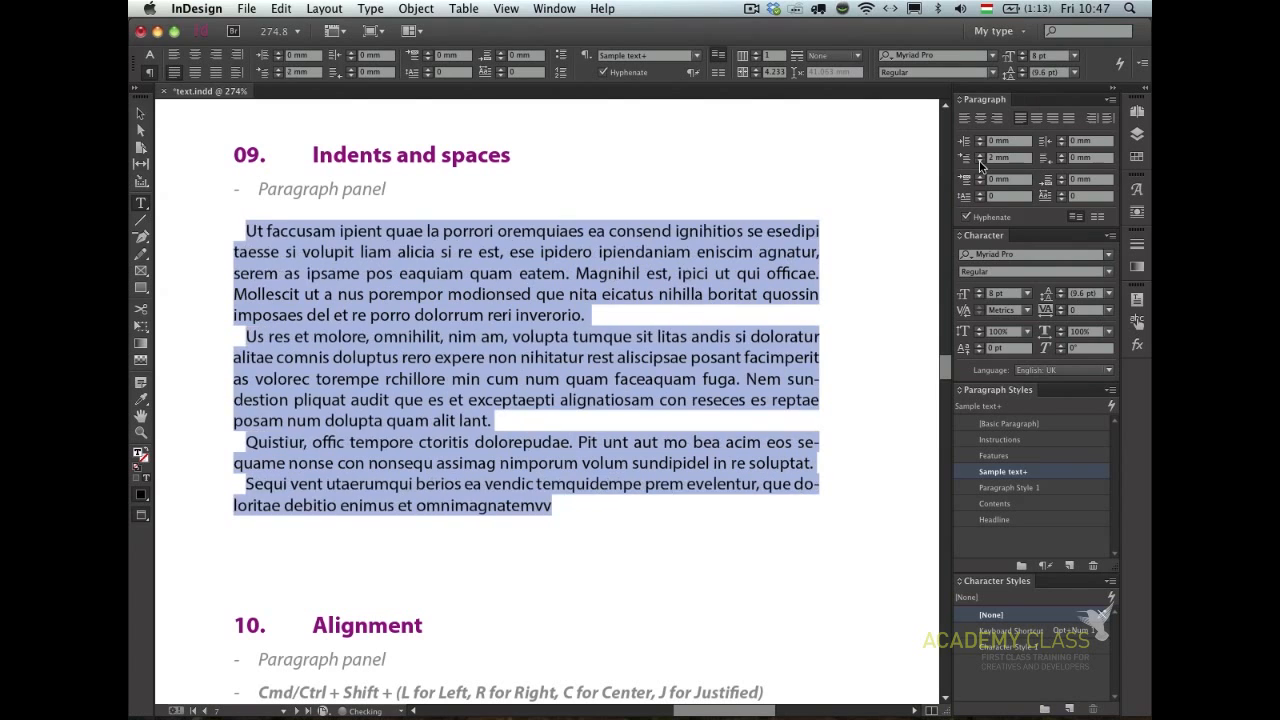
{"action": "left_click", "coordinate": [980, 161]}
{"action": "left_click", "coordinate": [980, 161]}
{"action": "left_click", "coordinate": [980, 161]}
{"action": "key", "text": "Return"}
{"action": "left_click", "coordinate": [1061, 161]}
{"action": "key", "text": "Return"}
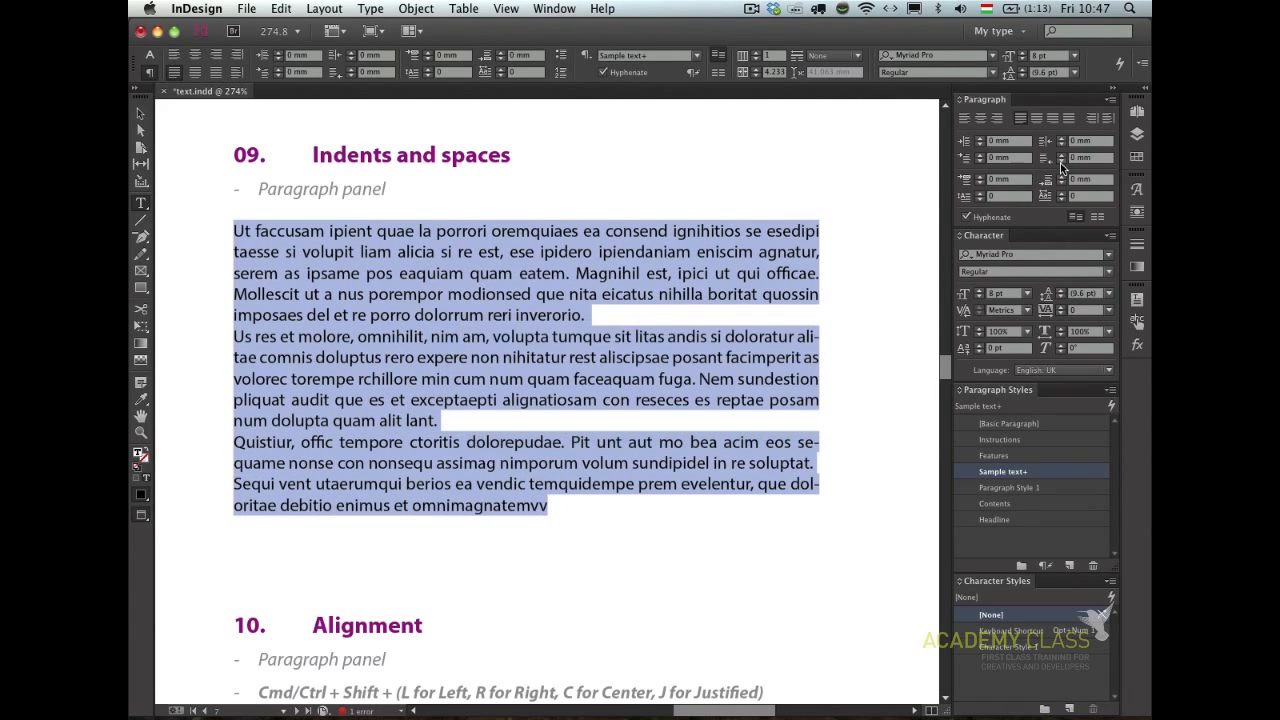
- Try 3 mm of space before the selected paragraphs, reset it to 0 mm and leave text editing
{"action": "left_click", "coordinate": [979, 177]}
{"action": "left_click", "coordinate": [979, 177]}
{"action": "left_click", "coordinate": [979, 177]}
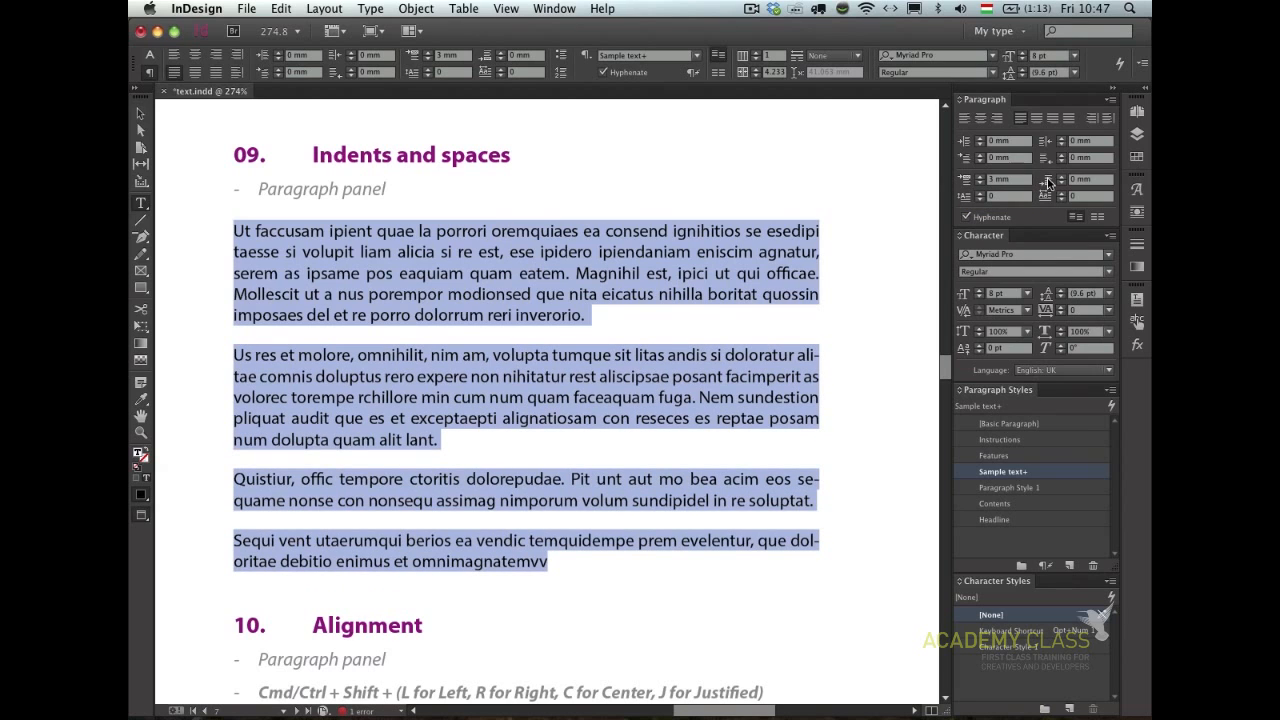
{"action": "left_click", "coordinate": [984, 185]}
{"action": "left_click", "coordinate": [984, 186]}
{"action": "left_click", "coordinate": [984, 186]}
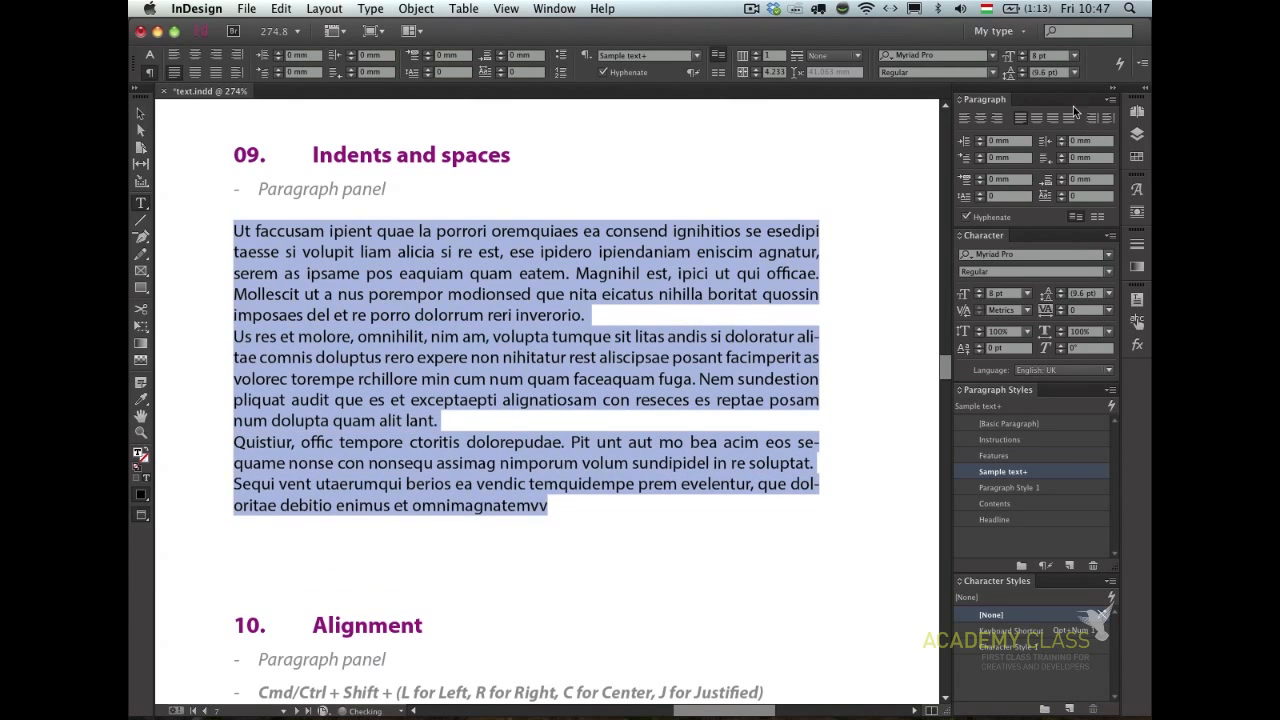
{"action": "key", "text": "Escape"}
- Select all the sample text under Alignment on page 7 and align it right
{"action": "left_click_drag", "start_coordinate": [602, 556], "coordinate": [609, 296]}
{"action": "left_click_drag", "start_coordinate": [614, 486], "coordinate": [616, 417]}
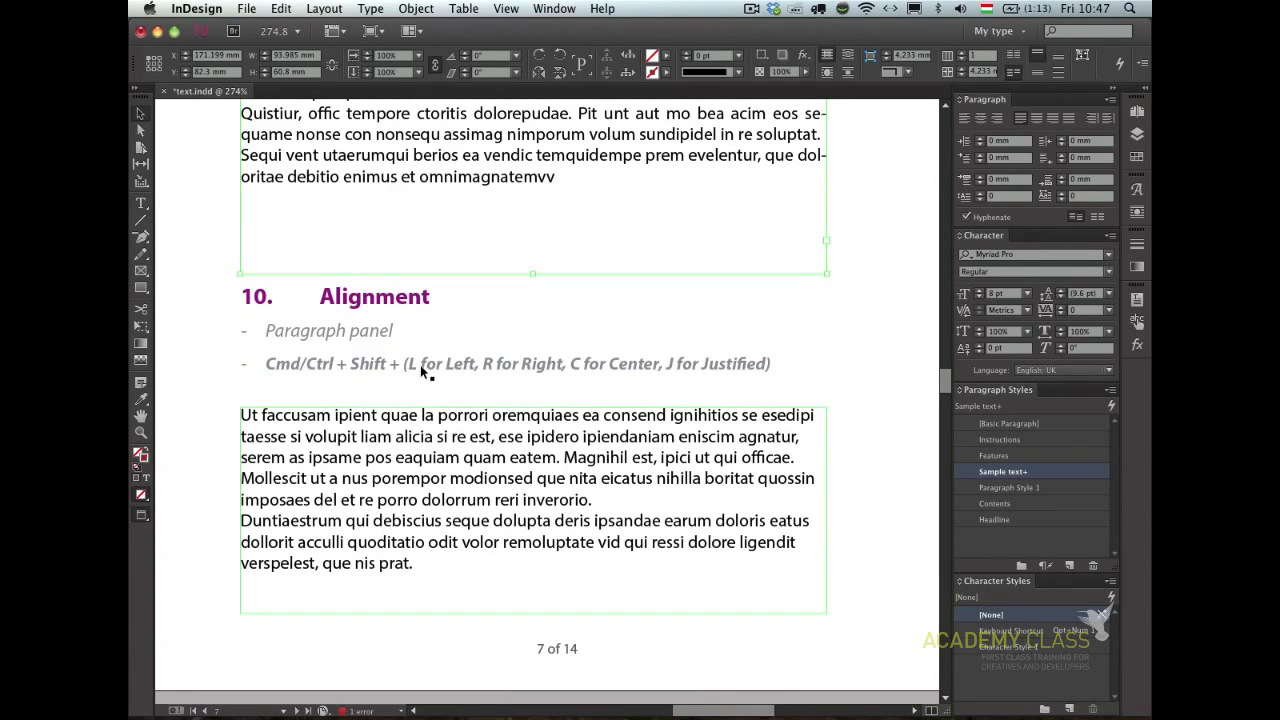
{"action": "double_click", "coordinate": [463, 445]}
{"action": "key", "text": "super+a"}
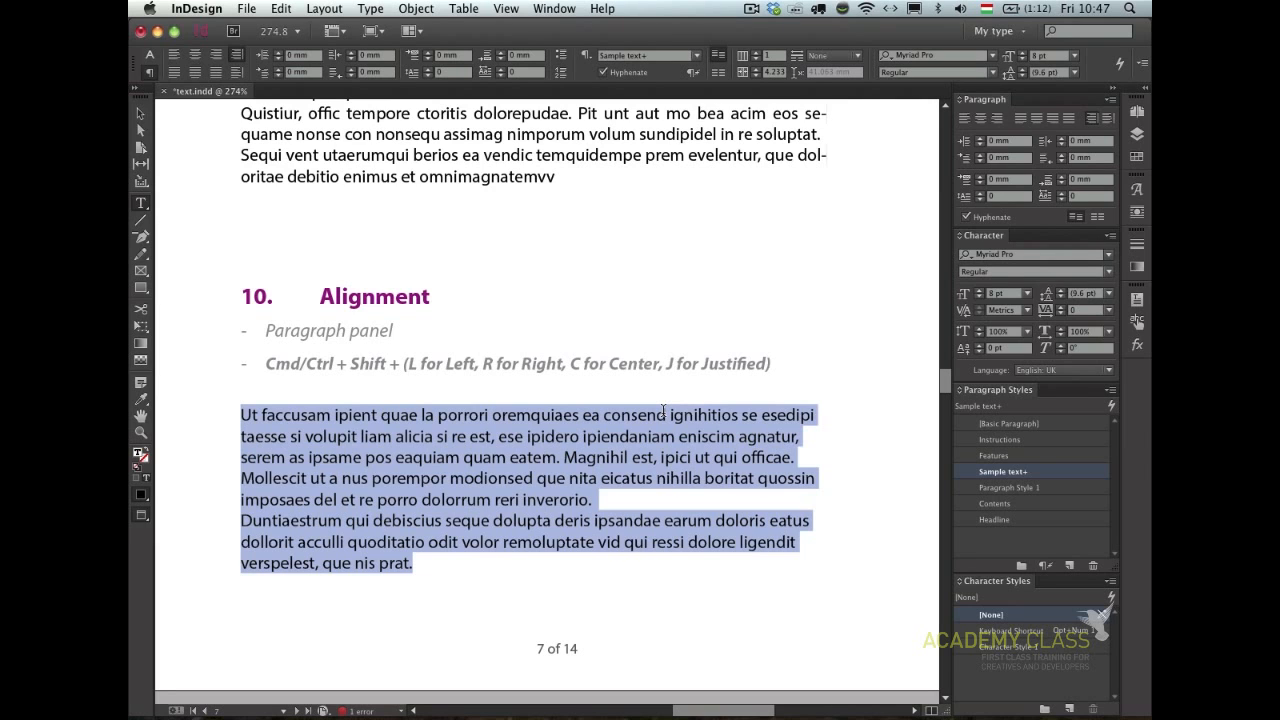
{"action": "key", "text": "super"}
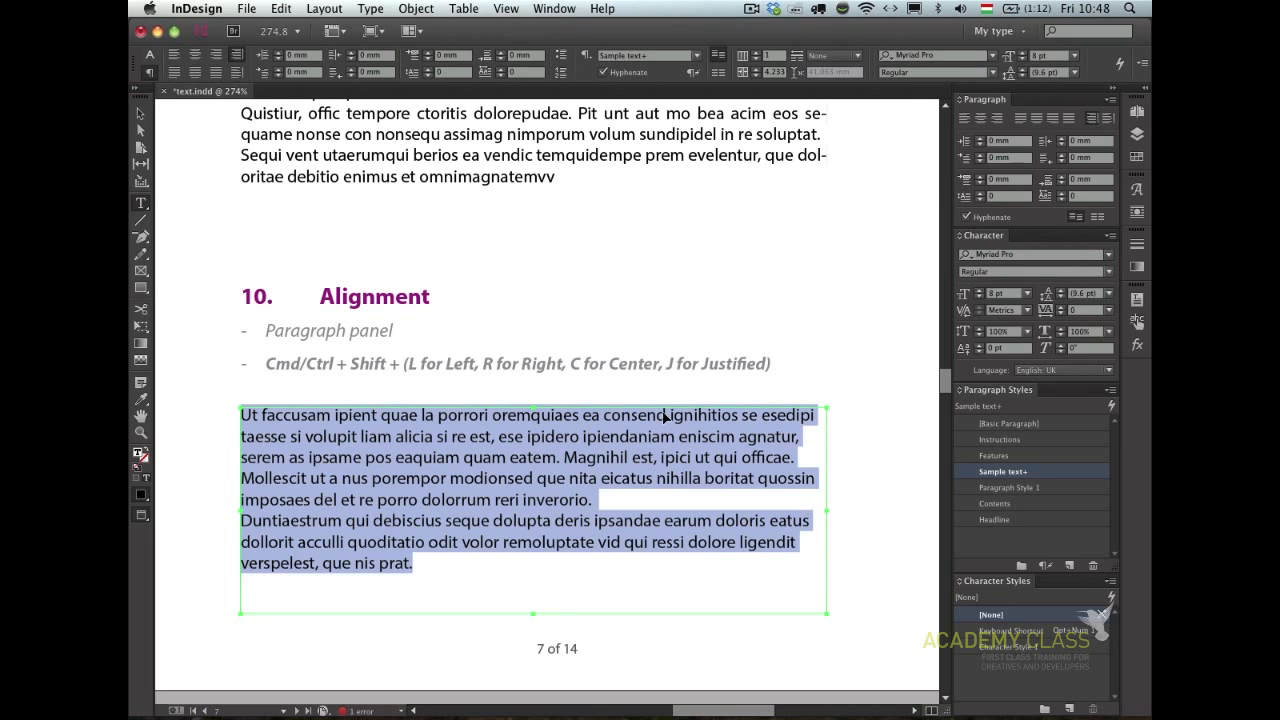
{"action": "key", "text": "super+shift+r"}
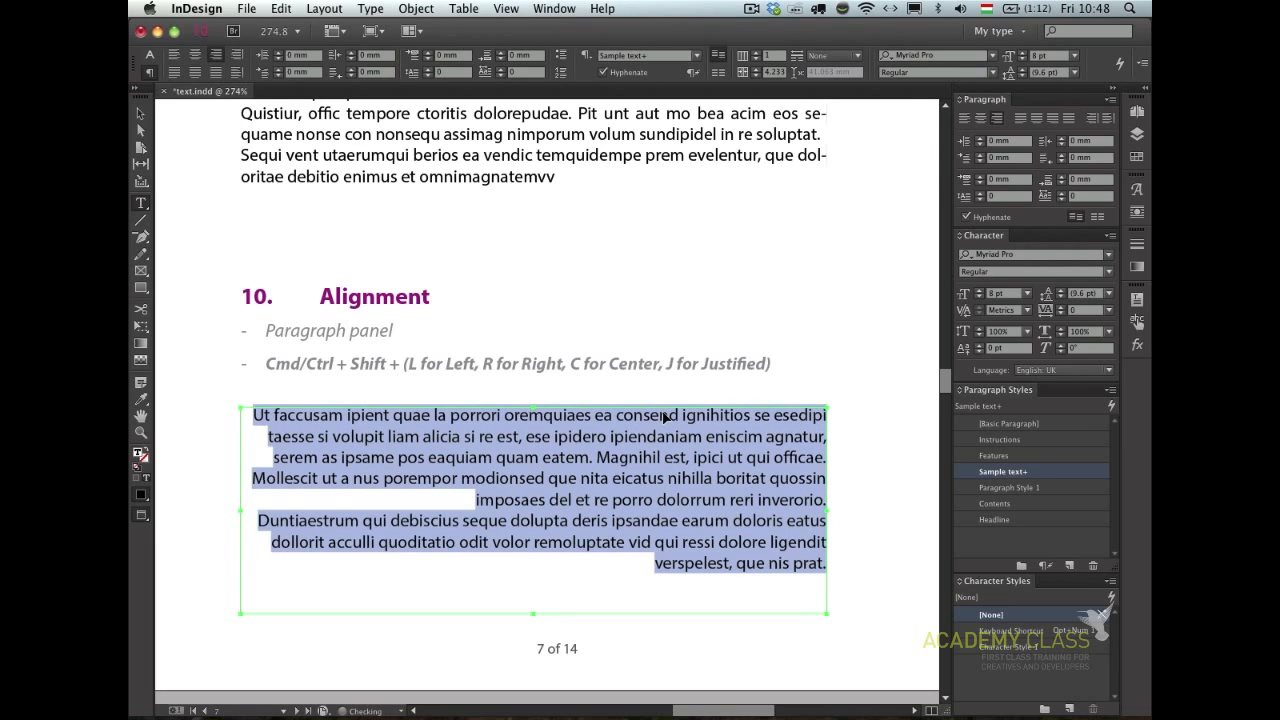
- Try justified alignment on the selected text, center it instead and leave text editing
{"action": "key", "text": "super+shift+j"}
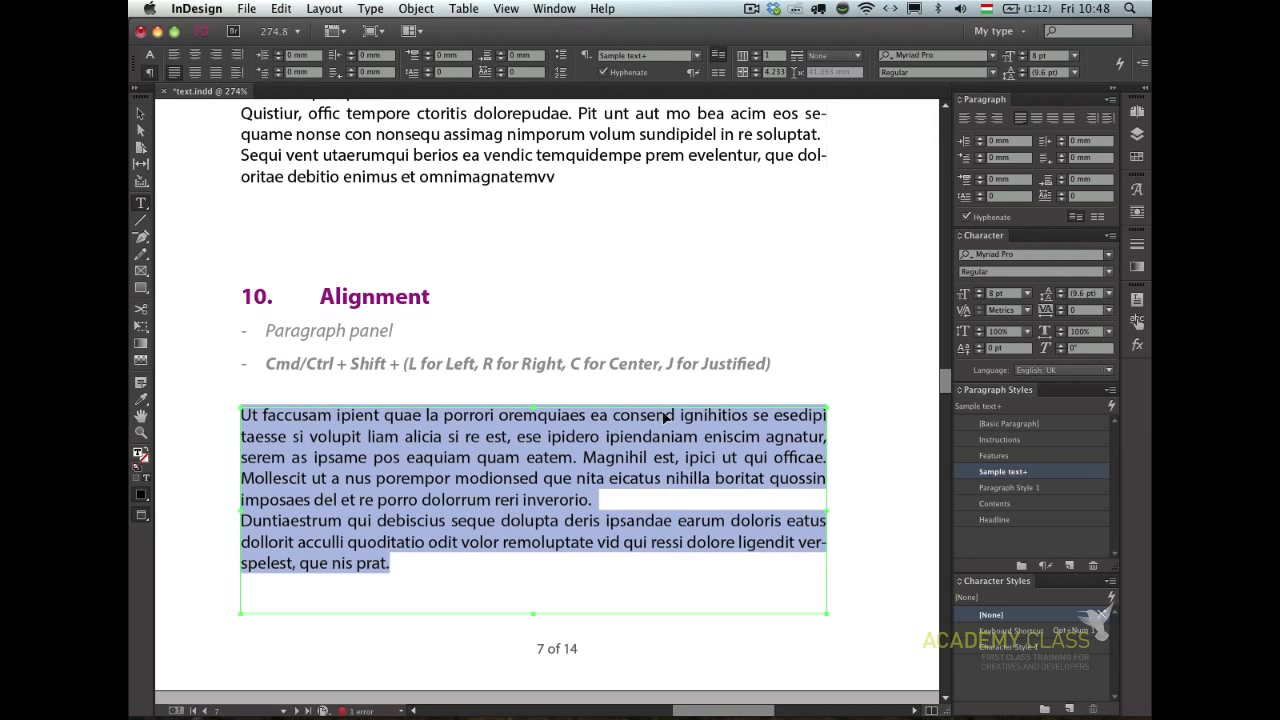
{"action": "key", "text": "super+shift+c"}
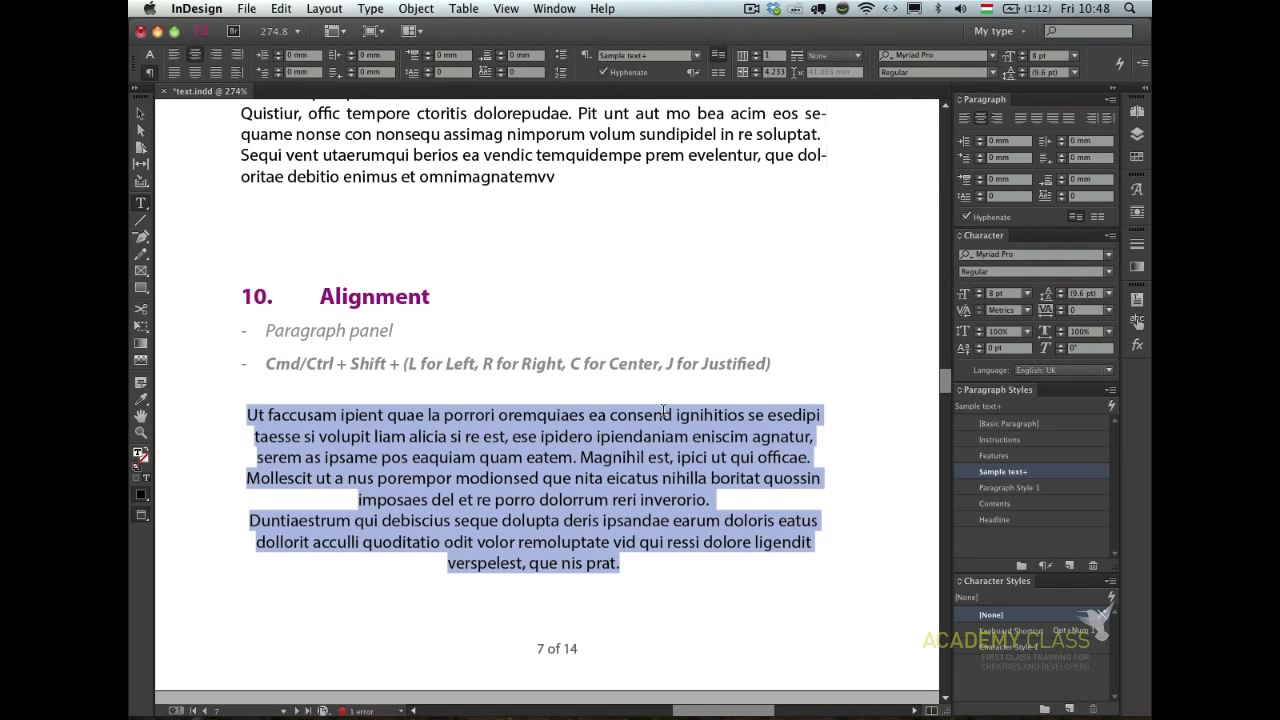
{"action": "key", "text": "Escape"}
- Go to the next spread and bring the keyboard shortcut list on page 8 into close view
{"action": "key", "text": "super+alt+0"}
{"action": "key", "text": "alt+Page_Down"}
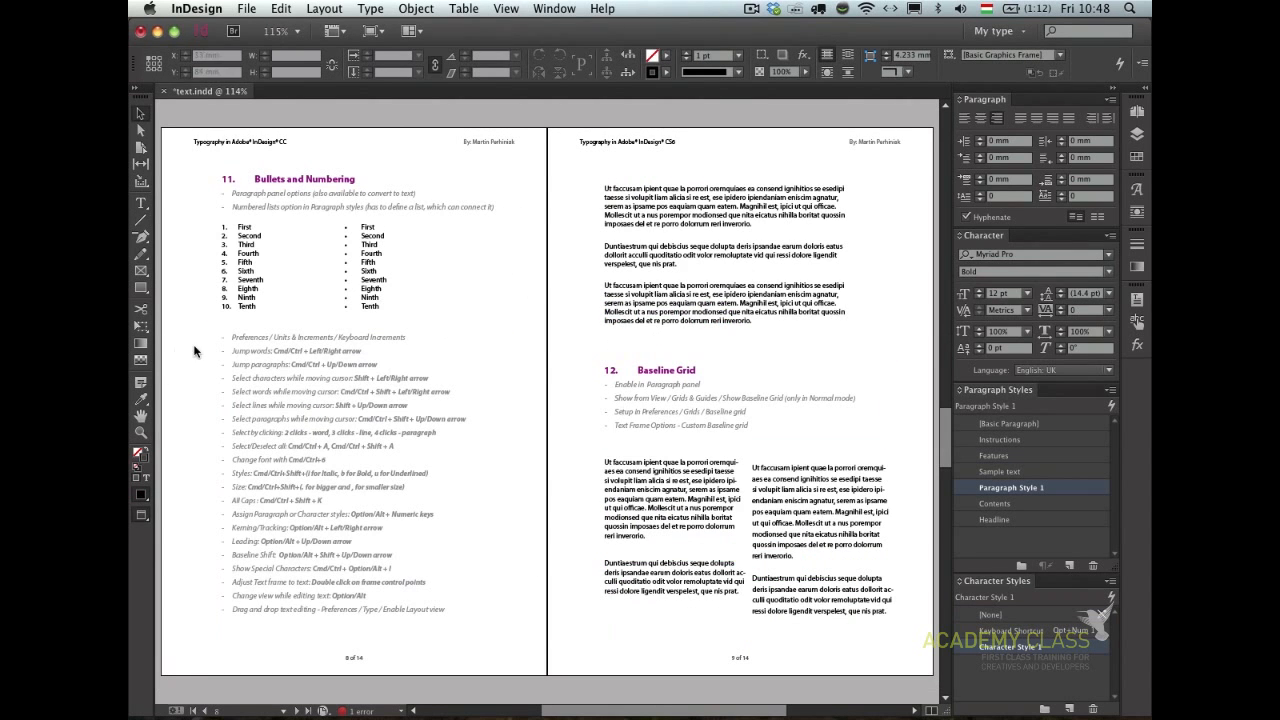
{"action": "left_click_drag", "start_coordinate": [174, 359], "coordinate": [232, 345]}
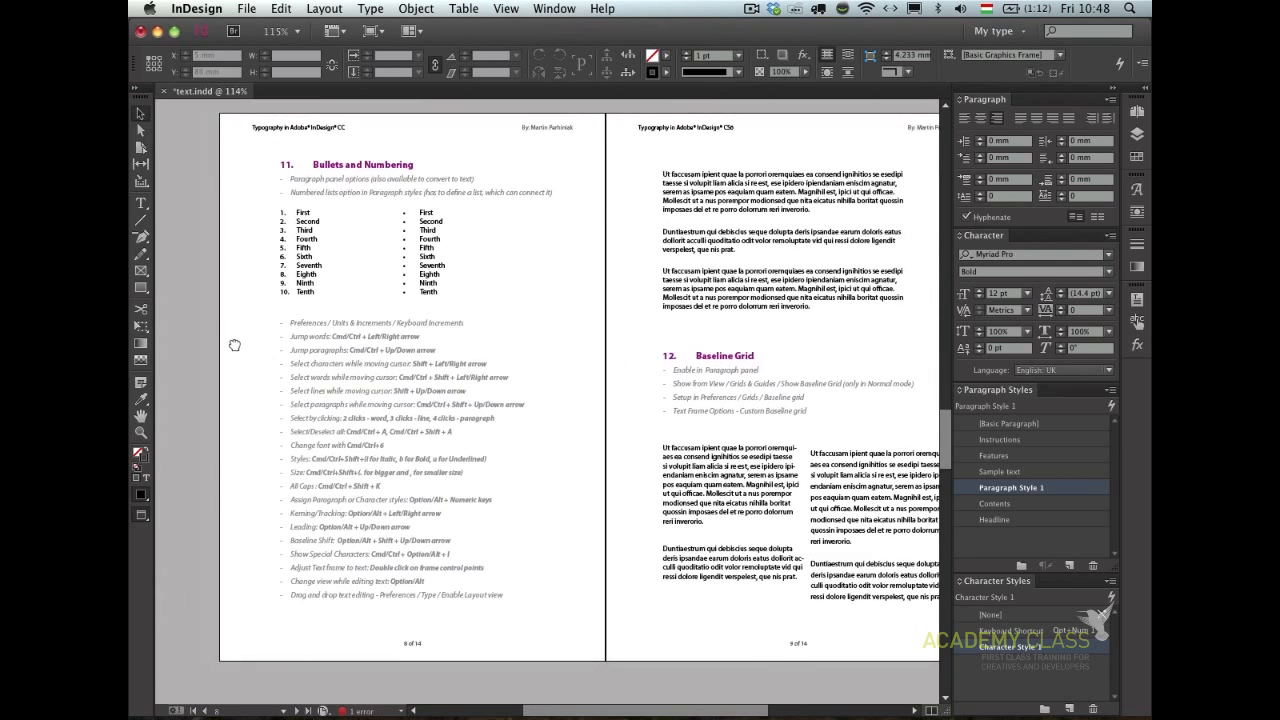
{"action": "left_click_drag", "start_coordinate": [566, 645], "coordinate": [642, 652]}
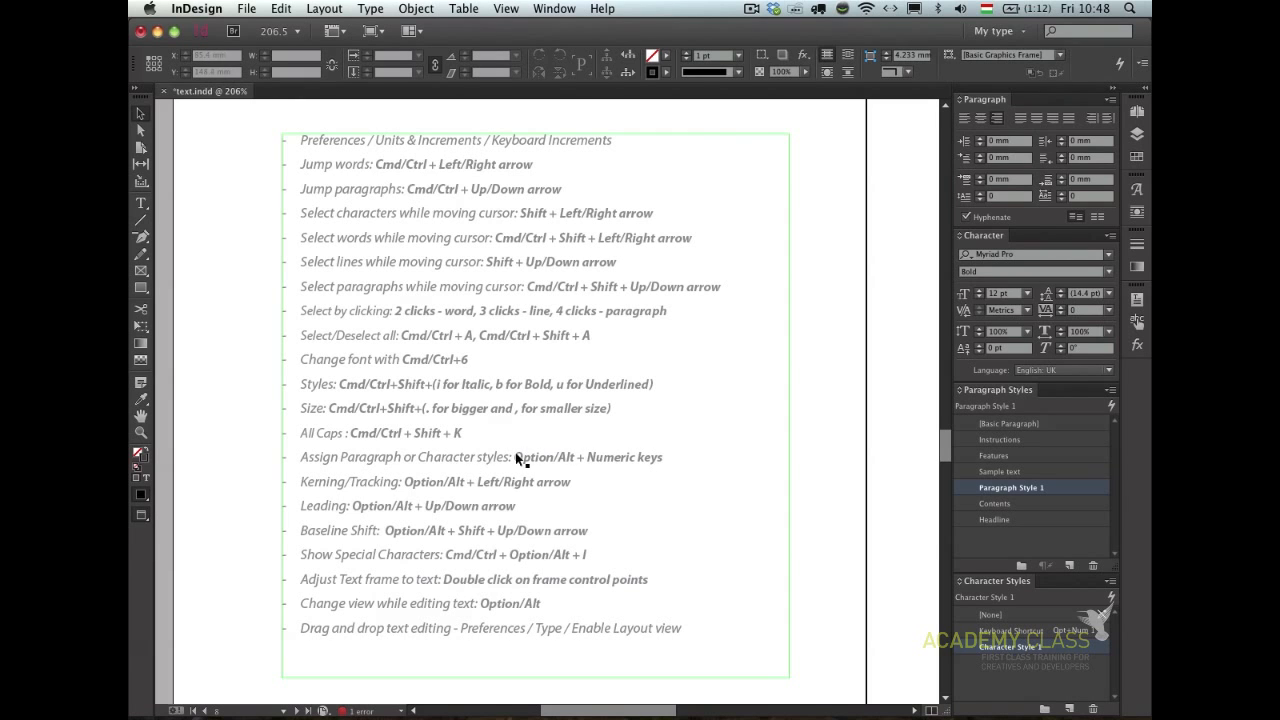
- Apply all caps to the words "All Caps" in the shortcut list, turn it off again and leave text editing
{"action": "double_click", "coordinate": [410, 440]}
{"action": "left_click_drag", "start_coordinate": [344, 434], "coordinate": [286, 441]}
{"action": "key", "text": "super+shift+k"}
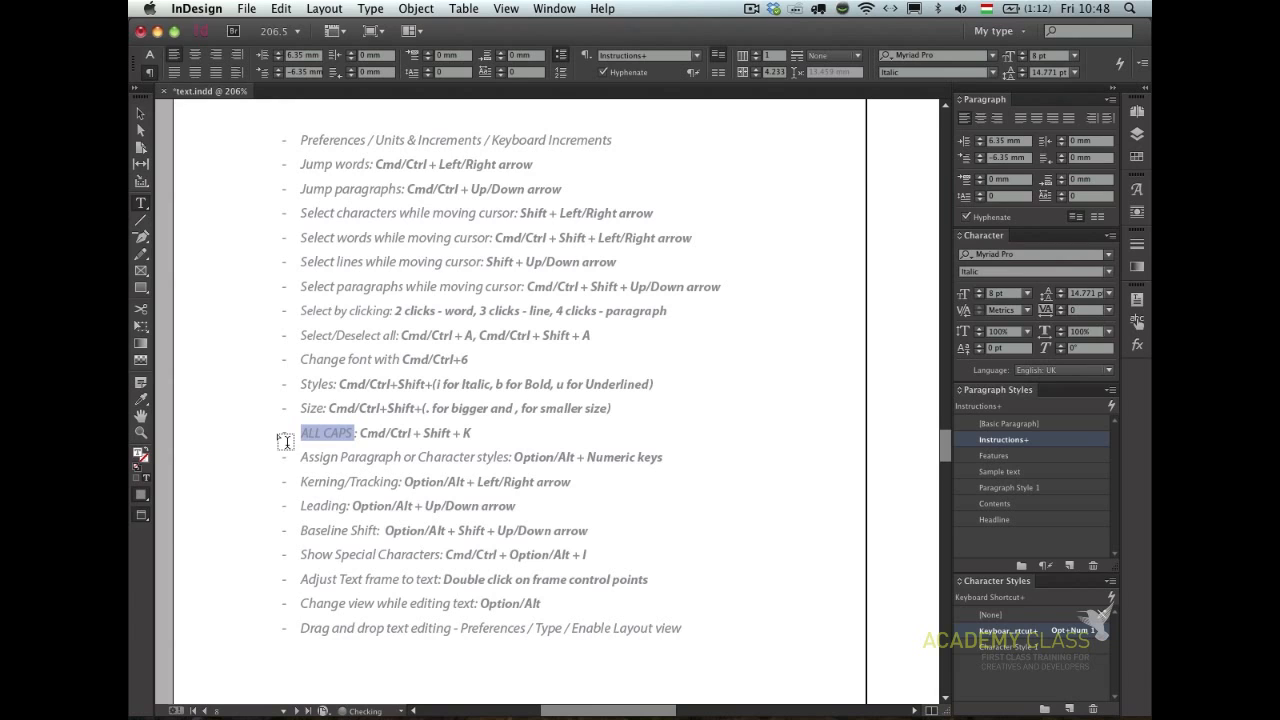
{"action": "key", "text": "super+shift+k"}
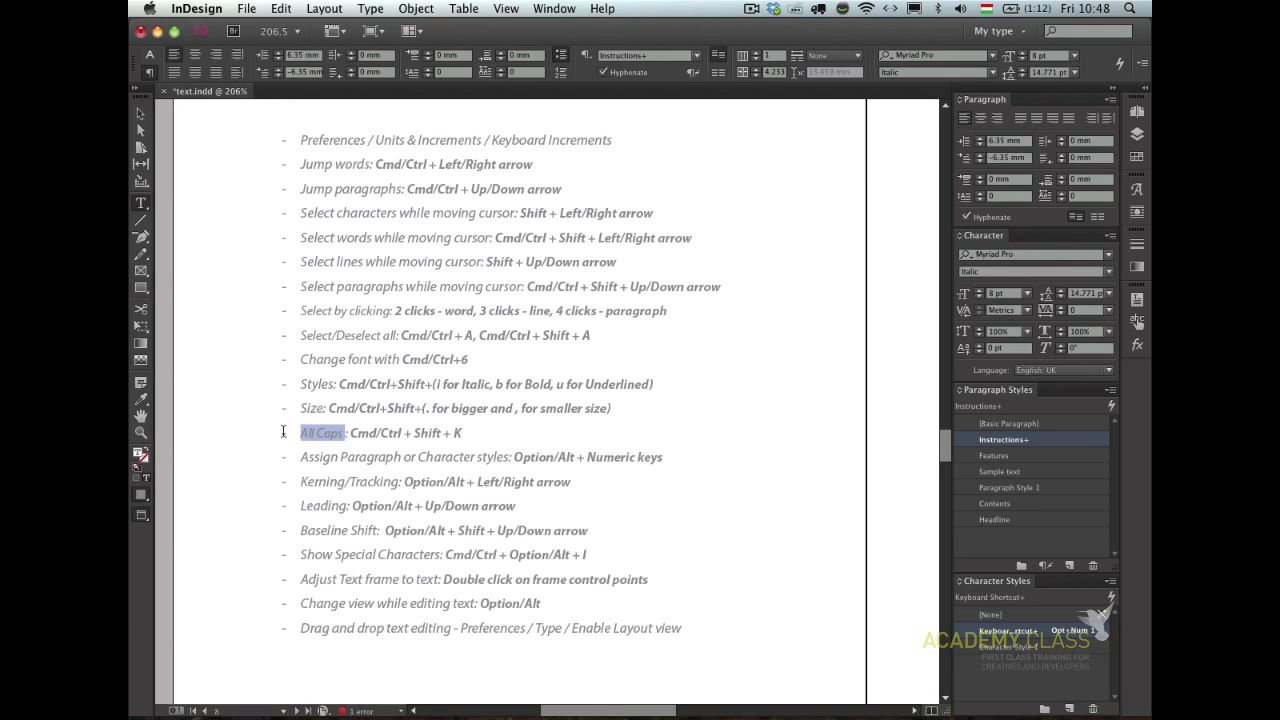
{"action": "key", "text": "Escape"}
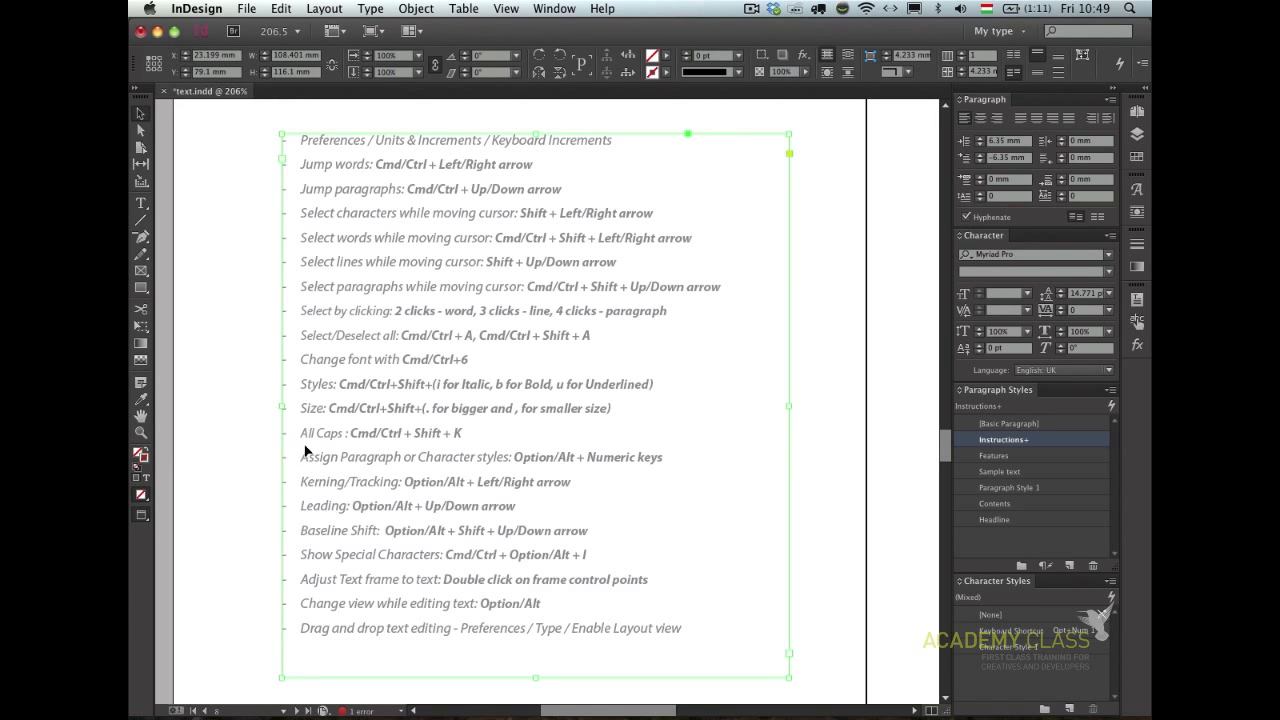
- Deselect the shortcut list and select all the text in the frame with the Bullets and Numbering heading
{"action": "left_click", "coordinate": [207, 197]}
{"action": "left_click_drag", "start_coordinate": [265, 262], "coordinate": [268, 539]}
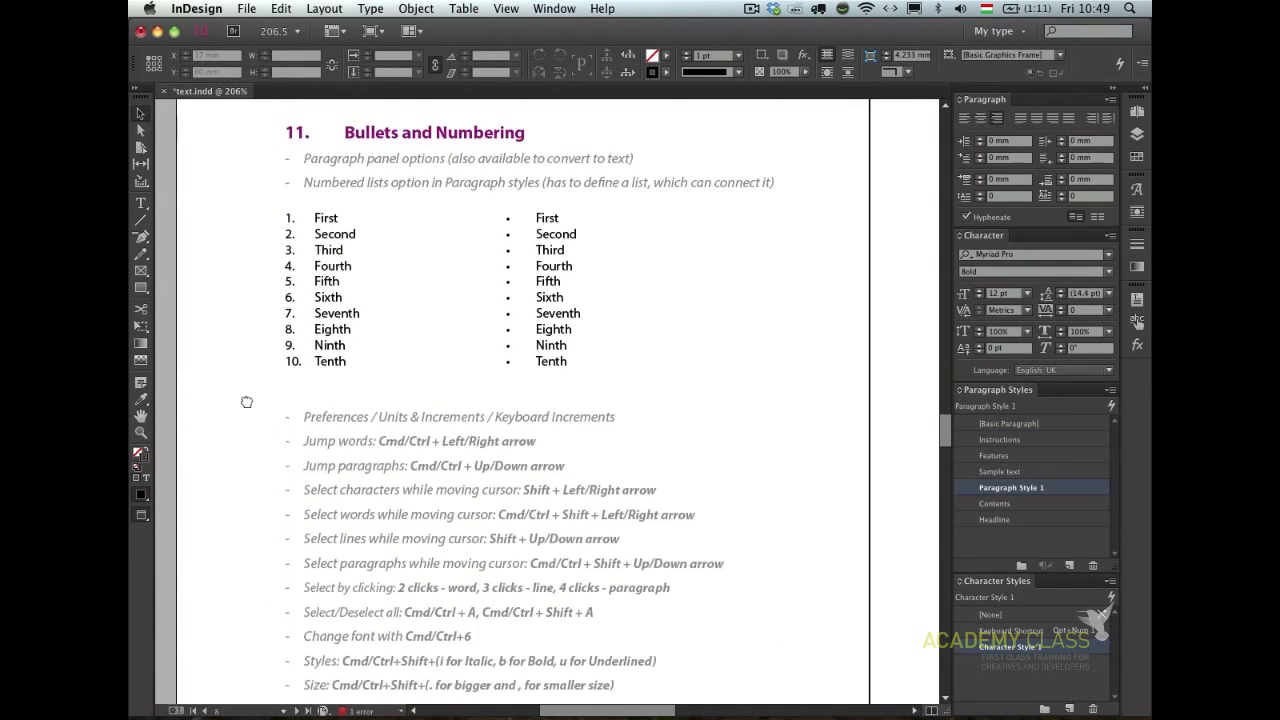
{"action": "left_click_drag", "start_coordinate": [249, 360], "coordinate": [252, 474]}
{"action": "left_click_drag", "start_coordinate": [306, 185], "coordinate": [679, 354]}
{"action": "double_click", "coordinate": [483, 367]}
{"action": "key", "text": "super+a"}
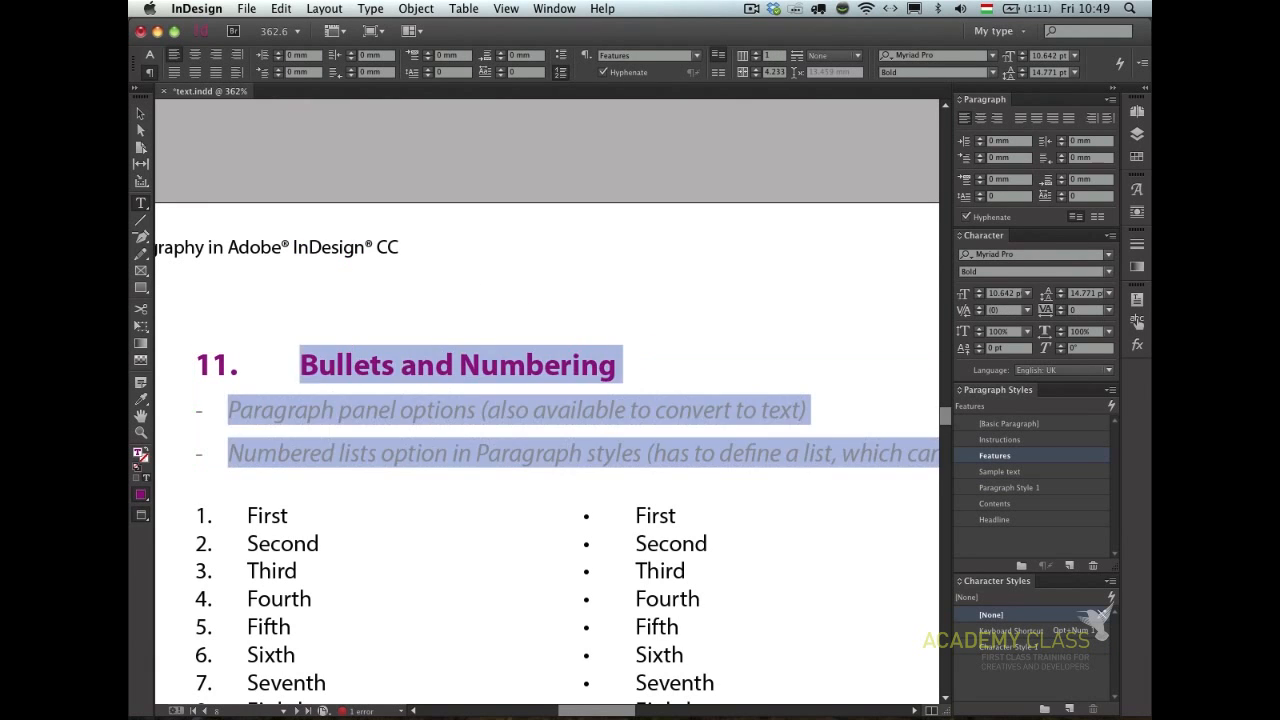
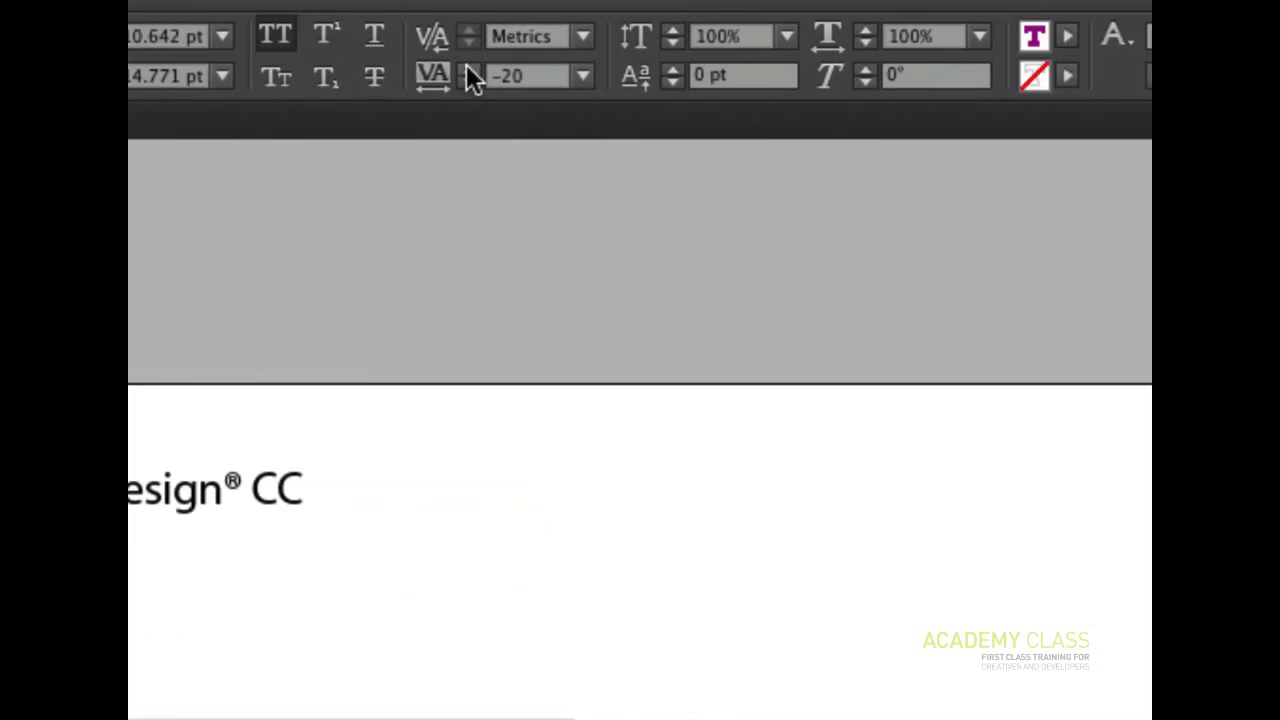
- Set the tracking of the WORLD WAR heading text to 0 and leave text editing
{"action": "left_click", "coordinate": [467, 70]}
{"action": "left_click", "coordinate": [467, 70]}
{"action": "key", "text": "Escape"}
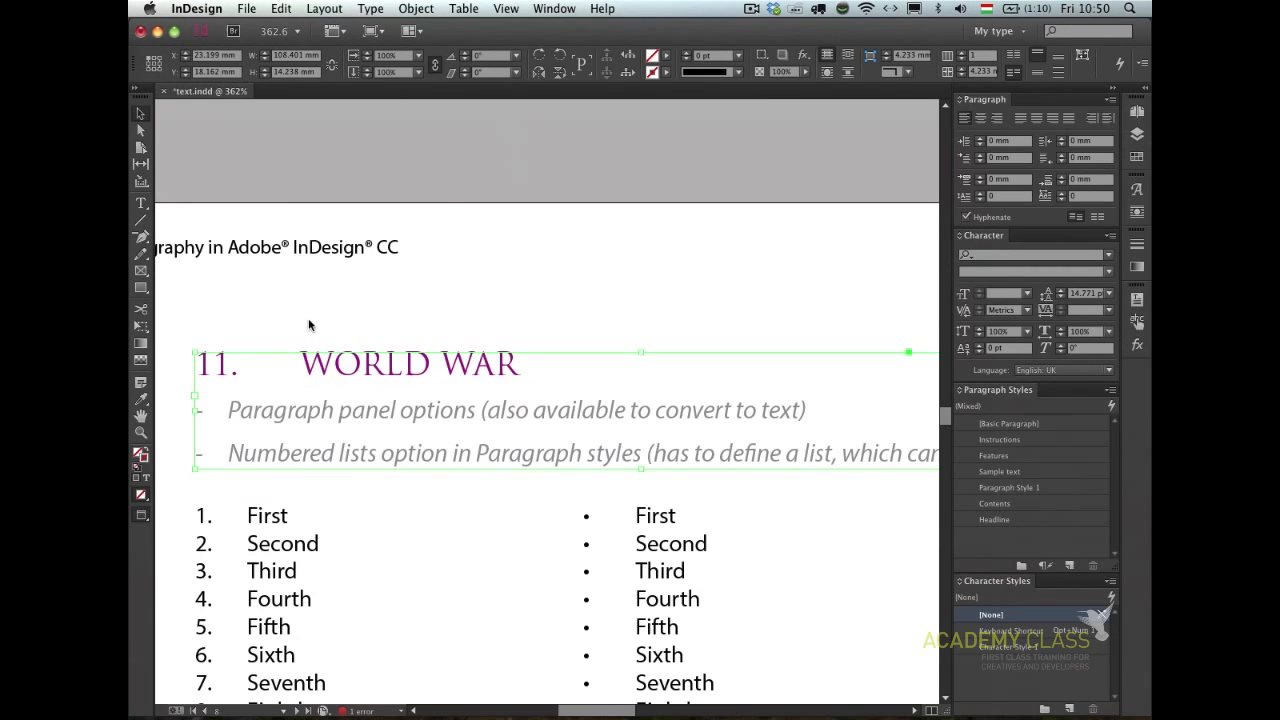
- Place the cursor after the D of WORLD in the WORLD WAR heading and tighten the kerning before the space
{"action": "left_click_drag", "start_coordinate": [275, 306], "coordinate": [591, 406]}
{"action": "left_click", "coordinate": [465, 304]}
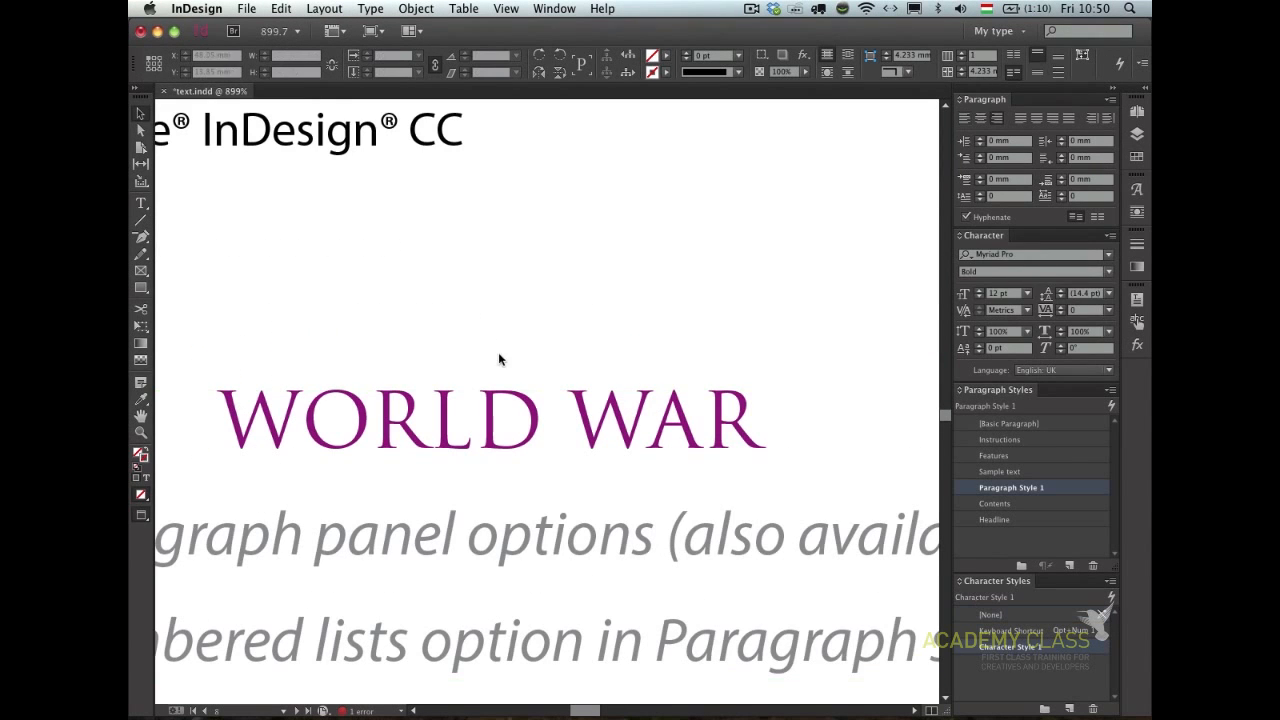
{"action": "double_click", "coordinate": [550, 434]}
{"action": "left_click", "coordinate": [652, 422]}
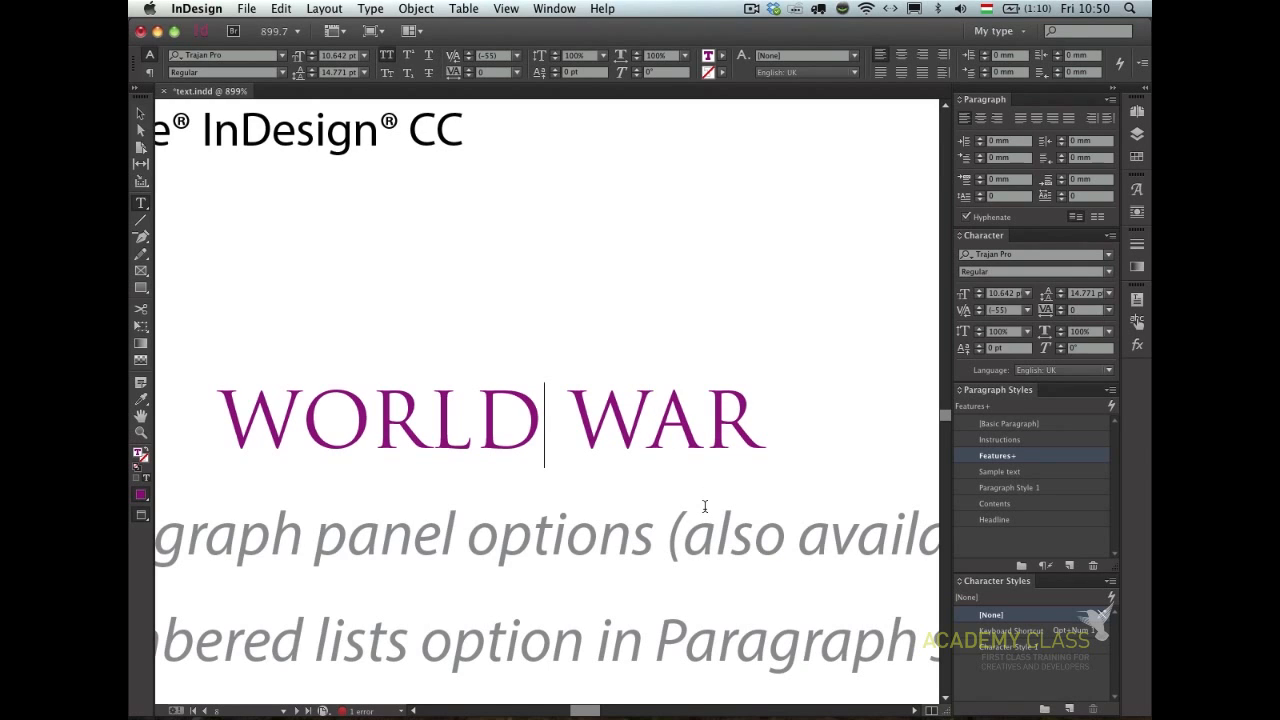
{"action": "key", "text": "alt+Left"}
{"action": "key", "text": "Left"}
{"action": "key", "text": "Left"}
{"action": "key", "text": "Left"}
{"action": "key", "text": "Left"}
{"action": "key", "text": "Left"}
{"action": "key", "text": "Left"}
- Tighten the kerning of the first letter pairs in WORLD, bringing the pair O and R to -90
{"action": "key", "text": "Right"}
{"action": "key", "text": "alt+Left"}
{"action": "key", "text": "alt+Left"}
{"action": "key", "text": "alt+Left"}
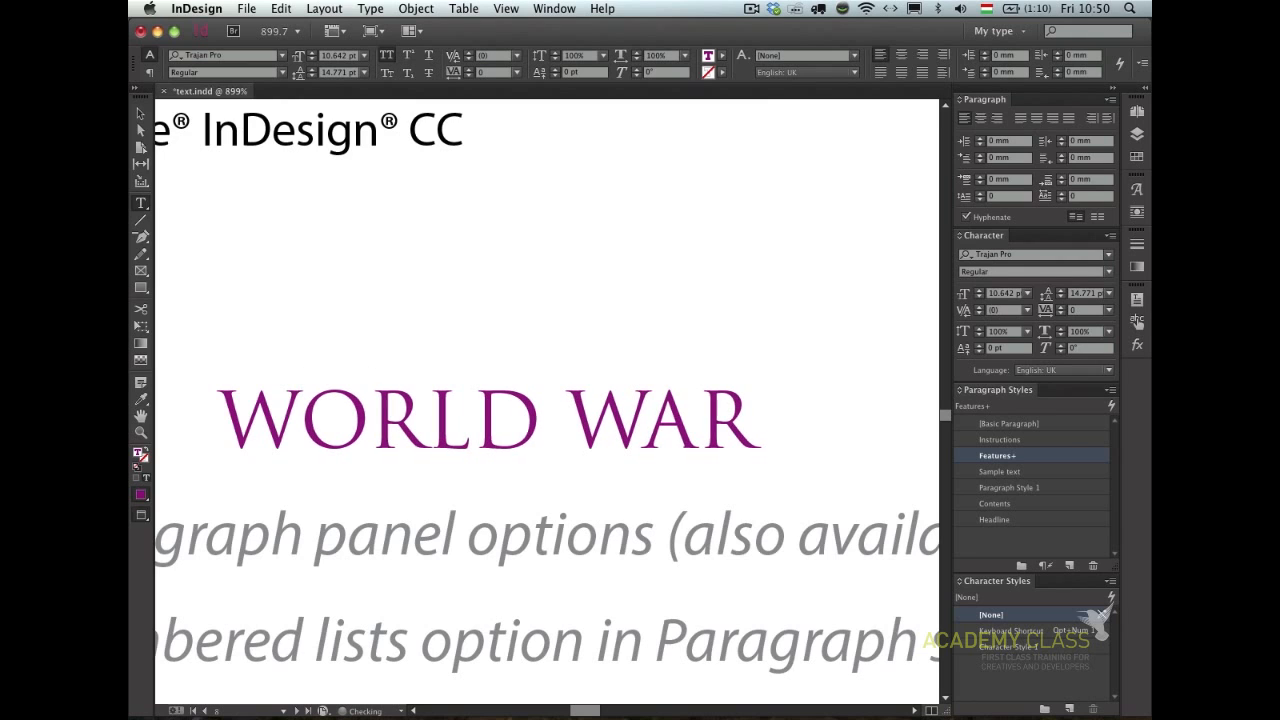
{"action": "key", "text": "alt+Left"}
{"action": "key", "text": "alt+Left"}
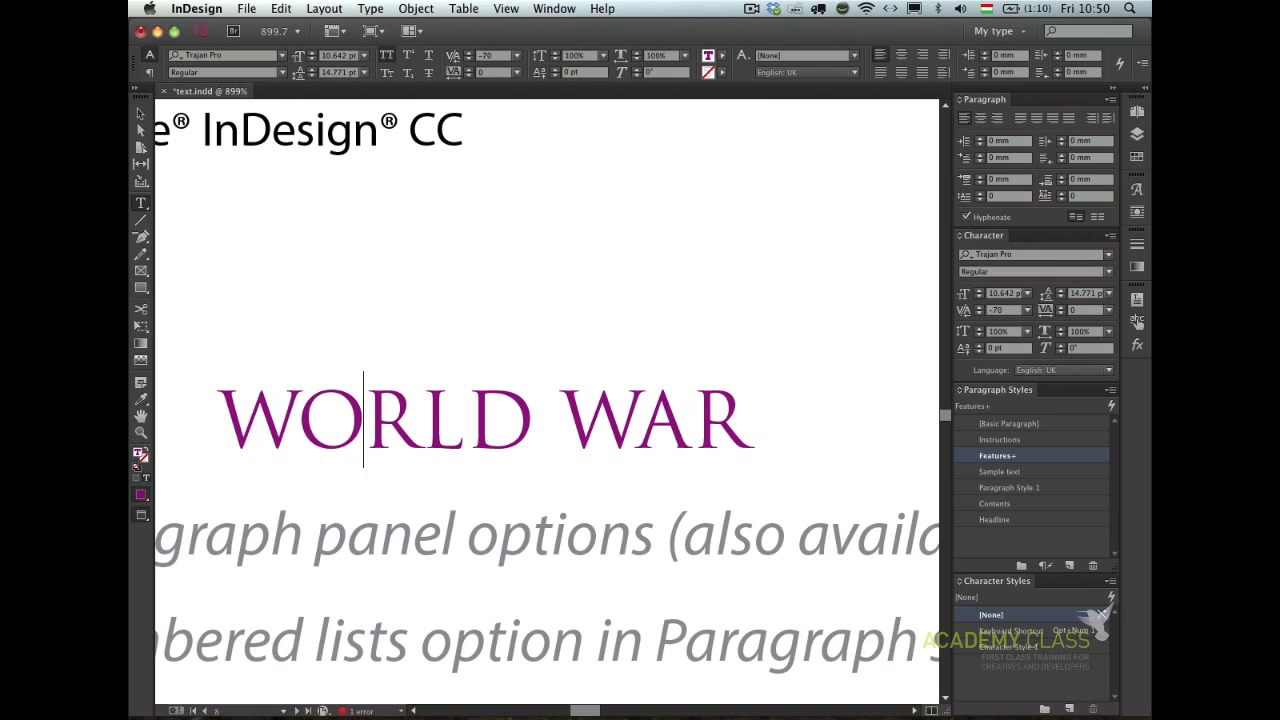
{"action": "key", "text": "alt+Left"}
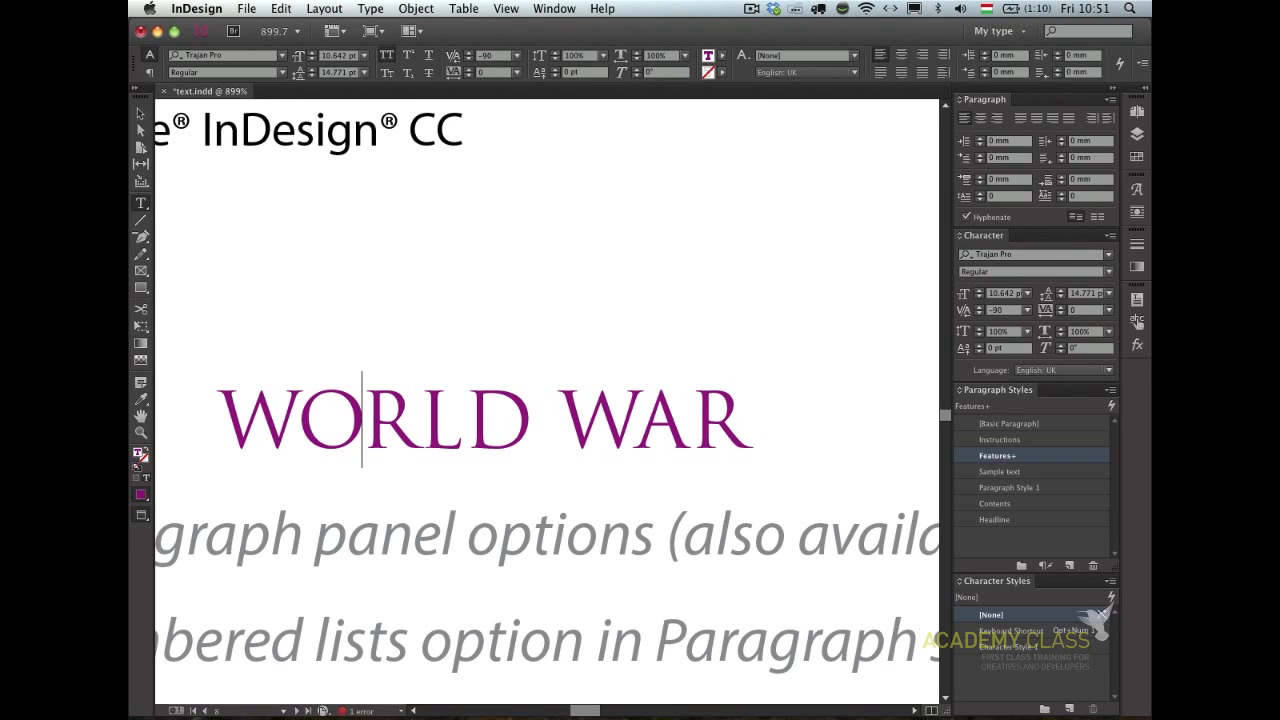
- Leave text editing, deselect the heading and undo its recent spacing changes
{"action": "key", "text": "Escape"}
{"action": "left_click", "coordinate": [564, 269]}
{"action": "key", "text": "super+z"}
{"action": "key", "text": "super+z"}
{"action": "key", "text": "super+z"}
{"action": "key", "text": "super+z"}
{"action": "key", "text": "super+z"}
{"action": "key", "text": "super+z"}
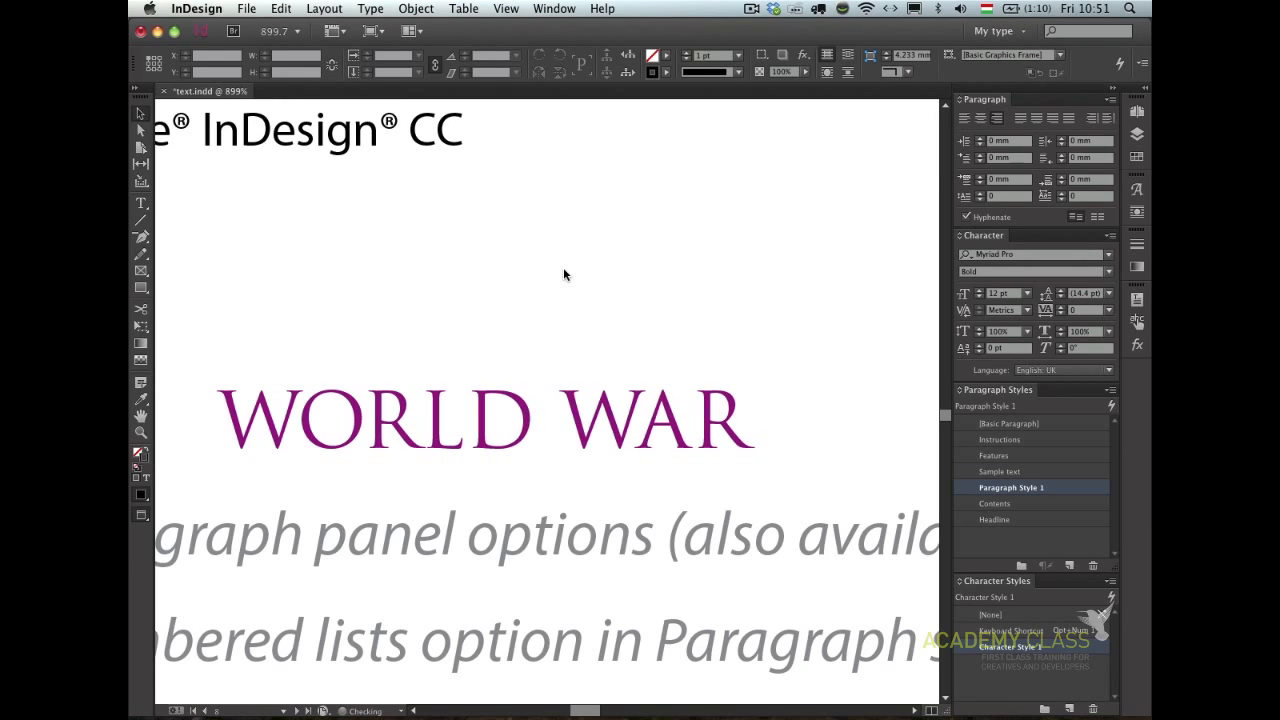
{"action": "key", "text": "super+shift+z"}
{"action": "key", "text": "super+z"}
{"action": "key", "text": "super+z"}
{"action": "key", "text": "super+z"}
{"action": "key", "text": "super+z"}
{"action": "key", "text": "super+z"}
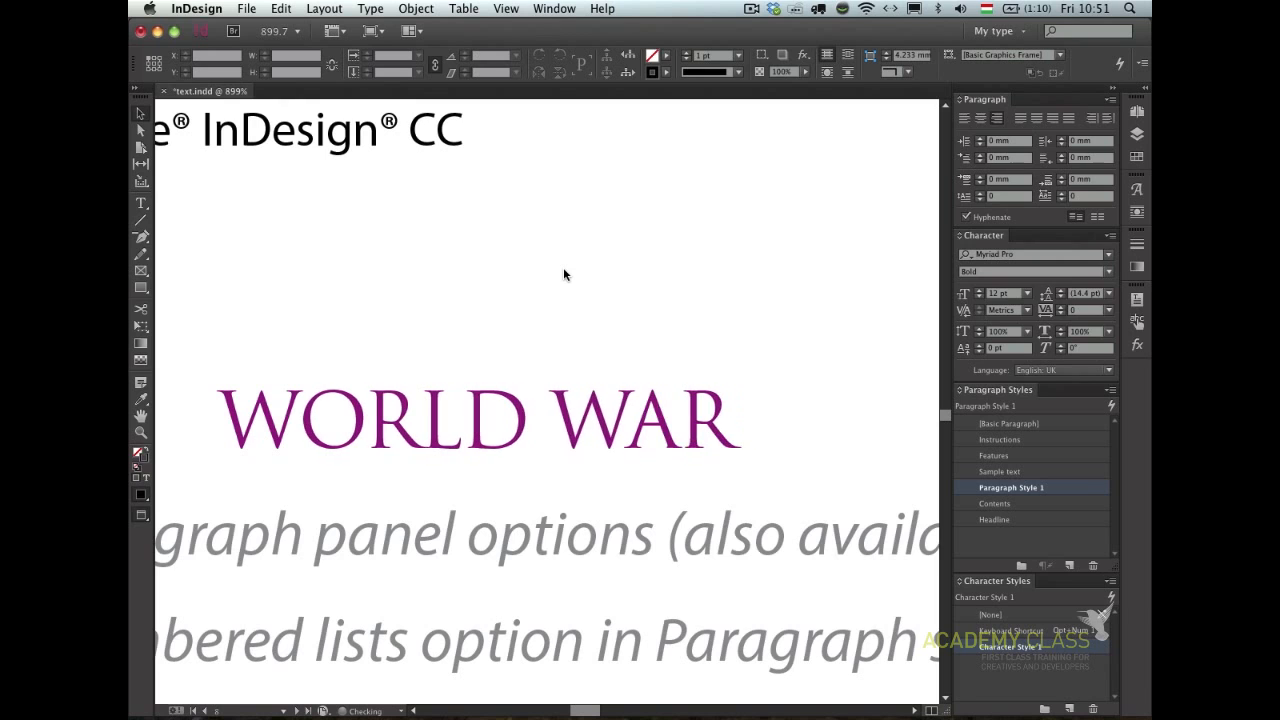
- Redo the spacing changes on the WORLD WAR heading and undo the last three of them
{"action": "key", "text": "super+shift+z"}
{"action": "key", "text": "super+shift+z"}
{"action": "key", "text": "super+shift+z"}
{"action": "key", "text": "super+shift+z"}
{"action": "key", "text": "super+shift+z"}
{"action": "key", "text": "super+shift+z"}
{"action": "key", "text": "super+shift+z"}
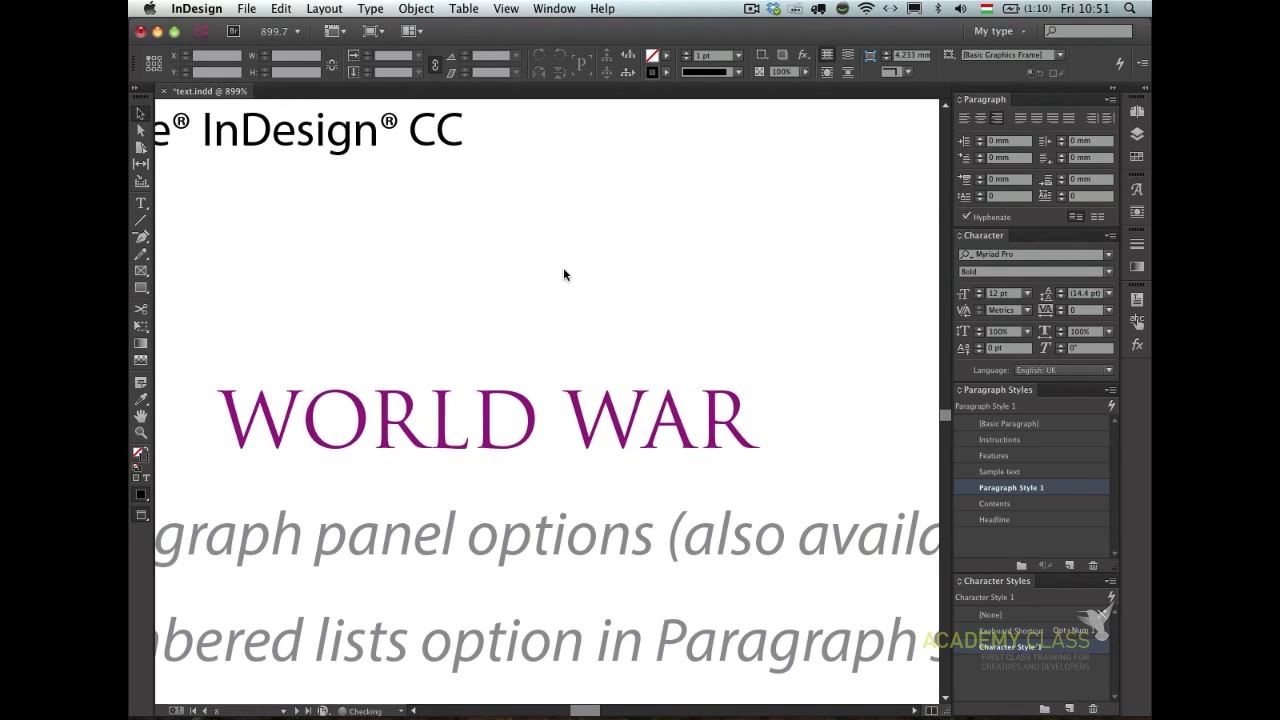
{"action": "key", "text": "super+z"}
{"action": "key", "text": "super+z"}
{"action": "key", "text": "super+z"}
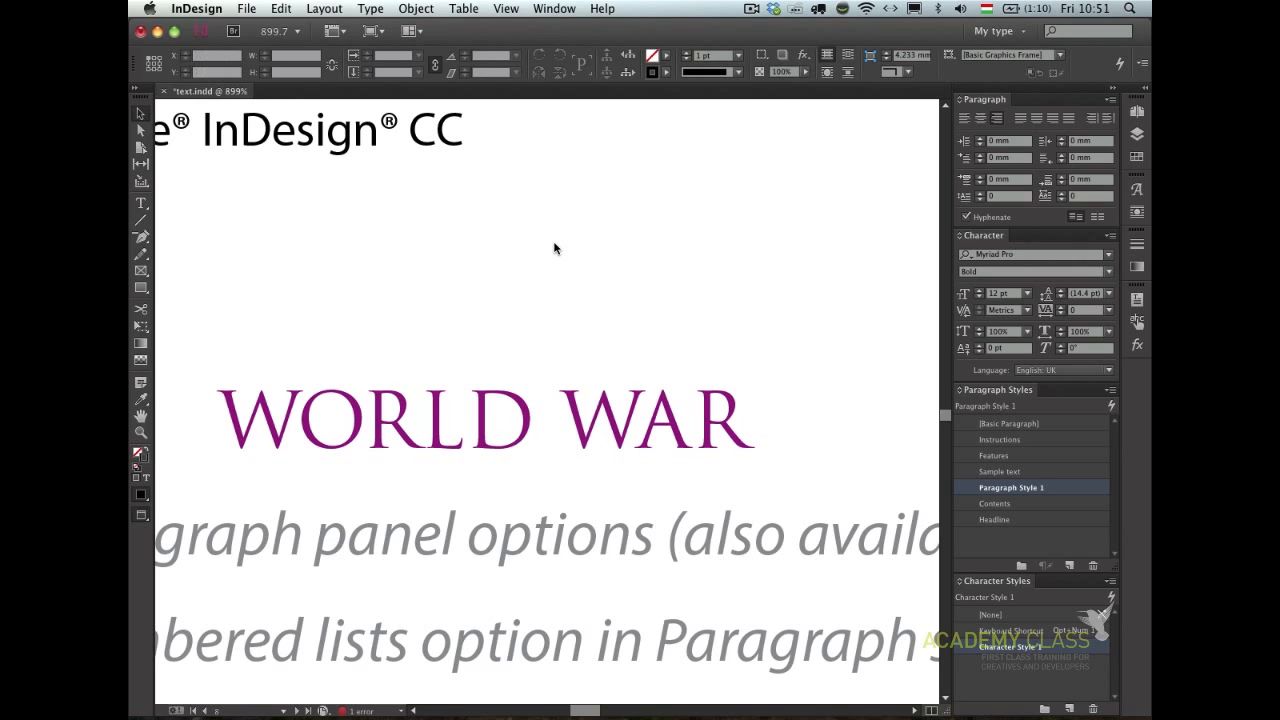
- Place the cursor in the keyboard shortcut list on page 8 and open its text in the Story Editor
{"action": "key", "text": "super+alt+0"}
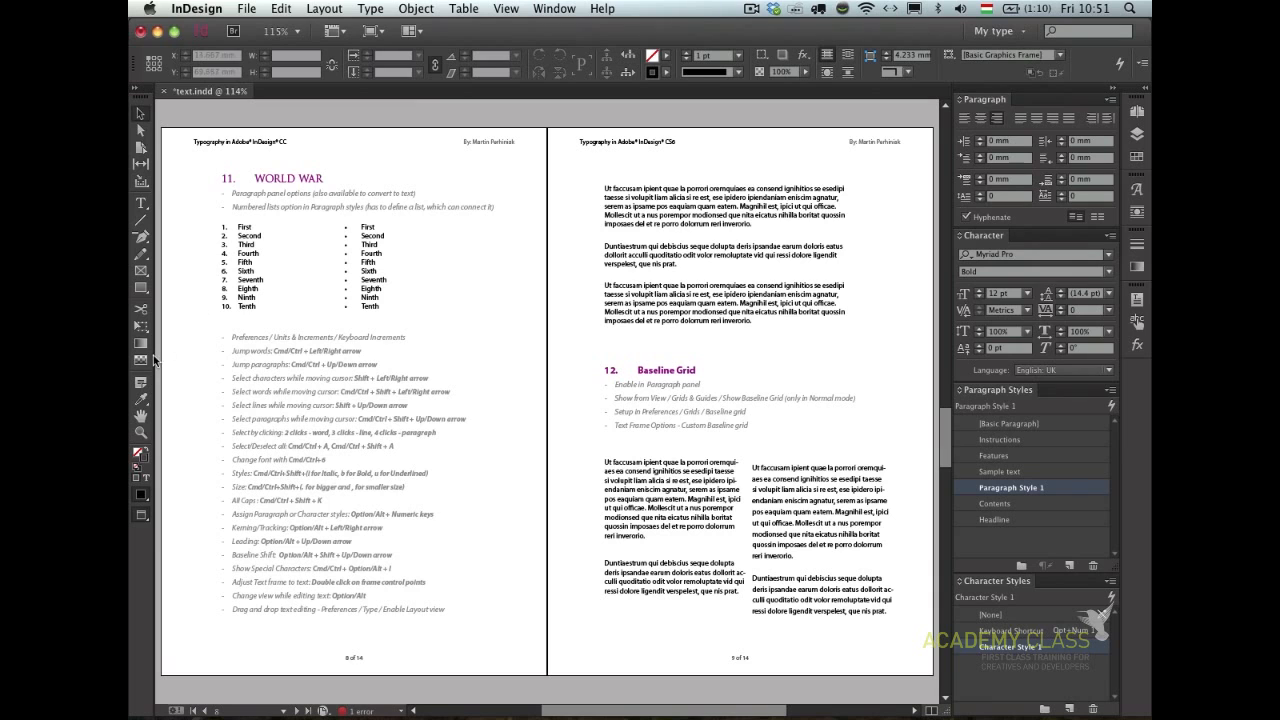
{"action": "key", "text": "super+space"}
{"action": "left_click_drag", "start_coordinate": [191, 308], "coordinate": [526, 611]}
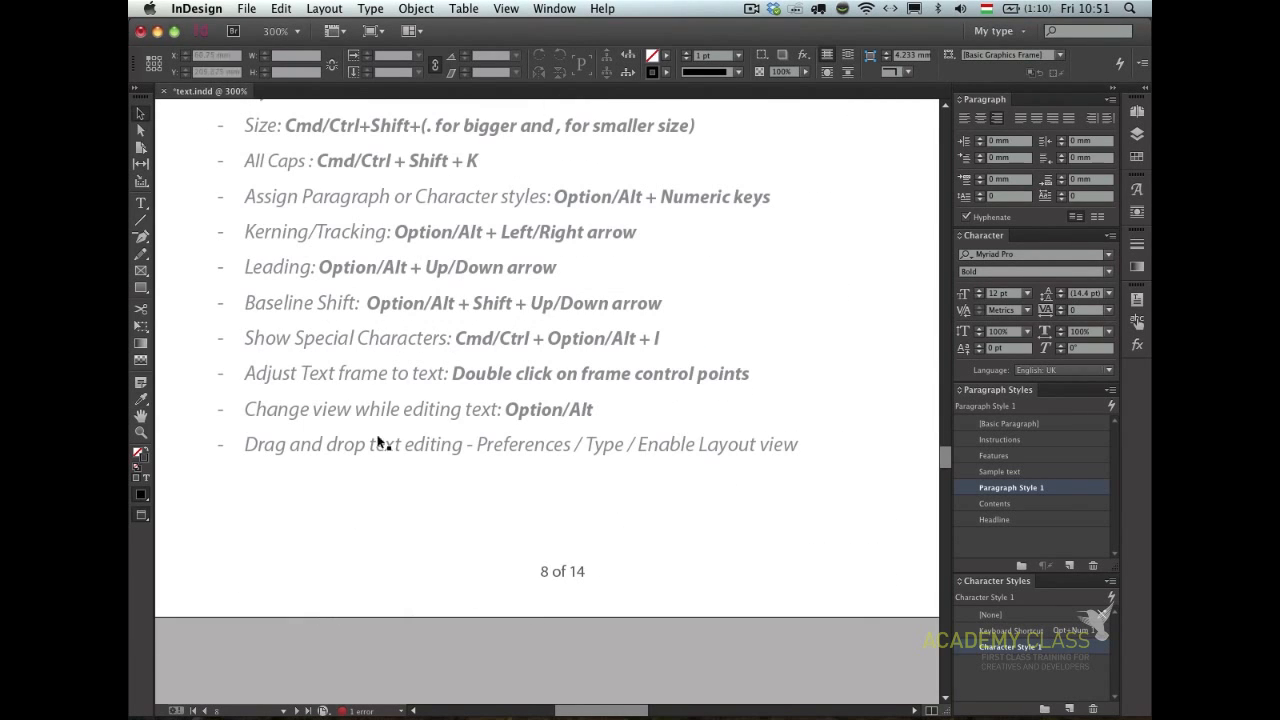
{"action": "left_click", "coordinate": [424, 389], "text": "alt+super"}
{"action": "left_click_drag", "start_coordinate": [458, 336], "coordinate": [366, 558]}
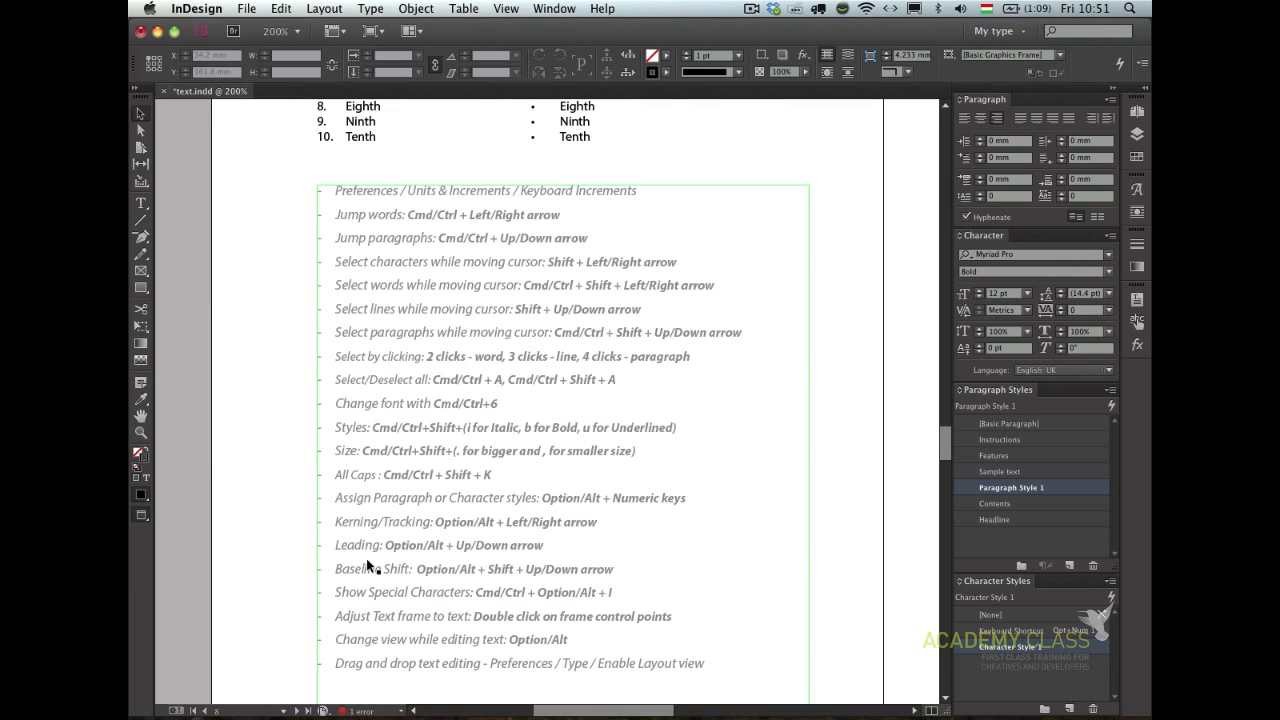
{"action": "double_click", "coordinate": [370, 262]}
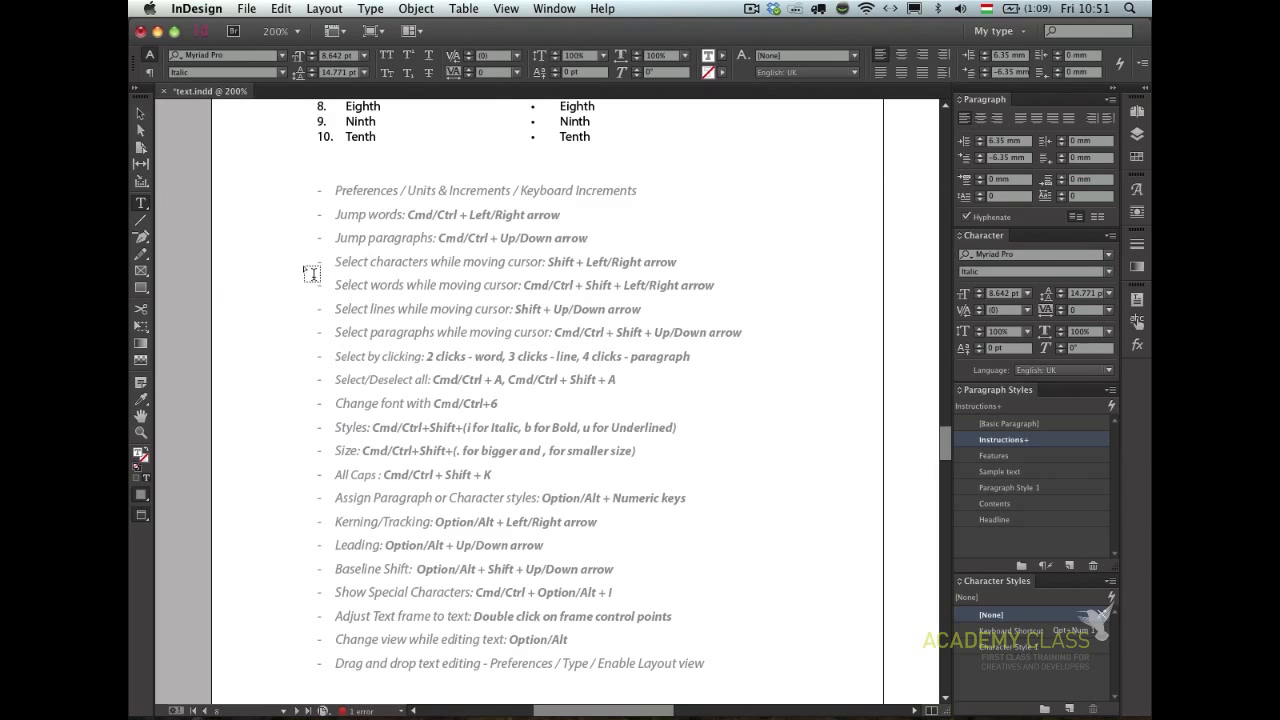
{"action": "left_click", "coordinate": [375, 264]}
{"action": "key", "text": "super+y"}
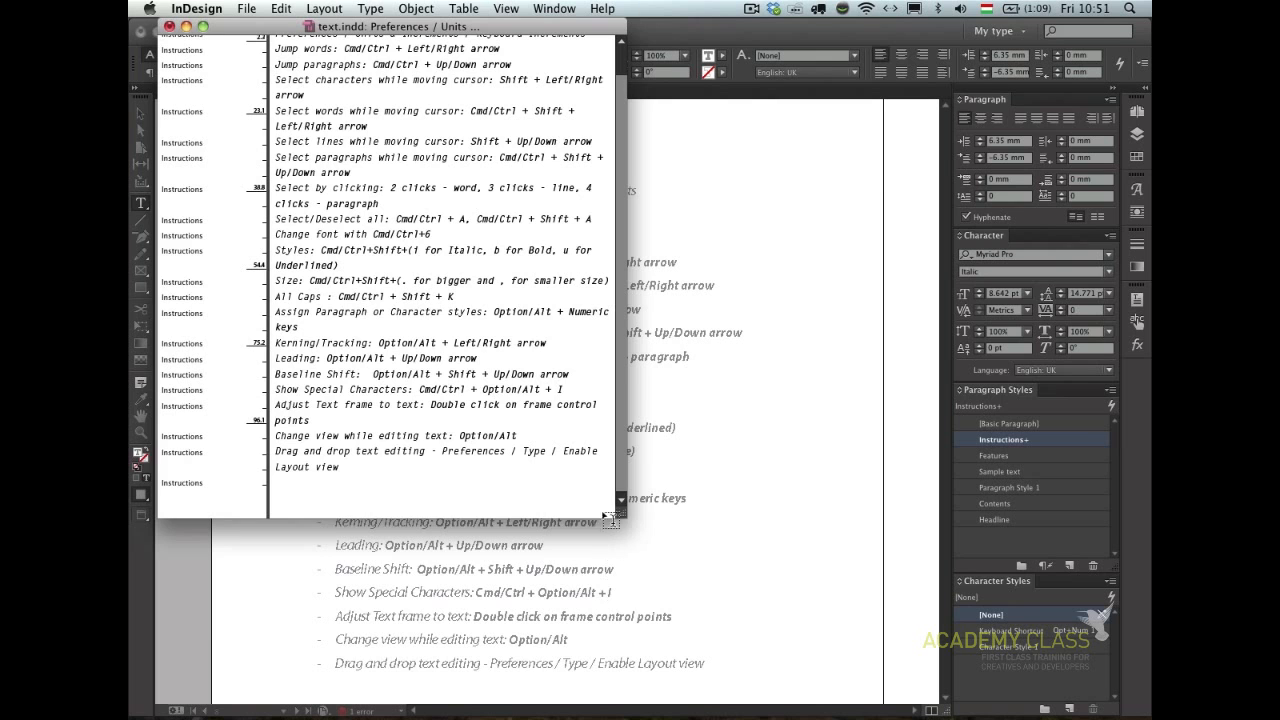
- Make the Story Editor window narrower and taller, view the start of the story and close the window
{"action": "left_click_drag", "start_coordinate": [620, 511], "coordinate": [580, 603]}
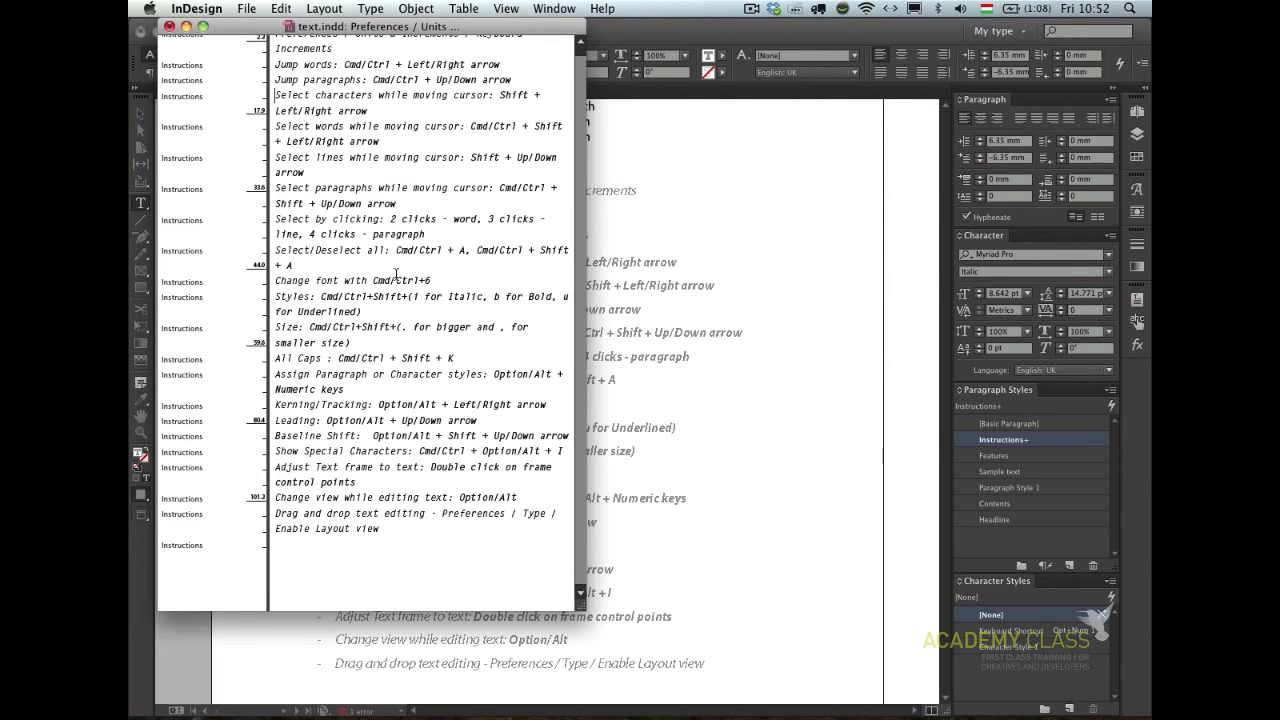
{"action": "scroll", "coordinate": [396, 276], "scroll_direction": "up", "scroll_amount": 2}
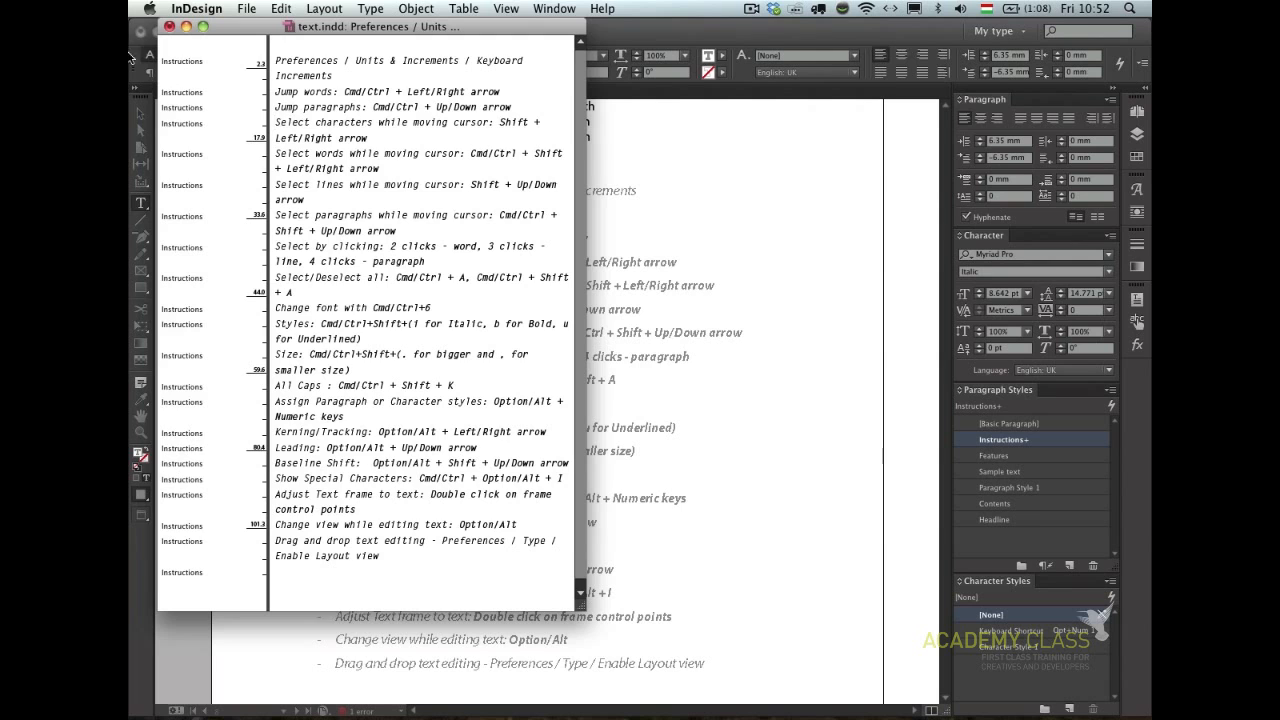
{"action": "left_click", "coordinate": [168, 27]}
- Place the cursor in the Select/Deselect all line of the shortcut list and move it by single characters and lines
{"action": "left_click", "coordinate": [425, 380]}
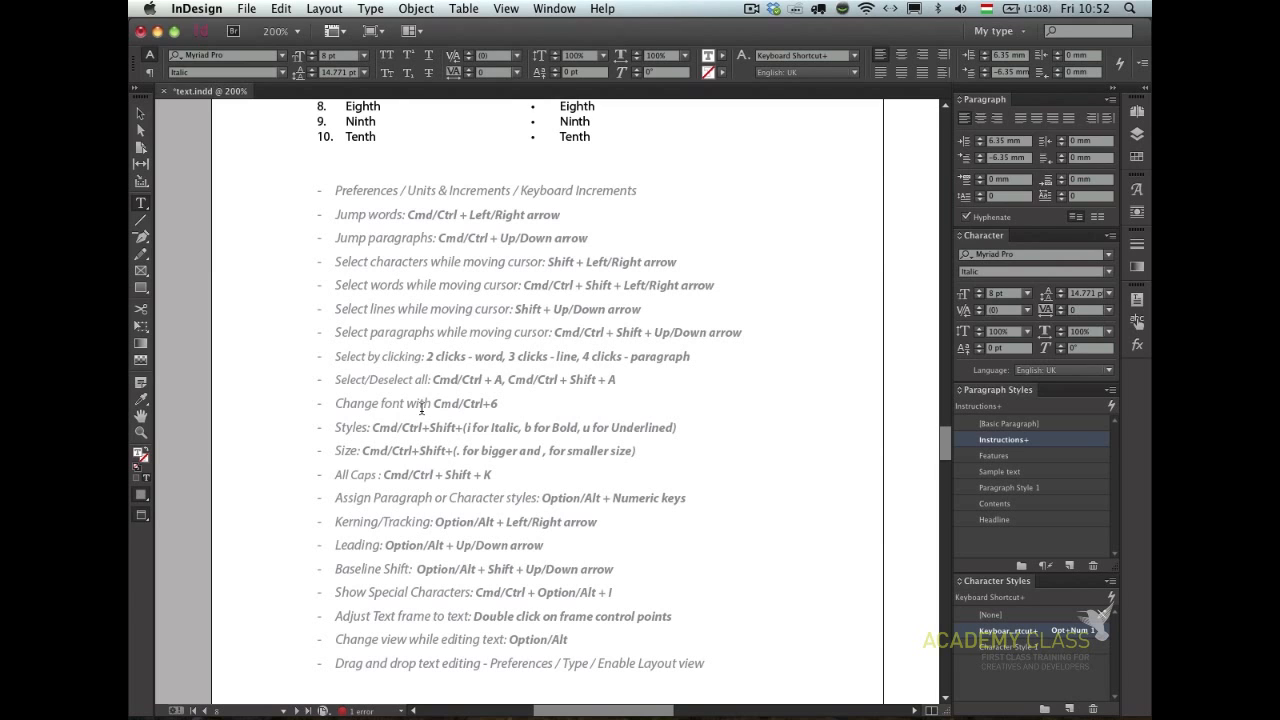
{"action": "key", "text": "Left"}
{"action": "key", "text": "Up"}
{"action": "key", "text": "Down"}
{"action": "key", "text": "Down"}
{"action": "key", "text": "Down"}
{"action": "key", "text": "Up"}
{"action": "key", "text": "Up"}
{"action": "key", "text": "Up"}
{"action": "key", "text": "Up"}
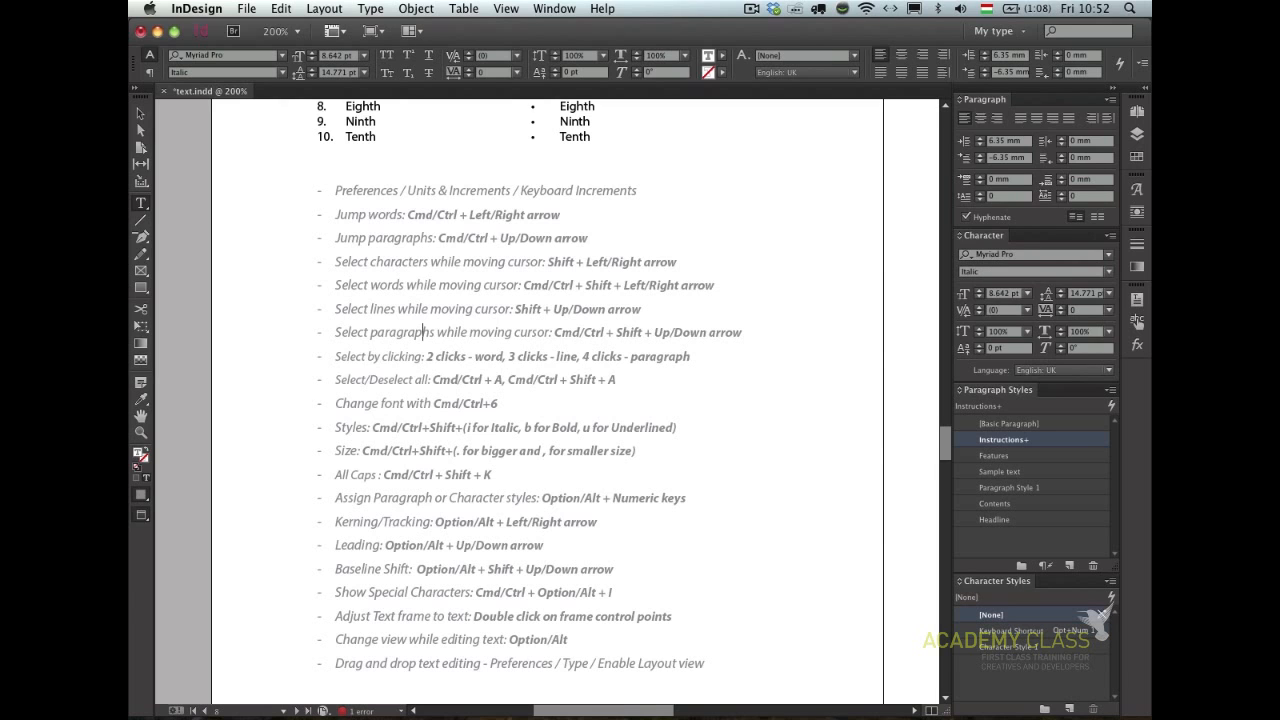
{"action": "left_click", "coordinate": [517, 317]}
{"action": "left_click", "coordinate": [514, 268]}
- Place the cursor in Cmd/Ctrl+6 on the Change font line and move it word by word in both directions
{"action": "left_click", "coordinate": [451, 404]}
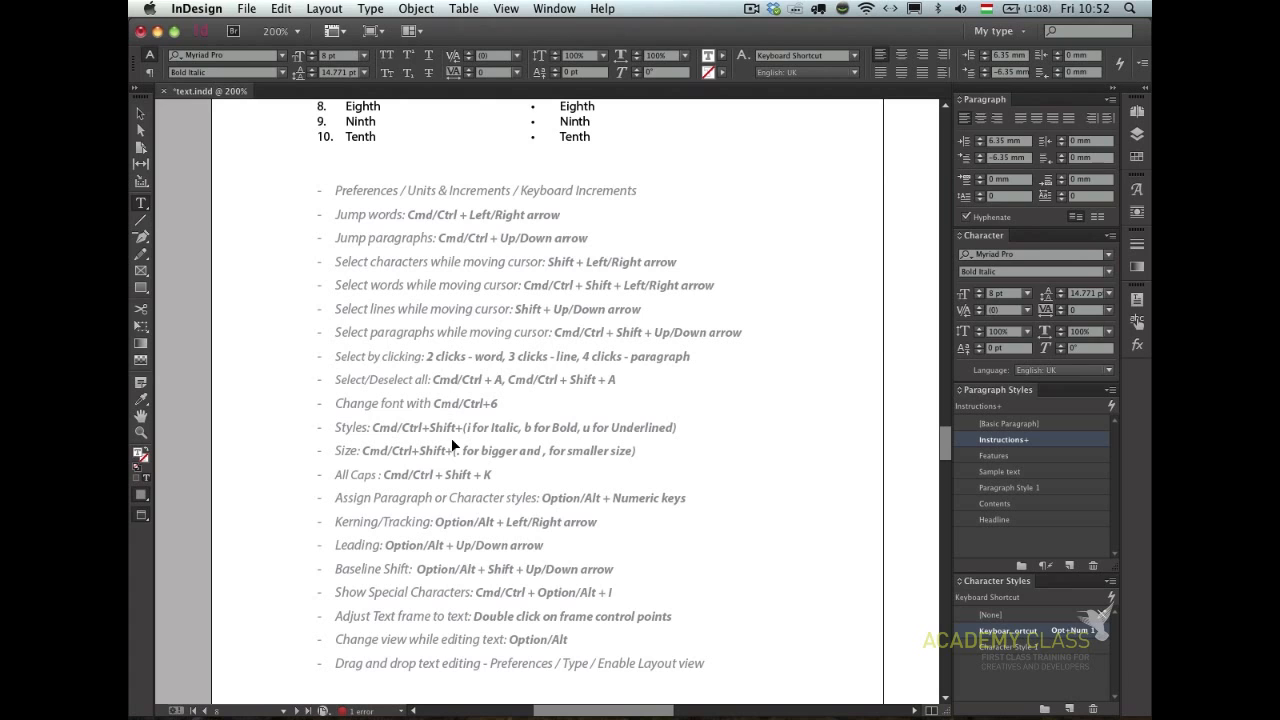
{"action": "key", "text": "super+Left"}
{"action": "key", "text": "super+Left"}
{"action": "key", "text": "super+Right"}
{"action": "key", "text": "super+Right"}
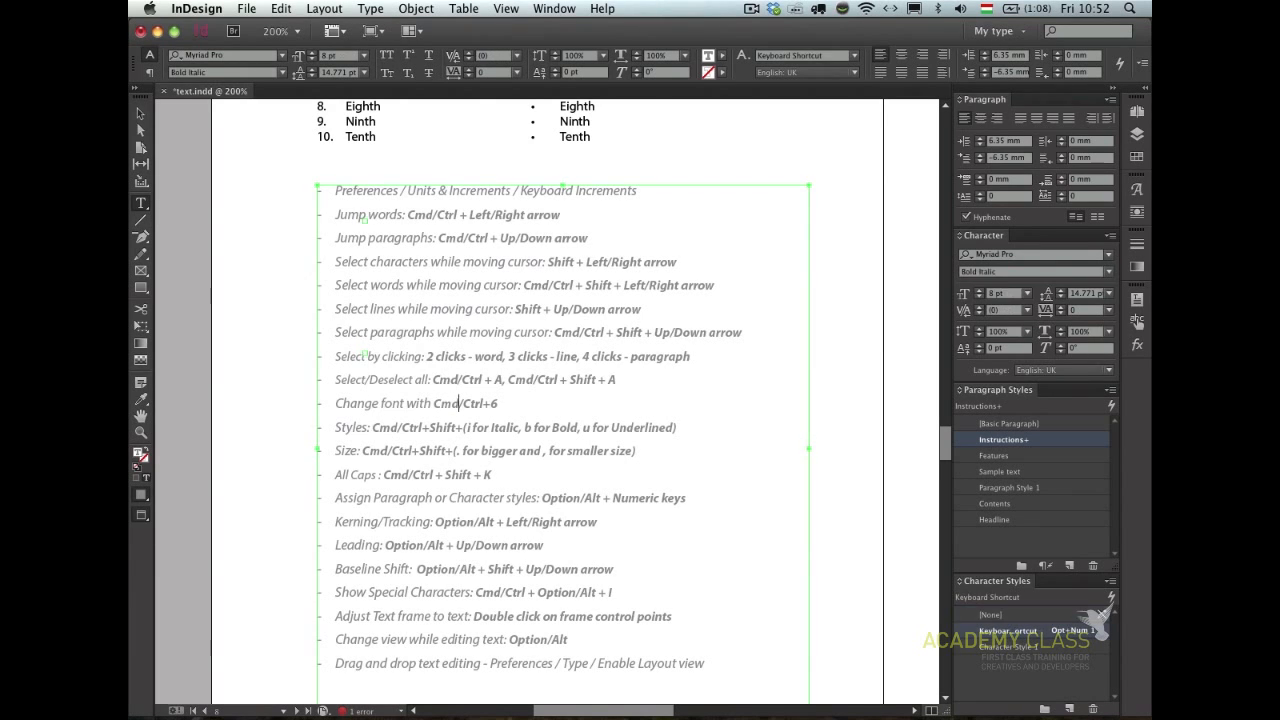
{"action": "key", "text": "super+Right"}
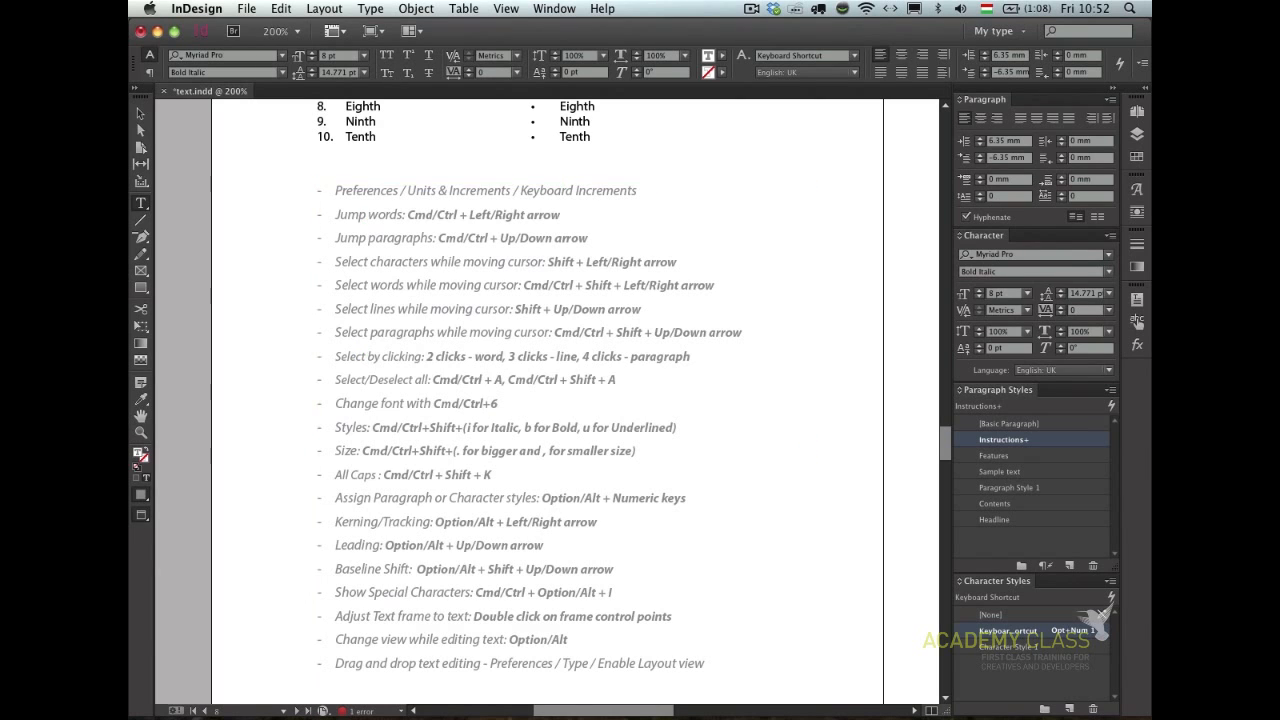
{"action": "key", "text": "super+Right"}
{"action": "key", "text": "super+Right"}
- Move the cursor paragraph by paragraph to the start of the "Select characters while moving cursor" line and leave text editing
{"action": "key", "text": "super+Up"}
{"action": "key", "text": "super+Up"}
{"action": "key", "text": "super+Up"}
{"action": "key", "text": "super+Up"}
{"action": "key", "text": "super+Up"}
{"action": "key", "text": "super+Down"}
{"action": "key", "text": "super+Down"}
{"action": "key", "text": "super+Up"}
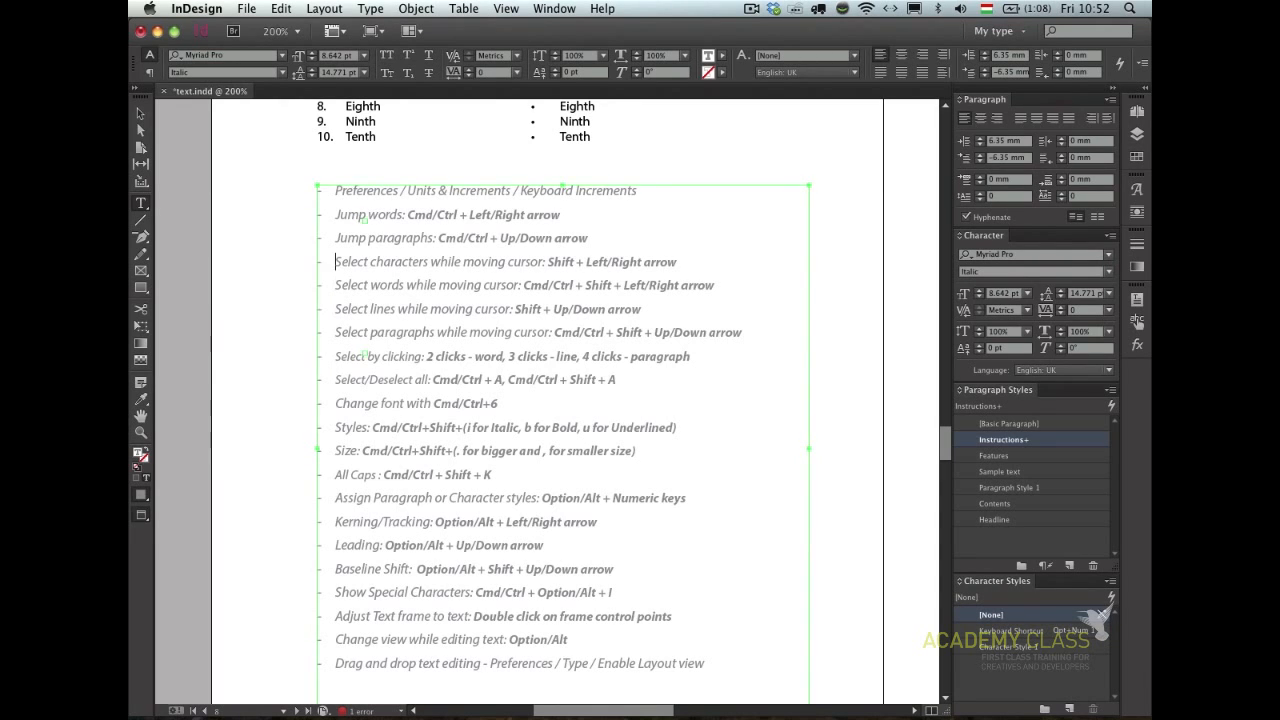
{"action": "key", "text": "Escape"}
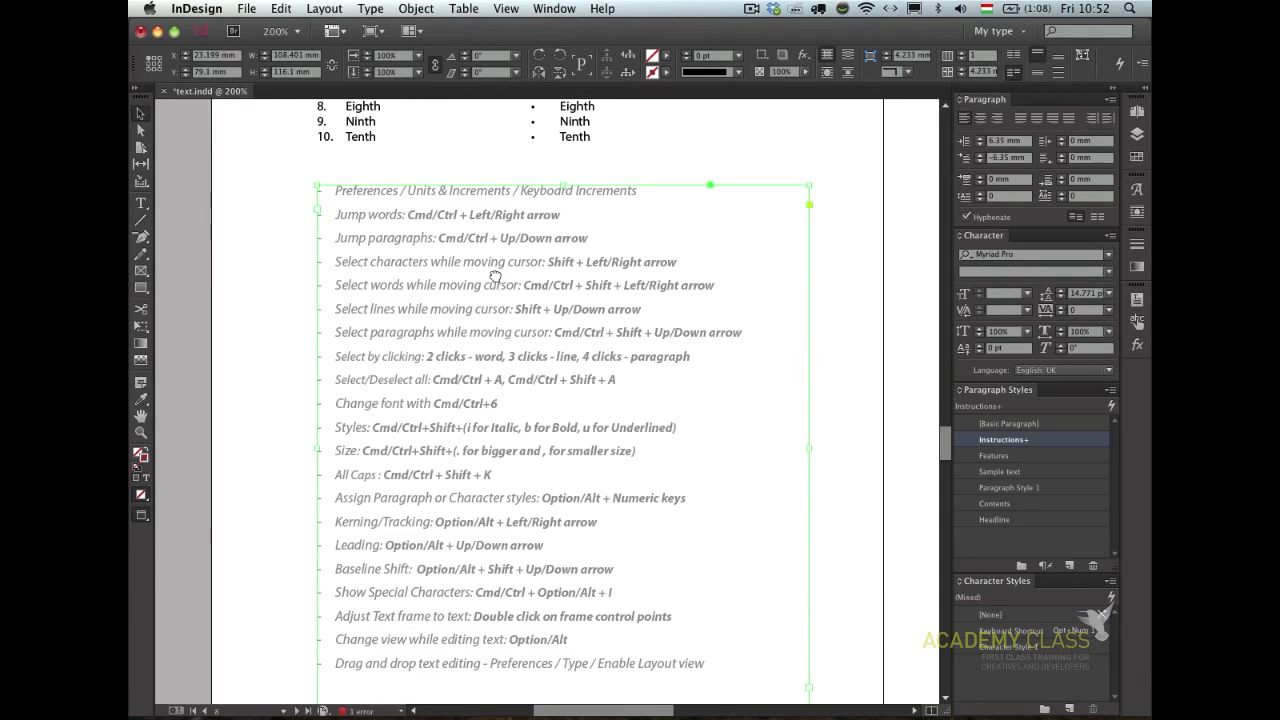
- Start editing the sample text above the Baseline Grid heading on page 9 and move the cursor paragraph by paragraph
{"action": "scroll", "coordinate": [500, 375], "scroll_direction": "up", "scroll_amount": 8}
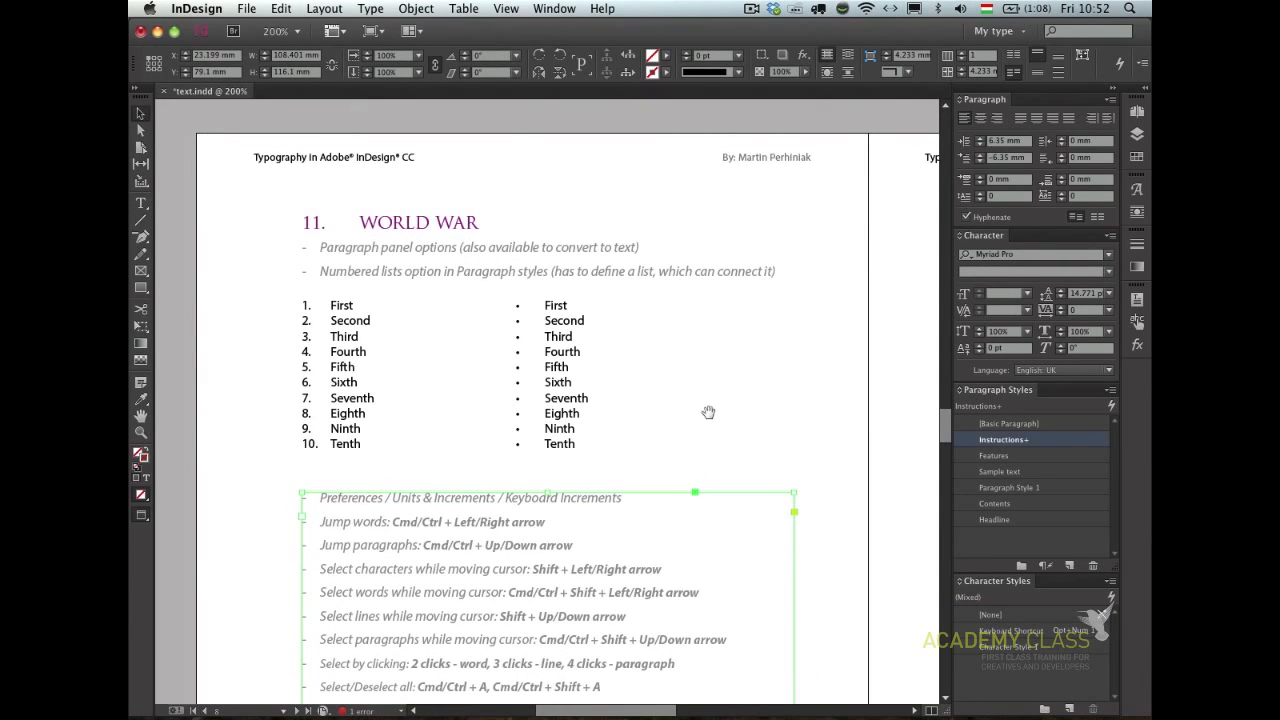
{"action": "scroll", "coordinate": [500, 375], "scroll_direction": "right", "scroll_amount": 10}
{"action": "scroll", "coordinate": [648, 274], "scroll_direction": "left", "scroll_amount": 5}
{"action": "scroll", "coordinate": [648, 274], "scroll_direction": "up", "scroll_amount": 2}
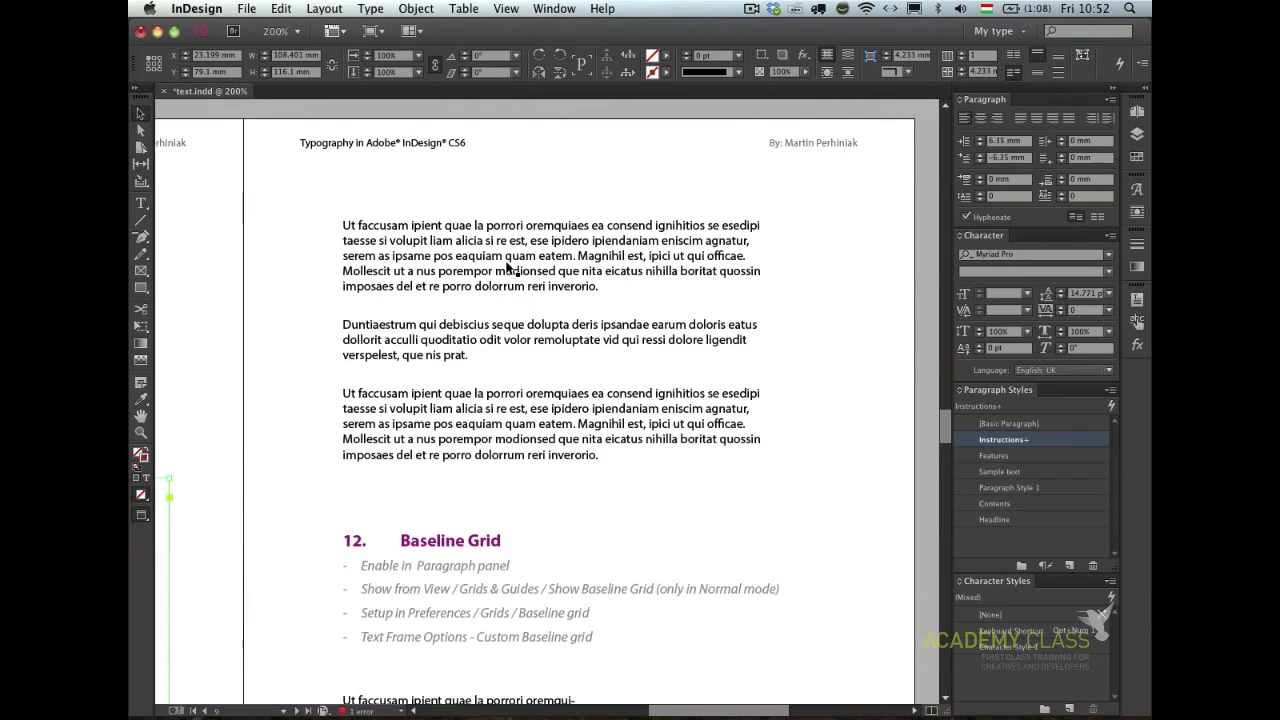
{"action": "double_click", "coordinate": [548, 278]}
{"action": "key", "text": "super+Down"}
{"action": "key", "text": "super+Down"}
{"action": "key", "text": "super+Up"}
{"action": "key", "text": "super+Up"}
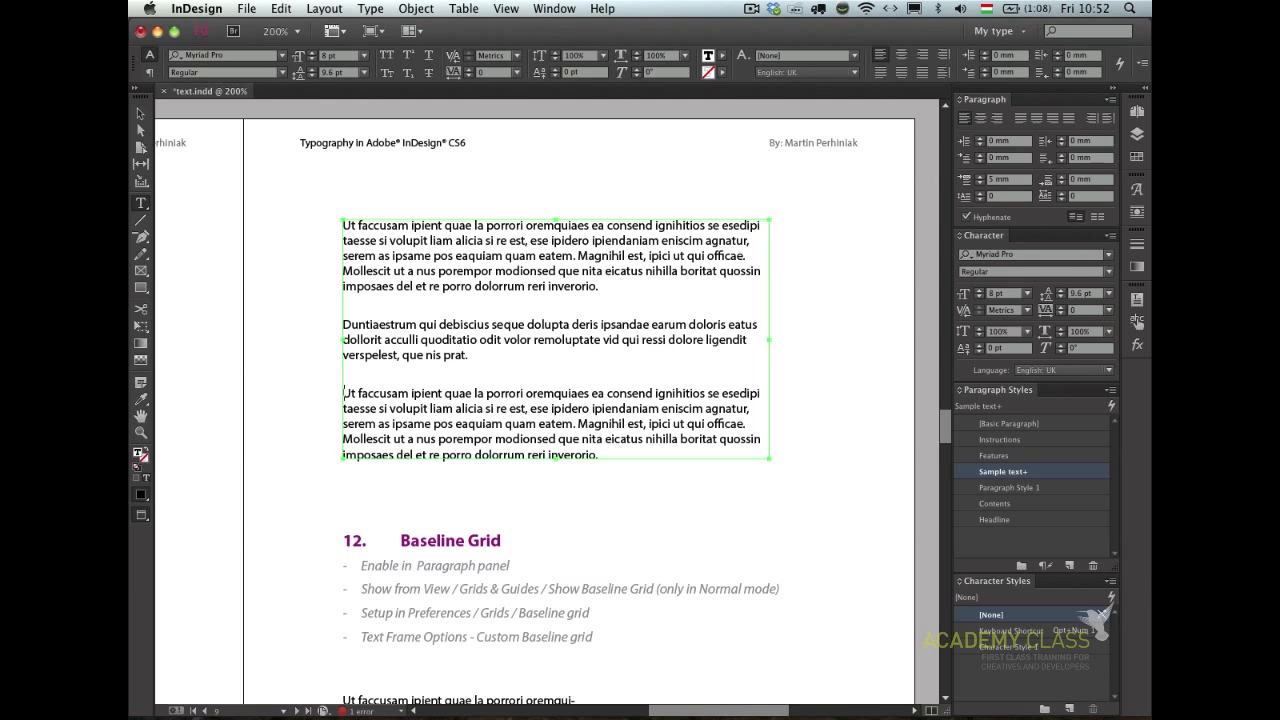
- Move the cursor word by word in the third sample paragraph, ending just before "ipient" in its first line
{"action": "key", "text": "super+Right"}
{"action": "key", "text": "super+Right"}
{"action": "key", "text": "super+Right"}
{"action": "key", "text": "super+Left"}
{"action": "key", "text": "super+Left"}
{"action": "key", "text": "super+Left"}
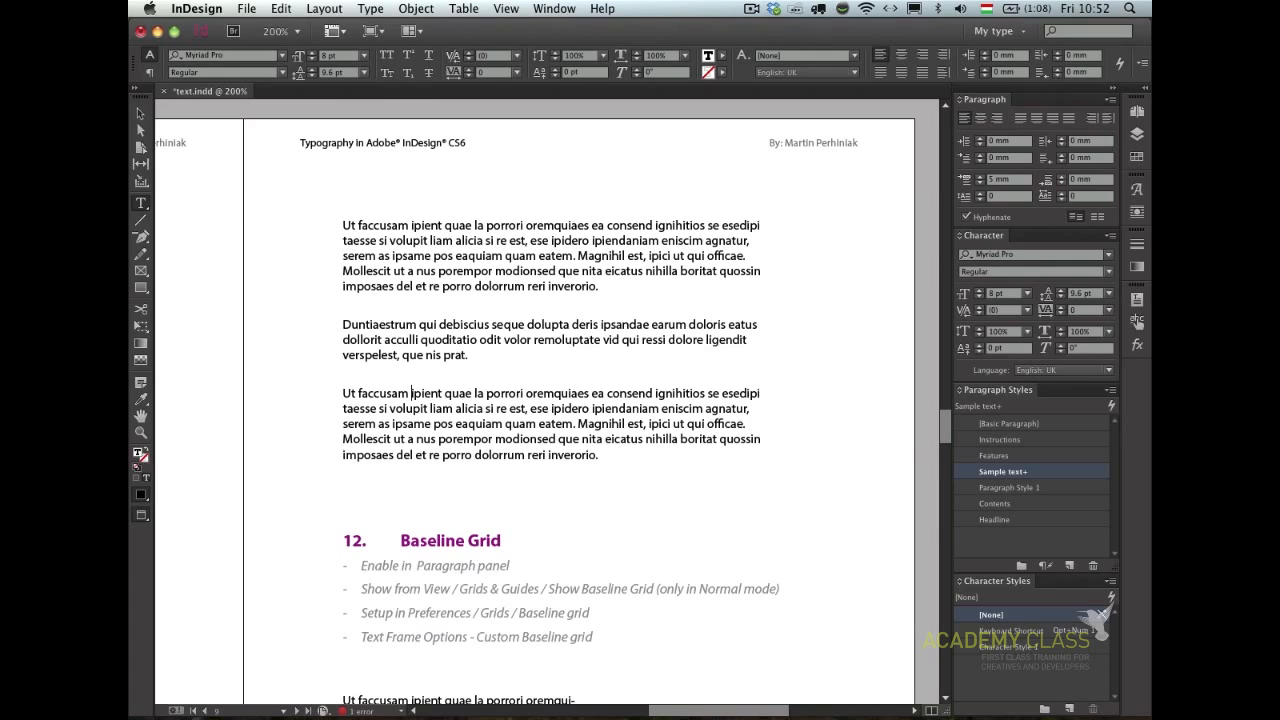
- Extend and shrink a selection character by character on both sides of the cursor before "ipient", and collapse it back there
{"action": "key", "text": "shift+Right"}
{"action": "key", "text": "shift+Right"}
{"action": "key", "text": "shift+Right"}
{"action": "key", "text": "shift+Right"}
{"action": "key", "text": "shift+Right"}
{"action": "key", "text": "shift+Right"}
{"action": "key", "text": "shift+Right"}
{"action": "key", "text": "shift+Right"}
{"action": "key", "text": "shift+Right"}
{"action": "key", "text": "shift+Right"}
{"action": "key", "text": "shift+Right"}
{"action": "key", "text": "shift+Right"}
{"action": "key", "text": "shift+Right"}
{"action": "key", "text": "shift+Left"}
{"action": "key", "text": "shift+Left"}
{"action": "key", "text": "shift+Left"}
{"action": "key", "text": "shift+Left"}
{"action": "key", "text": "shift+Left"}
{"action": "key", "text": "shift+Left"}
{"action": "key", "text": "shift+Left"}
{"action": "key", "text": "shift+Left"}
{"action": "key", "text": "shift+Left"}
{"action": "key", "text": "shift+Left"}
{"action": "key", "text": "shift+Left"}
{"action": "key", "text": "shift+Left"}
{"action": "key", "text": "shift+Left"}
{"action": "key", "text": "shift+Left"}
{"action": "key", "text": "shift+Left"}
{"action": "key", "text": "shift+Left"}
{"action": "key", "text": "shift+Left"}
{"action": "key", "text": "shift+Left"}
{"action": "key", "text": "shift+Left"}
{"action": "key", "text": "shift+Left"}
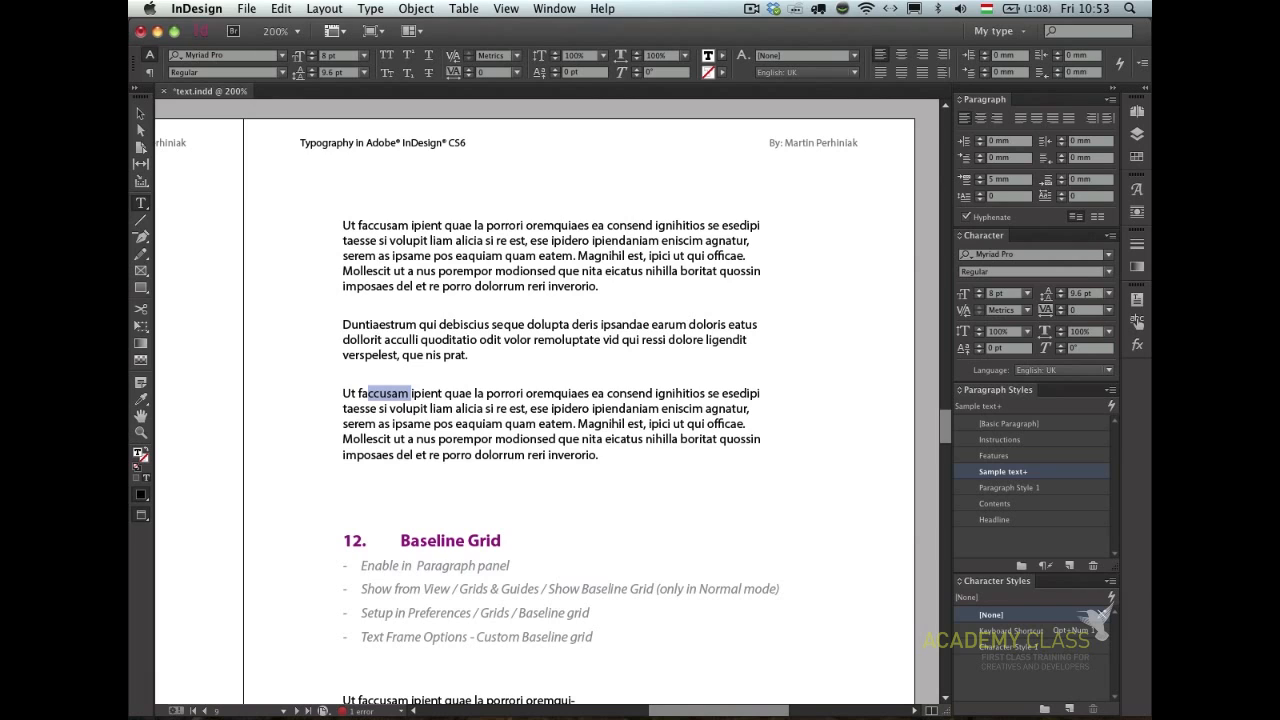
{"action": "key", "text": "Right"}
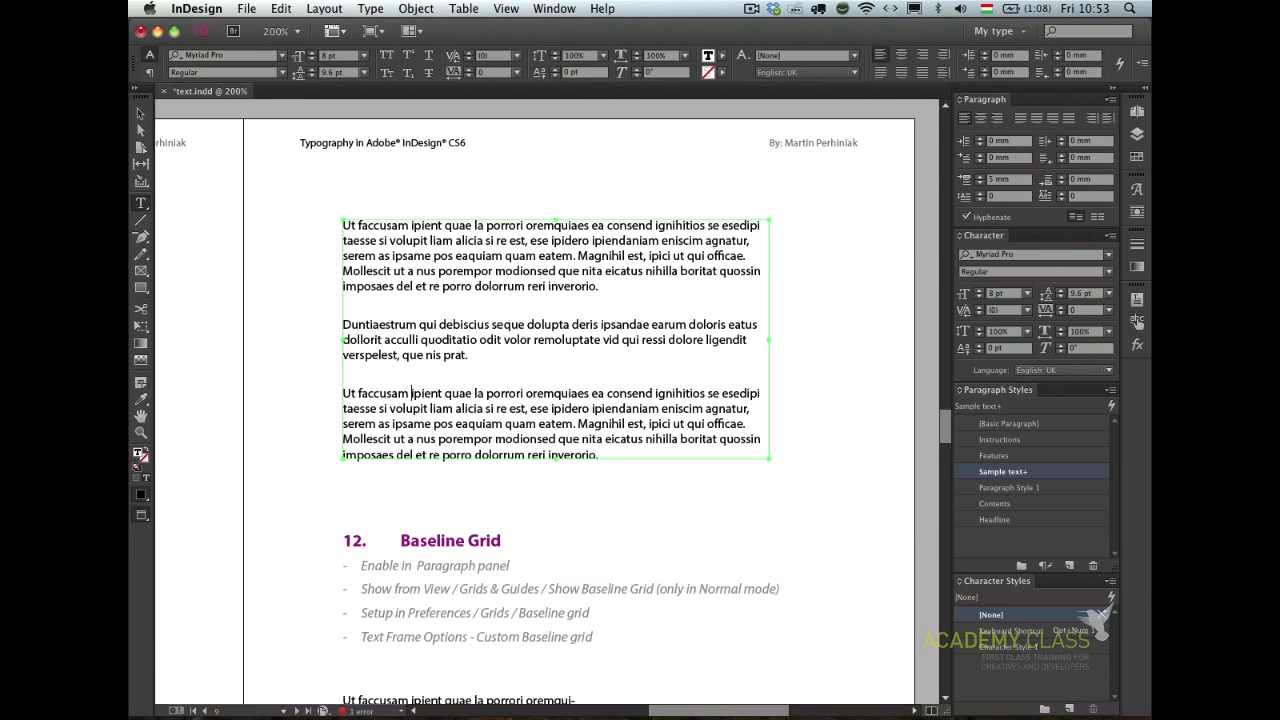
- Select the words "ipient quae la porrori" in the third paragraph word by word
{"action": "key", "text": "super+shift+Right"}
{"action": "key", "text": "super+shift+Right"}
{"action": "key", "text": "super+shift+Right"}
{"action": "key", "text": "super+shift+Right"}
{"action": "key", "text": "super+shift+Right"}
{"action": "key", "text": "super+shift+Right"}
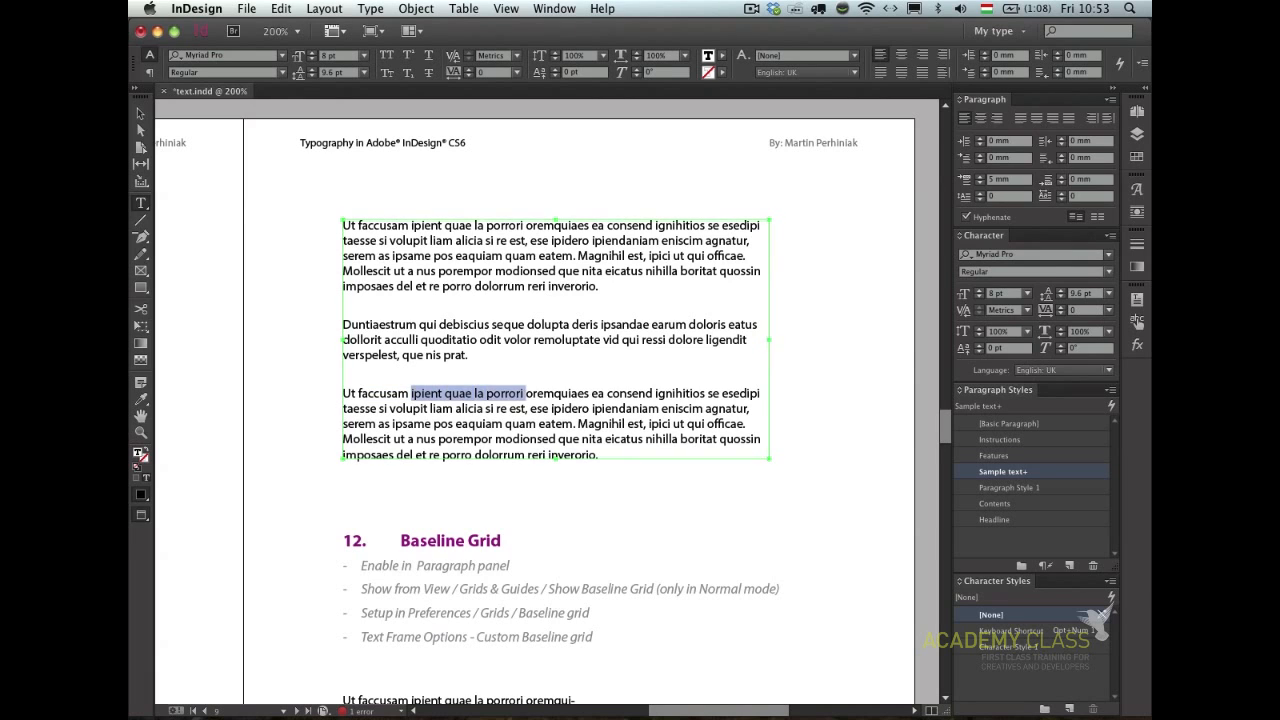
- Extend the selection by paragraphs from before "ipient" back to the start of the text frame, and collapse it
{"action": "key", "text": "super+shift+Down"}
{"action": "key", "text": "super+shift+Up"}
{"action": "key", "text": "super+shift+Up"}
{"action": "key", "text": "super+shift+Up"}
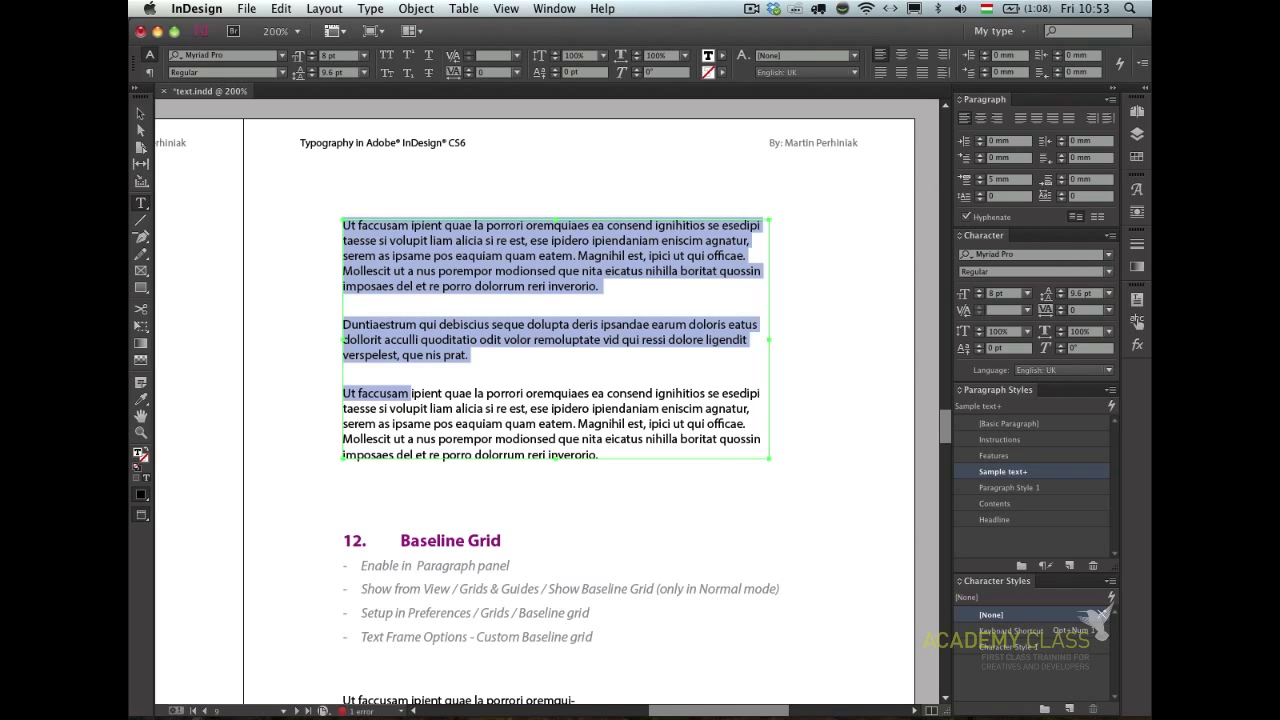
{"action": "key", "text": "Right"}
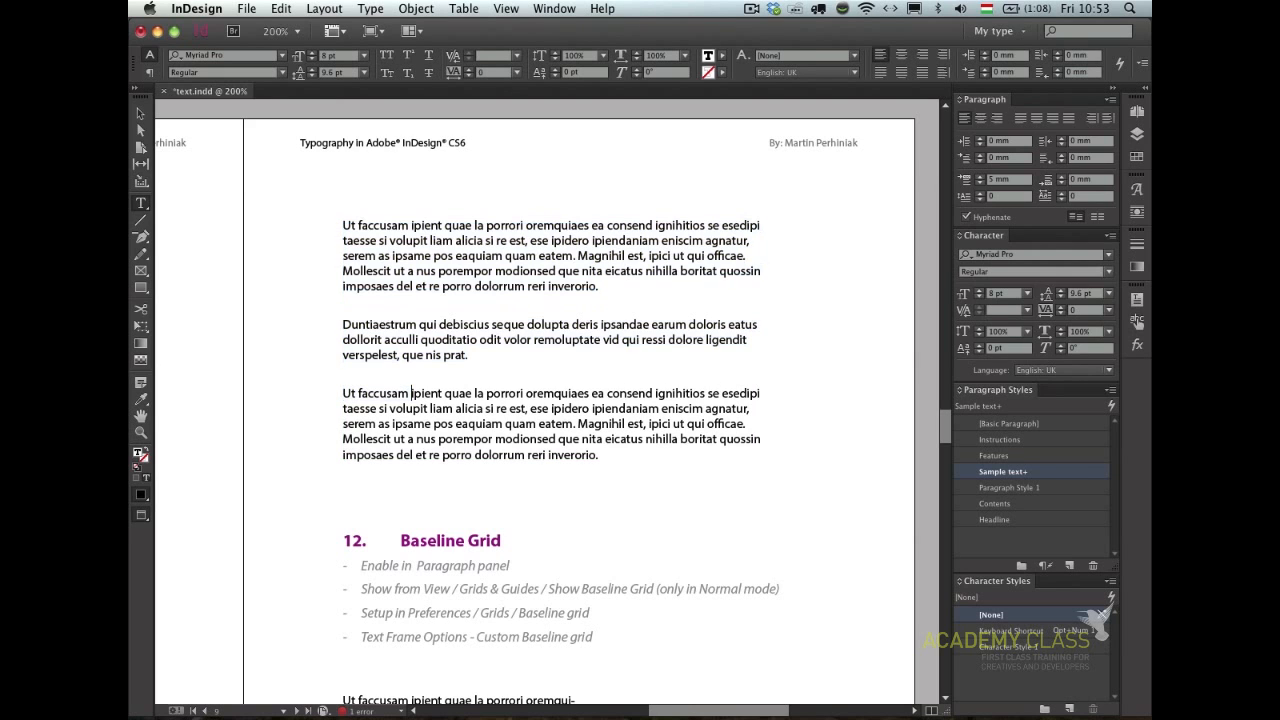
- Loosen and re-tighten the kerning before "ipient", select back to the paragraph's start, clear the selection and leave text editing
{"action": "key", "text": "alt+Right"}
{"action": "key", "text": "alt+Left"}
{"action": "key", "text": "super+shift+Up"}
{"action": "key", "text": "Right"}
{"action": "key", "text": "Left"}
{"action": "key", "text": "Left"}
{"action": "key", "text": "Left"}
{"action": "key", "text": "super+Up"}
{"action": "key", "text": "Escape"}
{"action": "left_click", "coordinate": [247, 293]}
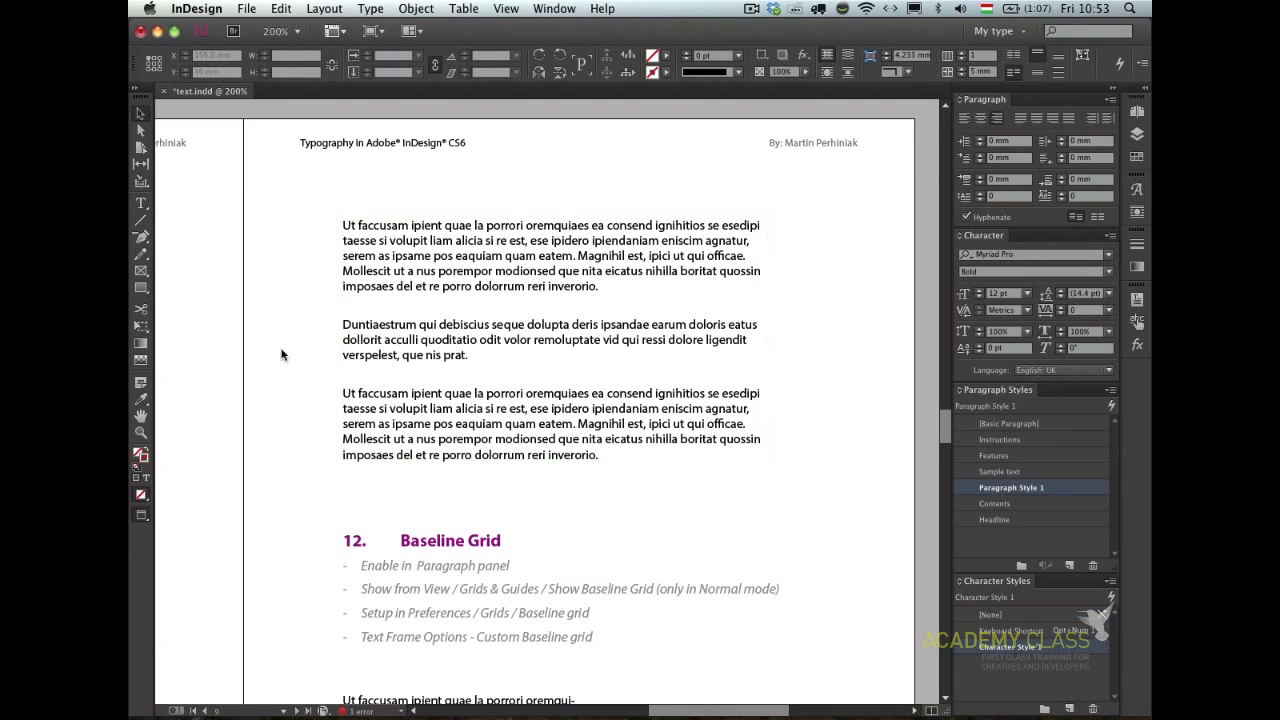
- Select the word "debiscius" in the second sample paragraph, and select from the middle of that word to the paragraph's end
{"action": "double_click", "coordinate": [464, 324]}
{"action": "double_click", "coordinate": [464, 324]}
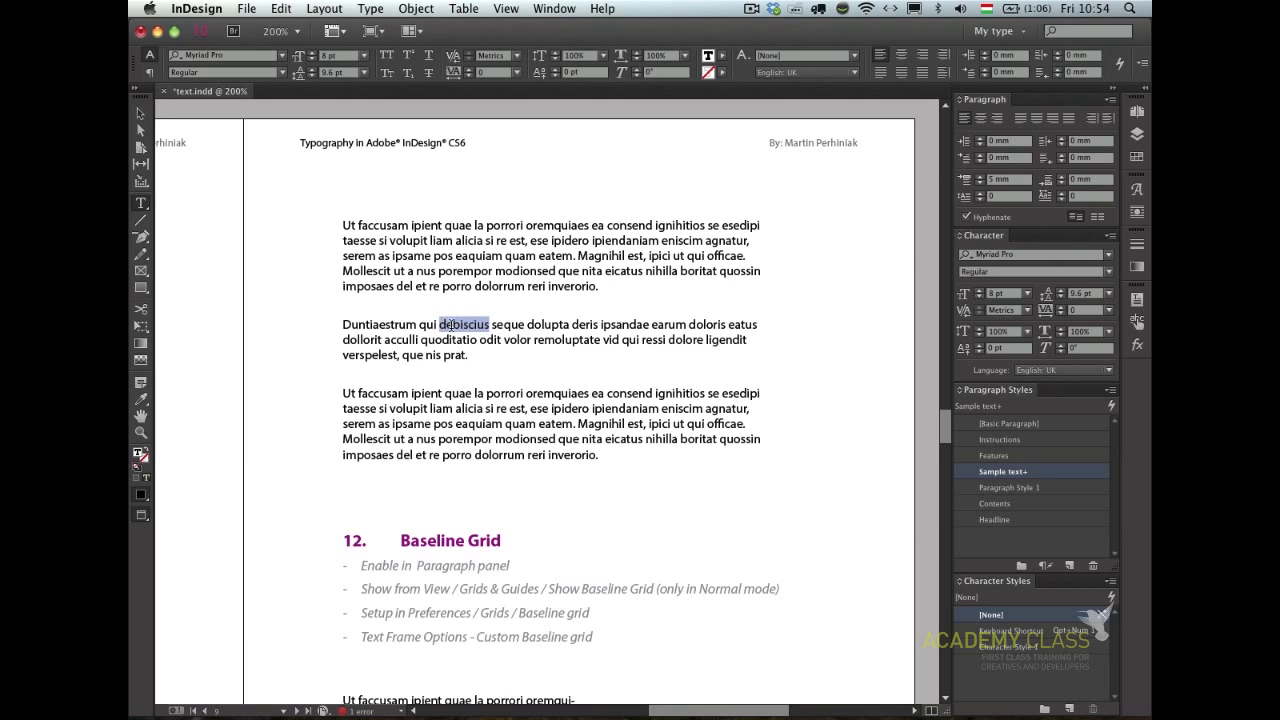
{"action": "left_click_drag", "start_coordinate": [453, 325], "coordinate": [459, 393]}
{"action": "double_click", "coordinate": [460, 326]}
{"action": "left_click_drag", "start_coordinate": [467, 325], "coordinate": [486, 360]}
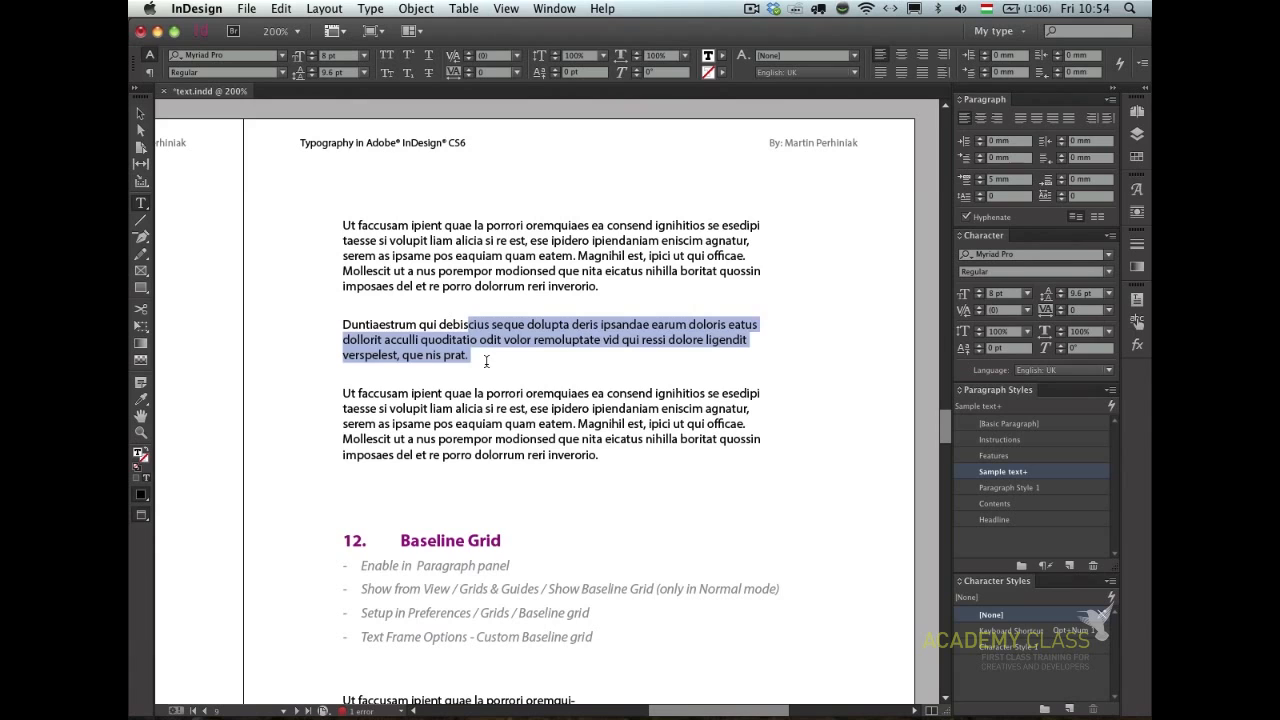
- Select the word "debiscius" in the second paragraph, and enable drag and drop text editing in Layout View in the Type preferences
{"action": "left_click", "coordinate": [461, 325]}
{"action": "double_click", "coordinate": [461, 325]}
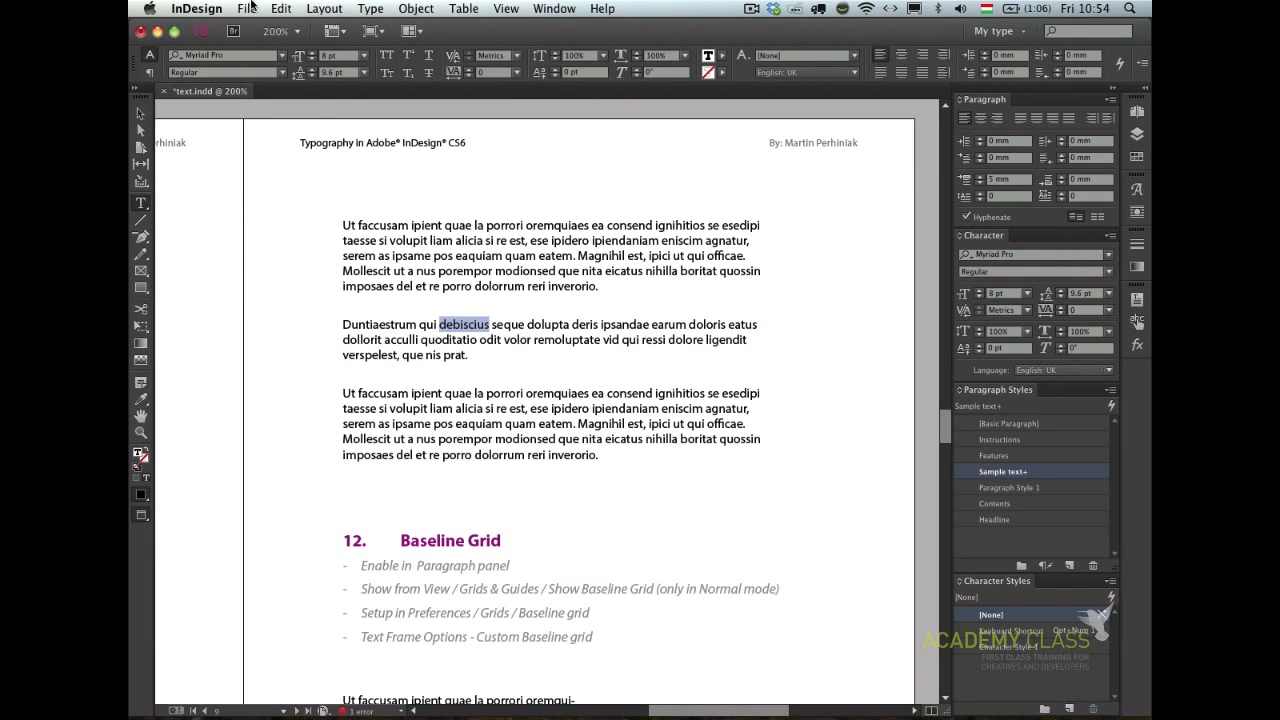
{"action": "left_click", "coordinate": [196, 8]}
{"action": "mouse_move", "coordinate": [250, 77]}
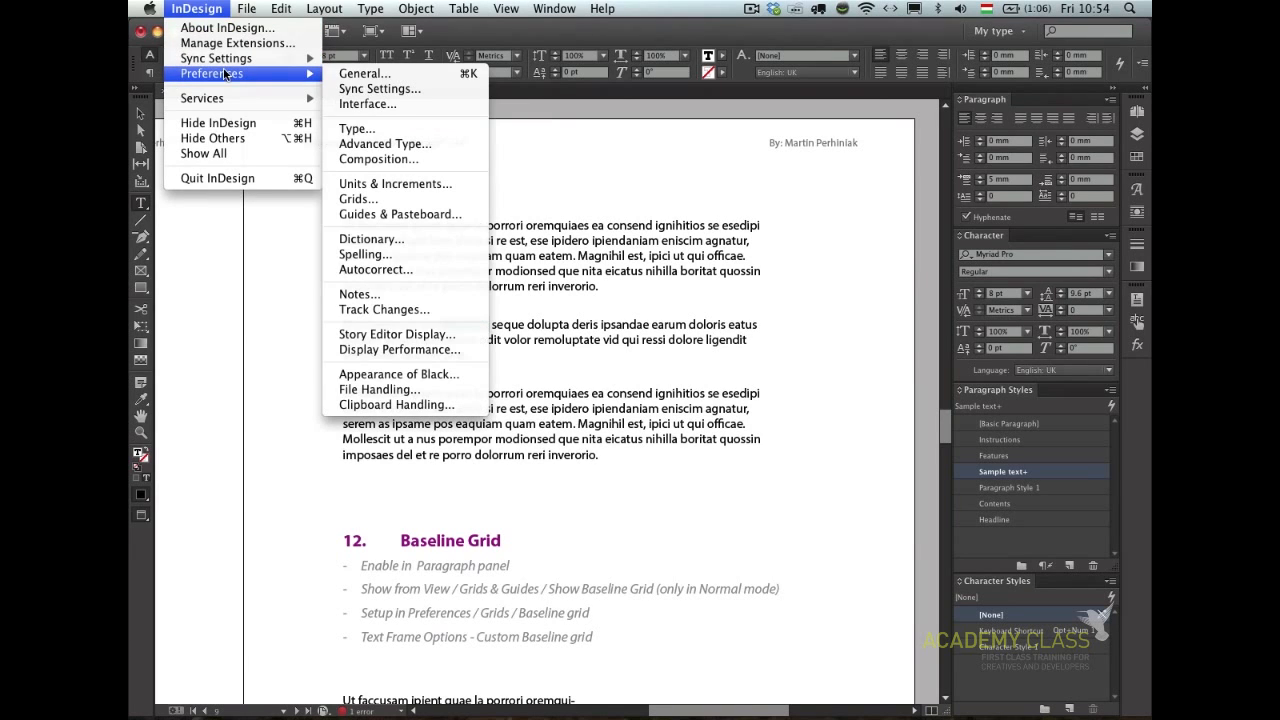
{"action": "left_click", "coordinate": [384, 74]}
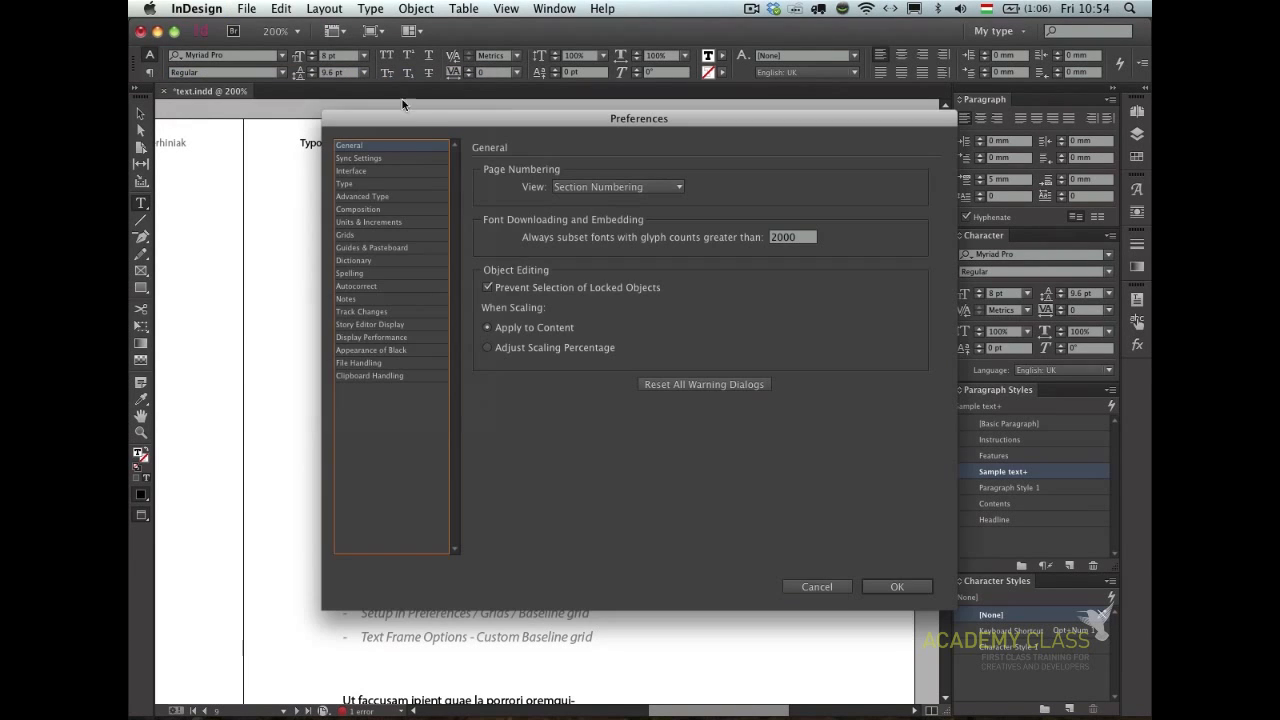
{"action": "left_click", "coordinate": [375, 172]}
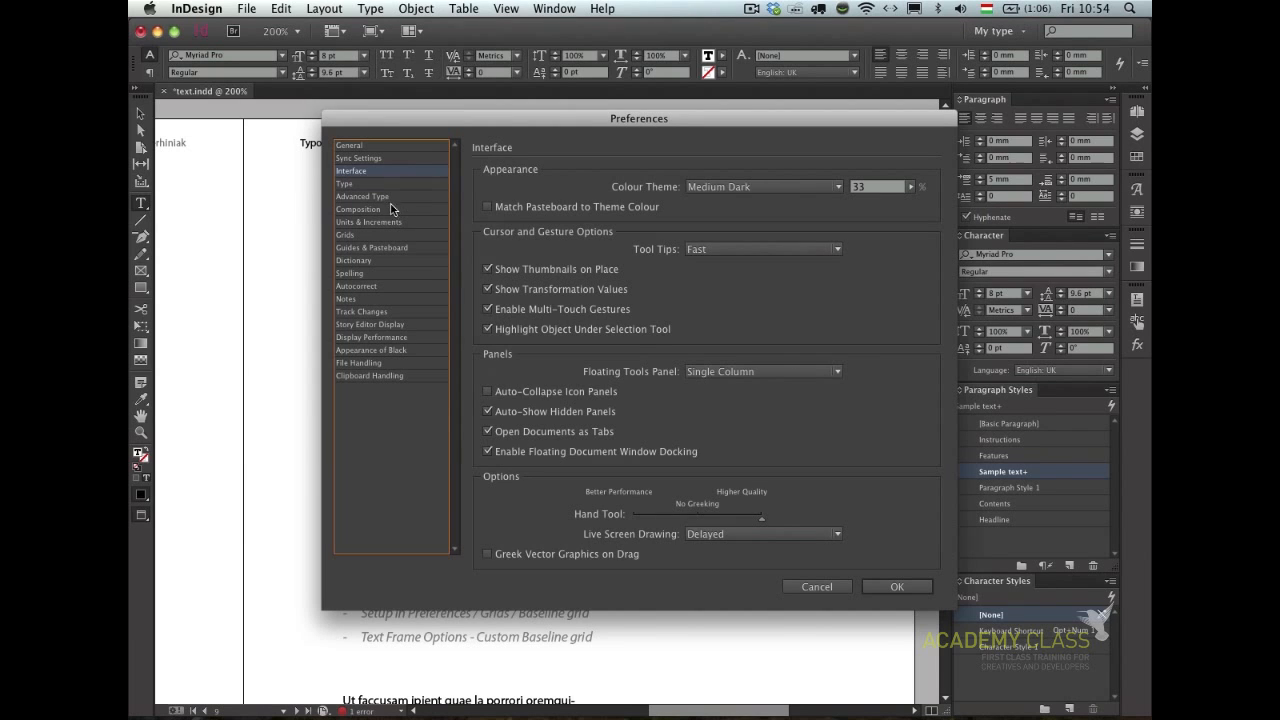
{"action": "left_click", "coordinate": [394, 184]}
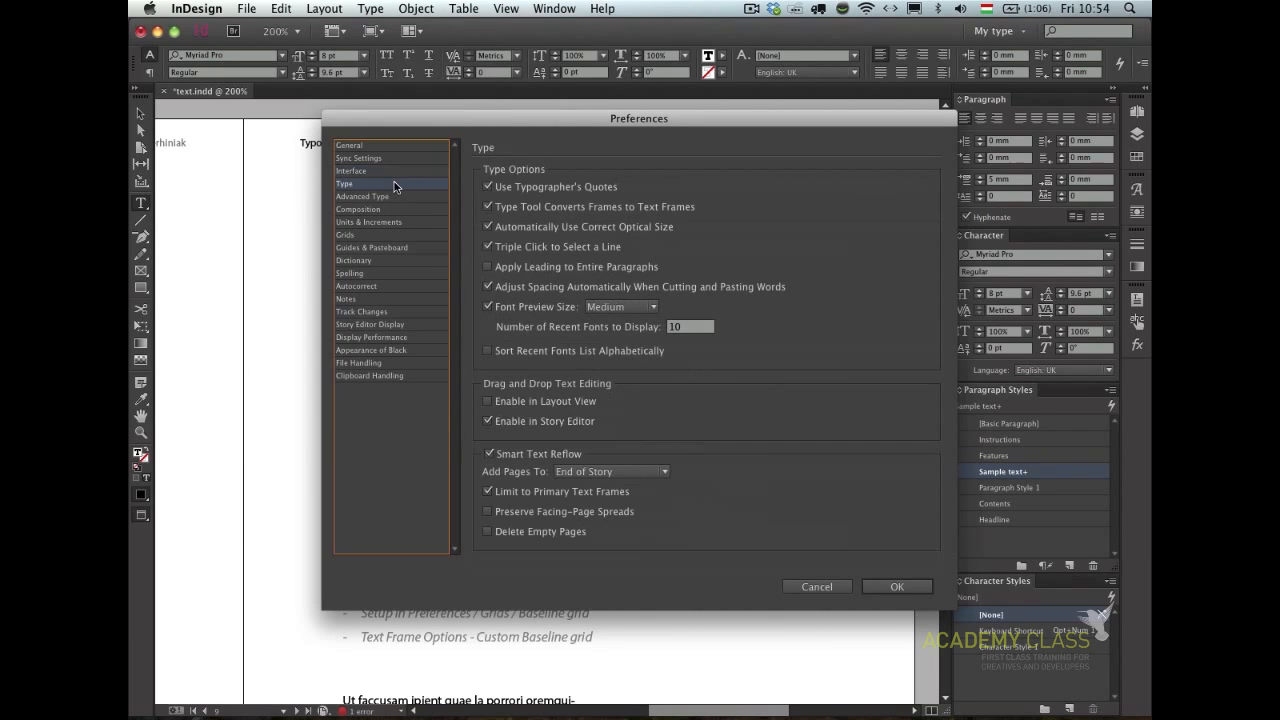
{"action": "left_click", "coordinate": [542, 404]}
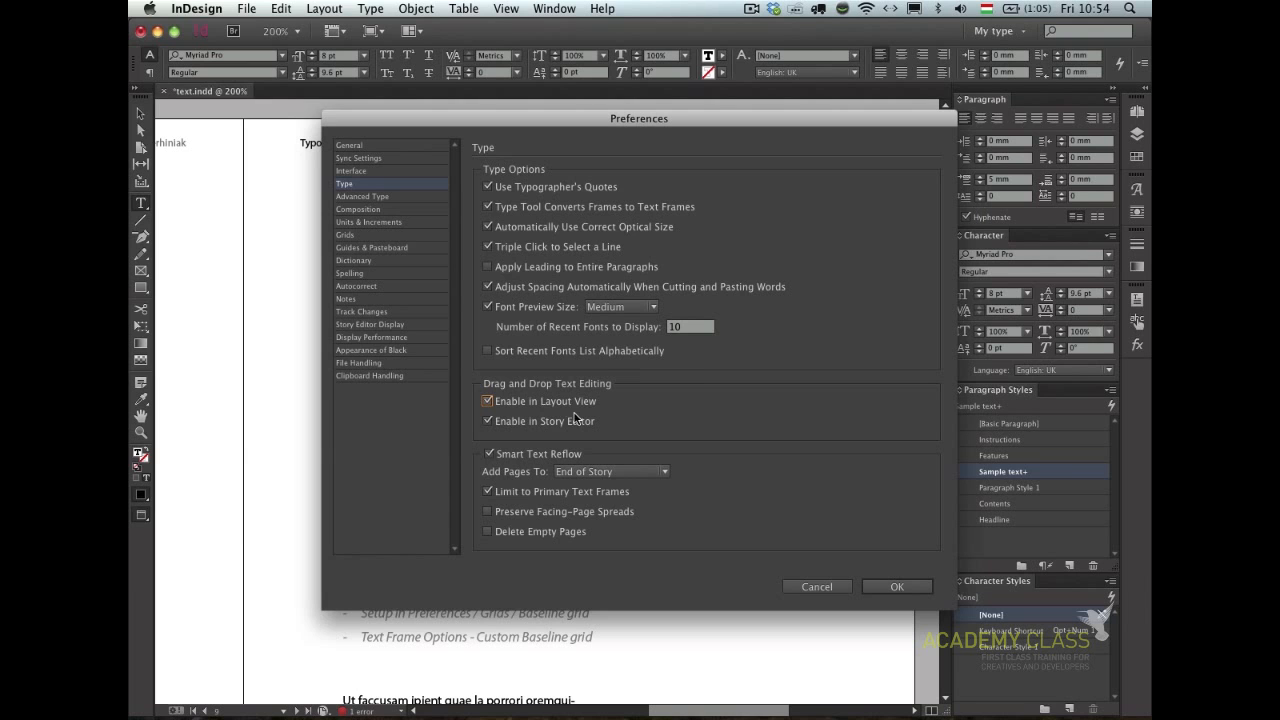
{"action": "left_click", "coordinate": [897, 587]}
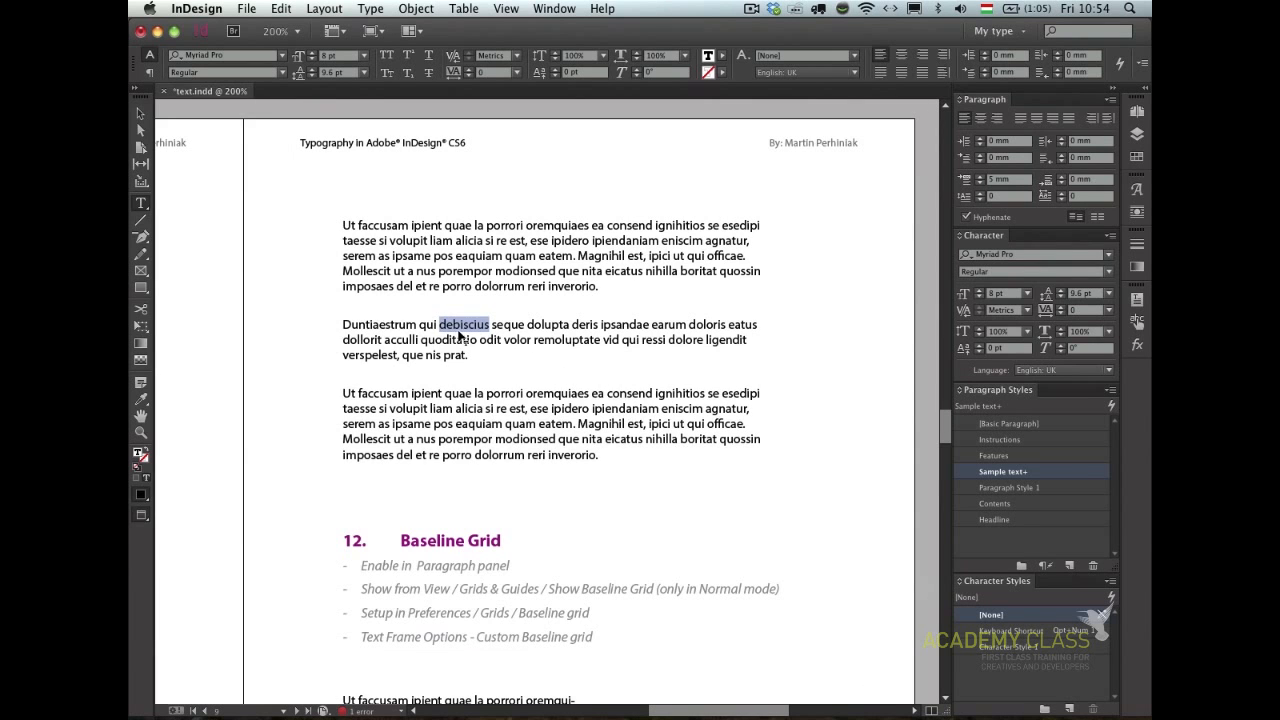
- Move the selected word "debiscius" into the first line of the third paragraph after "porror", then leave text editing and clear the selection
{"action": "left_click_drag", "start_coordinate": [509, 390], "coordinate": [521, 392]}
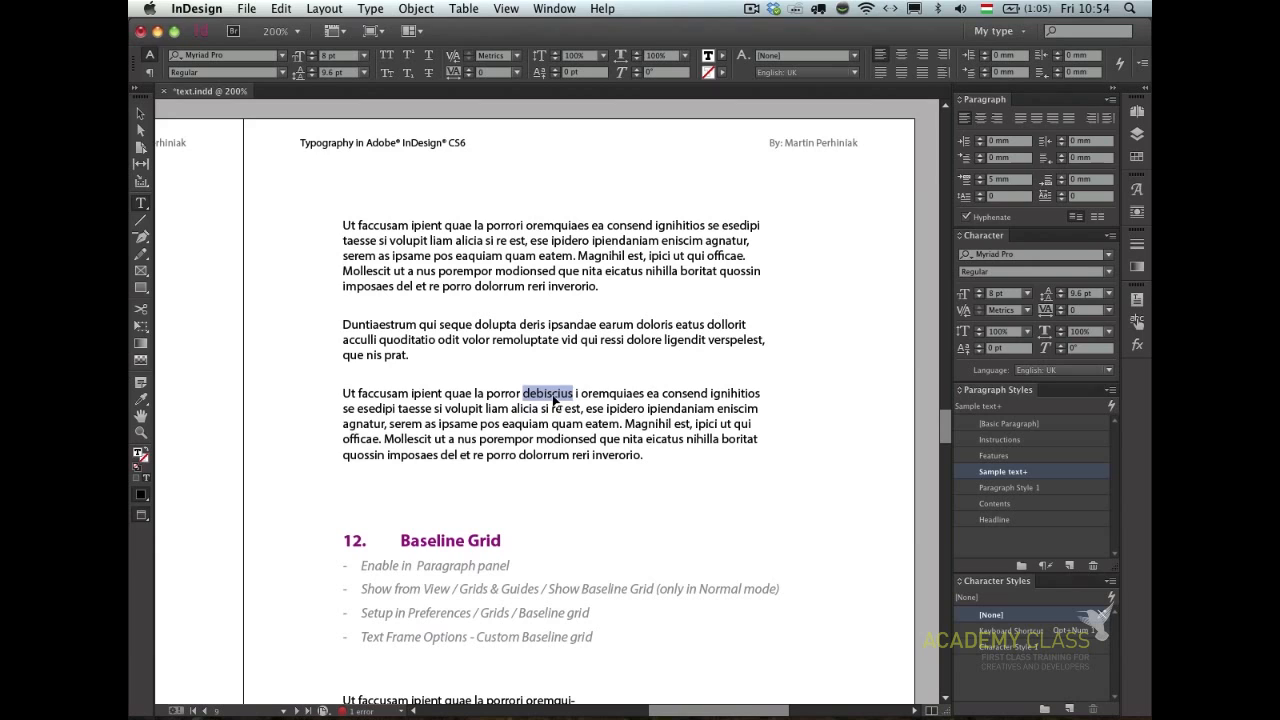
{"action": "left_click", "coordinate": [553, 392]}
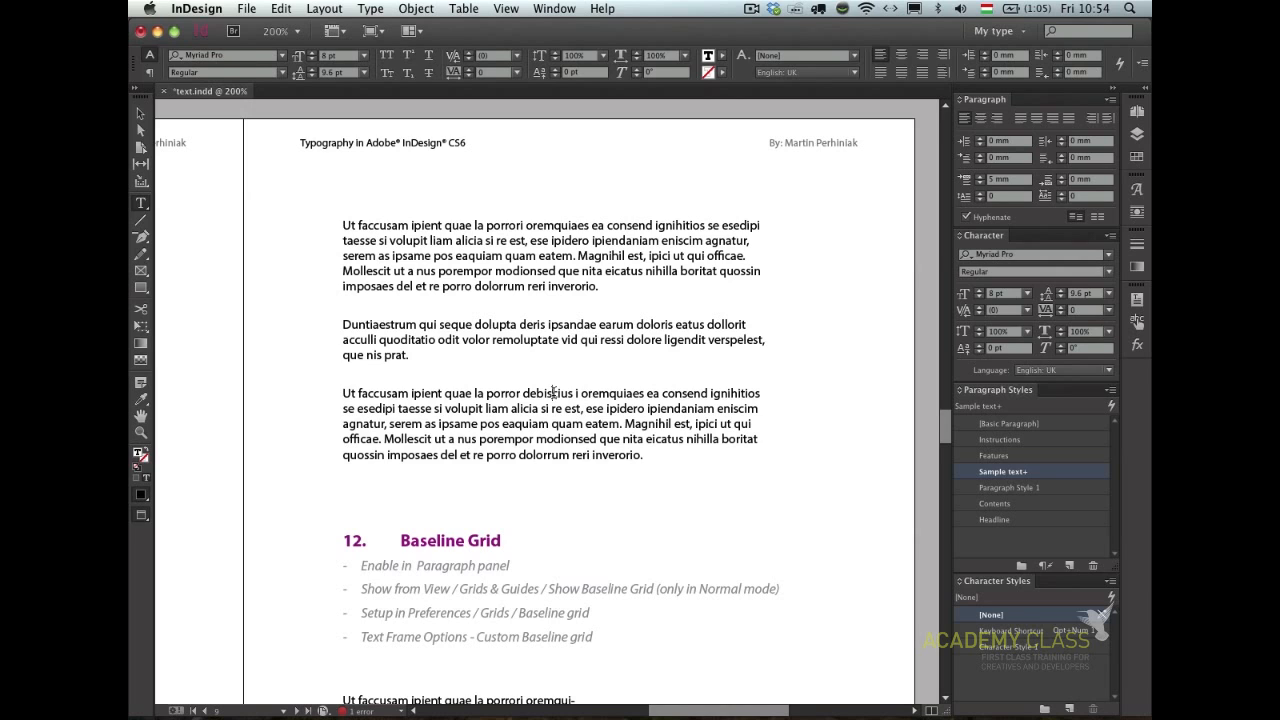
{"action": "key", "text": "Escape"}
{"action": "left_click", "coordinate": [610, 497]}
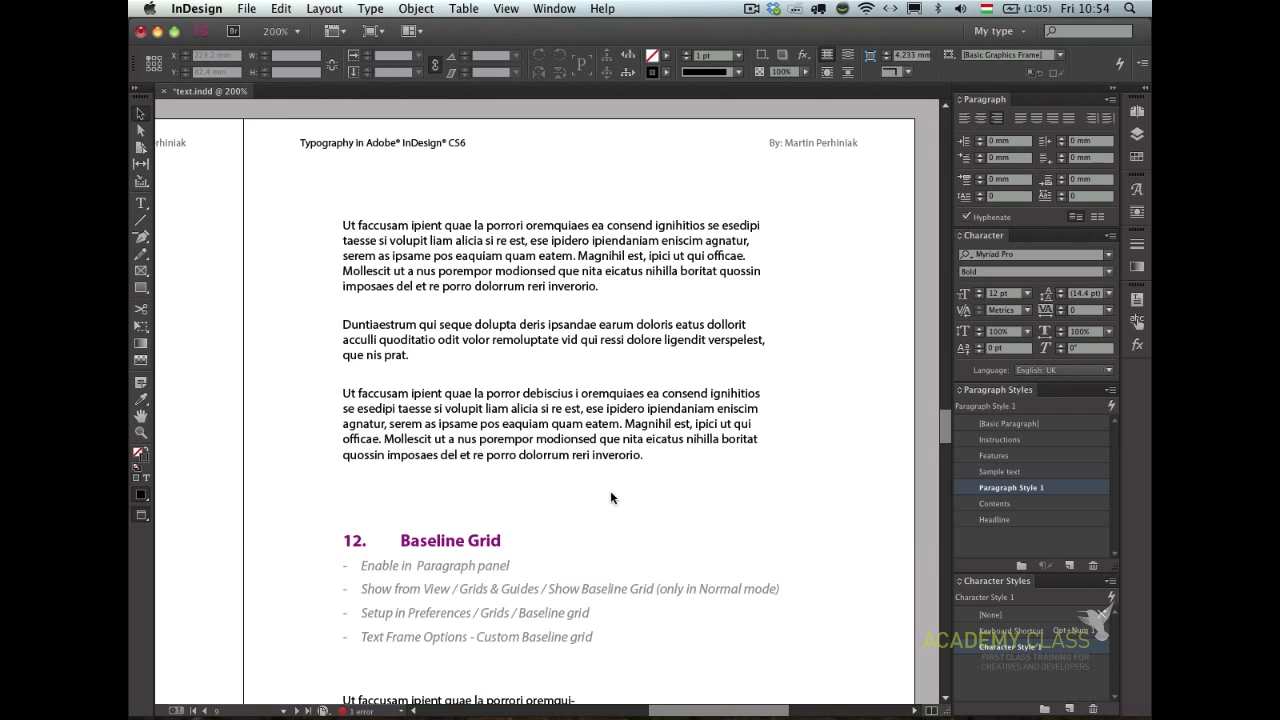
- Select the second column's text frame in the Baseline Grid section, and open its Text Frame Options without changing anything
{"action": "key", "text": "super+alt+0"}
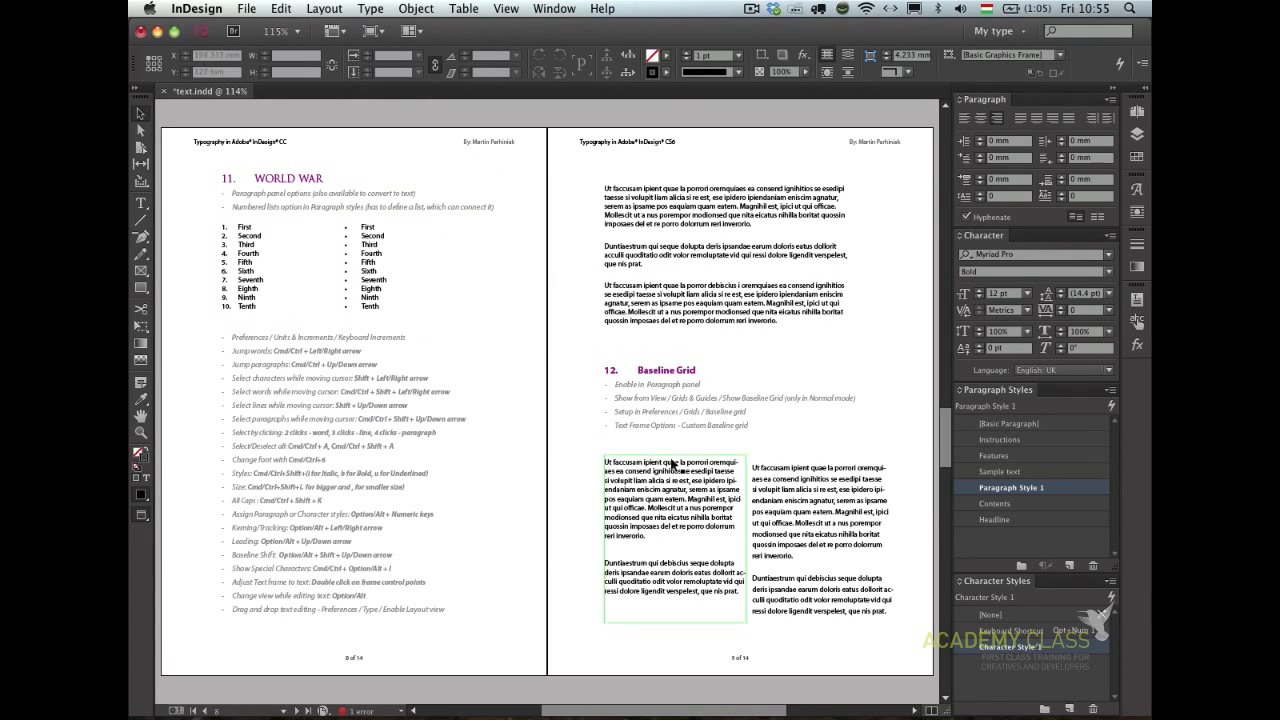
{"action": "left_click_drag", "start_coordinate": [559, 346], "coordinate": [919, 635]}
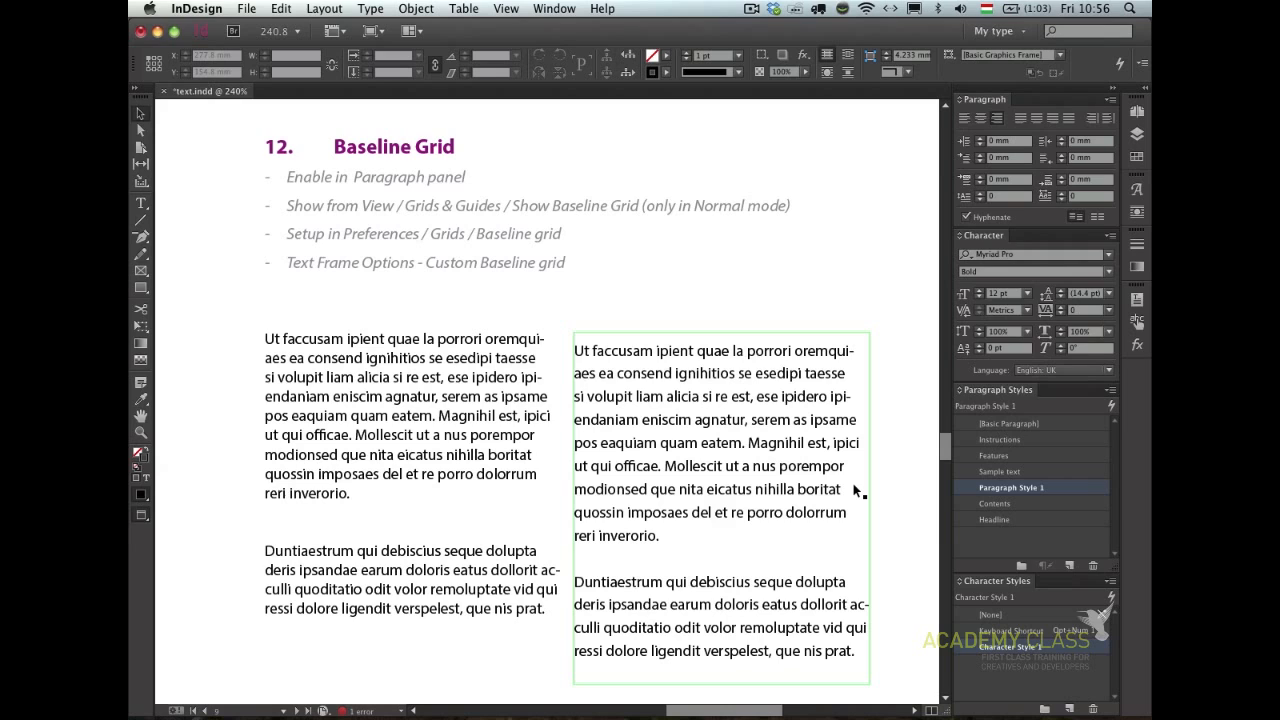
{"action": "left_click", "coordinate": [685, 428]}
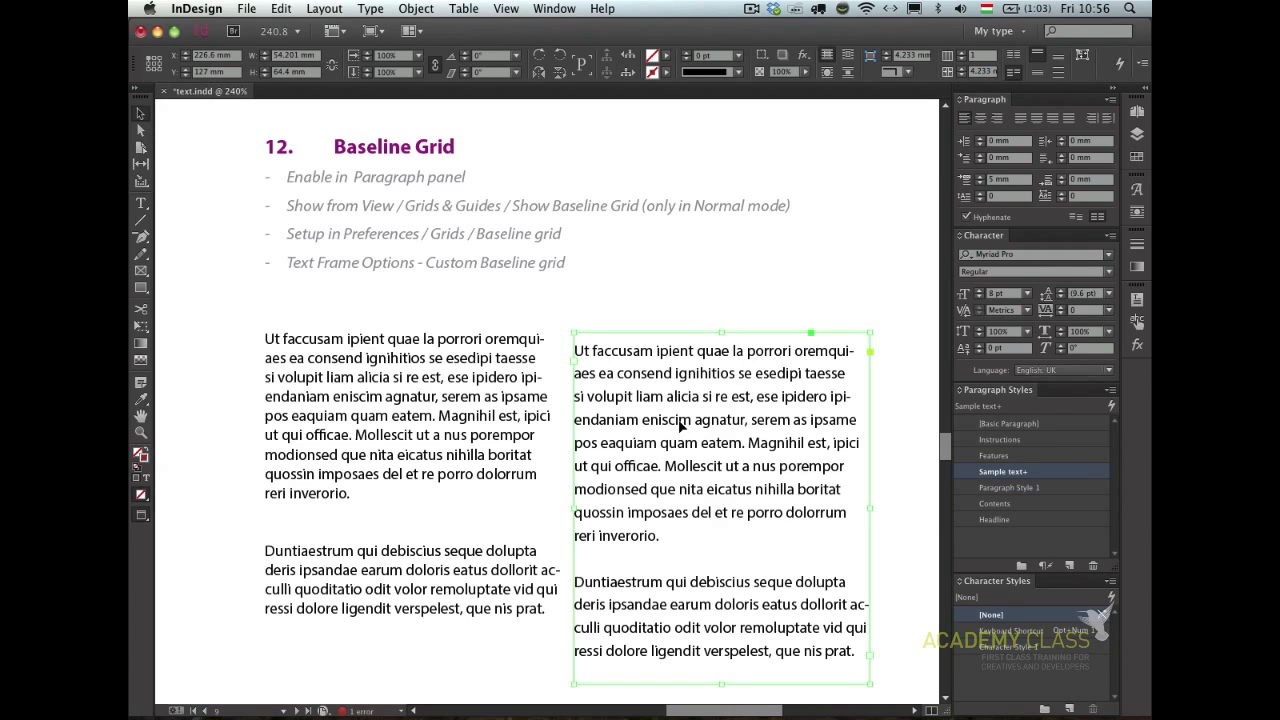
{"action": "key", "text": "super+b"}
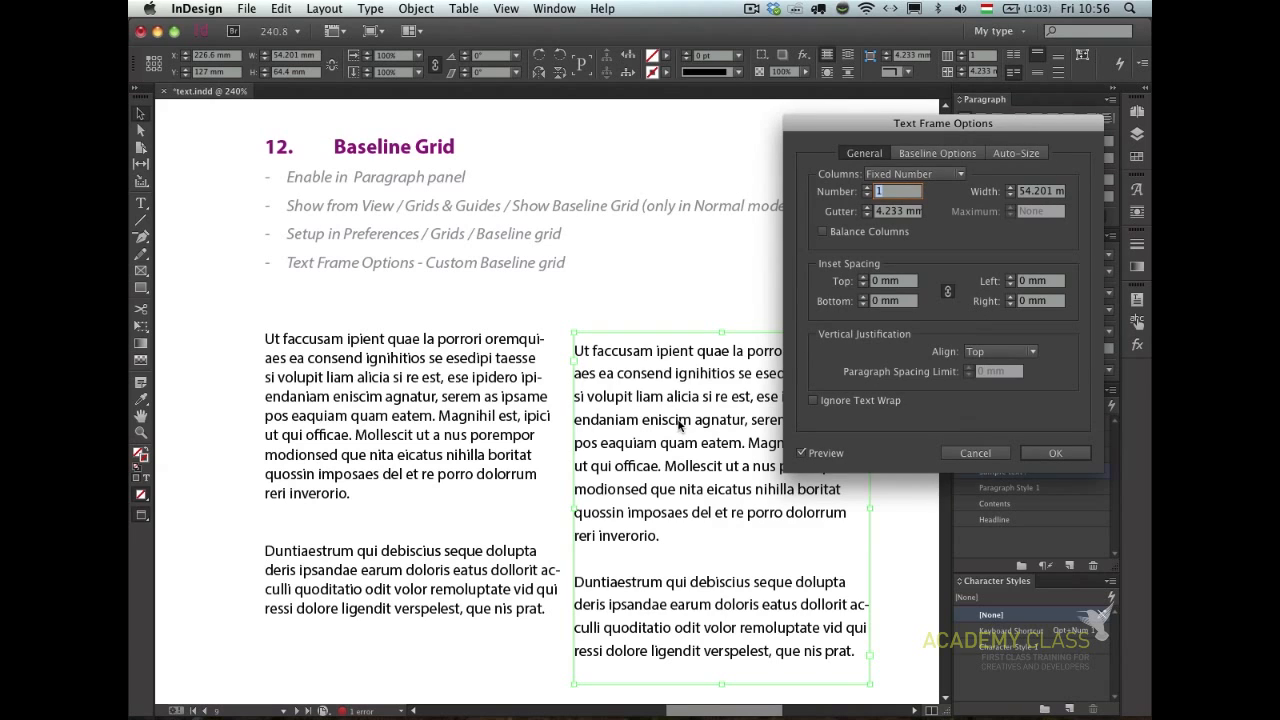
{"action": "left_click", "coordinate": [980, 452]}
{"action": "left_click", "coordinate": [400, 141]}
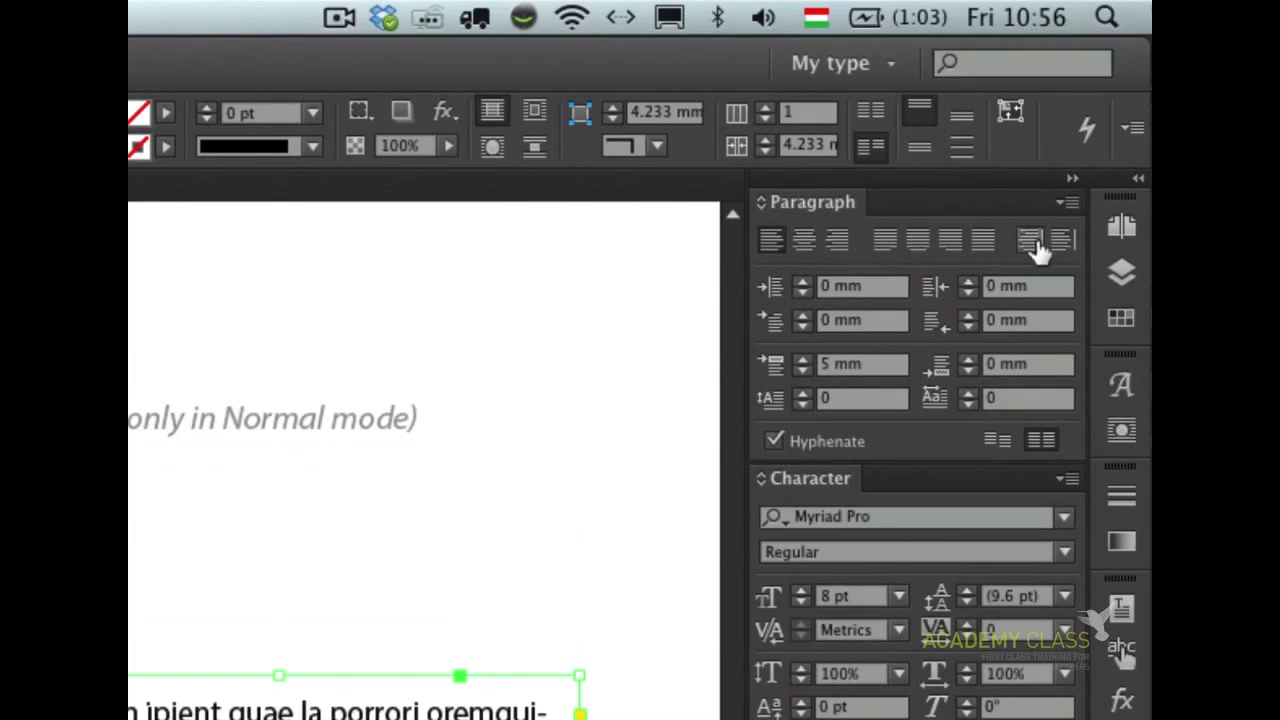
- Hide the additional options of the Paragraph panel and show them again
{"action": "left_click", "coordinate": [1070, 202]}
{"action": "left_click", "coordinate": [877, 229]}
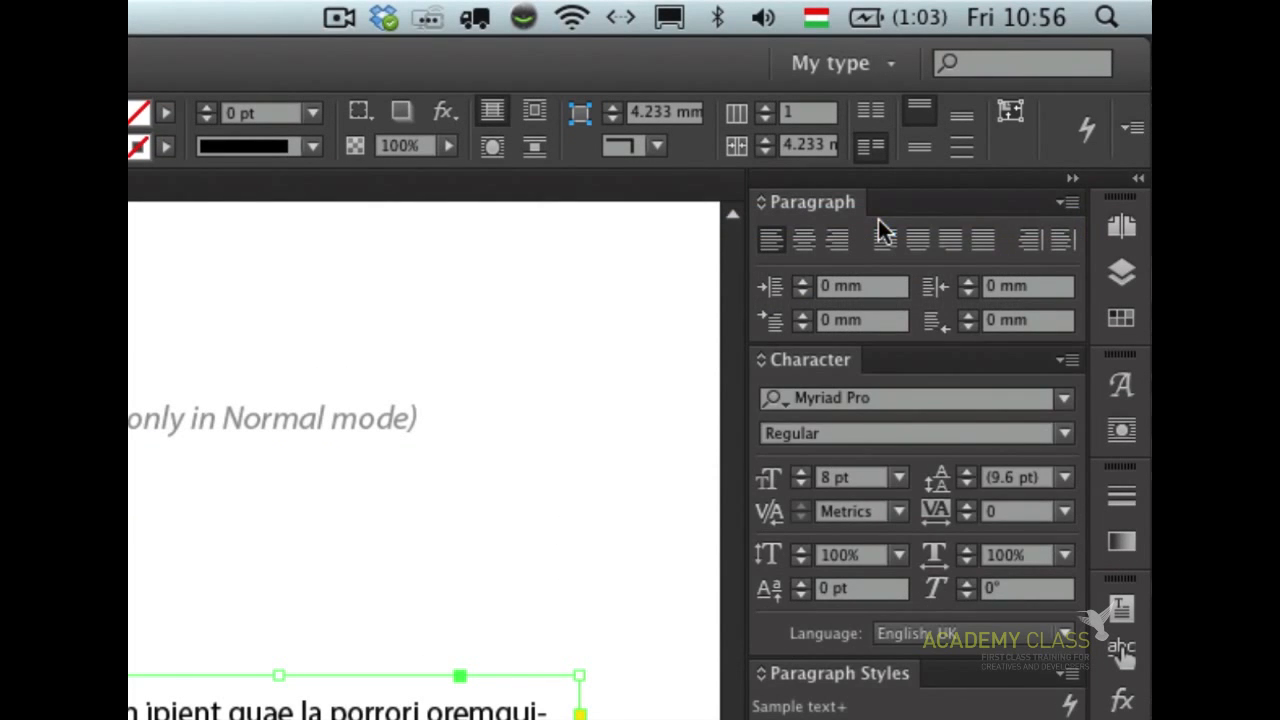
{"action": "left_click", "coordinate": [1066, 202]}
{"action": "left_click", "coordinate": [823, 228]}
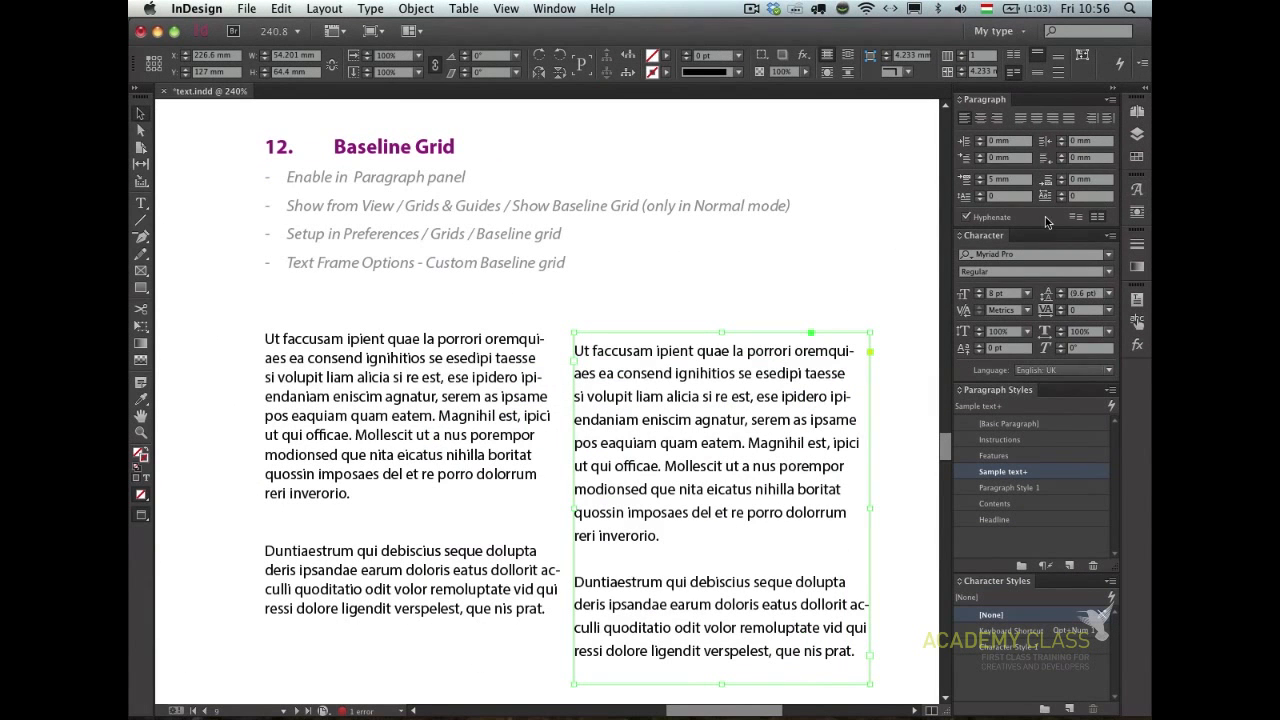
- Turn off baseline grid alignment for the second column, show the grid in Normal mode, and align the column to the grid again
{"action": "left_click", "coordinate": [1078, 217]}
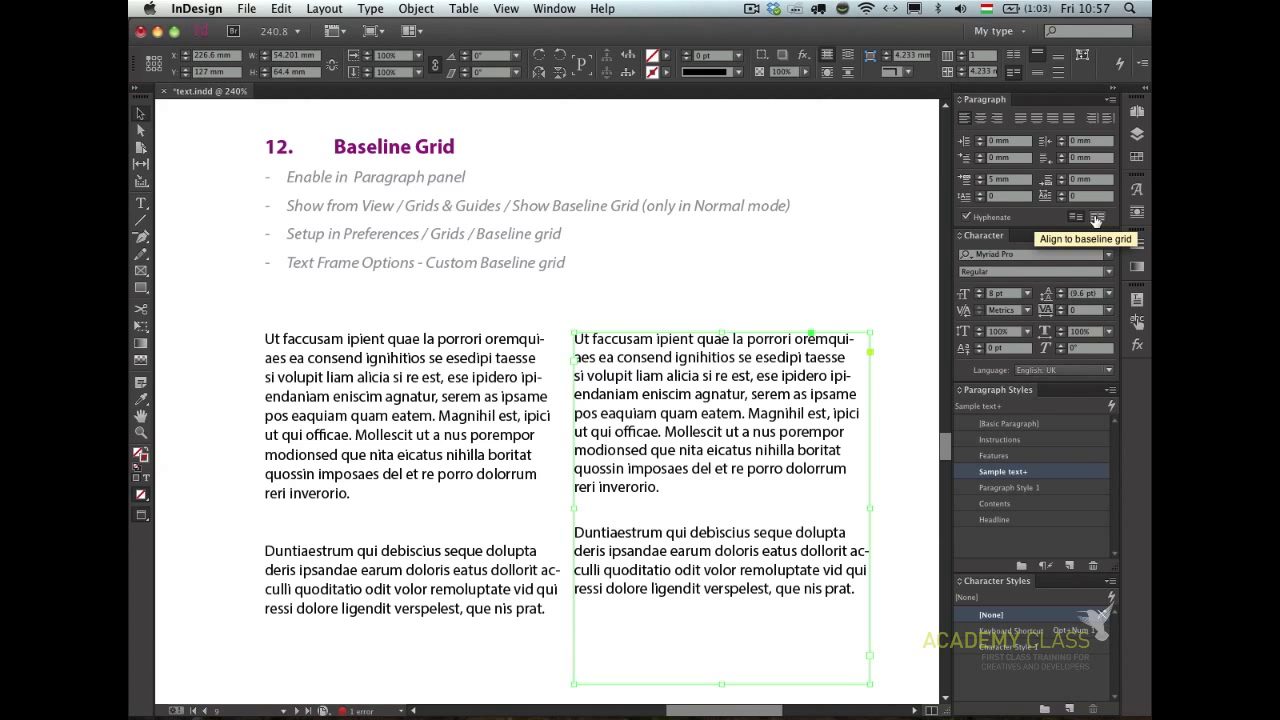
{"action": "key", "text": "w"}
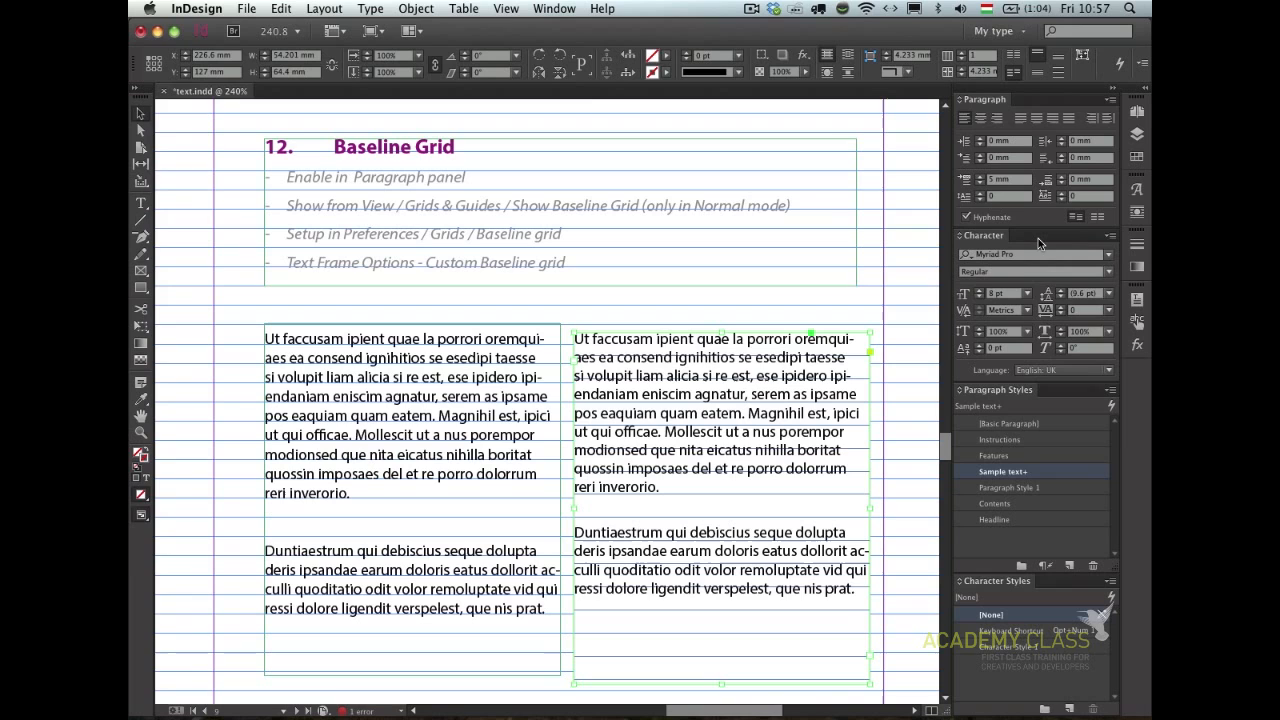
{"action": "left_click", "coordinate": [1098, 218]}
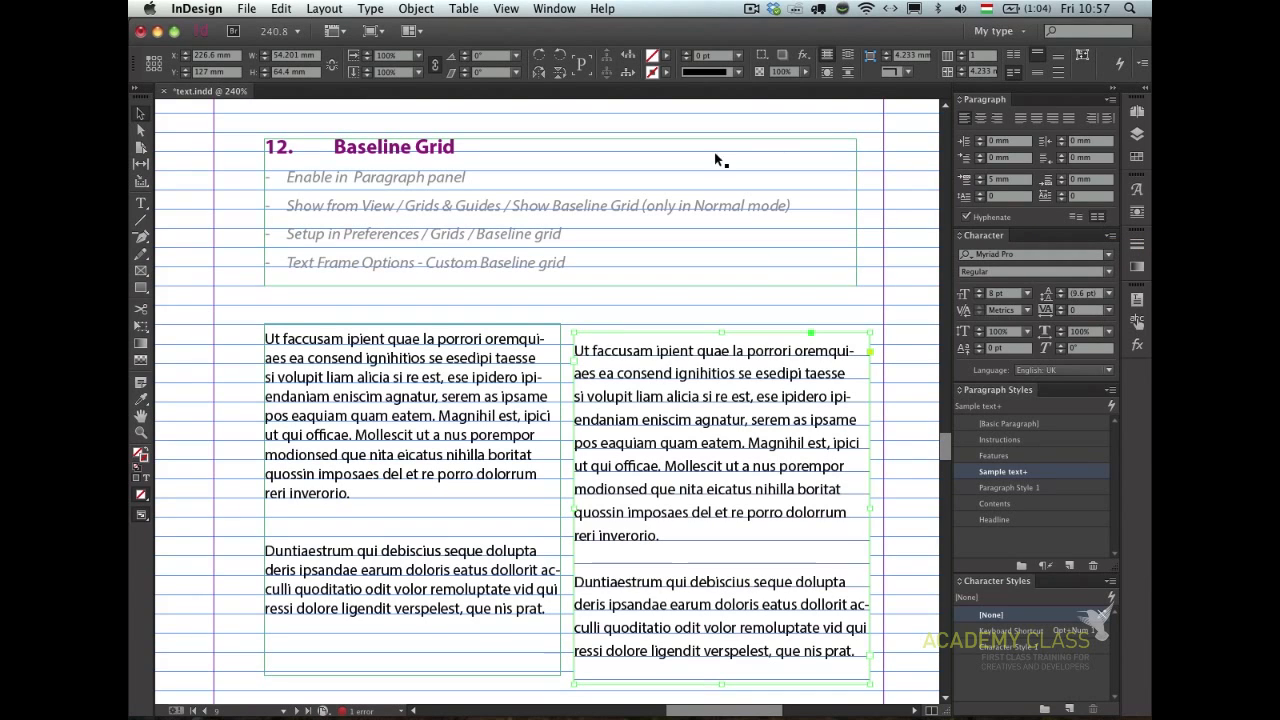
- Turn baseline grid alignment off and back on for the first column's text frame
{"action": "left_click", "coordinate": [415, 364]}
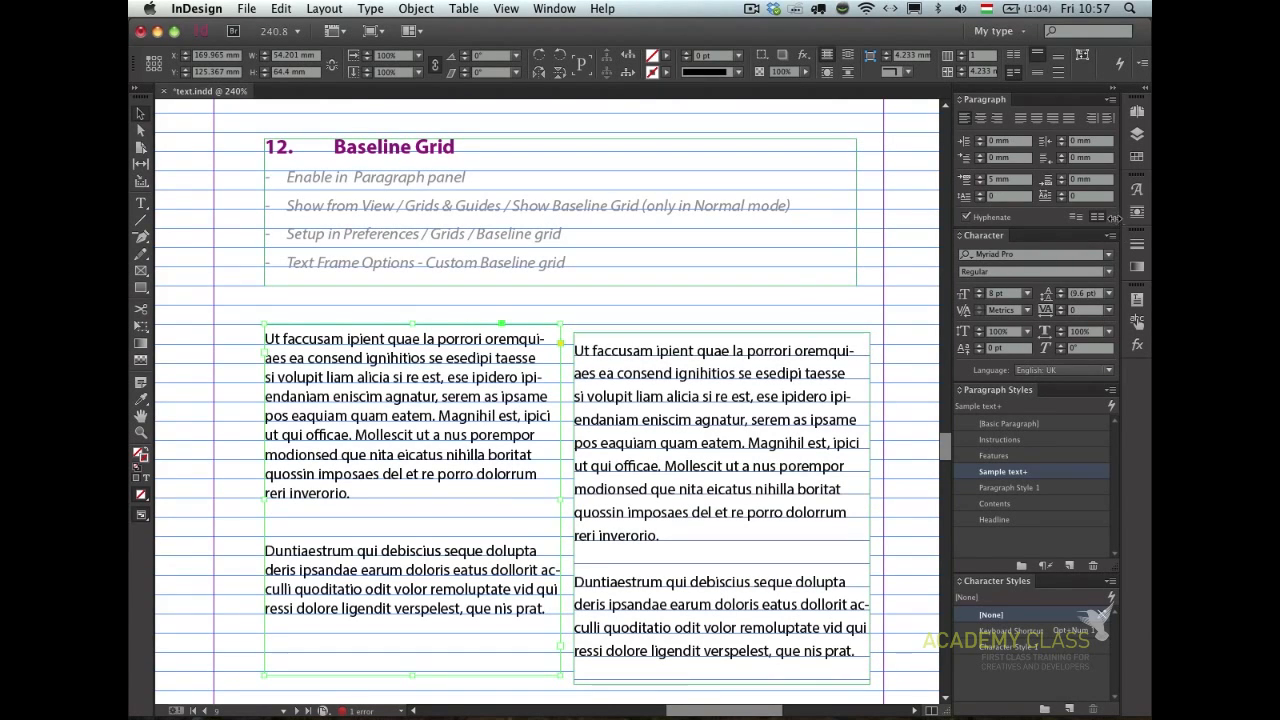
{"action": "left_click", "coordinate": [1076, 218]}
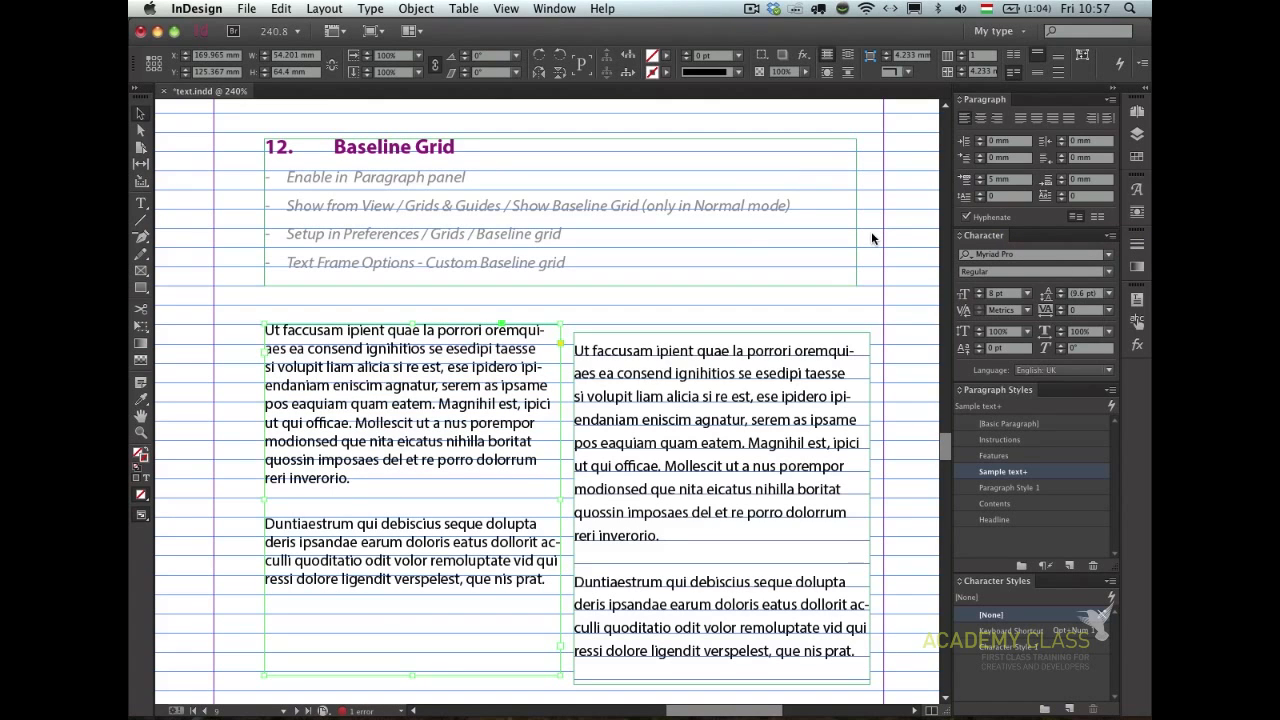
{"action": "left_click", "coordinate": [1097, 217]}
- Move the first column's frame down to about Y 128.2 mm and the second column's frame to about X 229.1 mm, Y 114.1 mm
{"action": "left_click_drag", "start_coordinate": [466, 377], "coordinate": [465, 390]}
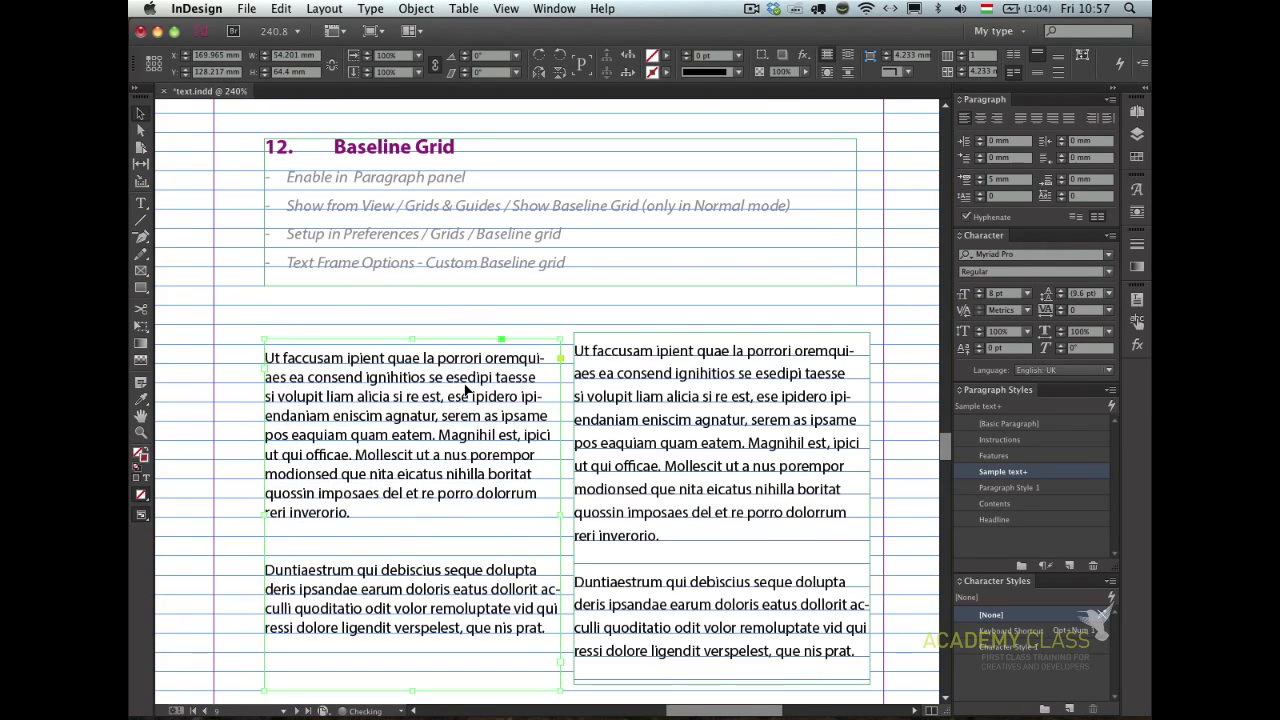
{"action": "left_click", "coordinate": [613, 371]}
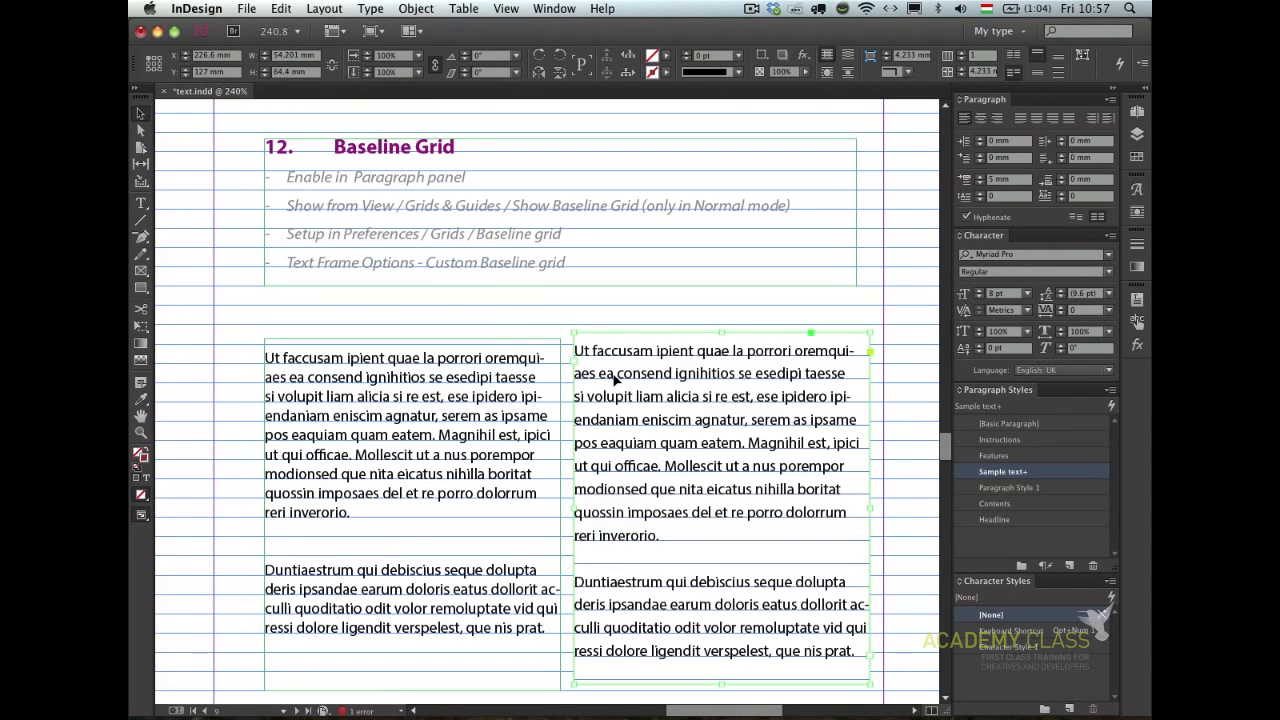
{"action": "left_click_drag", "start_coordinate": [623, 372], "coordinate": [662, 384]}
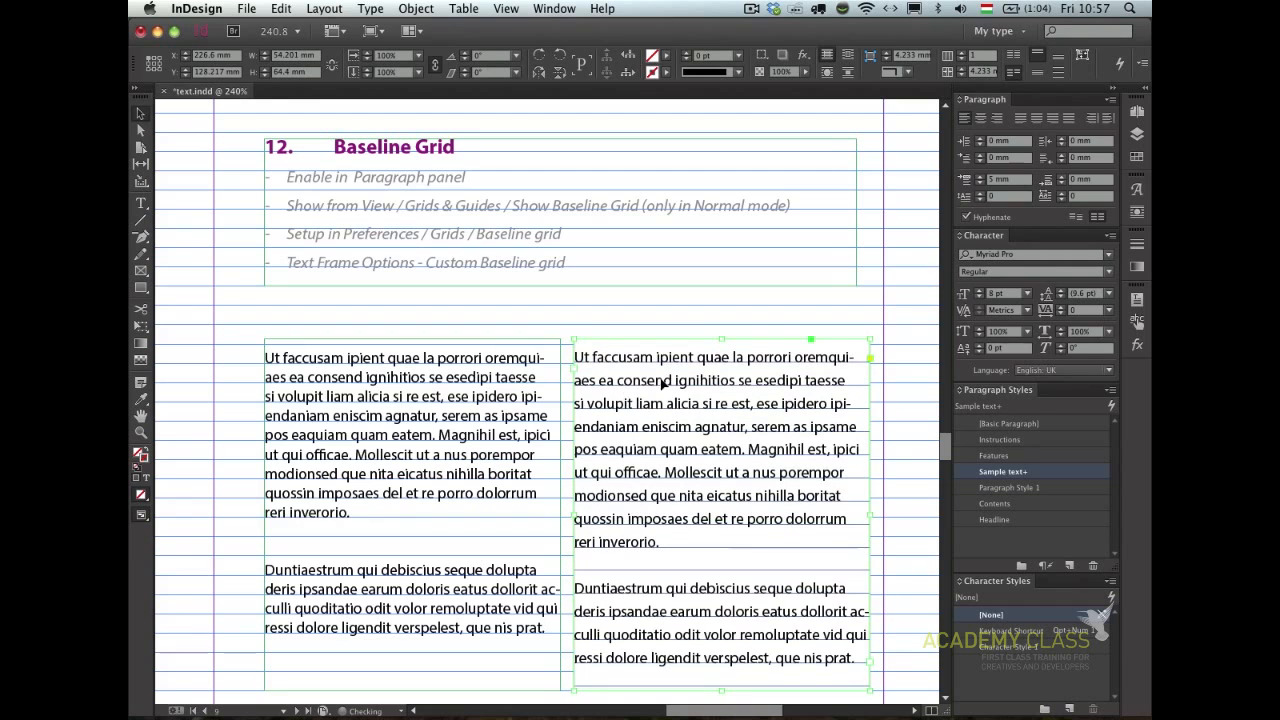
{"action": "left_click_drag", "start_coordinate": [640, 455], "coordinate": [655, 412]}
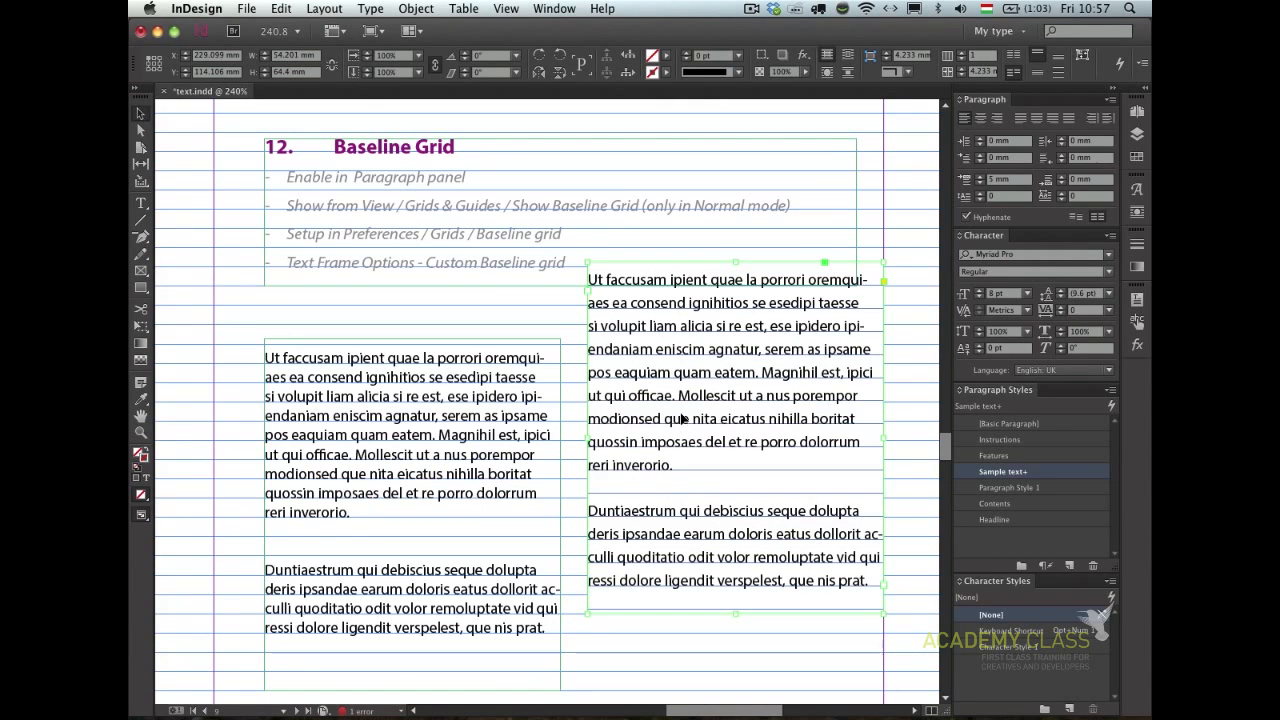
- Turn off the custom baseline grid in the second column's Text Frame Options
{"action": "key", "text": "super+b"}
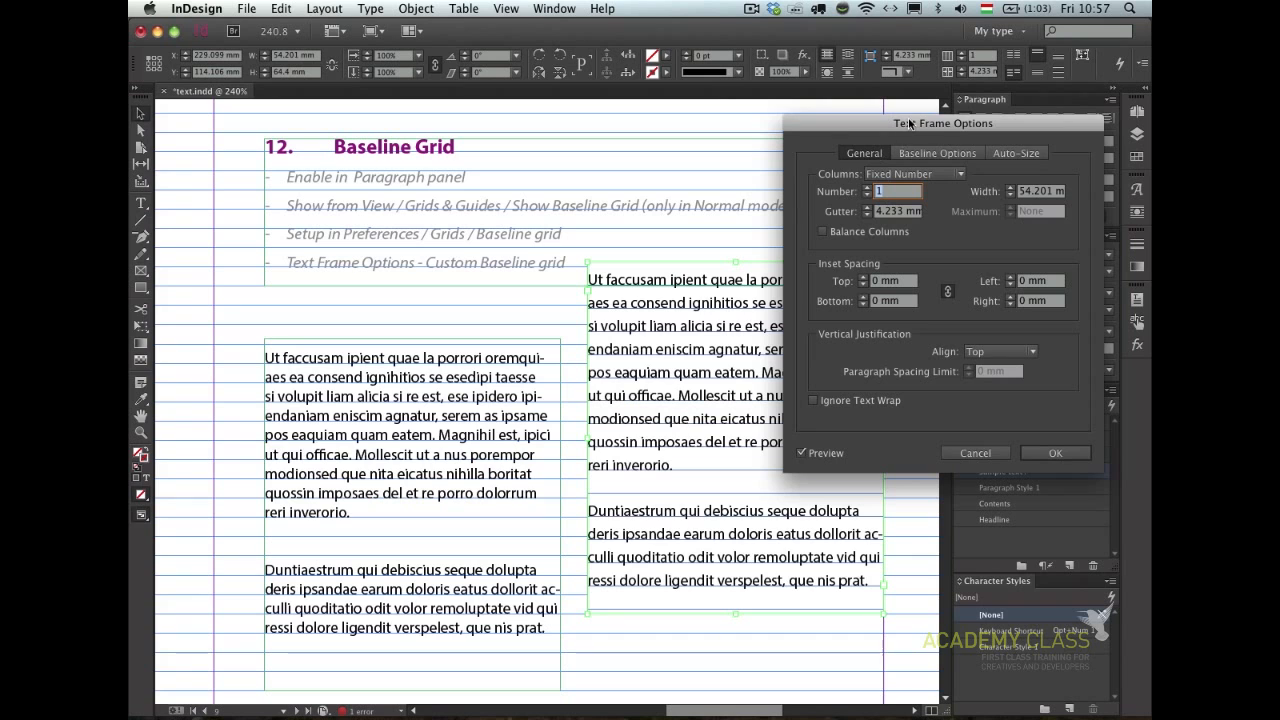
{"action": "left_click_drag", "start_coordinate": [910, 123], "coordinate": [346, 226]}
{"action": "left_click", "coordinate": [394, 263]}
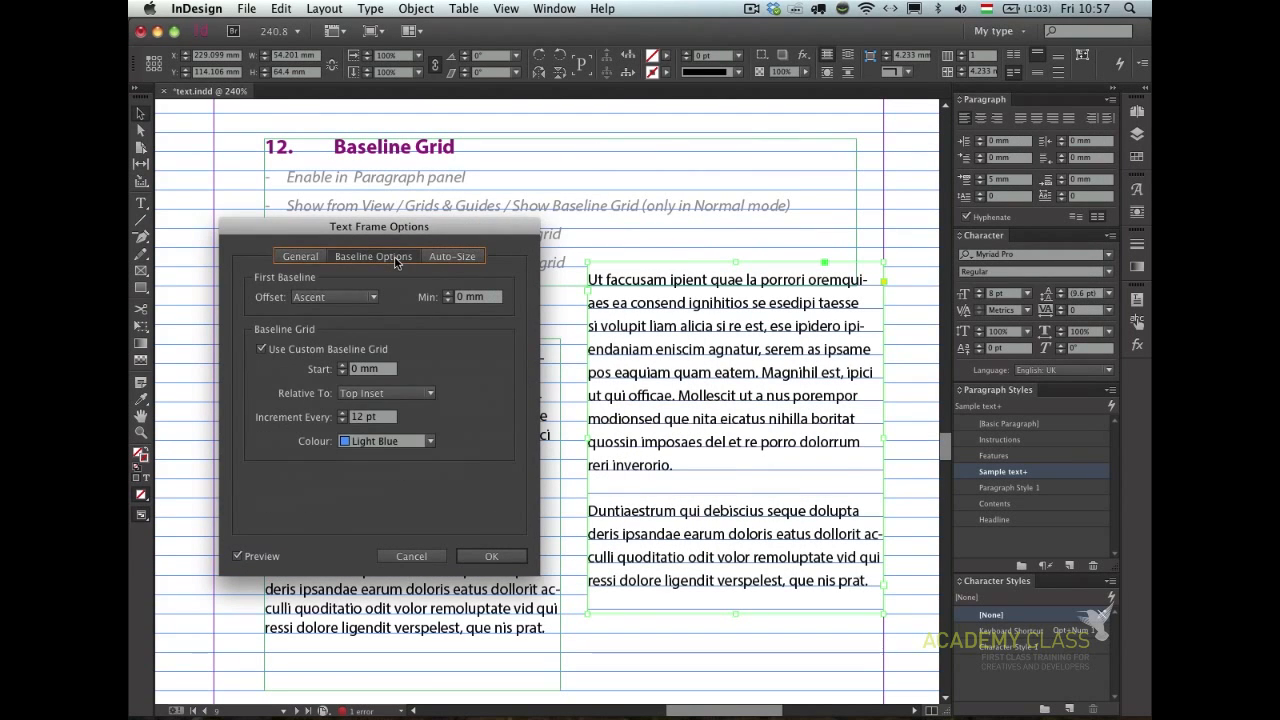
{"action": "left_click", "coordinate": [308, 349]}
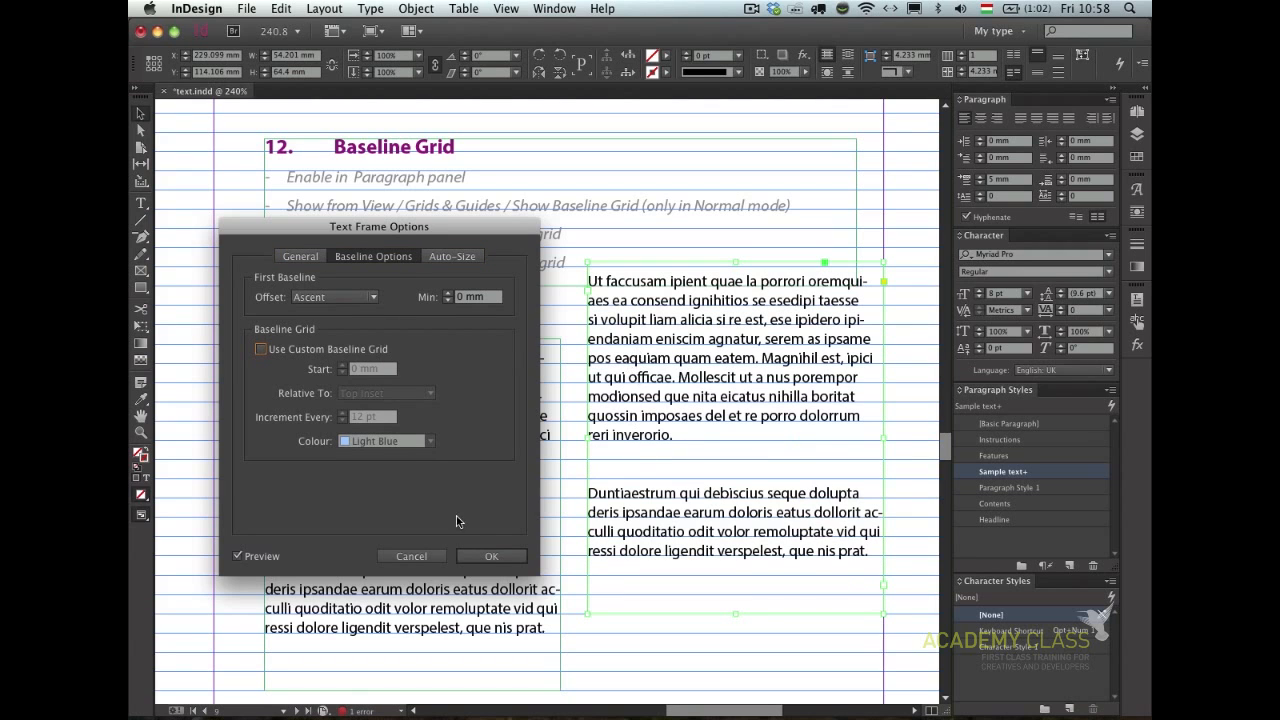
{"action": "left_click", "coordinate": [484, 555]}
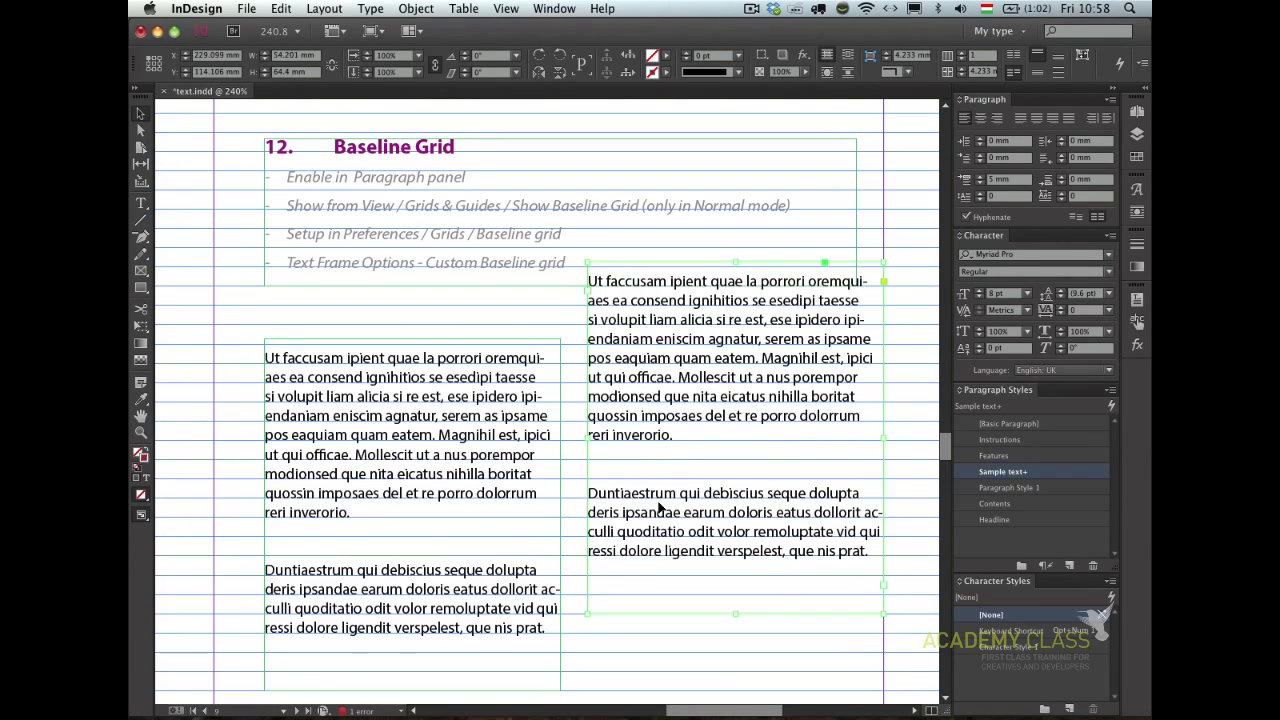
- Reposition both text frames side by side just below the instructions, with the first at about X 170.6 mm, Y 118.1 mm
{"action": "left_click_drag", "start_coordinate": [673, 352], "coordinate": [666, 488]}
{"action": "left_click_drag", "start_coordinate": [512, 420], "coordinate": [508, 356]}
{"action": "left_click_drag", "start_coordinate": [648, 449], "coordinate": [600, 370]}
{"action": "mouse_move", "coordinate": [508, 366]}
{"action": "left_mouse_down"}
{"action": "mouse_move", "coordinate": [493, 390]}
{"action": "mouse_move", "coordinate": [497, 368]}
{"action": "left_mouse_up"}
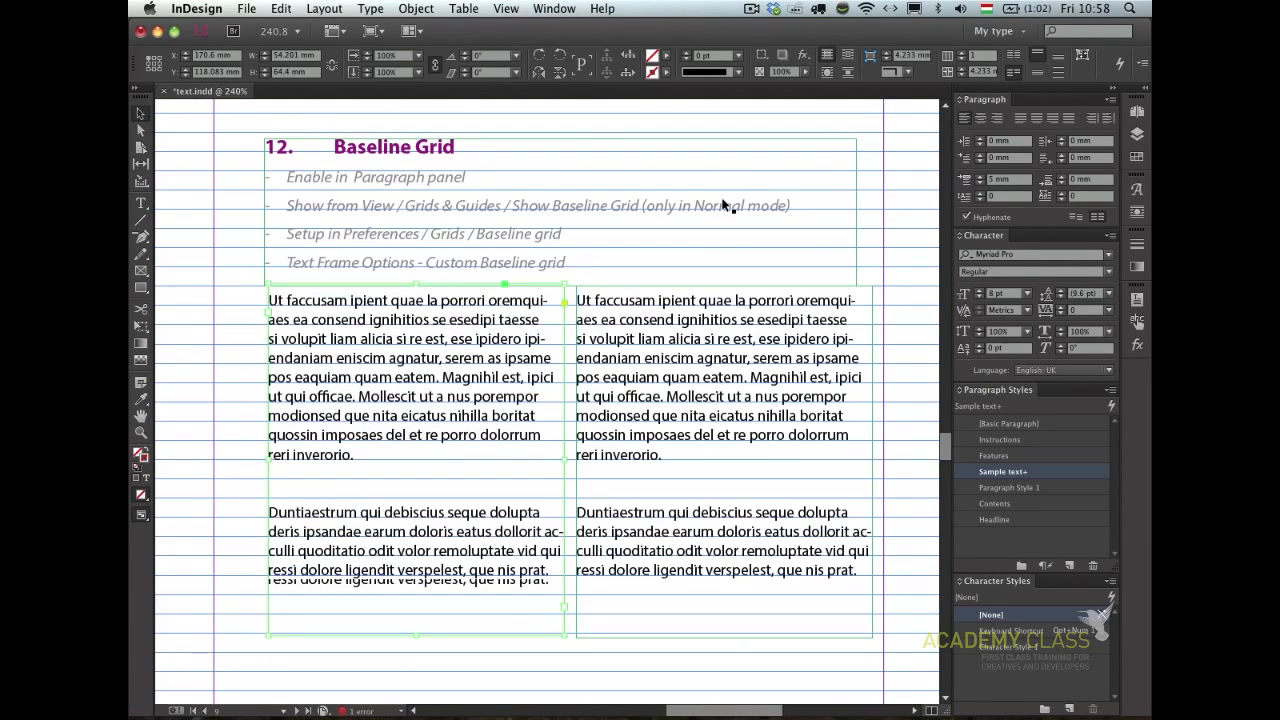
- Review the baseline grid's colour, start, increment and view threshold settings in the Grids preferences, and close them without changes
{"action": "left_click", "coordinate": [718, 246]}
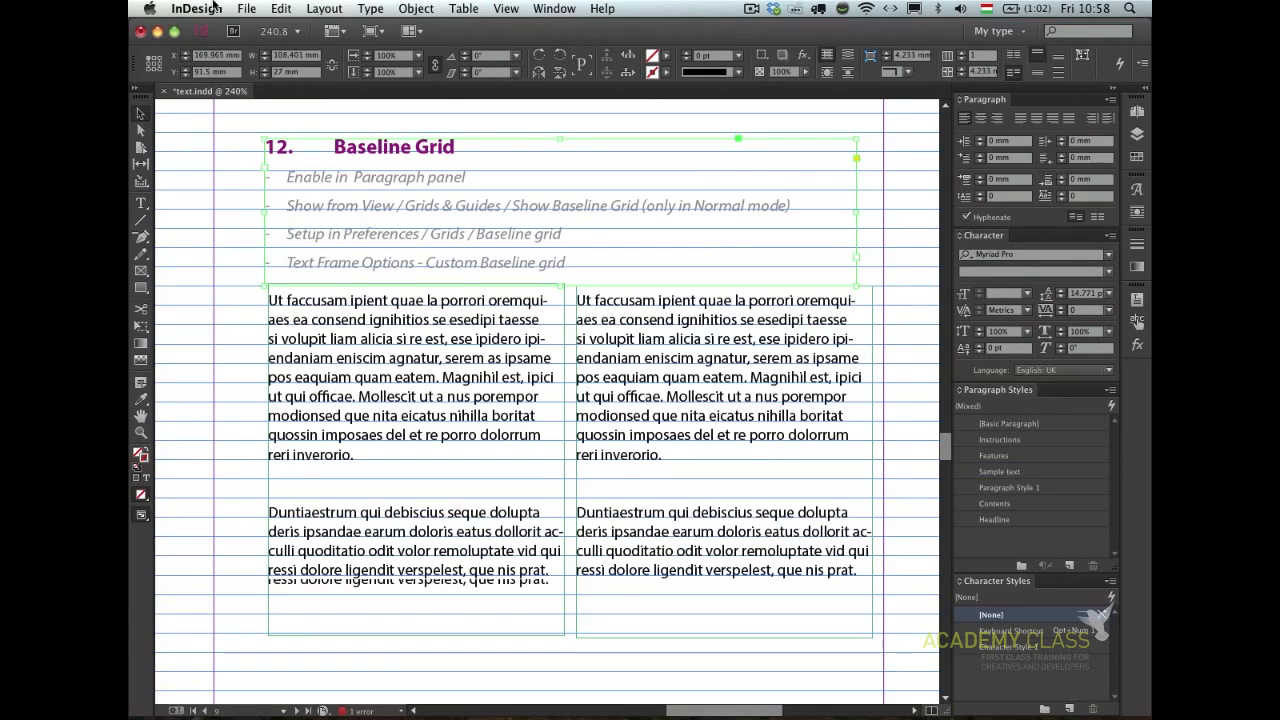
{"action": "left_click", "coordinate": [214, 8]}
{"action": "mouse_move", "coordinate": [240, 73]}
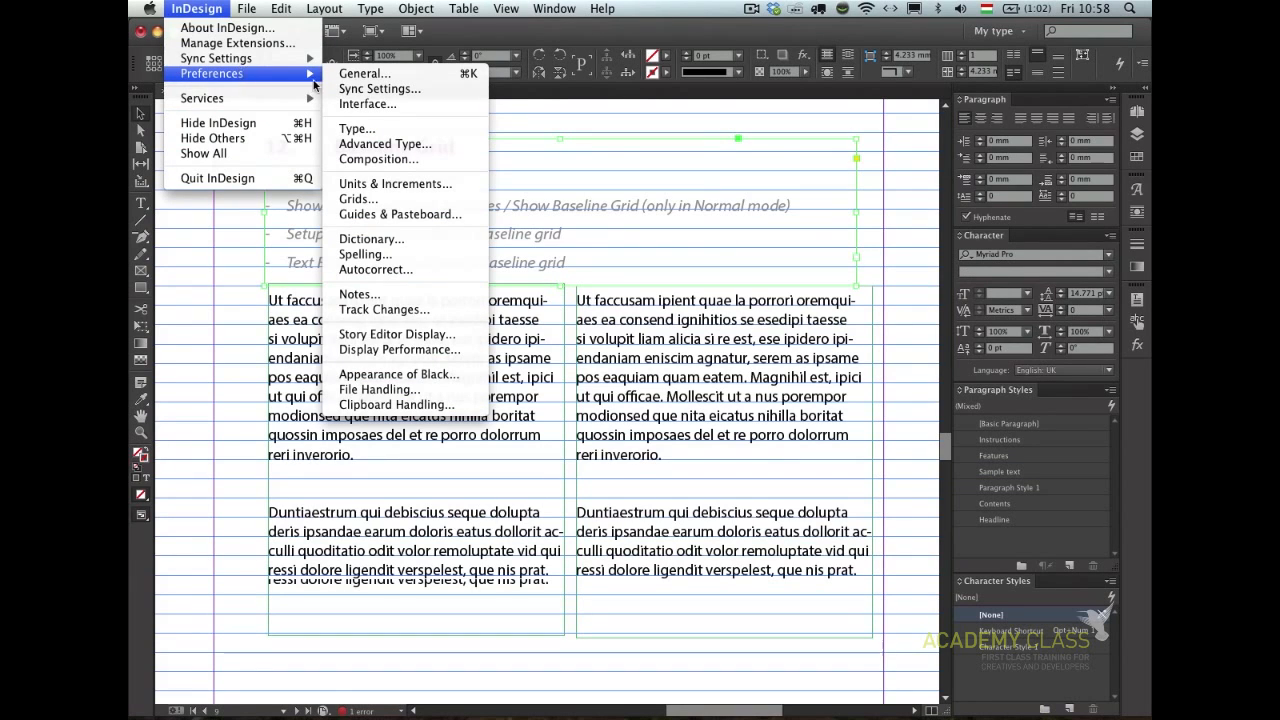
{"action": "left_click", "coordinate": [364, 199]}
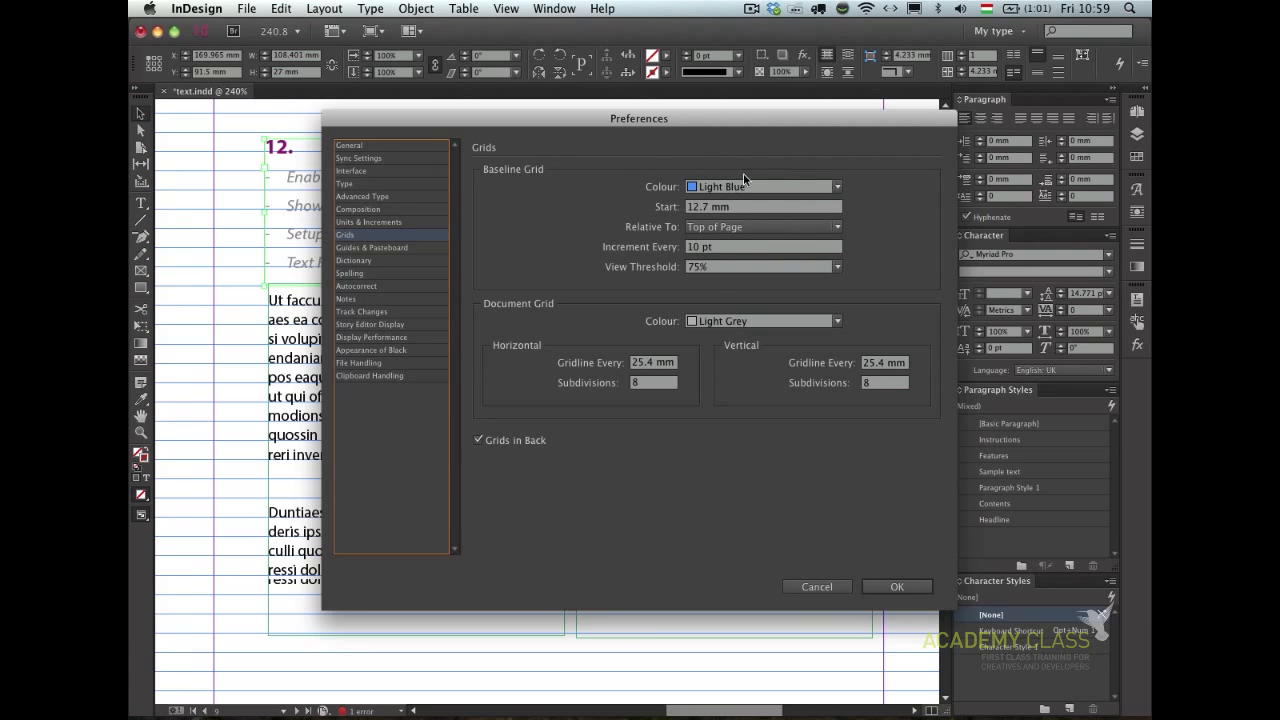
{"action": "left_click", "coordinate": [705, 186]}
{"action": "left_click", "coordinate": [588, 199]}
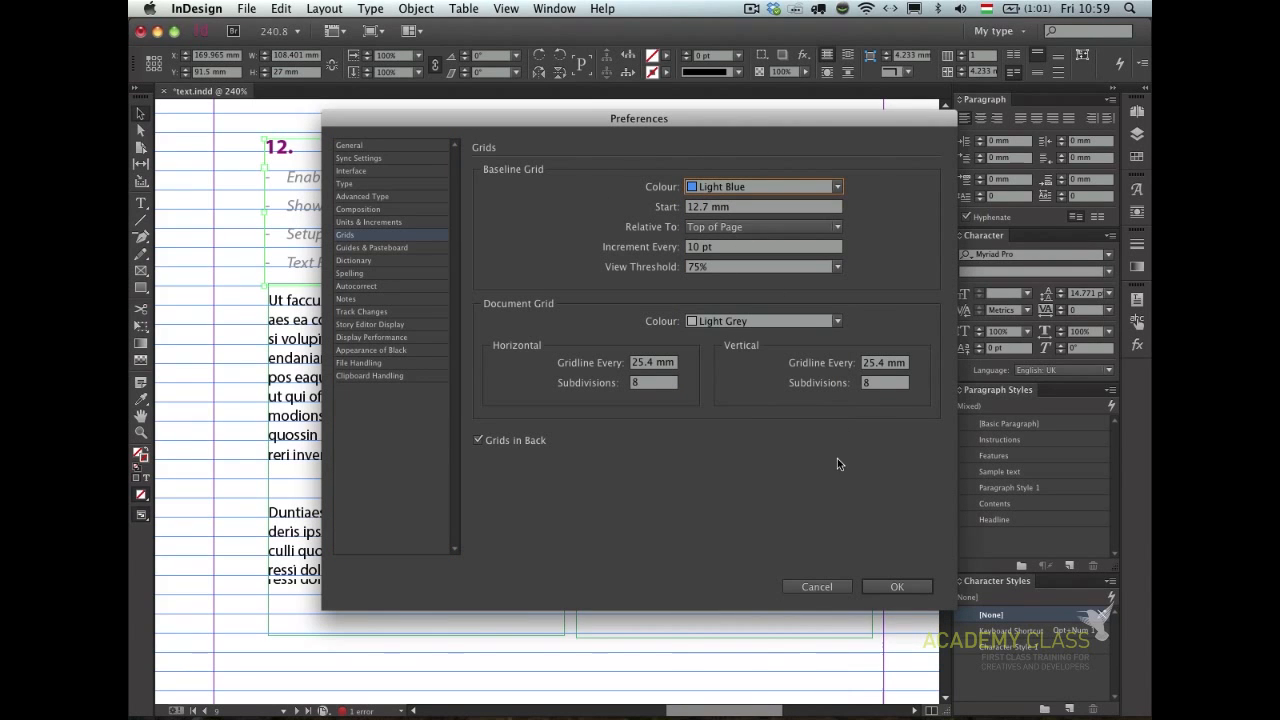
{"action": "left_click", "coordinate": [815, 587]}
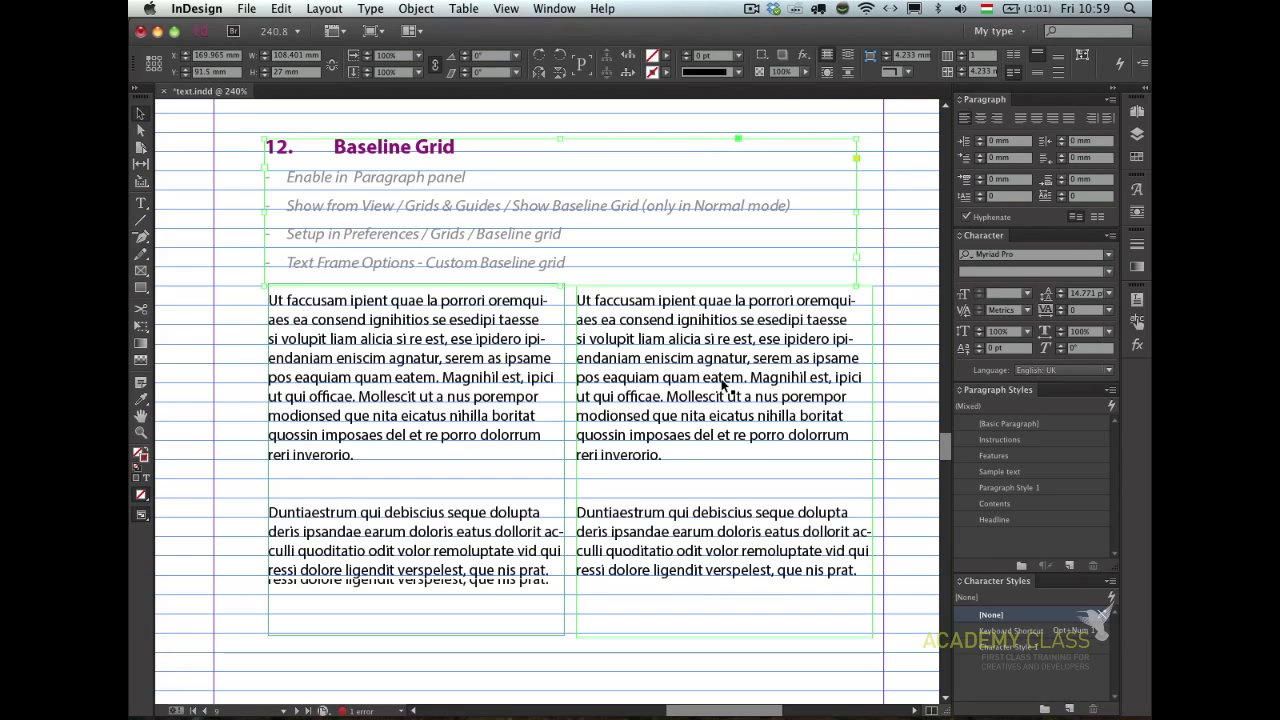
- Deselect everything, hide the grid and guides, and look through the following spreads before focusing on section 13, Inset spacing
{"action": "key", "text": "super+alt+0"}
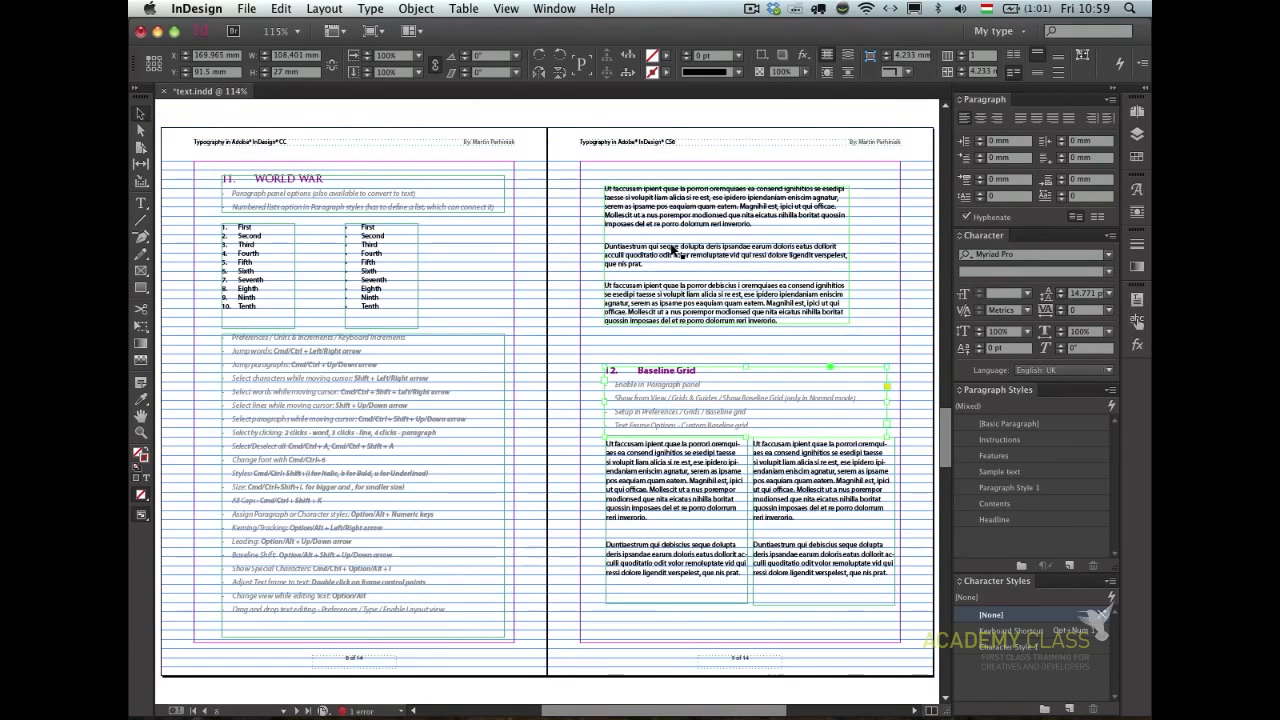
{"action": "left_click", "coordinate": [911, 311]}
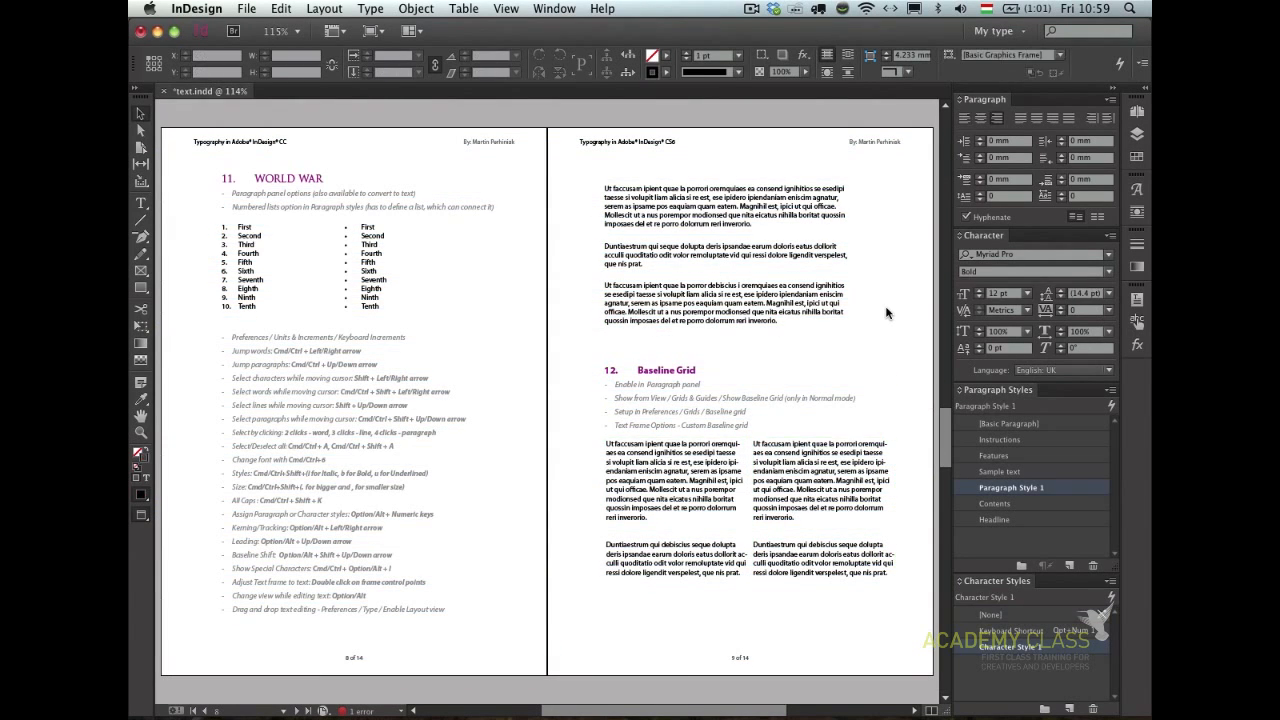
{"action": "key", "text": "alt+Page_Down"}
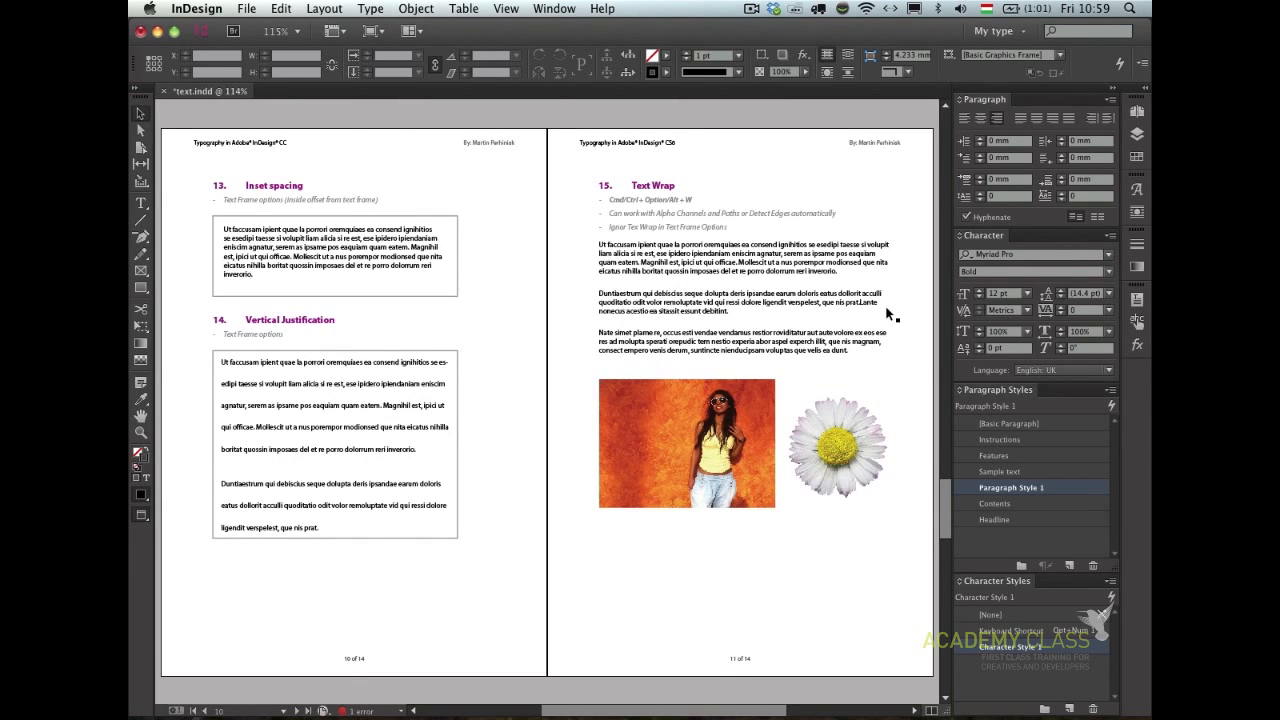
{"action": "key", "text": "alt+Page_Down"}
{"action": "key", "text": "alt+Page_Down"}
{"action": "key", "text": "alt+Page_Up"}
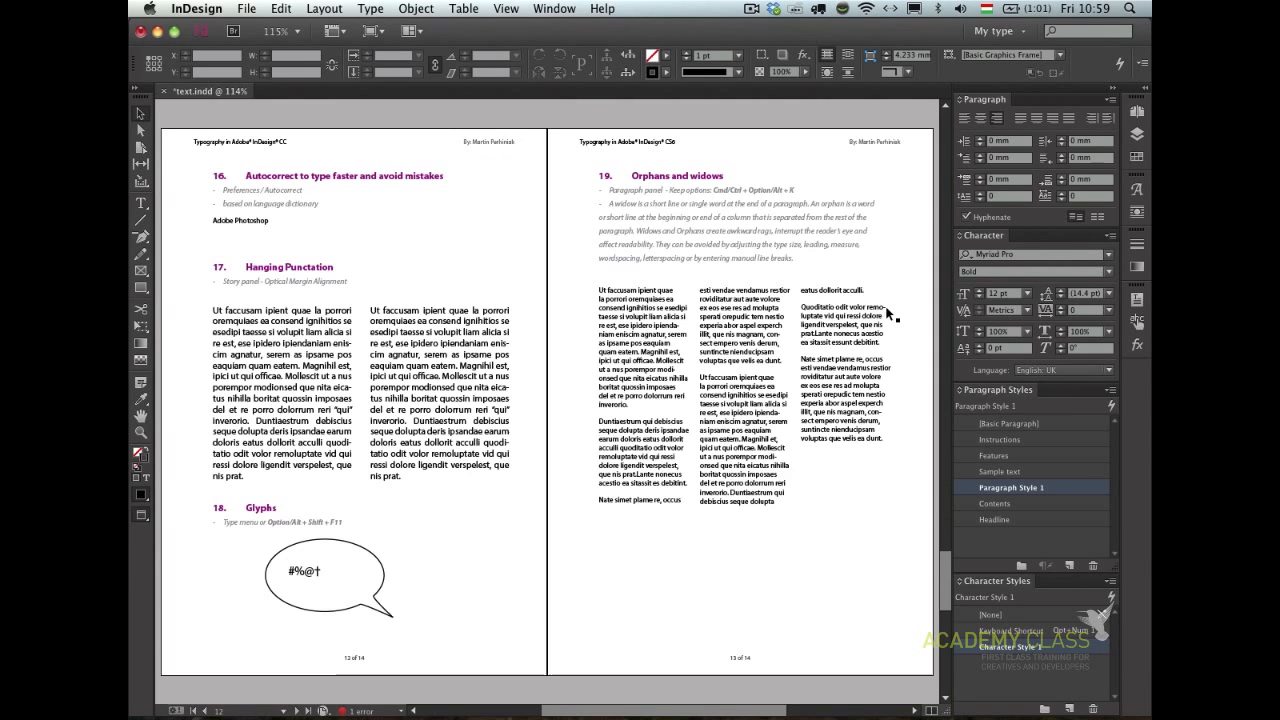
{"action": "key", "text": "alt+Page_Up"}
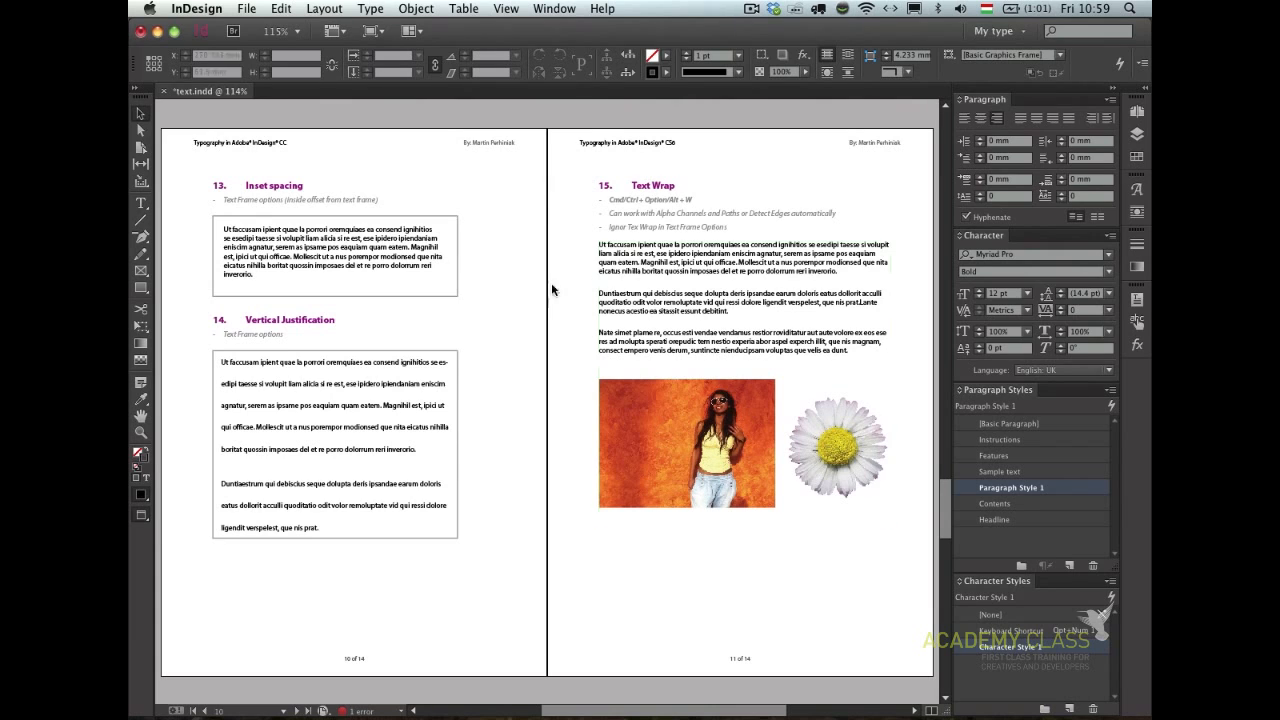
{"action": "key", "text": "super+space"}
{"action": "left_click_drag", "start_coordinate": [176, 166], "coordinate": [488, 318]}
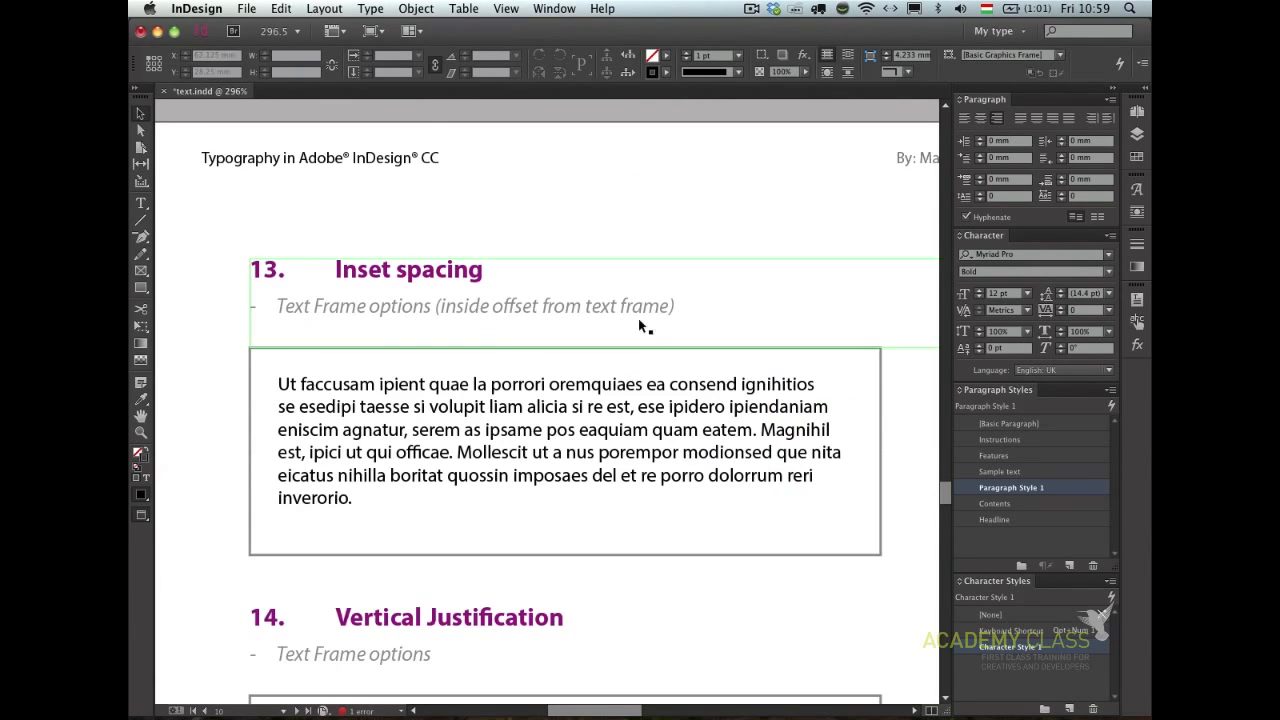
- Try an inset spacing of 7 mm on all sides of section 13's text frame in Text Frame Options
{"action": "left_click", "coordinate": [672, 422]}
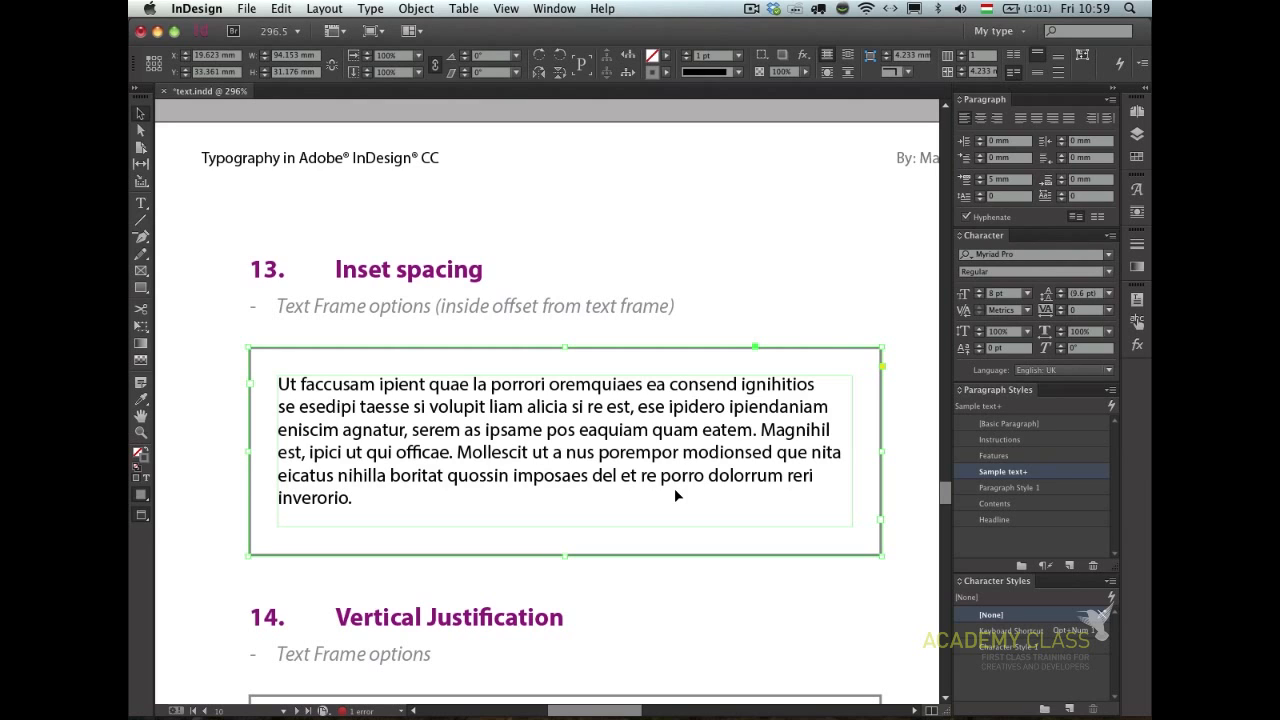
{"action": "key", "text": "super+b"}
{"action": "left_click_drag", "start_coordinate": [470, 230], "coordinate": [997, 107]}
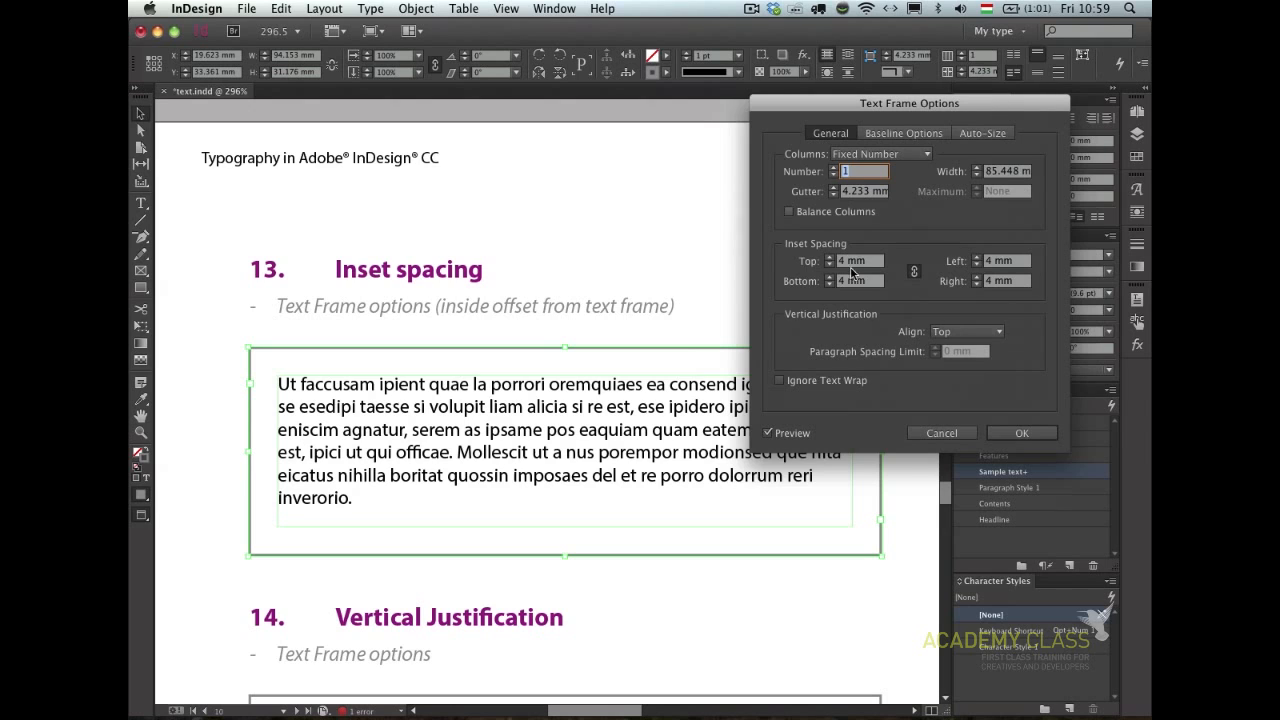
{"action": "left_click", "coordinate": [829, 258]}
{"action": "left_click", "coordinate": [829, 258]}
{"action": "left_click", "coordinate": [829, 259]}
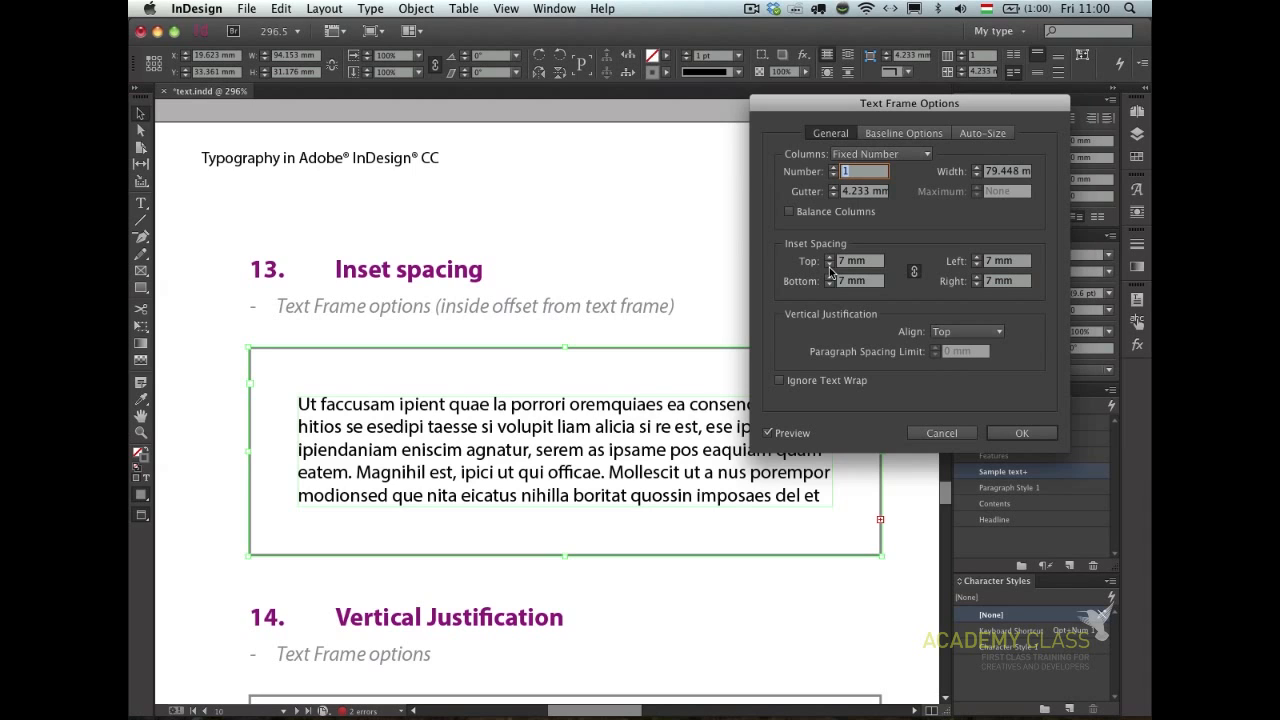
- Reduce the text frame's inset spacing to 0 mm on all sides
{"action": "left_click", "coordinate": [829, 265]}
{"action": "left_click", "coordinate": [829, 265]}
{"action": "left_click", "coordinate": [829, 265]}
{"action": "left_click", "coordinate": [829, 265]}
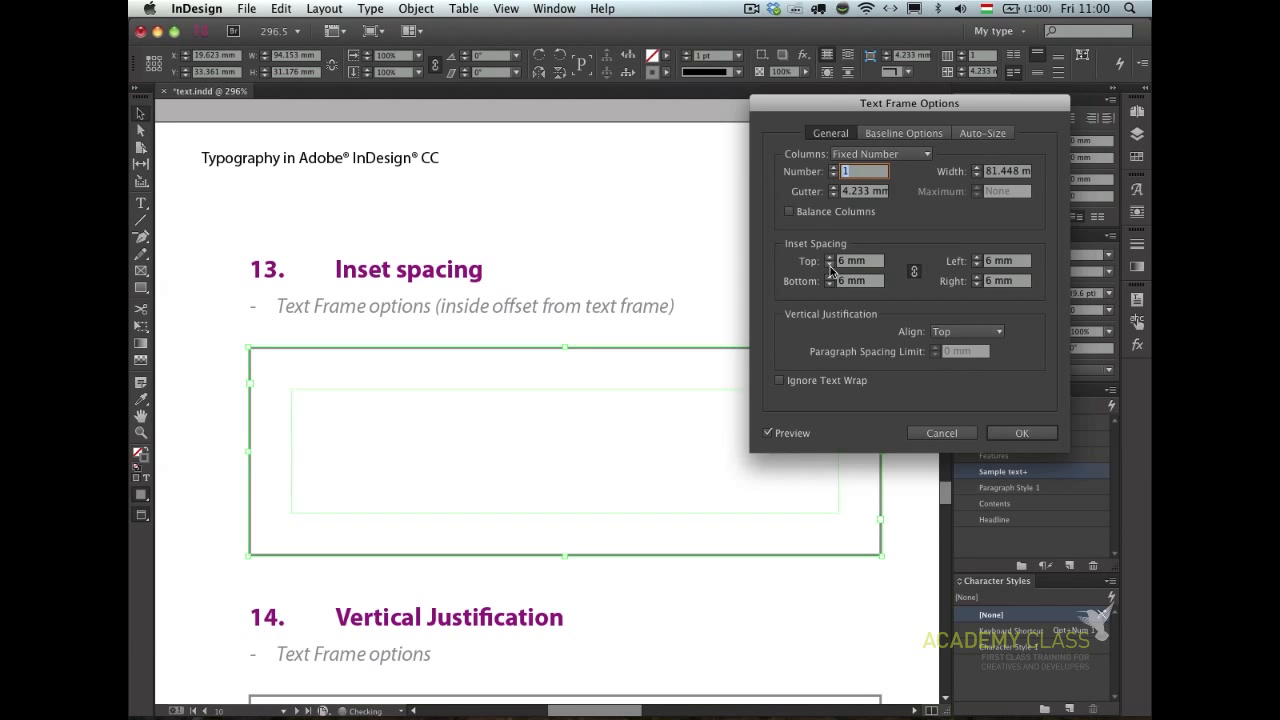
{"action": "left_click", "coordinate": [829, 265]}
{"action": "left_click", "coordinate": [829, 265]}
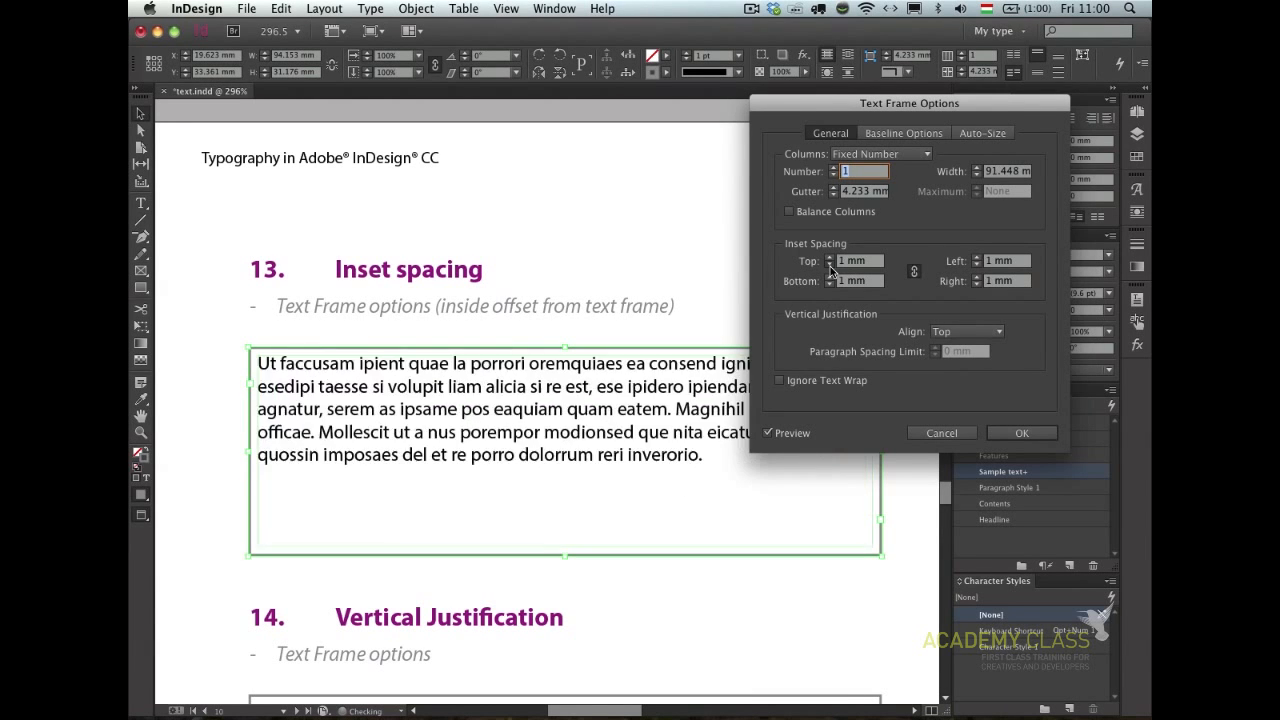
{"action": "left_click", "coordinate": [829, 265]}
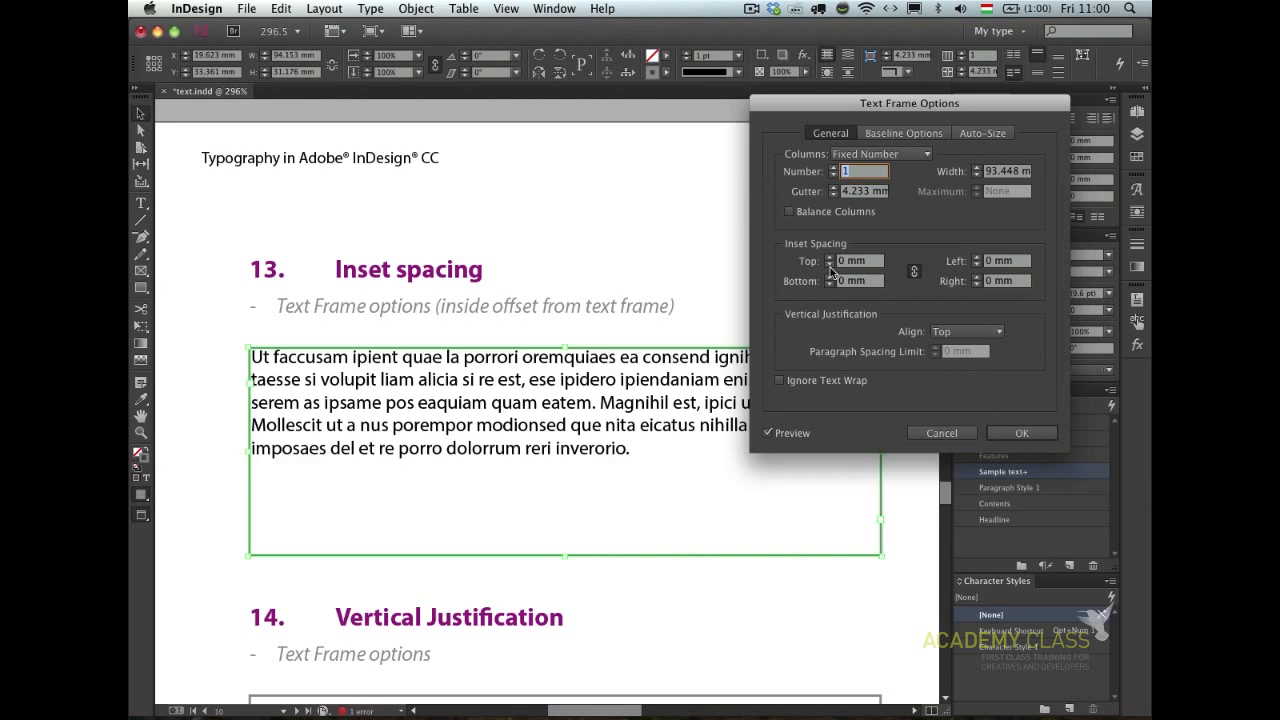
- Try inset spacings of 4 mm and 3 mm on all sides, and discard the changes to section 13's frame
{"action": "left_click", "coordinate": [828, 257]}
{"action": "left_click", "coordinate": [828, 257]}
{"action": "left_click", "coordinate": [828, 257]}
{"action": "left_click", "coordinate": [828, 257]}
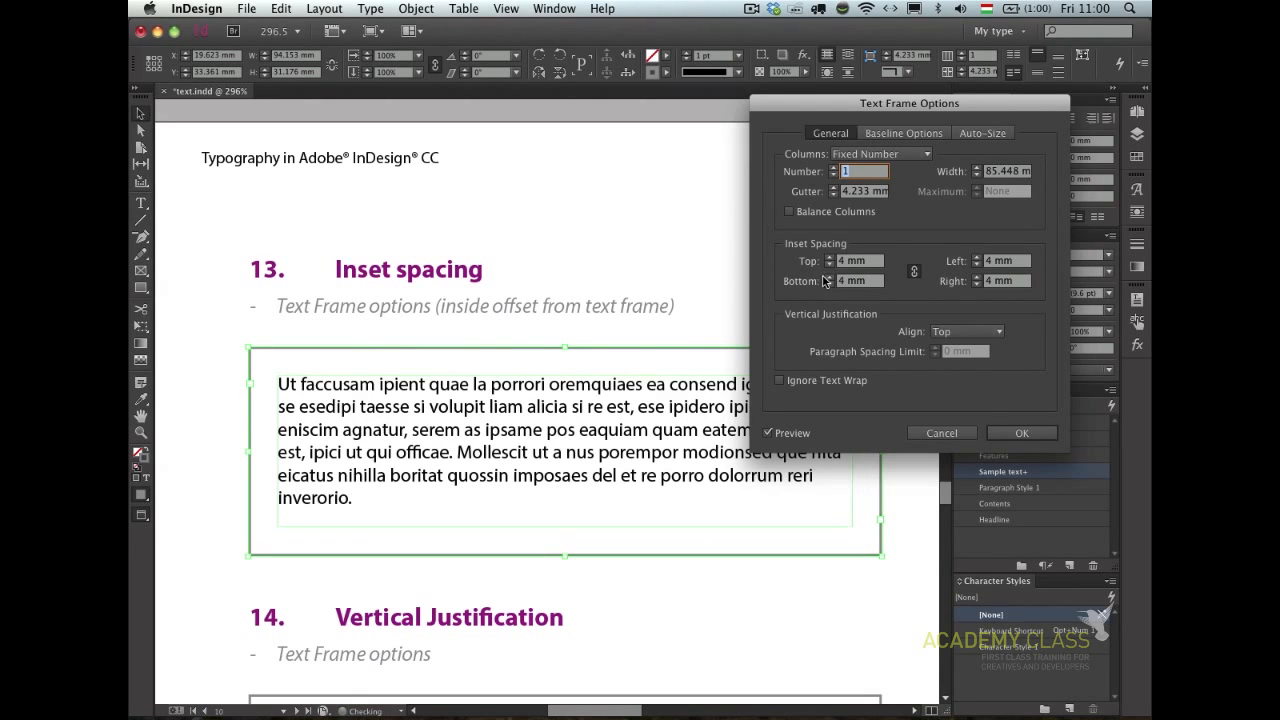
{"action": "left_click", "coordinate": [828, 265]}
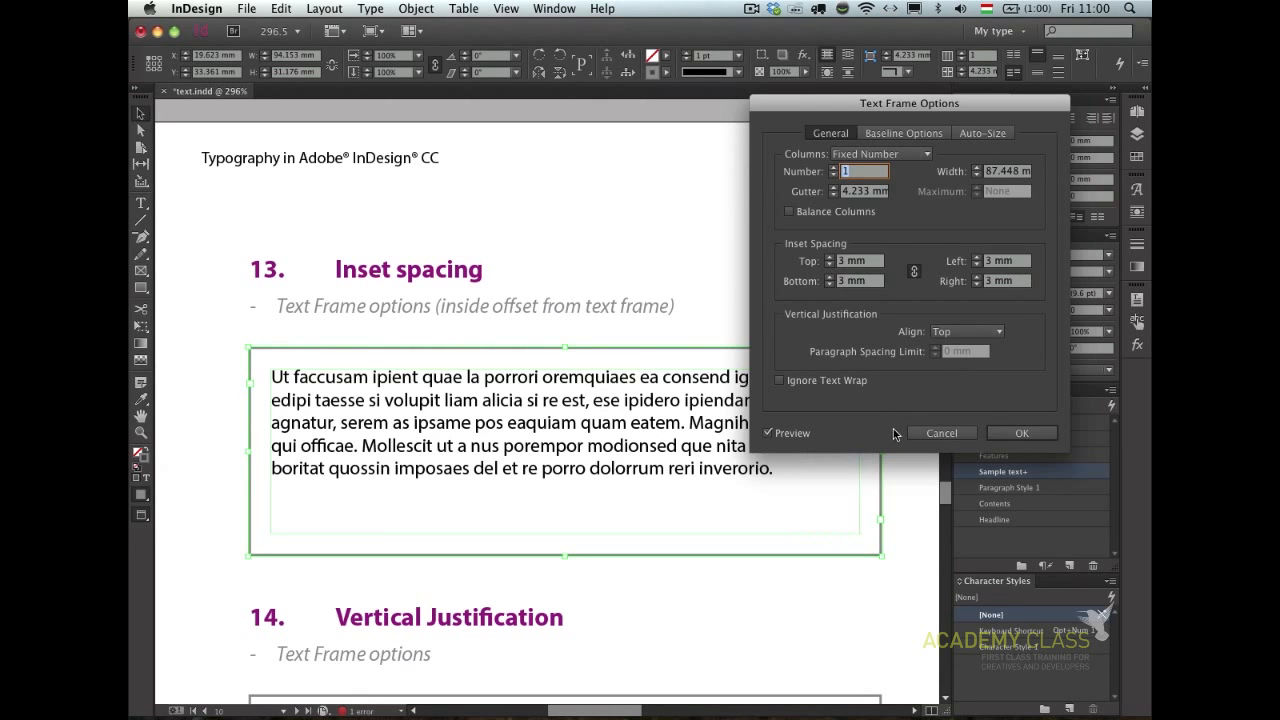
{"action": "left_click", "coordinate": [941, 434]}
- Try Top as the vertical justification of section 14's sample text frame in Text Frame Options
{"action": "left_click", "coordinate": [717, 666]}
{"action": "scroll", "coordinate": [723, 486], "scroll_direction": "down", "scroll_amount": 5}
{"action": "left_click_drag", "start_coordinate": [720, 337], "coordinate": [703, 191]}
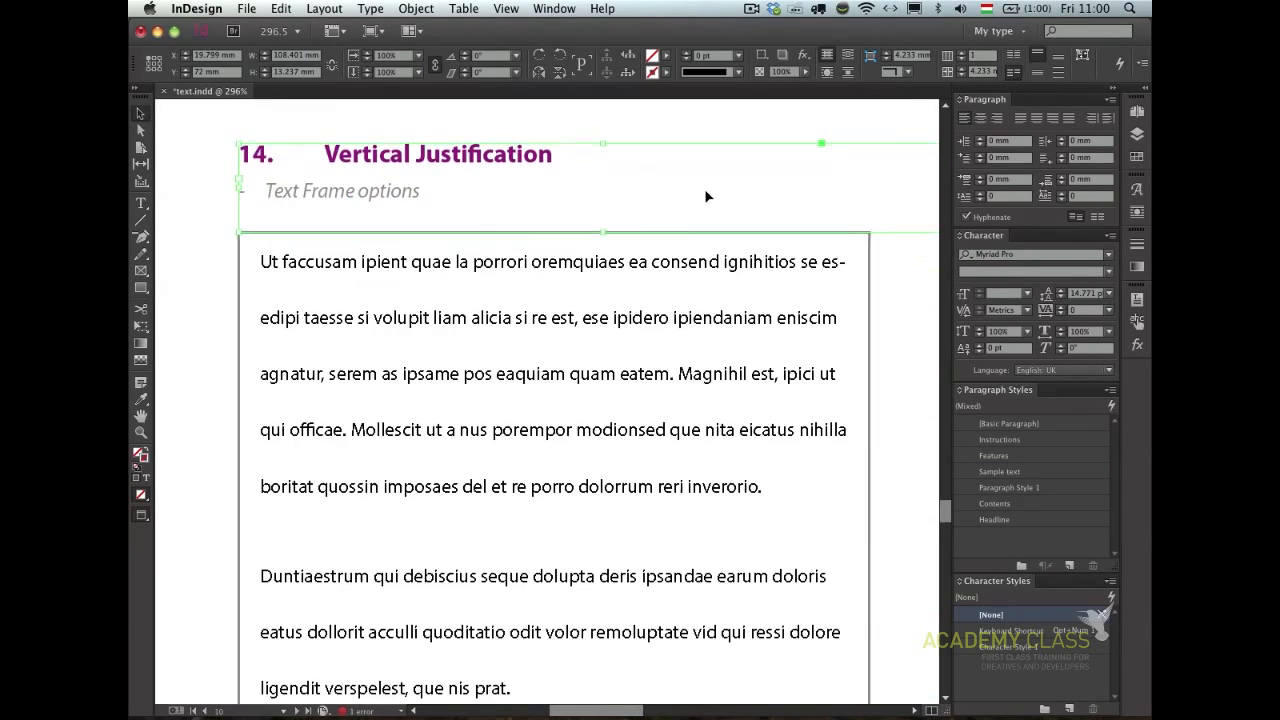
{"action": "key", "text": "super+minus"}
{"action": "left_click_drag", "start_coordinate": [517, 351], "coordinate": [551, 277]}
{"action": "left_click", "coordinate": [309, 268]}
{"action": "left_click", "coordinate": [478, 300]}
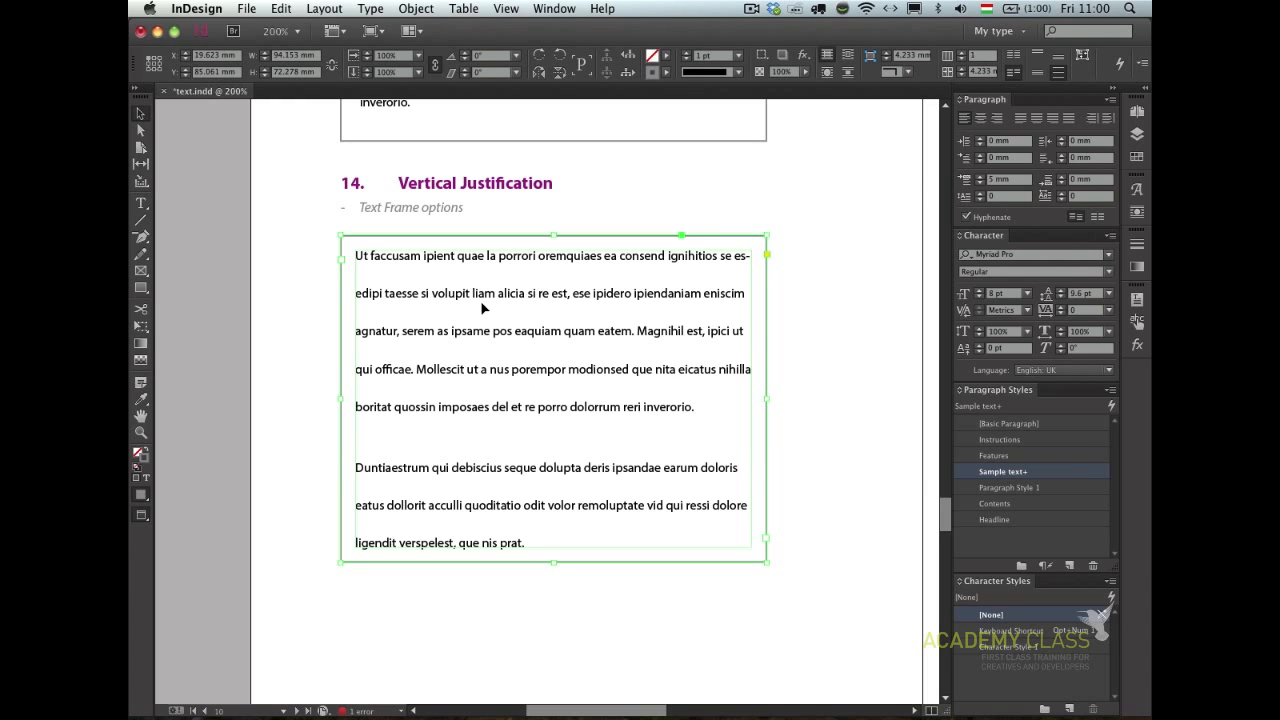
{"action": "key", "text": "super+b"}
{"action": "left_click_drag", "start_coordinate": [862, 102], "coordinate": [910, 228]}
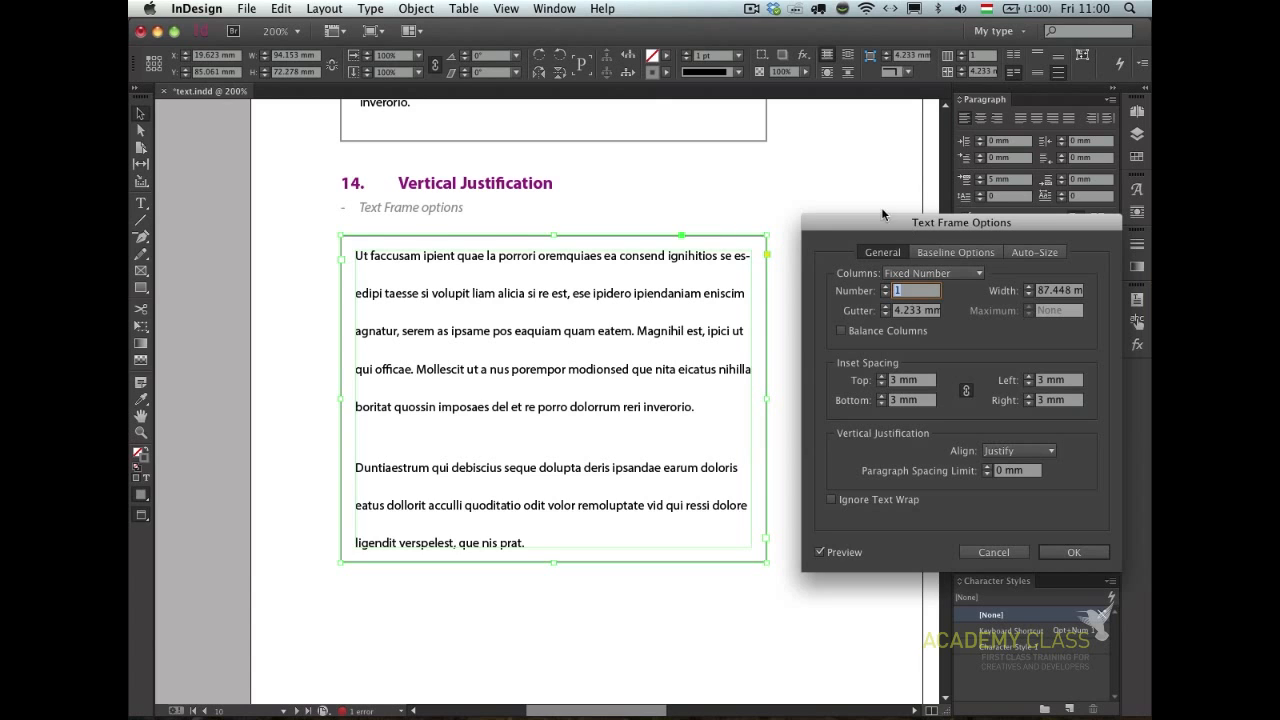
{"action": "left_click", "coordinate": [1017, 452]}
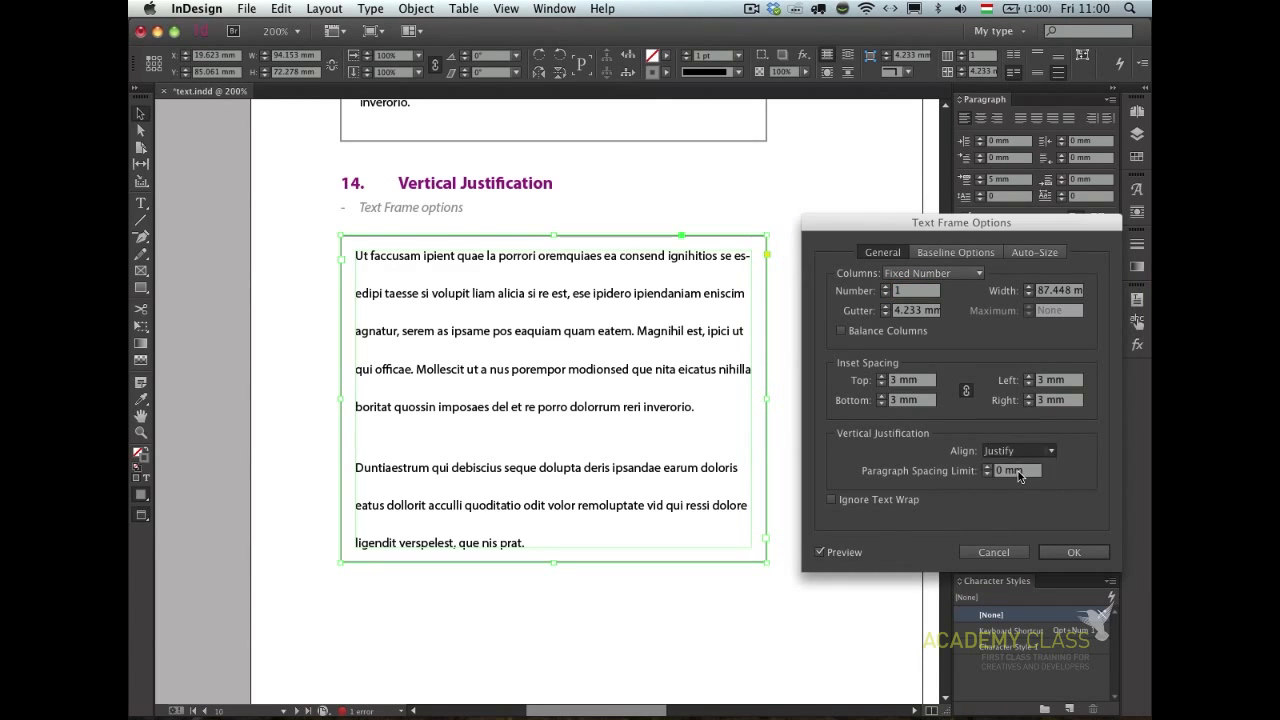
{"action": "left_click", "coordinate": [1018, 469]}
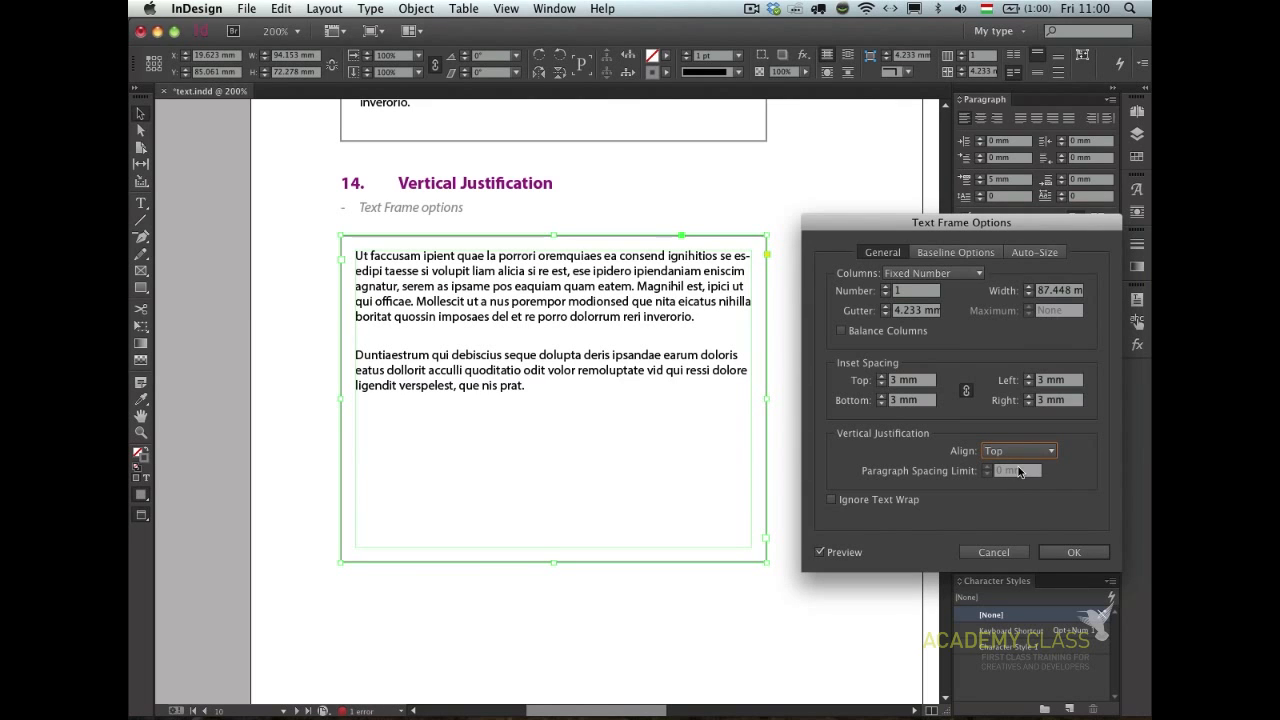
- Apply Justify as the vertical justification and extend section 14's text frame downwards to about 93.4 mm high
{"action": "left_click", "coordinate": [1018, 451]}
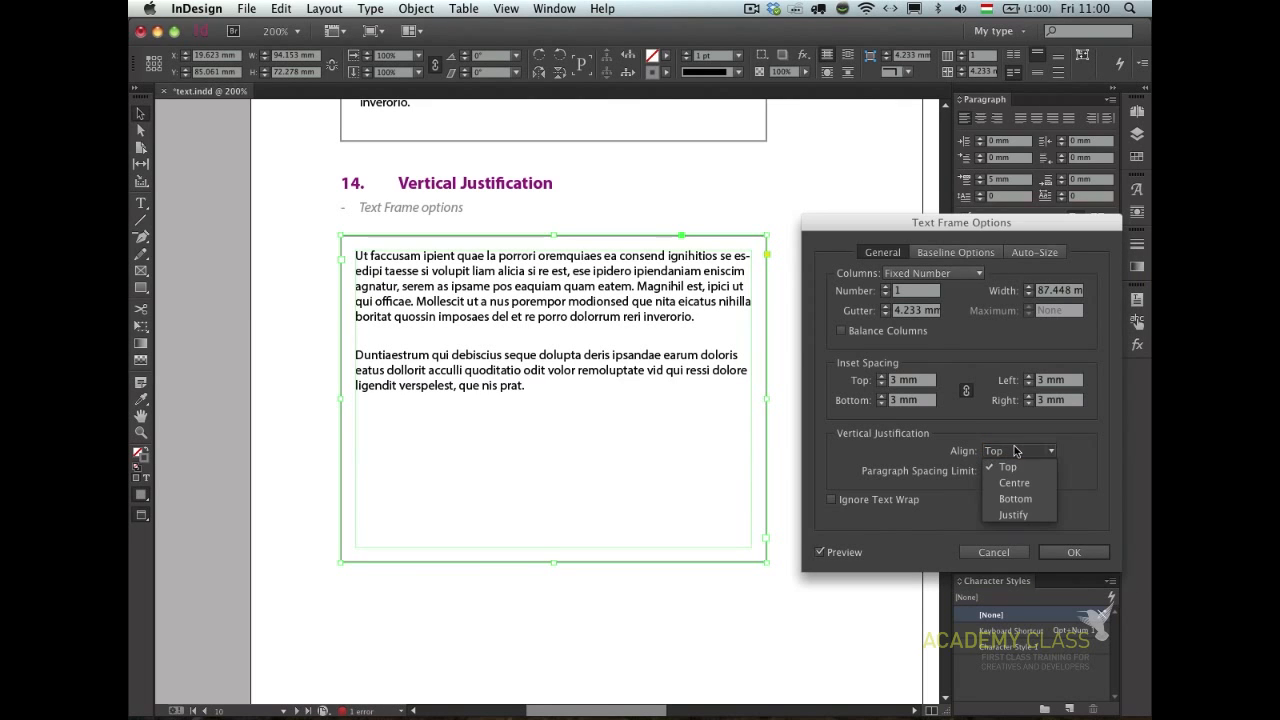
{"action": "left_click", "coordinate": [1015, 515]}
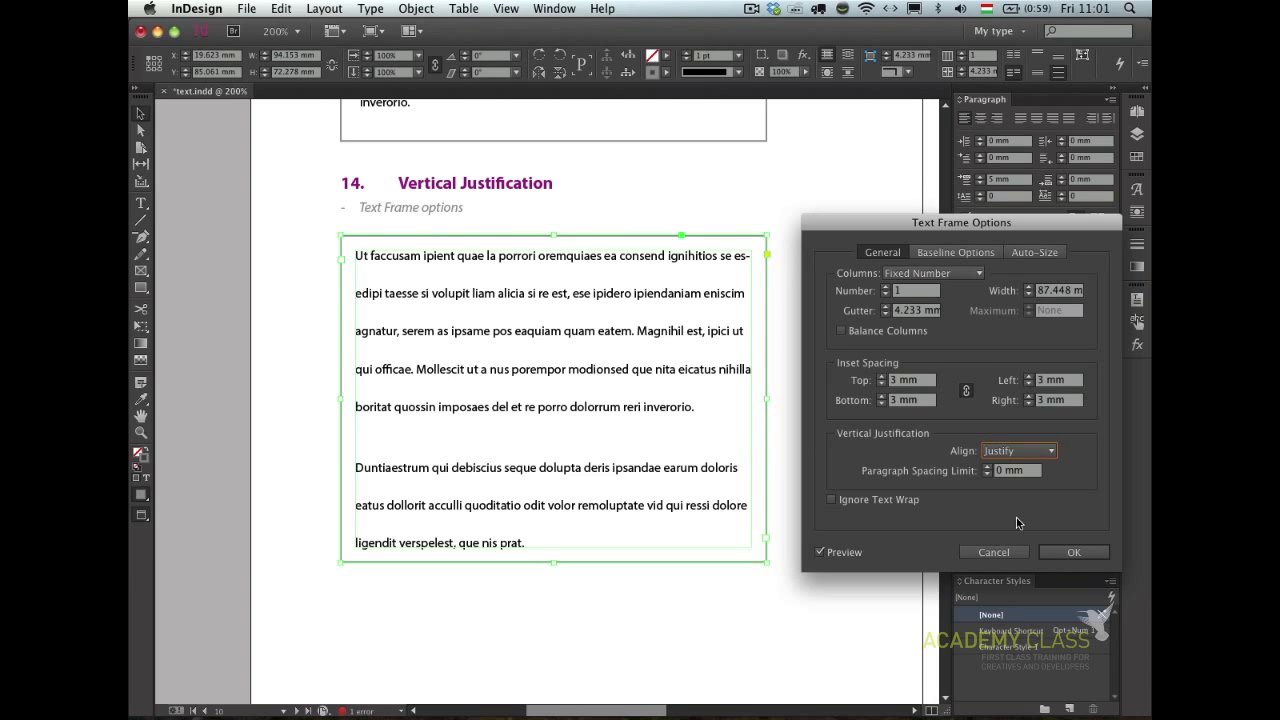
{"action": "left_click", "coordinate": [1080, 552]}
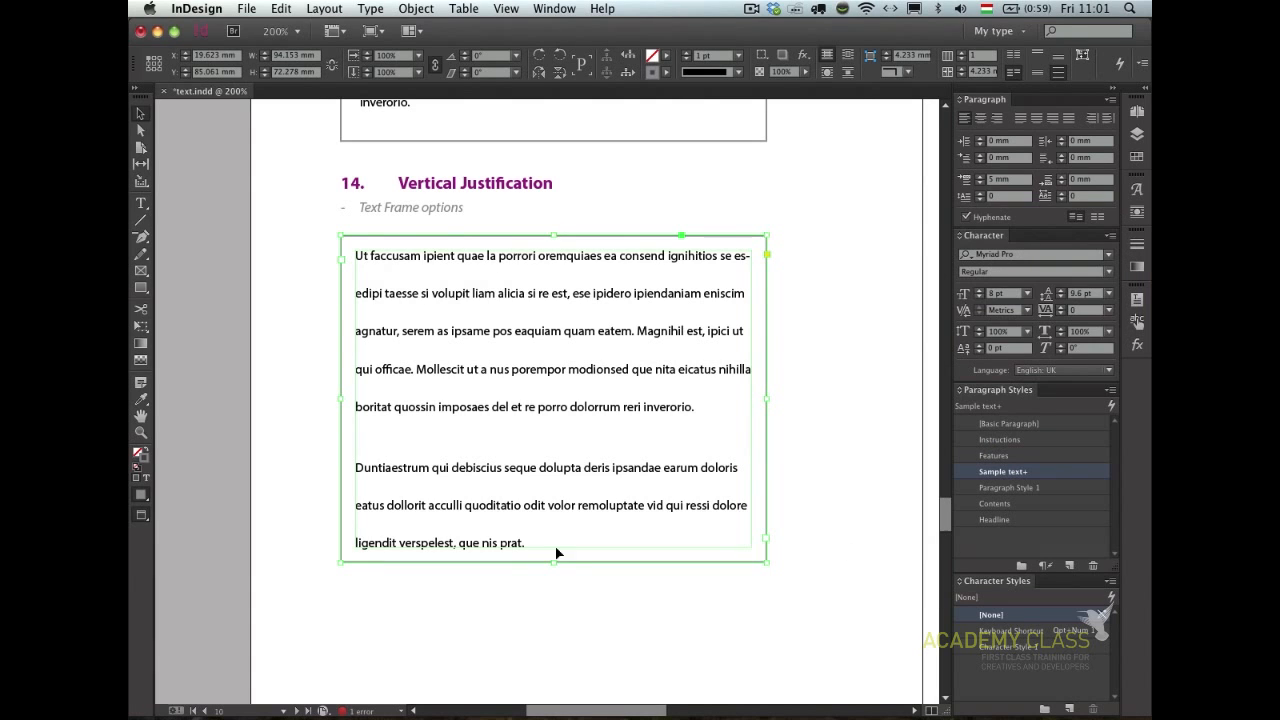
{"action": "left_click_drag", "start_coordinate": [553, 561], "coordinate": [549, 661]}
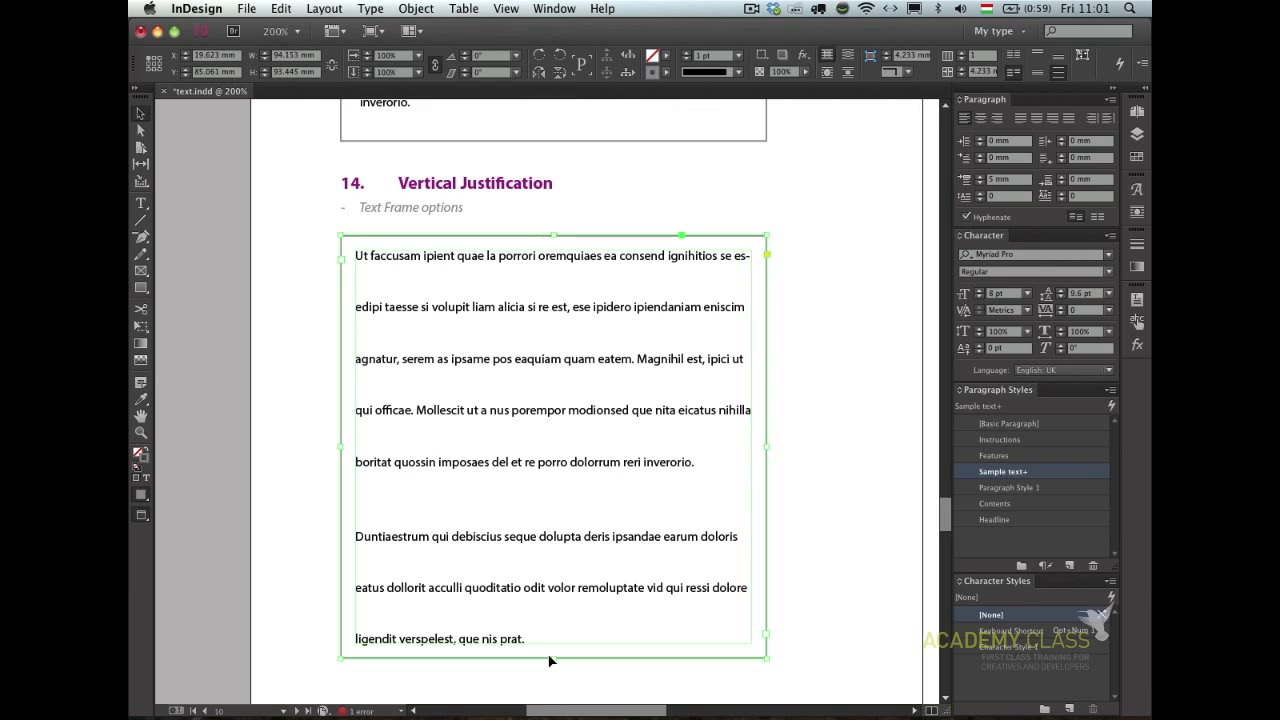
- Try Centre vertical justification on the enlarged text frame, set it to Top instead, and deselect the frame
{"action": "key", "text": "super+b"}
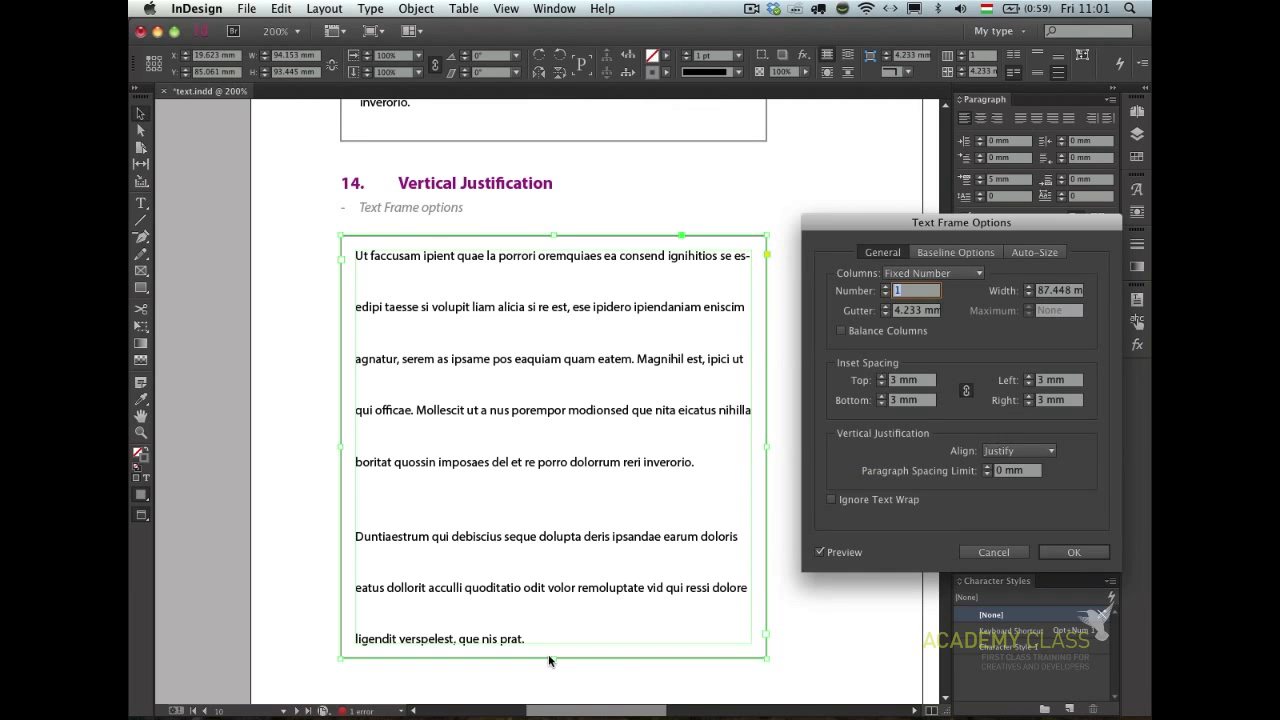
{"action": "left_click", "coordinate": [1001, 448]}
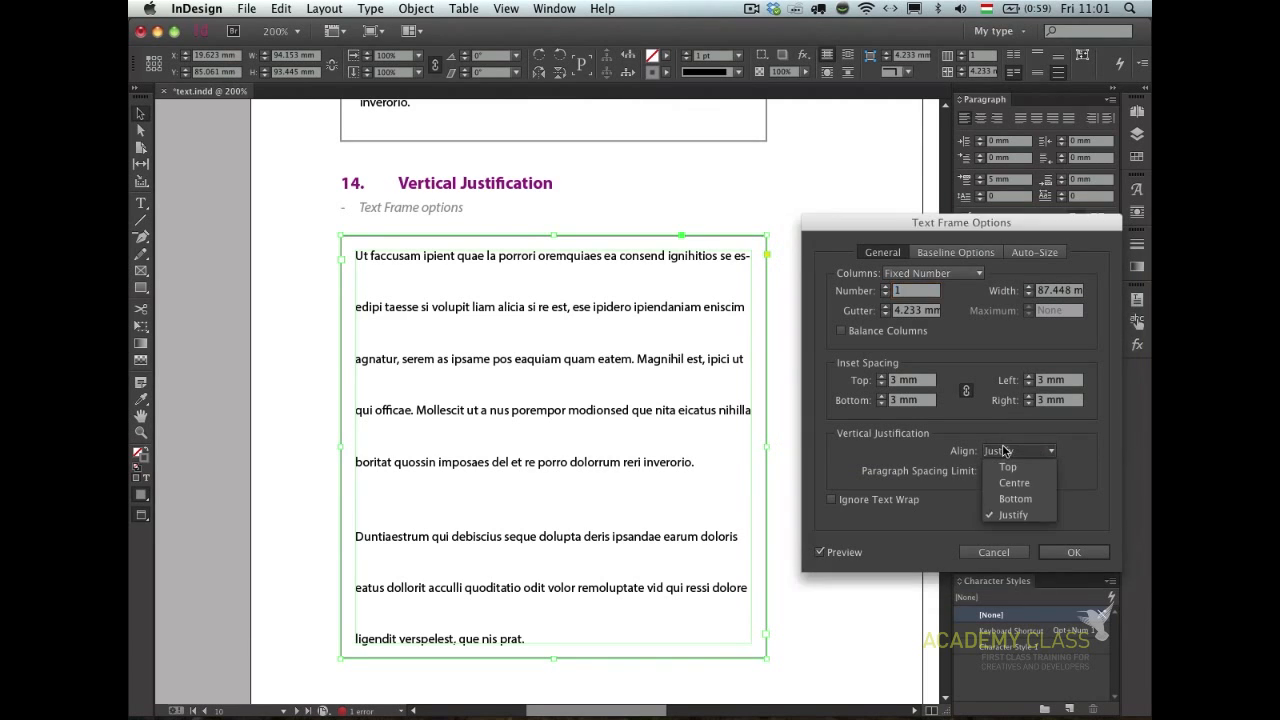
{"action": "left_click", "coordinate": [1020, 482]}
{"action": "left_click", "coordinate": [1018, 451]}
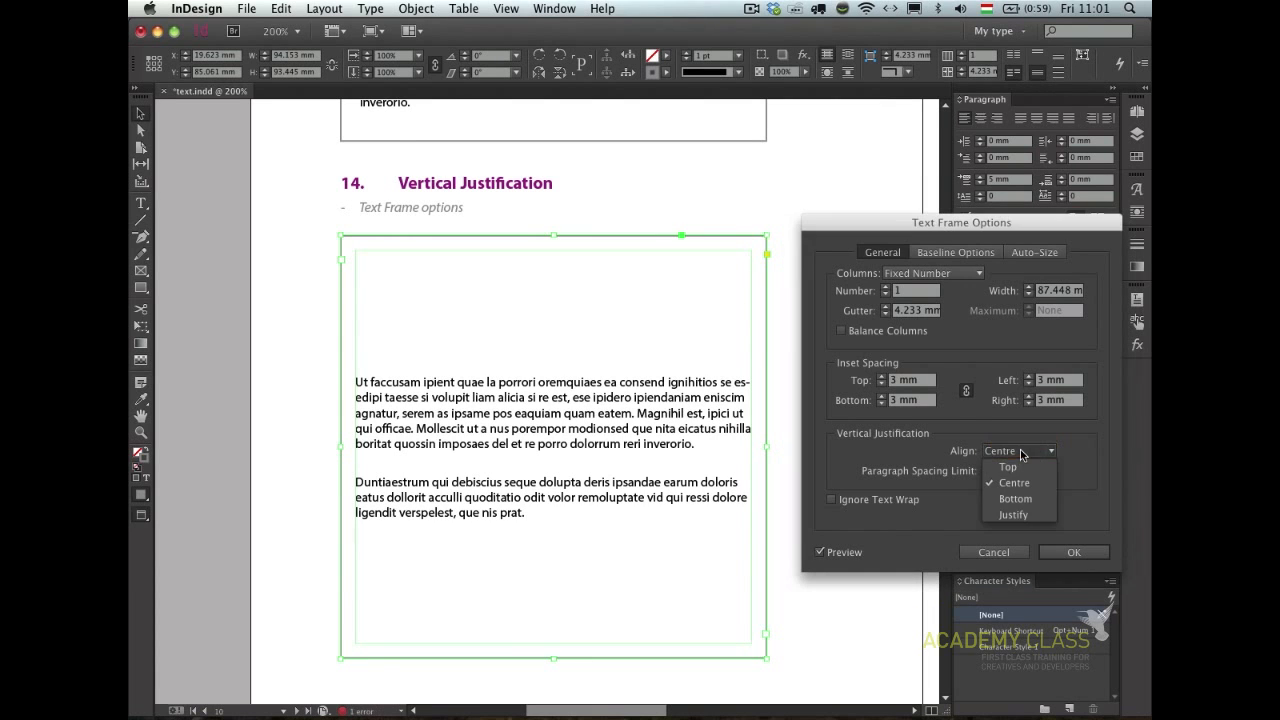
{"action": "left_click", "coordinate": [1019, 468]}
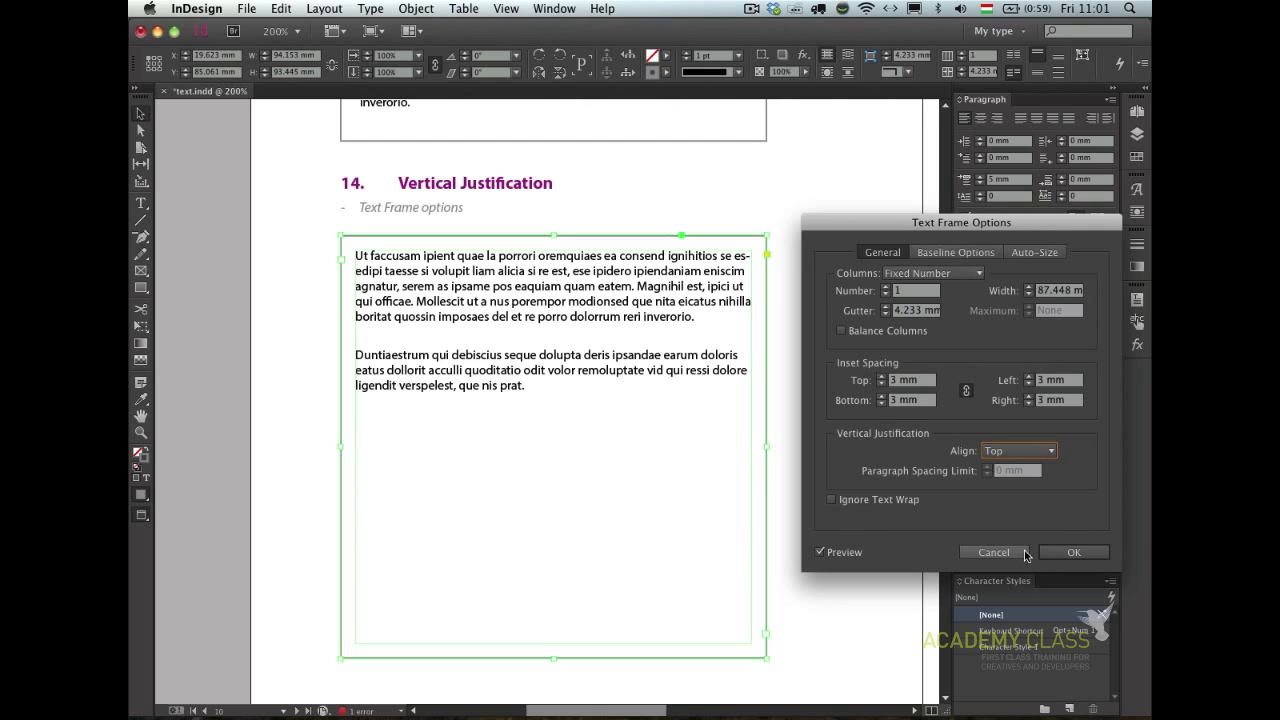
{"action": "left_click", "coordinate": [1075, 552]}
{"action": "left_click", "coordinate": [864, 396]}
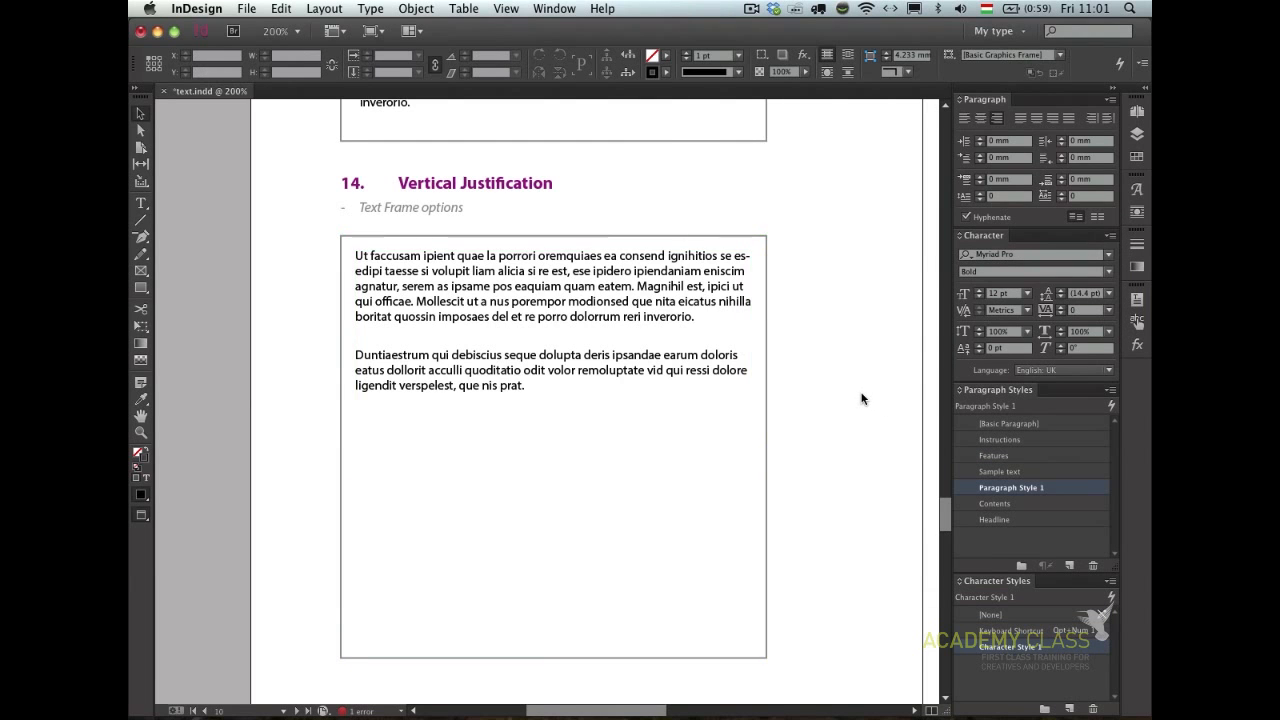
- Go to section 15, Text Wrap, and move its orange photo up over the sample text to Y 63 mm
{"action": "key", "text": "super+alt+0"}
{"action": "left_click_drag", "start_coordinate": [563, 168], "coordinate": [923, 521]}
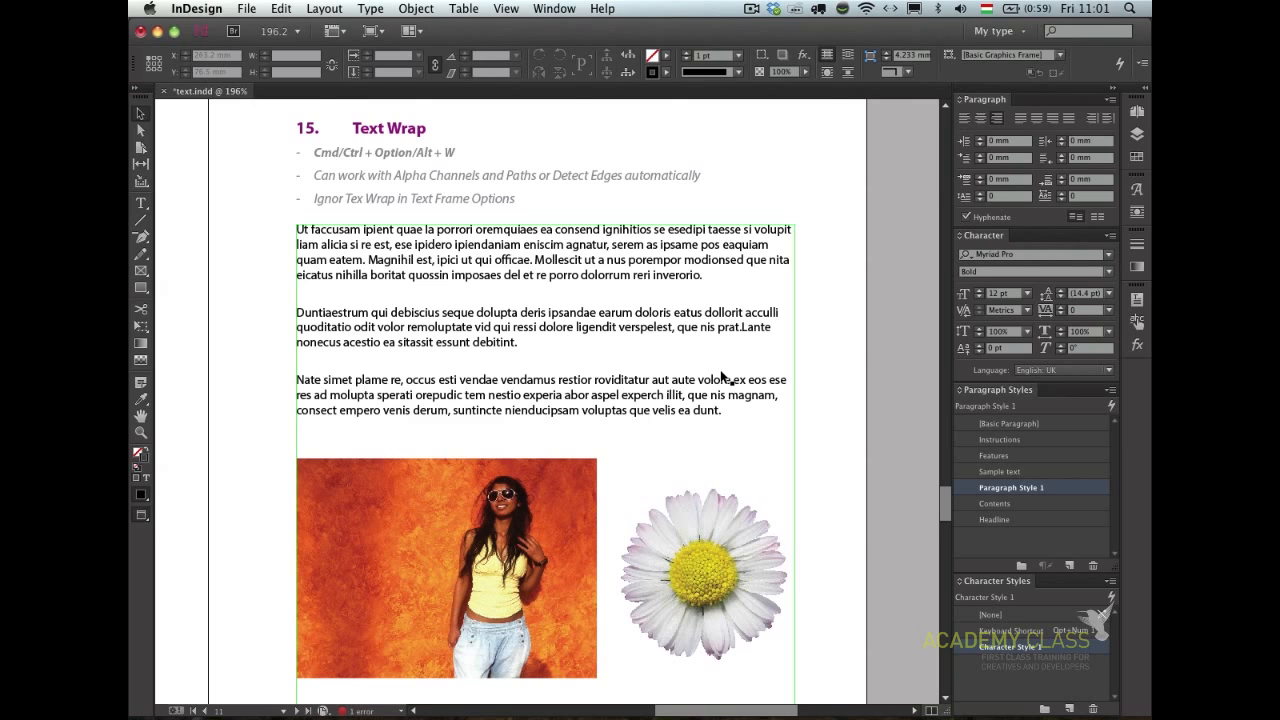
{"action": "left_click", "coordinate": [355, 517]}
{"action": "left_click_drag", "start_coordinate": [365, 507], "coordinate": [348, 465]}
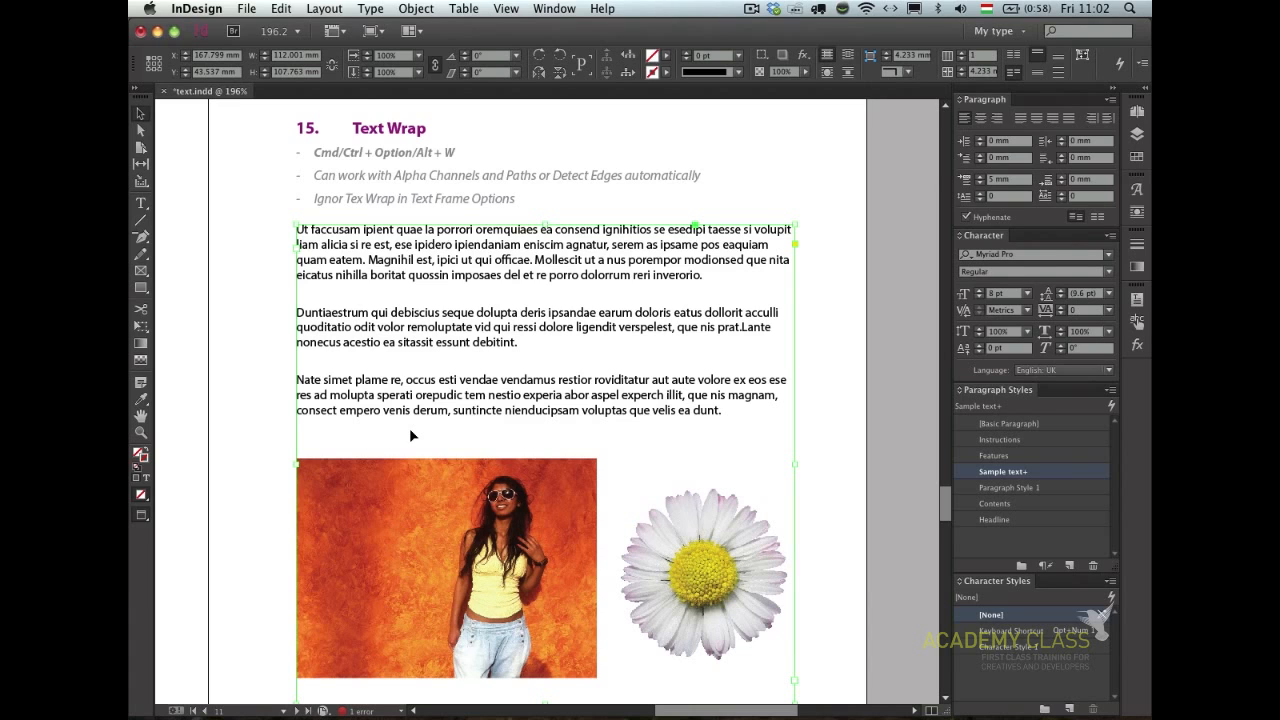
{"action": "left_click", "coordinate": [393, 527]}
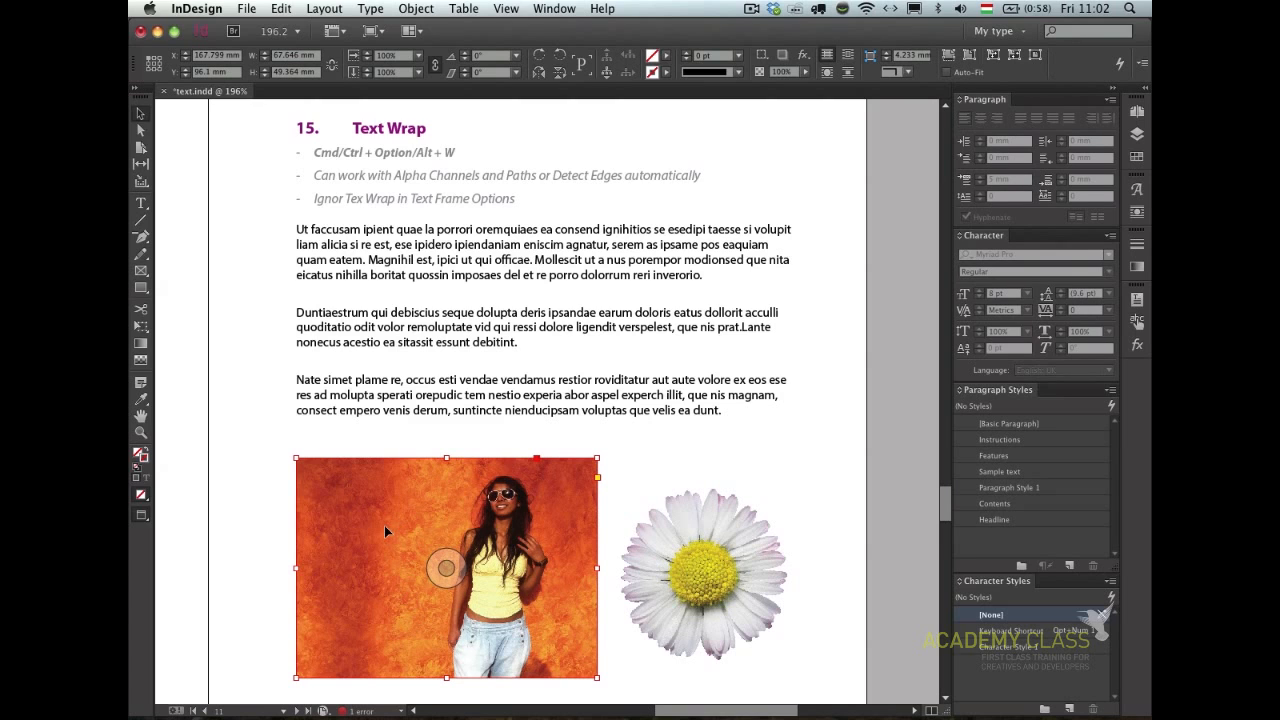
{"action": "left_click_drag", "start_coordinate": [385, 530], "coordinate": [383, 430]}
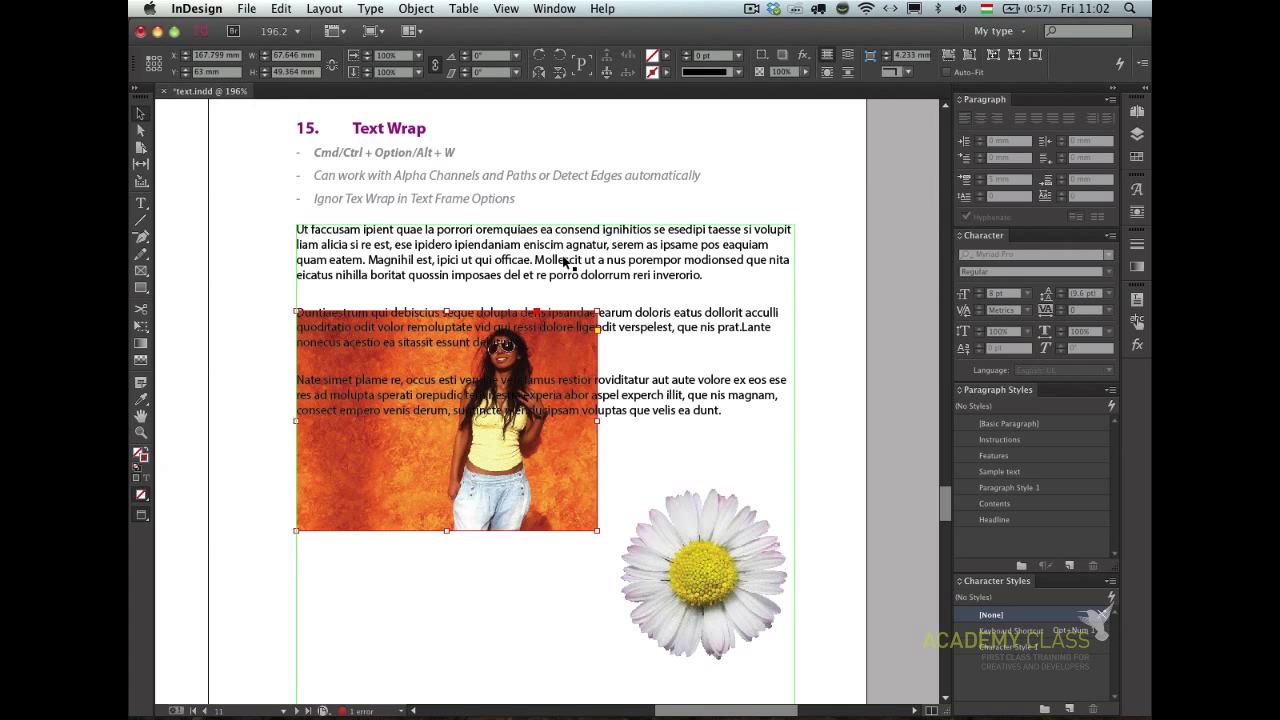
- Wrap the text around the photo's bounding box with a 3 mm offset on all sides
{"action": "key", "text": "super+alt+w"}
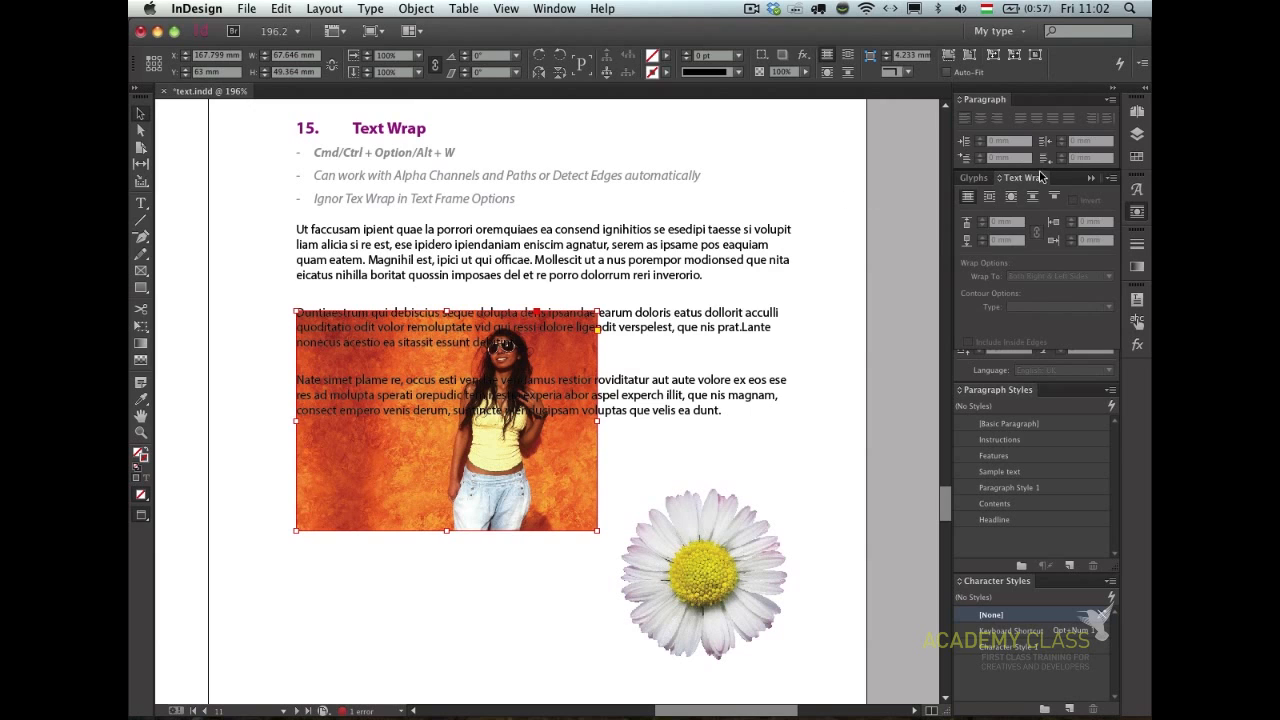
{"action": "left_click_drag", "start_coordinate": [1040, 180], "coordinate": [790, 172]}
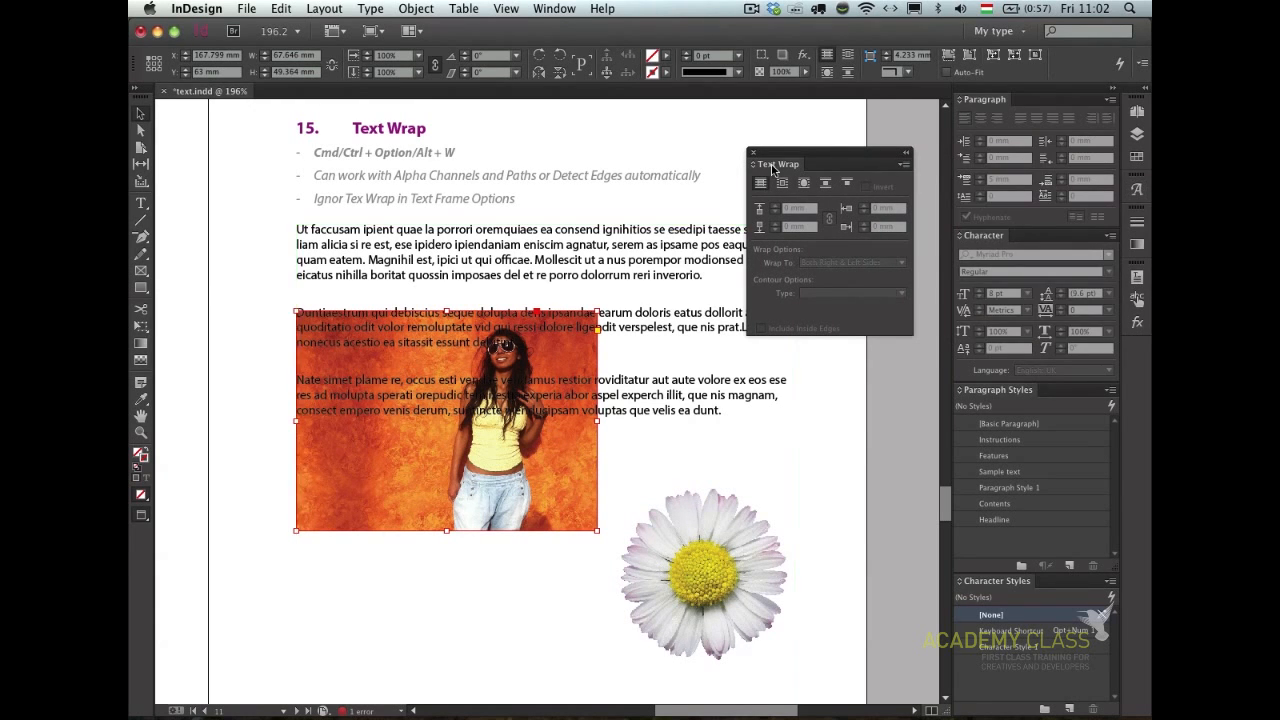
{"action": "left_click", "coordinate": [783, 184]}
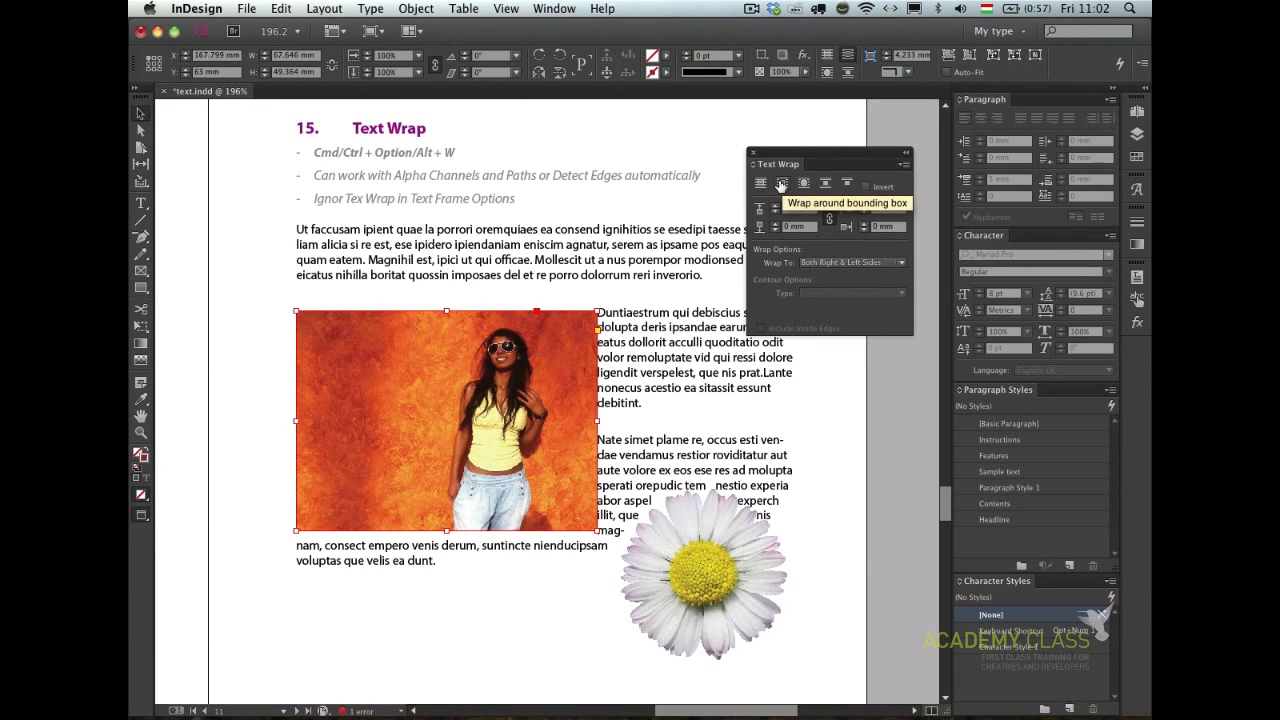
{"action": "left_click", "coordinate": [773, 207]}
{"action": "left_click", "coordinate": [773, 207]}
{"action": "left_click", "coordinate": [773, 207]}
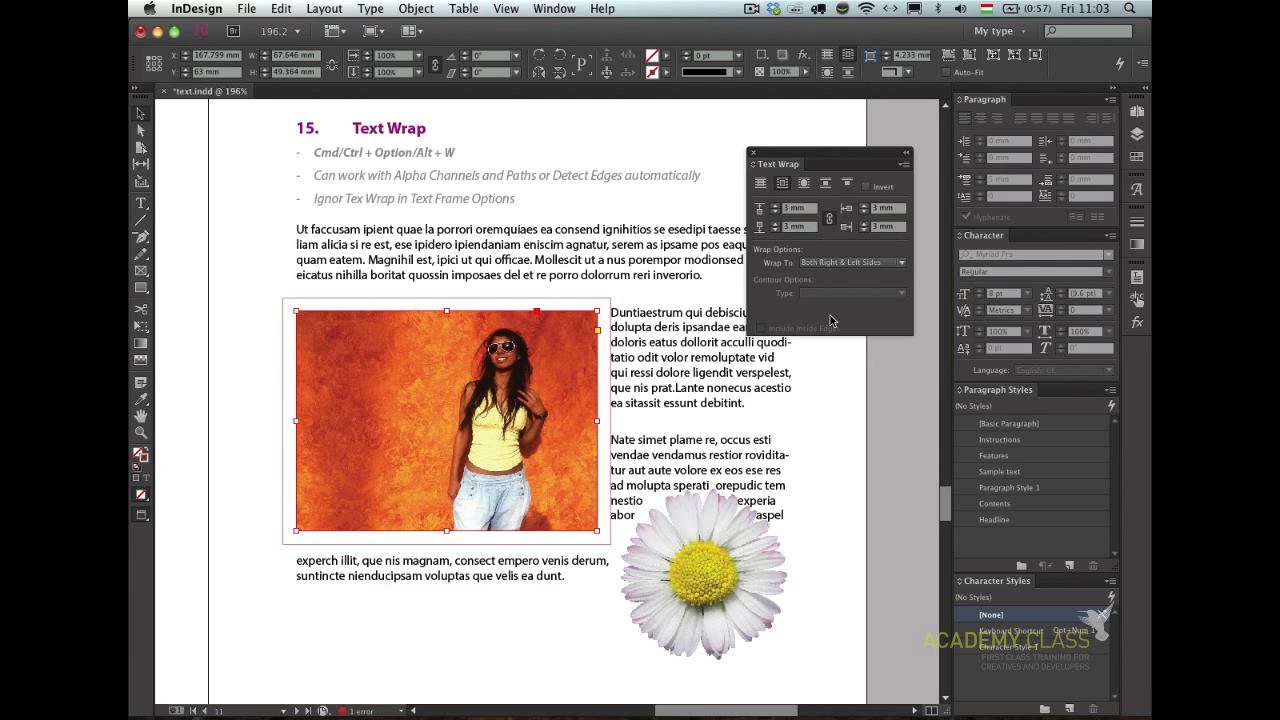
- Nudge the photo up and down through the text, ending over section 15's heading frame at Y 33 mm
{"action": "key", "text": "shift+Up"}
{"action": "key", "text": "shift+Up"}
{"action": "key", "text": "shift+Up"}
{"action": "key", "text": "shift+Up"}
{"action": "key", "text": "shift+Up"}
{"action": "key", "text": "shift+Down"}
{"action": "key", "text": "shift+Down"}
{"action": "key", "text": "shift+Down"}
{"action": "key", "text": "shift+Down"}
{"action": "key", "text": "shift+Down"}
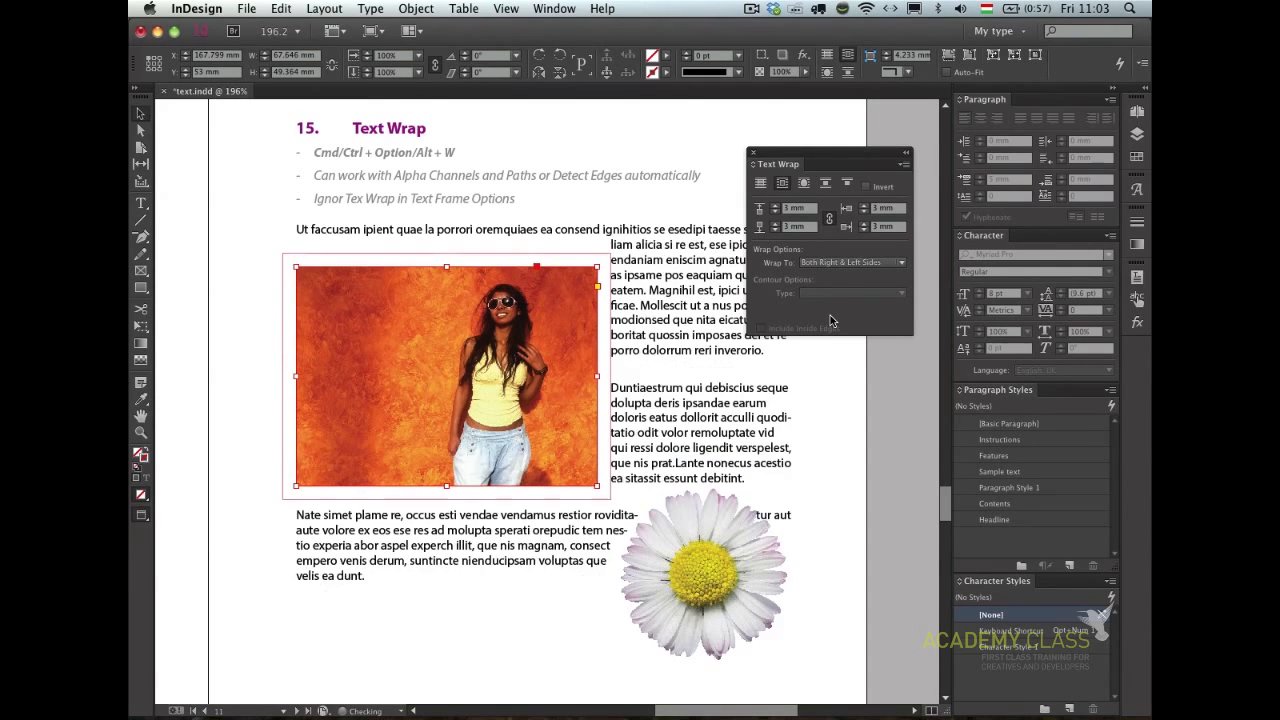
{"action": "key", "text": "shift+Up"}
{"action": "key", "text": "shift+Up"}
{"action": "key", "text": "shift+Up"}
{"action": "key", "text": "shift+Up"}
{"action": "key", "text": "shift+Up"}
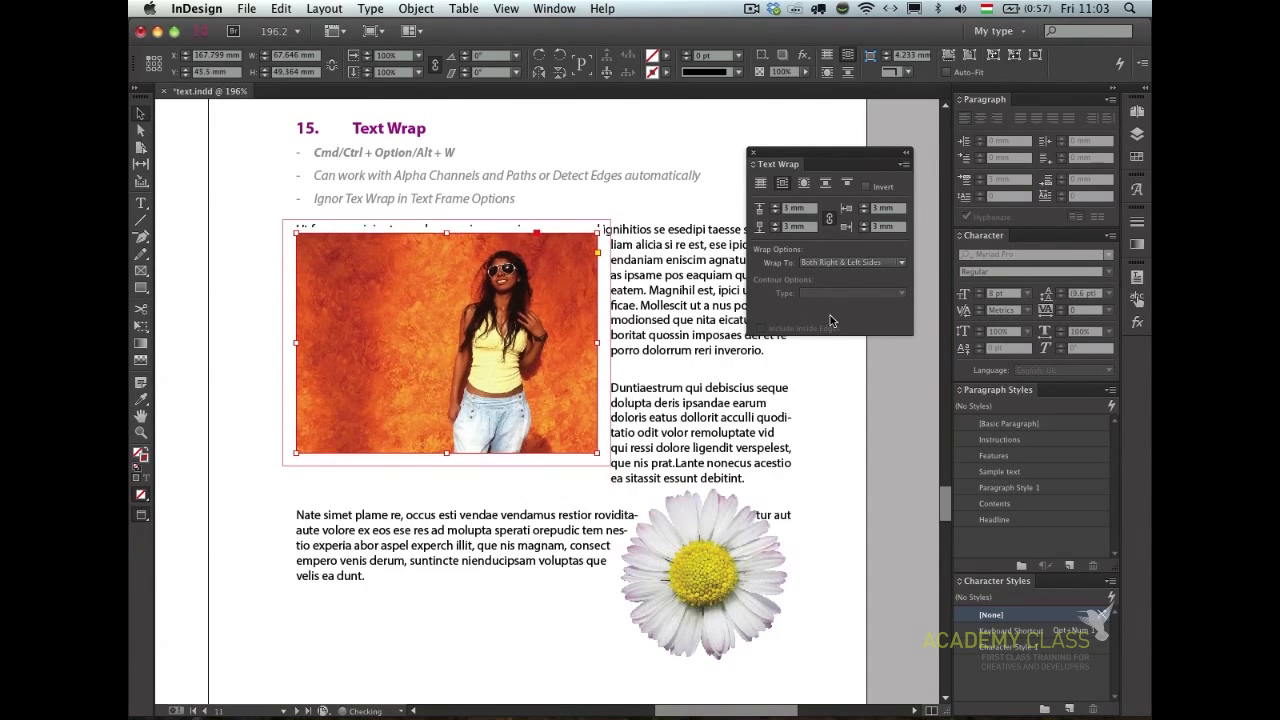
{"action": "key", "text": "shift+Up"}
{"action": "key", "text": "shift+Up"}
{"action": "key", "text": "shift+Up"}
{"action": "key", "text": "shift+Up"}
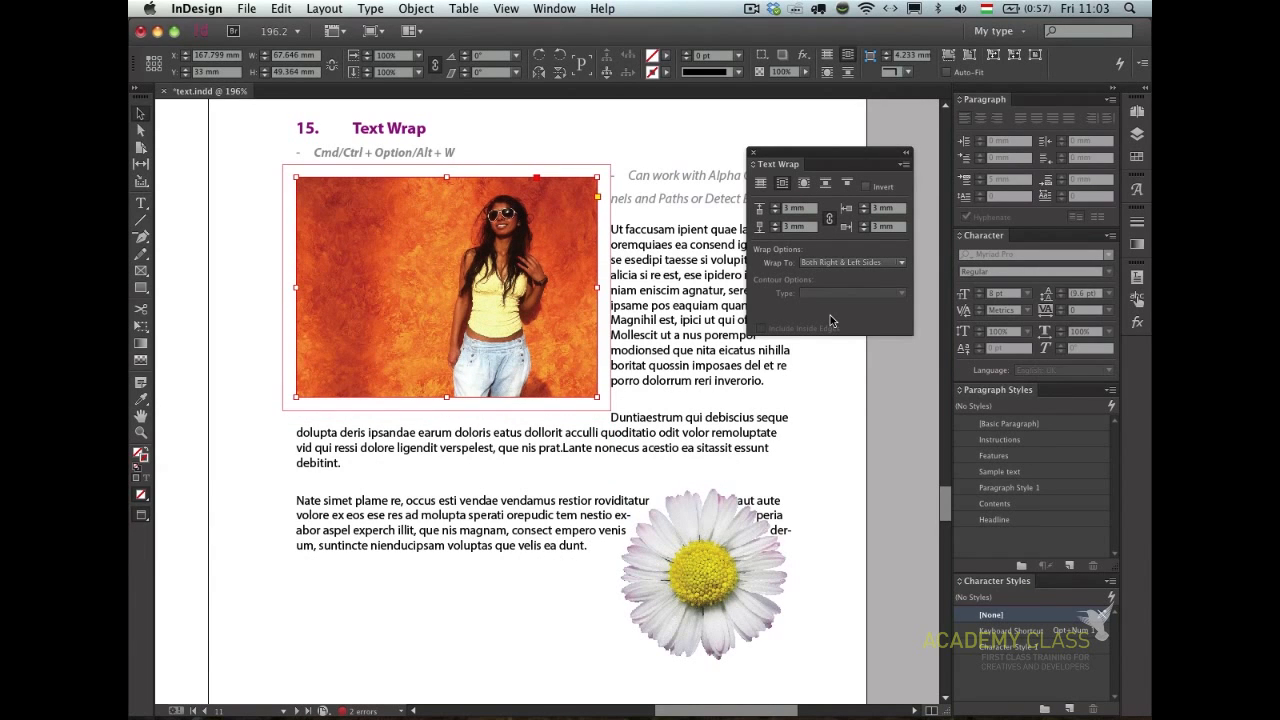
- Set section 15's heading and instructions frame to ignore text wrap in Text Frame Options
{"action": "left_click_drag", "start_coordinate": [818, 160], "coordinate": [970, 172]}
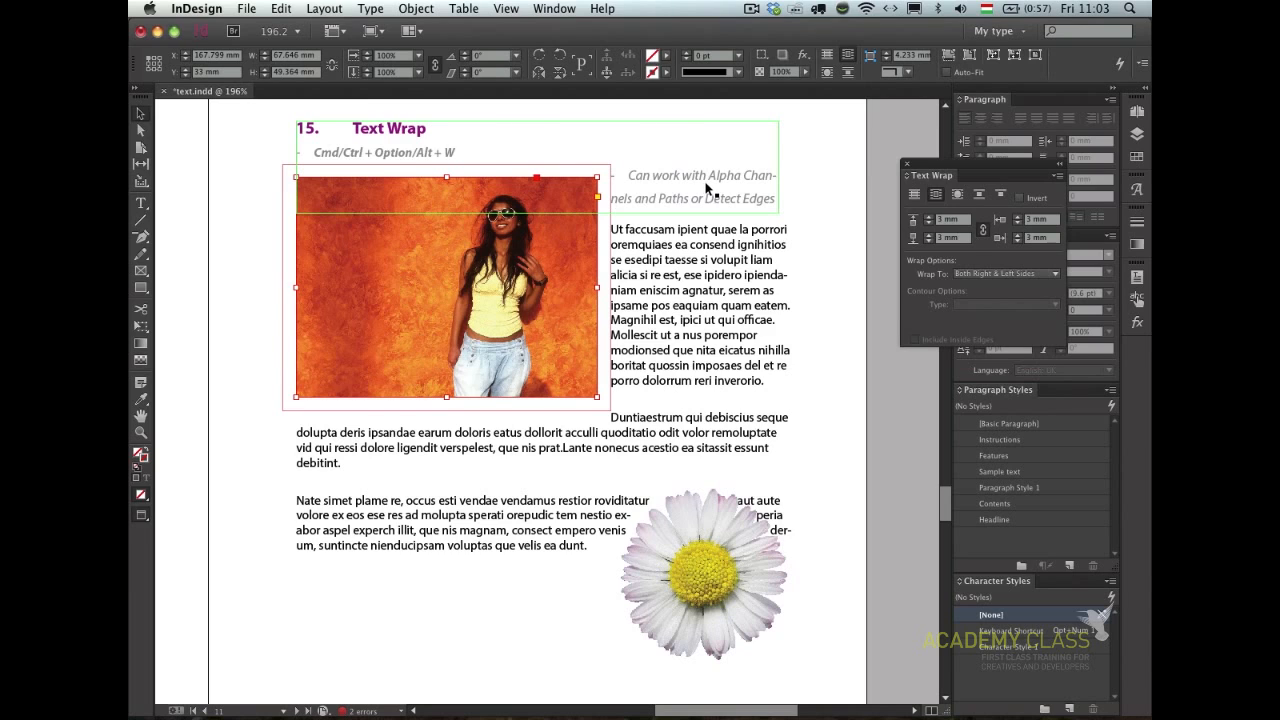
{"action": "left_click", "coordinate": [704, 184]}
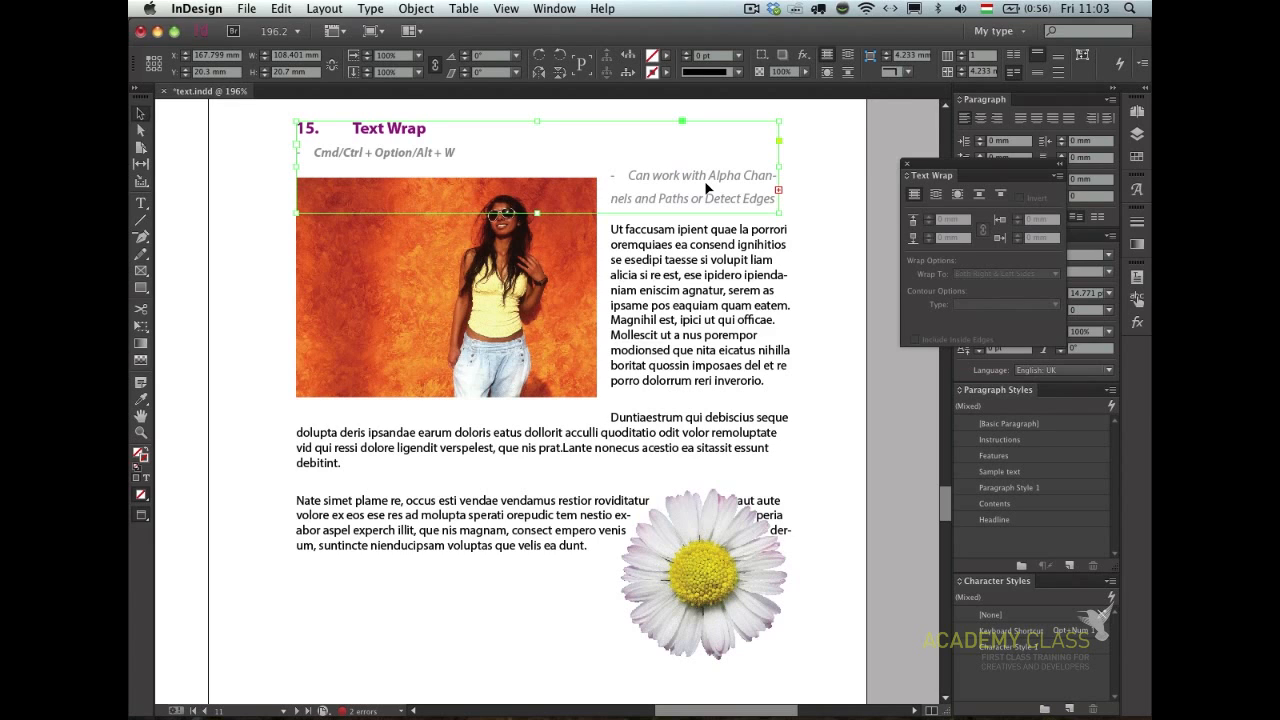
{"action": "key", "text": "super+b"}
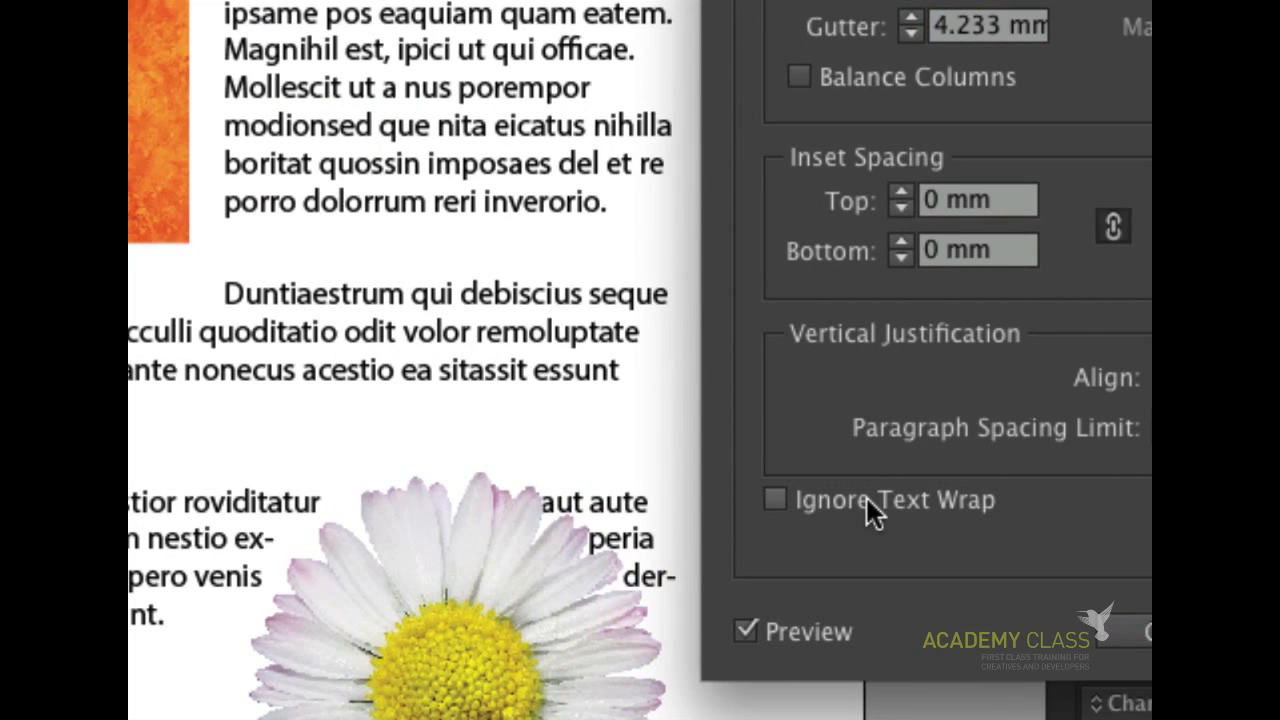
{"action": "left_click", "coordinate": [867, 498]}
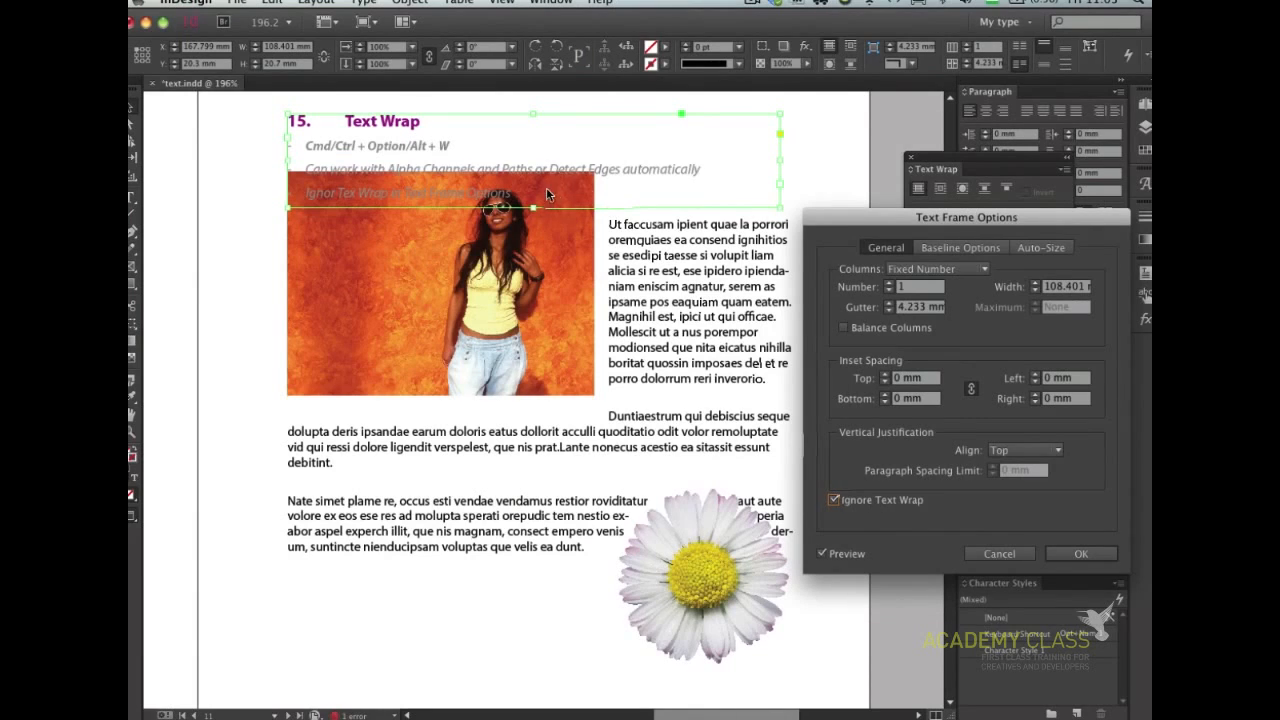
{"action": "left_click", "coordinate": [1081, 553]}
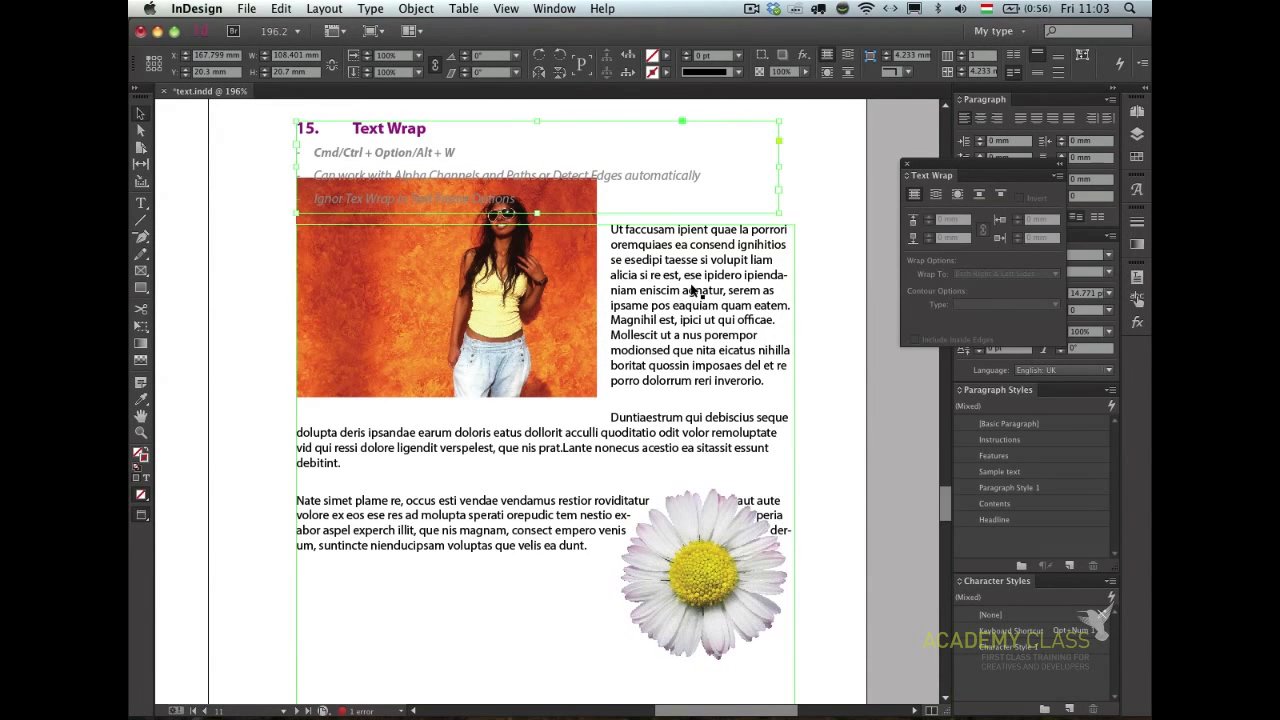
- Nudge the photo up and down across the heading frame, ending beside the sample text at Y 43 mm
{"action": "left_click", "coordinate": [692, 289]}
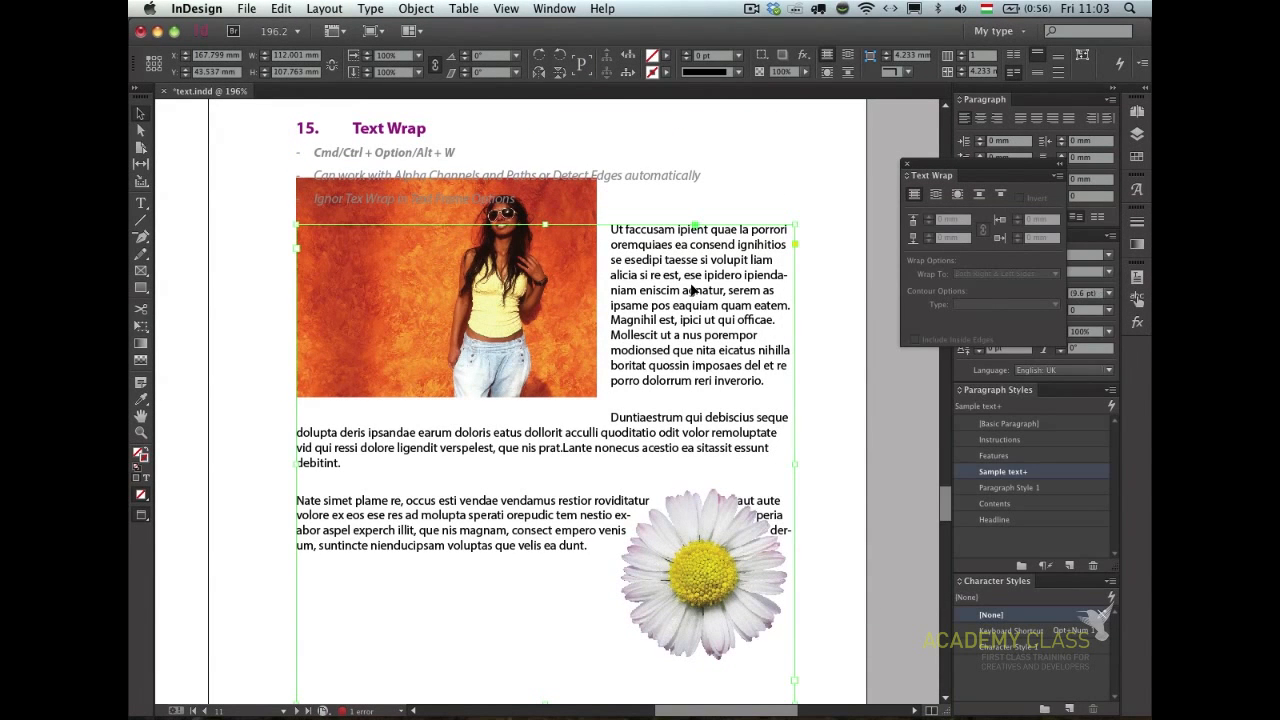
{"action": "left_click", "coordinate": [381, 277]}
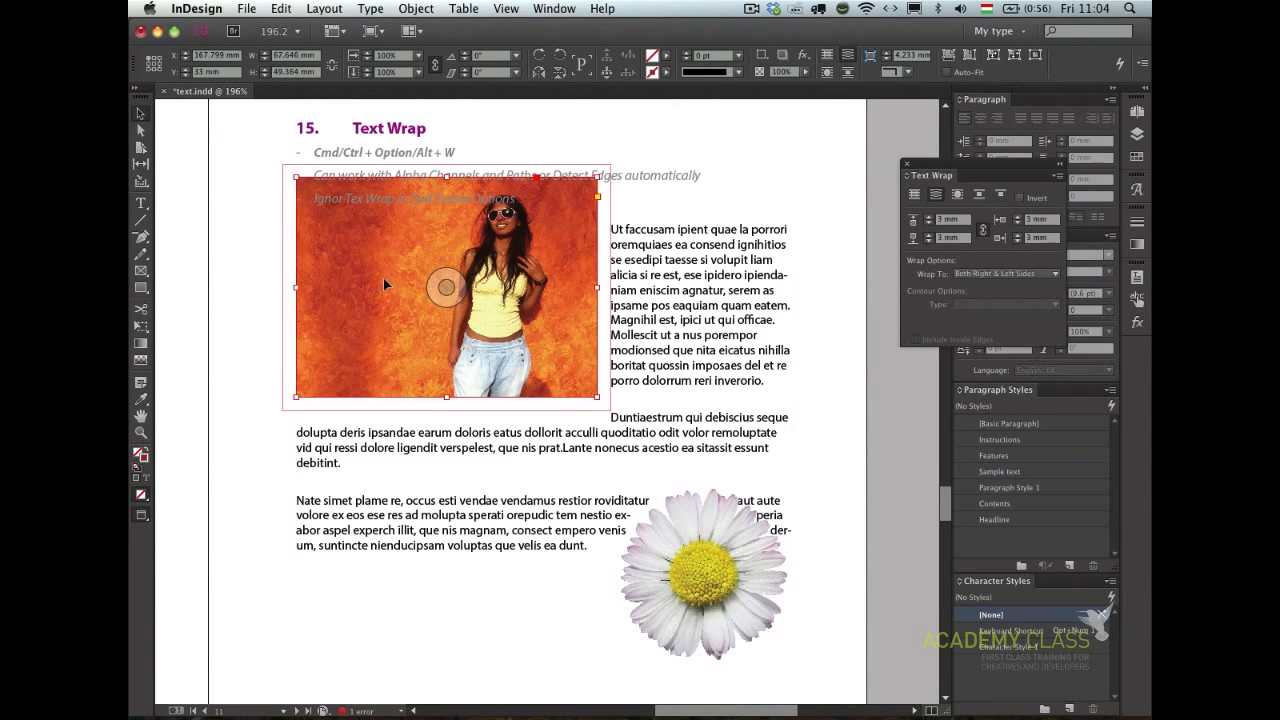
{"action": "key", "text": "shift+Up"}
{"action": "key", "text": "shift+Up"}
{"action": "key", "text": "shift+Up"}
{"action": "key", "text": "shift+Down"}
{"action": "key", "text": "shift+Down"}
{"action": "key", "text": "shift+Down"}
{"action": "key", "text": "shift+Down"}
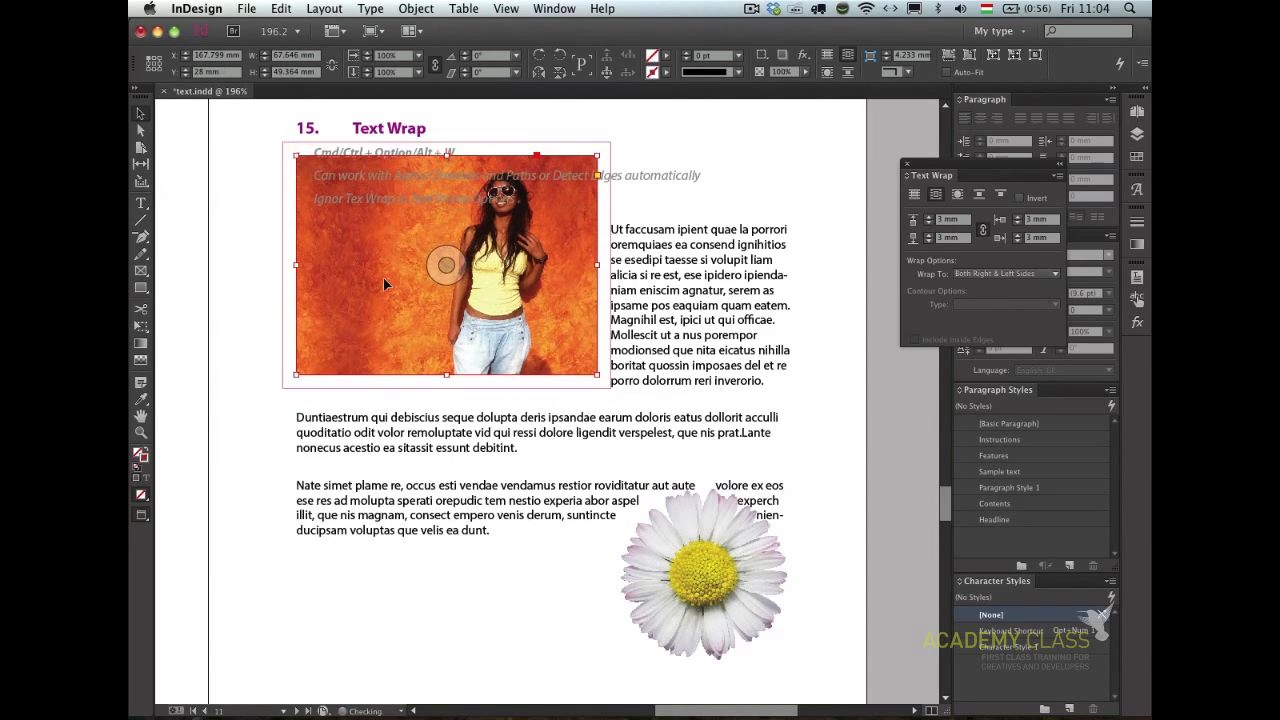
{"action": "key", "text": "shift+Down"}
{"action": "key", "text": "shift+Down"}
{"action": "key", "text": "shift+Down"}
- Try shifting the photo sideways to X 180.299 mm, and return it to X 167.799 mm
{"action": "key", "text": "shift+Right"}
{"action": "key", "text": "shift+Right"}
{"action": "key", "text": "shift+Right"}
{"action": "key", "text": "shift+Right"}
{"action": "key", "text": "shift+Right"}
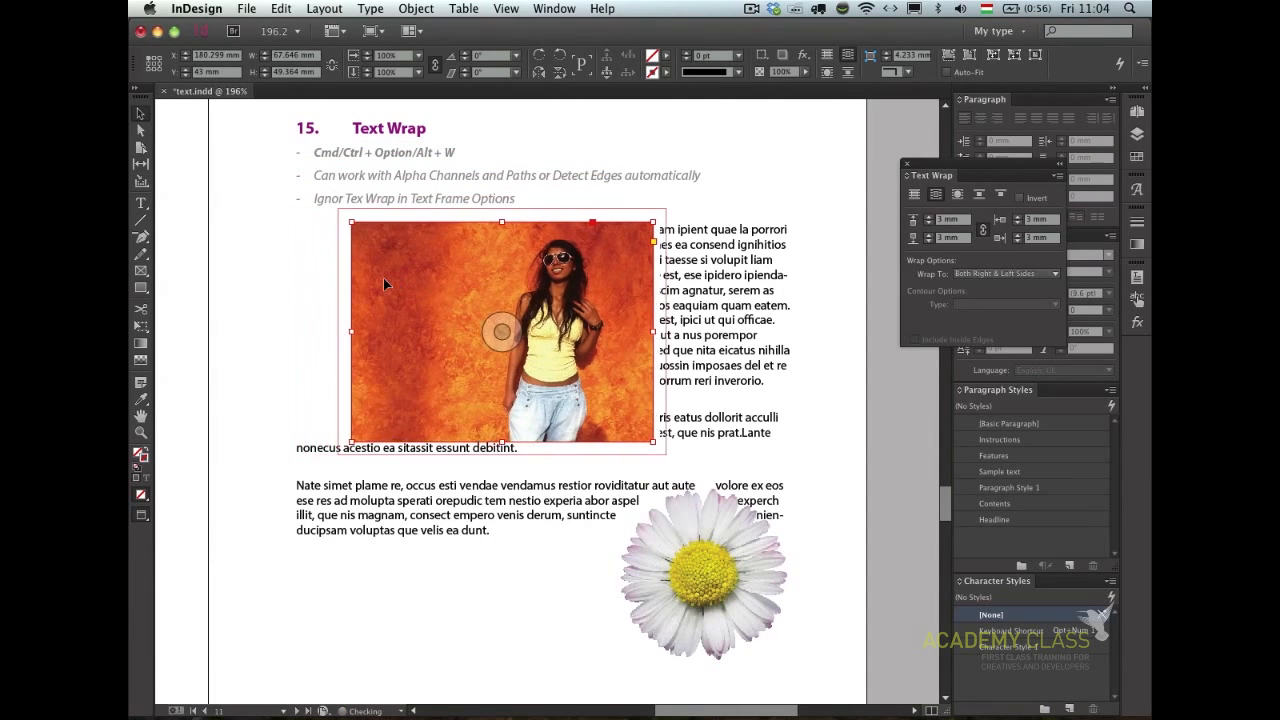
{"action": "key", "text": "shift+Left"}
{"action": "key", "text": "shift+Left"}
{"action": "key", "text": "shift+Left"}
{"action": "key", "text": "shift+Left"}
{"action": "key", "text": "shift+Left"}
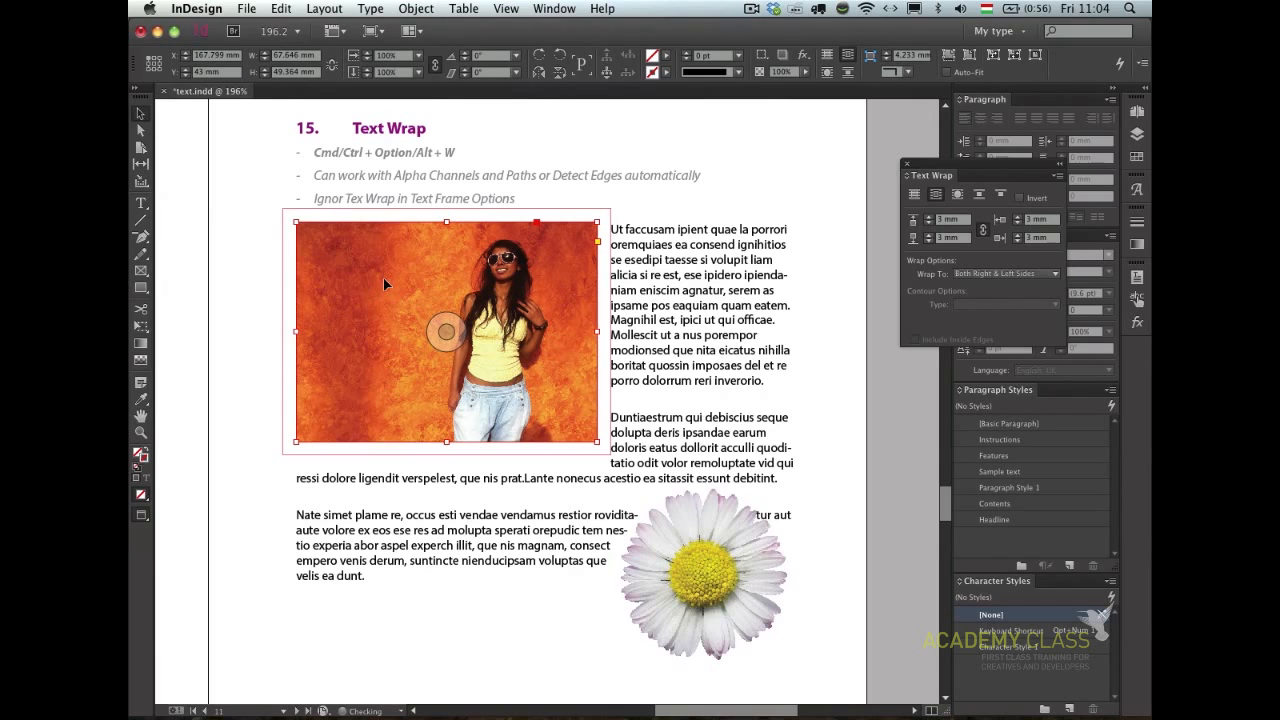
- Try the daisy image at X 229.2 mm, Y 73.265 mm over the sample text, and view its wrap contour type options
{"action": "left_click", "coordinate": [703, 573]}
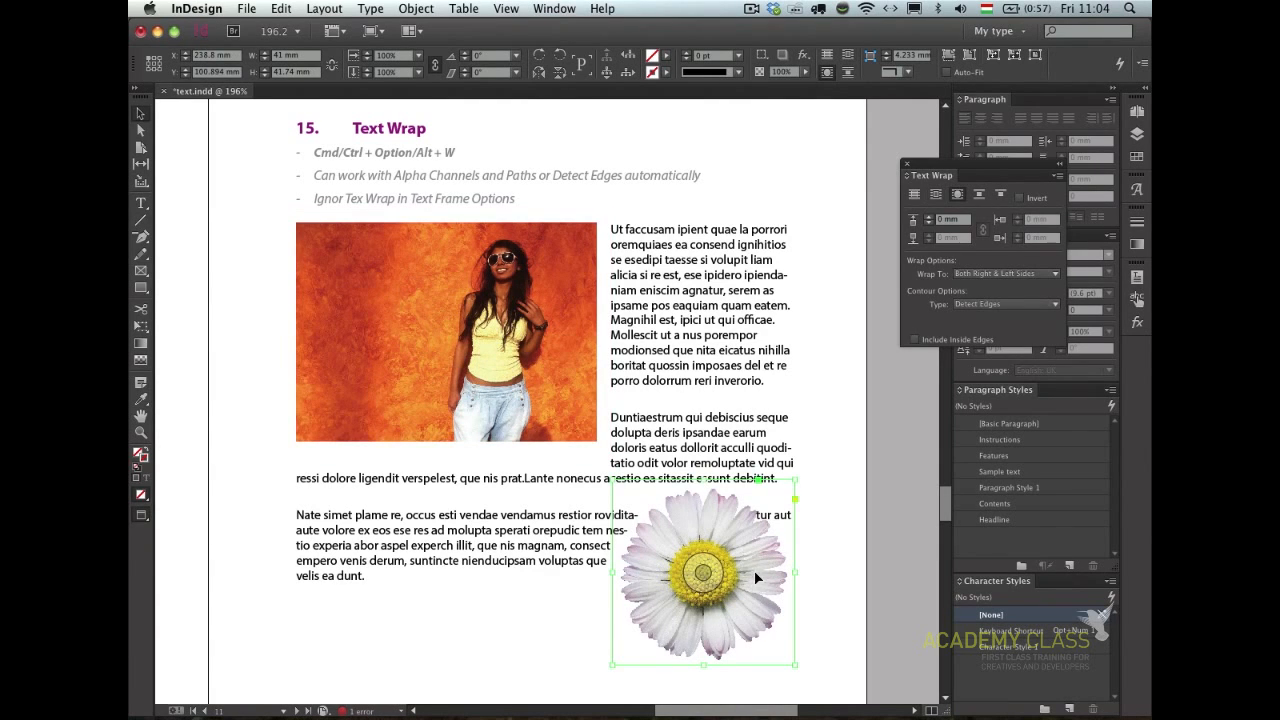
{"action": "left_click_drag", "start_coordinate": [755, 562], "coordinate": [692, 413]}
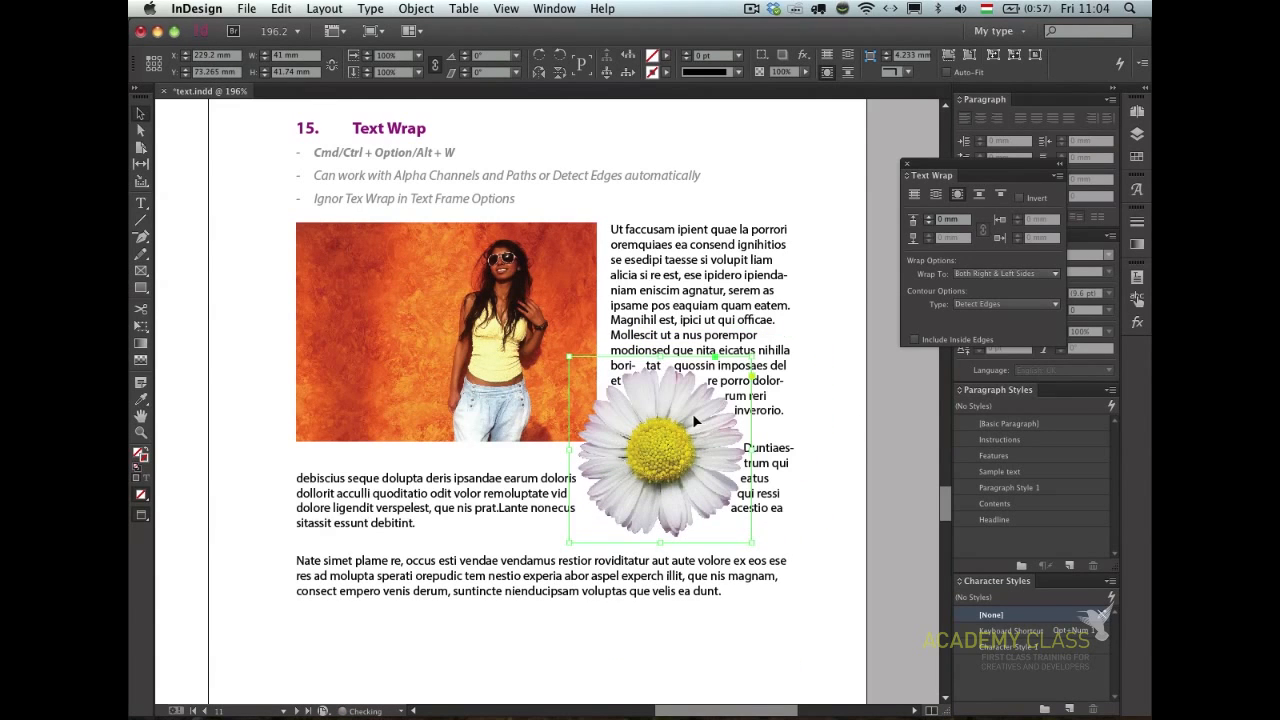
{"action": "left_click", "coordinate": [1010, 304]}
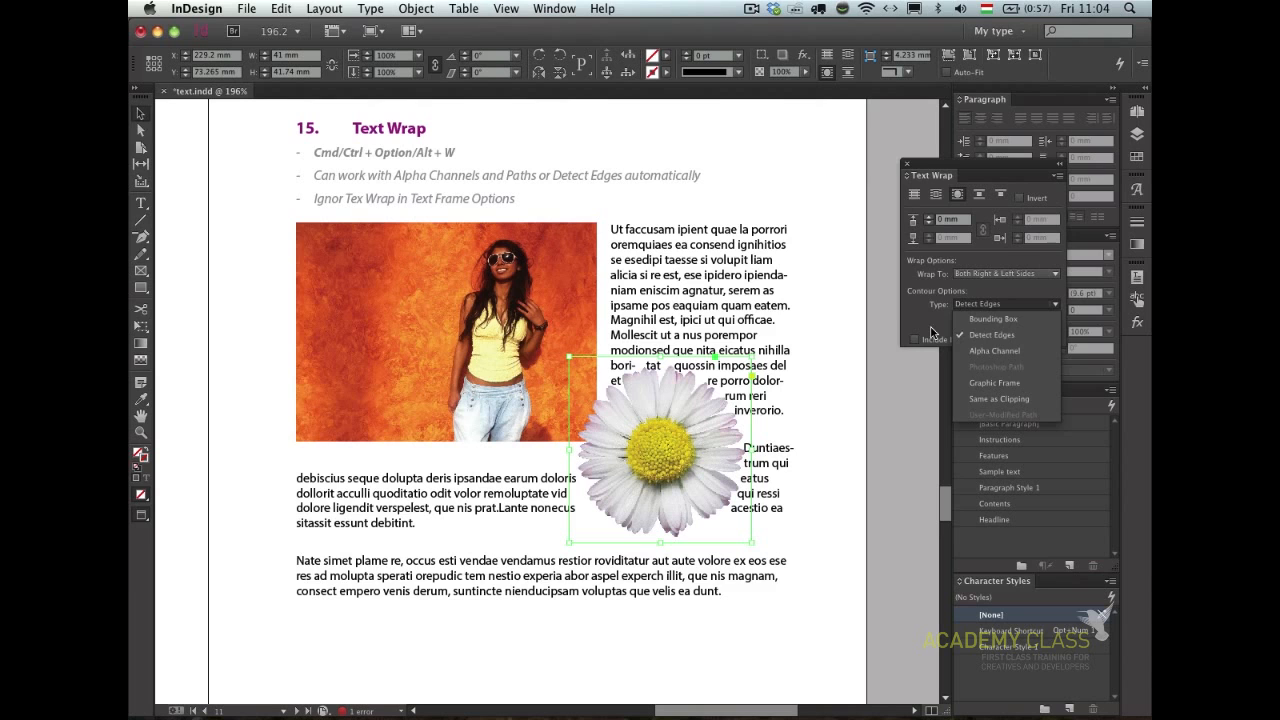
- Move the daisy image to the page's outer edge, at X 260.8 mm, Y 47.5 mm, beside the first paragraph
{"action": "left_click_drag", "start_coordinate": [692, 397], "coordinate": [773, 292]}
{"action": "left_click", "coordinate": [771, 465]}
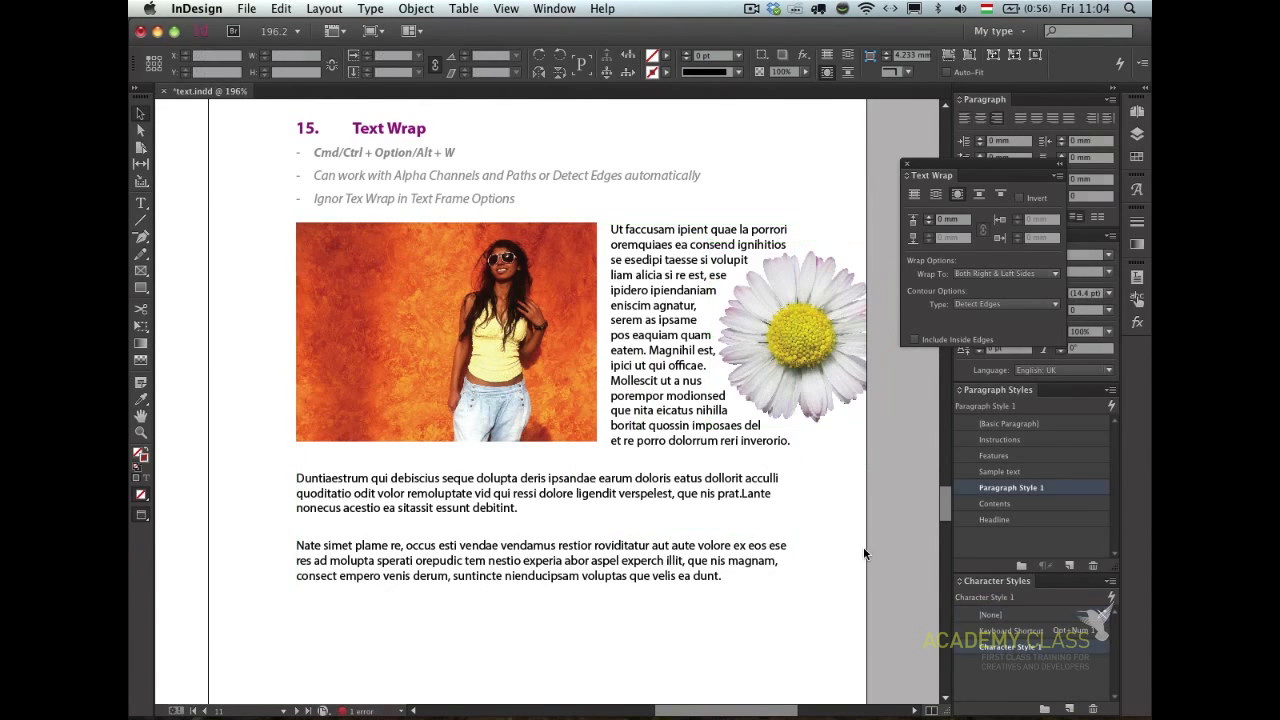
{"action": "left_click", "coordinate": [790, 380]}
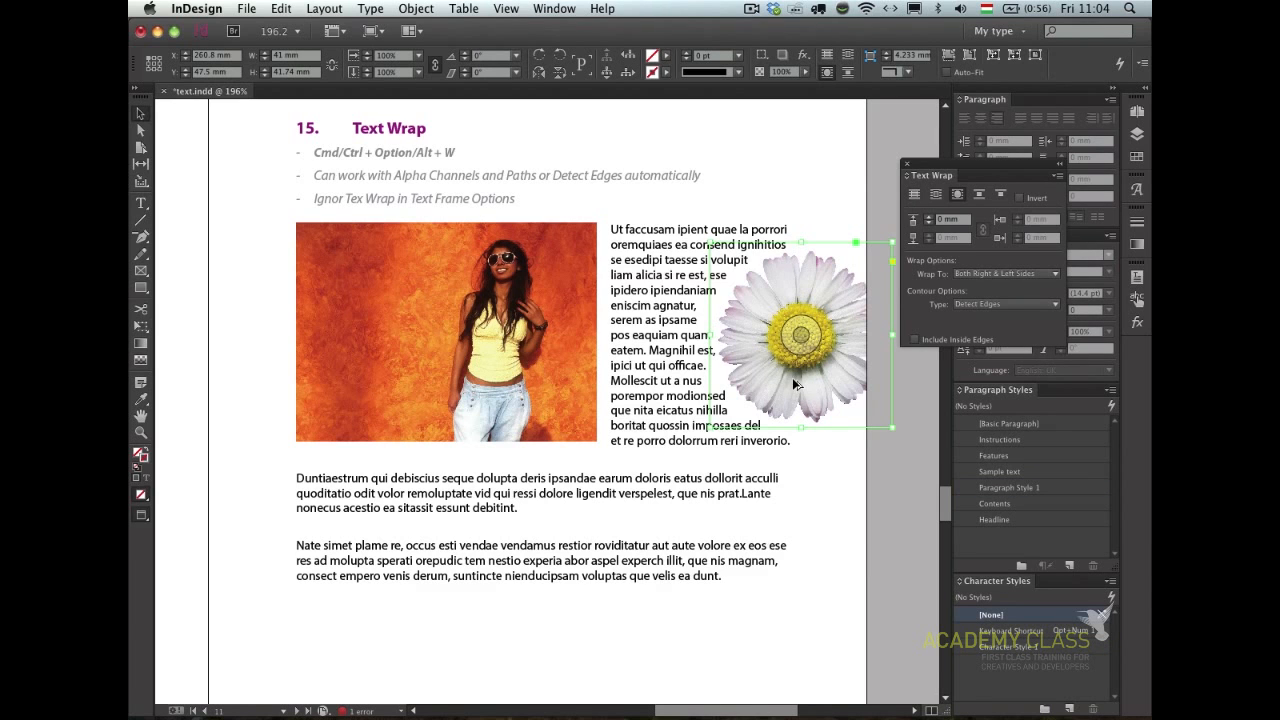
- Display the spread with sections 16 to 19 and switch to ScreenFlow
{"action": "key", "text": "super+alt+0"}
{"action": "key", "text": "alt+Page_Down"}
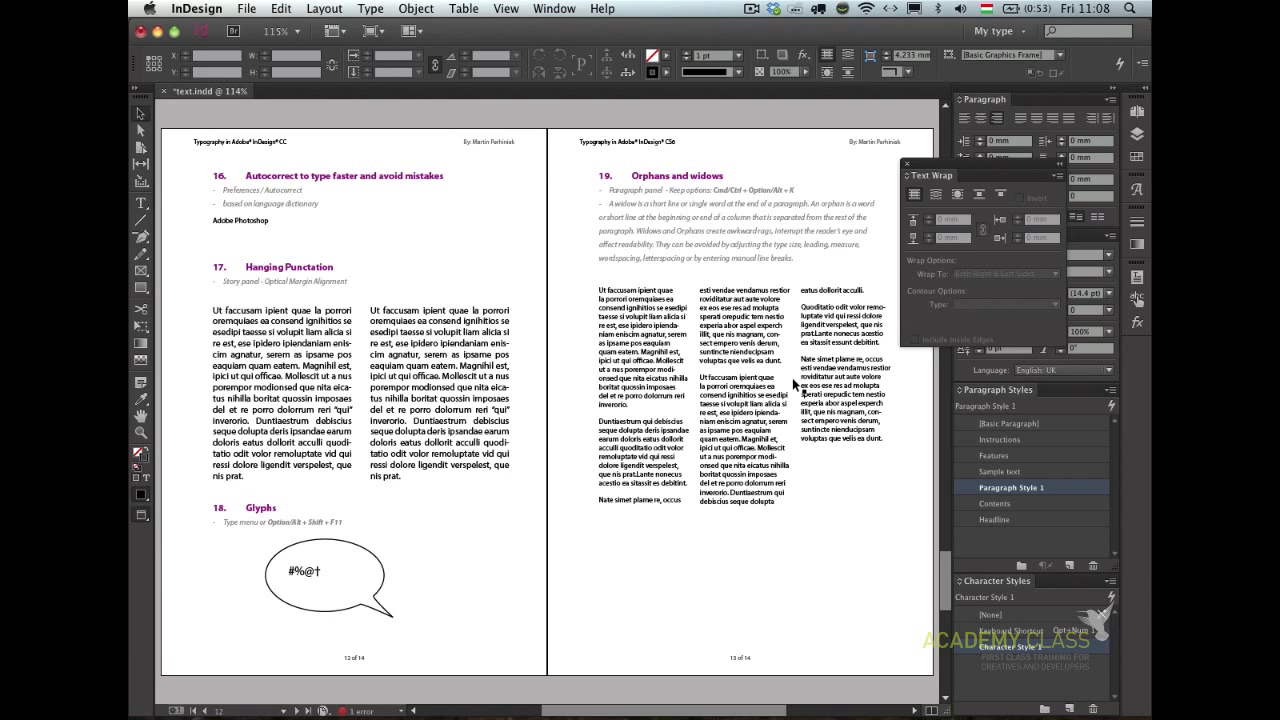
{"action": "key", "text": "super+Tab"}
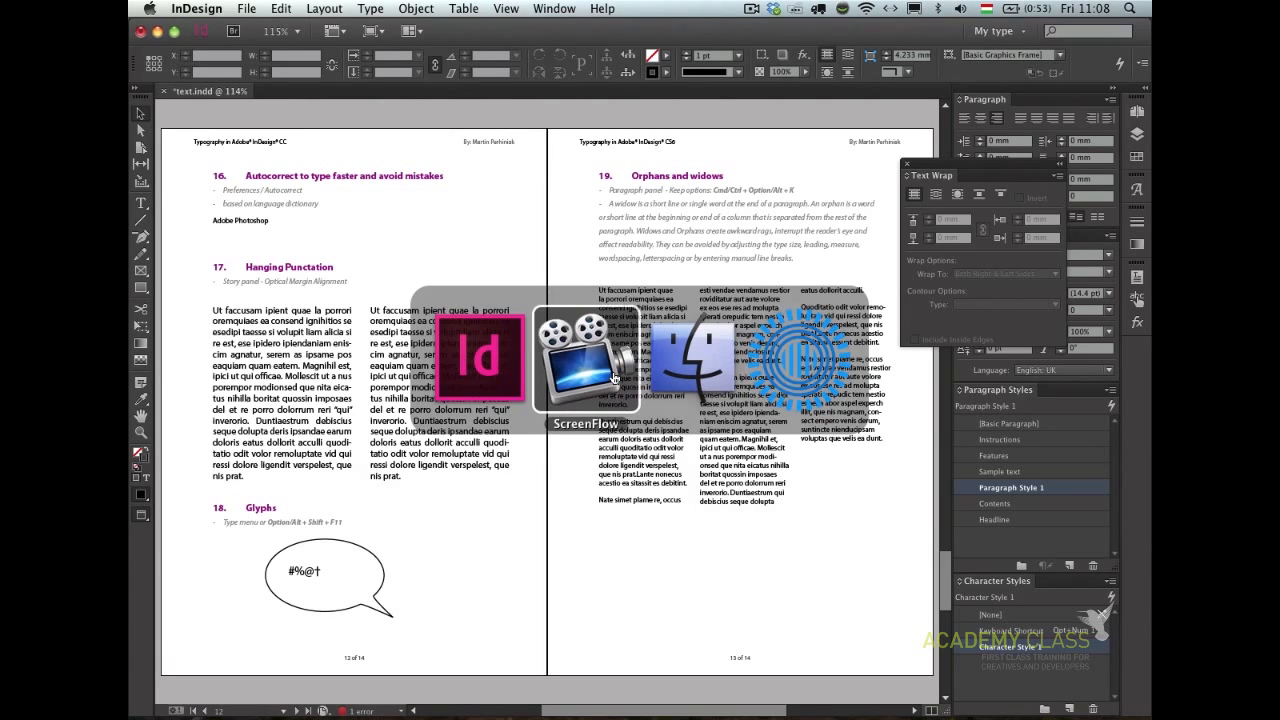